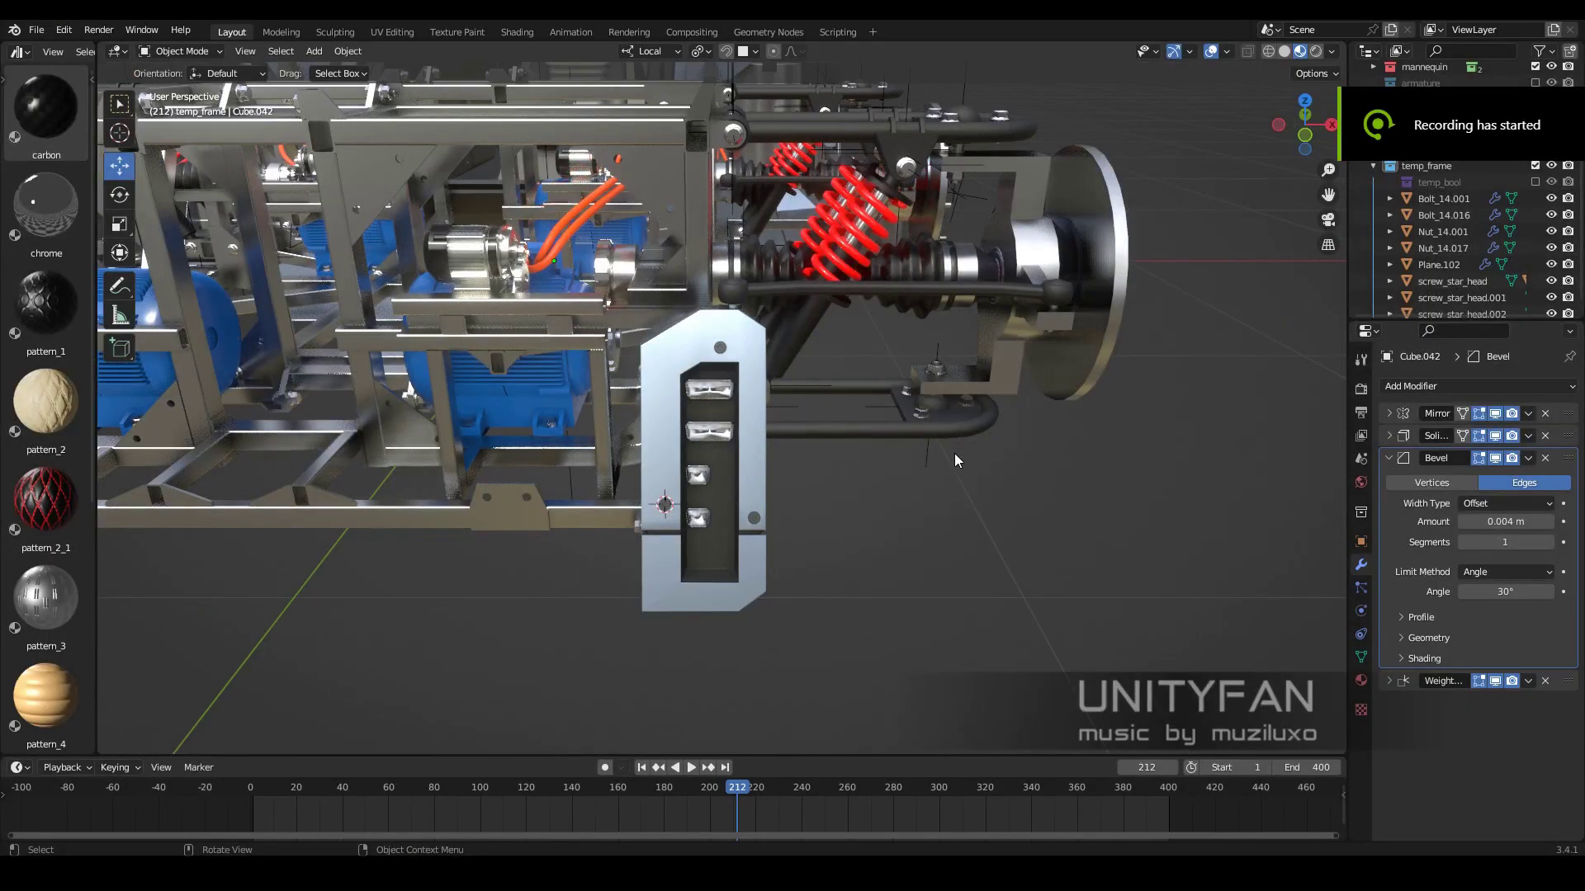
Orbit around the chassis and split the workspace into two side-by-side 3D views of the headlight panel
mouse_move(954, 453)
middle_mouse_down()
mouse_move(968, 561)
mouse_move(1066, 581)
mouse_move(974, 532)
mouse_move(871, 528)
mouse_move(965, 423)
middle_mouse_up()
scroll(966, 422, "up", 4)
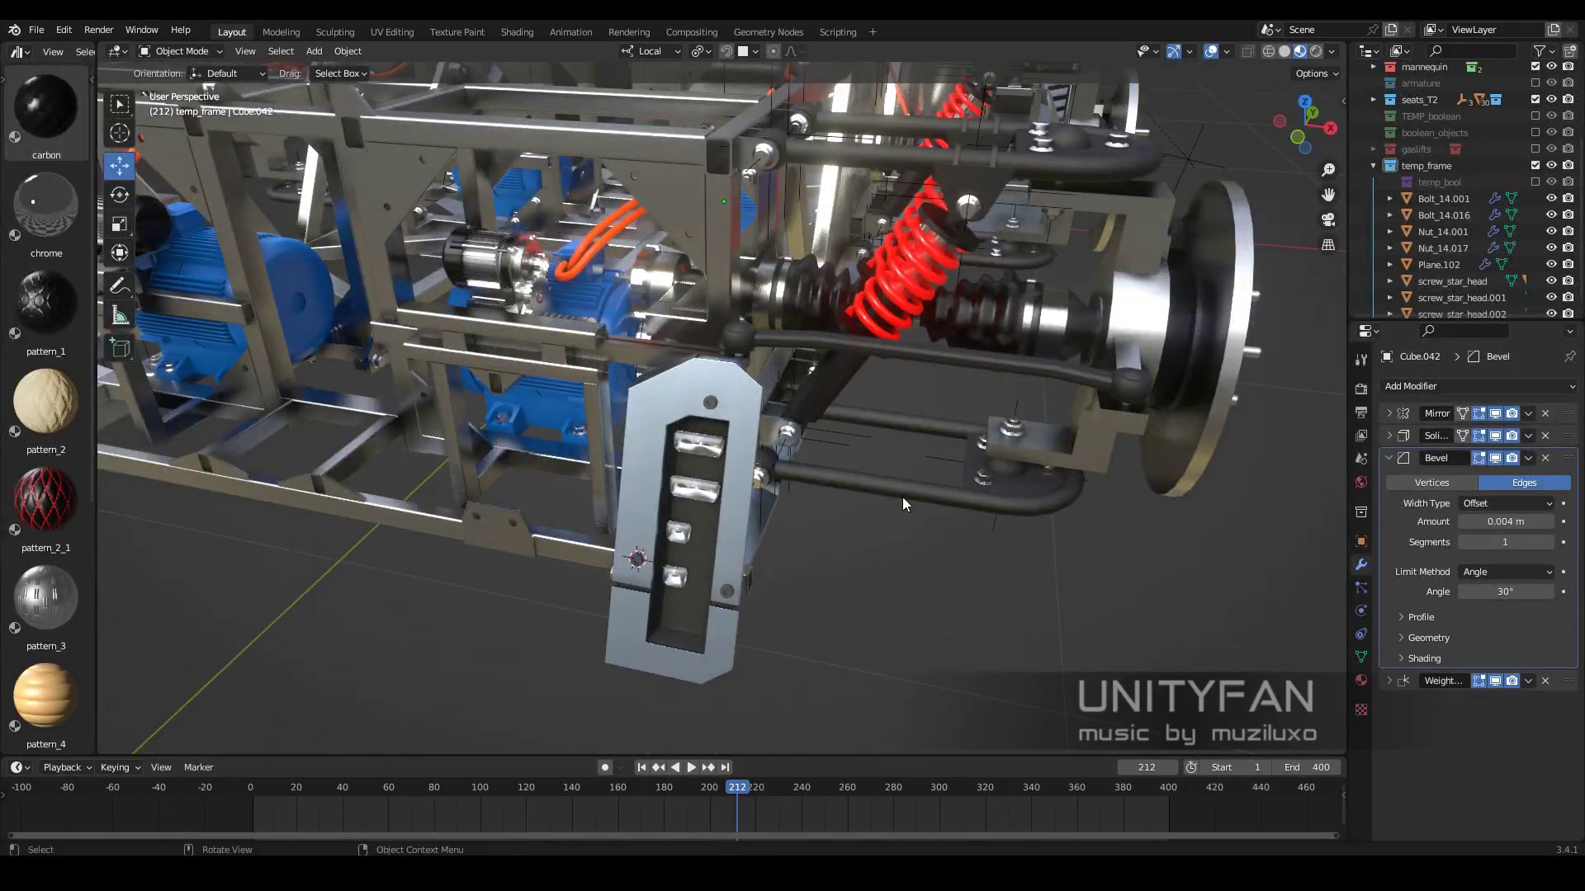
middle_click_drag(903, 503, 907, 468)
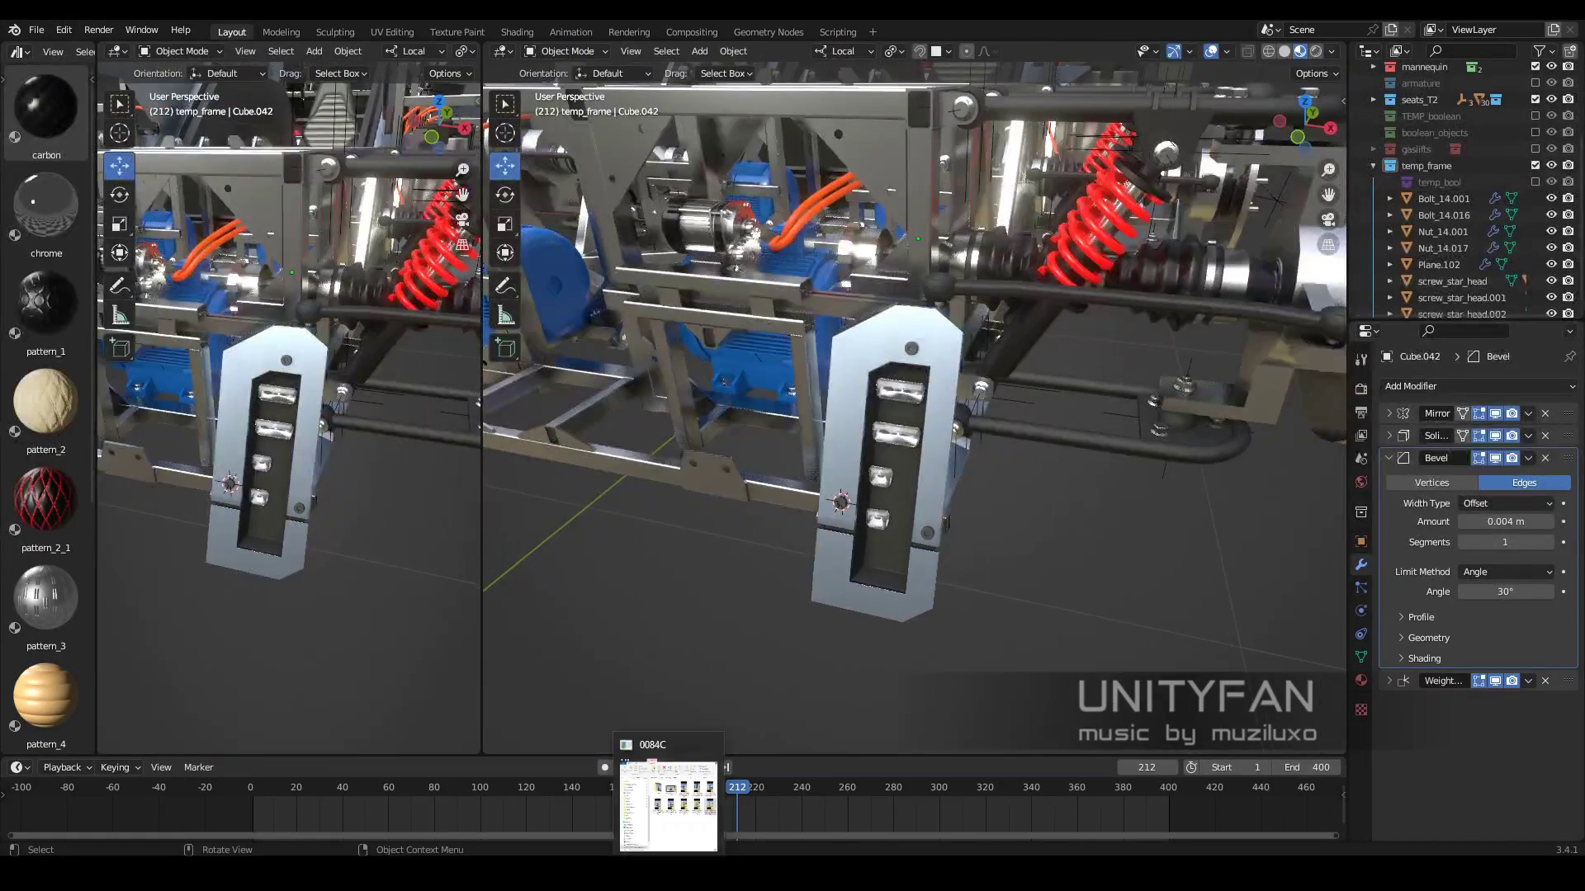
In File Explorer, go to Sci-Fi > sci-fi_vehicles > sci-fi_vehicle_025 > ref
left_click(669, 747)
left_click(892, 445)
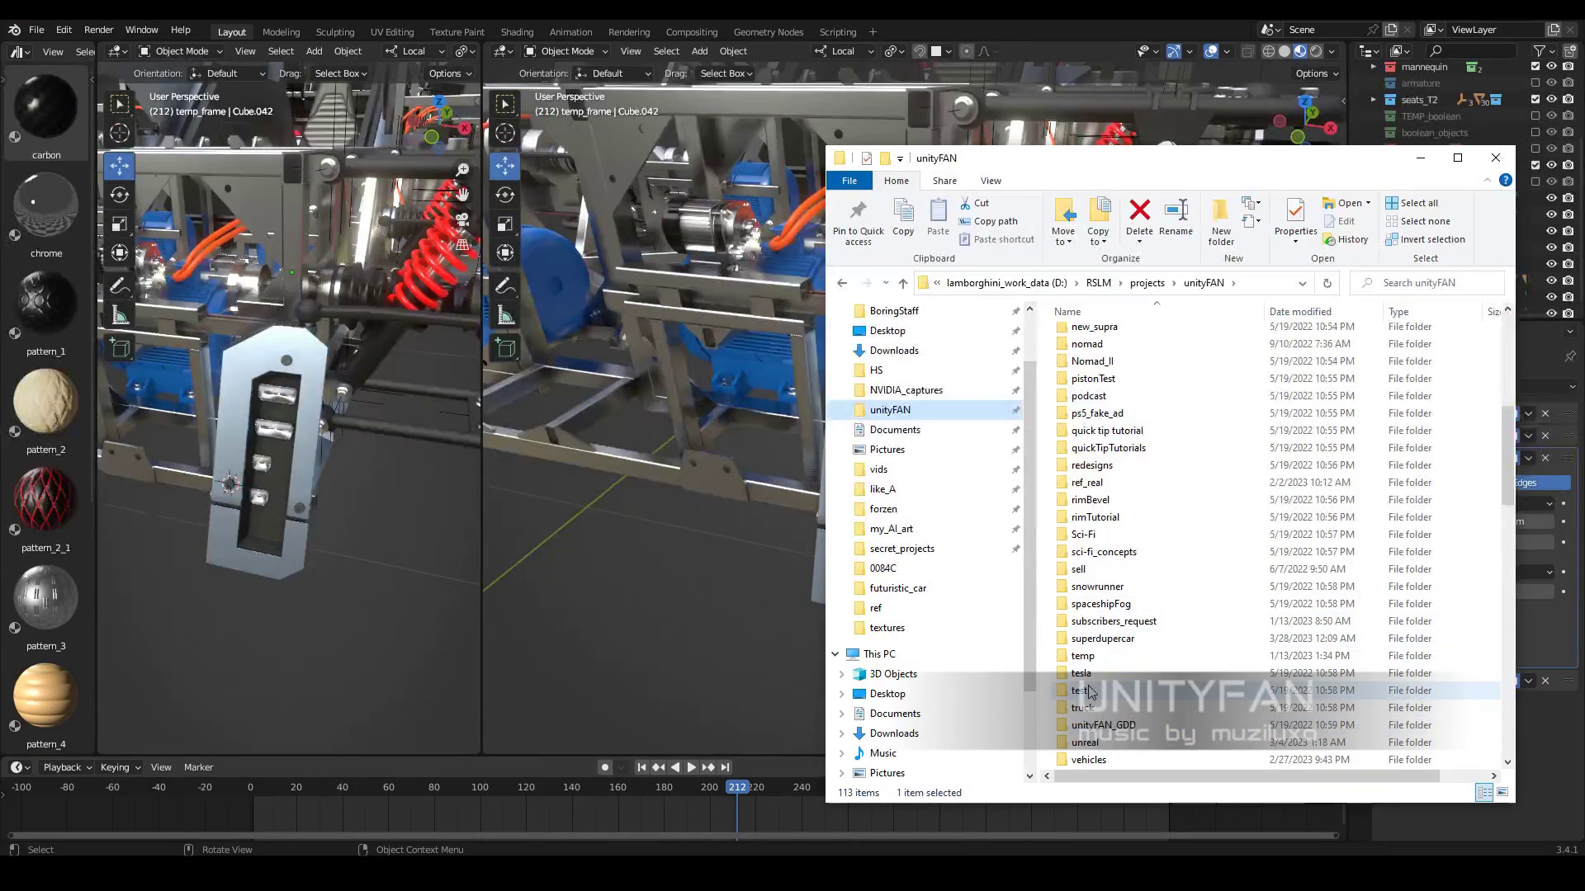
double_click(1084, 367)
double_click(1088, 474)
scroll(1139, 596, "down", 3)
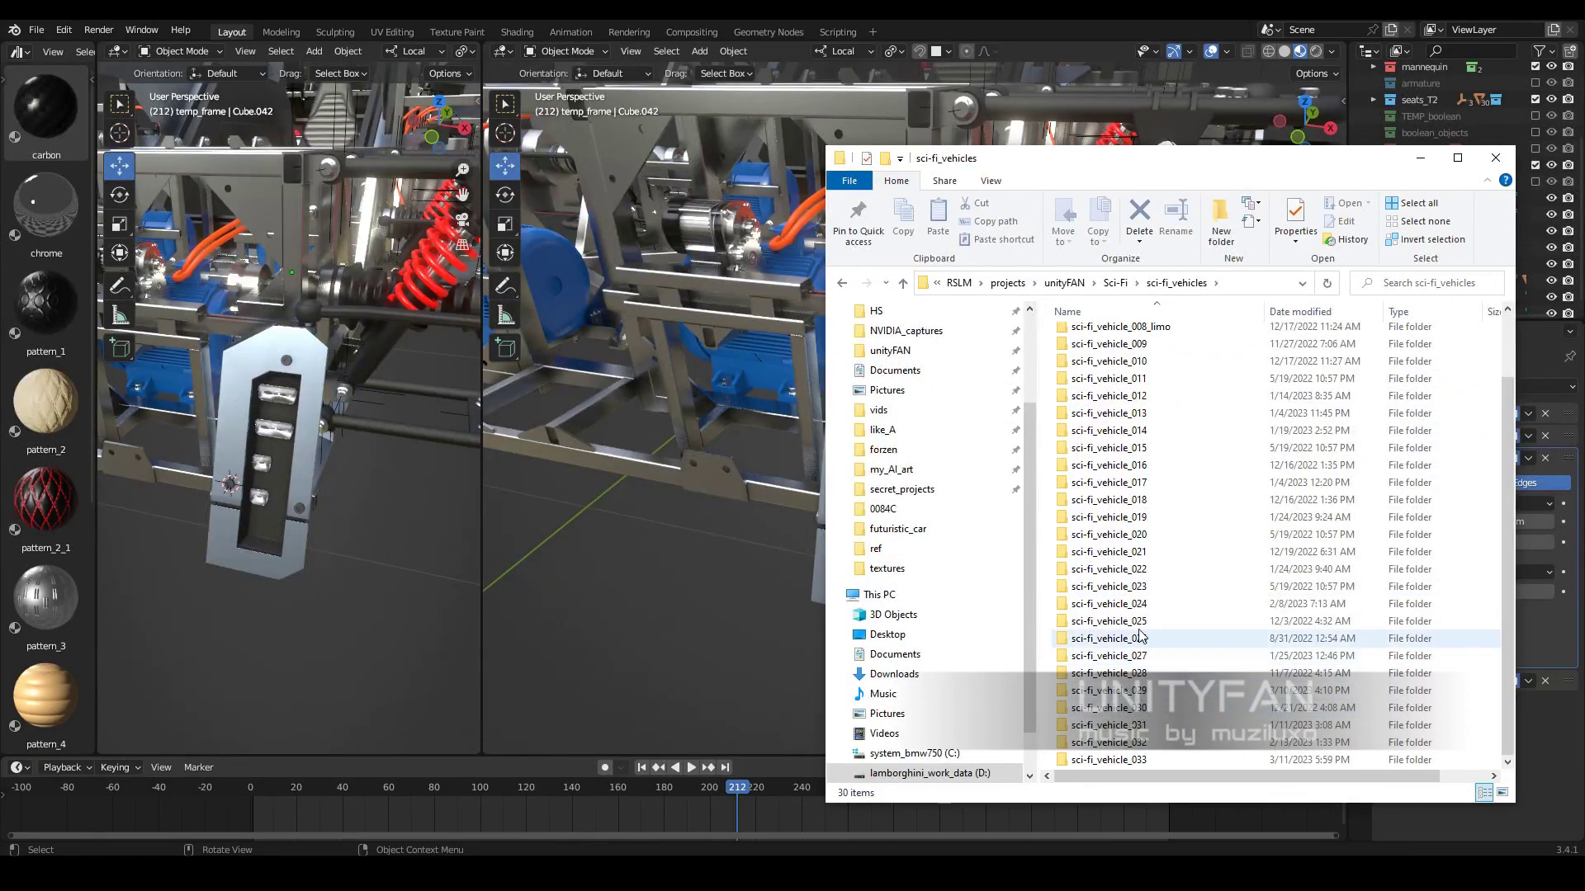
double_click(1135, 624)
left_click(1077, 338)
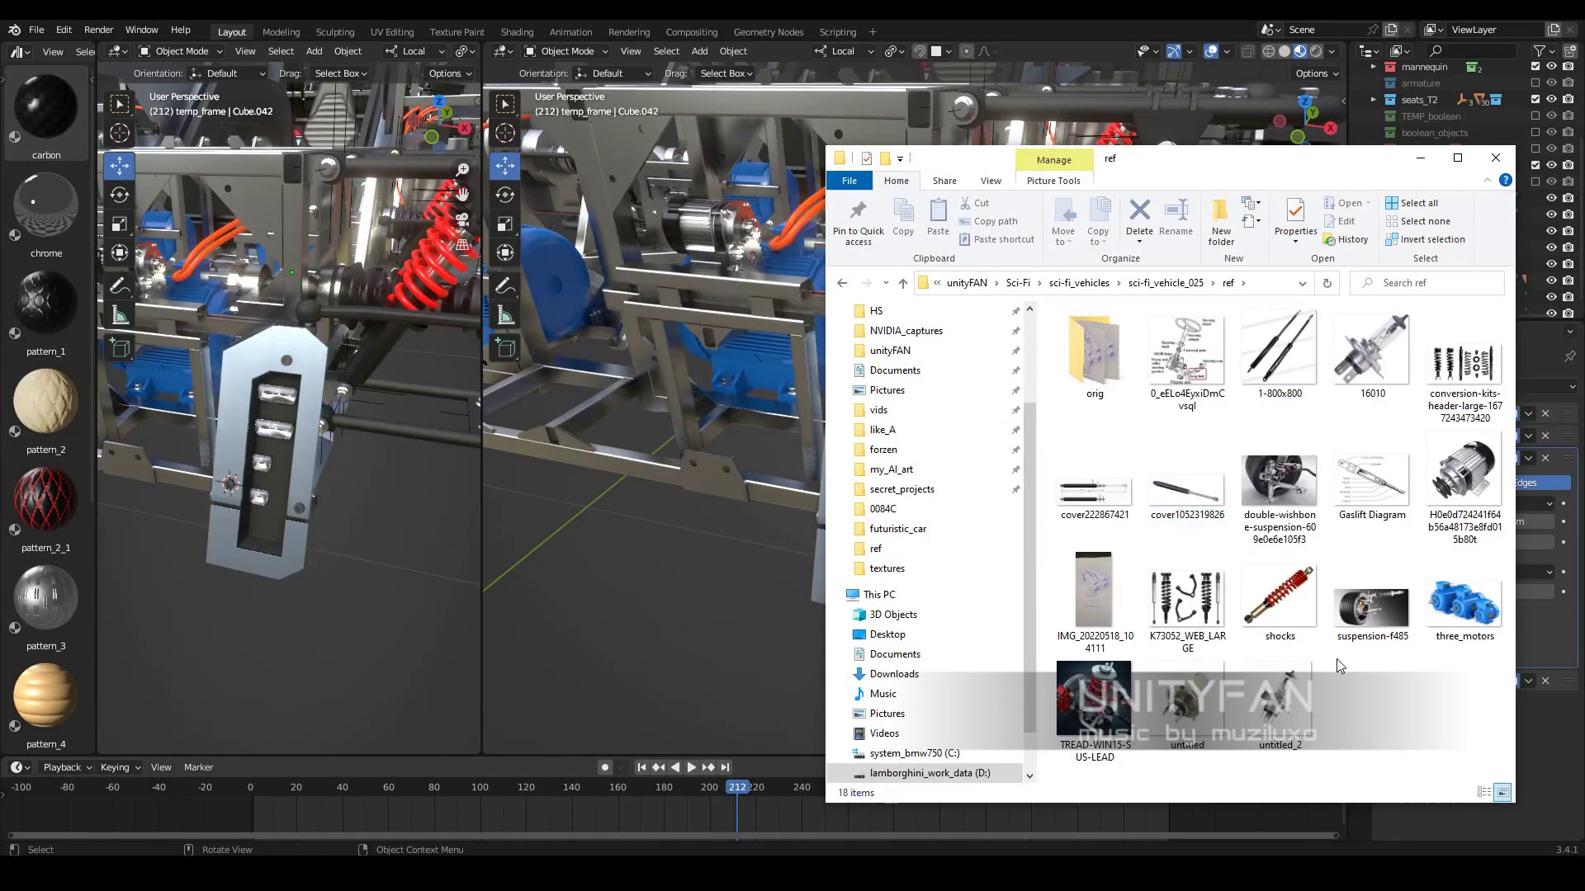
left_click(1284, 697)
Make the left Blender area an Image Editor and drag 16010.png into it
left_click(113, 72)
key("shift+F10")
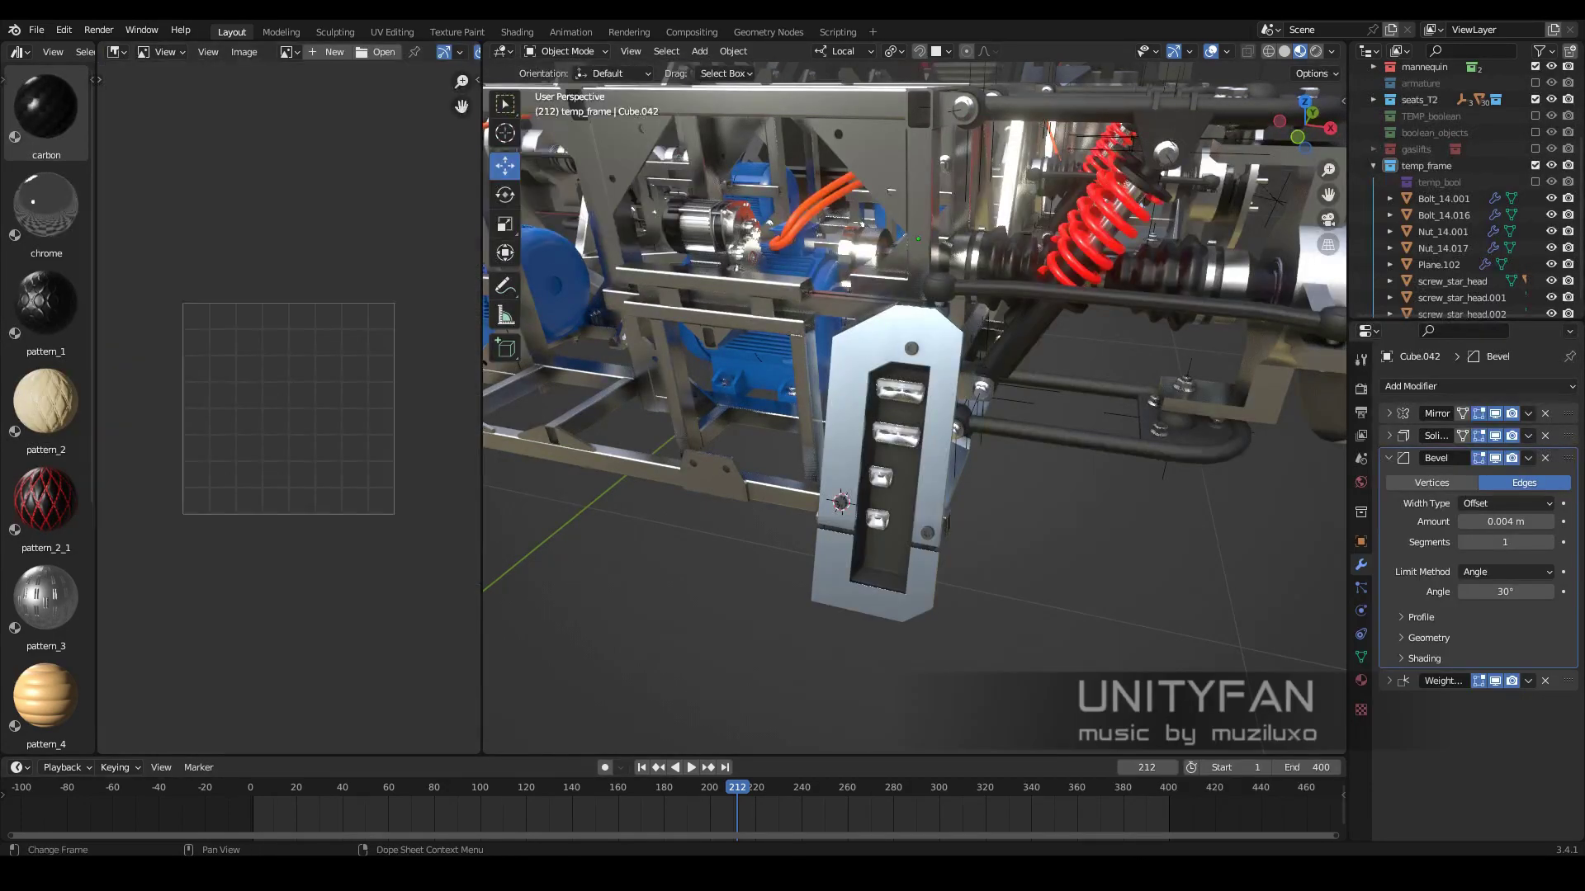
key("alt+Tab")
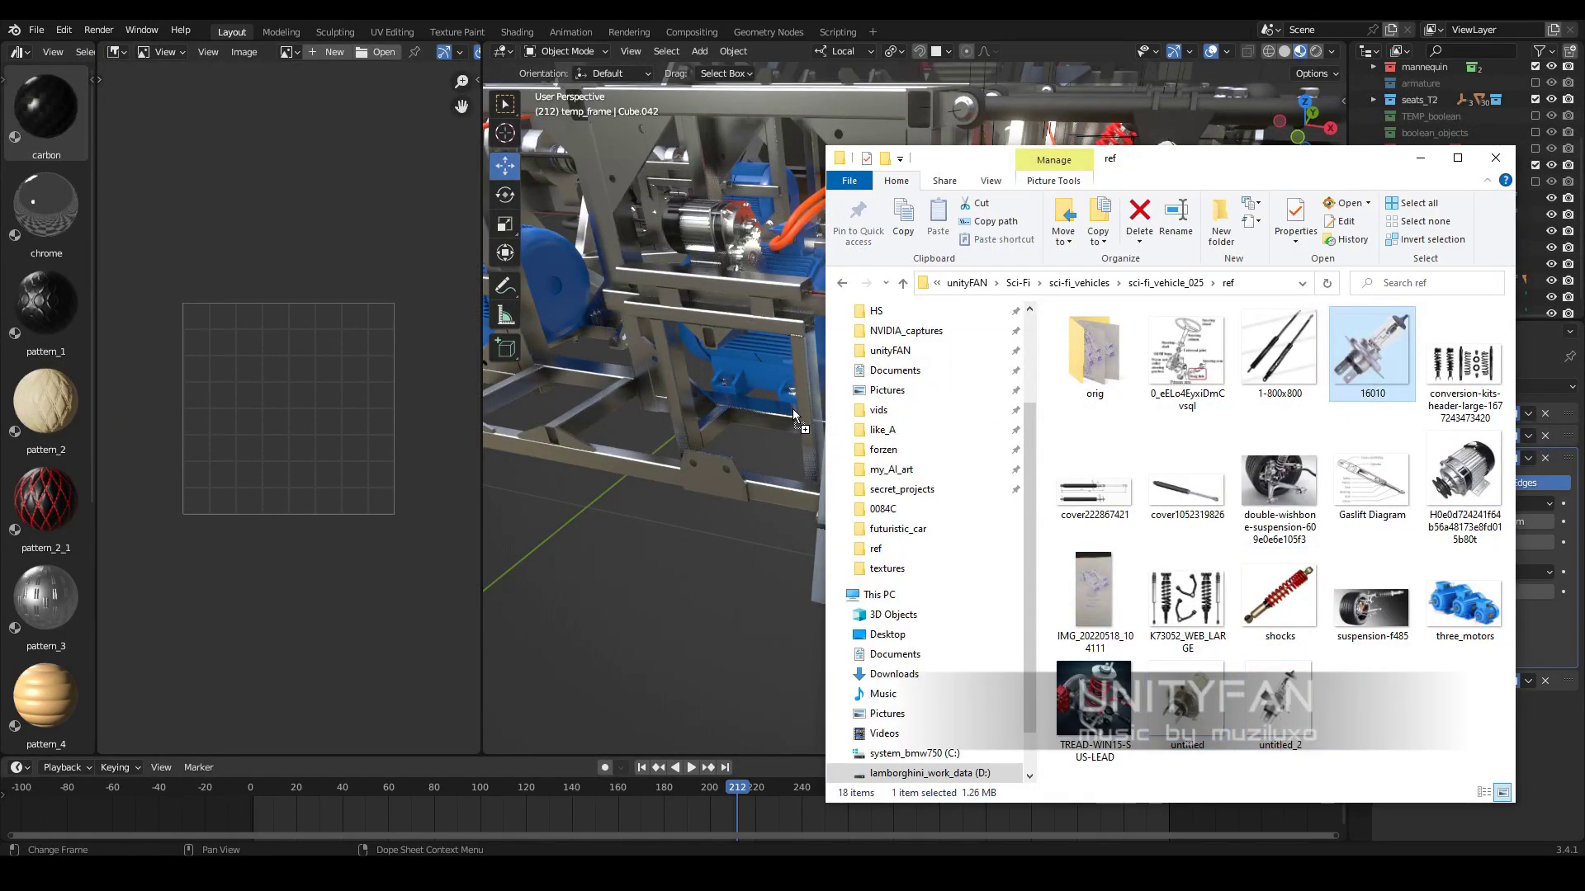
left_click_drag(793, 415, 292, 464)
scroll(292, 464, "down", 5)
scroll(303, 464, "down", 1)
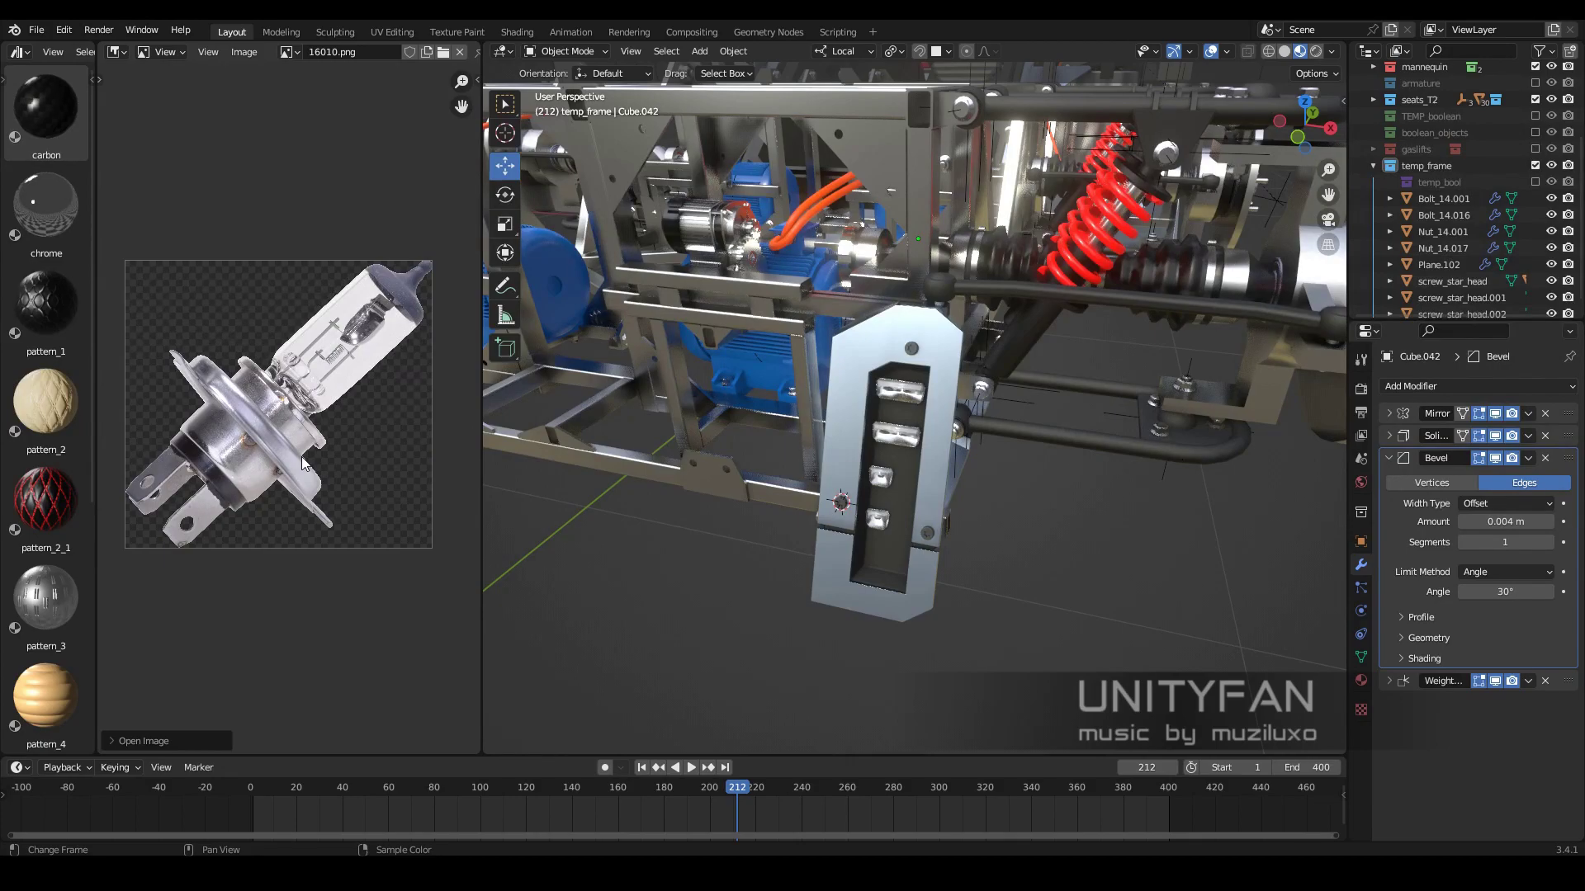
Frame the panel's light inserts, then orbit out to see the whole frame assembly
left_click(887, 471)
key("KP_Decimal")
scroll(977, 517, "down", 4)
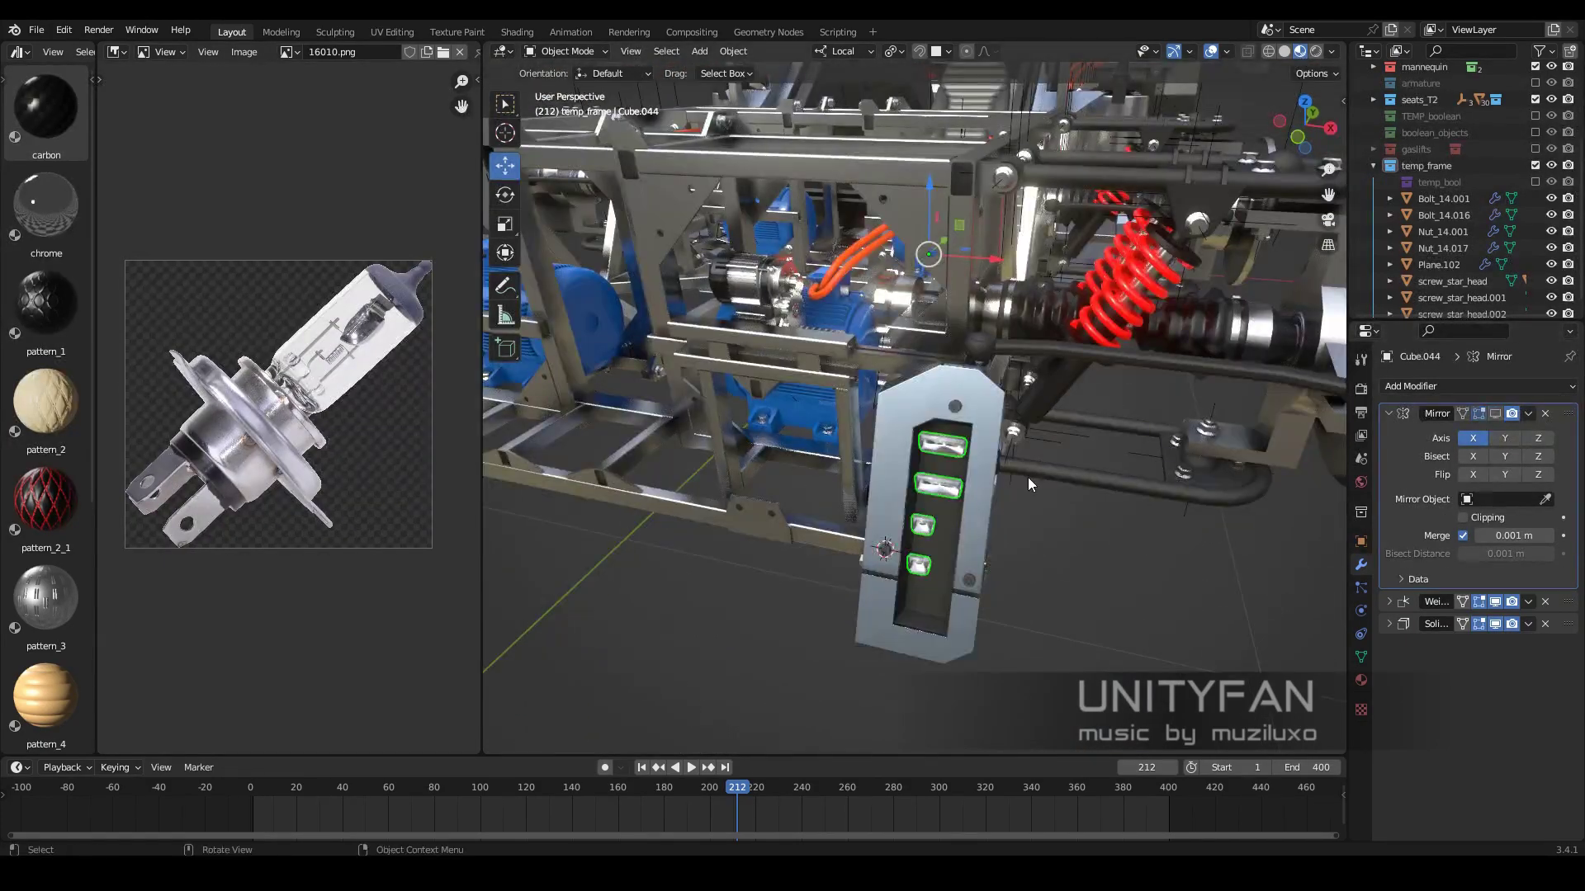
scroll(1026, 557, "up", 5)
middle_click_drag(1027, 557, 710, 398)
scroll(864, 418, "down", 4)
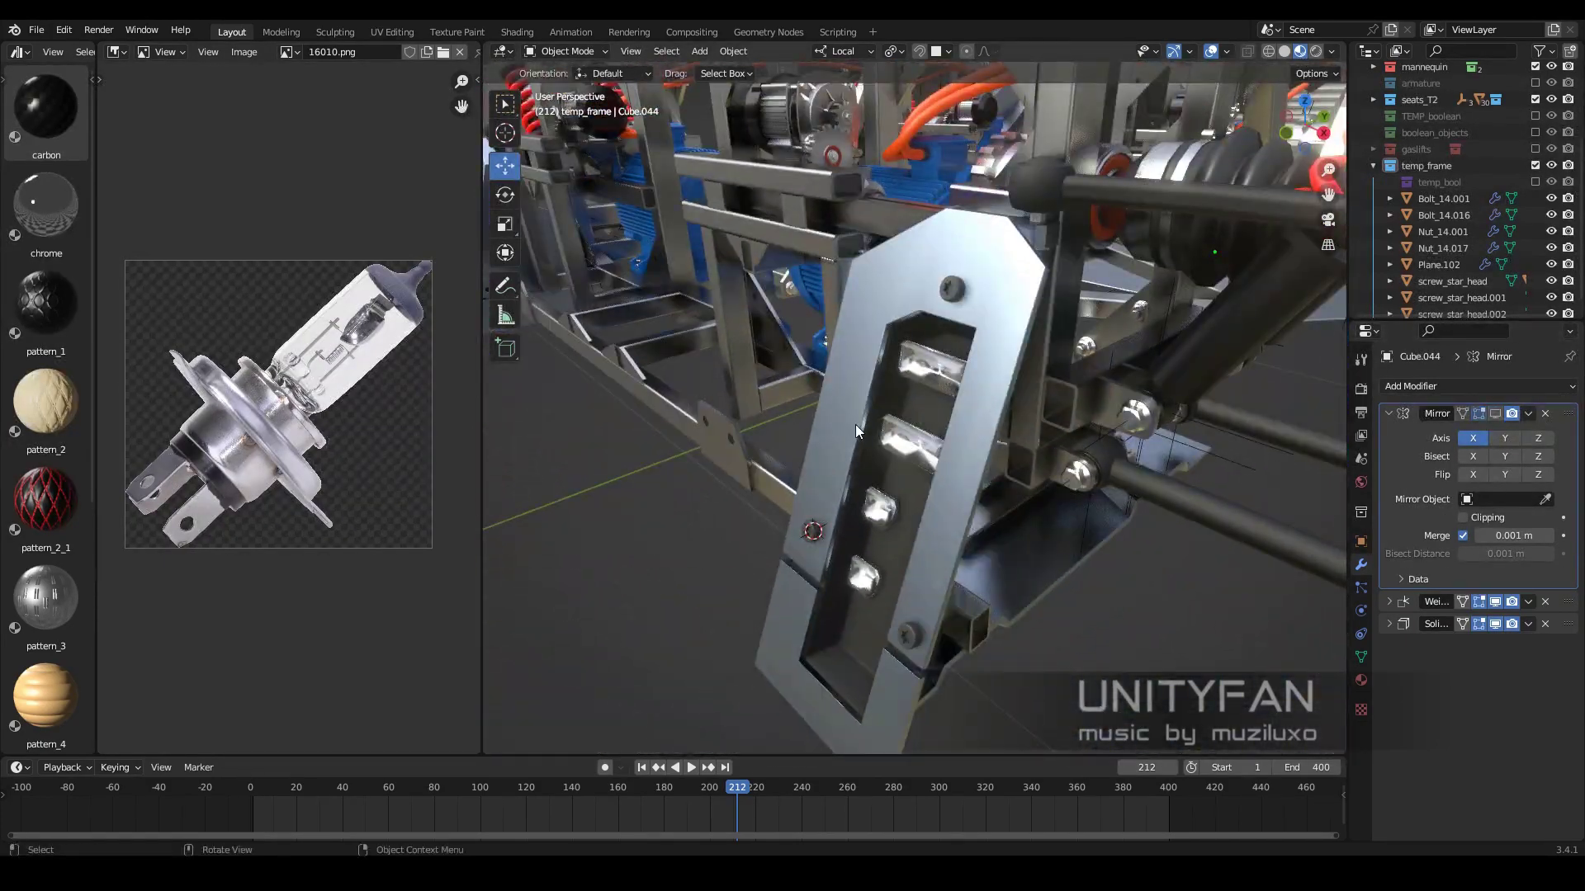
scroll(876, 444, "up", 1)
scroll(477, 97, "up", 2)
Split the image view and load untitled.jpg into the lower half, narrowing the image panels
left_click_drag(477, 98, 462, 375)
scroll(281, 536, "up", 2)
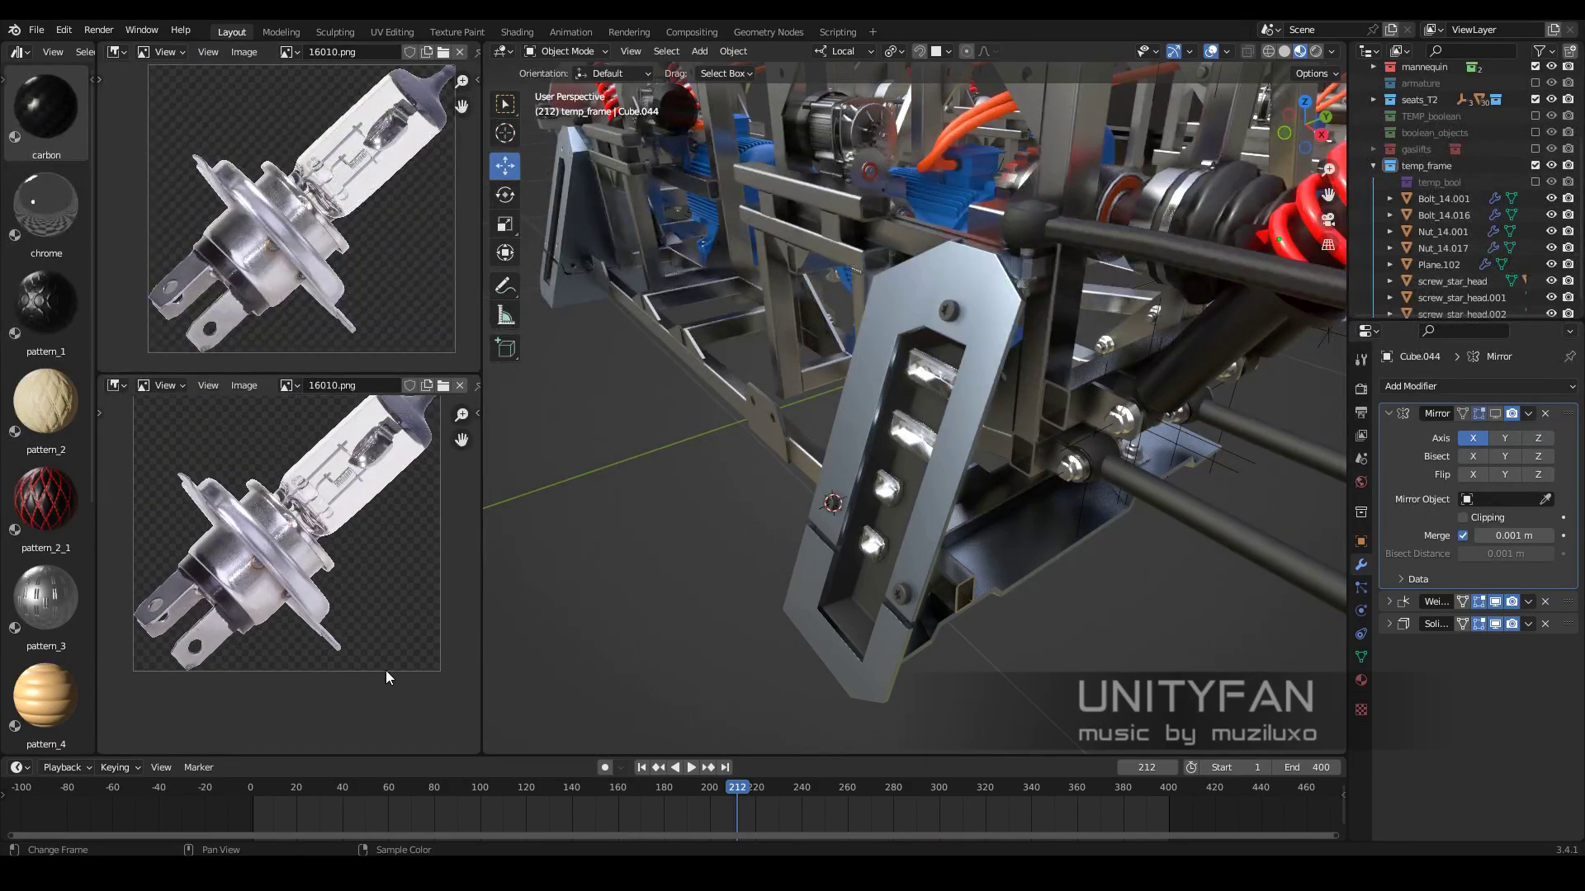
key("alt+Tab")
left_click_drag(1186, 705, 275, 512)
left_click_drag(482, 578, 417, 578)
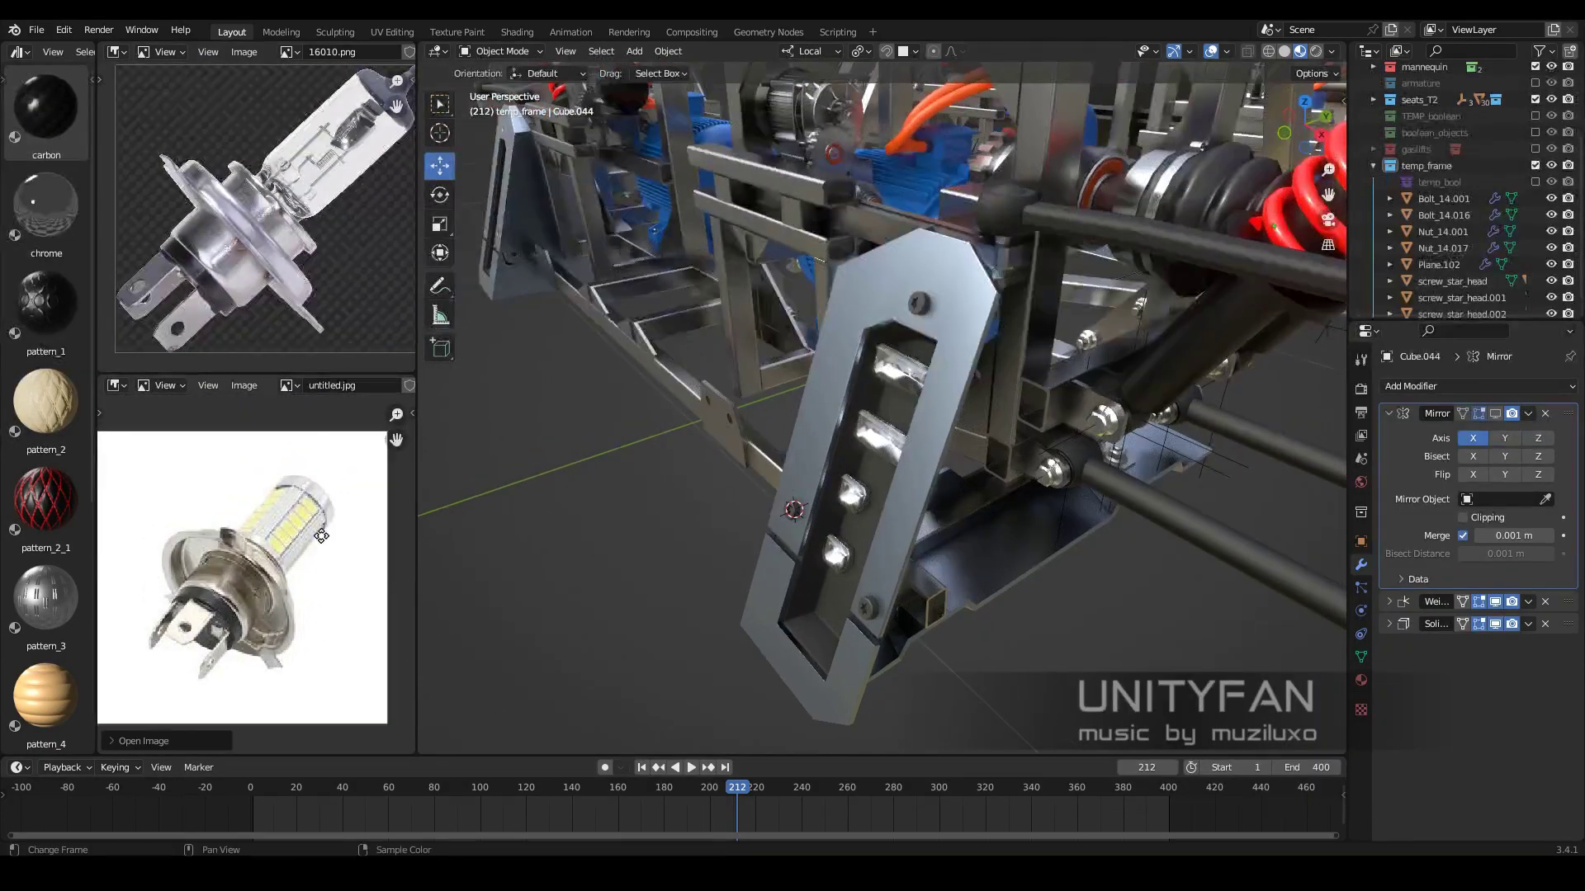
mouse_move(884, 545)
middle_mouse_down()
mouse_move(957, 586)
mouse_move(1078, 582)
middle_mouse_up()
key("alt+Tab")
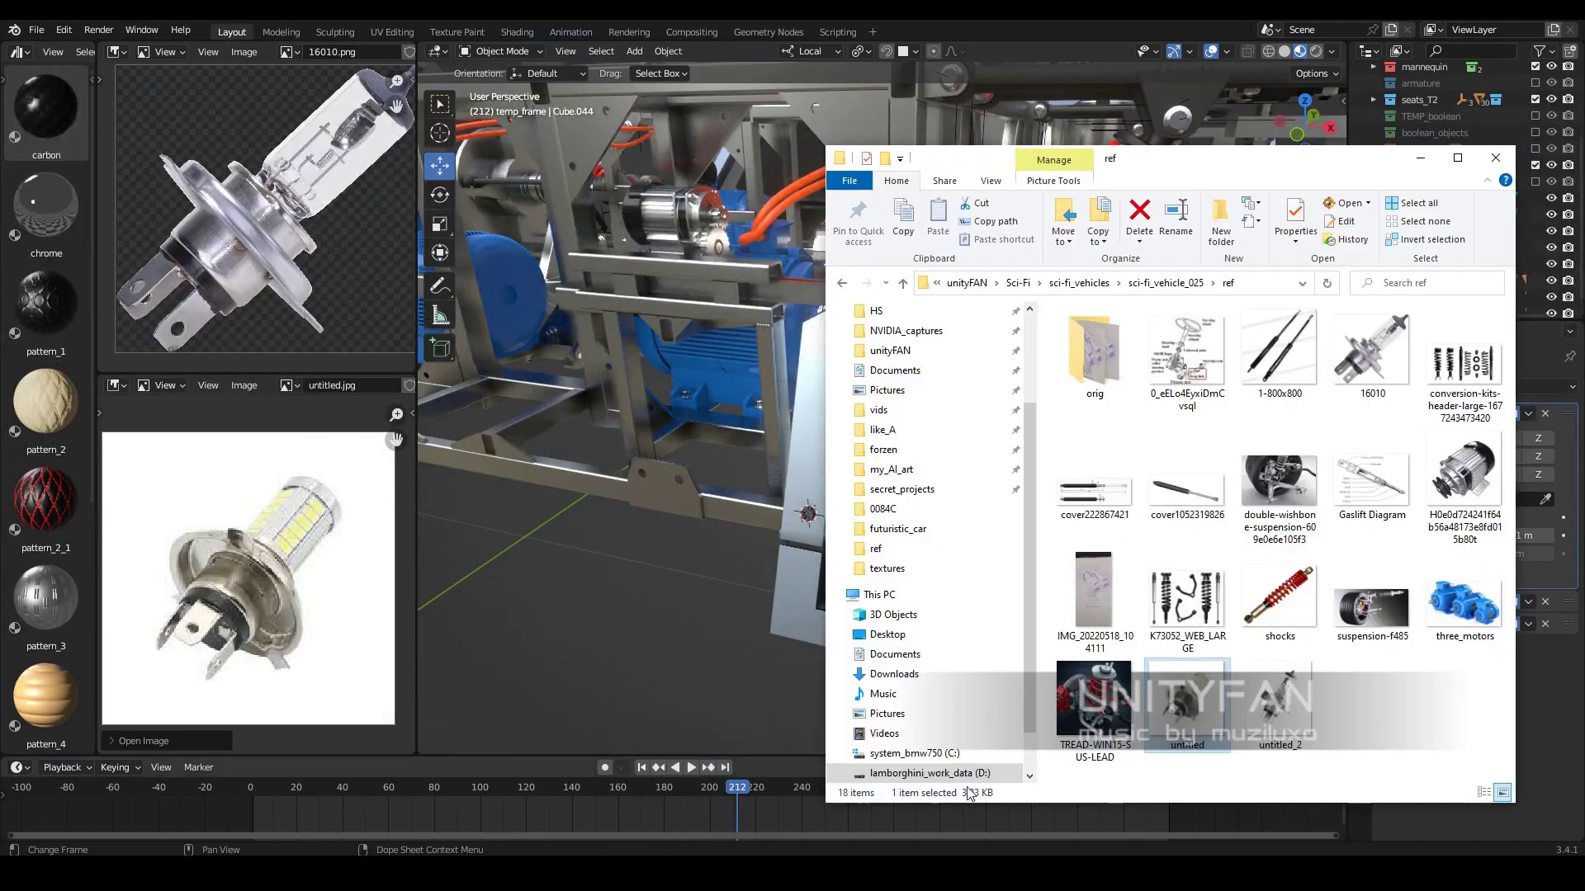
Open untitled_2.jpg in GIMP, zoom to 200%, and set the canvas to 240×240
double_click(1279, 706)
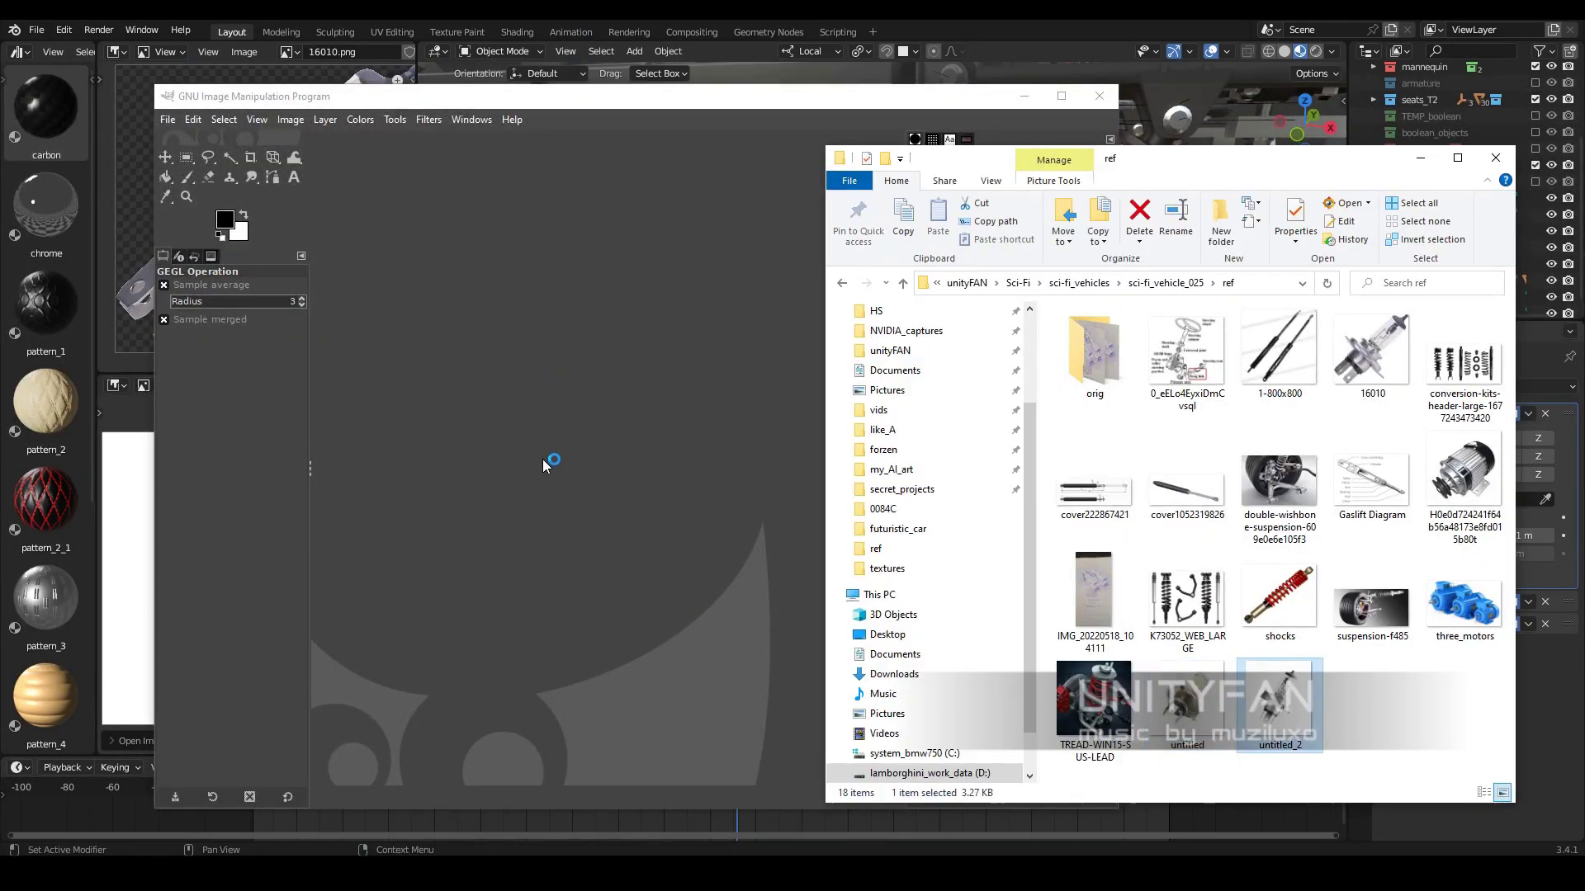
left_click(187, 196)
left_click(598, 499)
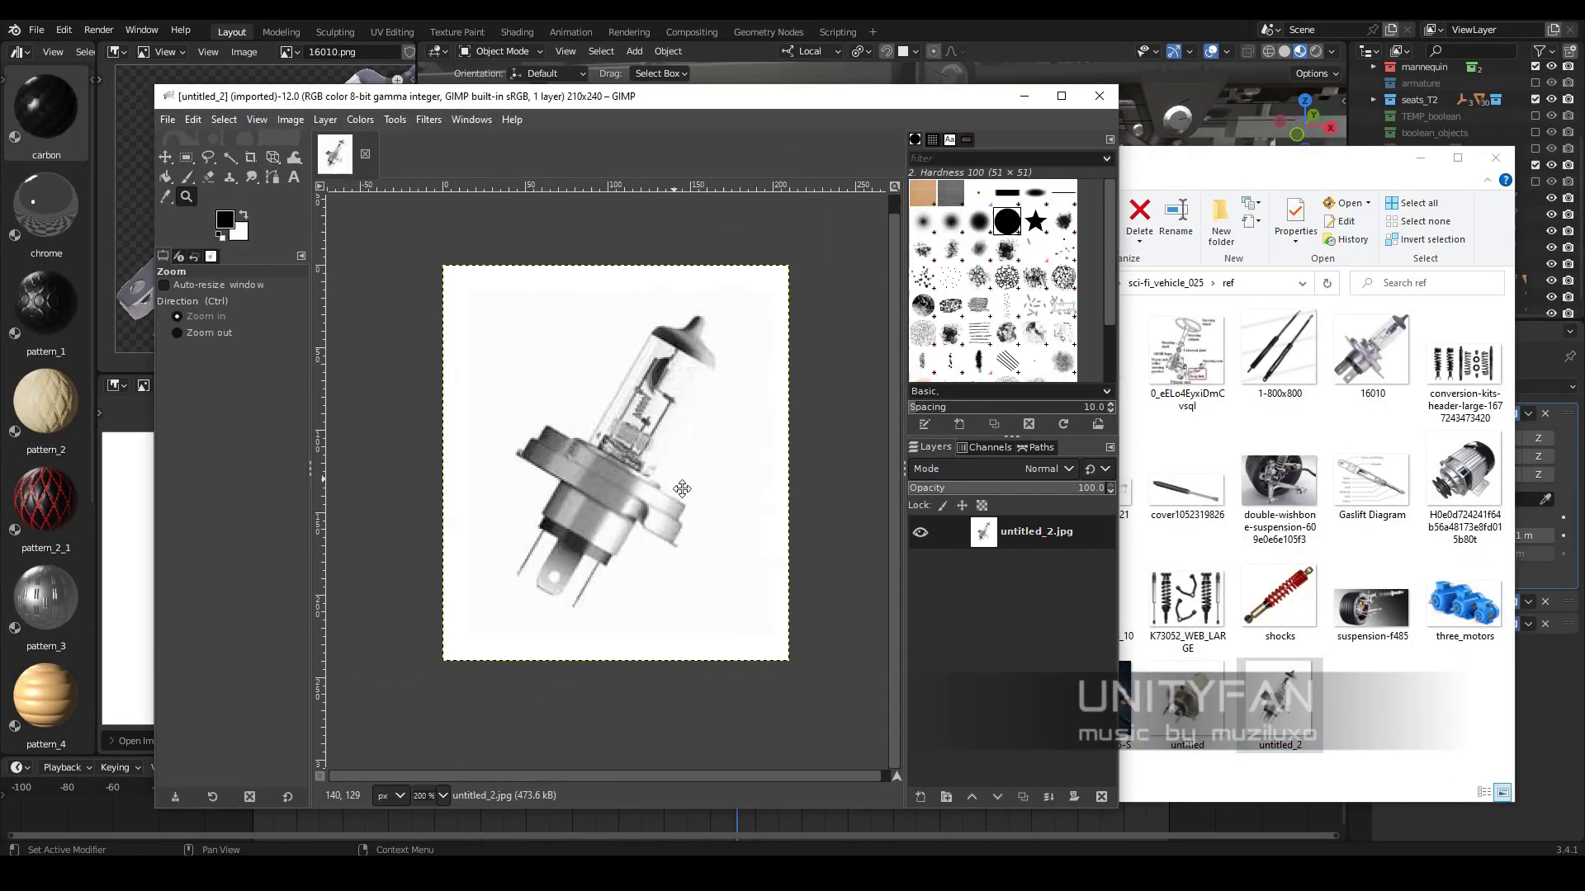
left_click(291, 120)
left_click(330, 267)
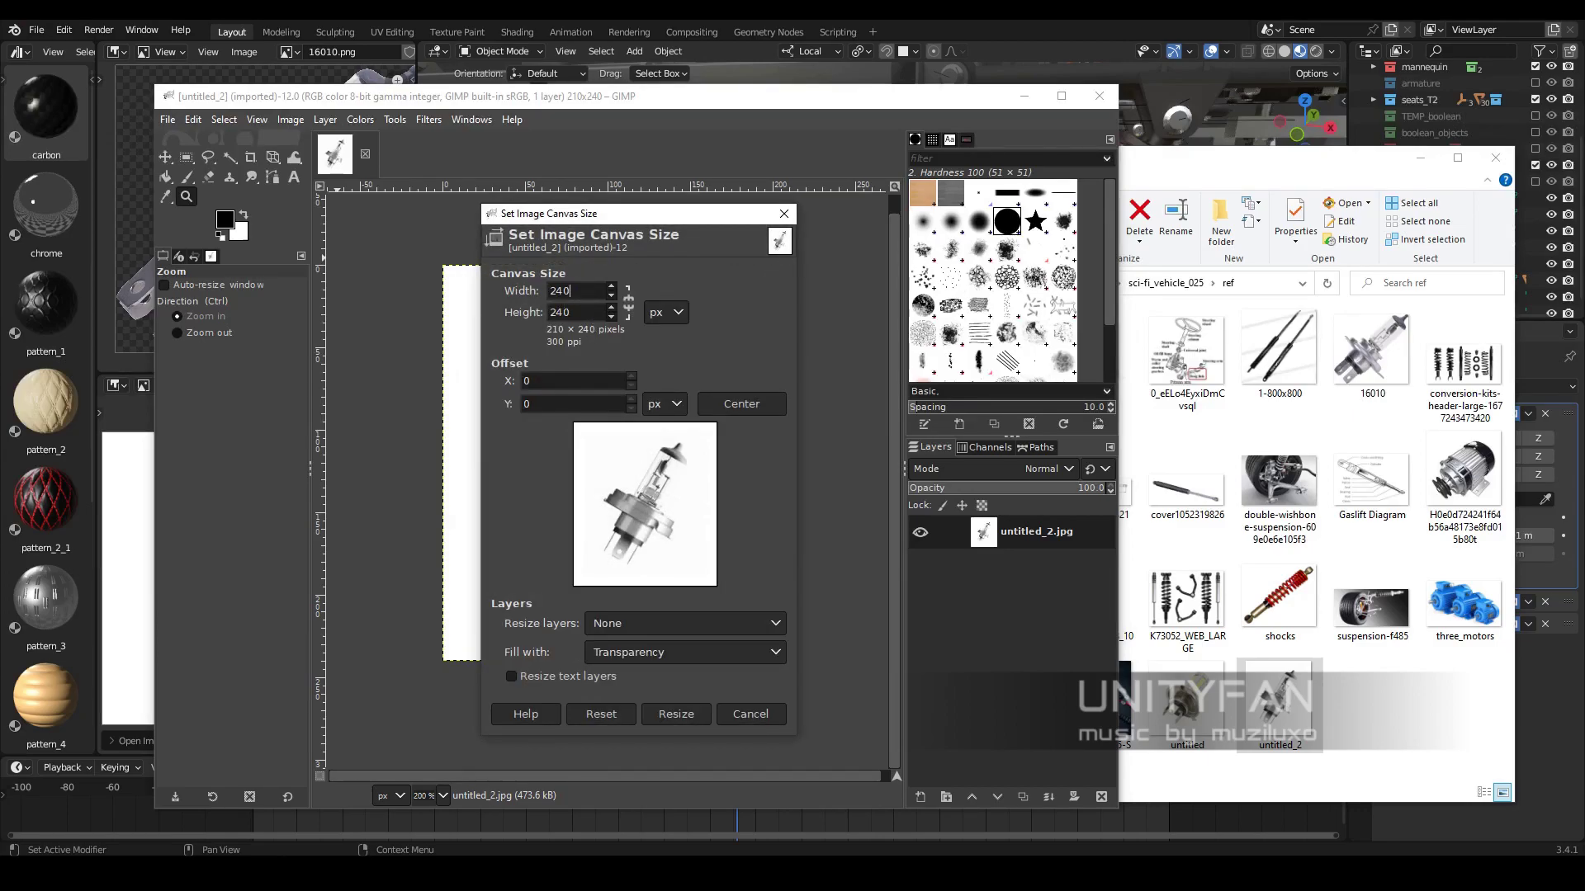
left_click(684, 714)
Rotate the bulb upright, overwrite untitled_2.jpg, and close GIMP and Explorer
left_click(338, 179)
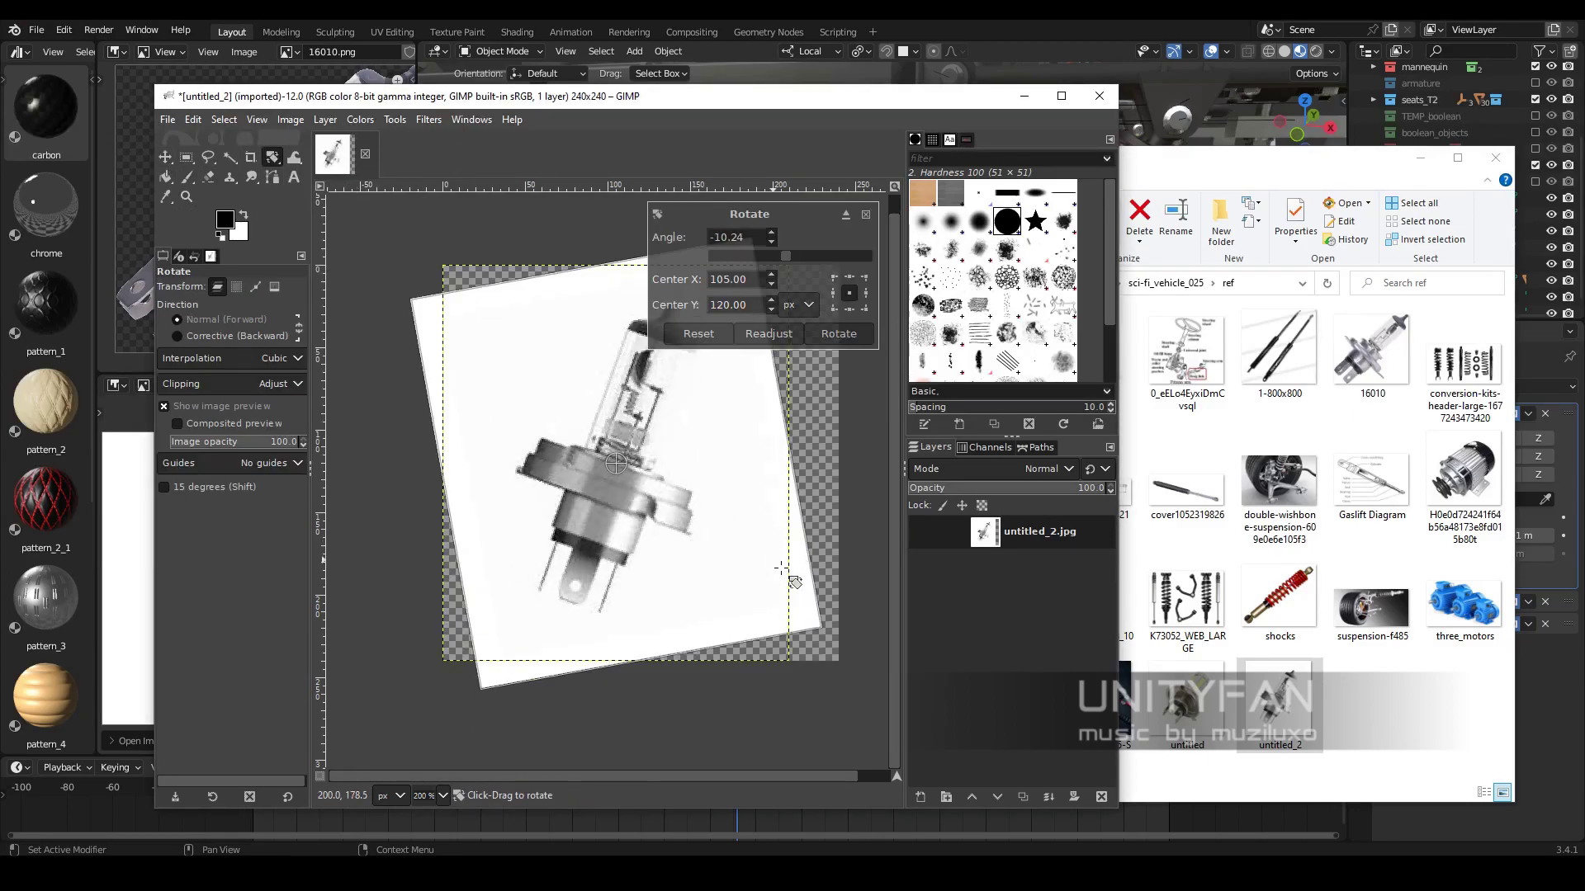
left_click_drag(743, 627, 868, 520)
key("Return")
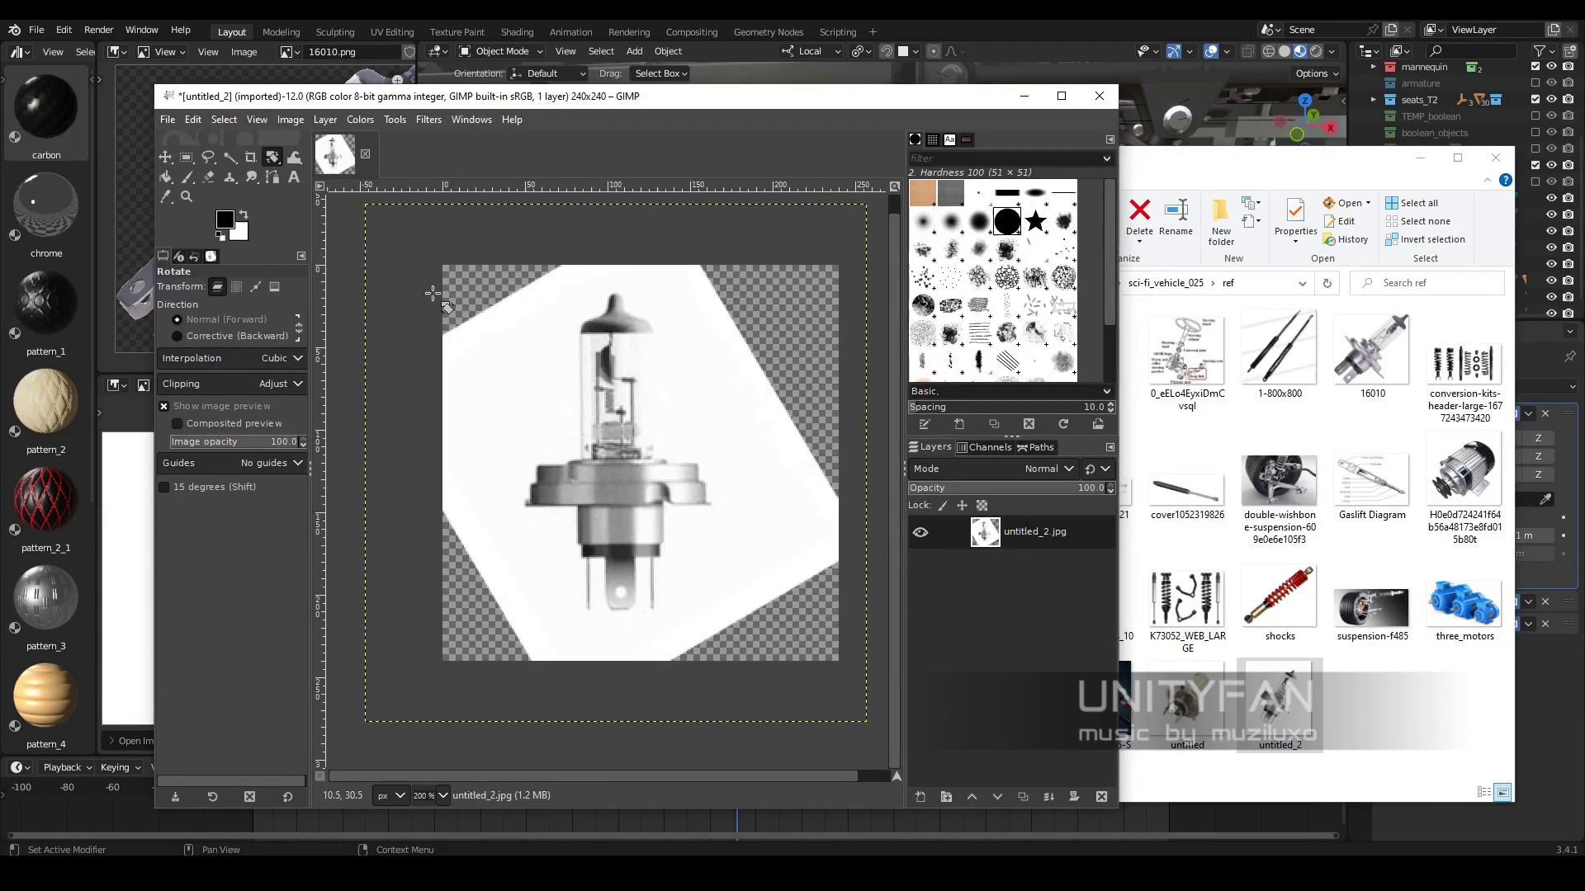
left_click(167, 120)
left_click(272, 377)
left_click(809, 624)
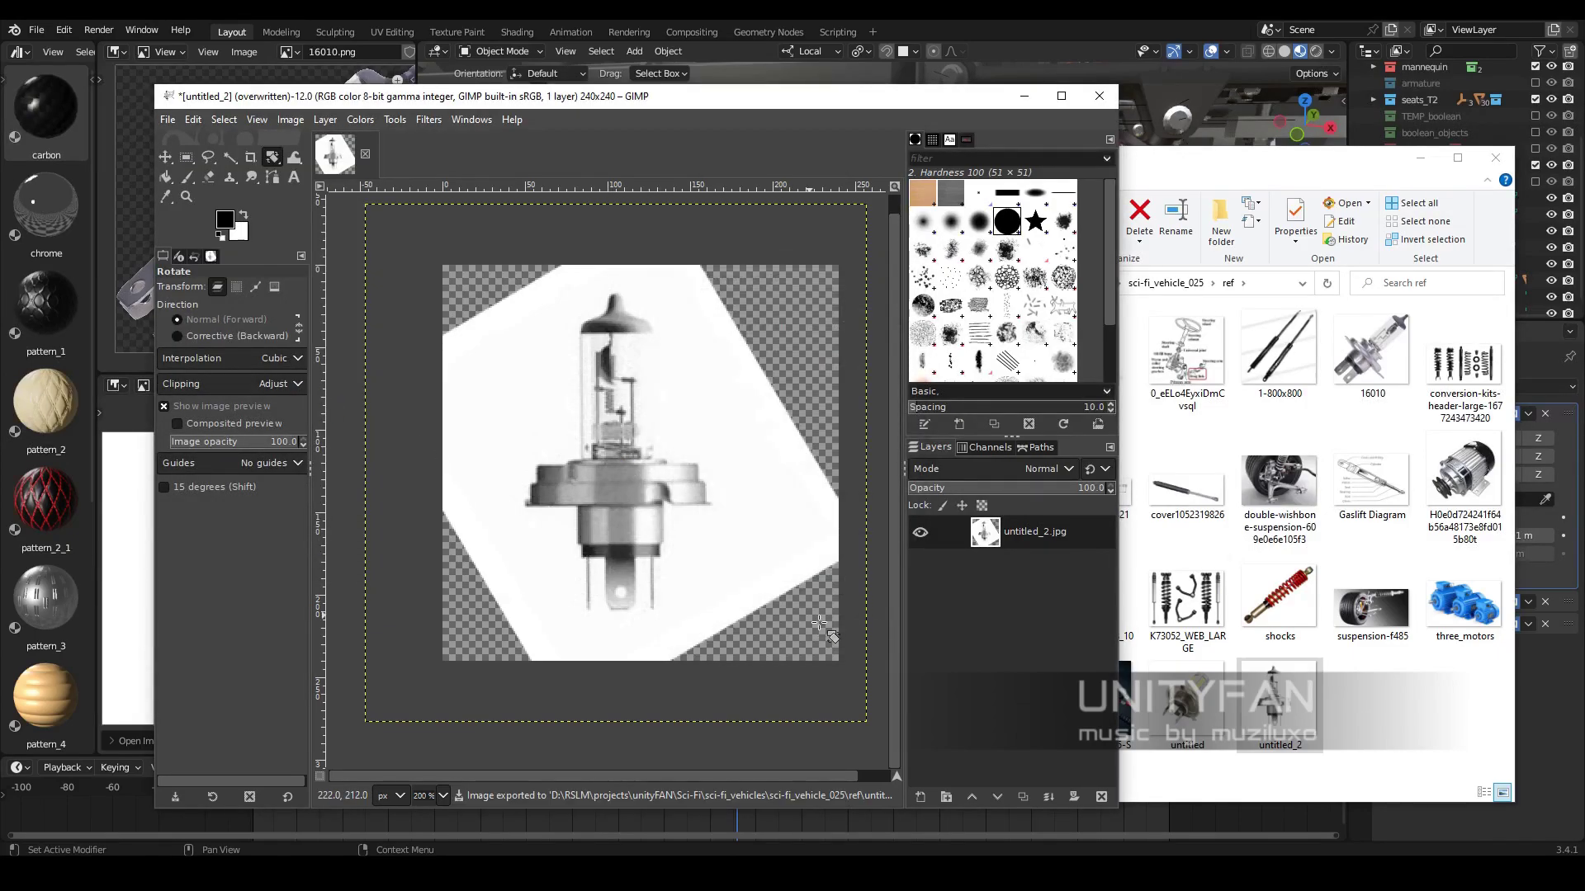
left_click(1023, 96)
left_click(1421, 158)
scroll(1371, 166, "up", 3)
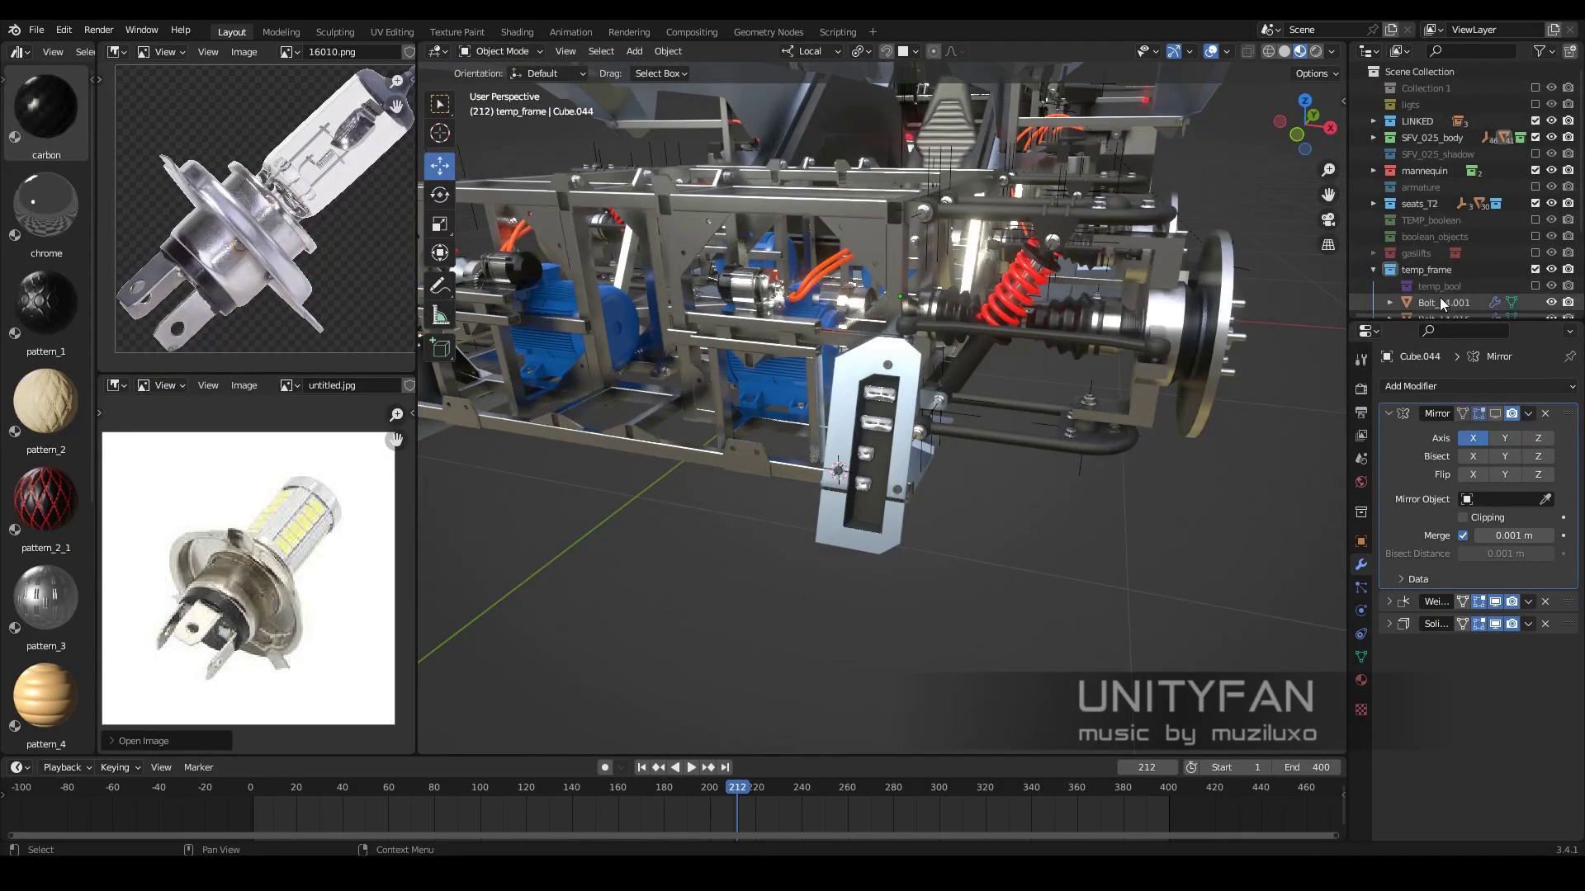
Enlarge the Outliner and select Bolt_14.001 through screw_star_head.001
left_click(1439, 304)
scroll(1180, 455, "up", 3)
left_click_drag(1469, 323, 1469, 524)
left_click(1460, 401, "shift")
middle_click_drag(1144, 446, 1061, 531)
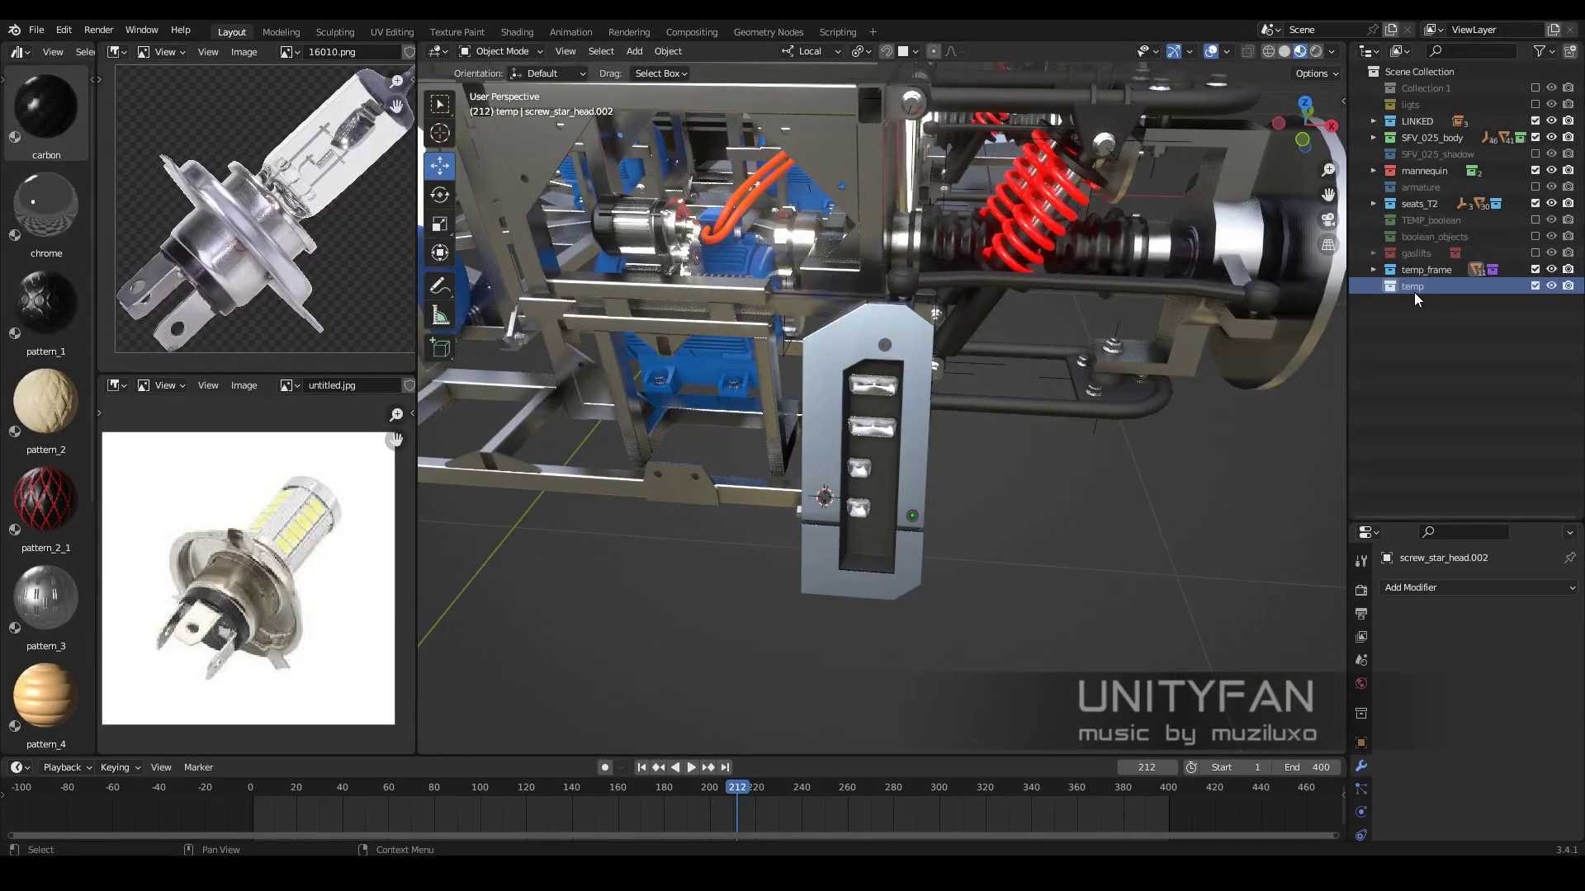
Give the temp collection a blue colour tag
right_click(1414, 292)
left_click(1309, 550)
right_click(1377, 269)
left_click(1444, 333)
middle_click_drag(949, 463, 864, 507)
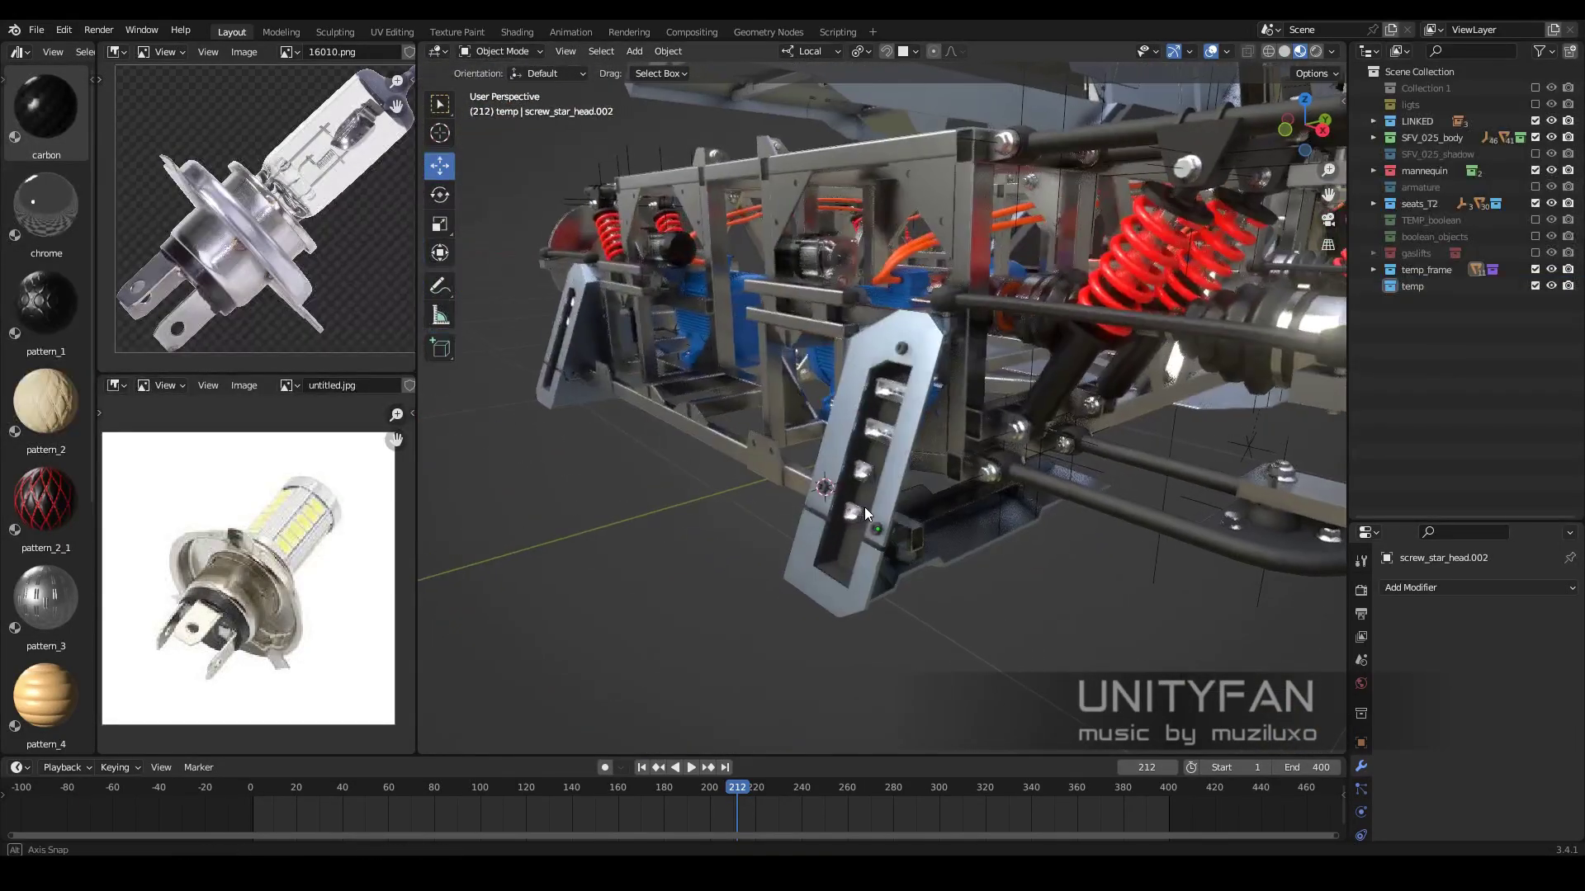
Add a plane rotated 85°, scale it up, and place it left of the chassis
key("shift+a")
left_click(974, 542)
key("KP_1")
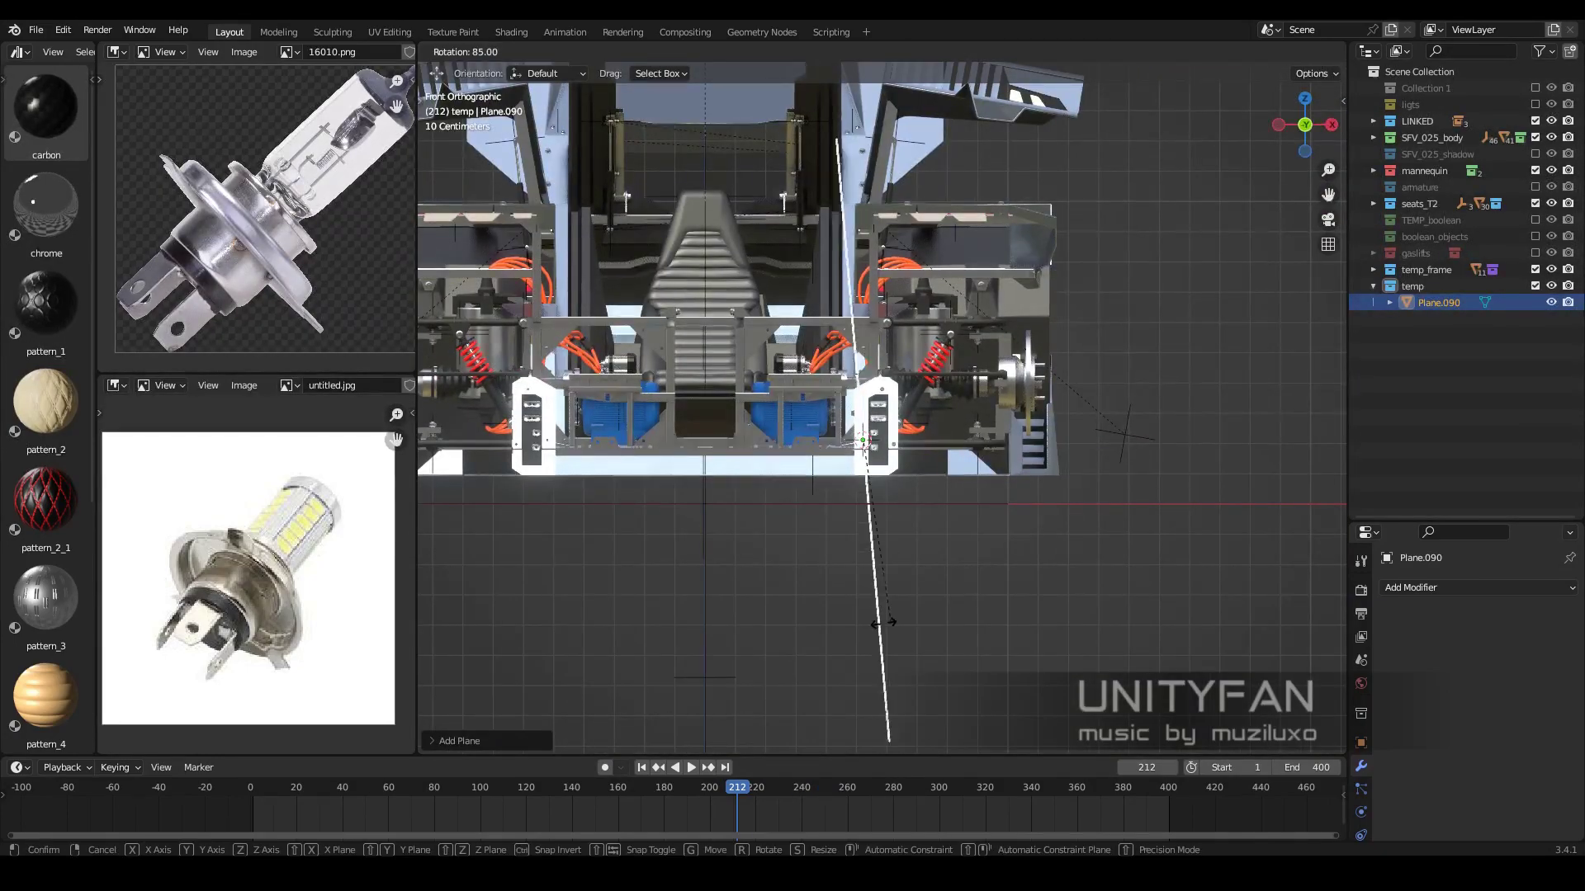
left_click(883, 623)
key("KP_3")
key("s")
left_click(809, 51)
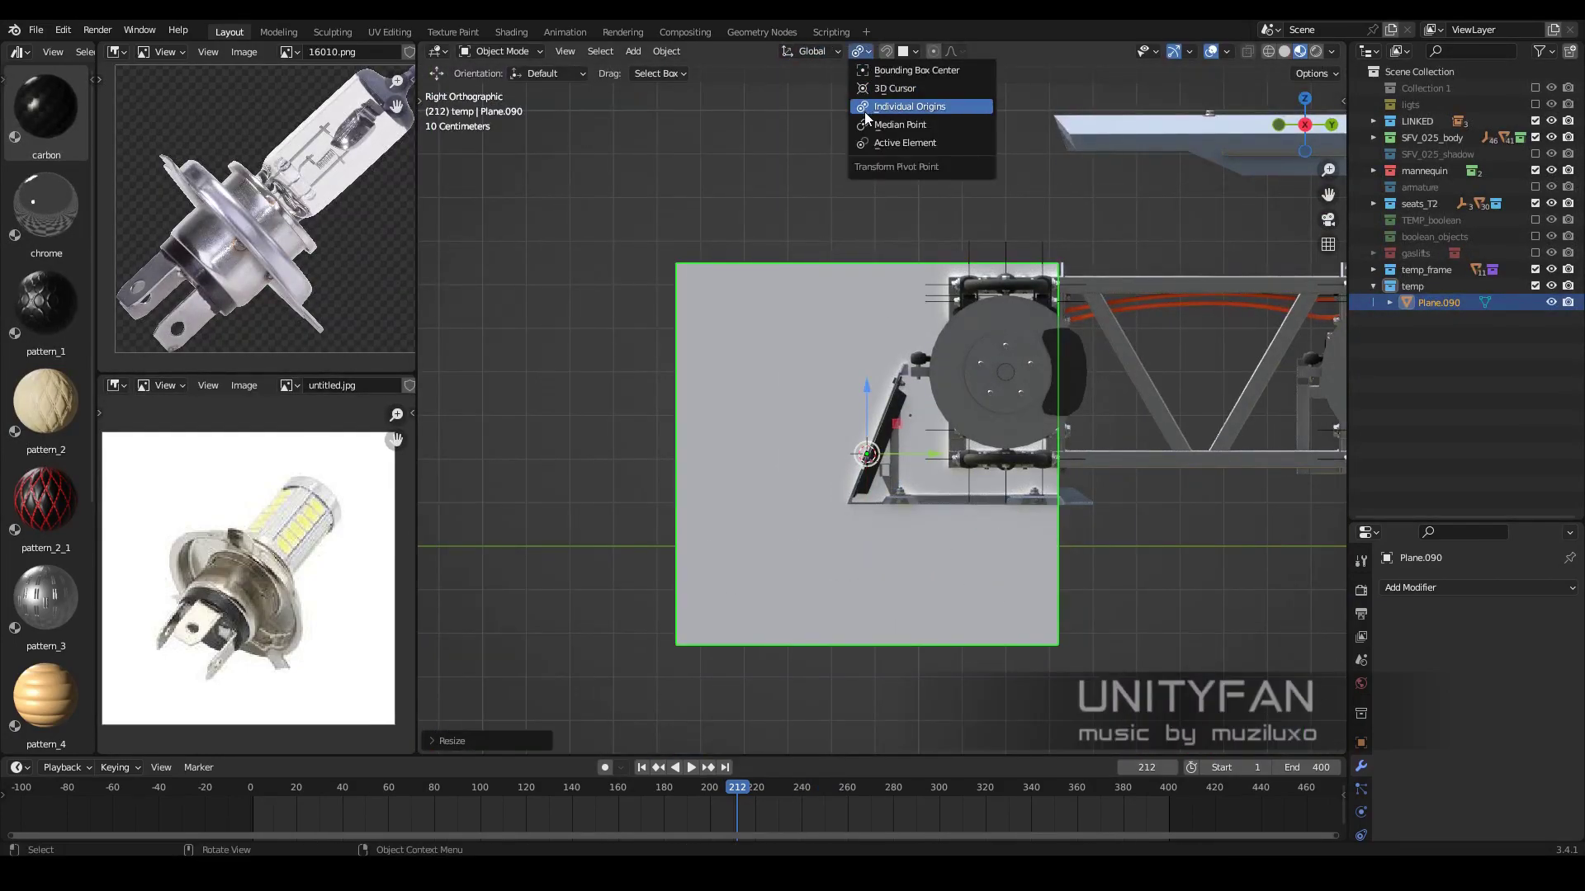
left_click(864, 107)
key("g")
left_click(830, 474)
middle_click_drag(830, 474, 959, 539)
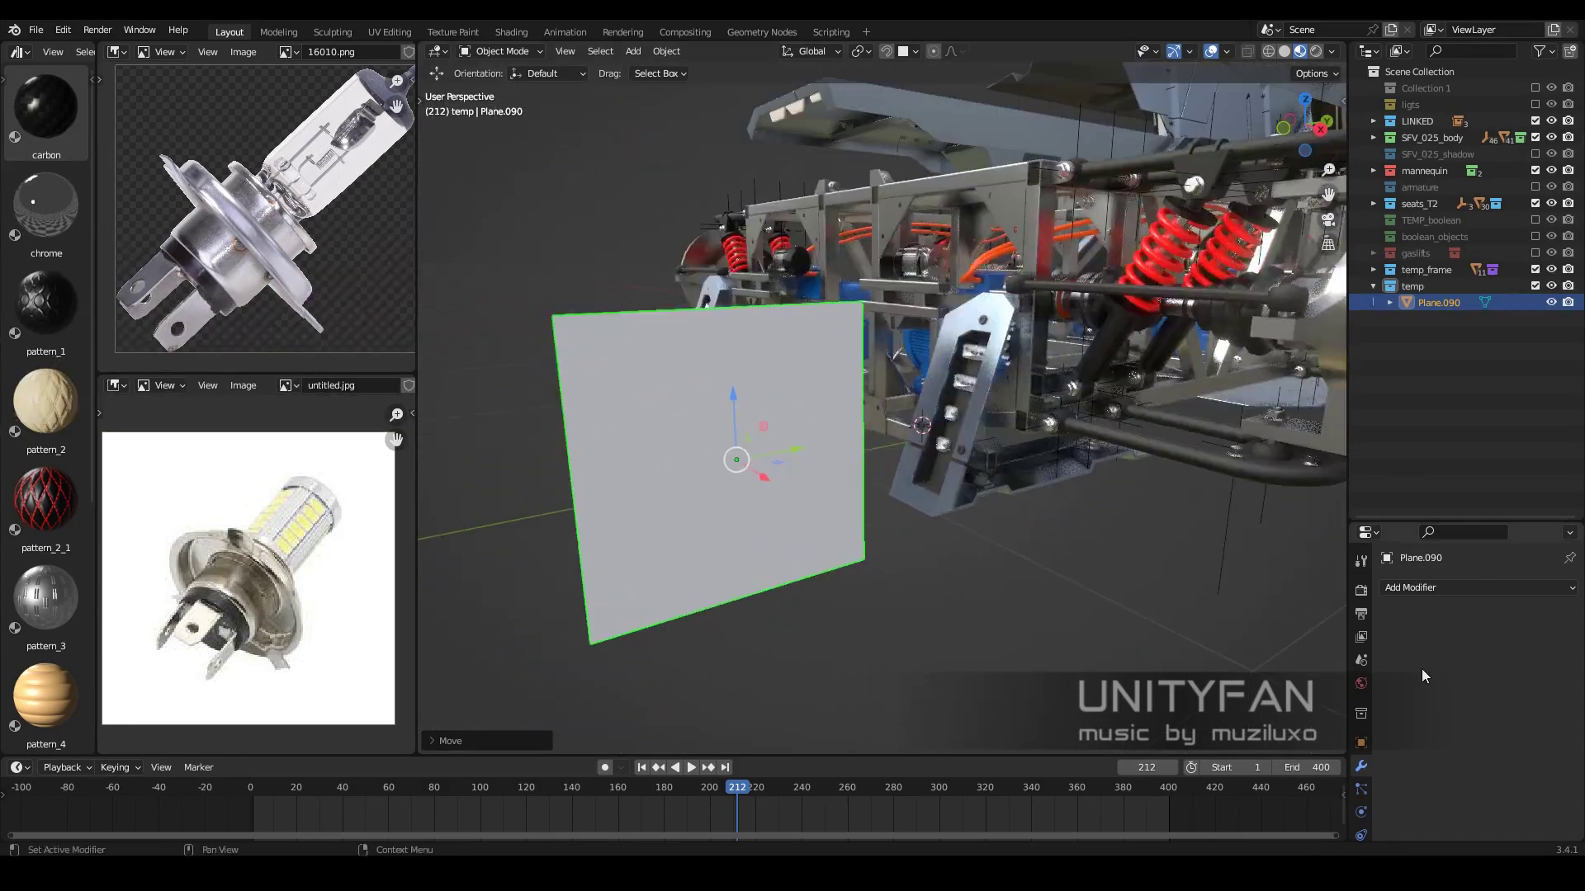
Give the plane a new material and turn the top-left view into a shader editor
left_click(1361, 750)
left_click(1452, 525)
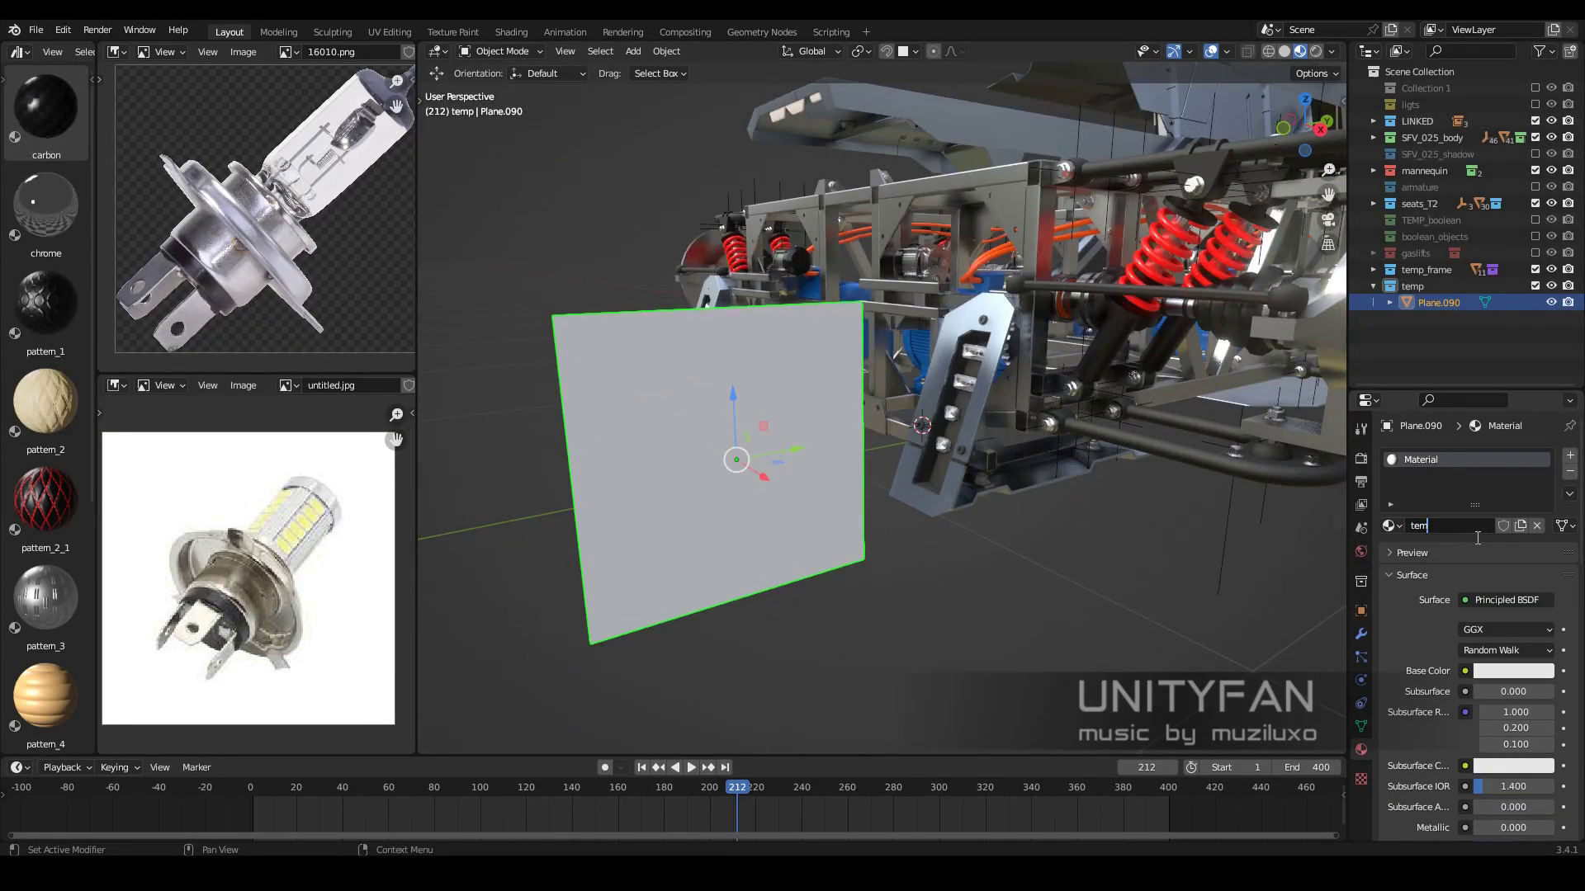
middle_click_drag(914, 482, 957, 488)
scroll(1440, 687, "down", 4)
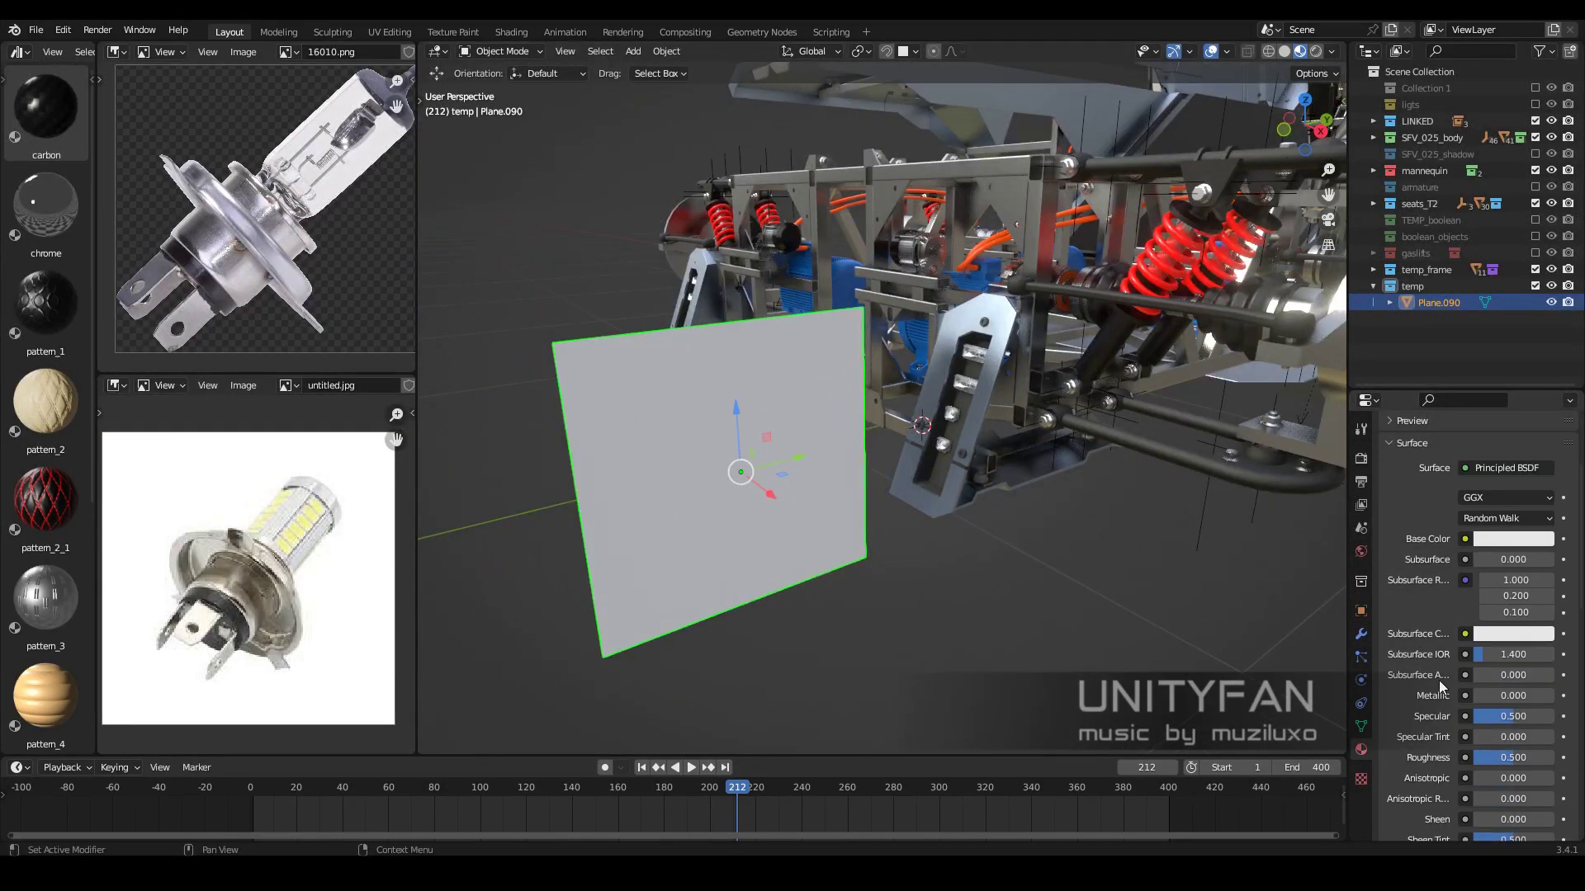
left_click(116, 51)
left_click(153, 191)
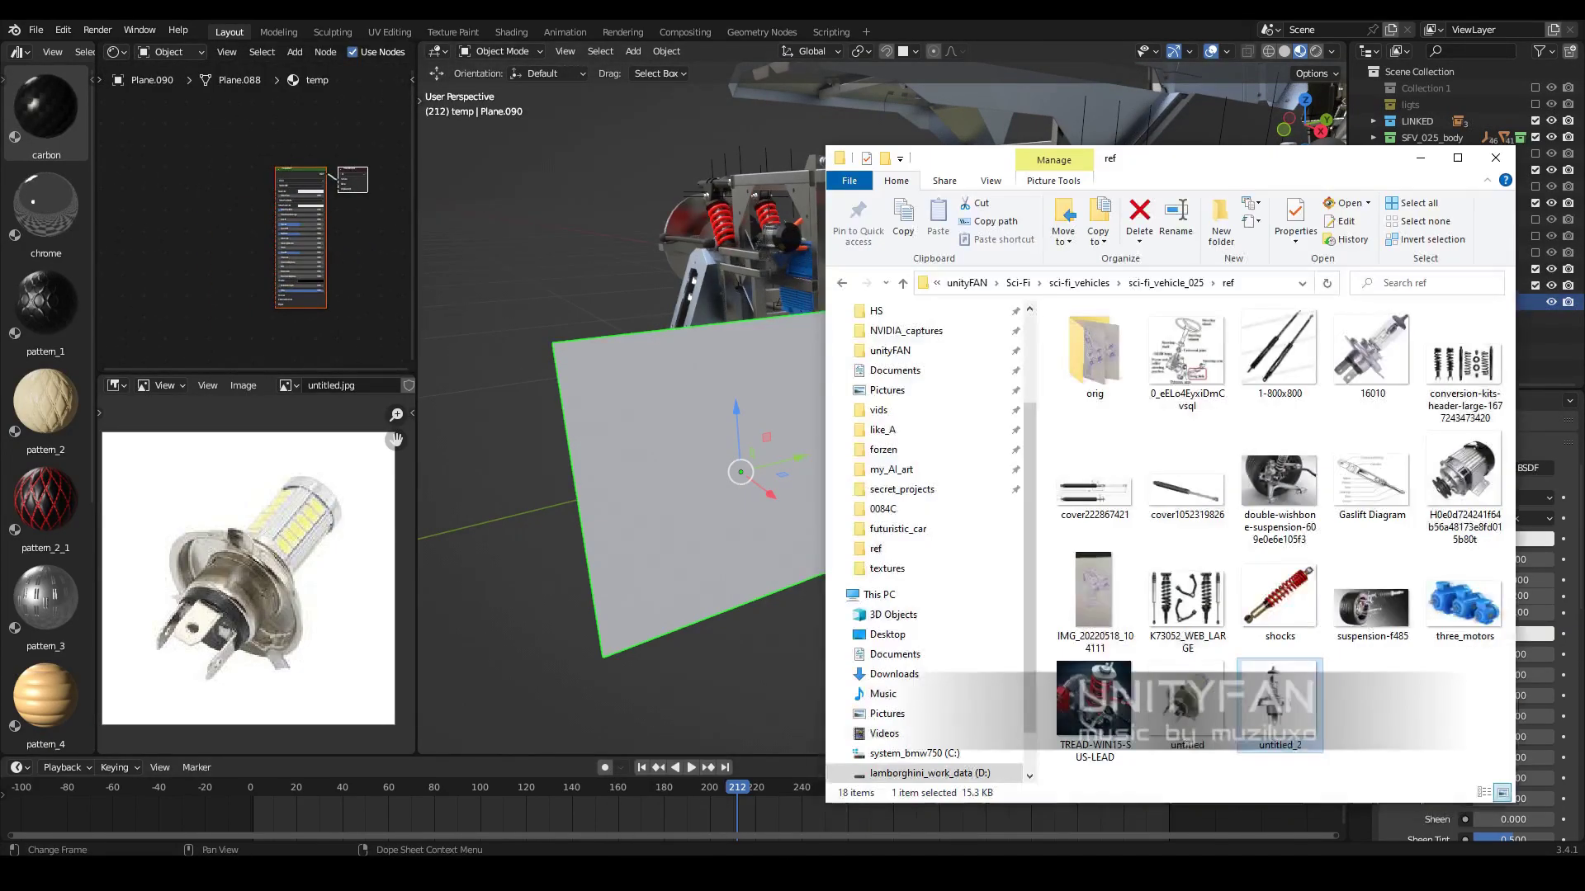
Link the bulb image texture to Base Color and rotate the plane 90° upright
left_click_drag(231, 287, 231, 288)
left_click_drag(207, 229, 293, 168)
key("KP_3")
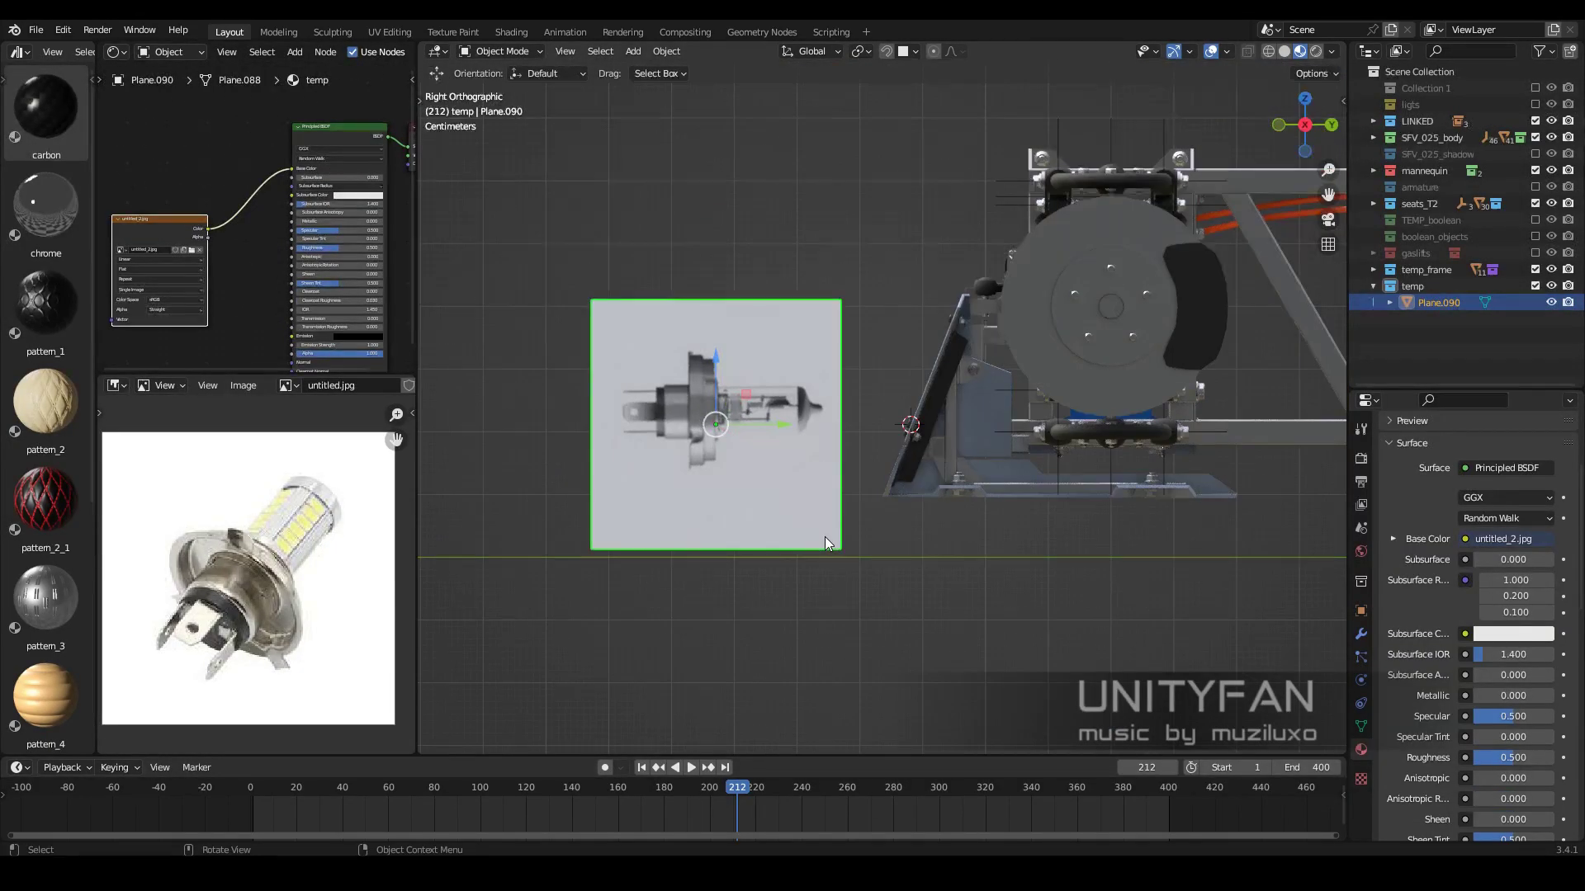
type("r90")
key("Return")
scroll(855, 403, "up", 3)
Add a vertical loop cut down the middle of the plane in Edit Mode
key("Tab")
scroll(482, 154, "up", 3)
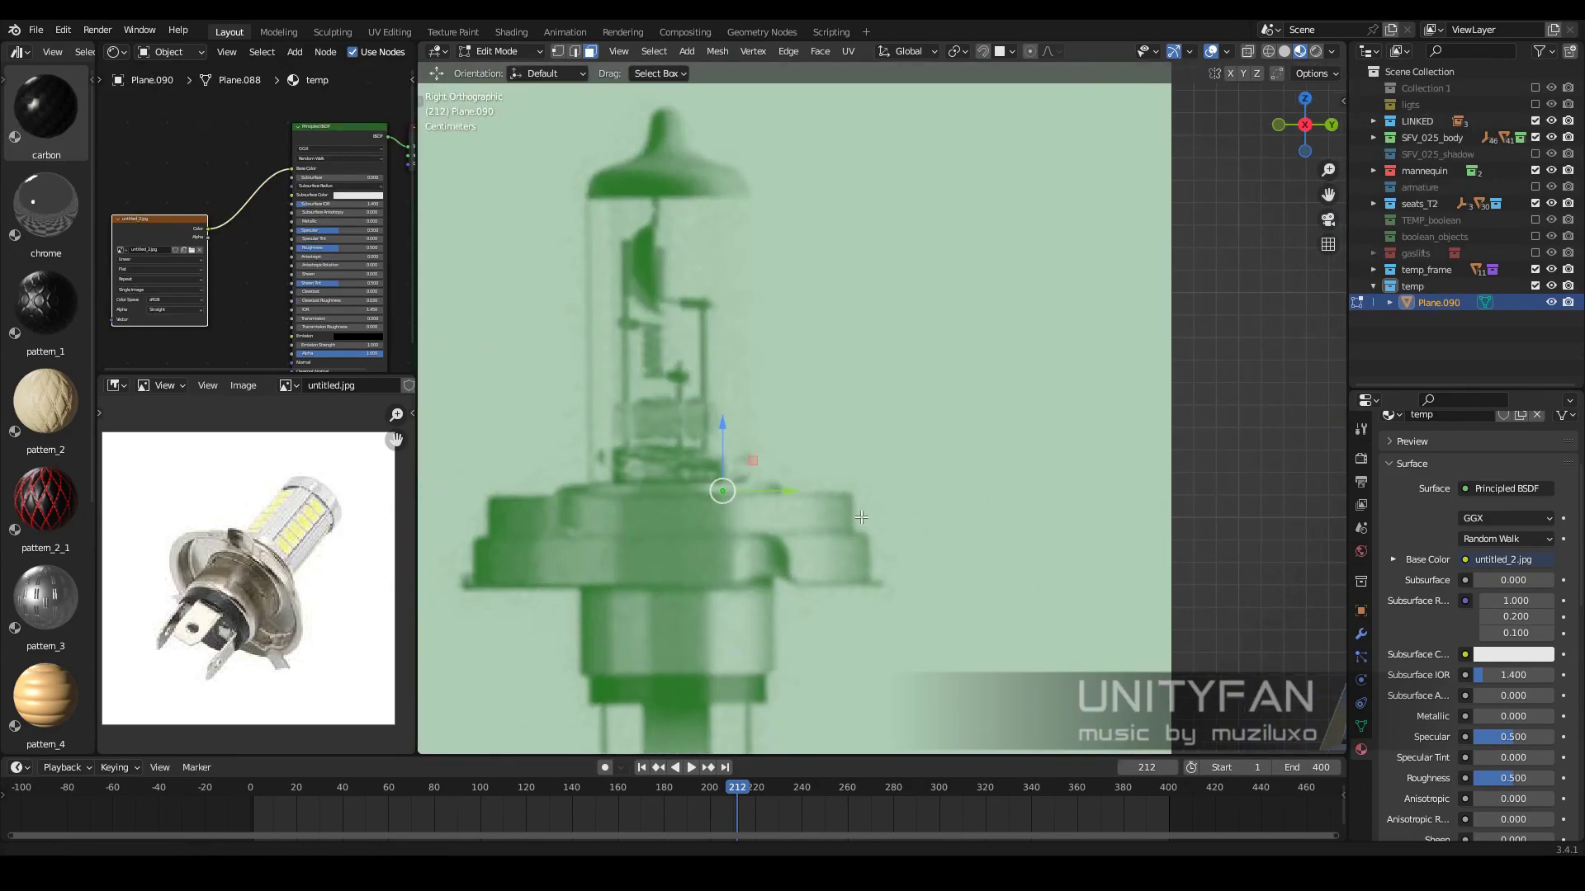
left_click(440, 467)
left_click_drag(809, 224, 786, 227)
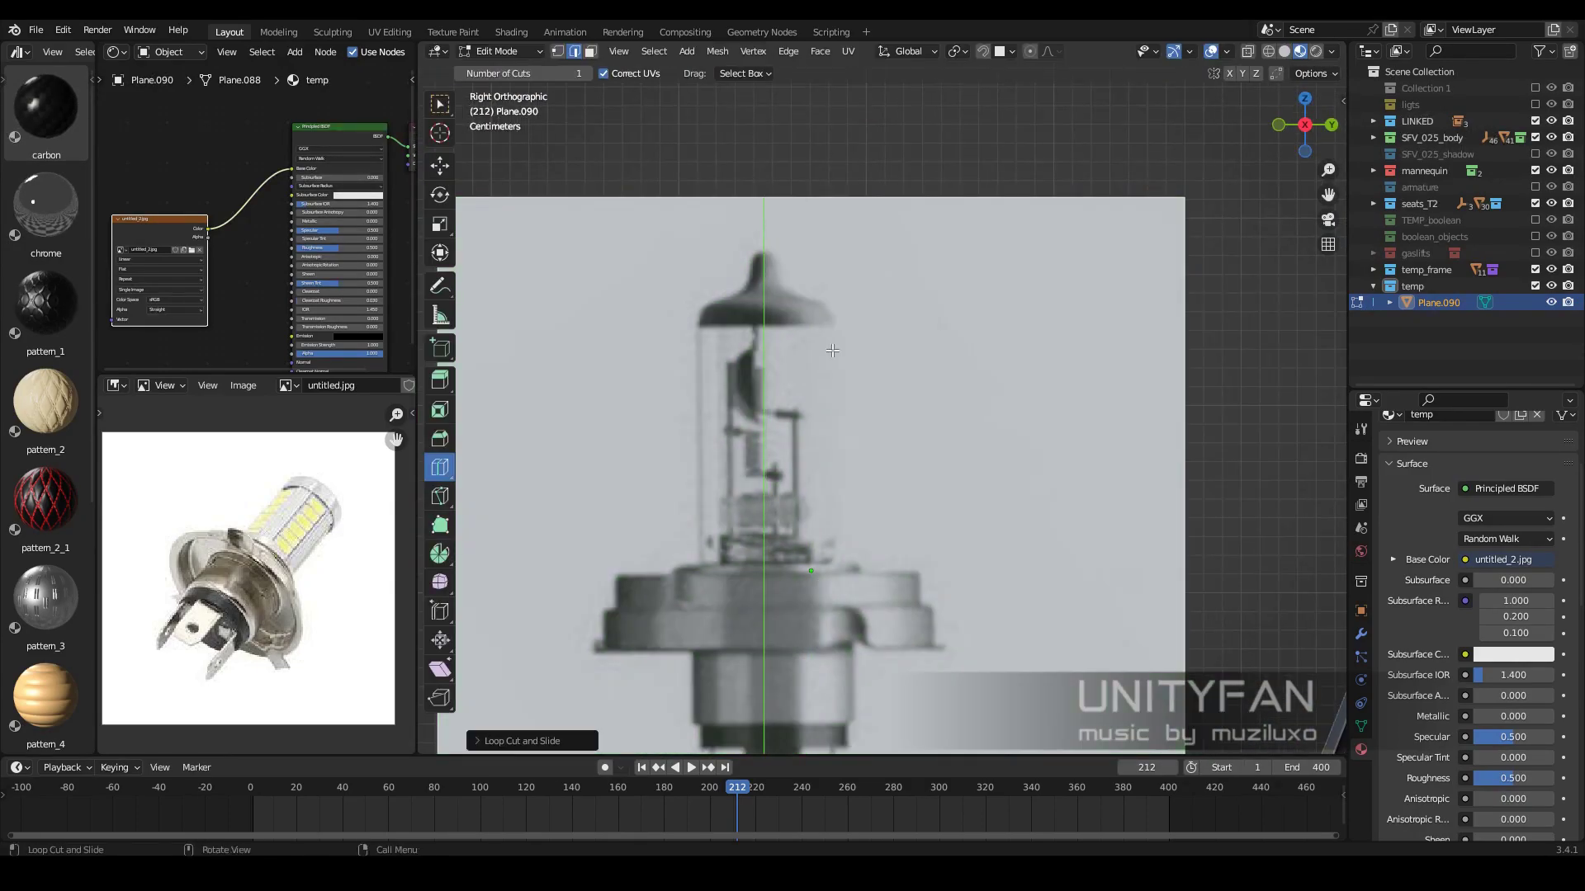
scroll(861, 425, "down", 2)
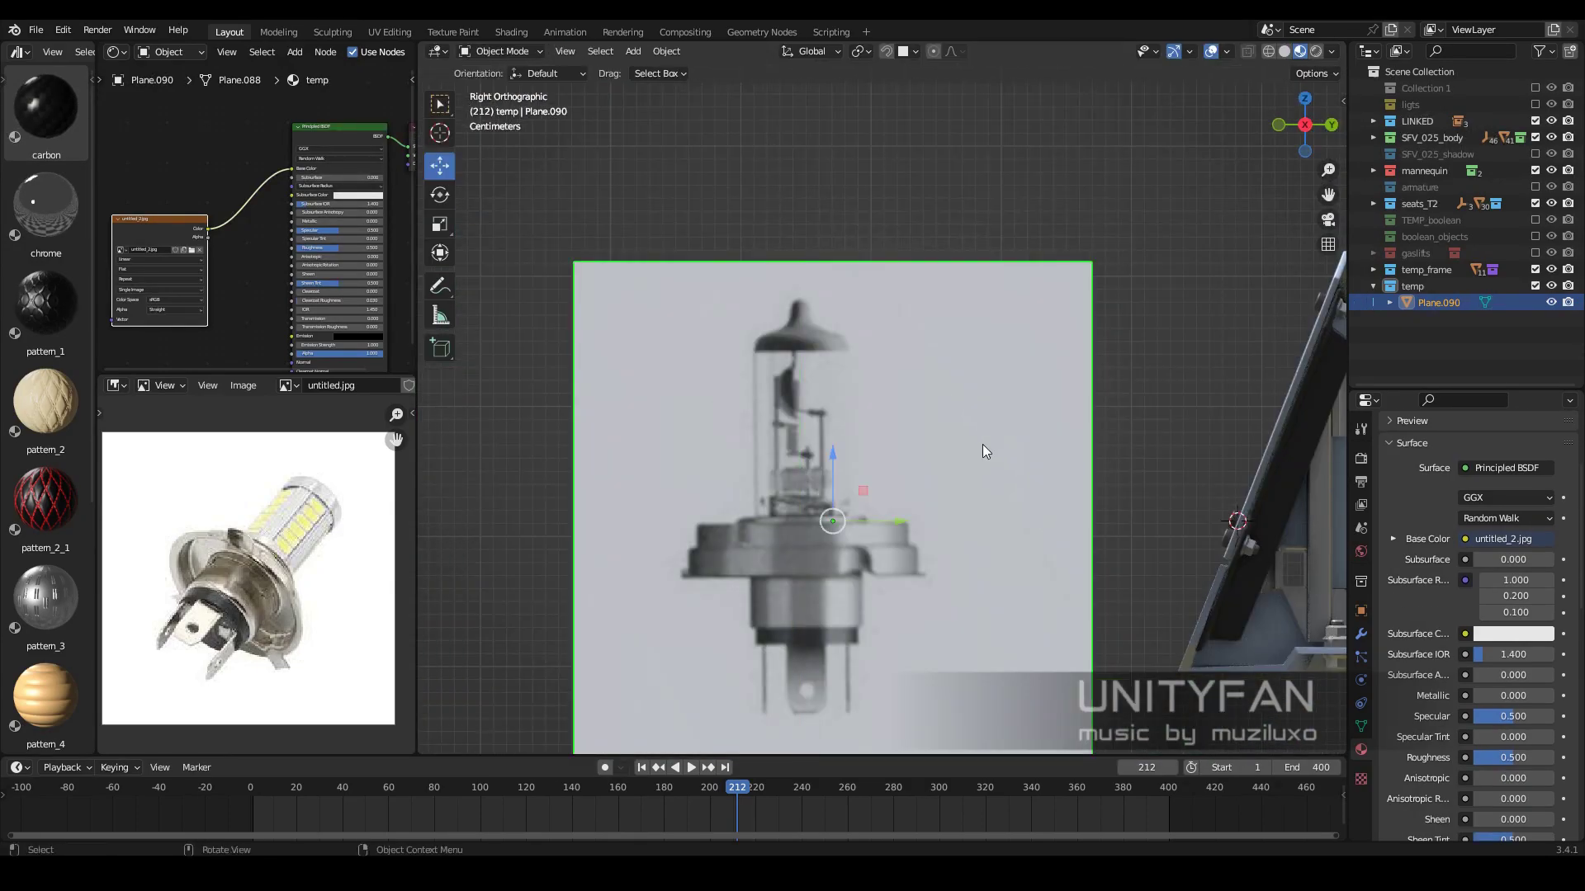
In the UV Editor, shift all UVs along X to centre the bulb on the cut
left_click(18, 51)
left_click(165, 134)
key("a")
key("Home")
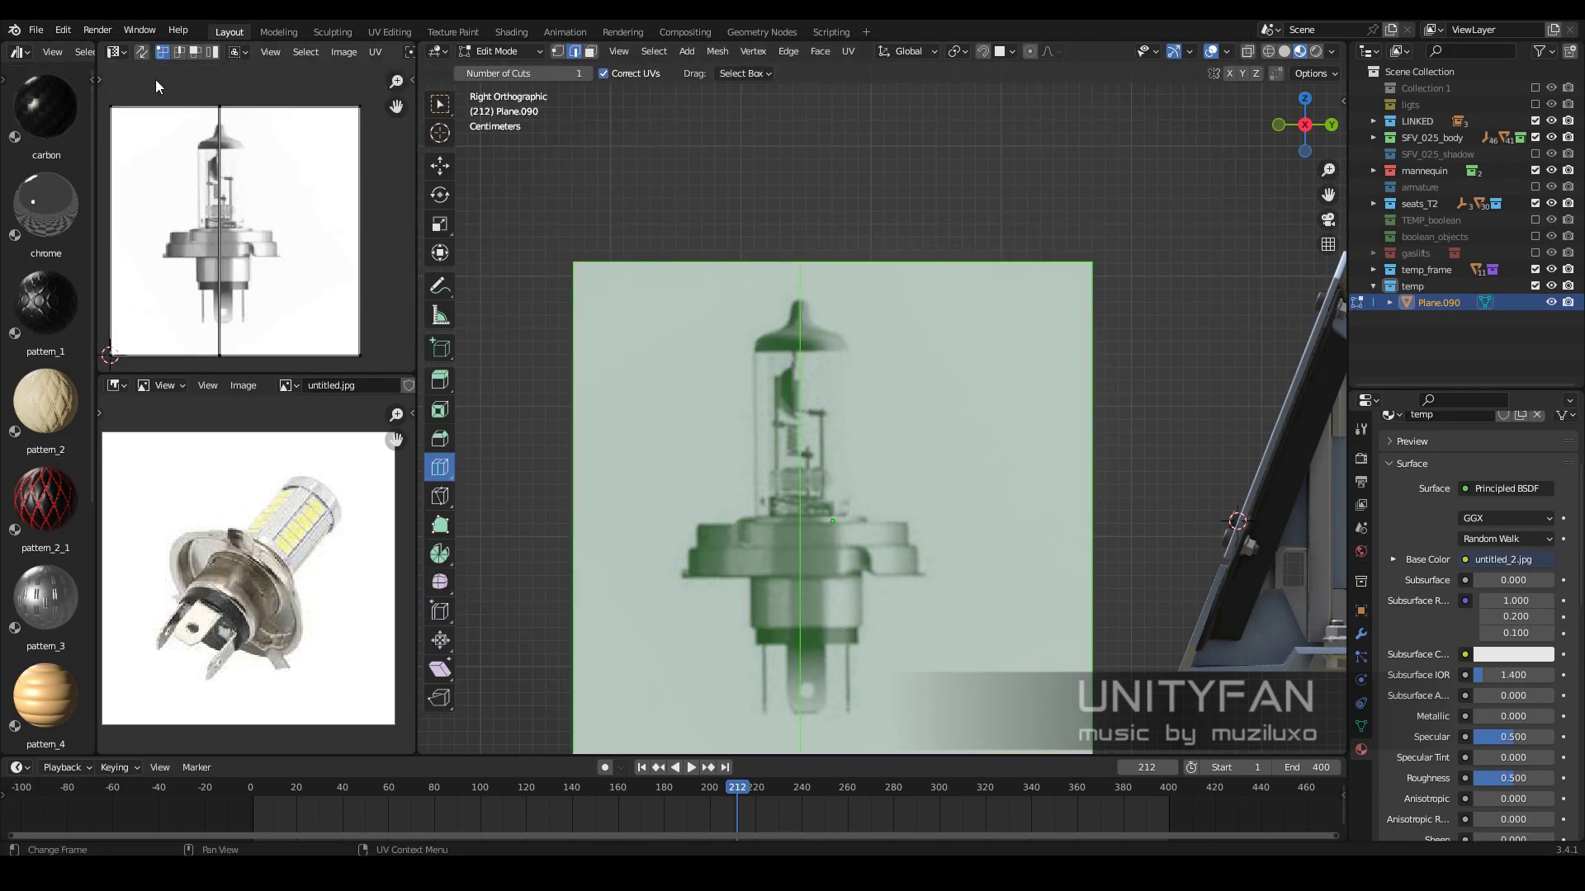
key("a")
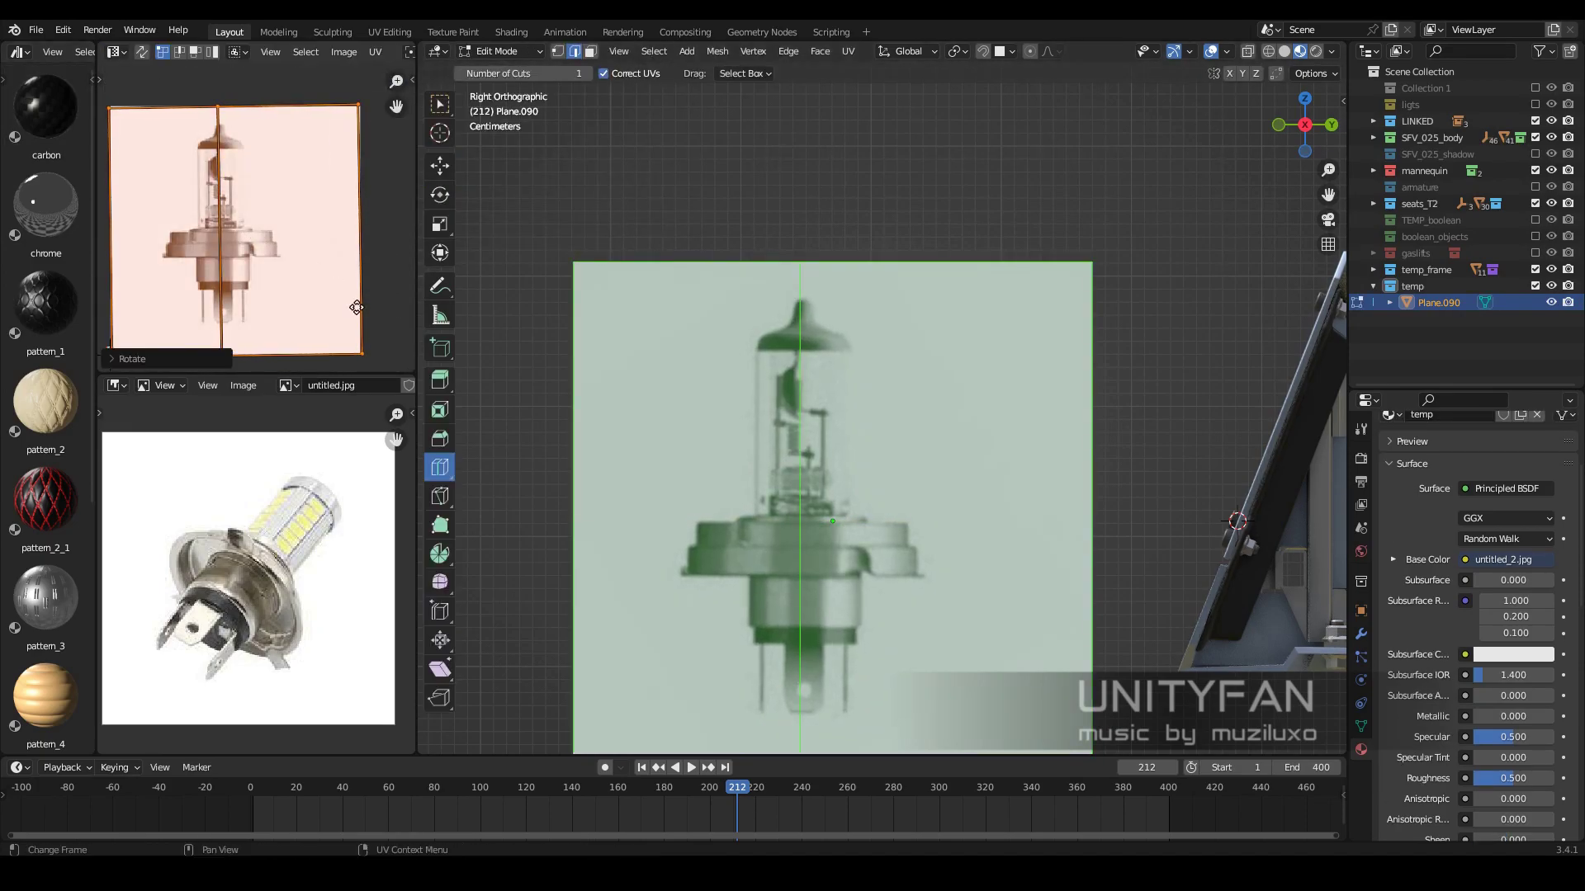
key("g")
key("x")
left_click(357, 307)
key("Tab")
middle_click_drag(771, 396, 874, 462)
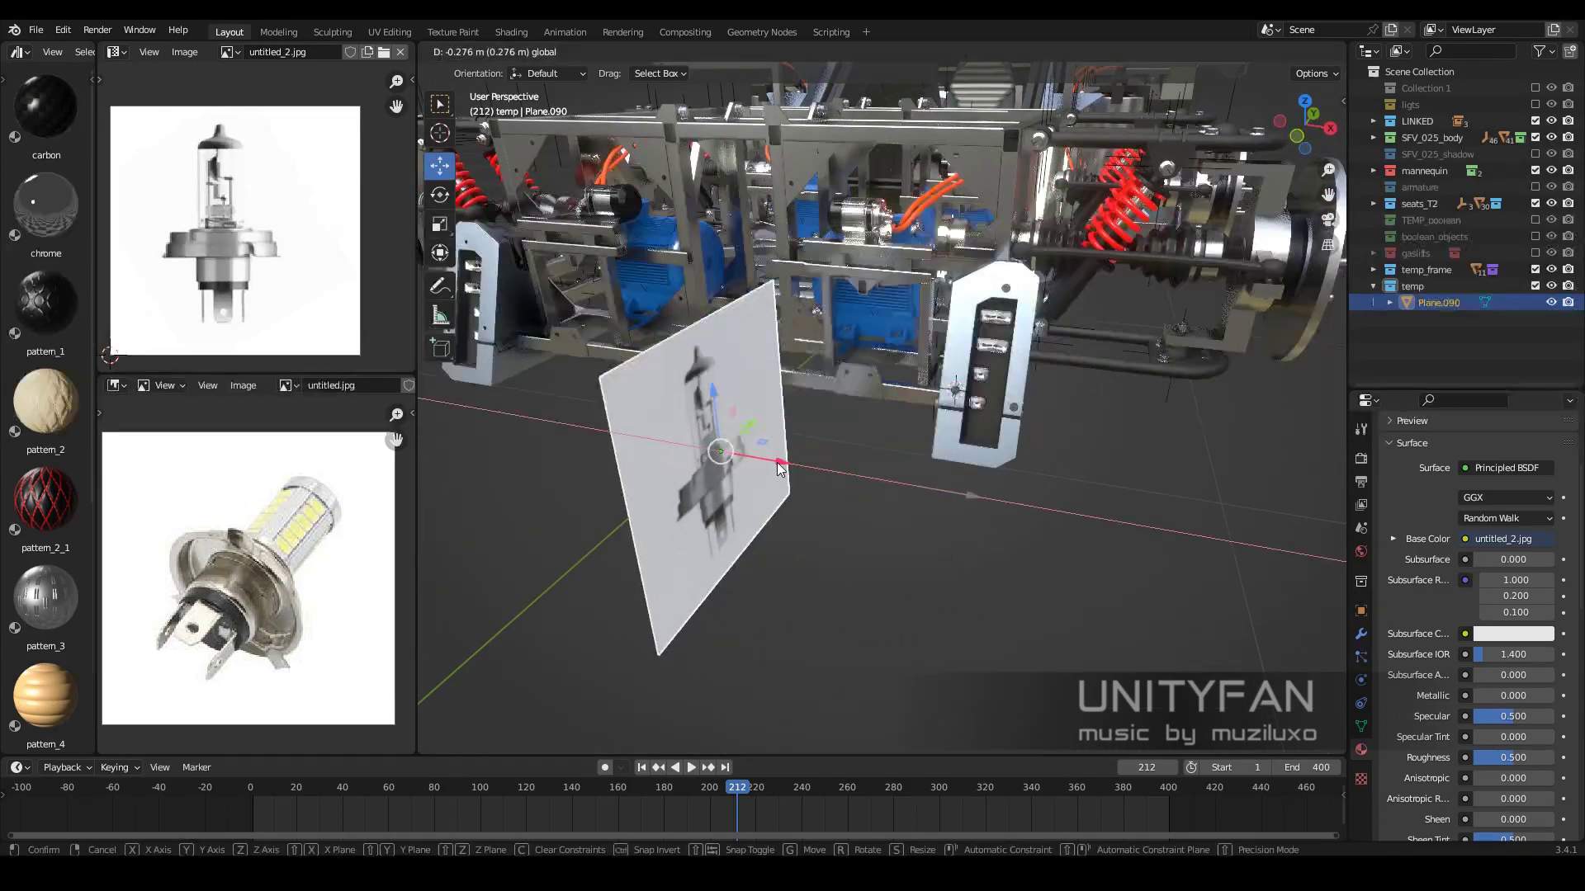
scroll(906, 496, "down", 3)
scroll(906, 496, "up", 4)
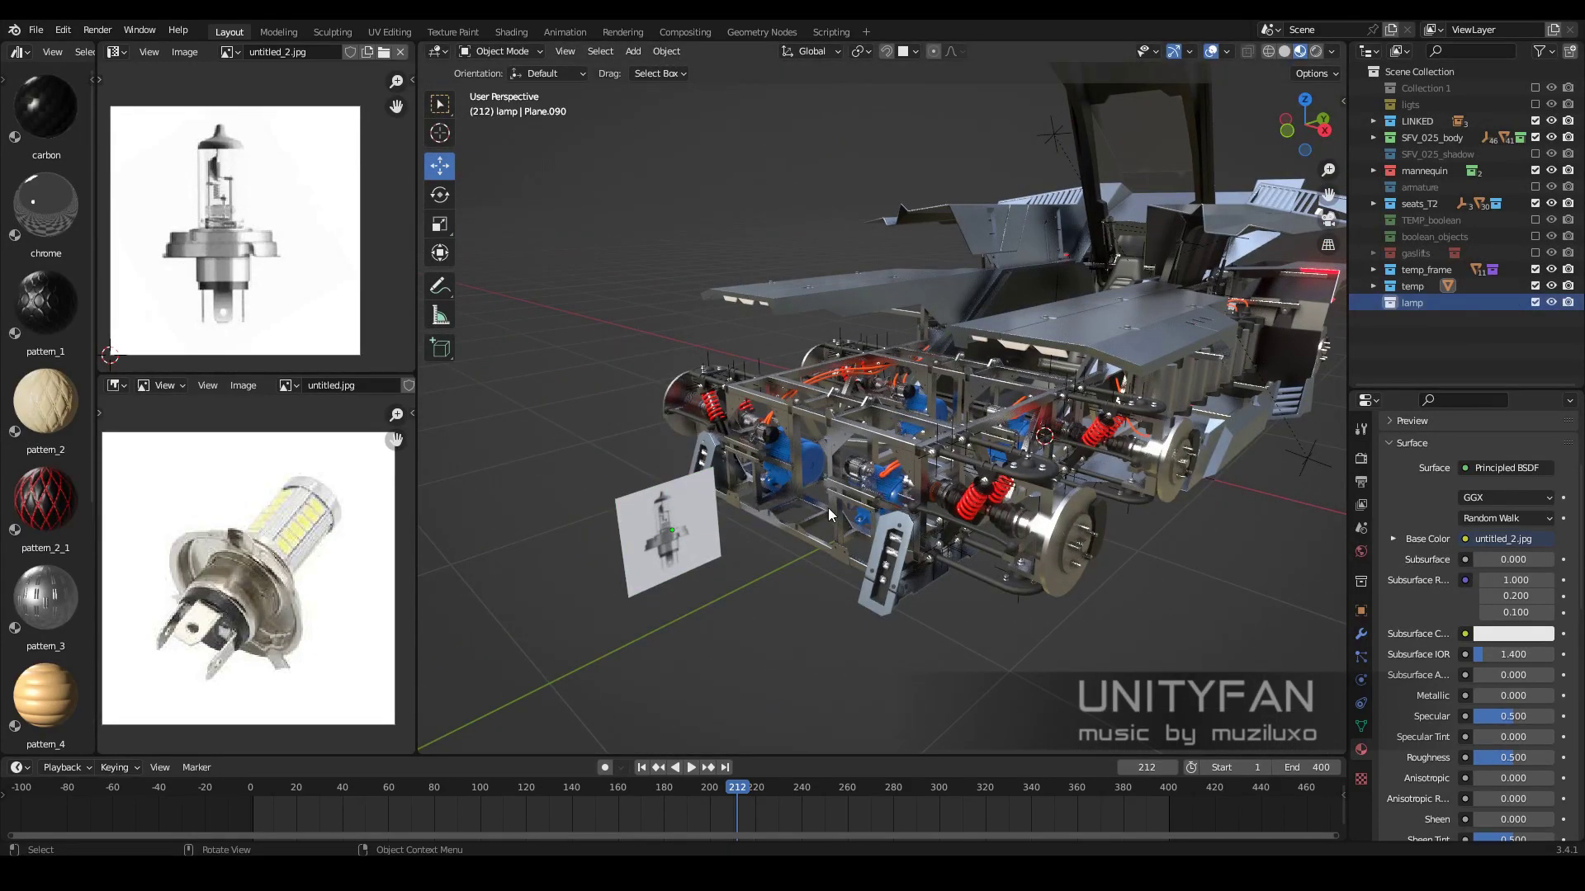
In right side view, add a horizontal loop cut across the bulb's flange
key("KP_3")
key("KP_Decimal")
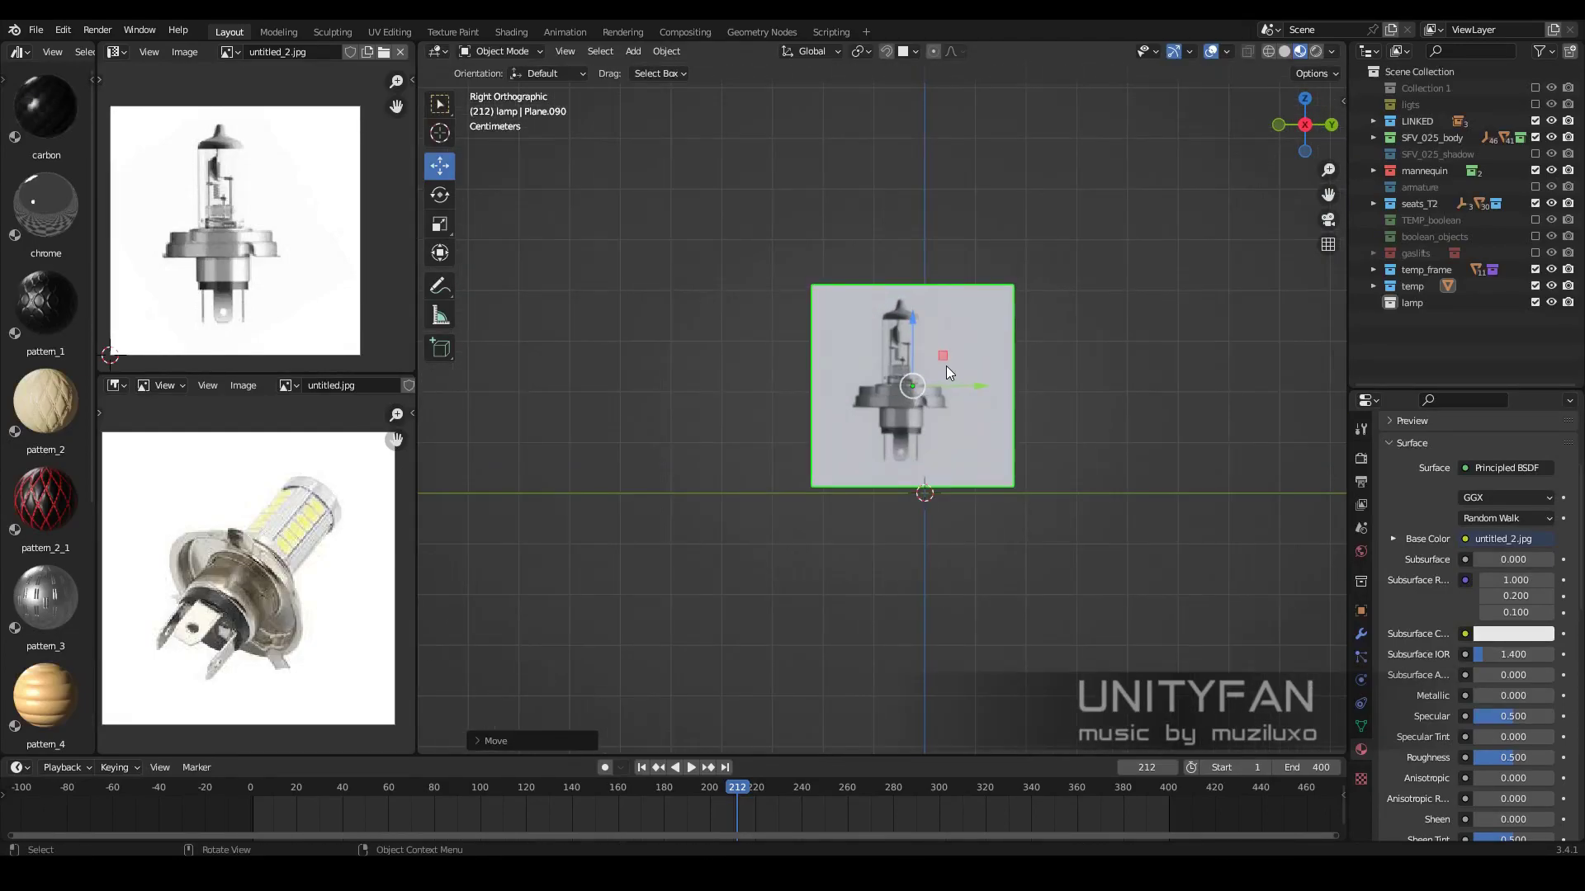
key("Tab")
left_click_drag(922, 422, 908, 429)
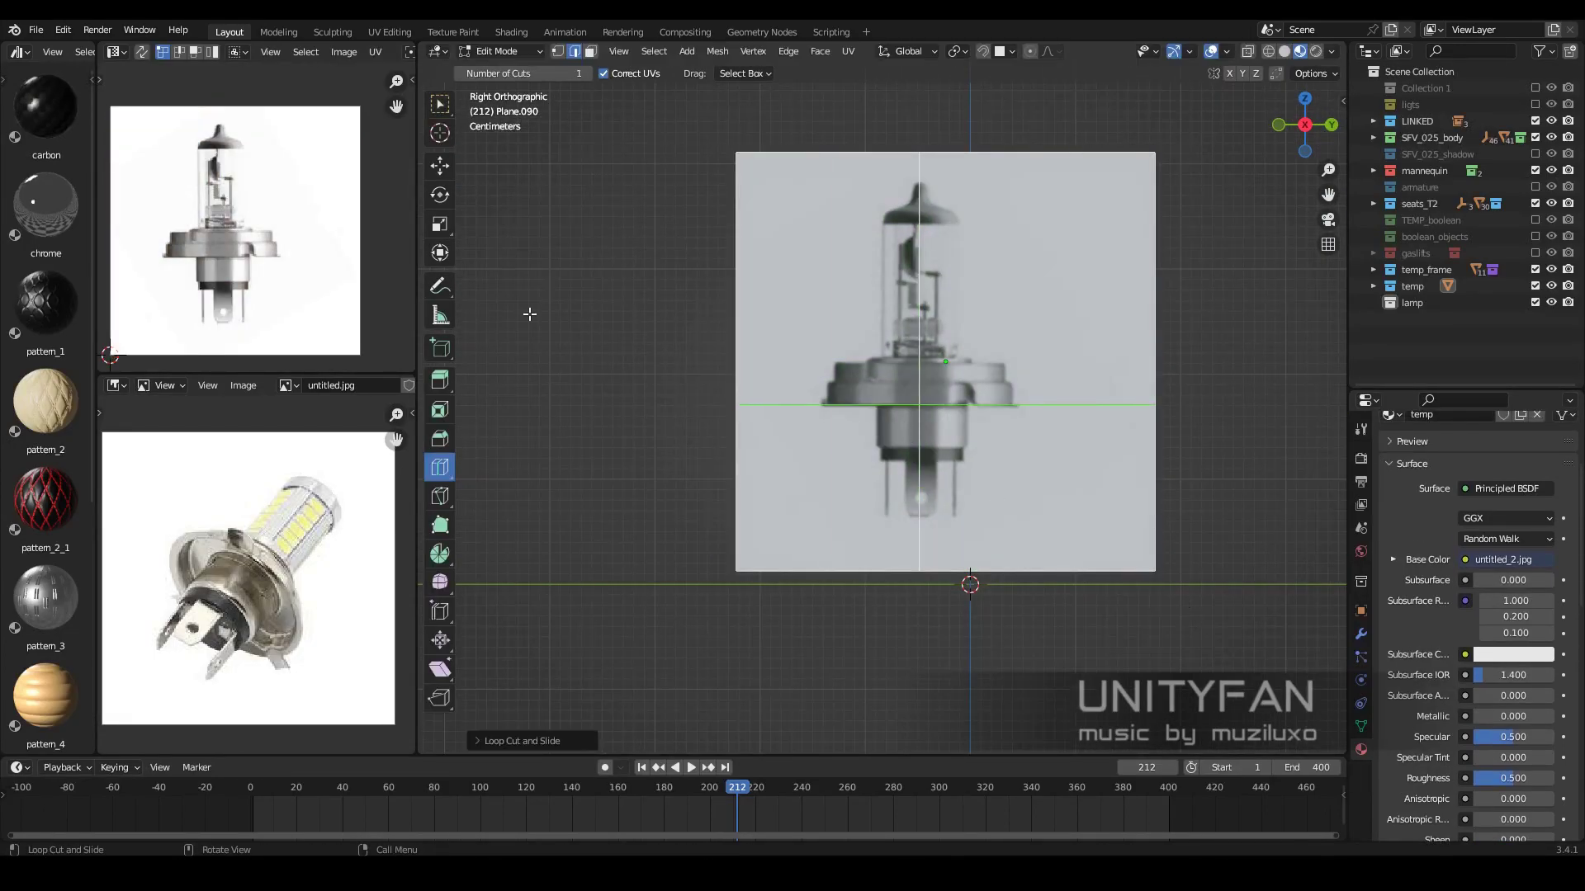
key("Tab")
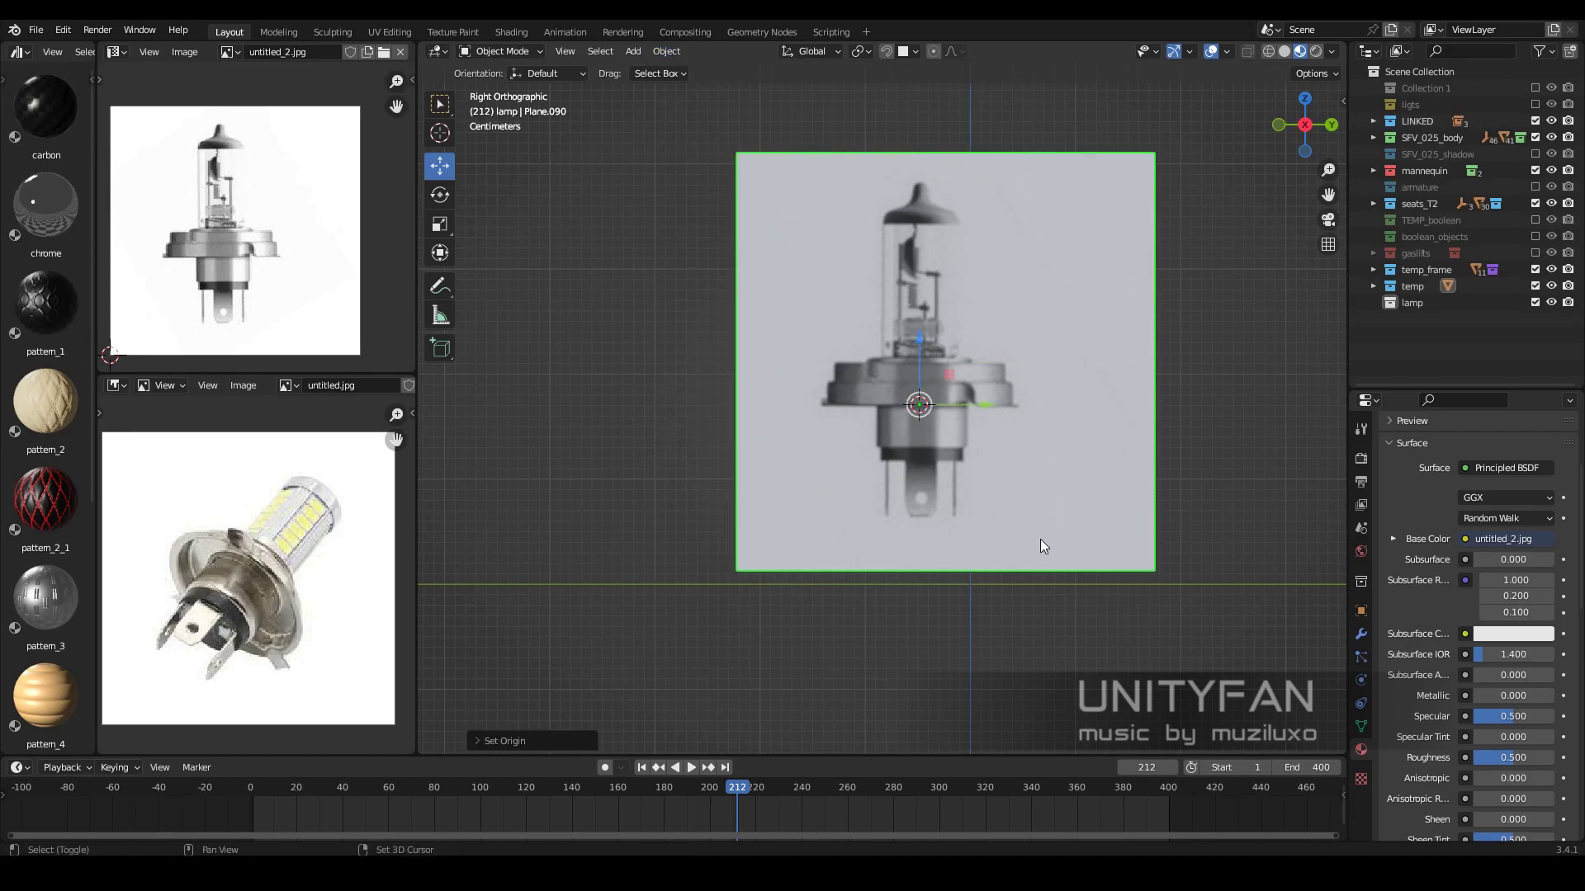
Move the plane's origin to the flange centre and scale the plane down
key("shift+s")
key("s")
left_click(938, 551)
middle_click_drag(937, 552, 913, 457)
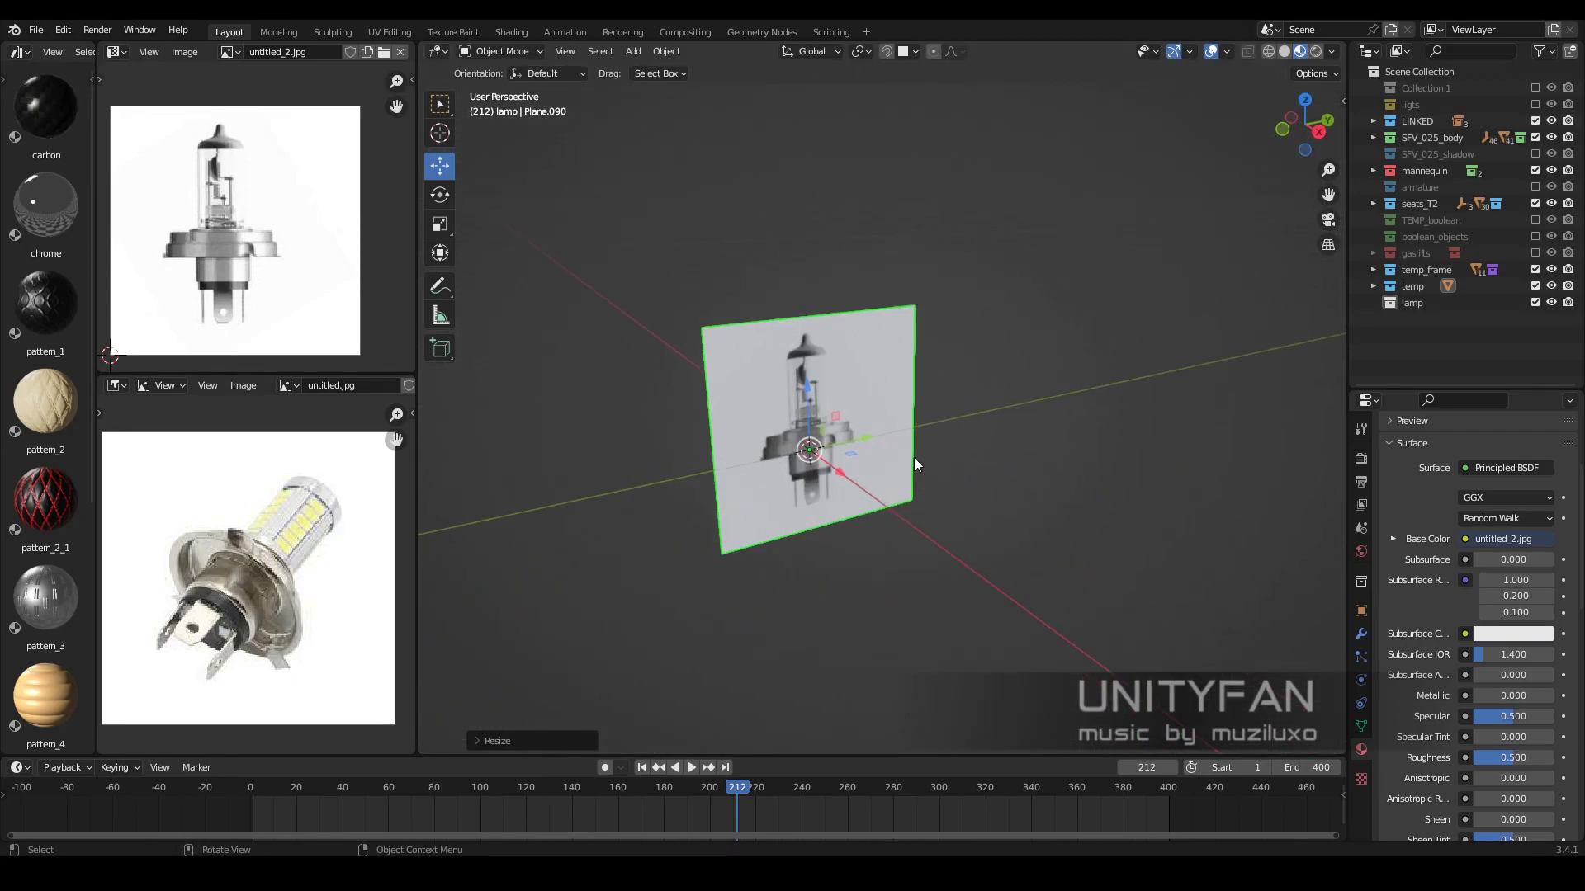
Duplicate part of the plane into its own object, Plane.091, and show move gizmos
key("shift+a")
left_click(936, 460)
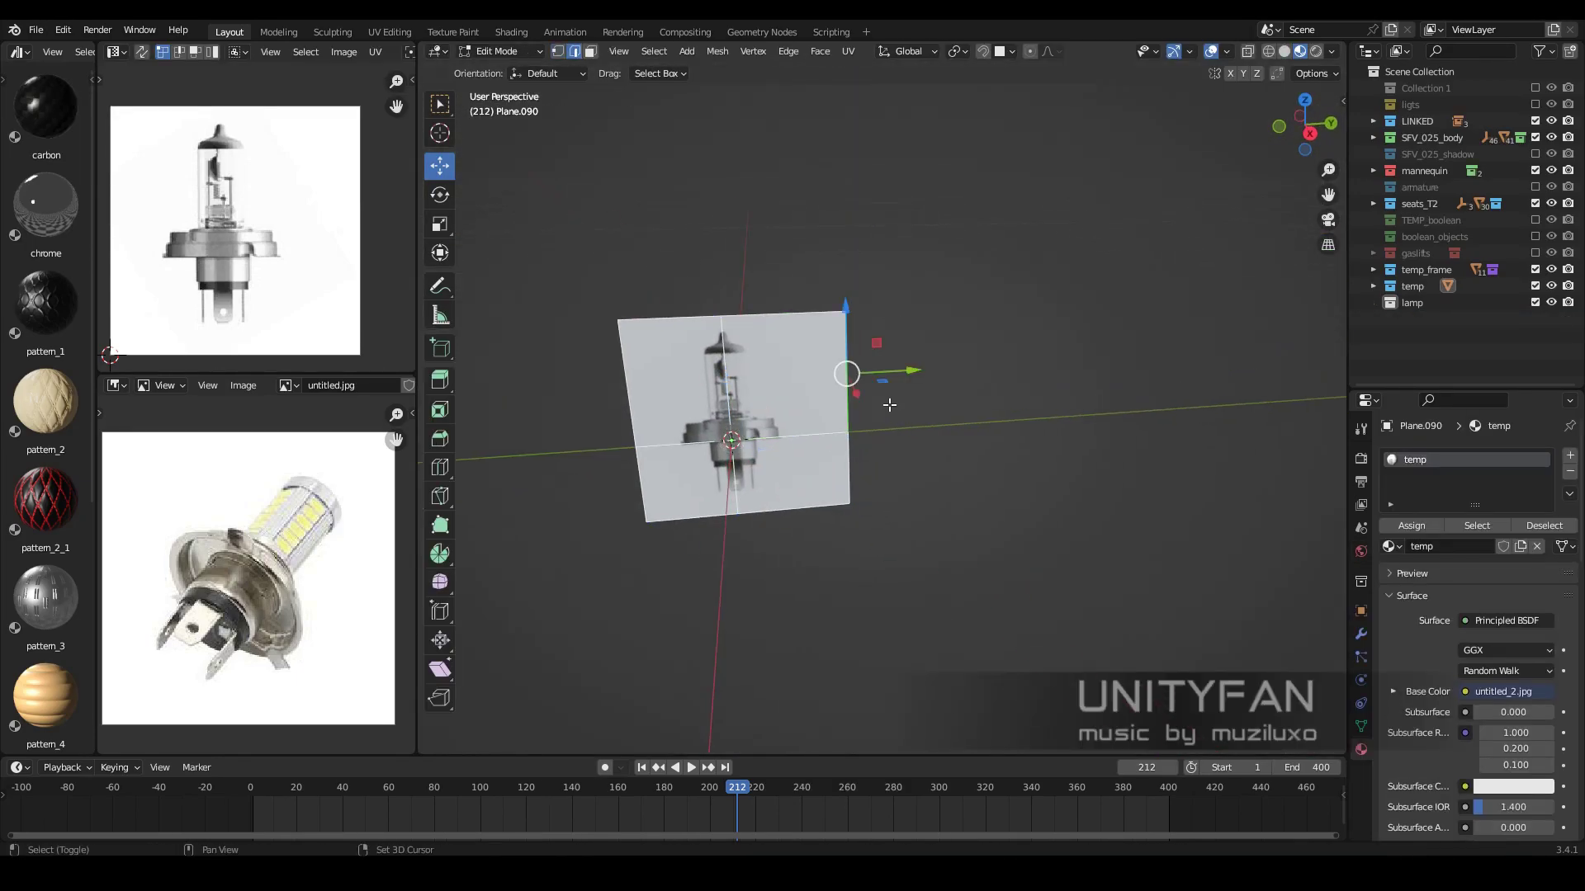
right_click(971, 373)
key("Tab")
left_click(1228, 51)
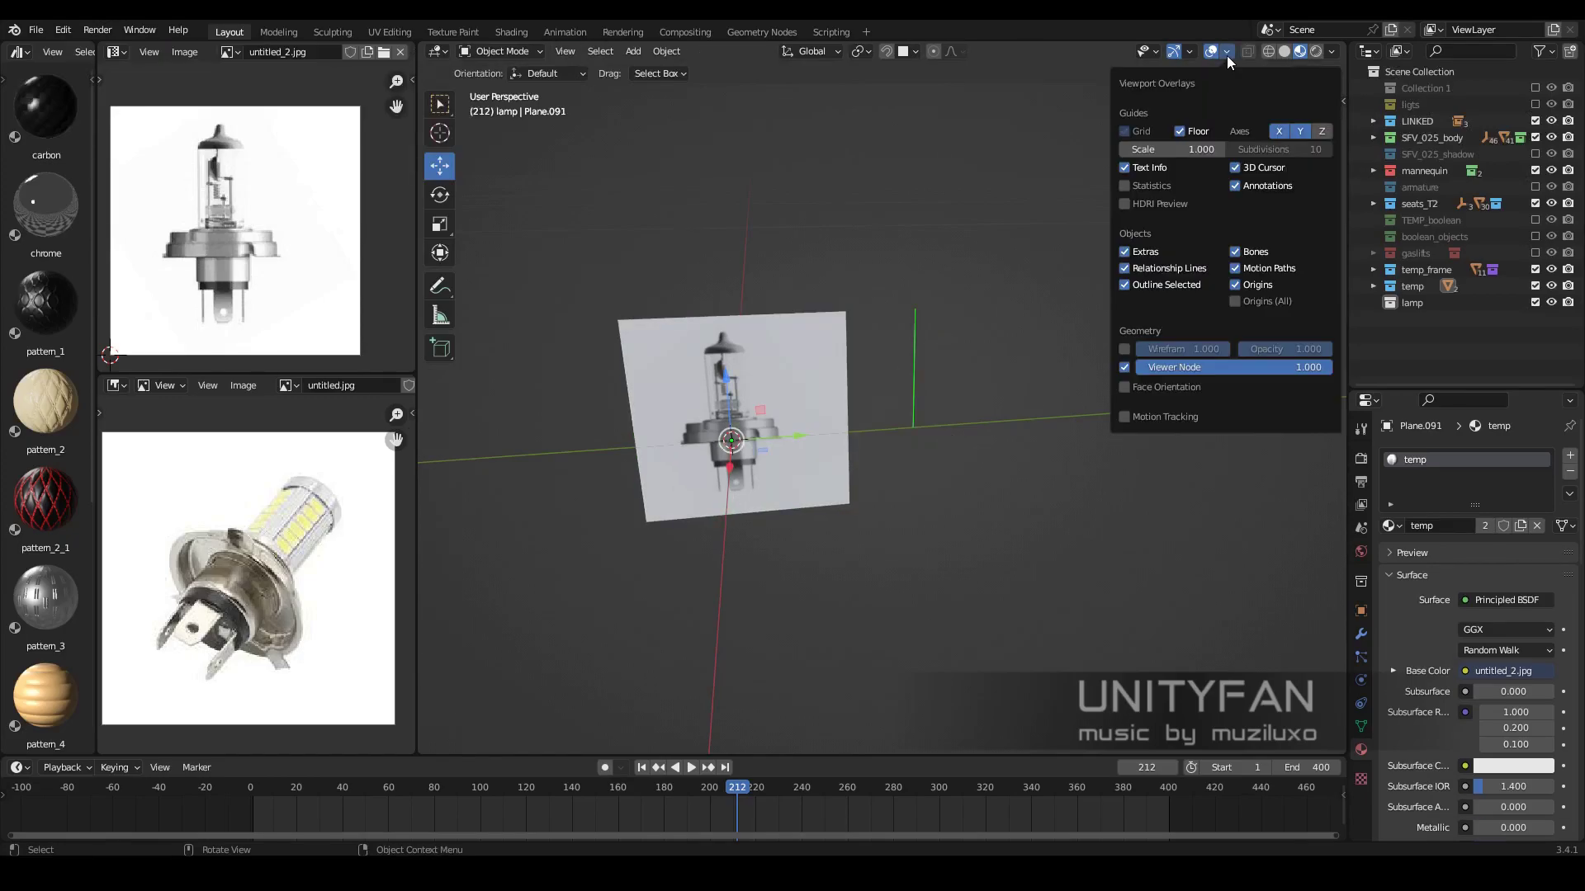
key("Tab")
left_click(1190, 51)
Try moving the duplicate in right side view, then undo to the earlier plane size
key("KP_3")
scroll(949, 412, "up", 3)
right_click(1008, 413)
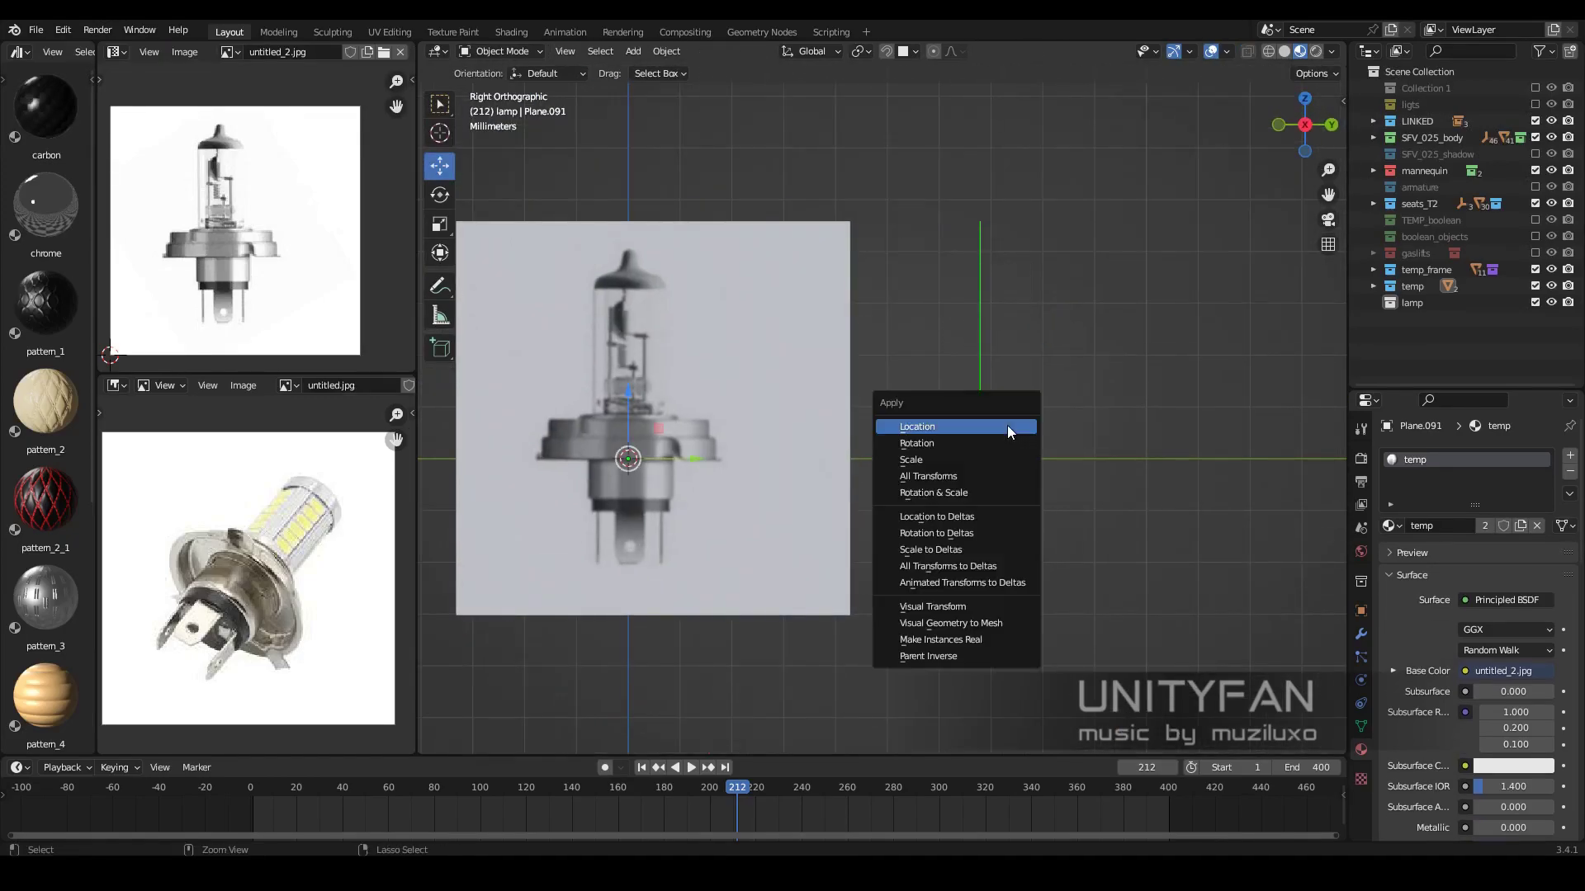
key("Escape")
scroll(1010, 386, "up", 2)
scroll(978, 462, "down", 1)
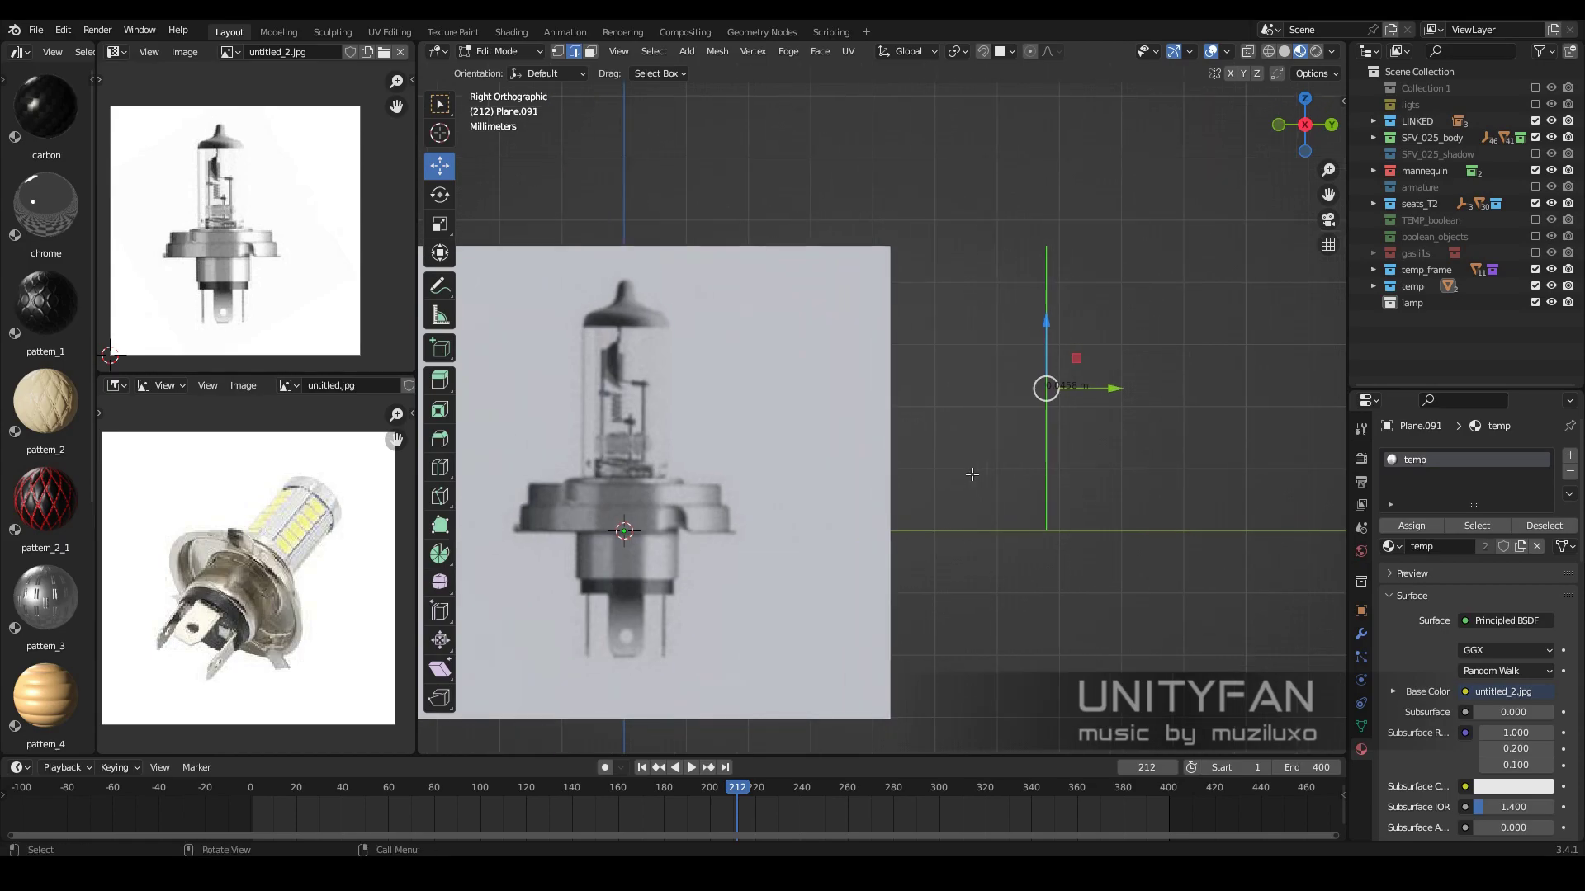
left_click(758, 409)
key("Tab")
key("ctrl+z")
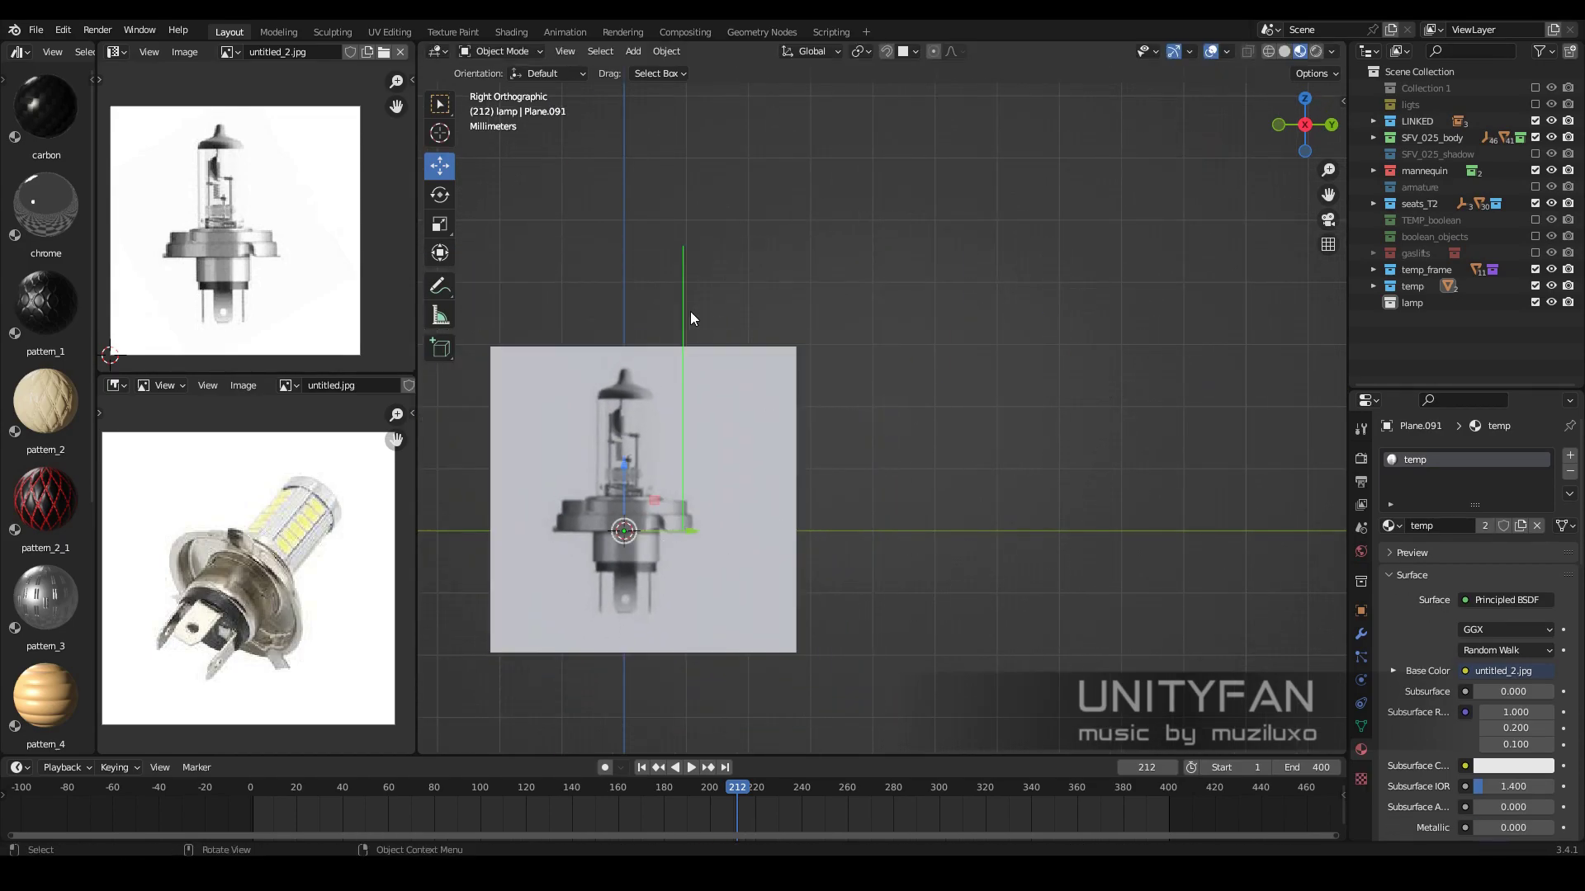
Enlarge Plane.090 and move it along Z so the flange meets the world origin
right_click(720, 442)
middle_click_drag(720, 443, 874, 434, "shift")
left_click(875, 434)
key("s")
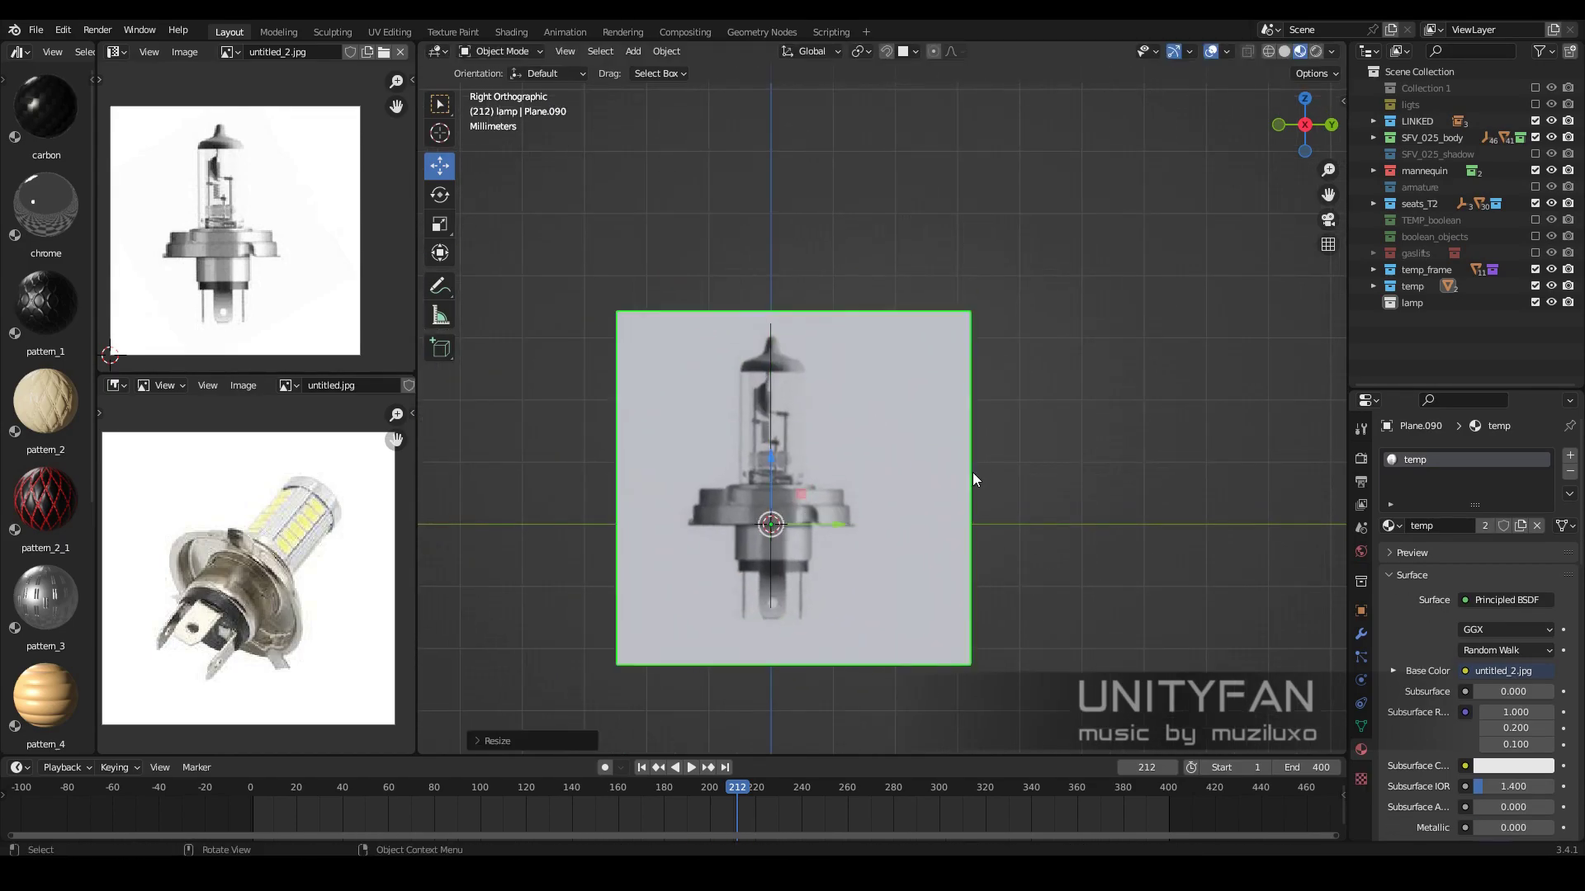
left_click(973, 472)
key("g")
key("z")
left_click(887, 612)
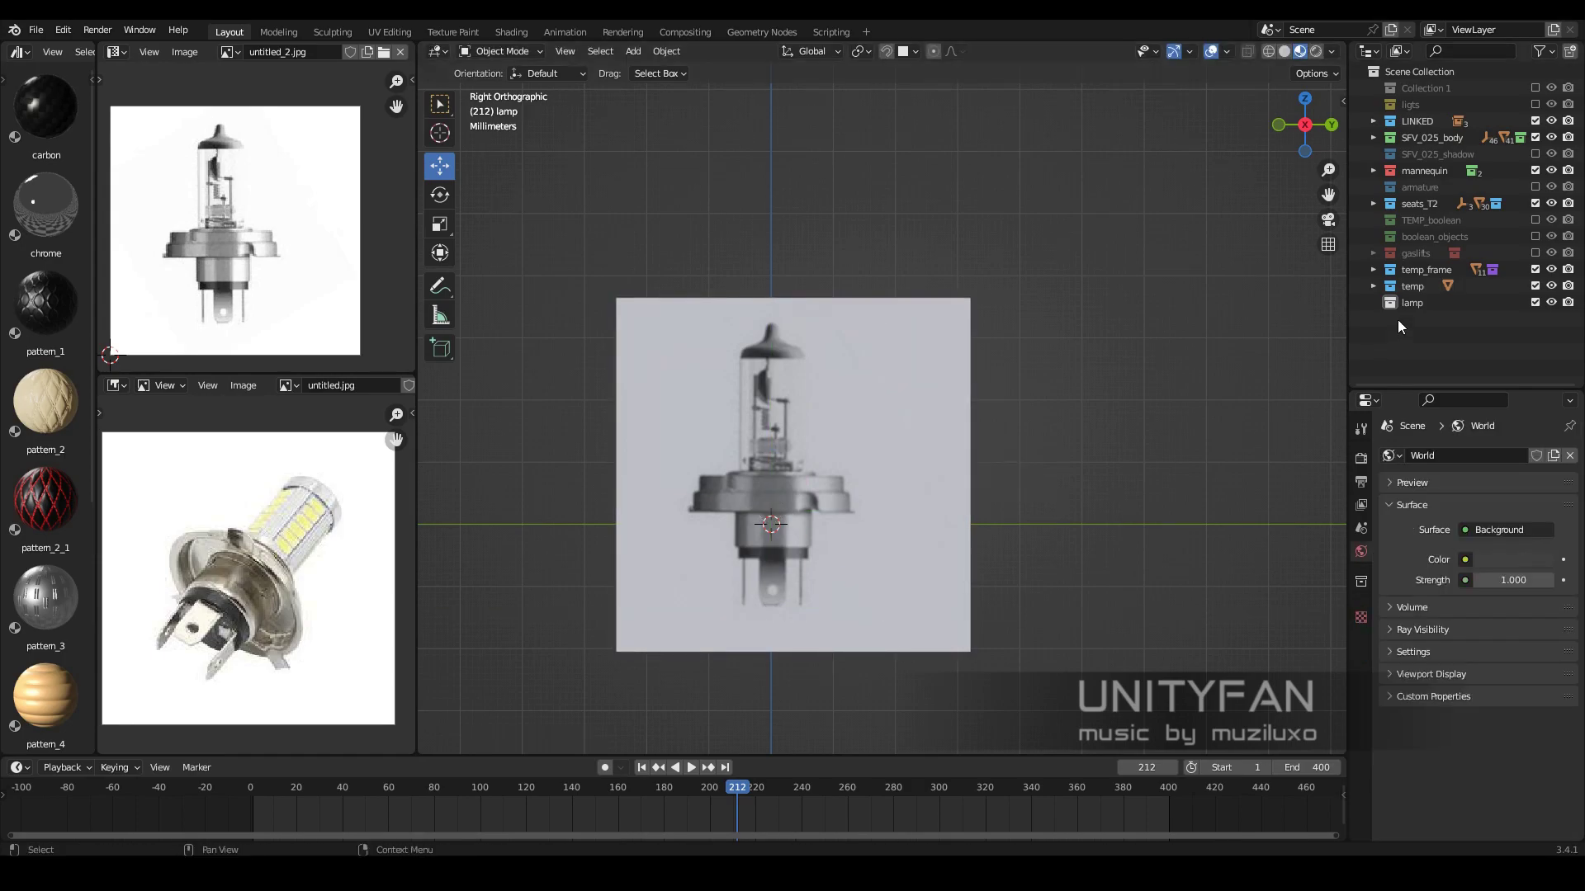
Make the lamp collection active and add a new plane to it
left_click(1411, 303)
scroll(954, 497, "up", 1)
key("shift+a")
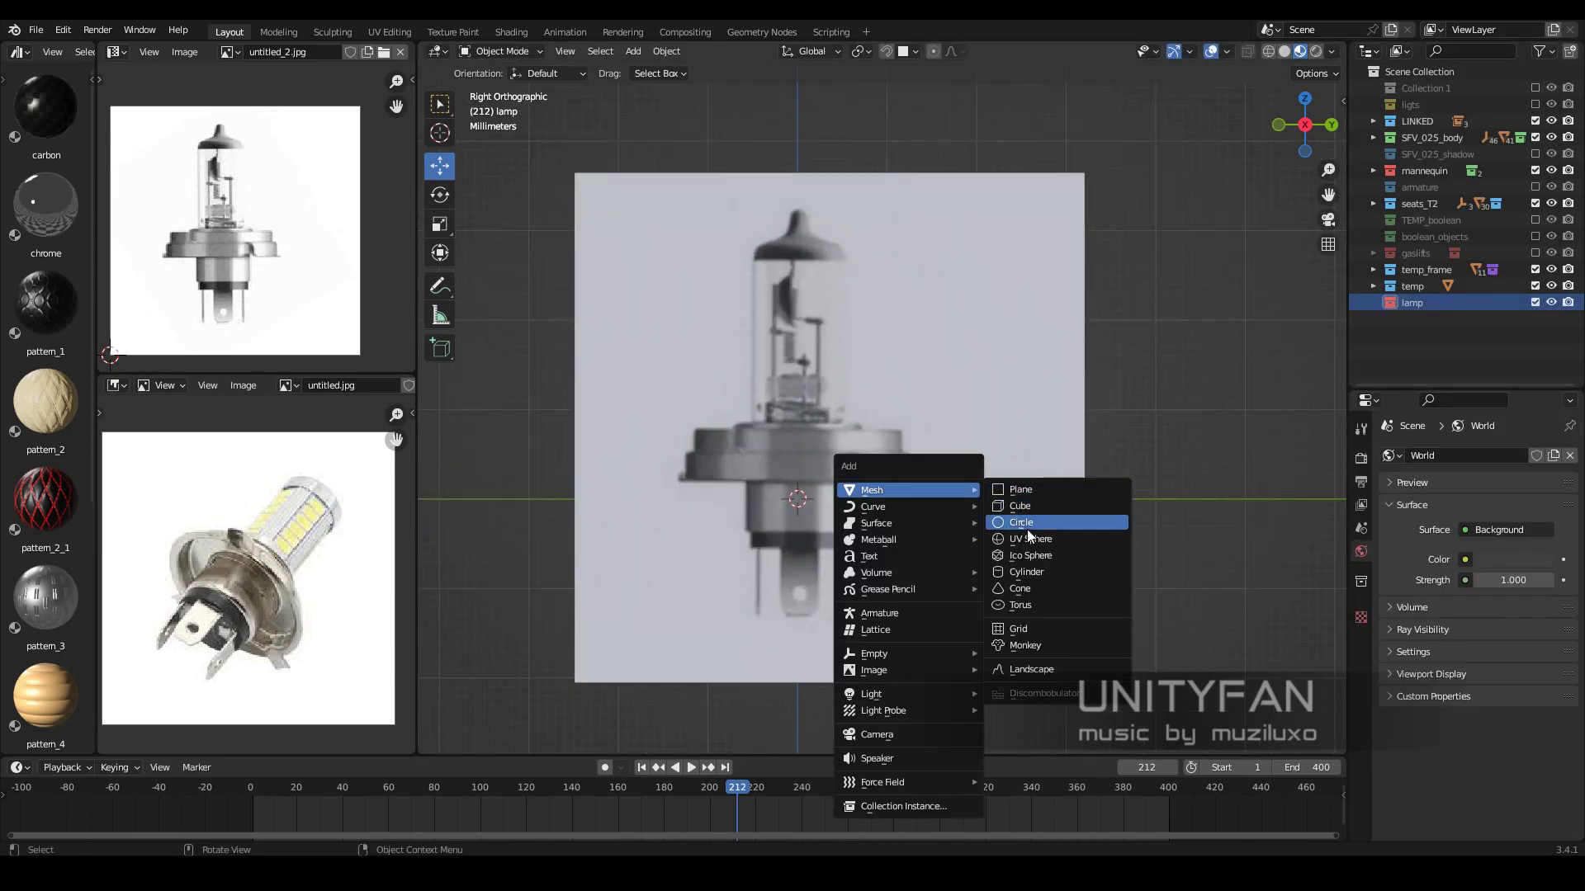
left_click(1061, 520)
middle_click_drag(1061, 520, 1081, 484)
Edit the new plane's mesh with edge length labels hidden in the overlays
key("Tab")
scroll(1081, 484, "down", 3)
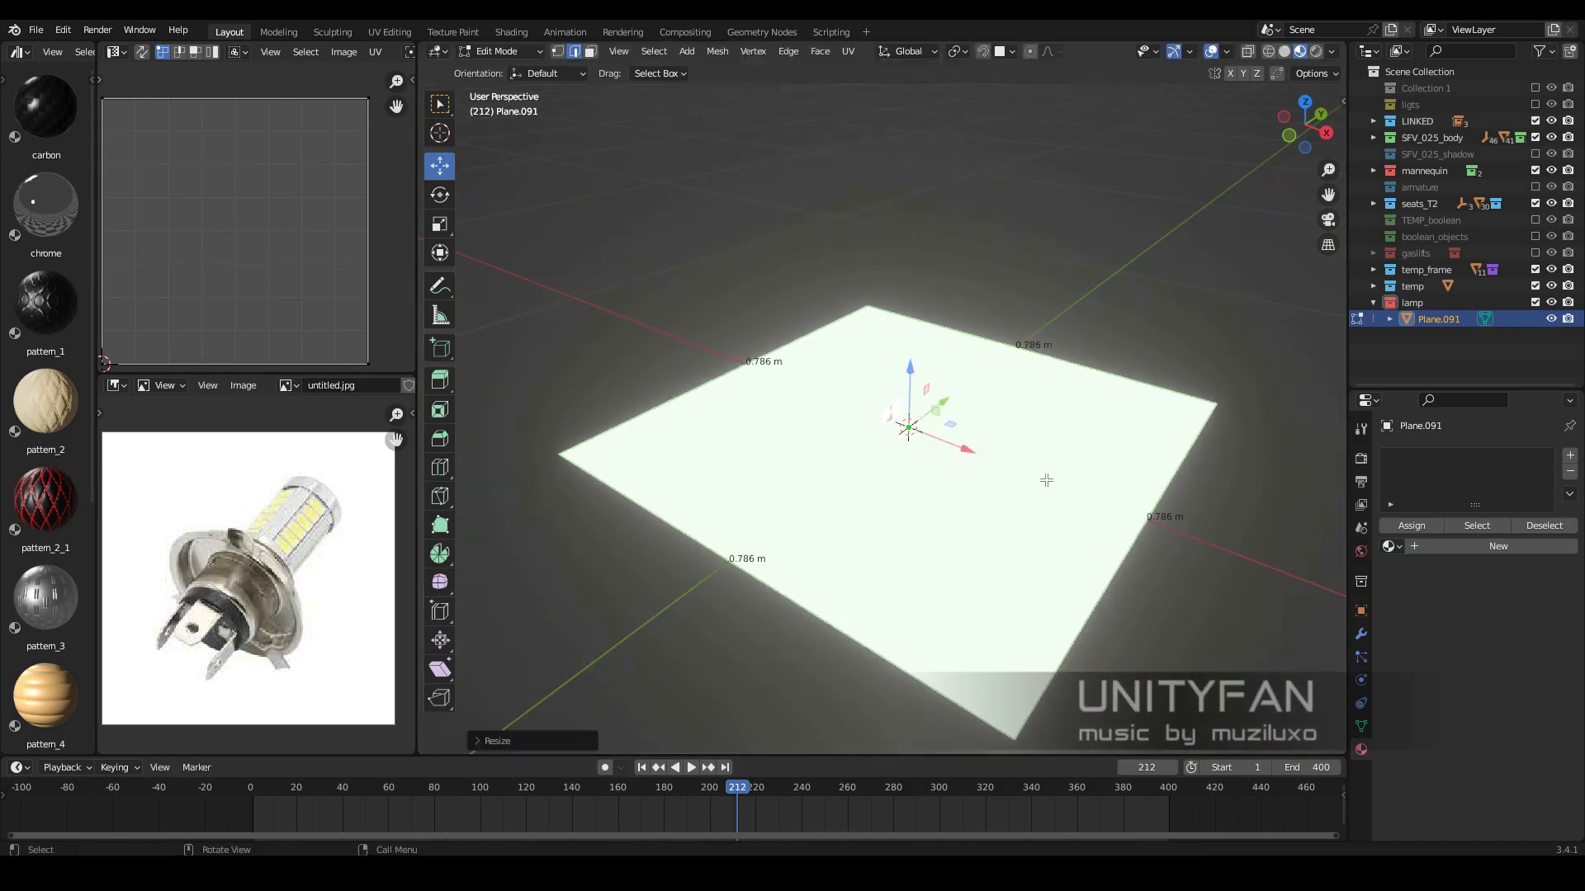
scroll(1062, 538, "down", 3)
scroll(1061, 537, "up", 3)
left_click(1227, 52)
left_click(1124, 624)
middle_click_drag(1032, 578, 763, 449)
Subdivide the plane into four faces and switch to edge selection in Right view
right_click(898, 489)
left_click(900, 486)
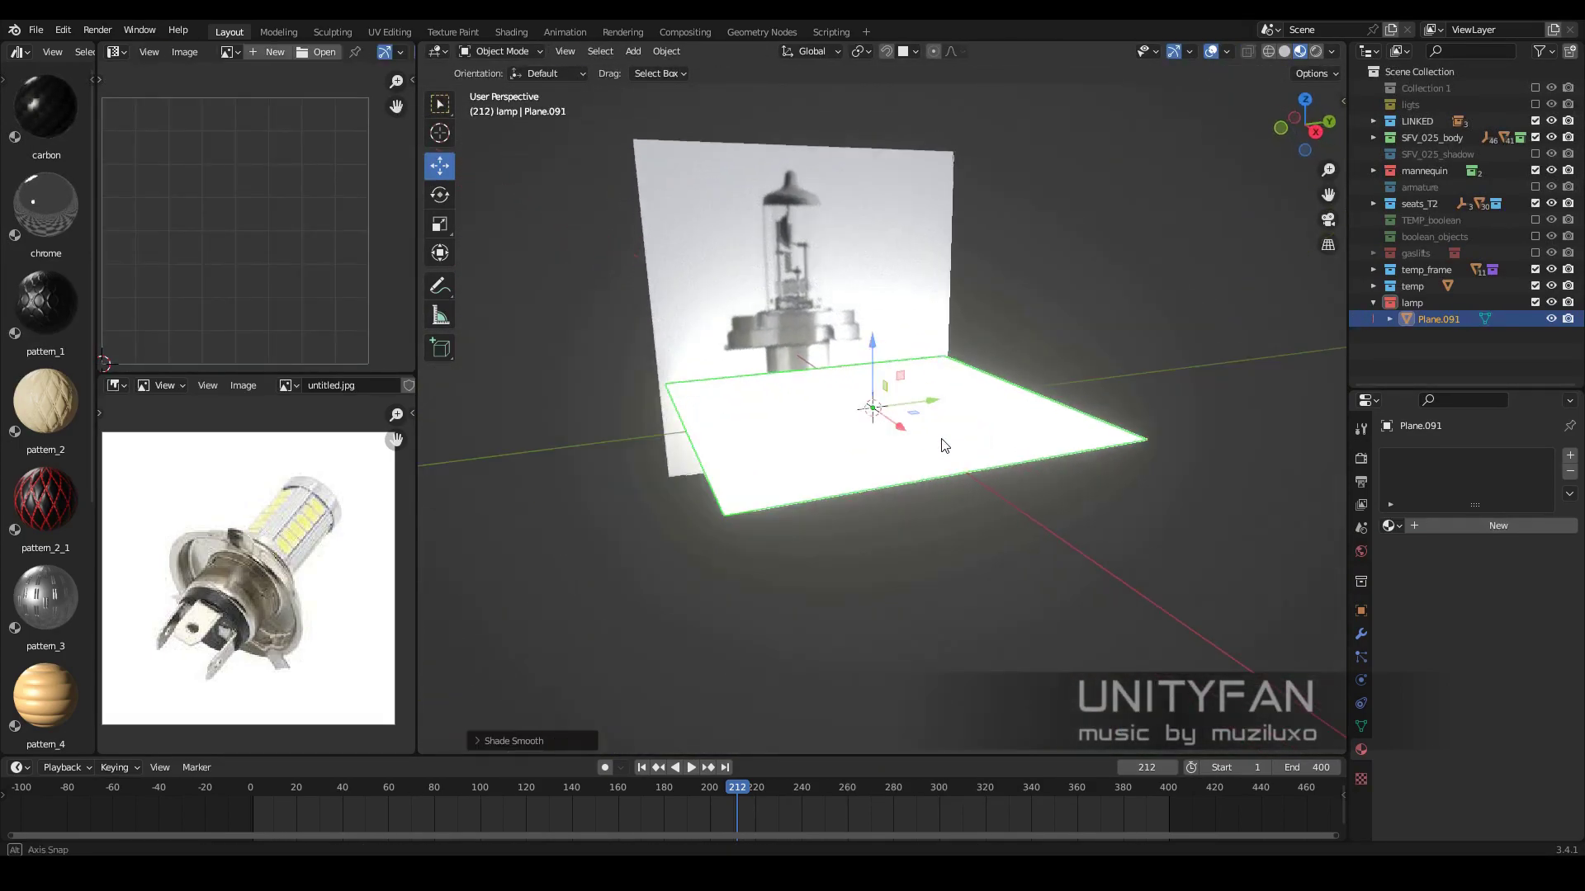
right_click(763, 450)
key("alt+a")
middle_click_drag(702, 165, 794, 207)
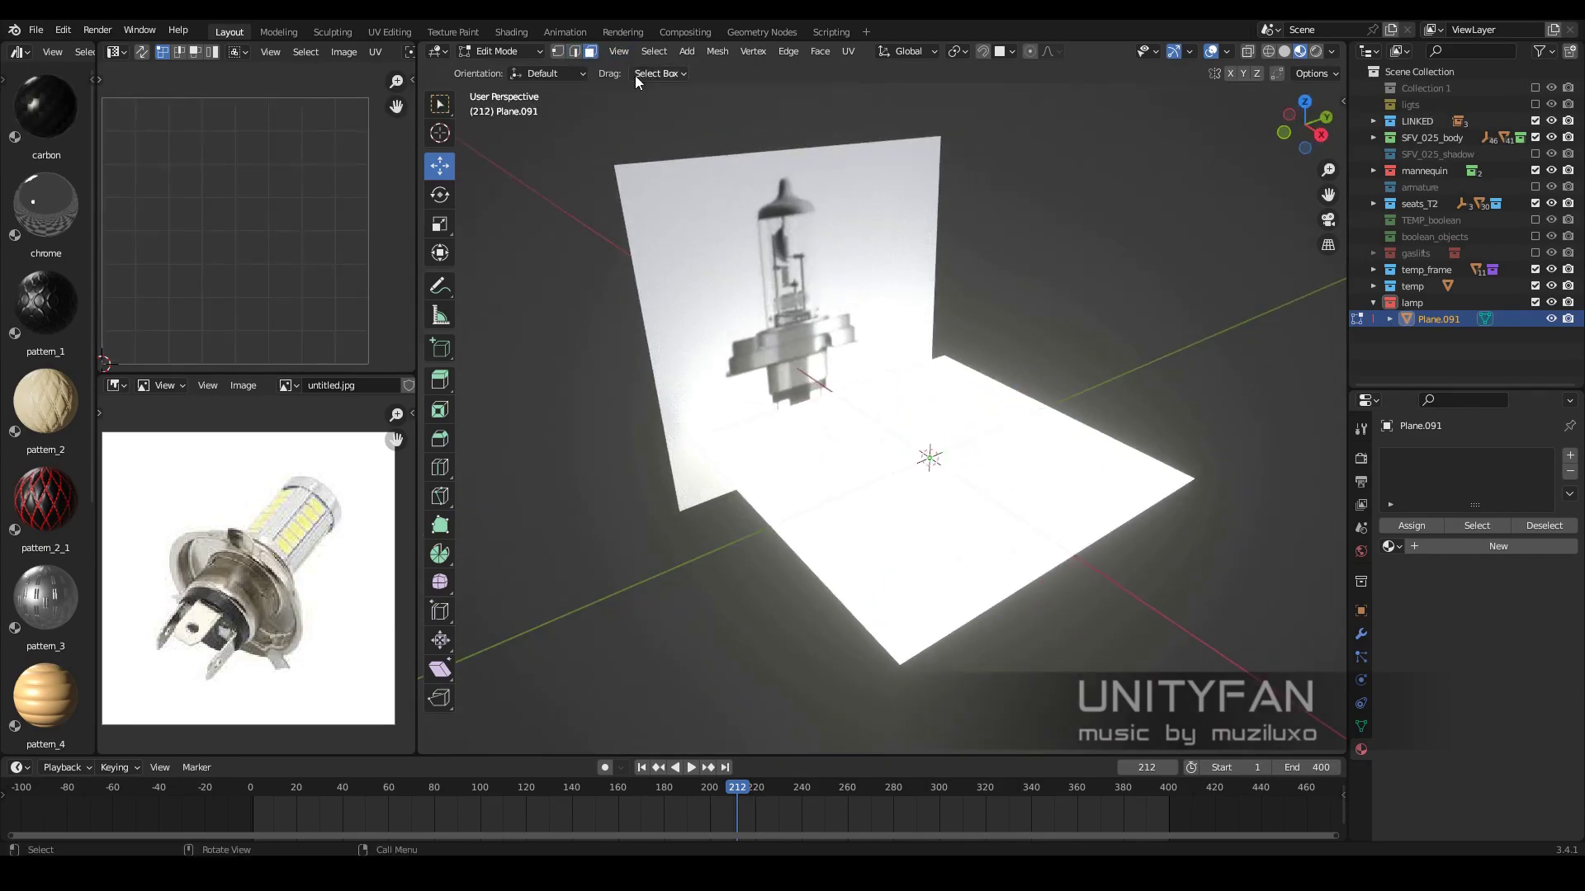
middle_click_drag(635, 81, 924, 518)
left_click(925, 518)
key("2")
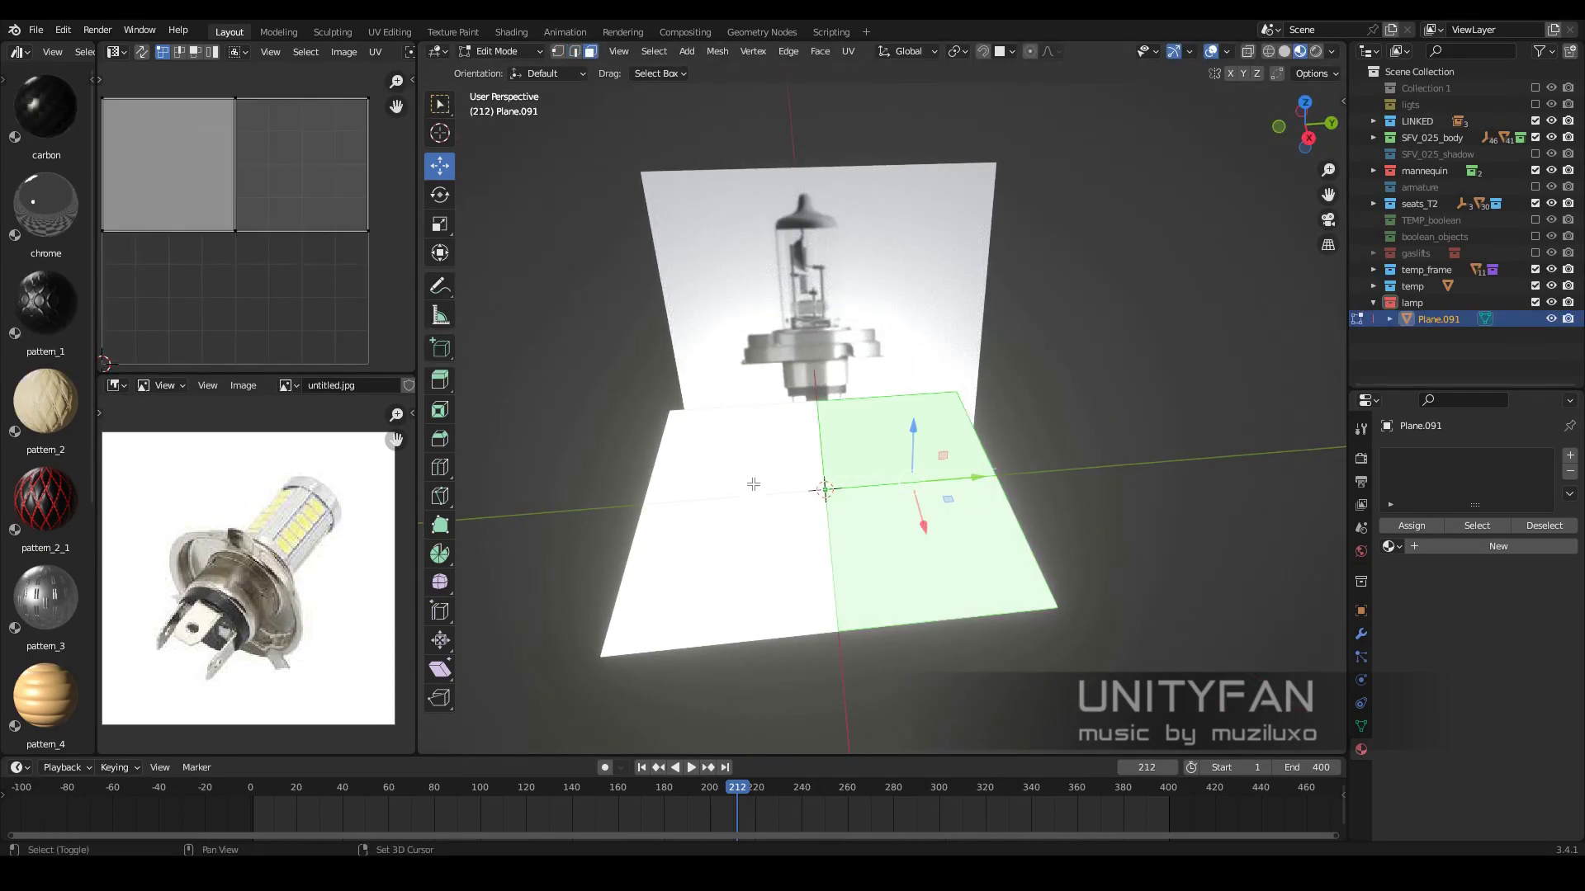
key("KP_3")
Trace the bulb cap's half-profile by moving the plane's top edge along the cap outline
key("Tab")
scroll(859, 327, "up", 2)
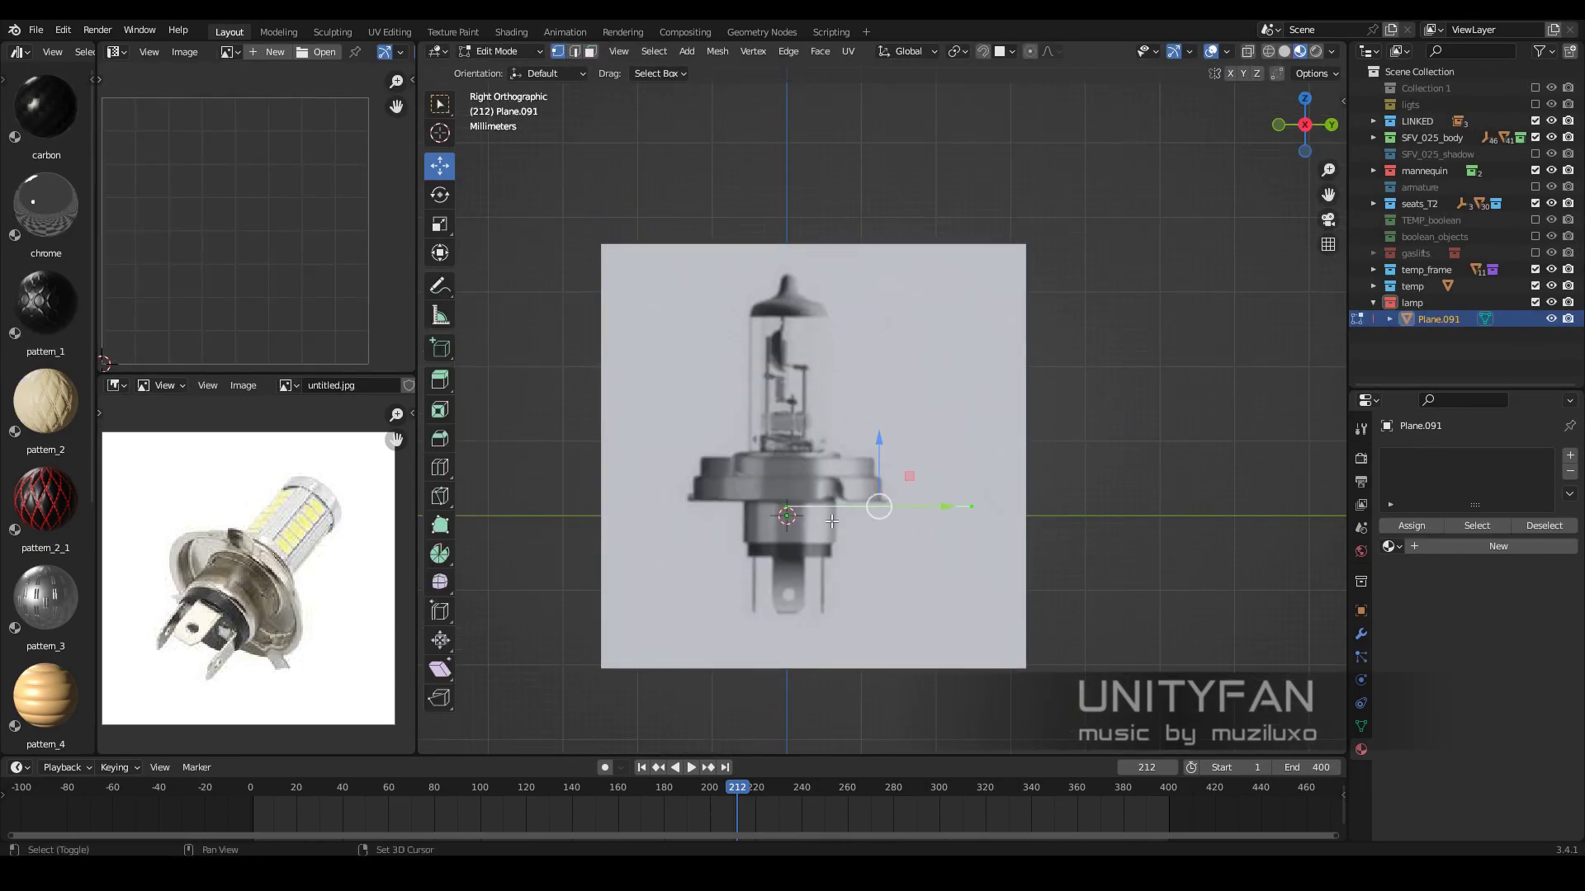
left_click(890, 304)
left_click_drag(889, 285, 887, 271)
left_click_drag(942, 329, 941, 328)
scroll(908, 330, "up", 4)
scroll(880, 333, "up", 3)
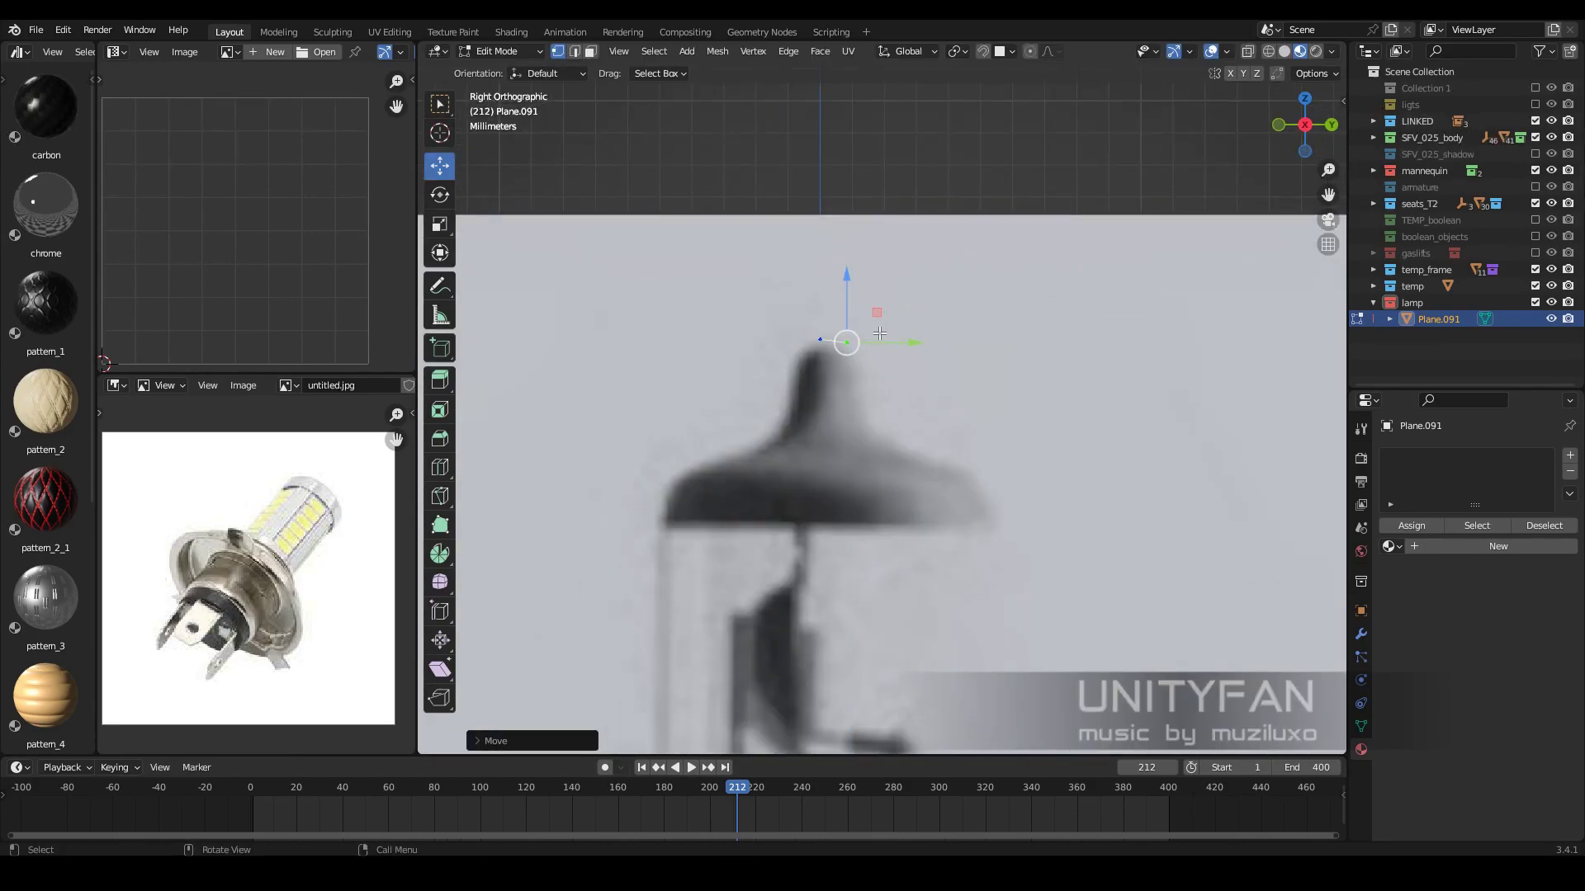
left_click(900, 551)
scroll(817, 279, "down", 4)
Return to Object Mode with the modifier settings showing for the profile
key("Tab")
scroll(825, 413, "down", 2)
left_click(1361, 634)
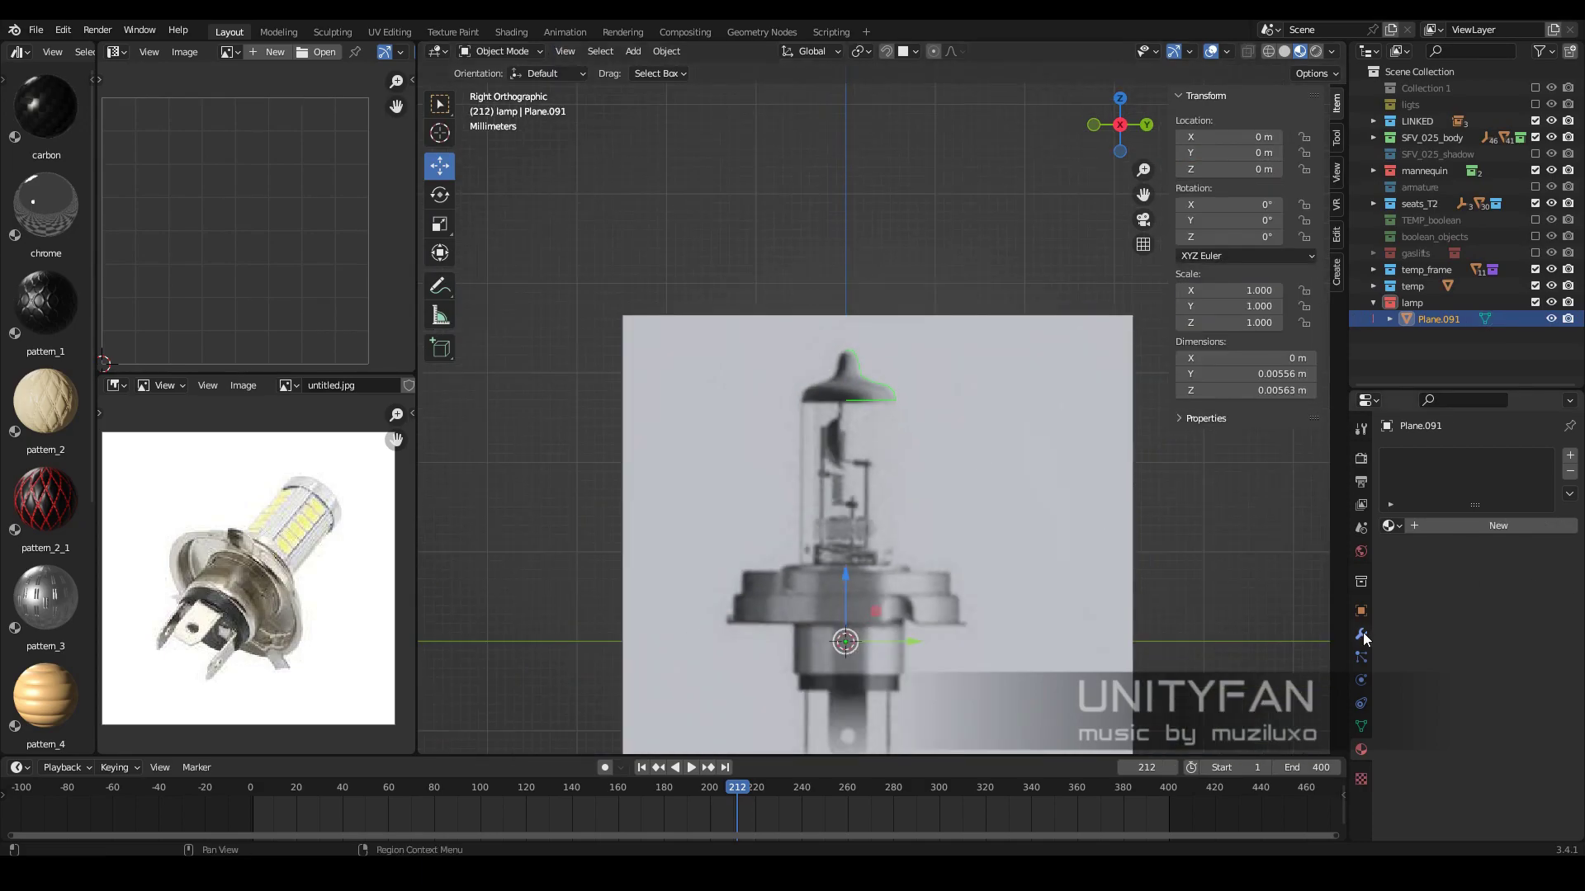
left_click(1477, 456)
Spin the profile into a cap with a Screw modifier and give it plastic_smooth material
left_click(1238, 693)
middle_click_drag(938, 464, 928, 525)
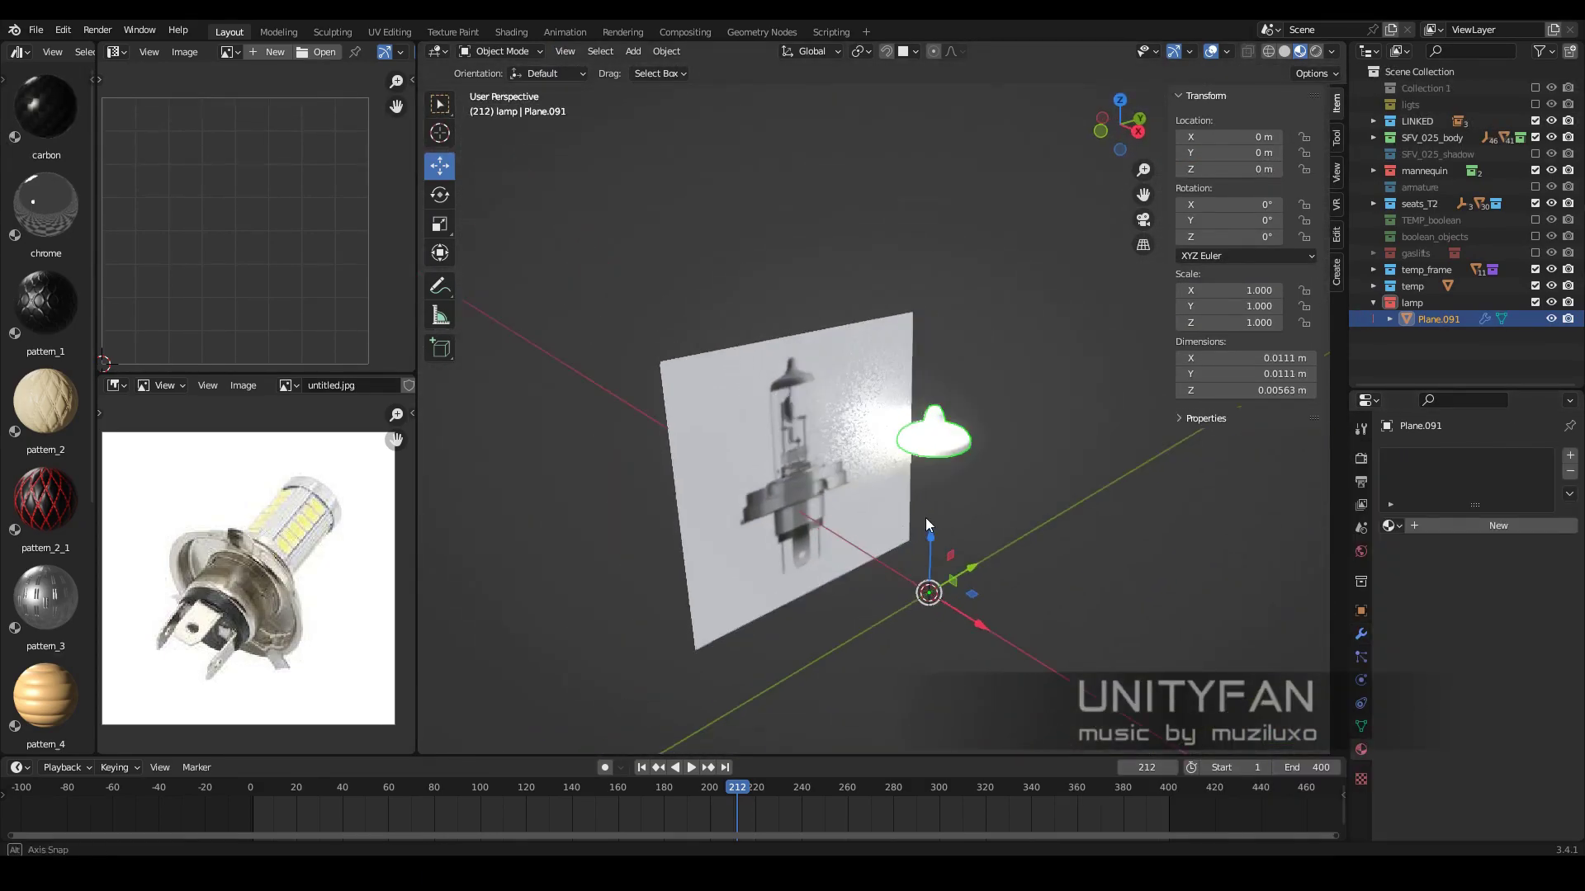
left_click(1317, 681)
key("KP_3")
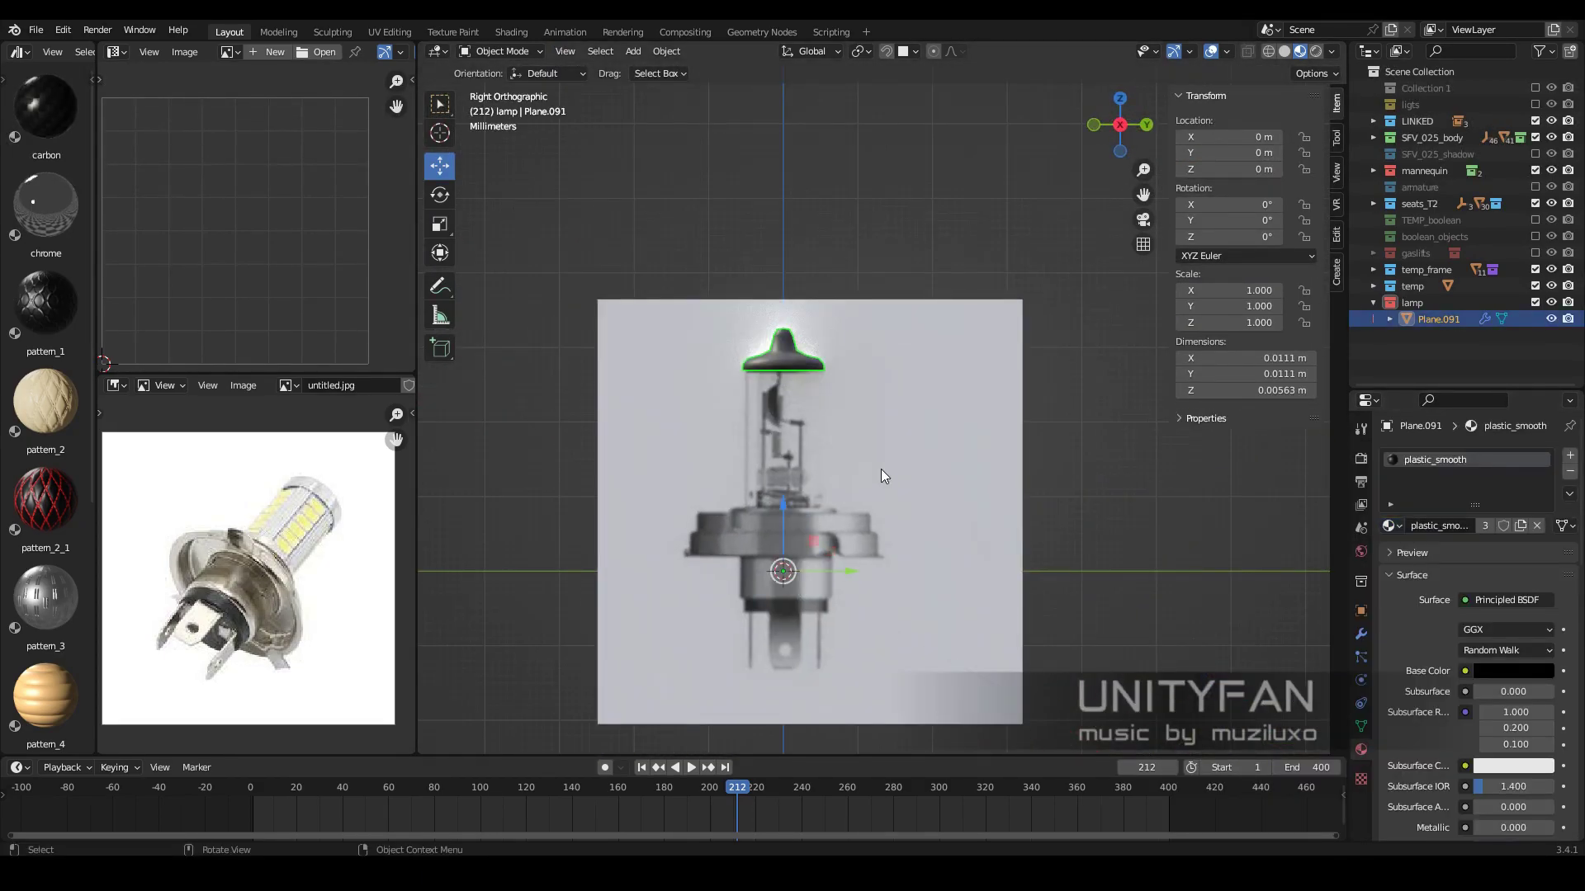
middle_click_drag(949, 462, 927, 524)
key("KP_3")
Add a Weighted Normal modifier to the cap for smooth shading
key("Tab")
key("KP_Decimal")
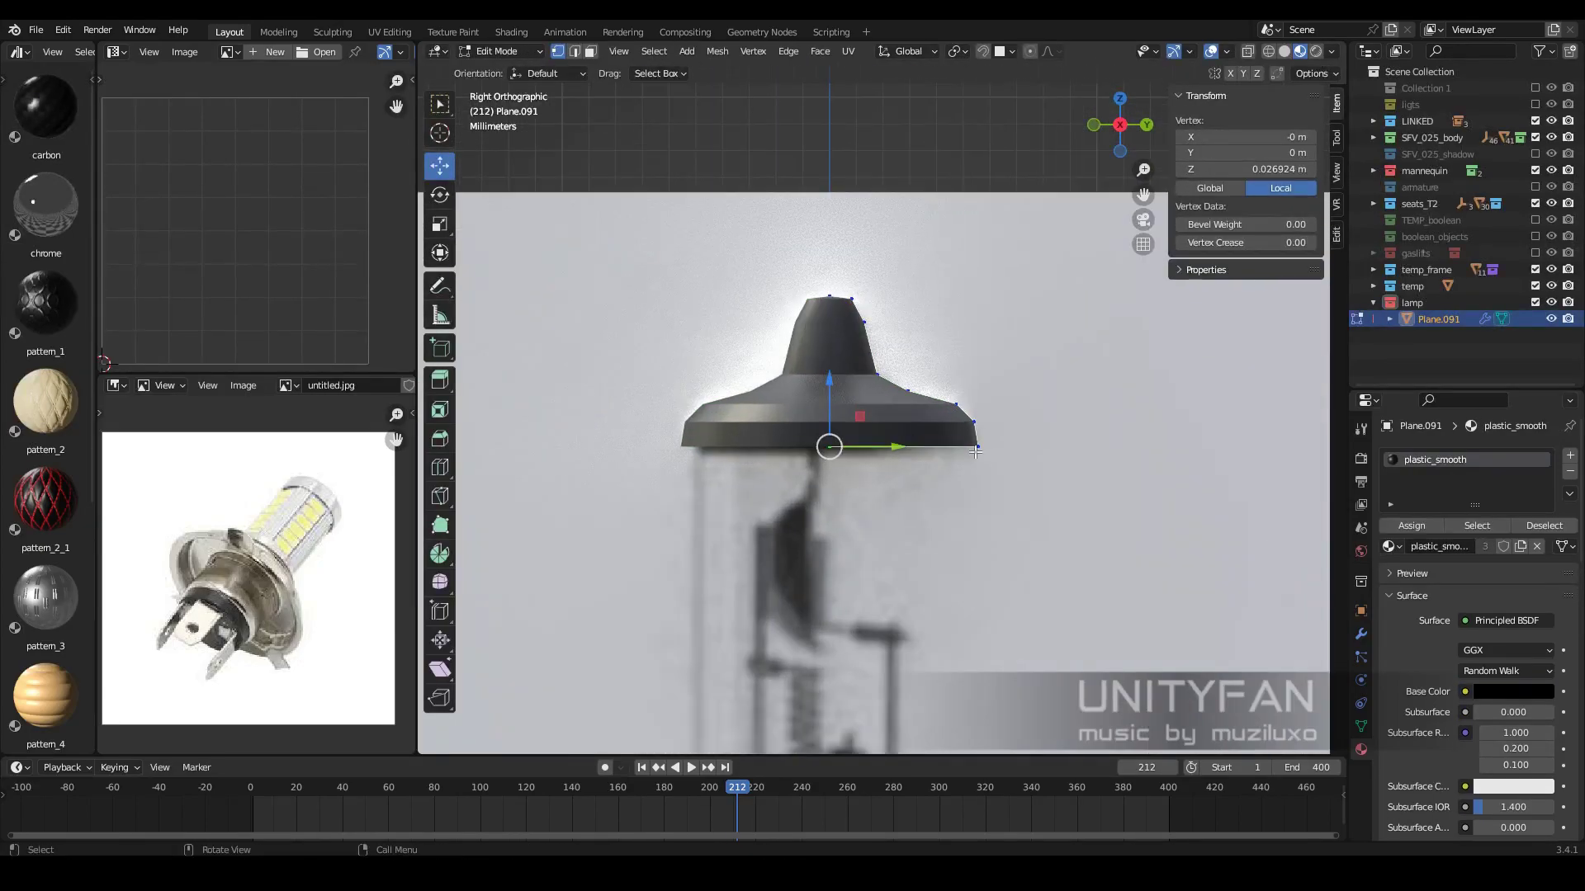
key("Tab")
scroll(1021, 434, "down", 8)
scroll(948, 473, "up", 8)
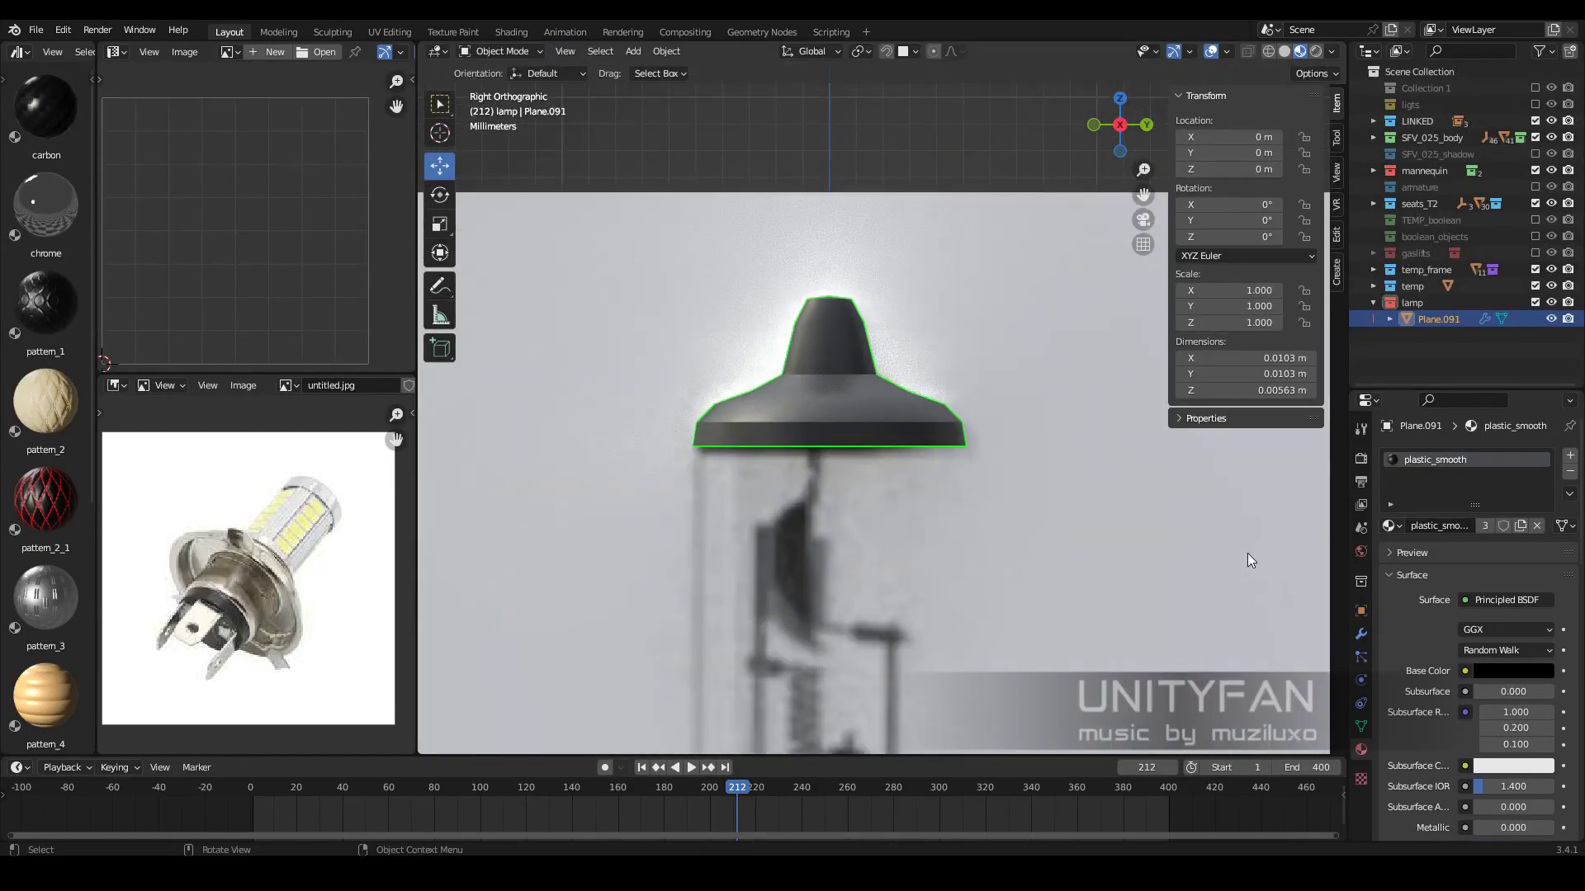
left_click(1361, 634)
left_click(1424, 458)
left_click(1106, 550)
Move the cap's rim vertices to match the reference bulb, narrowing it to about 0.0103 m
scroll(1496, 761, "down", 2)
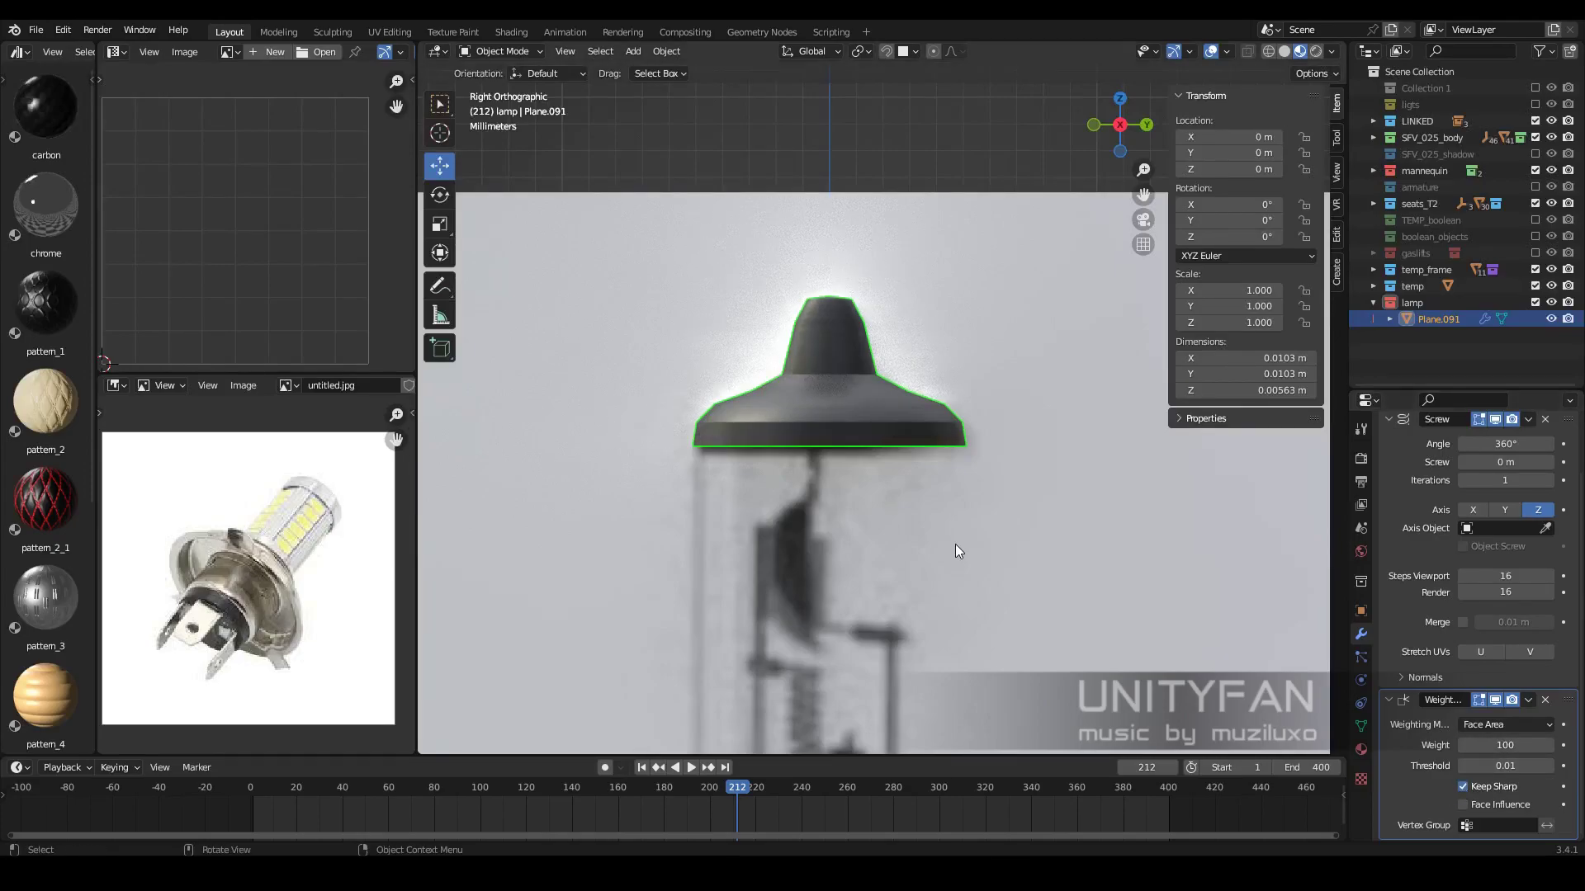
middle_click_drag(954, 543, 1004, 556)
scroll(1004, 556, "down", 3)
key("KP_Decimal")
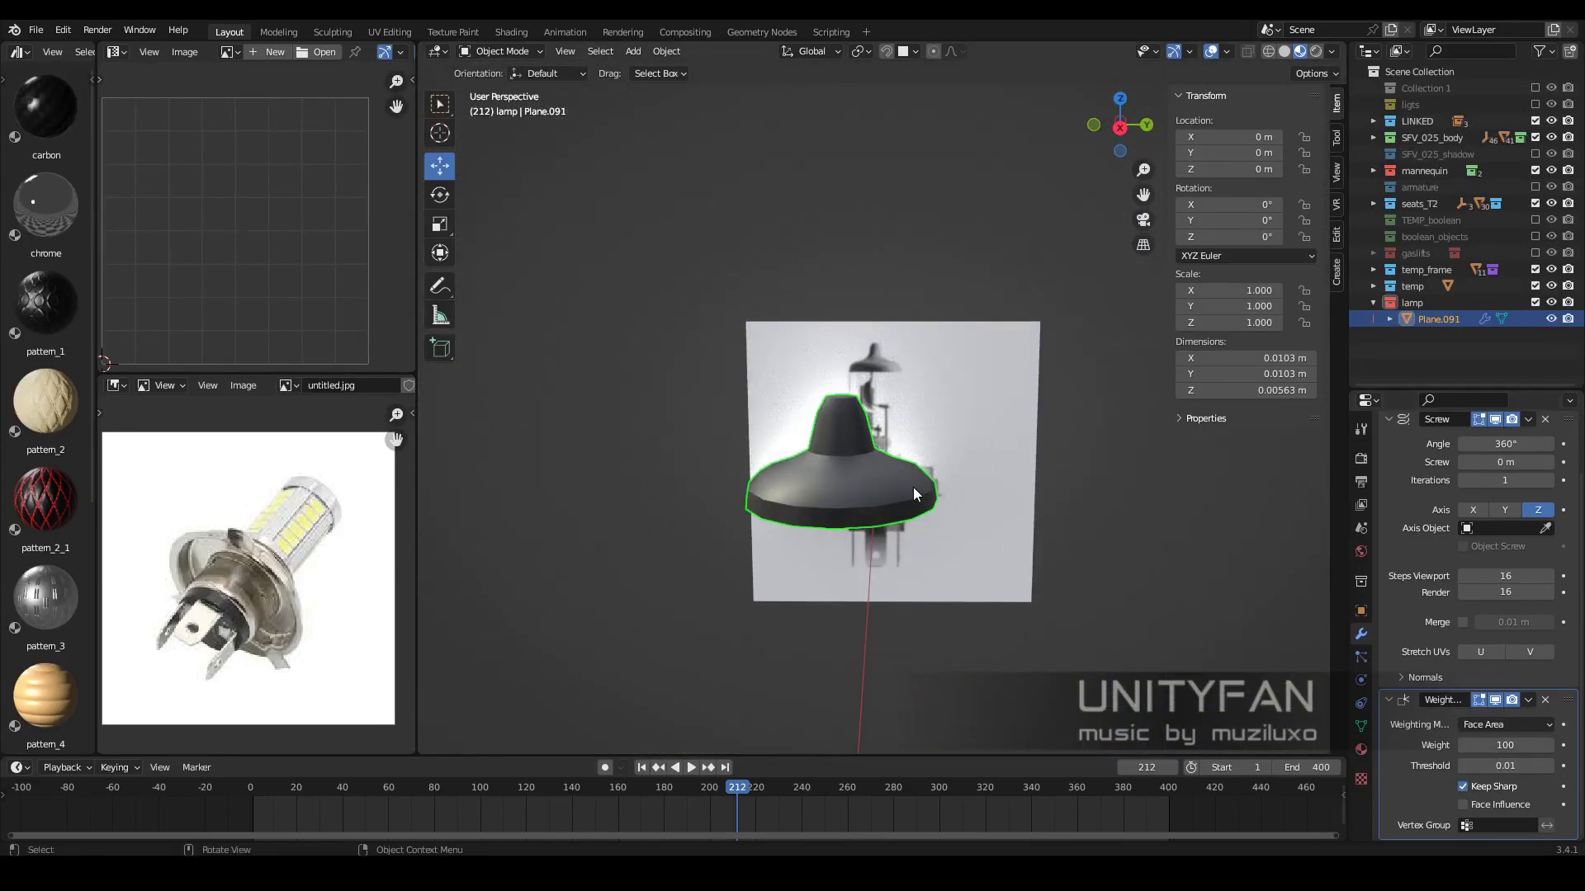
key("Tab")
key("KP_3")
scroll(1065, 451, "up", 3)
left_click(1065, 449)
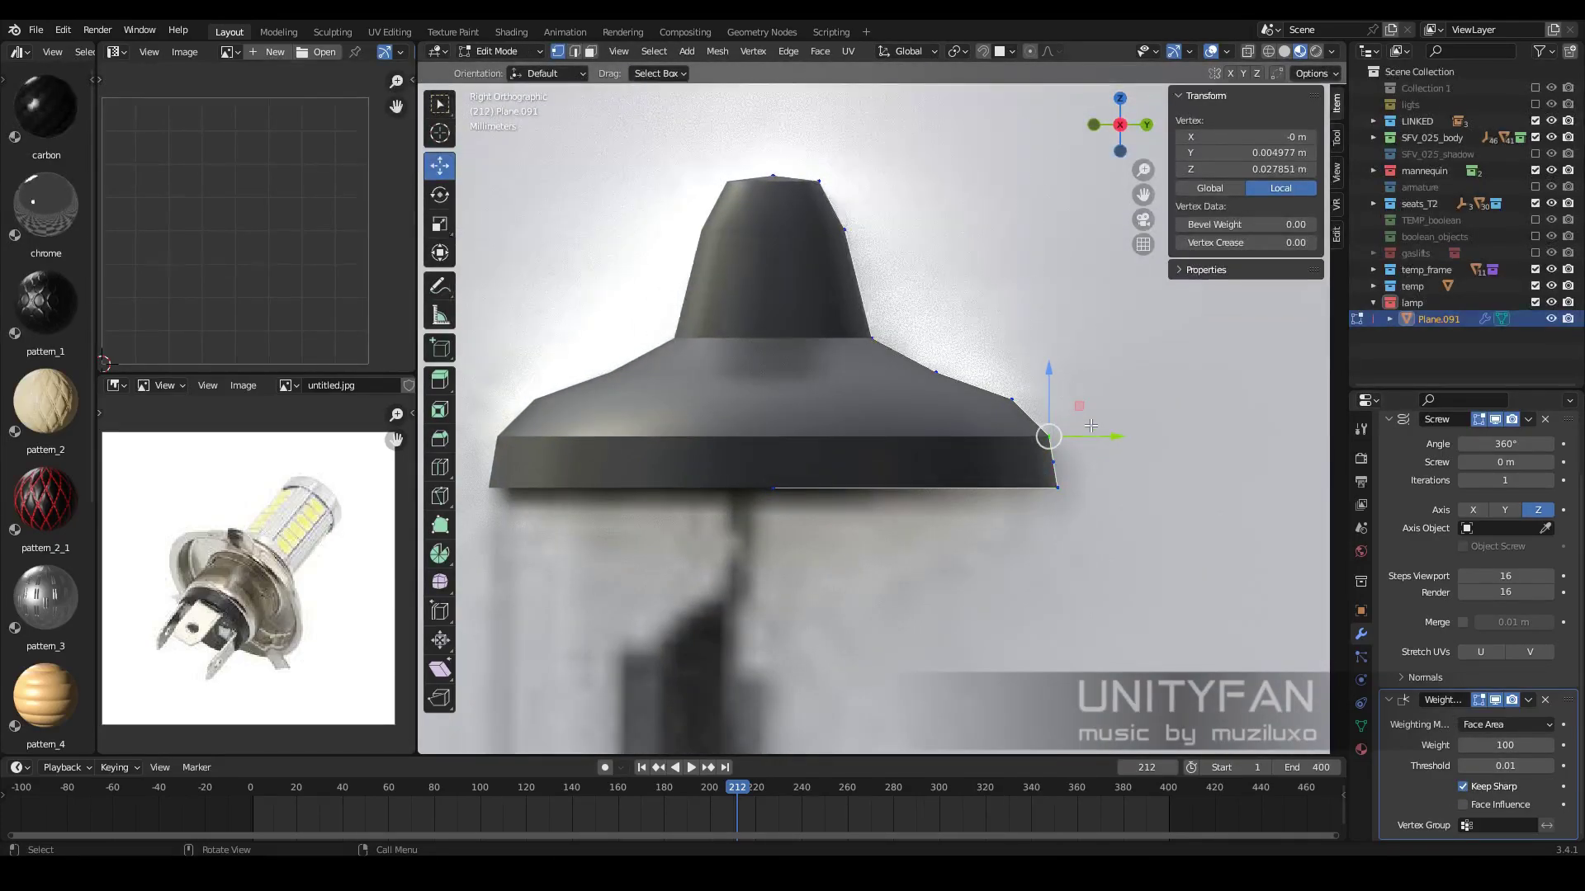
key("g")
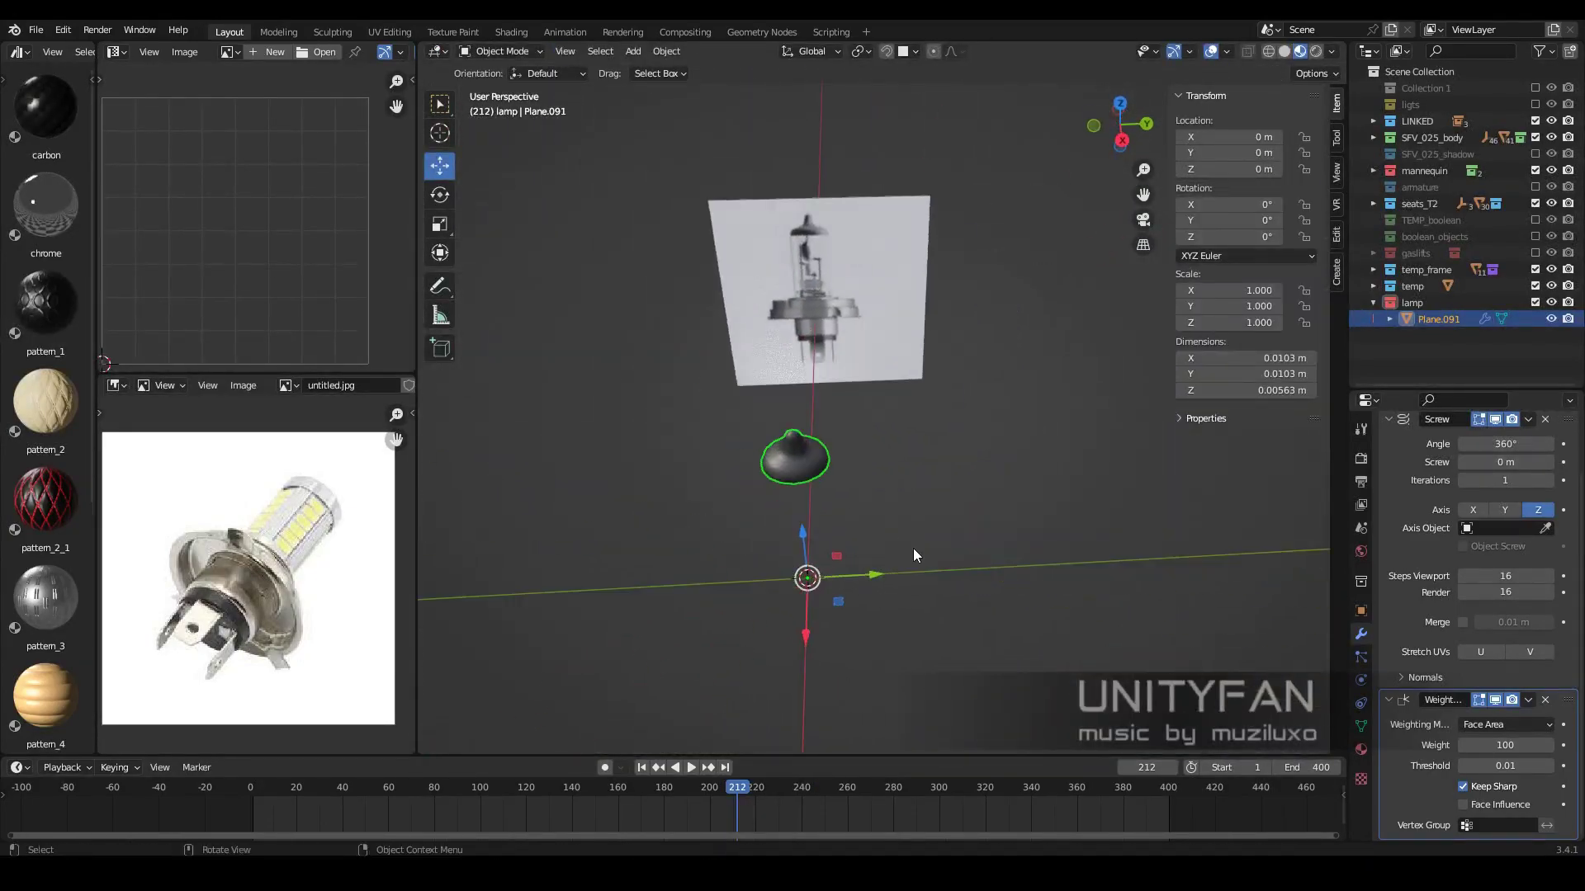
mouse_move(913, 548)
middle_mouse_down()
mouse_move(795, 503)
mouse_move(701, 352)
mouse_move(807, 446)
middle_mouse_up()
Separate the cap's base edge into a new object and extend it down into a tube
key("KP_3")
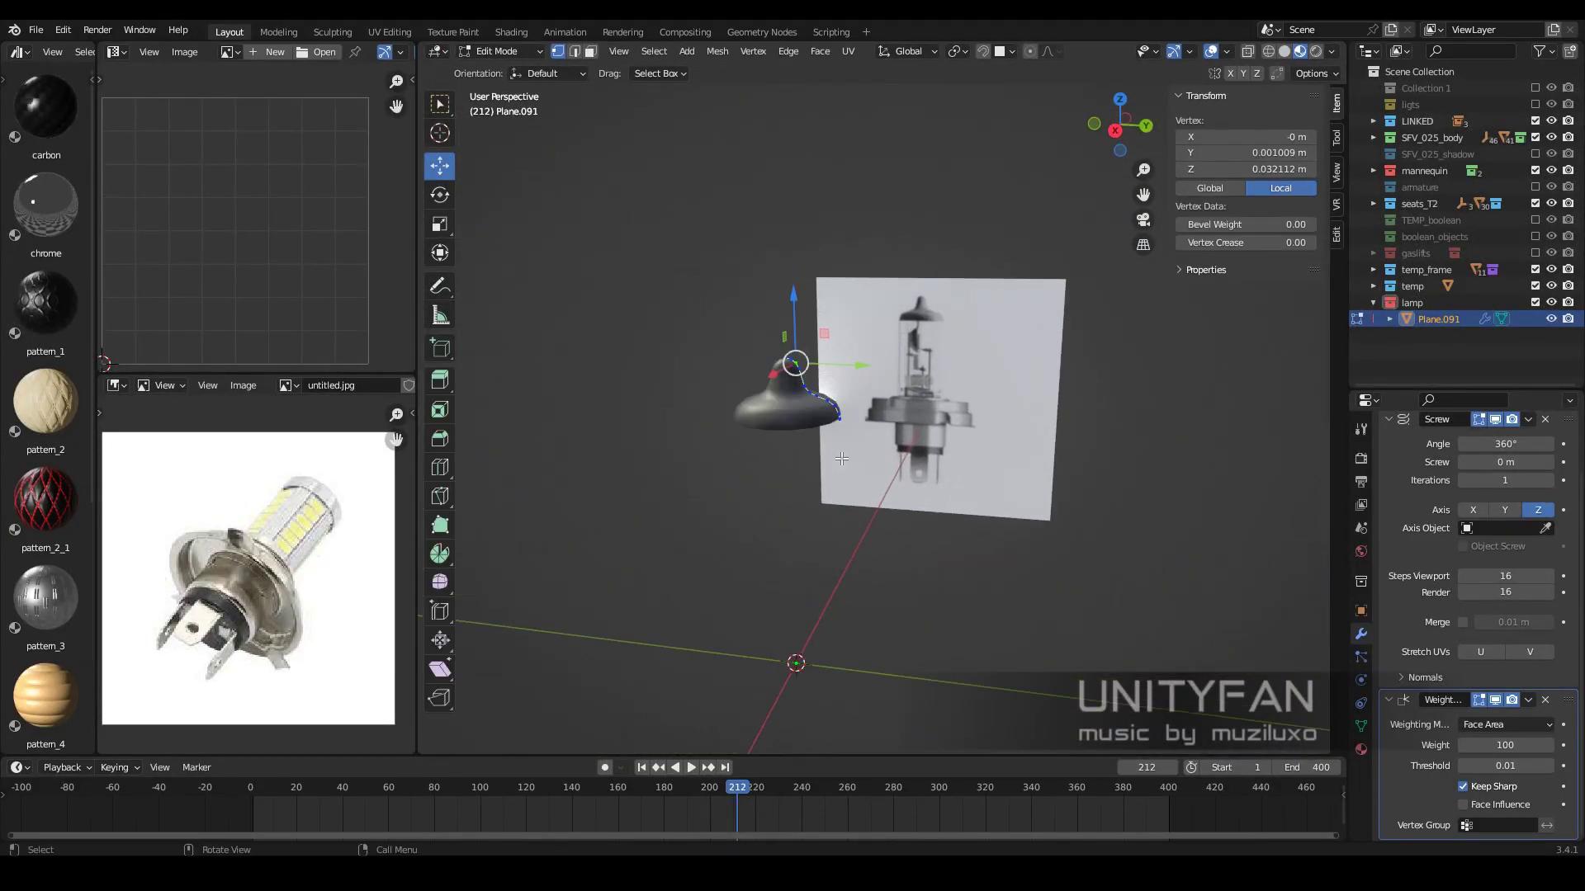
key("Tab")
key("KP_Decimal")
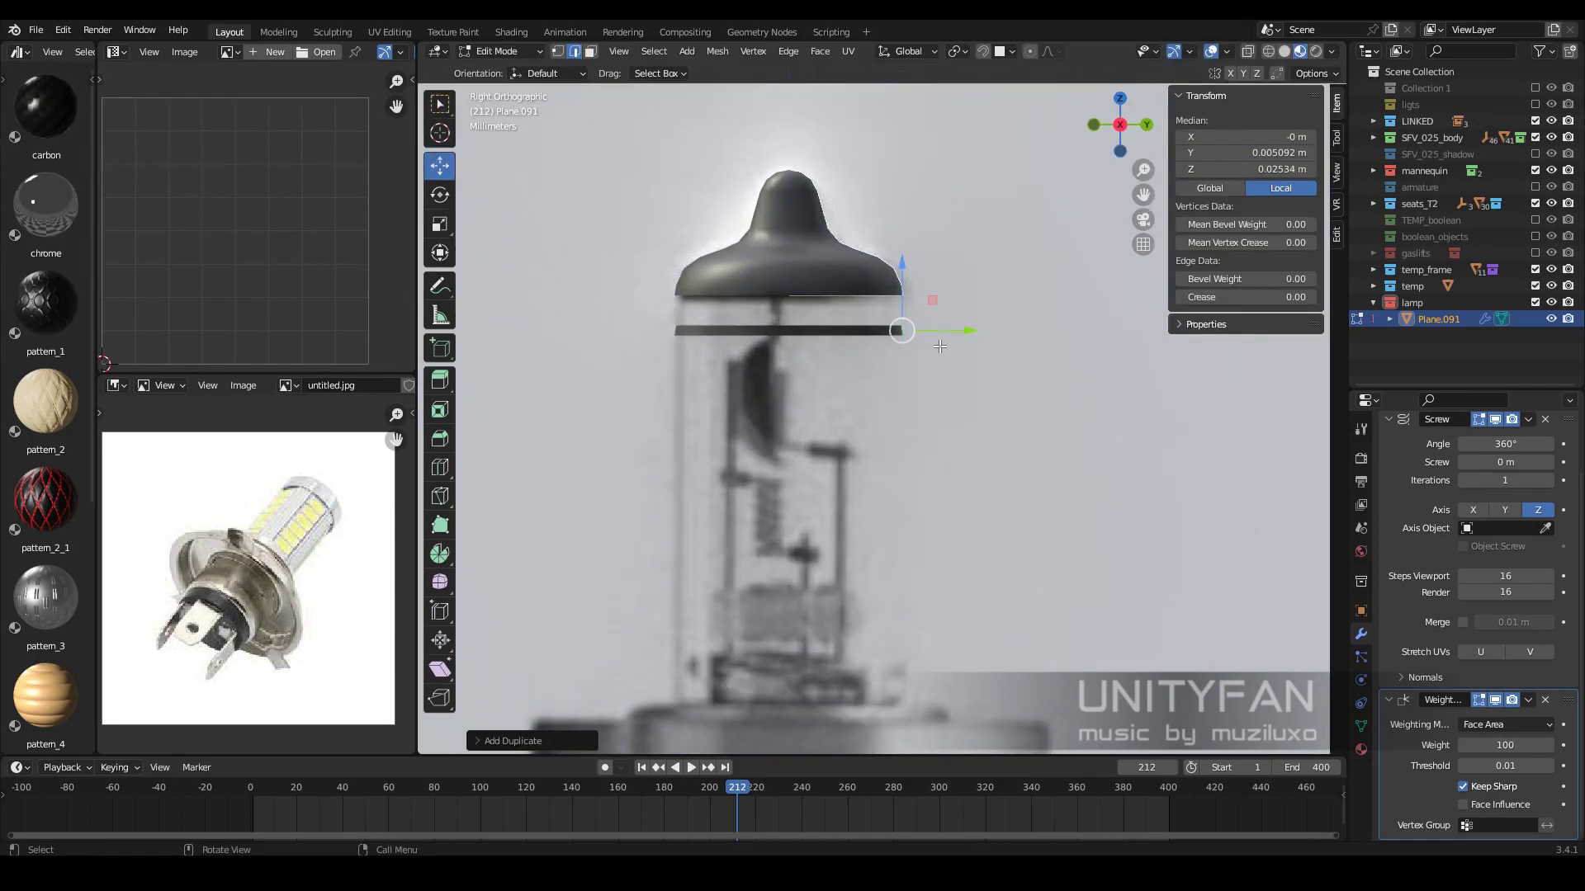
left_click(936, 347)
left_click(884, 379)
scroll(891, 396, "up", 3)
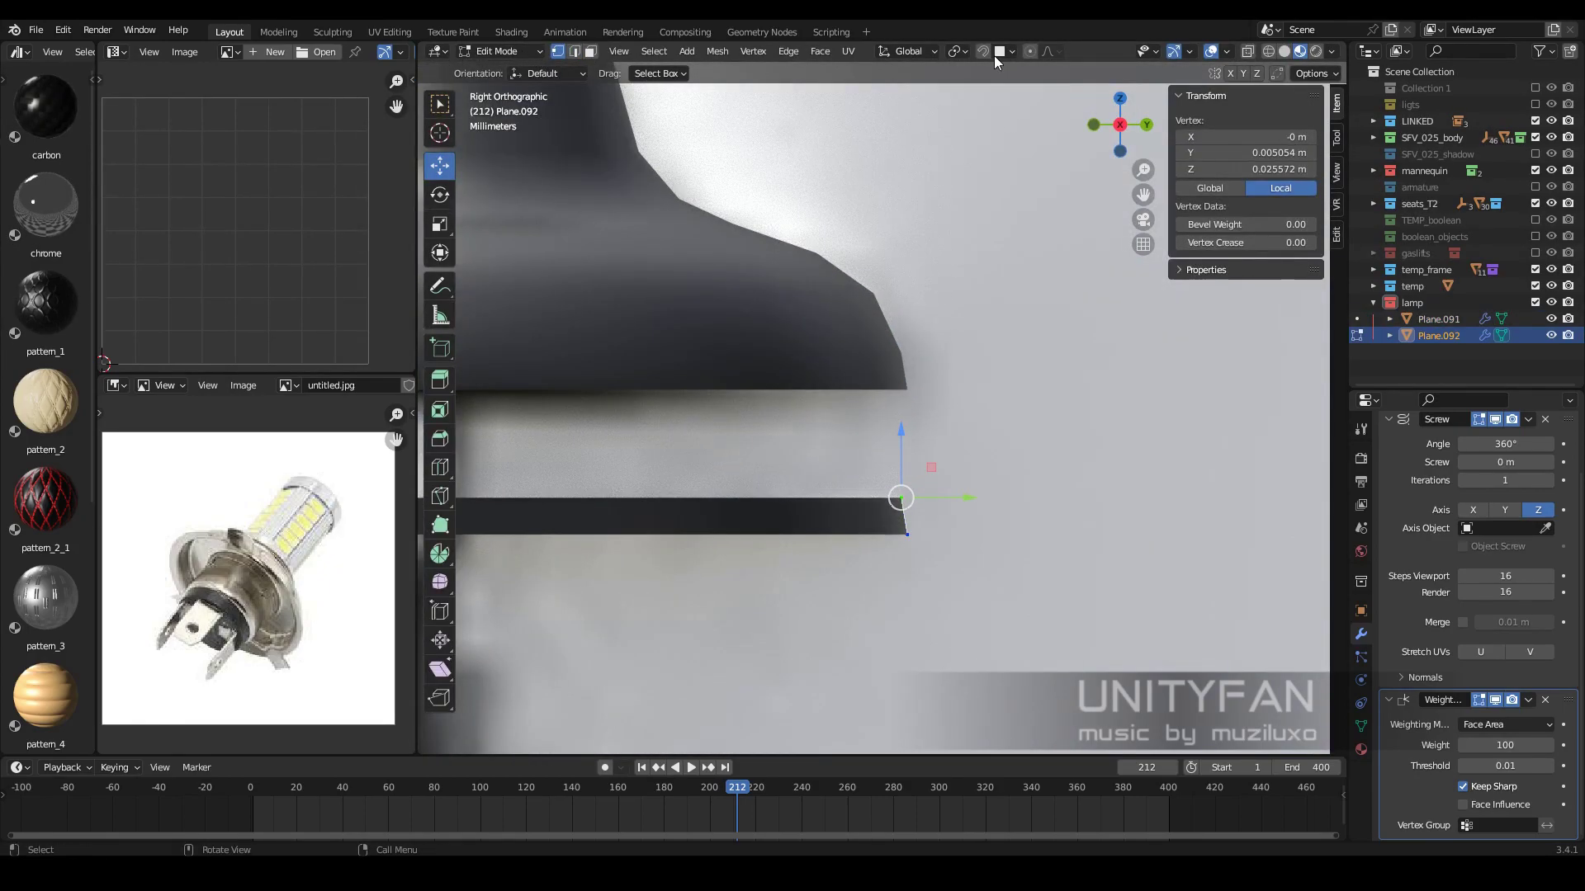
scroll(964, 477, "up", 2)
scroll(964, 477, "down", 4)
scroll(892, 475, "down", 3)
scroll(892, 475, "down", 2)
key("Tab")
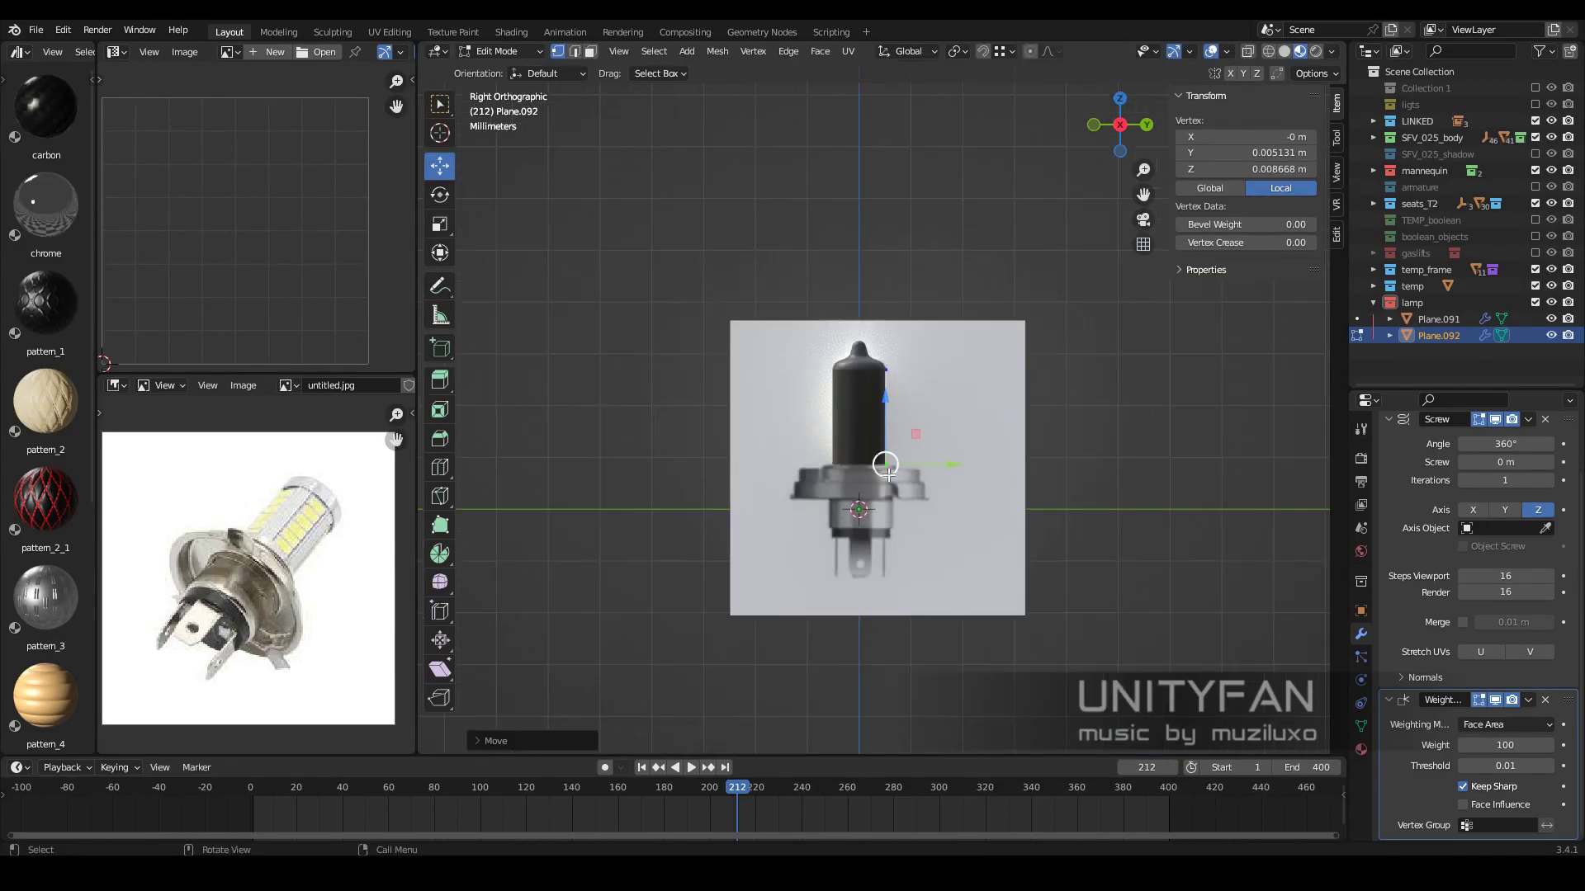
Create a new material for the glass tube and rename it
middle_click_drag(891, 462, 990, 412)
scroll(1432, 667, "up", 3)
left_click(1361, 749)
left_click(1453, 526)
double_click(1445, 526)
type("la")
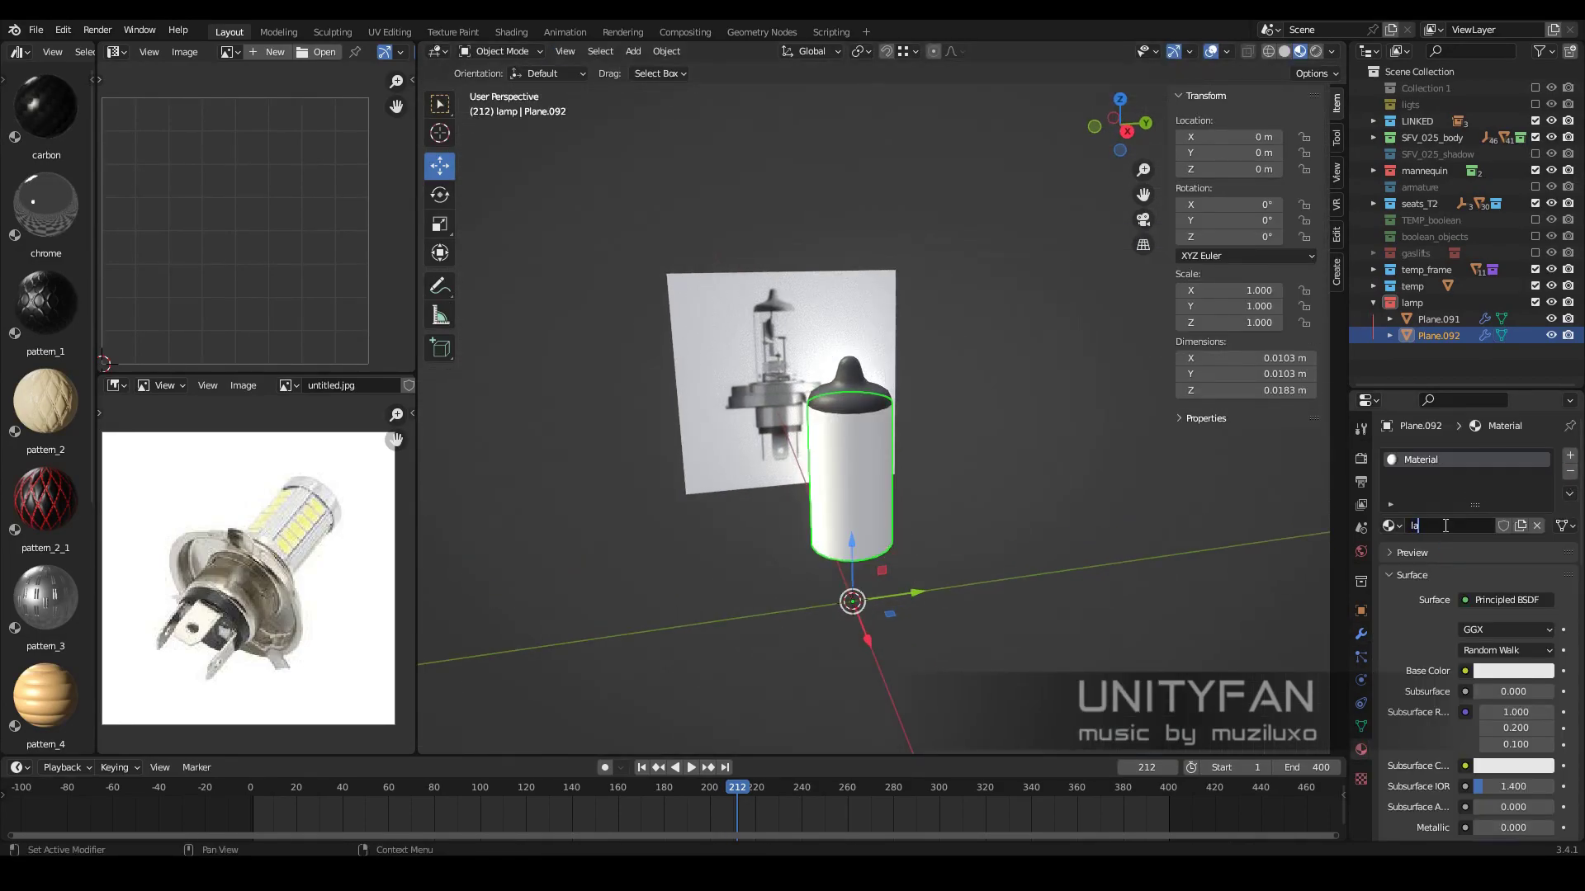
Make the glass material black with adjusted specular, alpha 0.2 and Alpha Blend transparency
scroll(1112, 573, "up", 2)
scroll(1453, 660, "down", 4)
left_click(1513, 538)
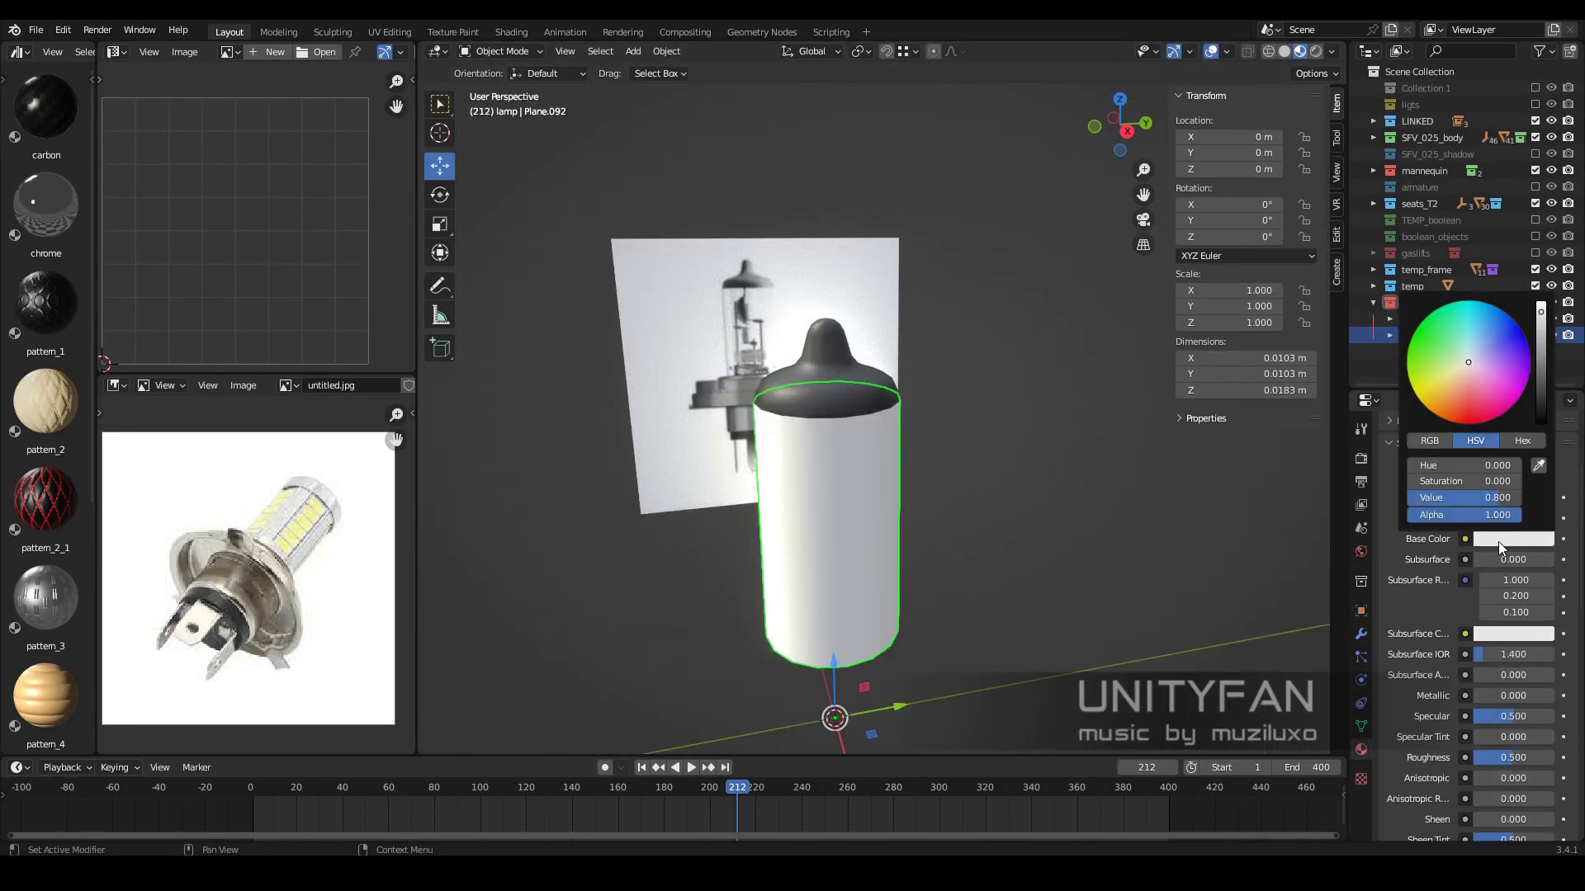
left_click_drag(1550, 322, 1550, 421)
key("Return")
scroll(1514, 719, "down", 5)
left_click_drag(1535, 814, 1502, 813)
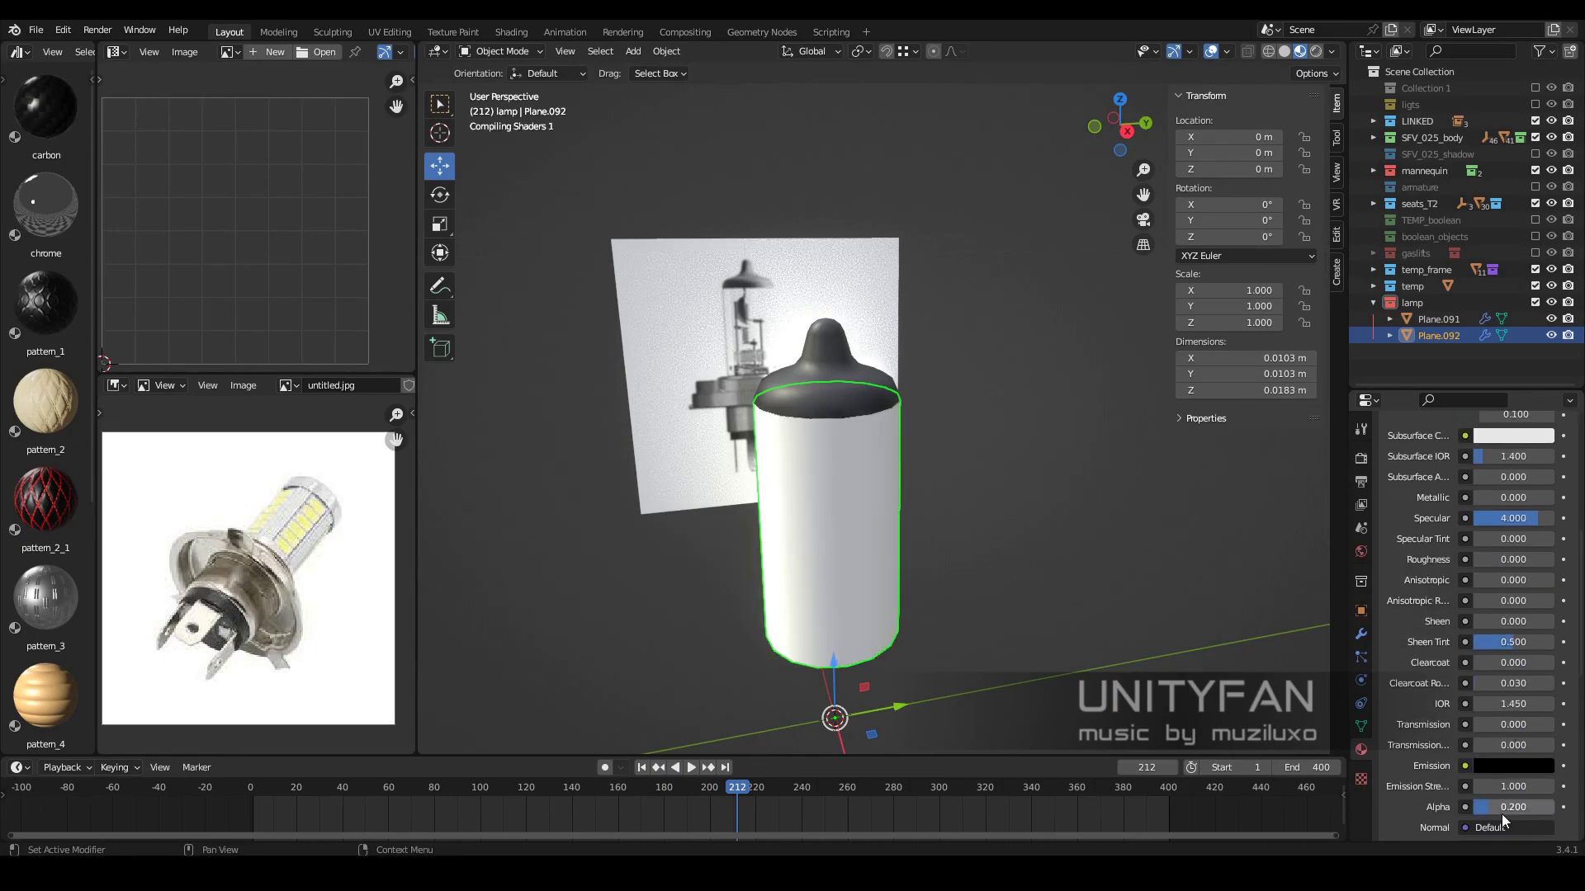
scroll(1492, 582, "down", 5)
left_click(1494, 792)
mouse_move(949, 511)
middle_mouse_down()
mouse_move(775, 543)
mouse_move(911, 509)
mouse_move(924, 532)
middle_mouse_up()
key("KP_3")
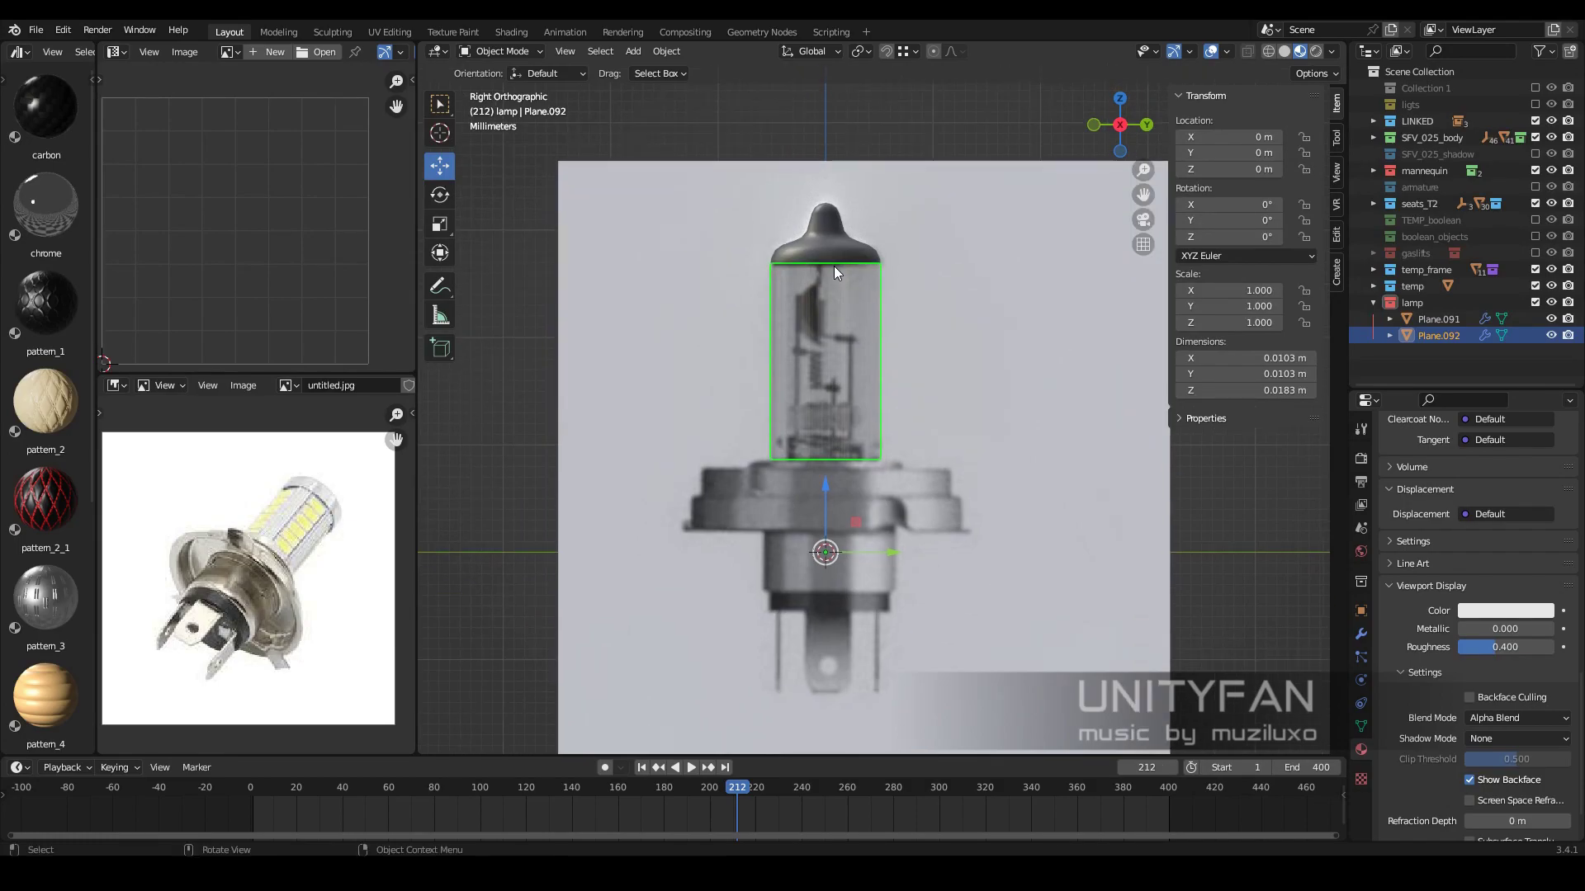
key("Tab")
Select the bottom ring of the tube profile and separate it into a new object
scroll(905, 550, "up", 2)
left_click(904, 550)
scroll(904, 549, "up", 2)
key("alt+a")
scroll(866, 498, "up", 2)
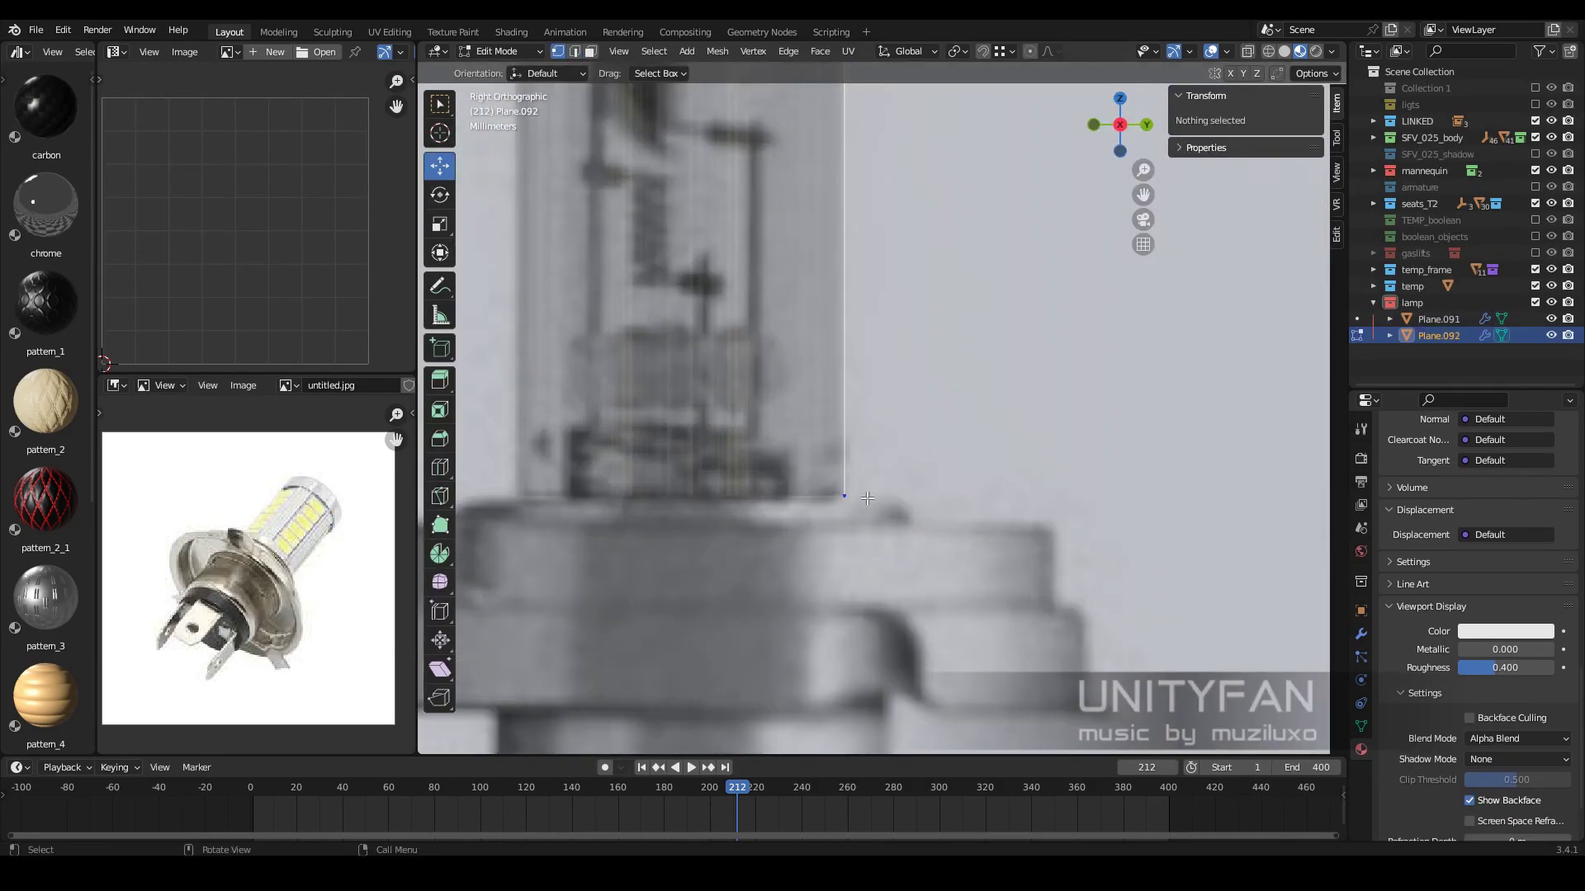
key("l")
key("p")
left_click(902, 506)
key("Tab")
middle_click_drag(902, 506, 1062, 547)
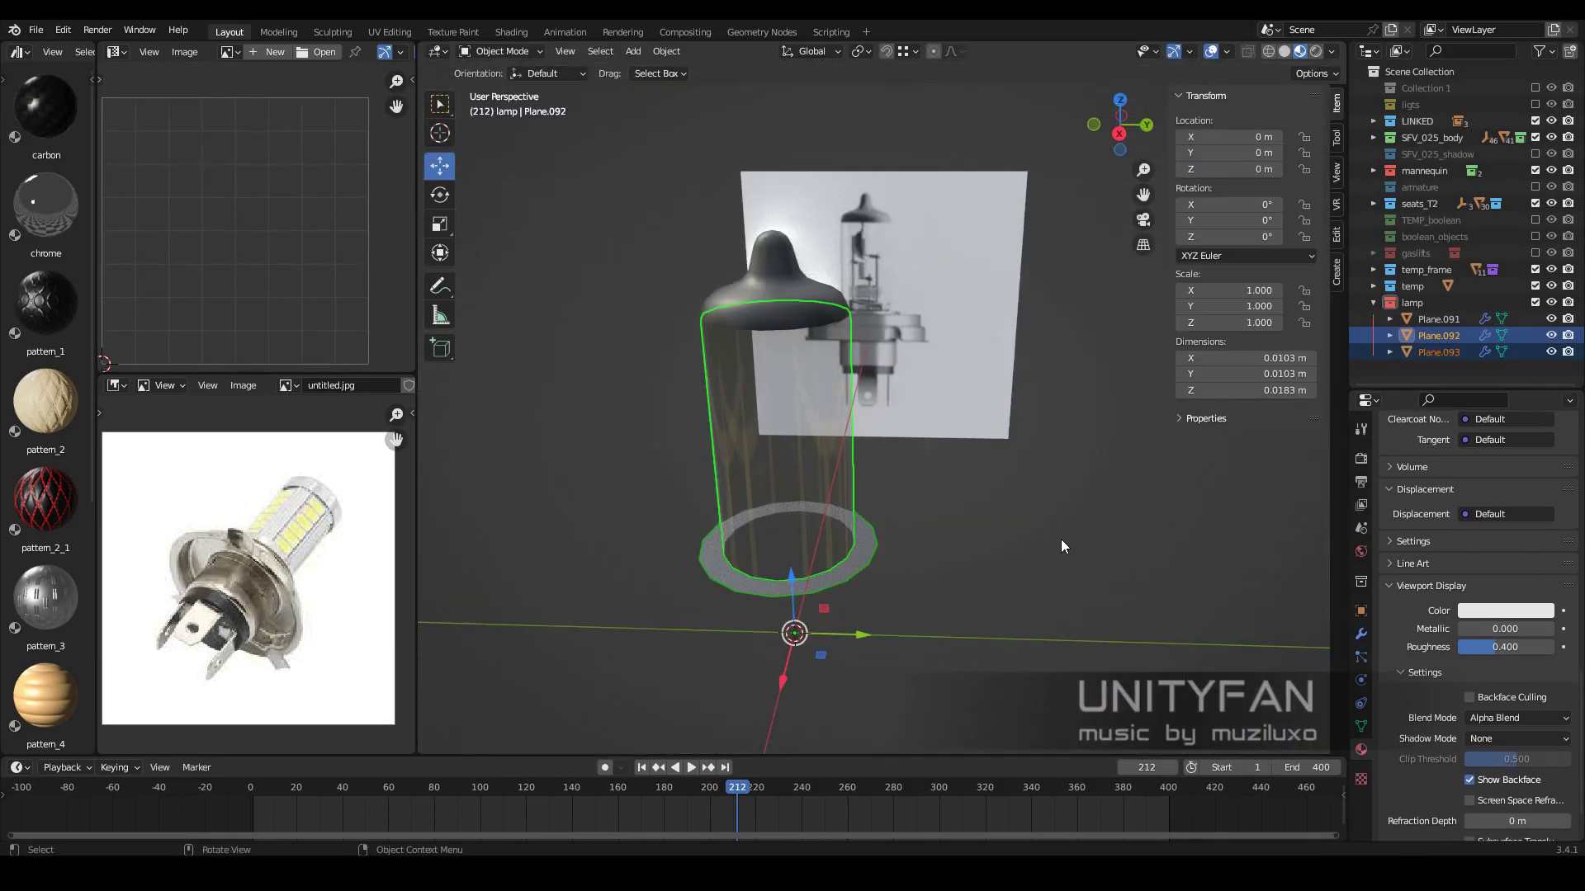
Assign the metal_1 material to the separated base ring
left_click(1360, 749)
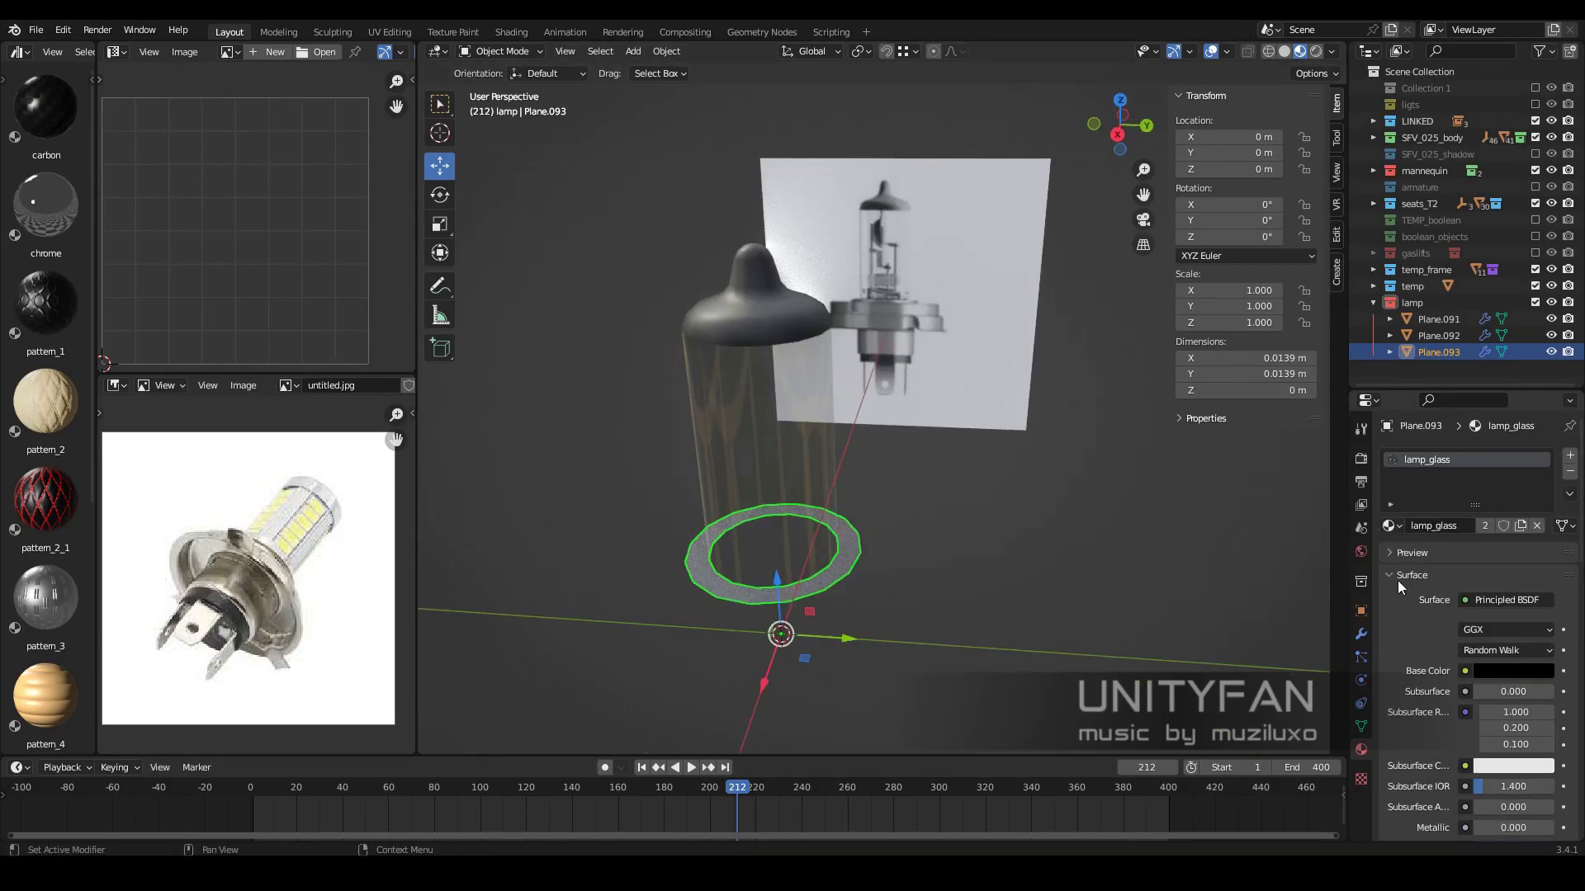
left_click(1391, 526)
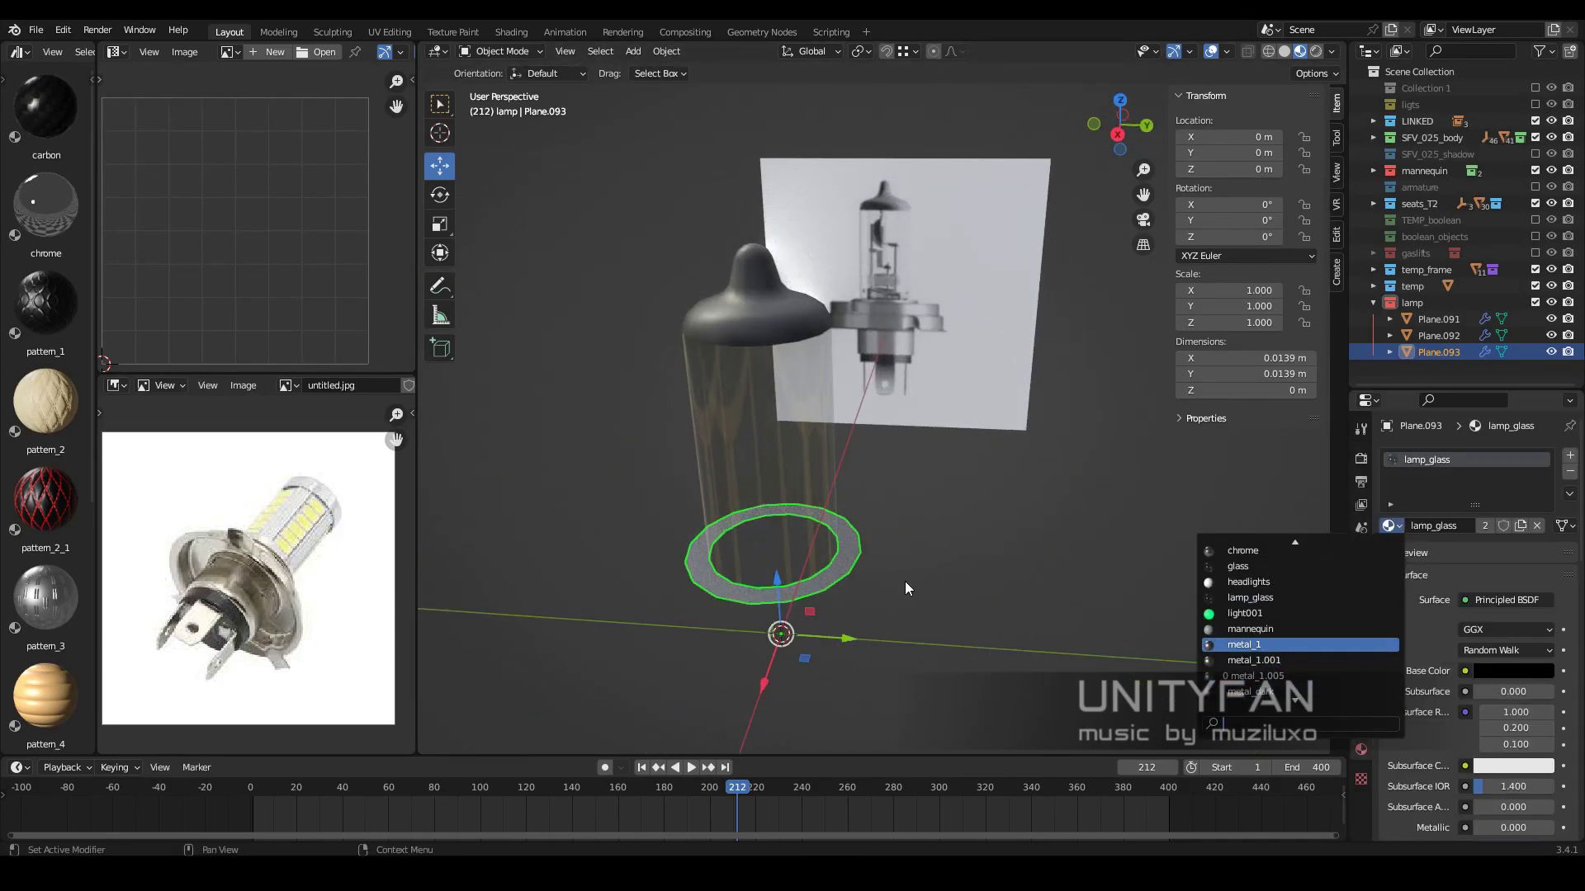
key("Return")
key("KP_3")
key("Tab")
scroll(804, 531, "up", 5)
Move ring profile points along Y to form the flange's first outward step
left_click(899, 479)
key("g")
key("y")
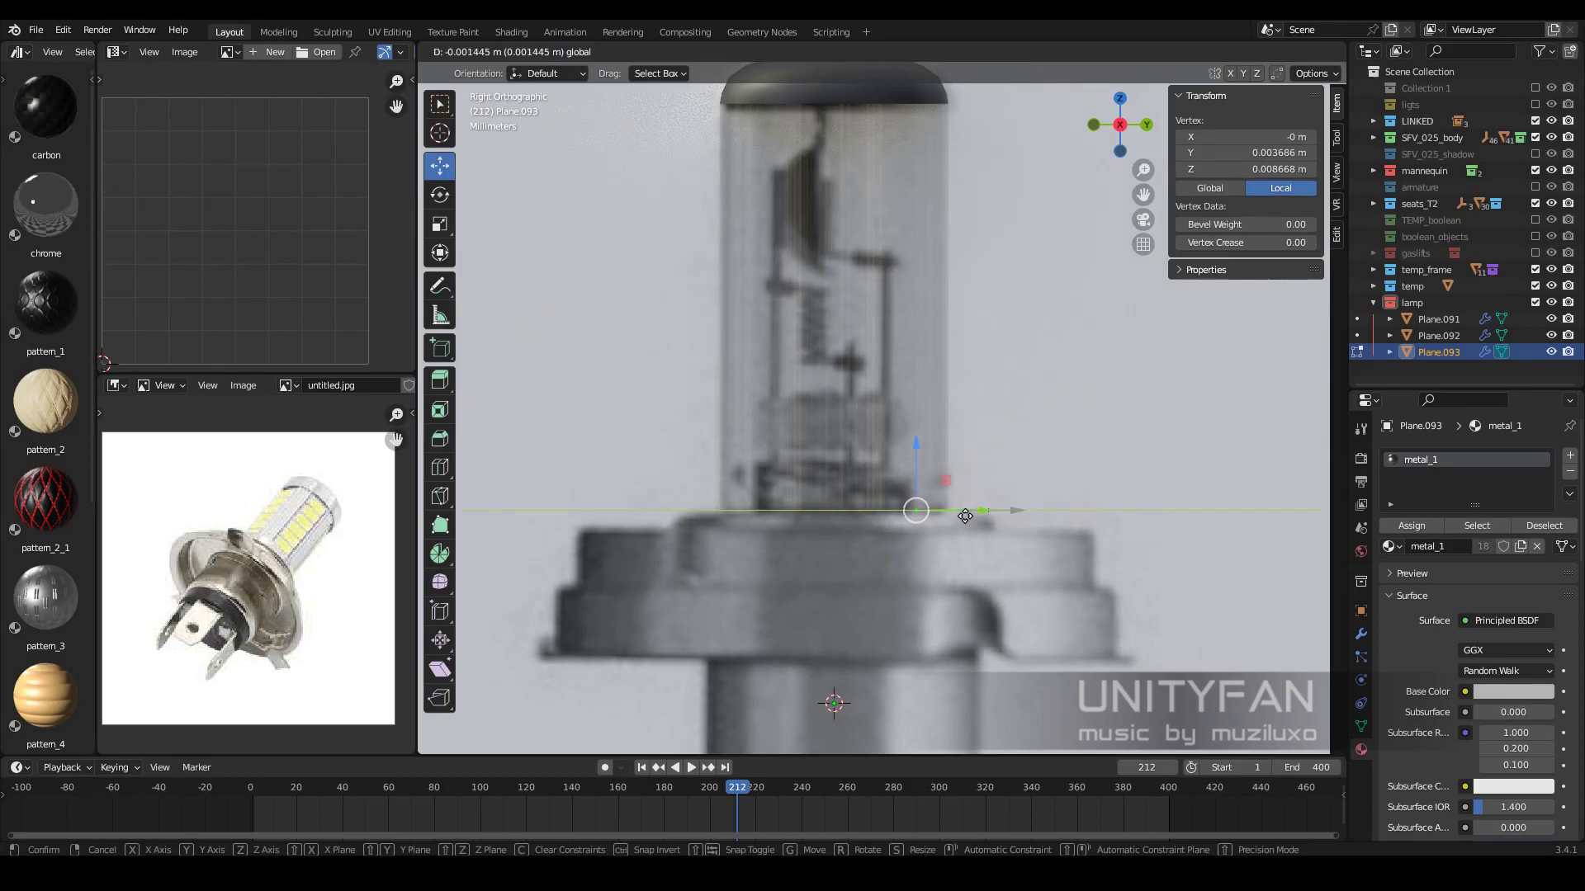
scroll(930, 505, "down", 3)
middle_click_drag(930, 505, 1306, 206)
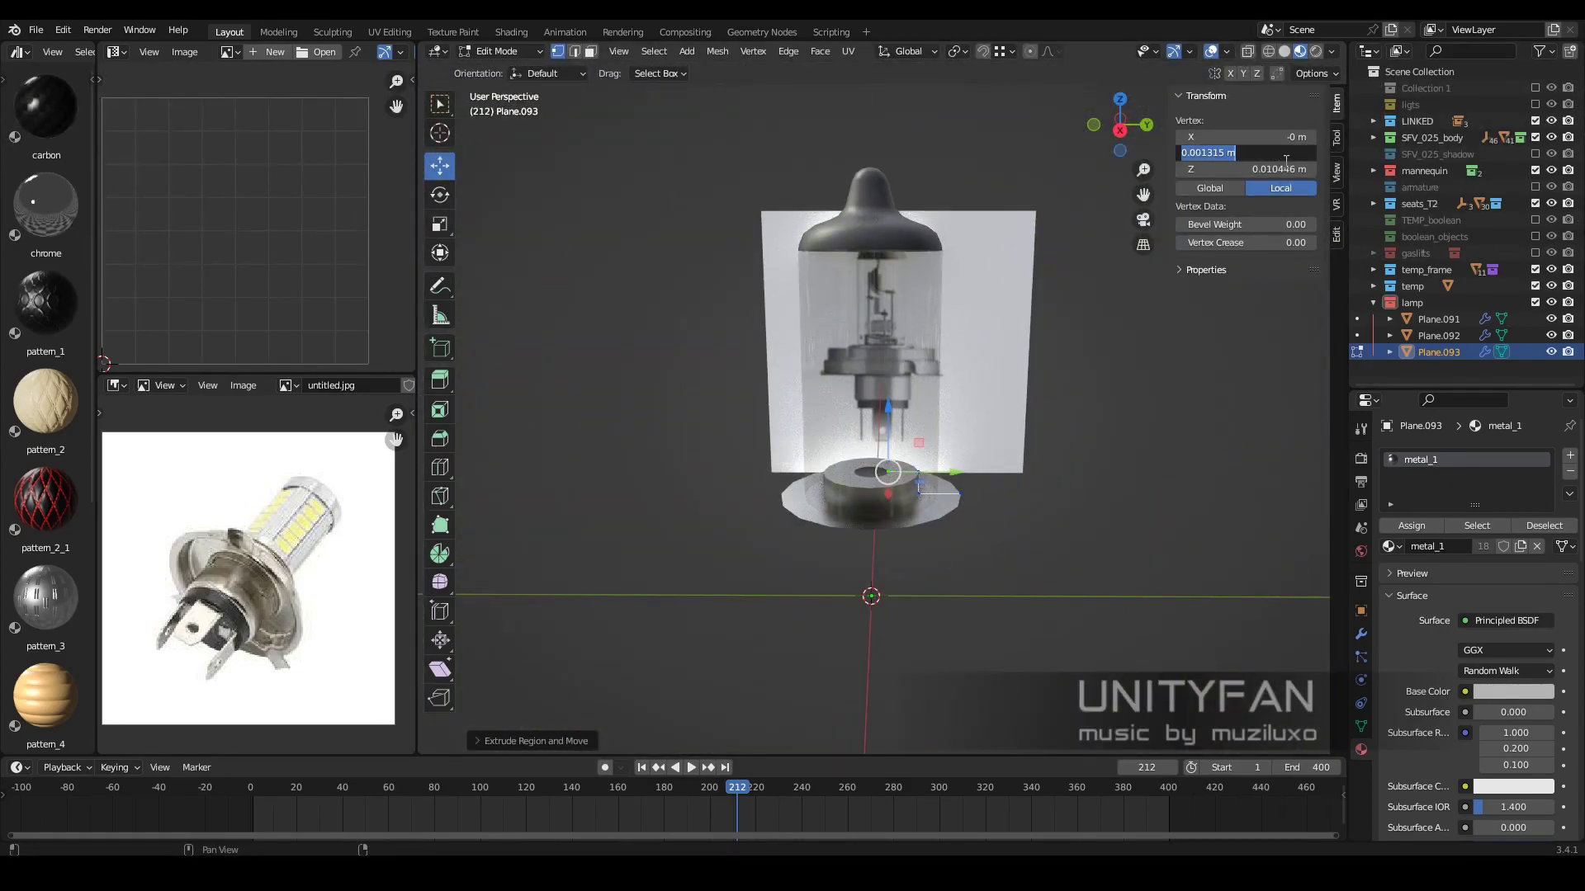
key("Escape")
key("KP_3")
scroll(1054, 482, "up", 5)
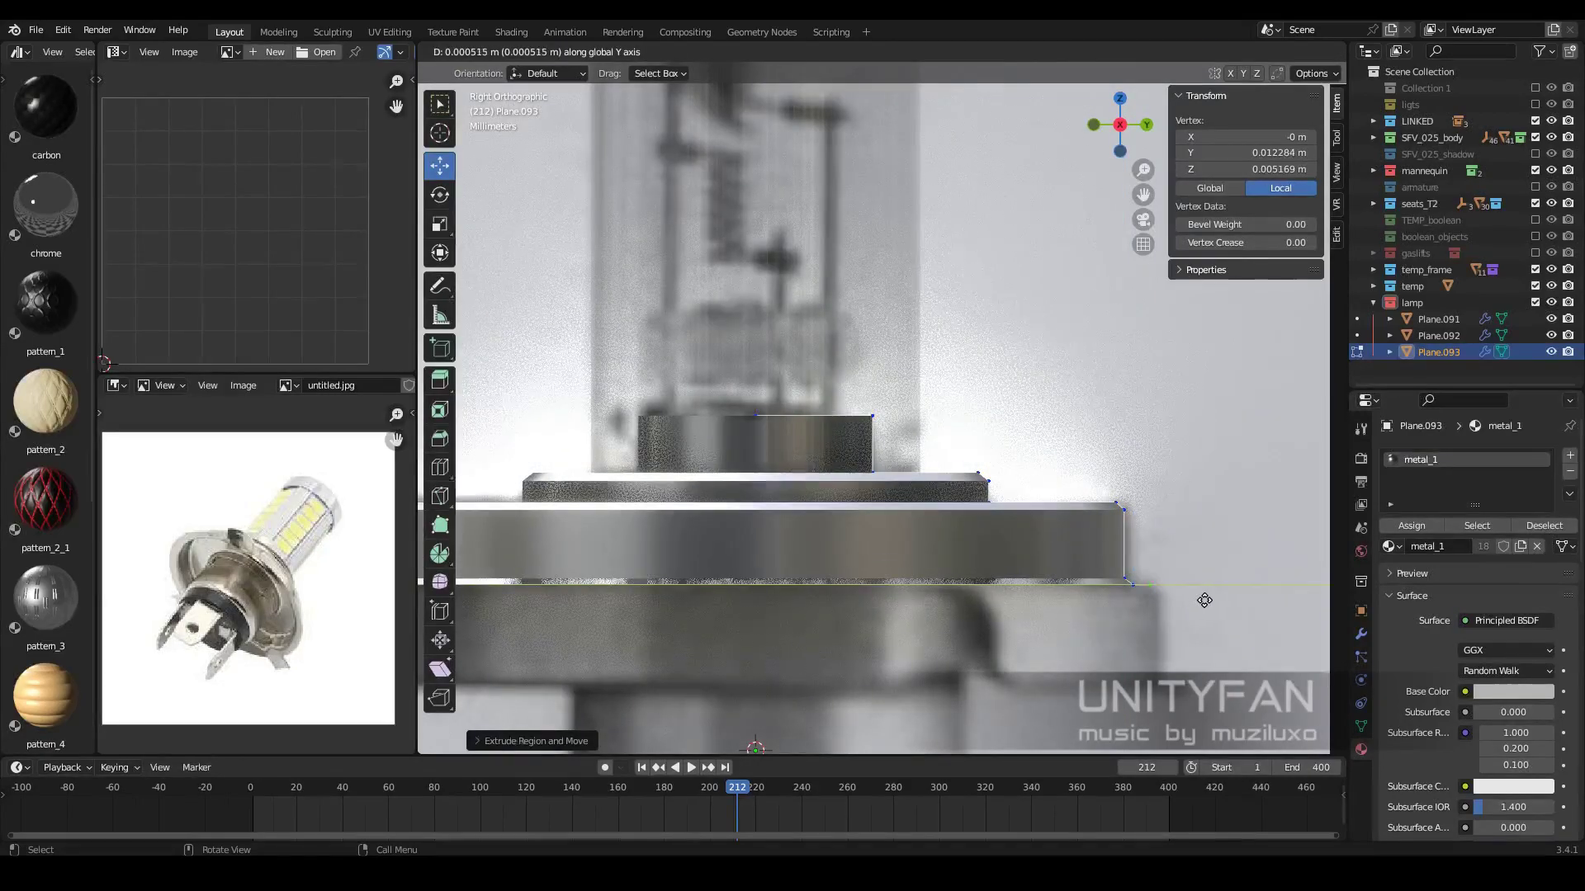
left_click(1204, 600)
Place the next flange step from Right view so the base matches the reference
scroll(1073, 577, "down", 4)
scroll(1054, 524, "up", 3)
scroll(1031, 495, "down", 3)
mouse_move(1008, 486)
middle_mouse_down()
mouse_move(1070, 532)
mouse_move(1050, 559)
mouse_move(990, 516)
mouse_move(949, 545)
mouse_move(908, 528)
mouse_move(926, 485)
mouse_move(1007, 454)
mouse_move(1026, 528)
mouse_move(1229, 70)
middle_mouse_up()
scroll(1071, 533, "down", 5)
key("KP_3")
scroll(1027, 503, "up", 5)
scroll(1027, 503, "up", 3)
left_click(1040, 533)
scroll(1040, 533, "down", 5)
key("Tab")
Review the base's modifiers and turn on scene statistics in the viewport overlays
scroll(987, 548, "down", 3)
scroll(987, 548, "up", 3)
left_click(1361, 634)
scroll(930, 495, "down", 2)
left_click(1226, 51)
left_click(1122, 169)
Give the lamp base a 0.0005 m Solidify, ordered above the Weighted Normal modifier
left_click(1226, 51)
left_click(1122, 388)
left_click(1477, 456)
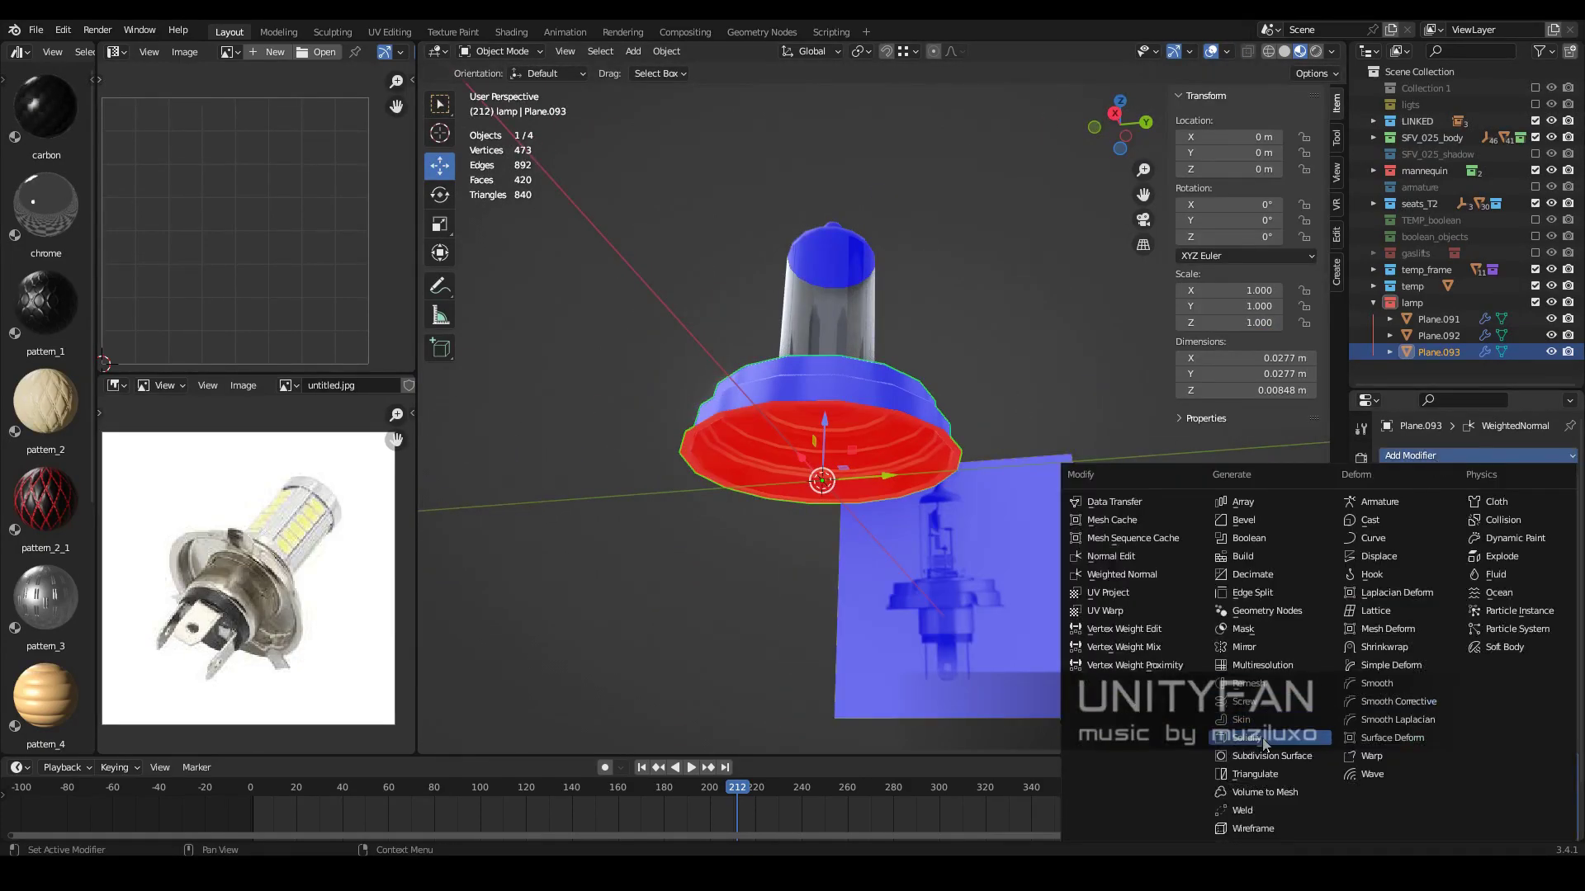
left_click(1238, 697)
left_click(1389, 482)
left_click(1514, 571)
left_click_drag(1566, 522, 1480, 617)
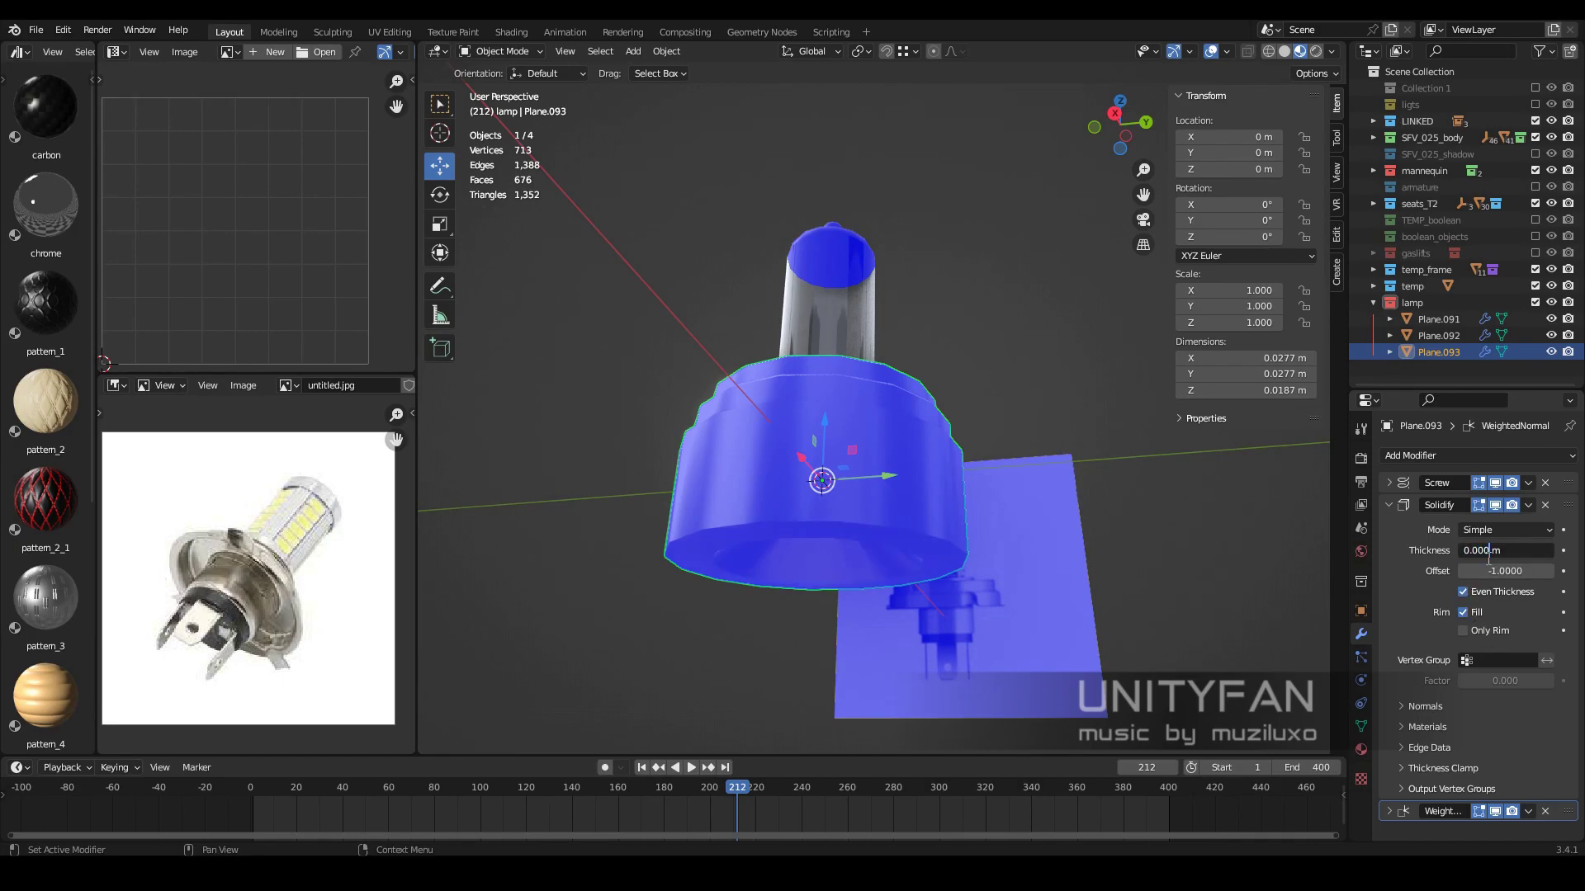
type("5")
key("Return")
Smooth-shade the thickened lamp base and turn face orientation display off
mouse_move(839, 425)
middle_mouse_down()
mouse_move(903, 453)
mouse_move(991, 413)
middle_mouse_up()
left_click(1389, 506)
right_click(797, 487)
left_click(796, 489)
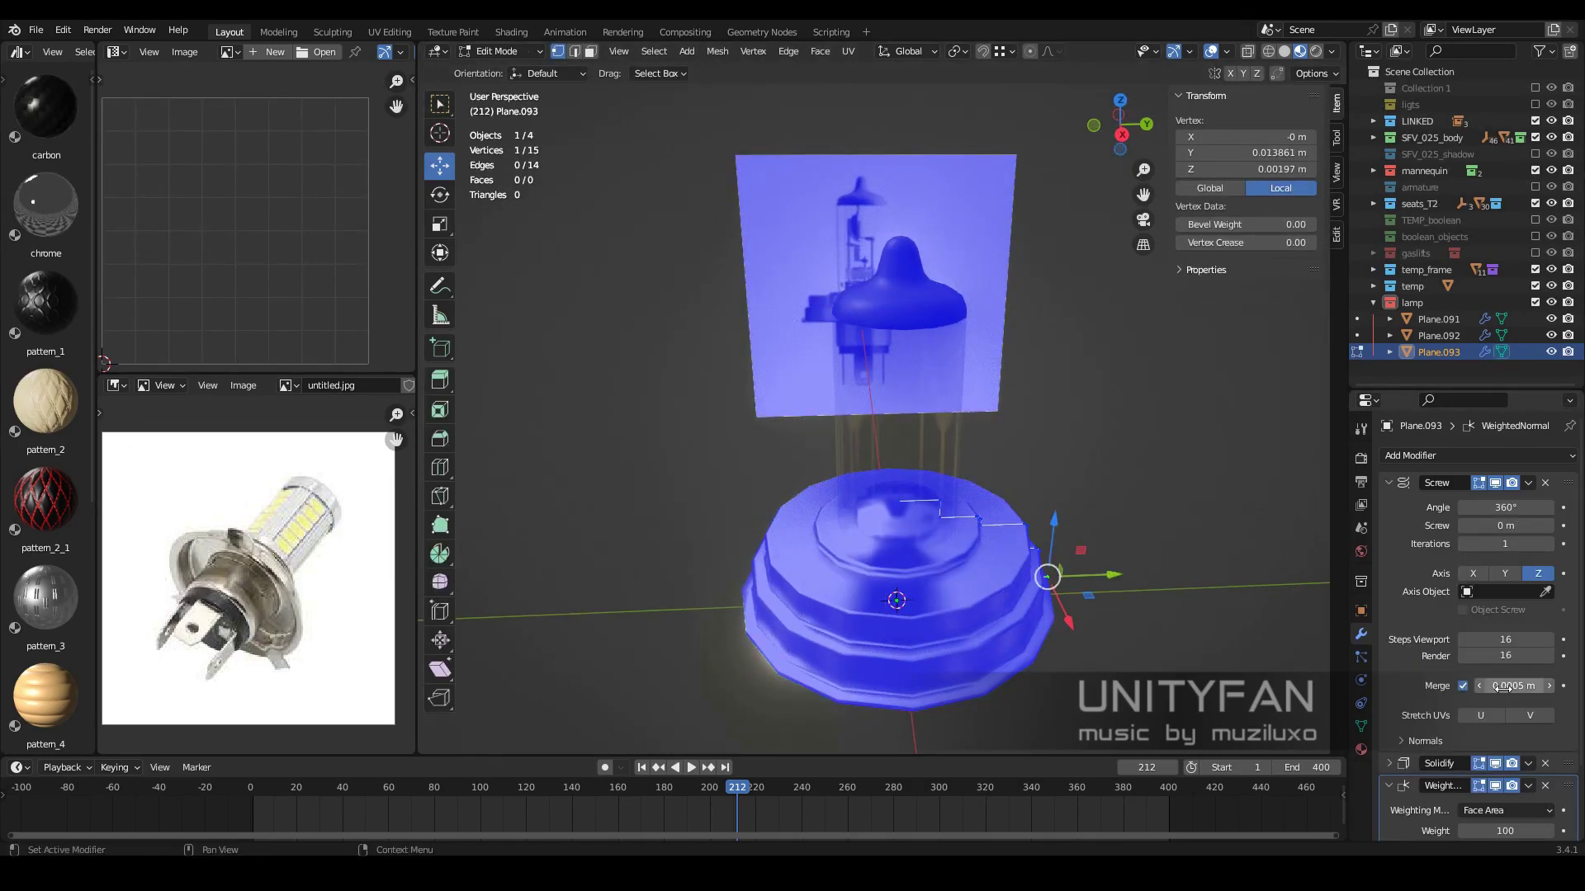
key("Tab")
mouse_move(997, 591)
middle_mouse_down()
mouse_move(997, 454)
mouse_move(979, 571)
middle_mouse_up()
left_click(1226, 52)
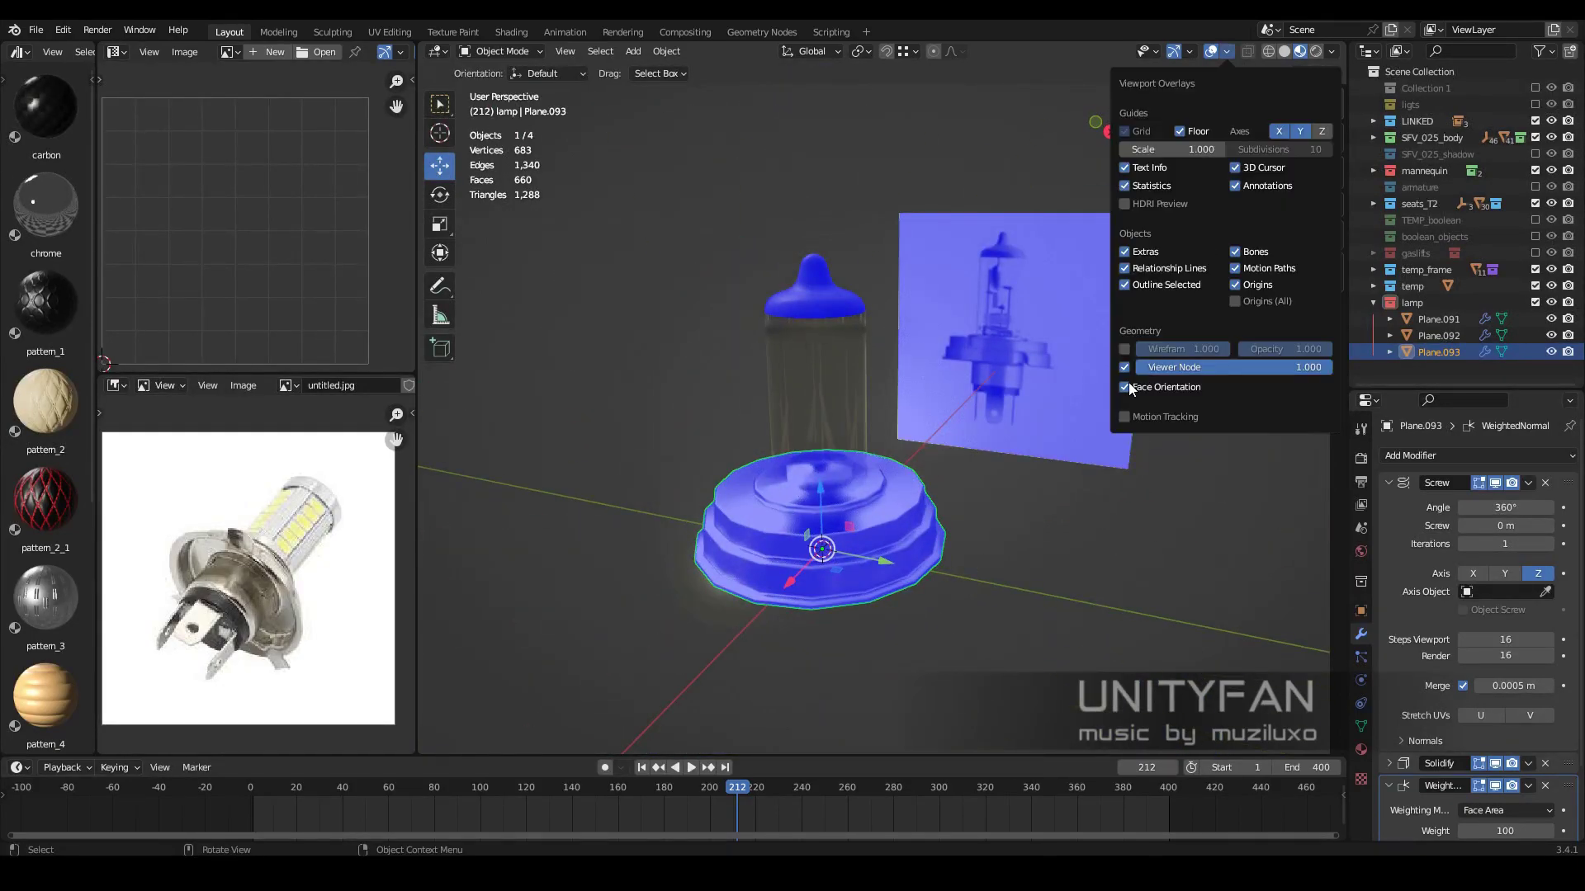
left_click(1126, 387)
Subdivide the base profile's vertical edge in side view, then inspect the shaded lamp
key("Tab")
key("KP_3")
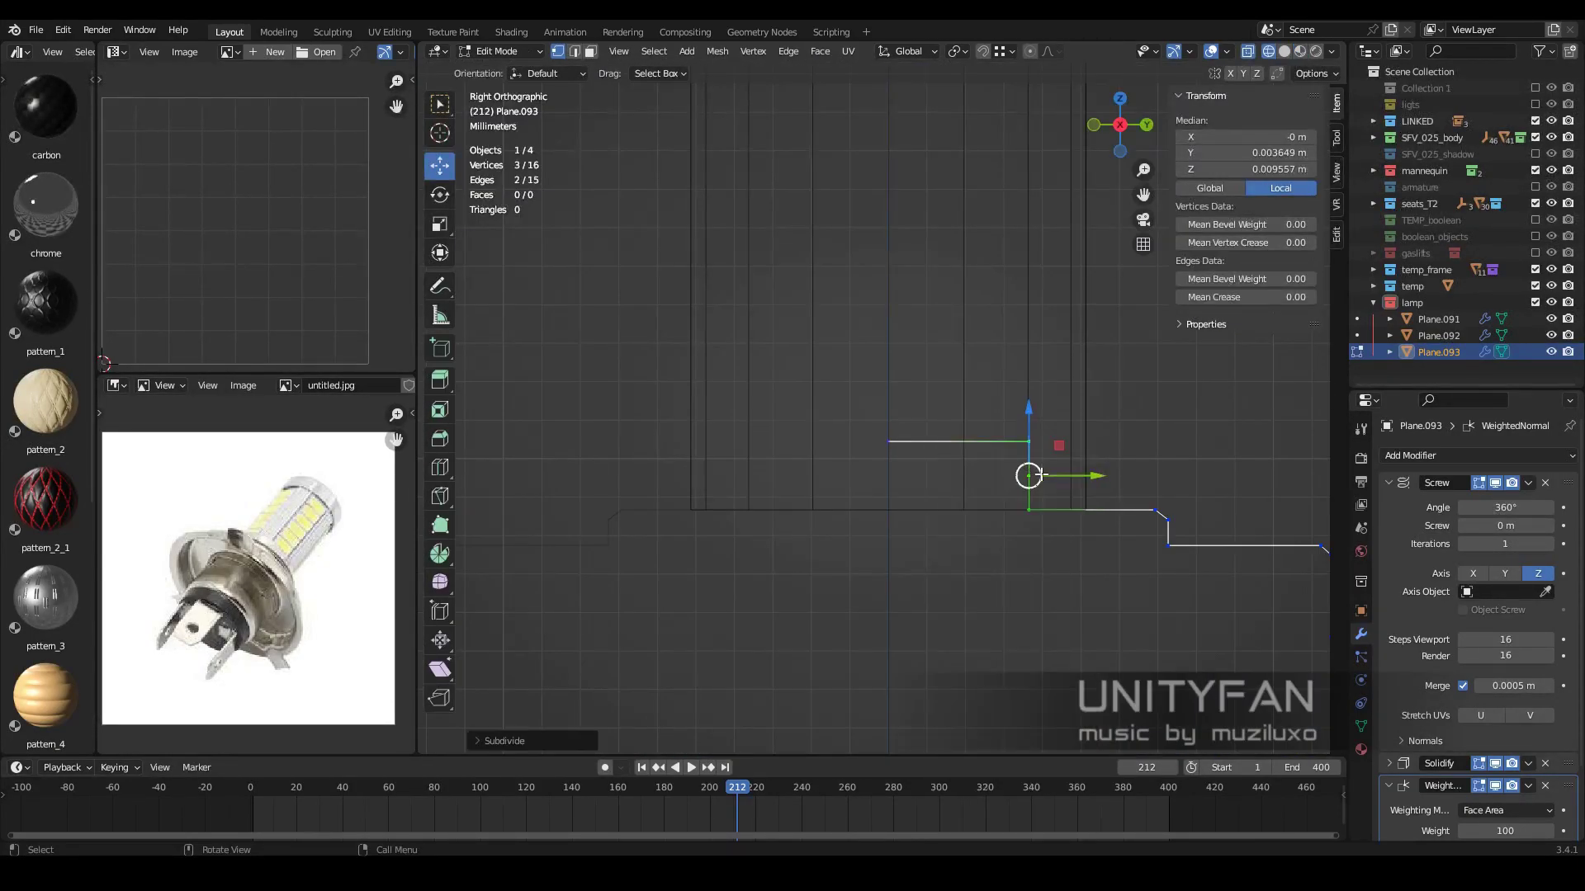
key("ctrl+shift+z")
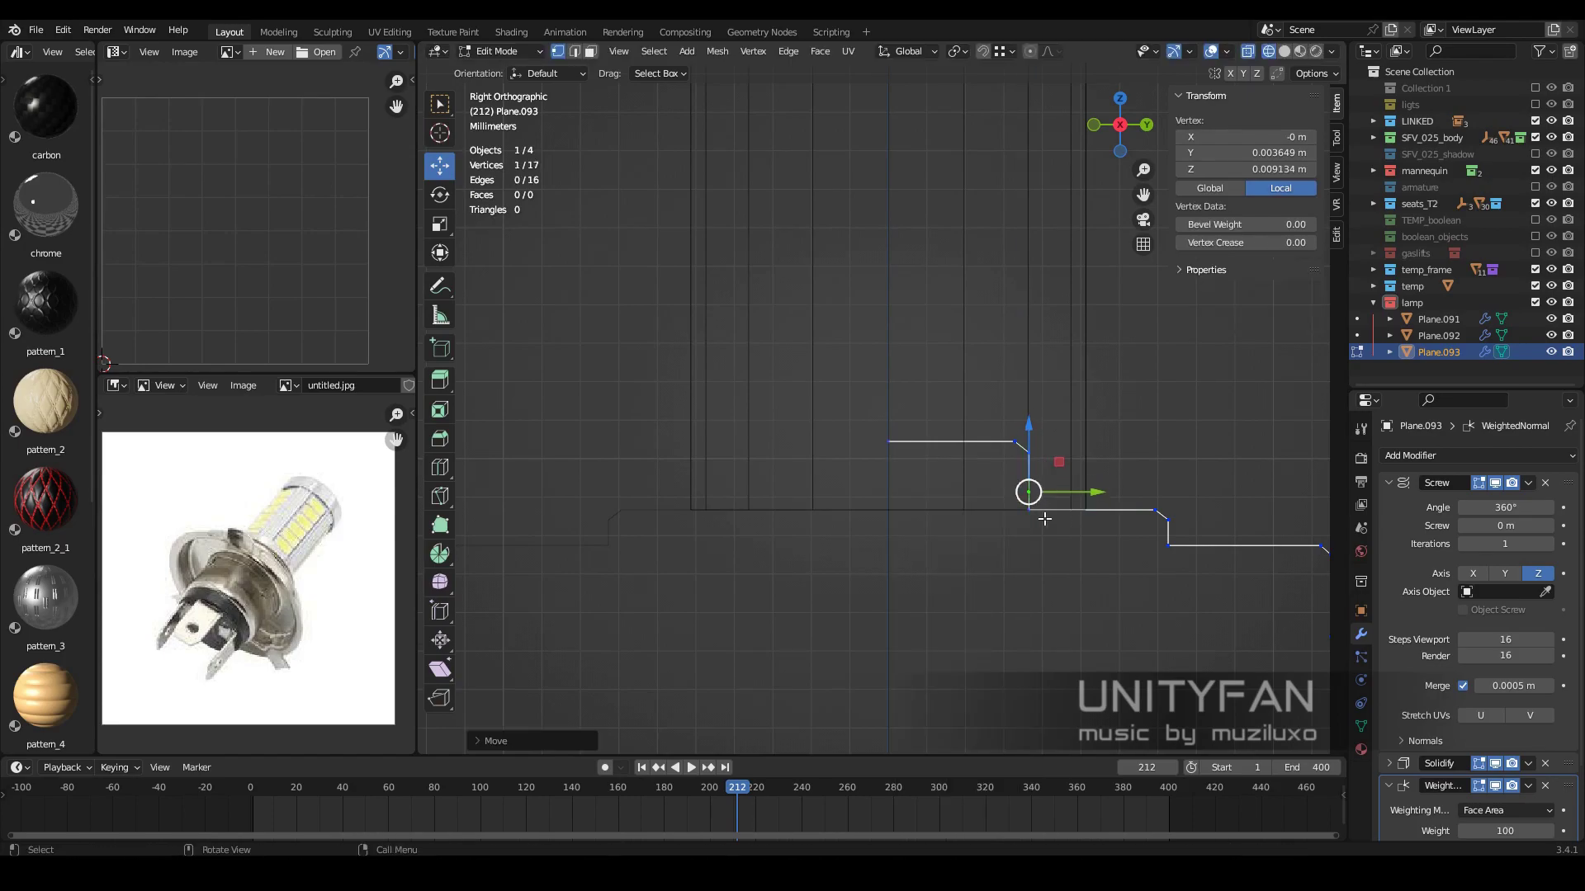
key("Tab")
middle_click_drag(1033, 454, 1003, 537)
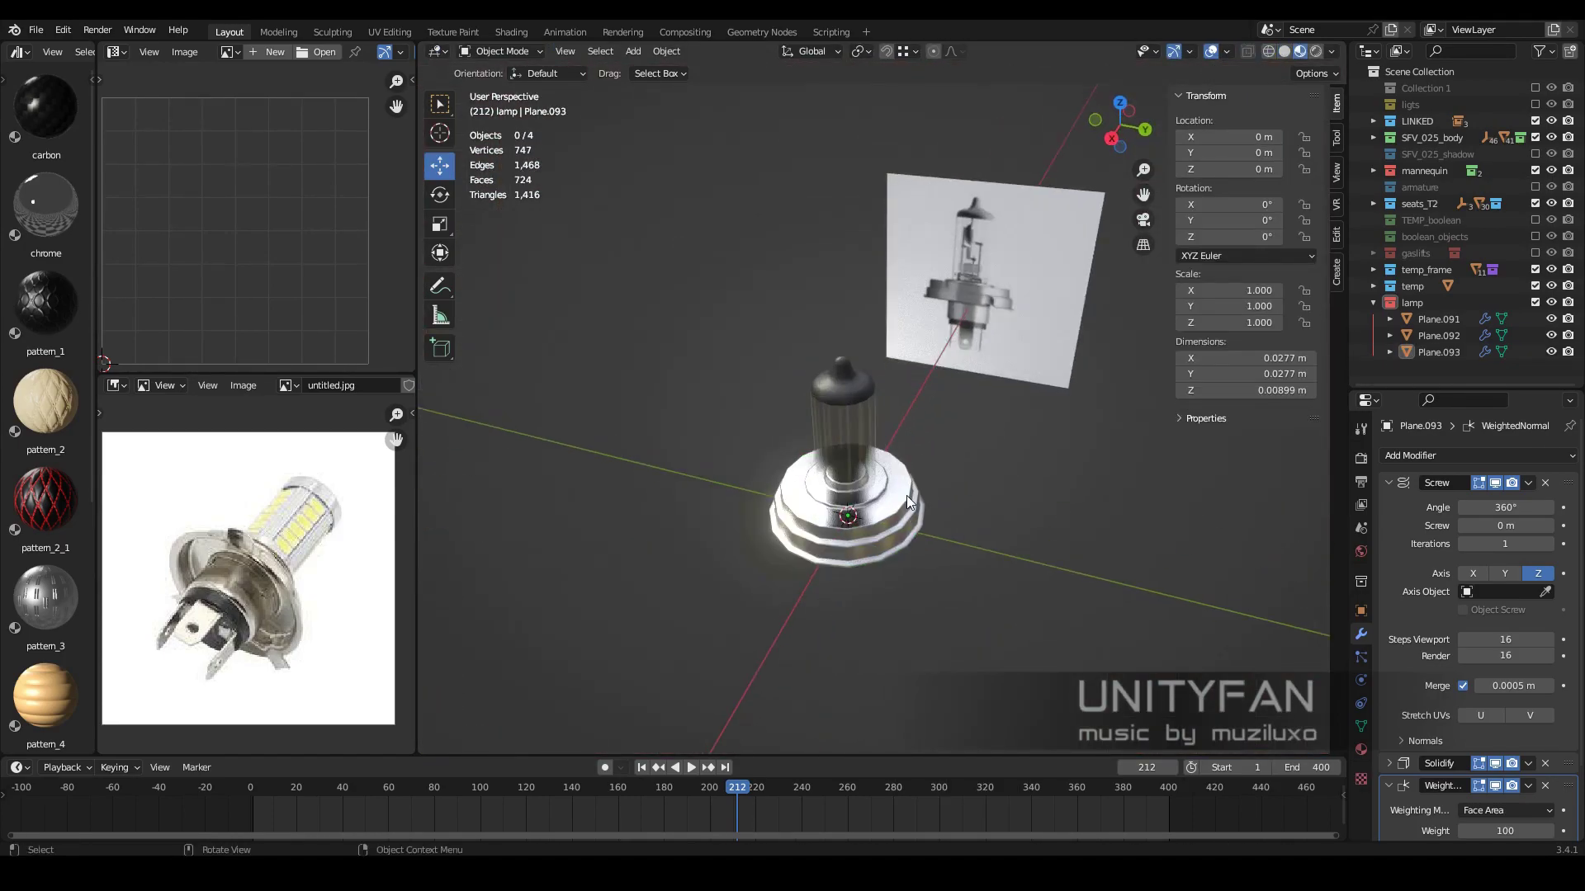
Move the base profile vertices in side wireframe view to start the ring below the flange
left_click(924, 494)
key("KP_3")
key("Tab")
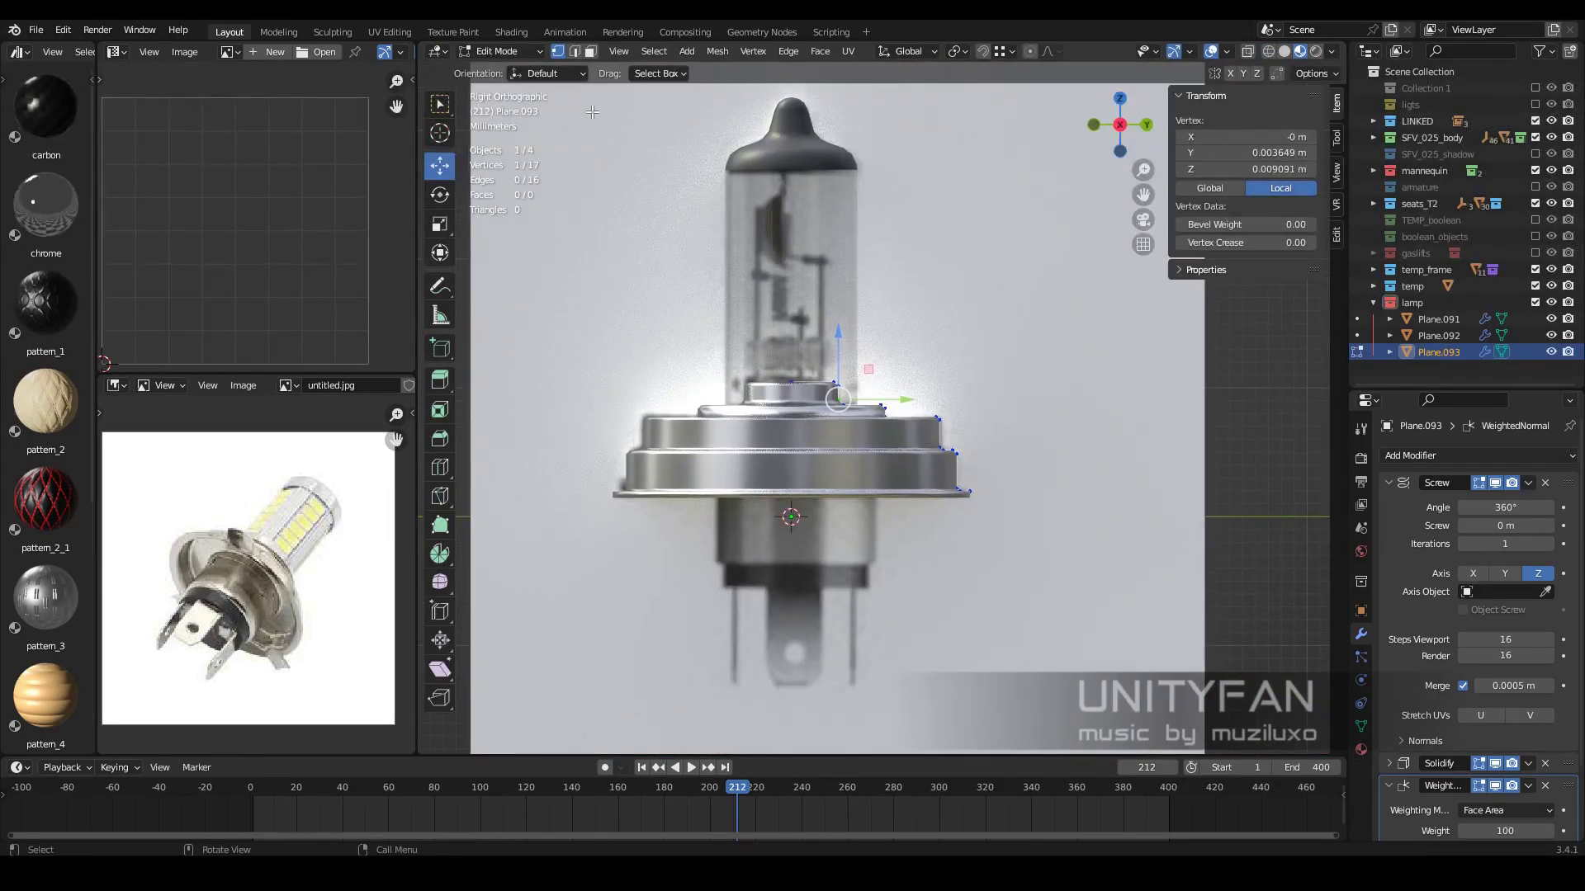
left_click(933, 556)
scroll(847, 654, "up", 2)
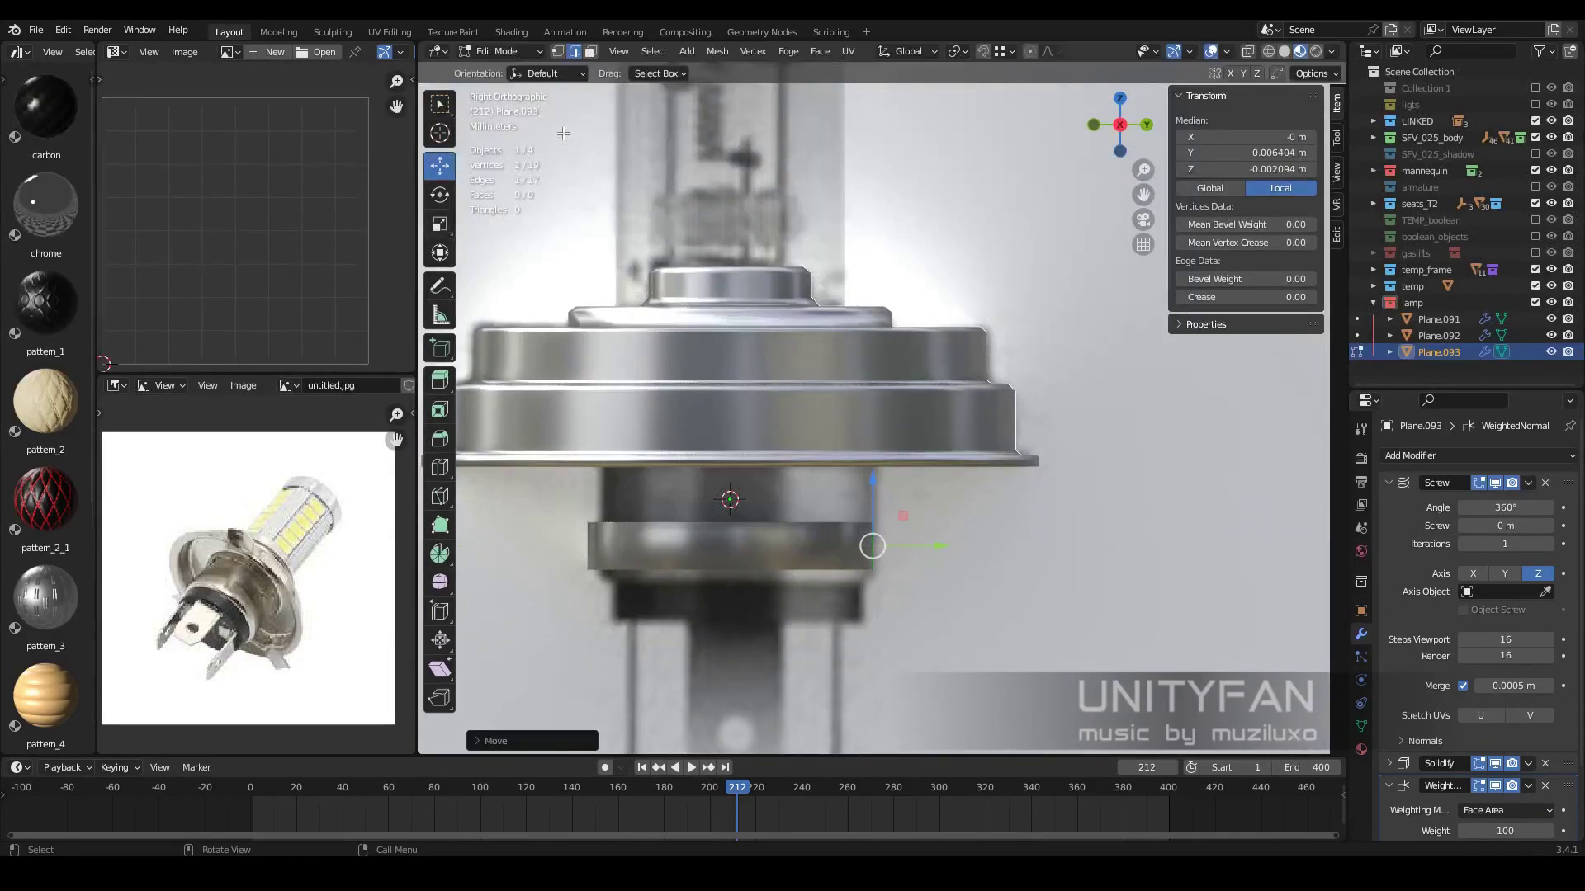
key("shift+z")
left_click(958, 571, "shift")
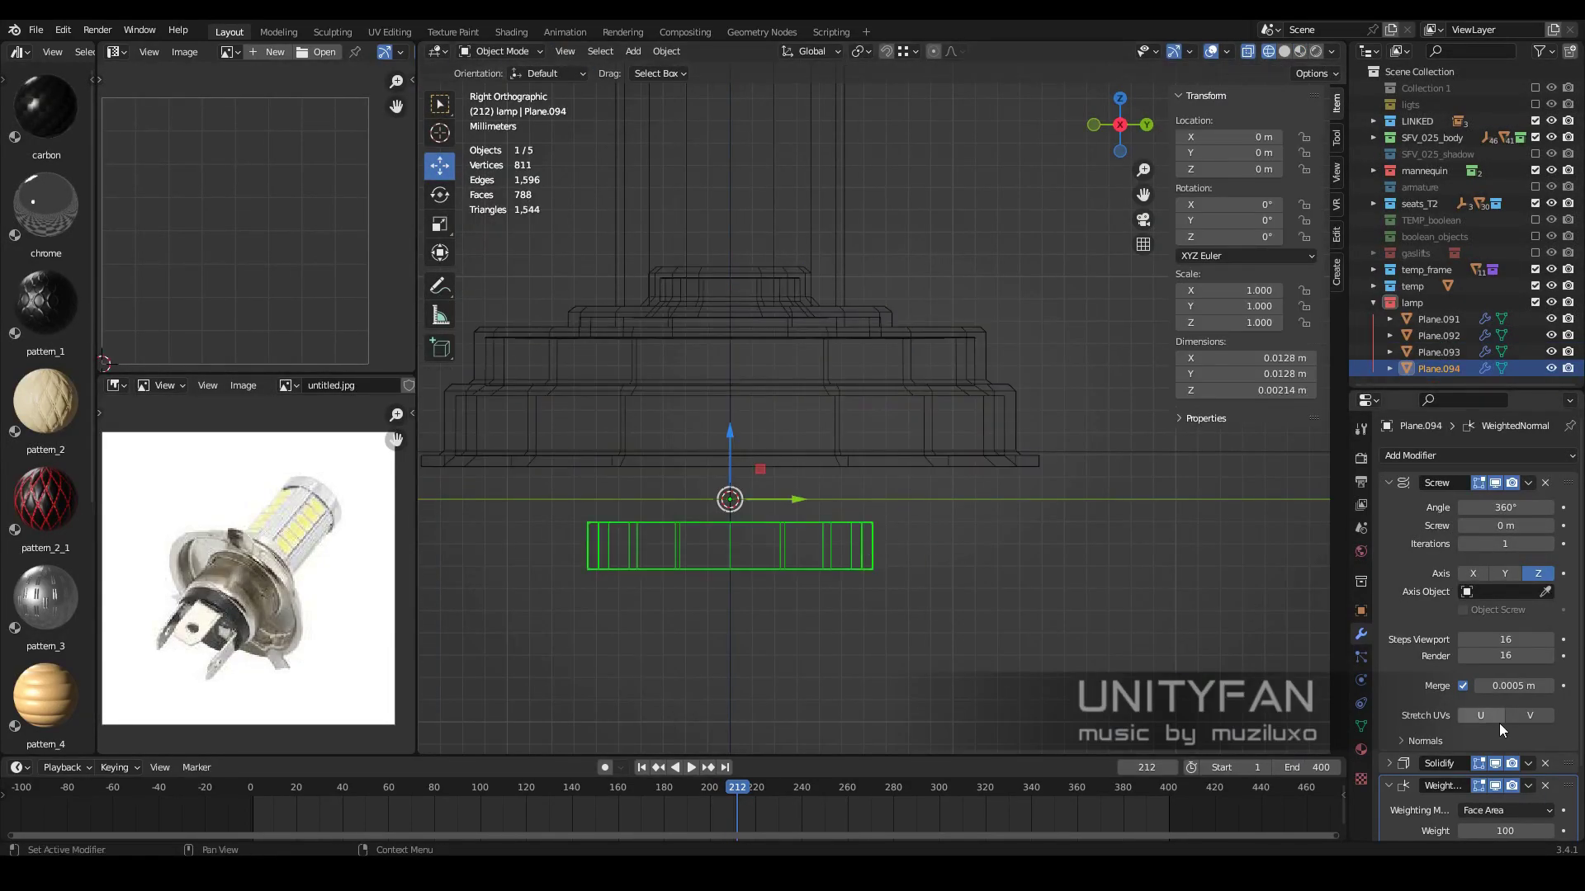
Extrude the ring profile's bottom vertex downward and move it along Y
key("shift+z")
left_click(871, 493)
scroll(870, 492, "down", 2)
left_click(871, 493)
scroll(871, 492, "up", 3)
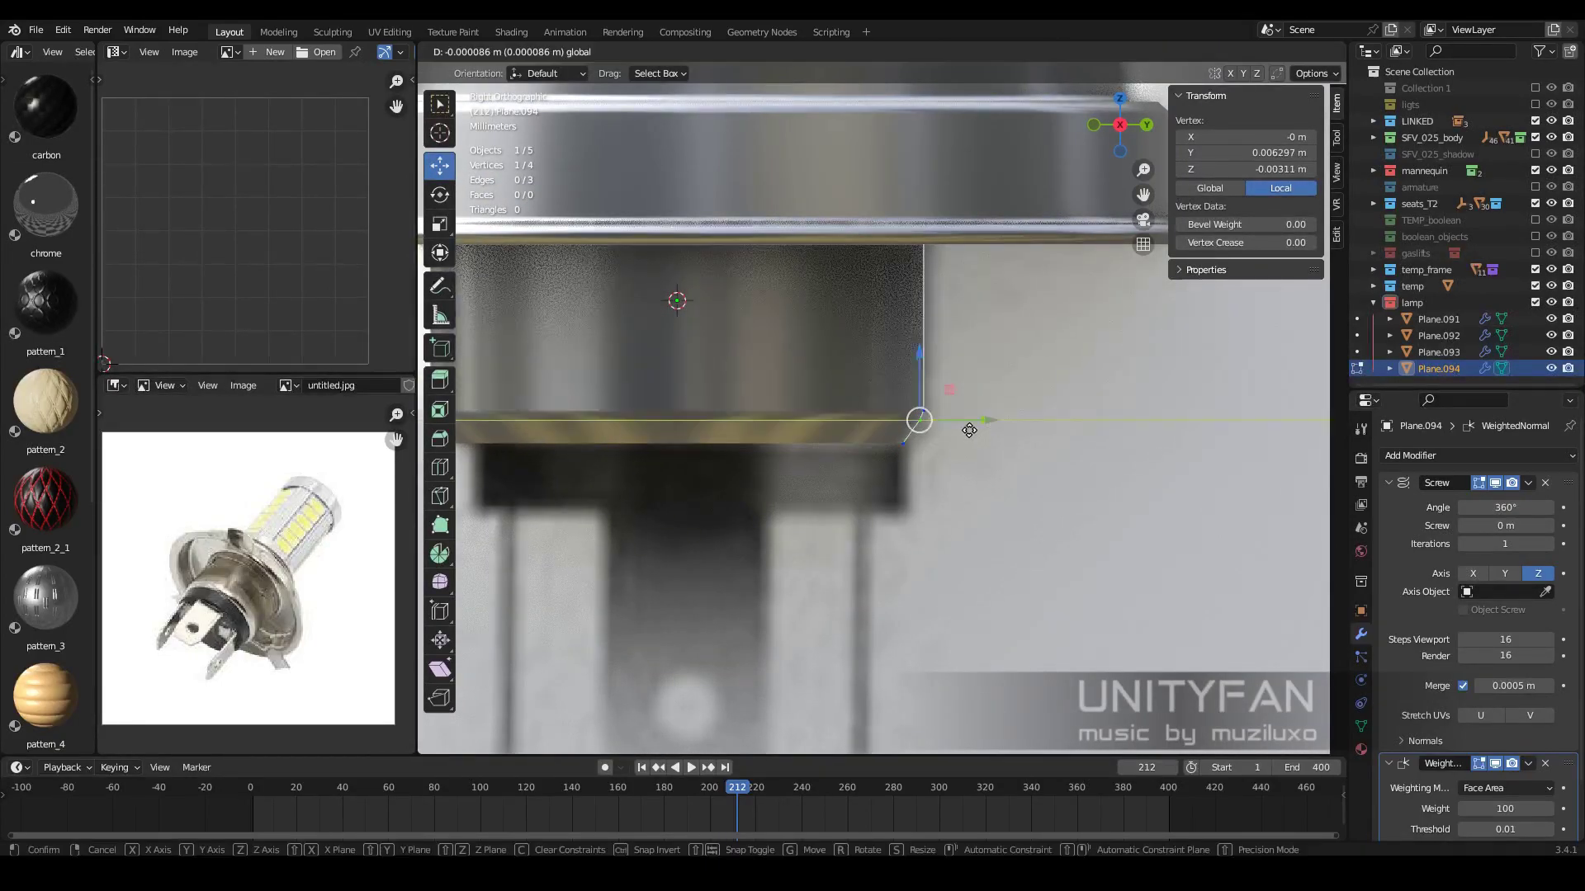
scroll(953, 462, "down", 3)
scroll(953, 463, "up", 3)
left_click(934, 501)
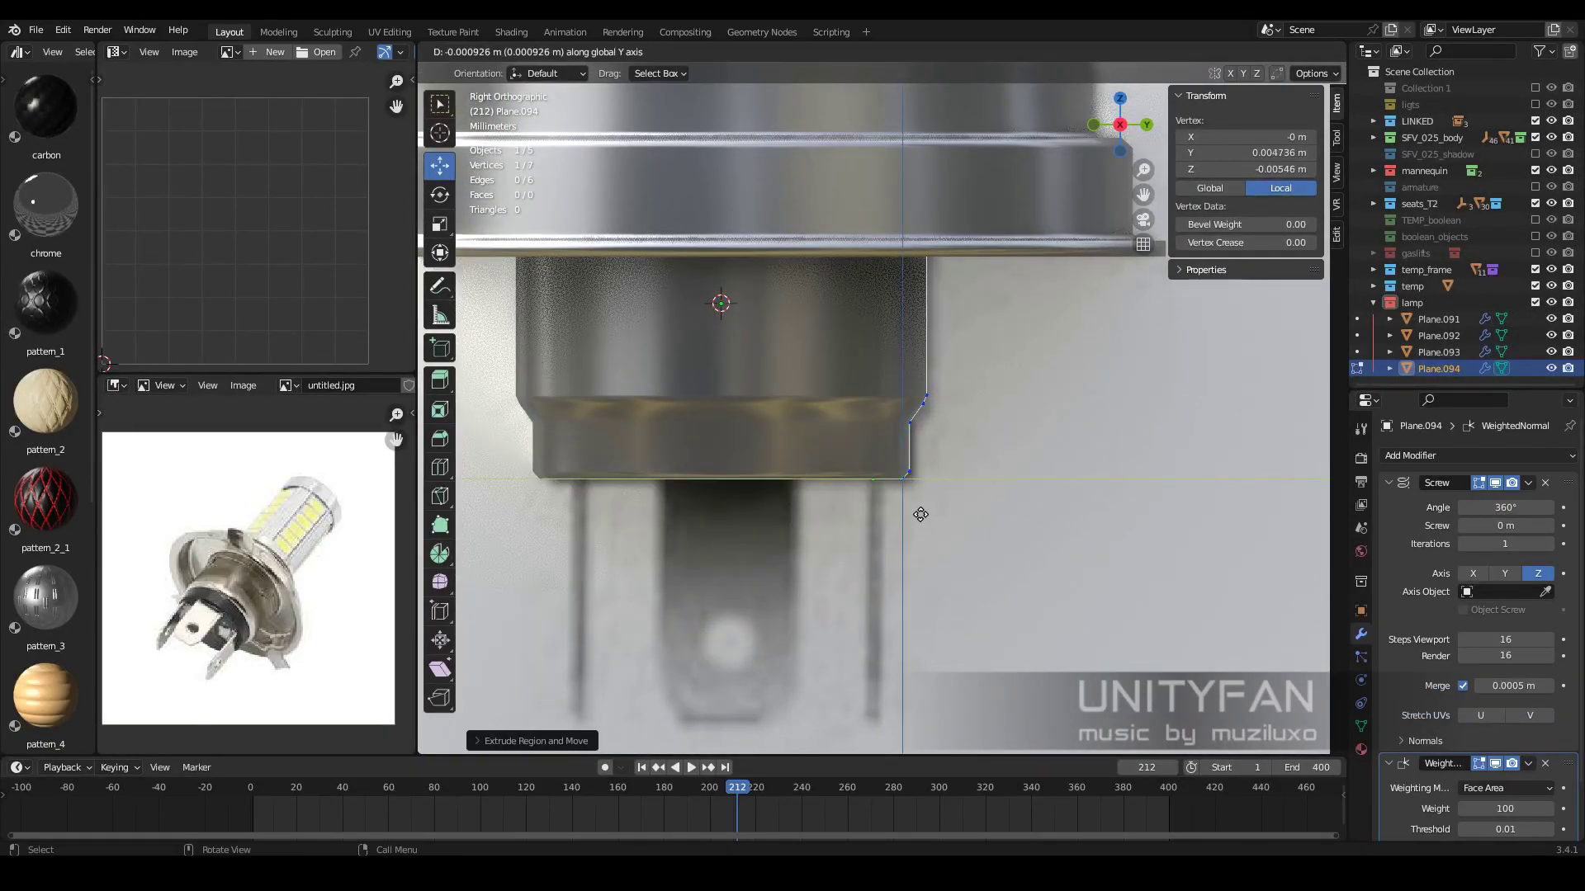
scroll(925, 462, "up", 2)
key("g")
key("y")
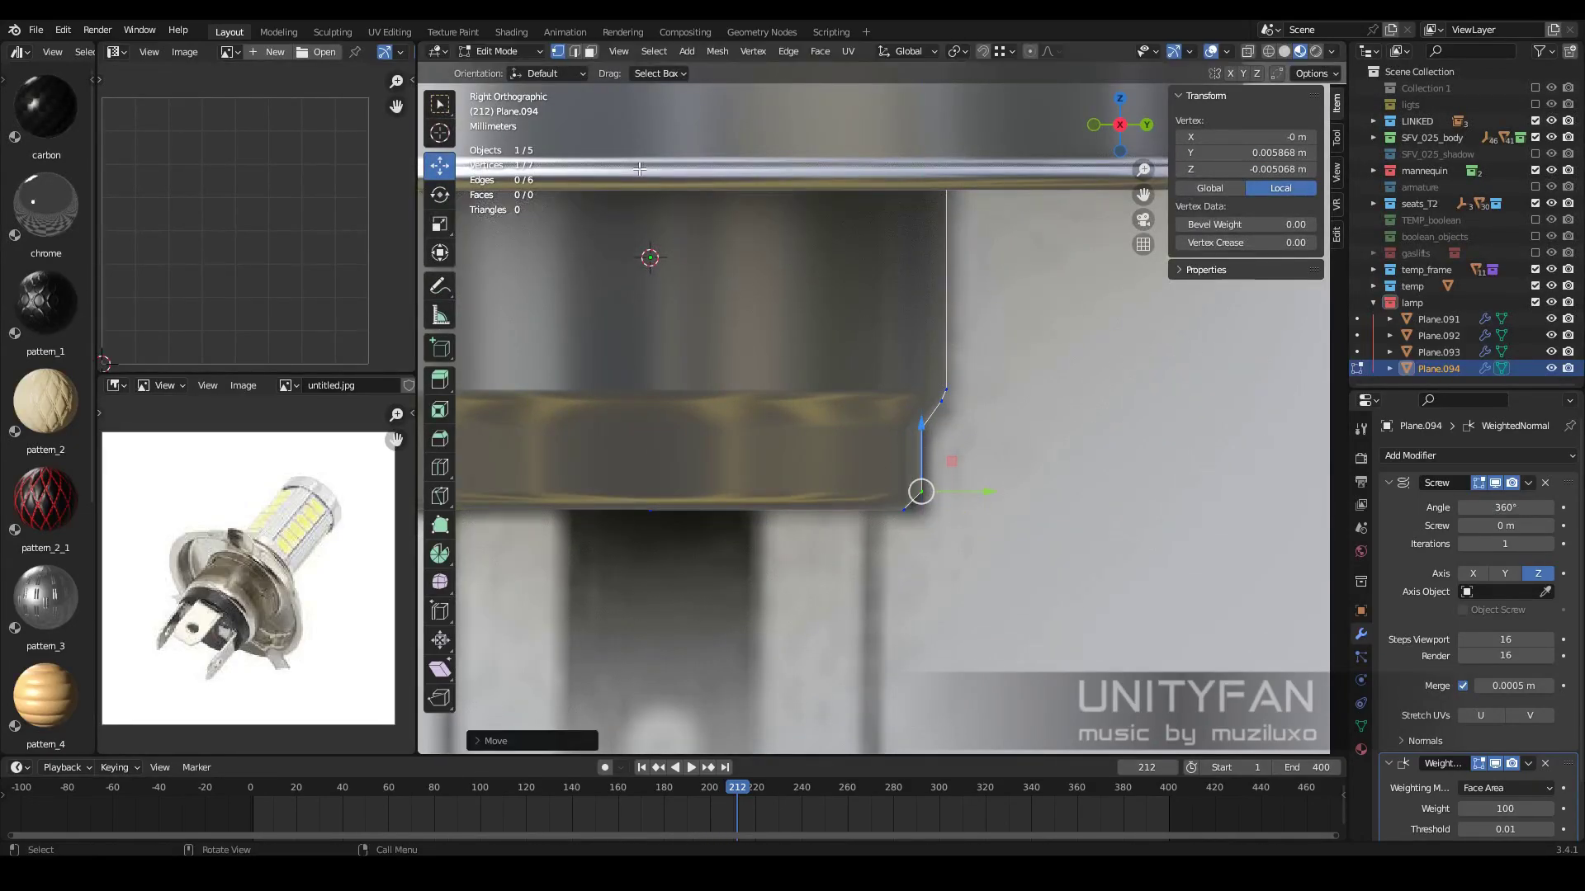
Separate the extended profile into its own ring object, Plane.095, and assign plastic_smooth
key("p")
left_click(877, 507)
key("Tab")
middle_click_drag(877, 507, 789, 437)
left_click(743, 495)
left_click(1361, 749)
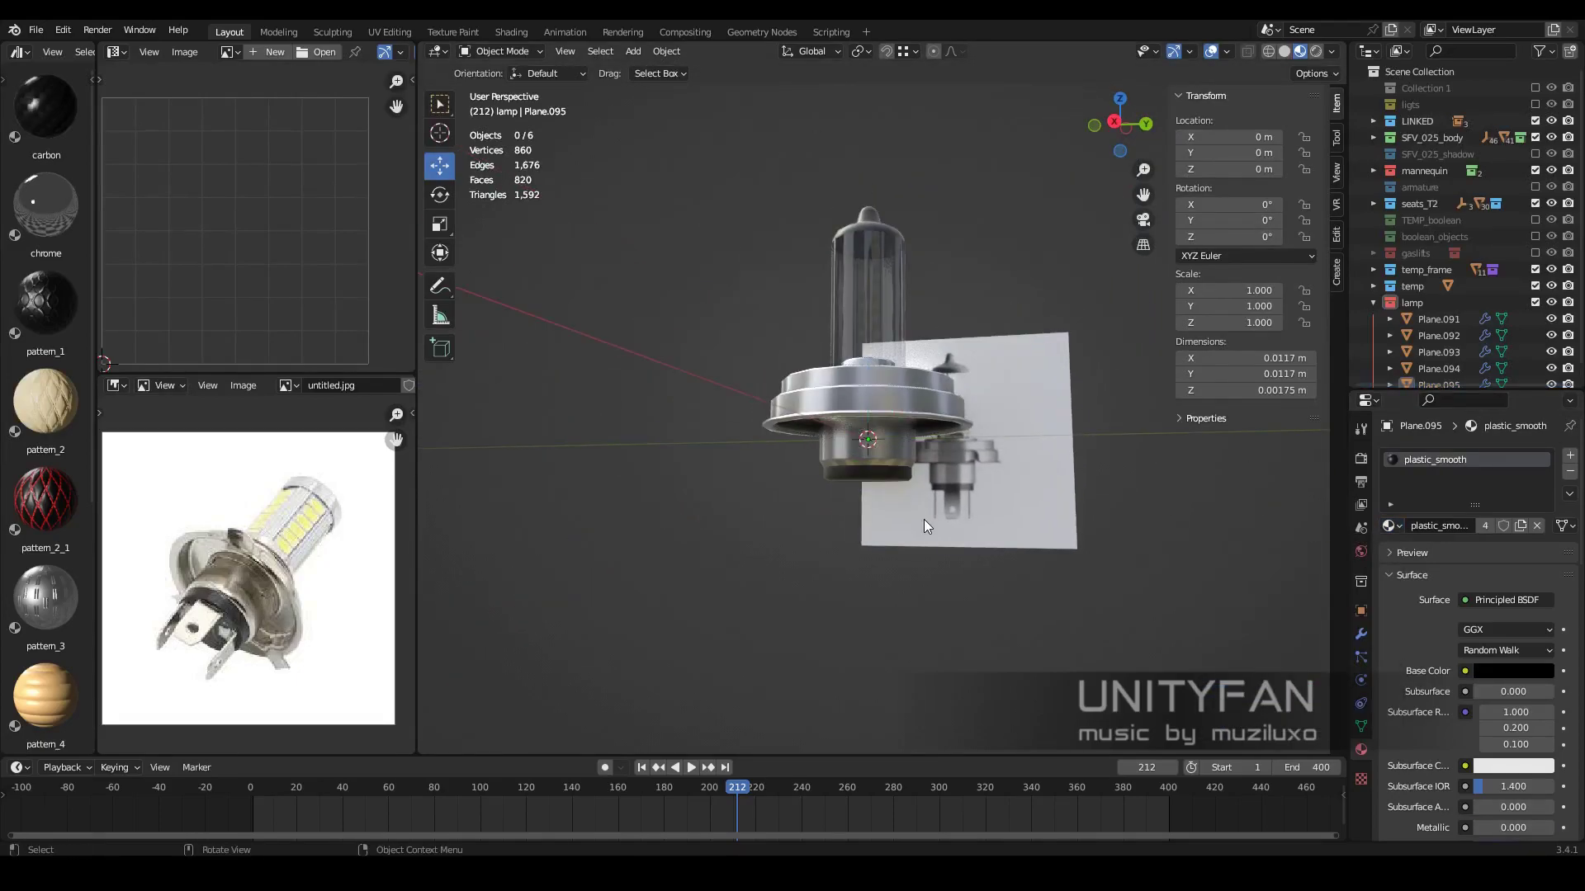
Compare the flange Plane.093 and the new ring Plane.095 in right side view
middle_click_drag(924, 519, 968, 543)
left_click(968, 543)
mouse_move(838, 569)
middle_mouse_down()
mouse_move(1046, 599)
mouse_move(1008, 508)
middle_mouse_up()
left_click(905, 523)
key("KP_3")
scroll(906, 531, "up", 2)
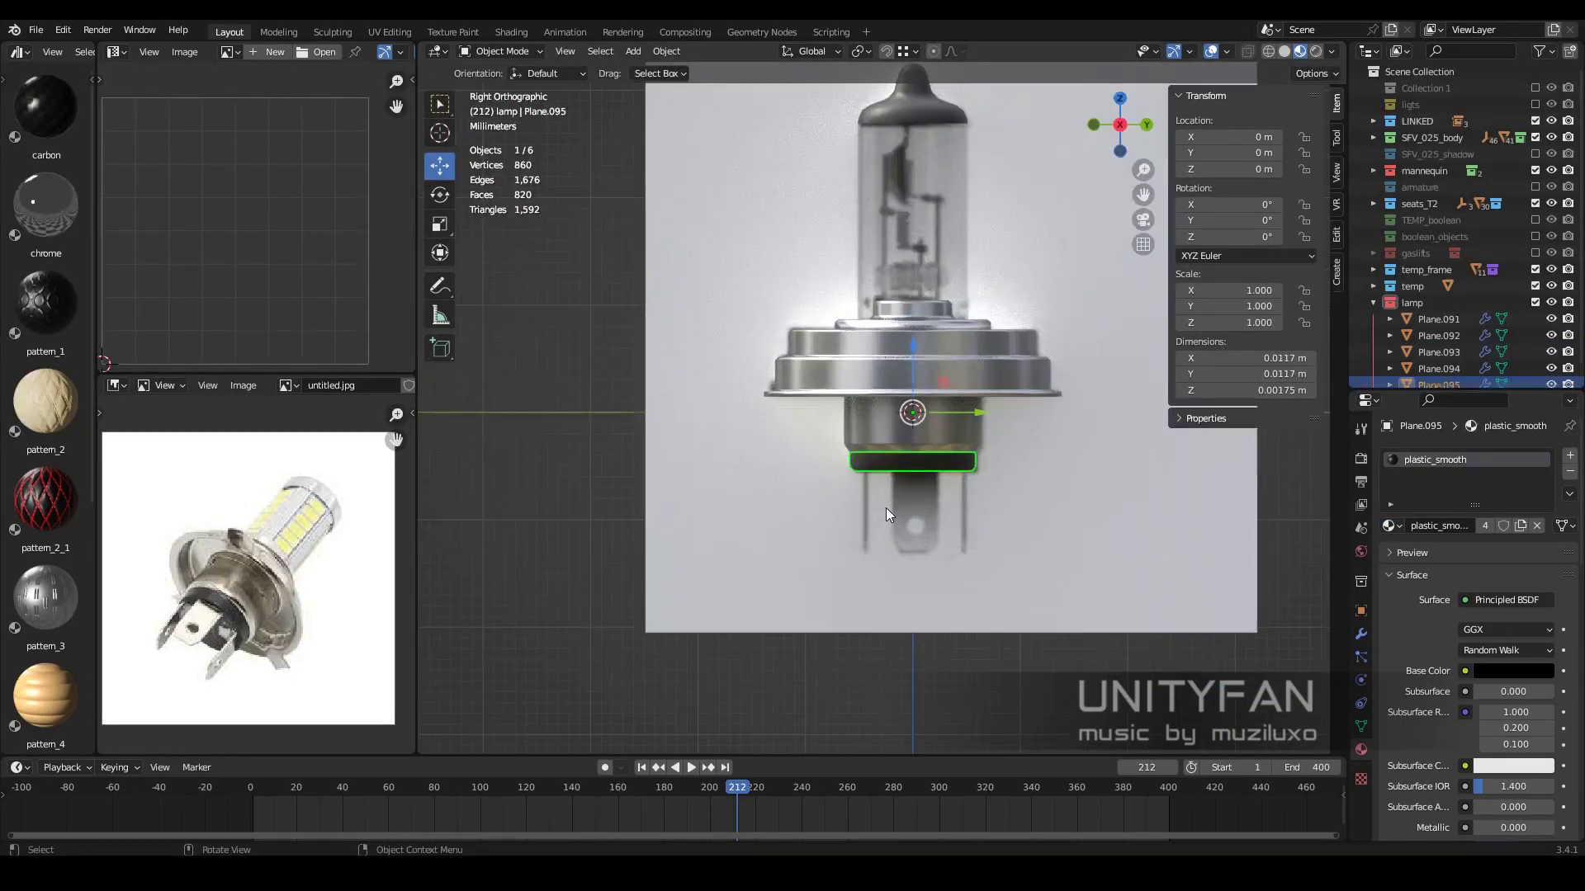
scroll(884, 507, "up", 2)
scroll(958, 513, "down", 1)
key("shift+a")
Add a plane, scale it down, apply its scale, and place it under the bulb base
left_click(1012, 478)
key("s")
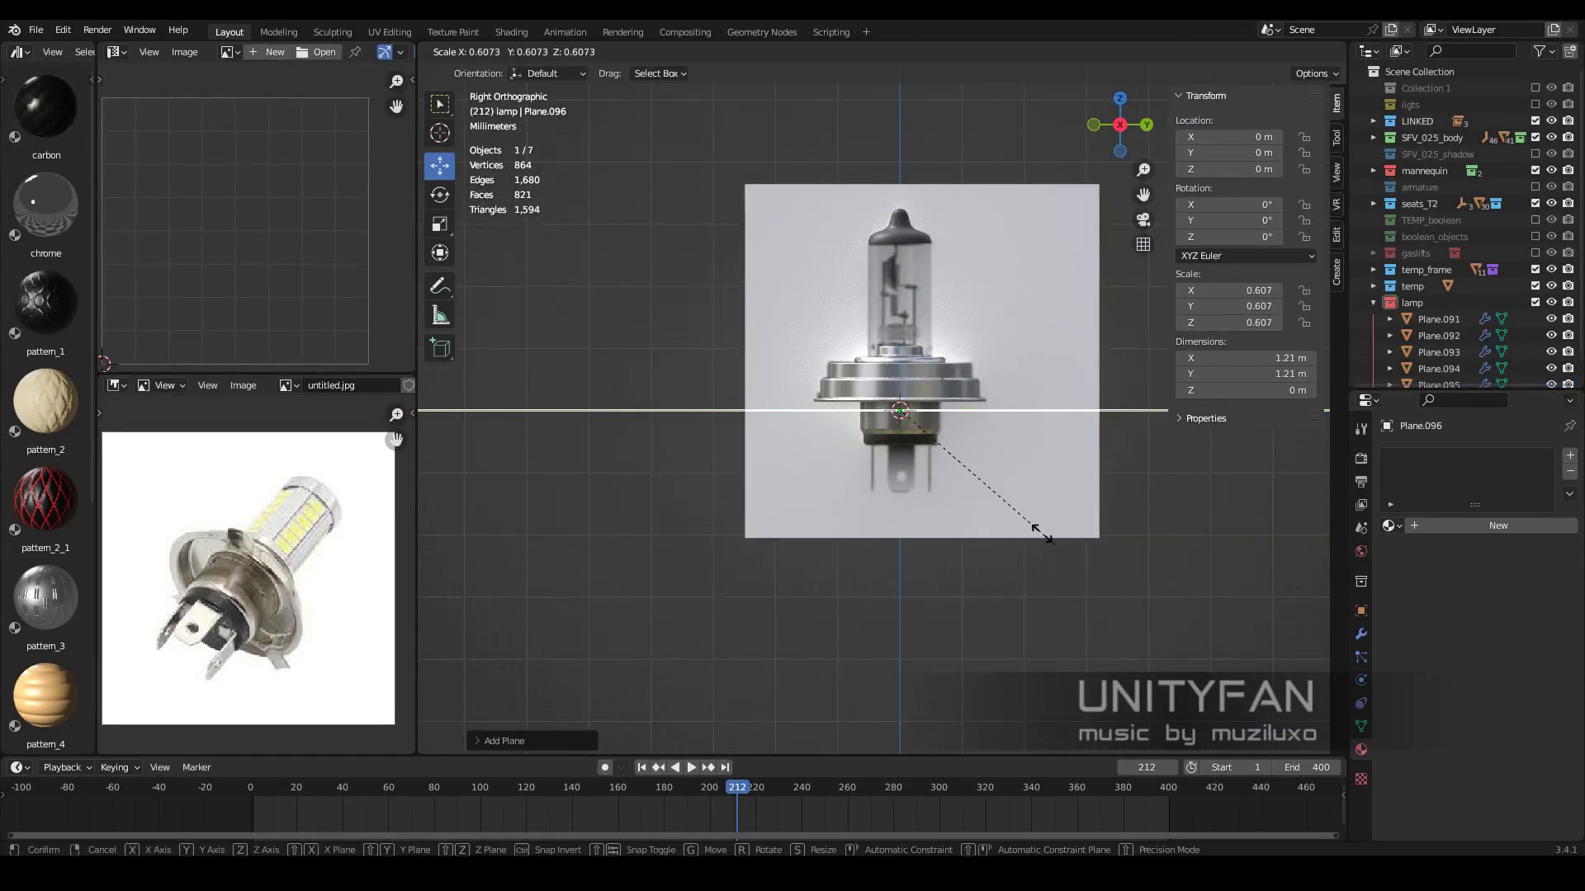
left_click(979, 487)
scroll(1059, 558, "up", 3)
key("ctrl+a")
left_click(933, 381)
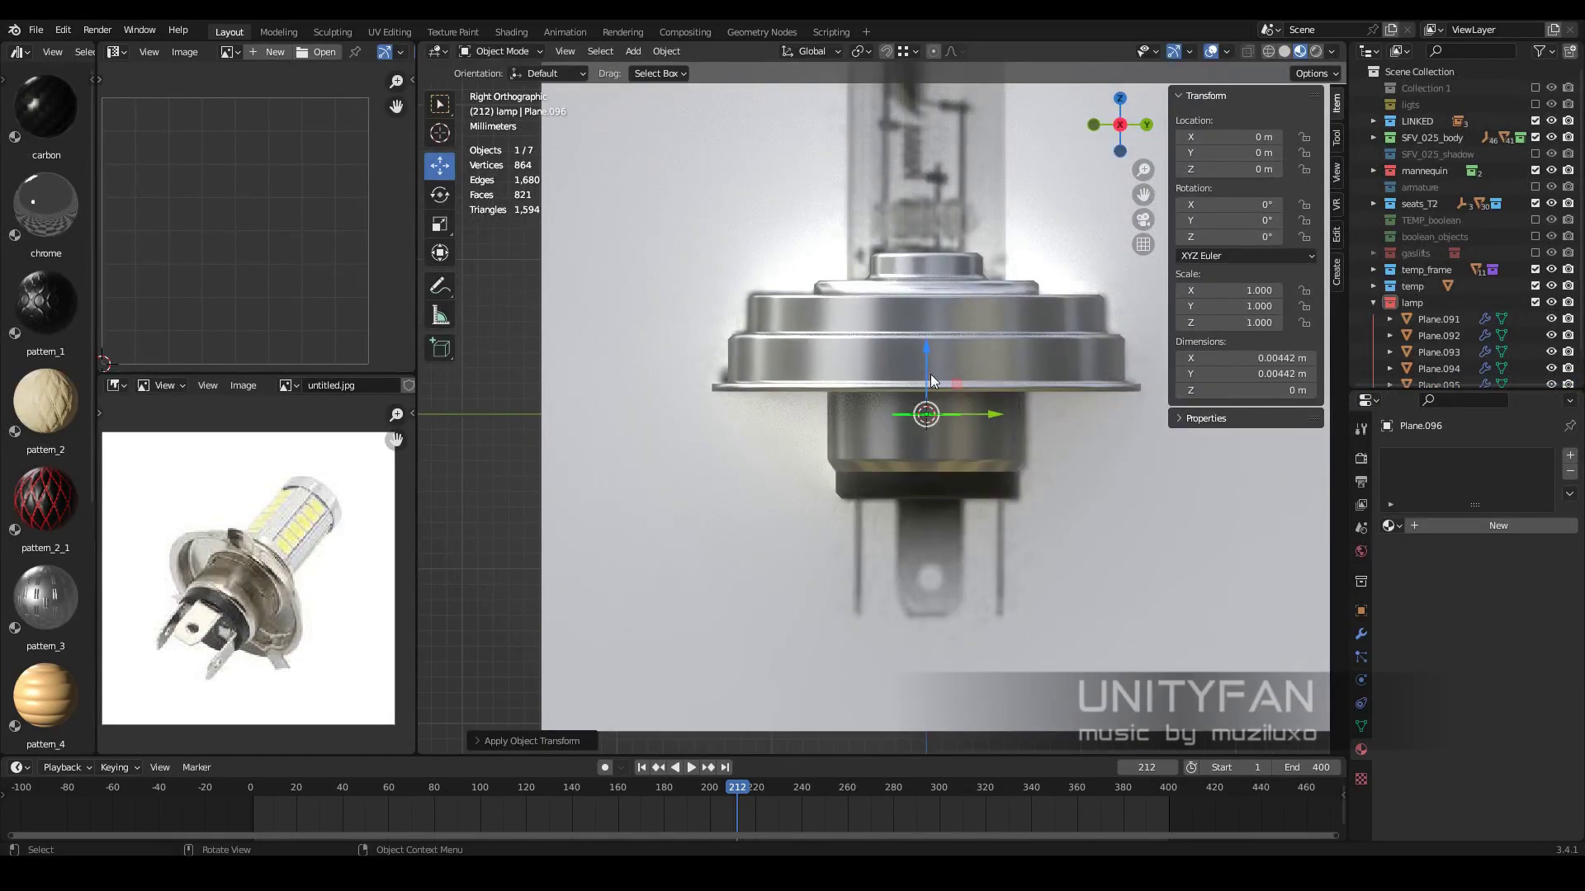
left_click(929, 452)
mouse_move(929, 452)
middle_mouse_down()
mouse_move(941, 524)
mouse_move(770, 428)
middle_mouse_up()
Give the plate a Solidify modifier with 0.0005 m thickness
left_click(1361, 633)
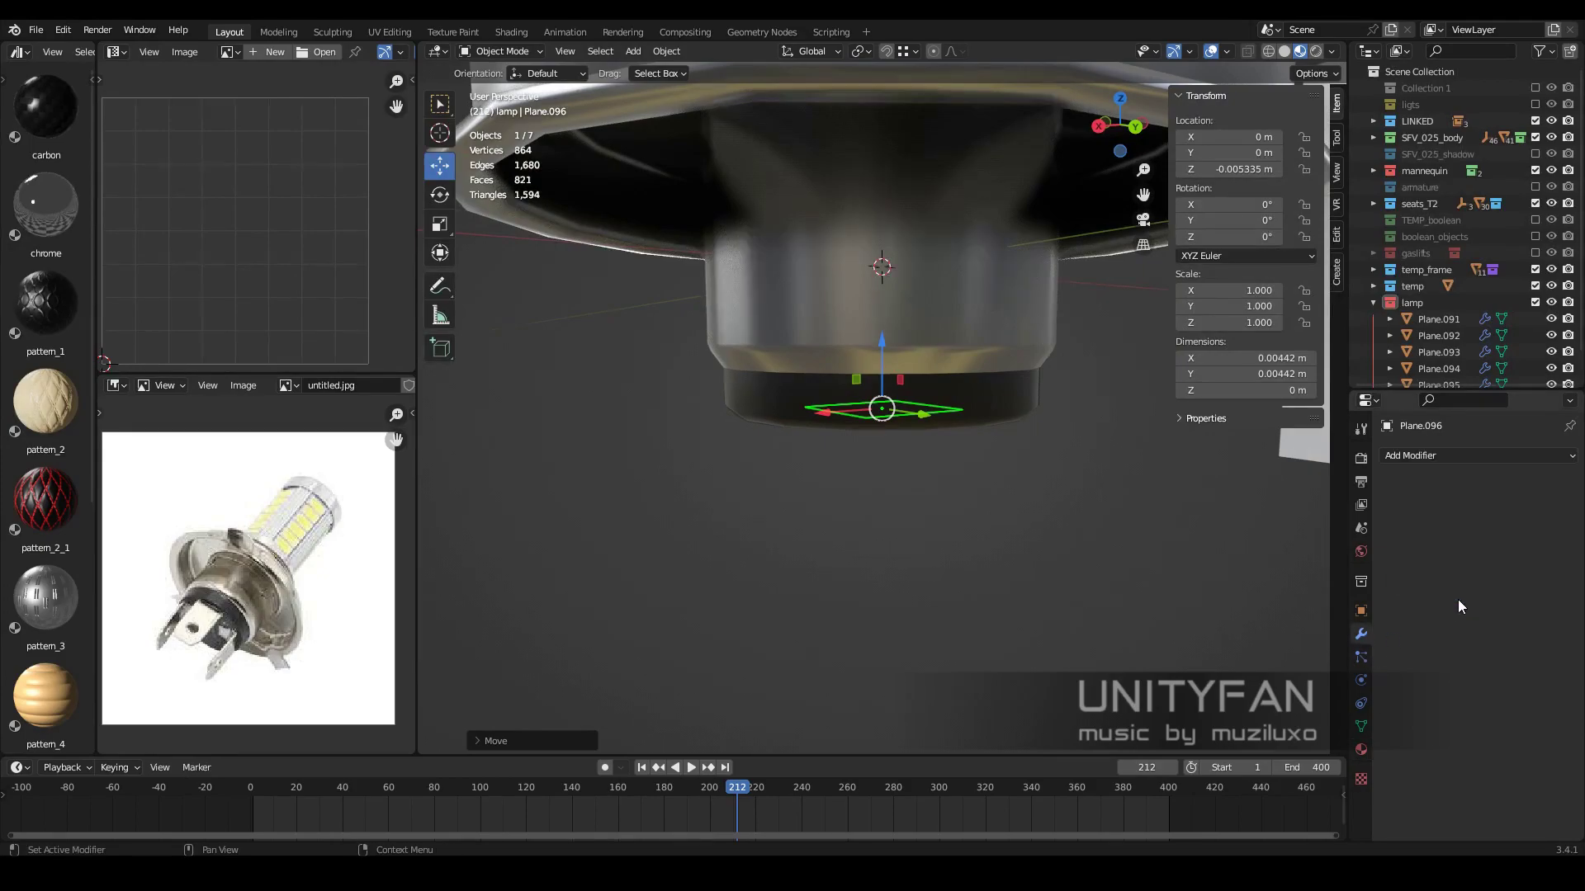
key("Tab")
key("Tab")
left_click(1477, 456)
left_click(1222, 744)
left_click(1494, 528)
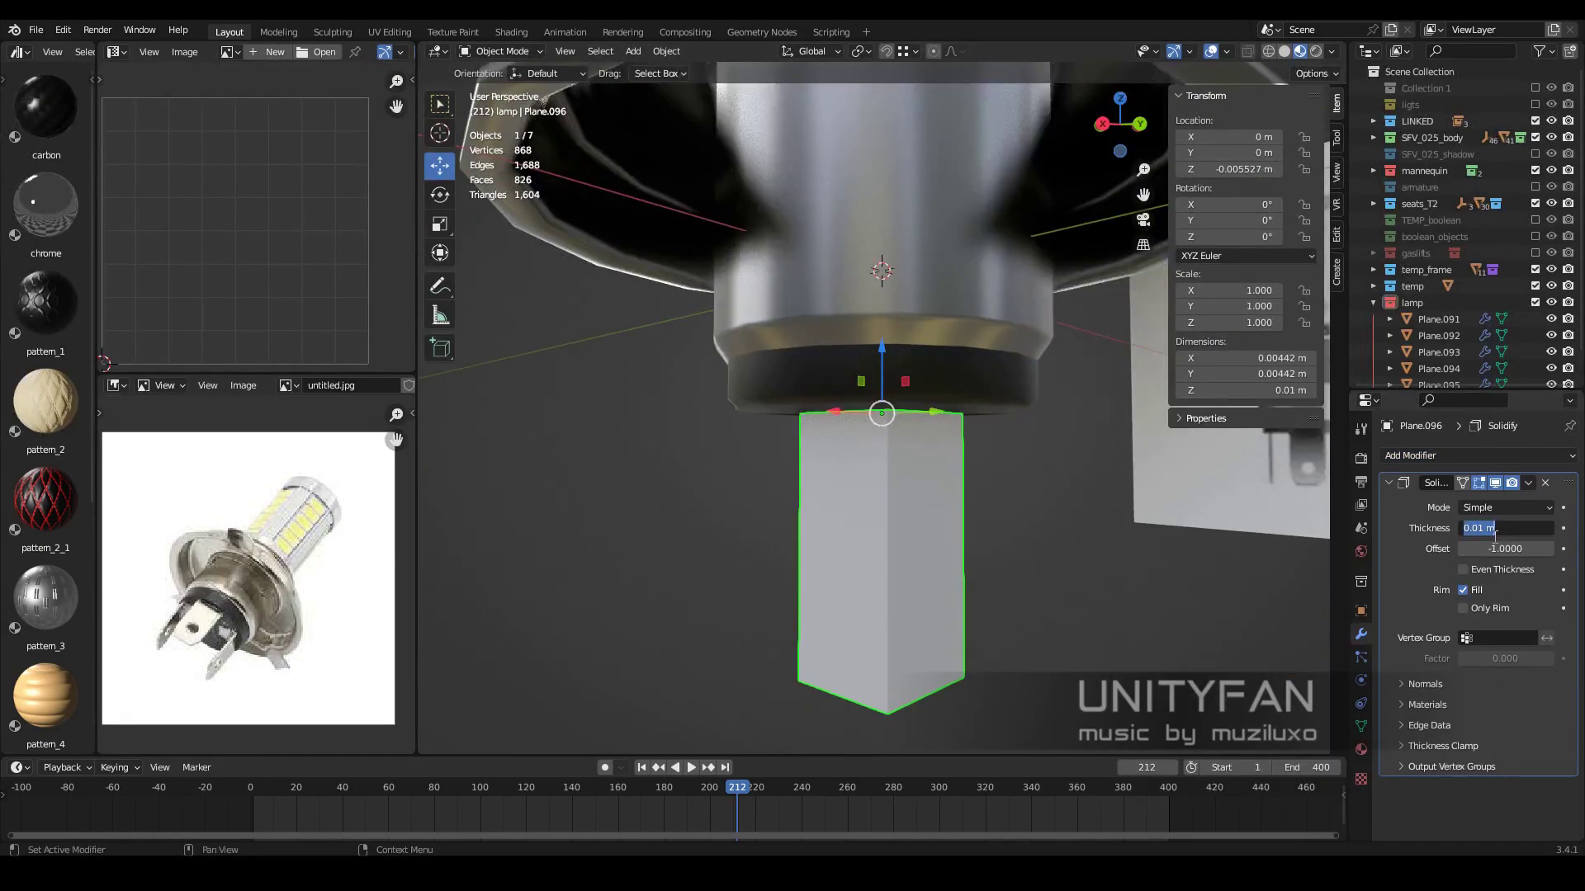
type("05")
key("Return")
Assign the metal_1 material to the plate and check it from the right side
middle_click_drag(1008, 517, 1044, 530)
left_click(1360, 749)
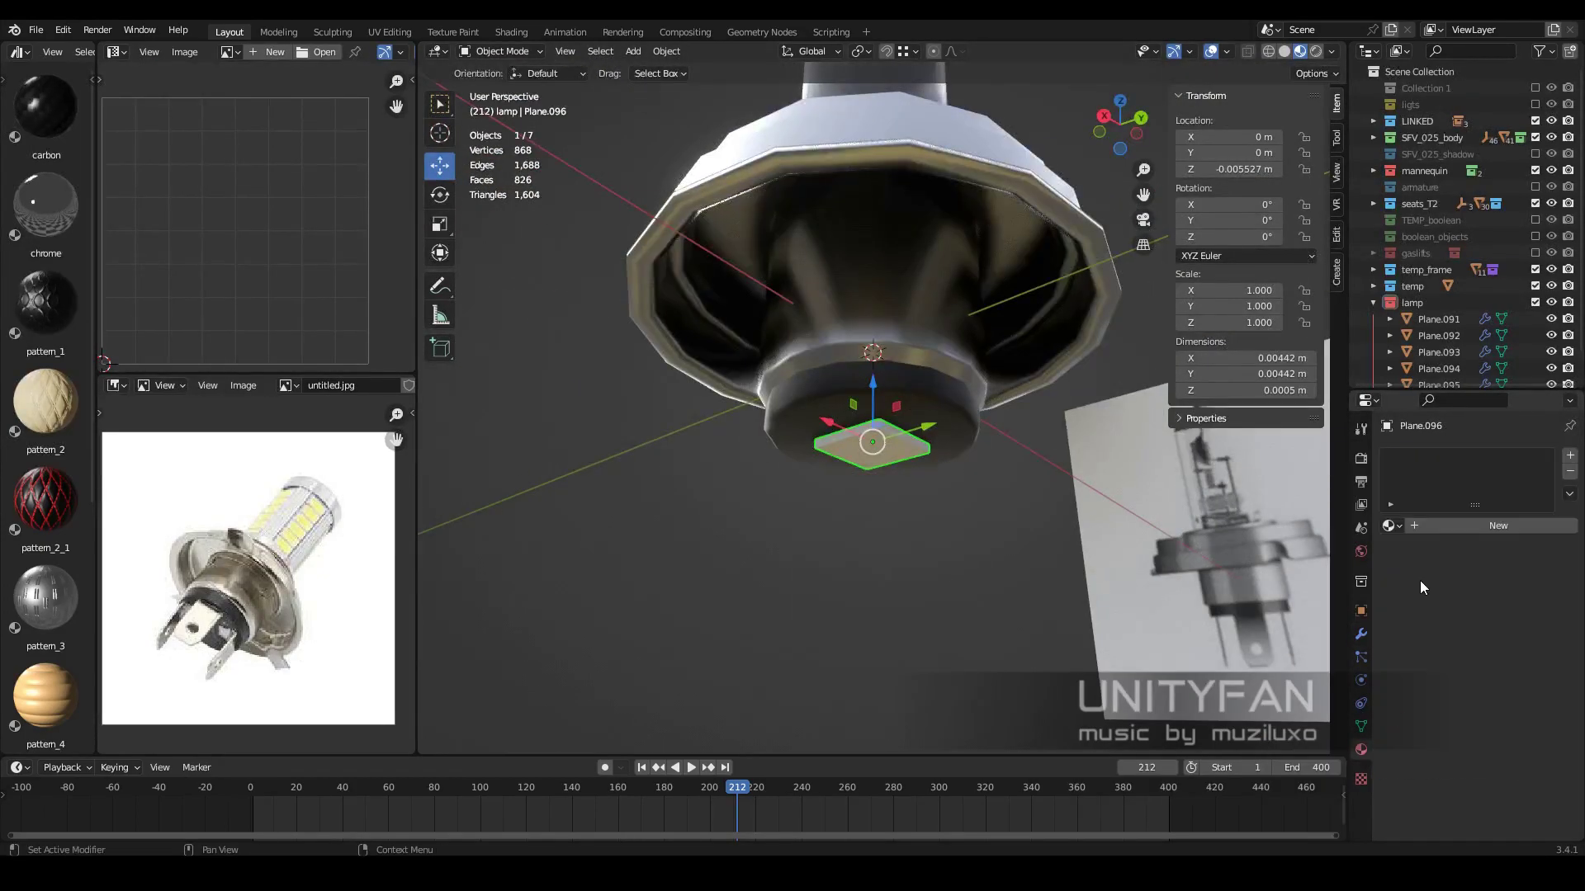
left_click(1243, 660)
scroll(940, 479, "down", 5)
mouse_move(941, 479)
middle_mouse_down()
mouse_move(998, 629)
mouse_move(1002, 528)
middle_mouse_up()
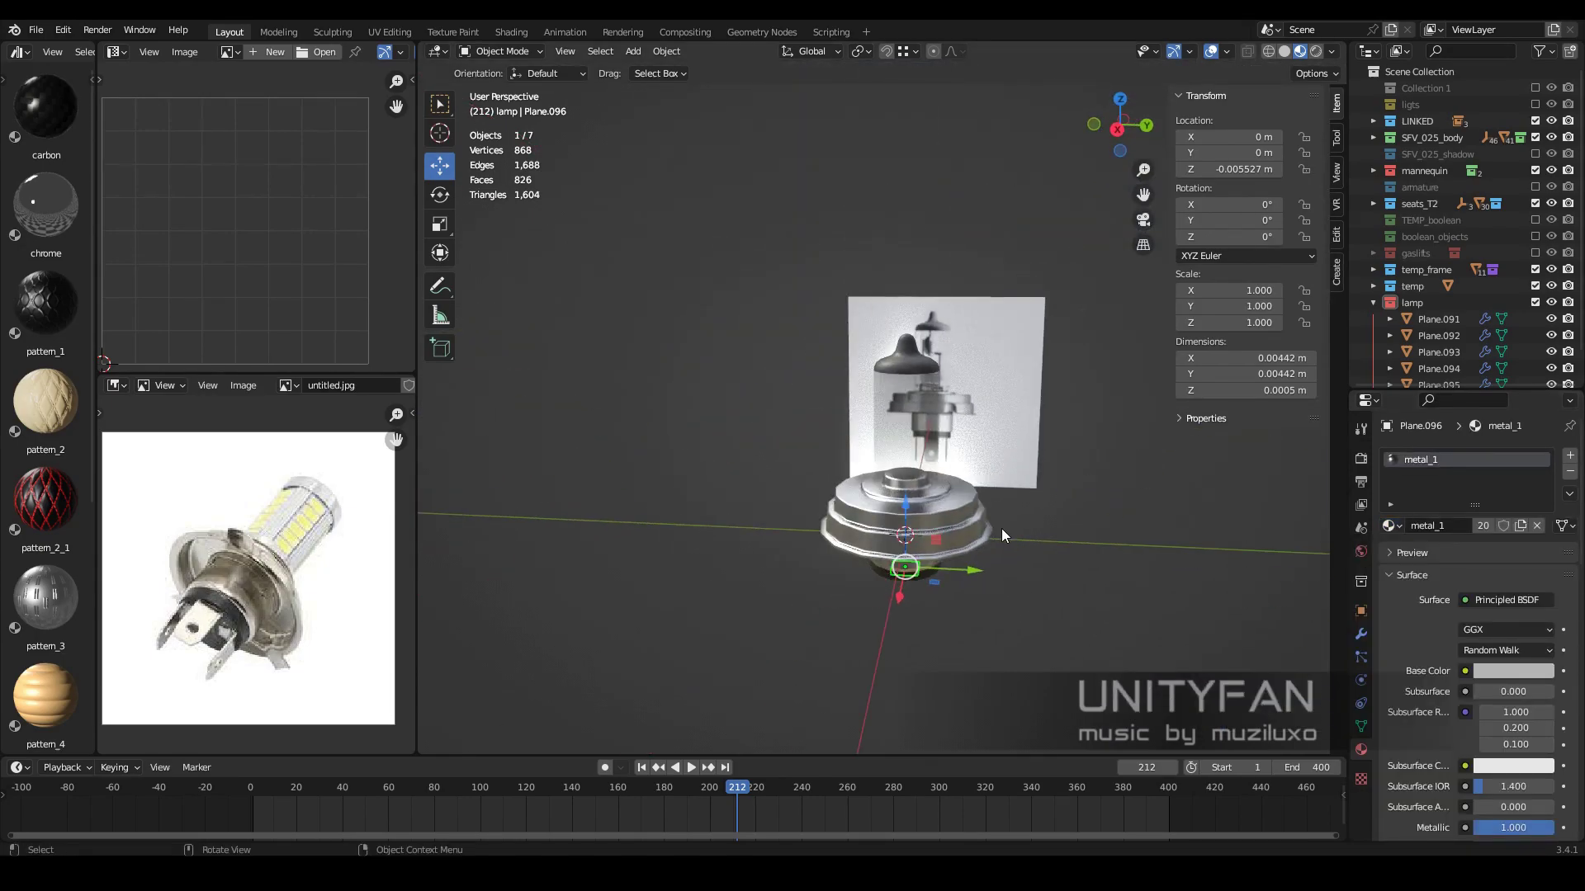
key("KP_3")
scroll(984, 430, "up", 5)
scroll(984, 438, "up", 3)
left_click(1008, 487, "alt")
Nudge the top vertex of the glass bulb Plane.091's tip
key("Tab")
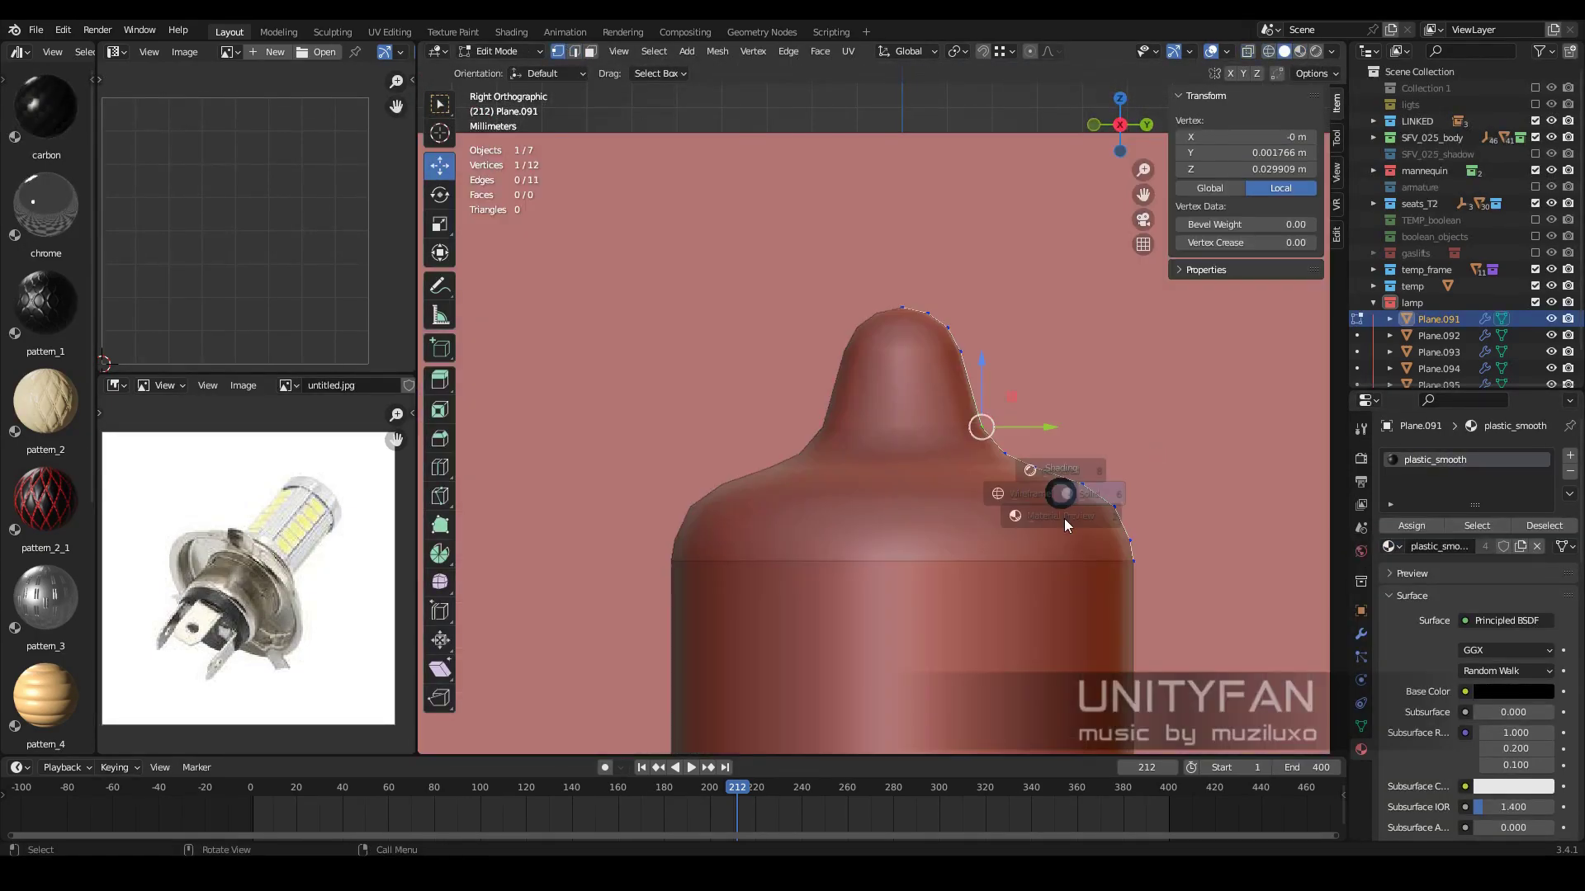
left_click(983, 391)
left_click(914, 315)
scroll(957, 363, "up", 2)
middle_click_drag(990, 323, 924, 426, "shift")
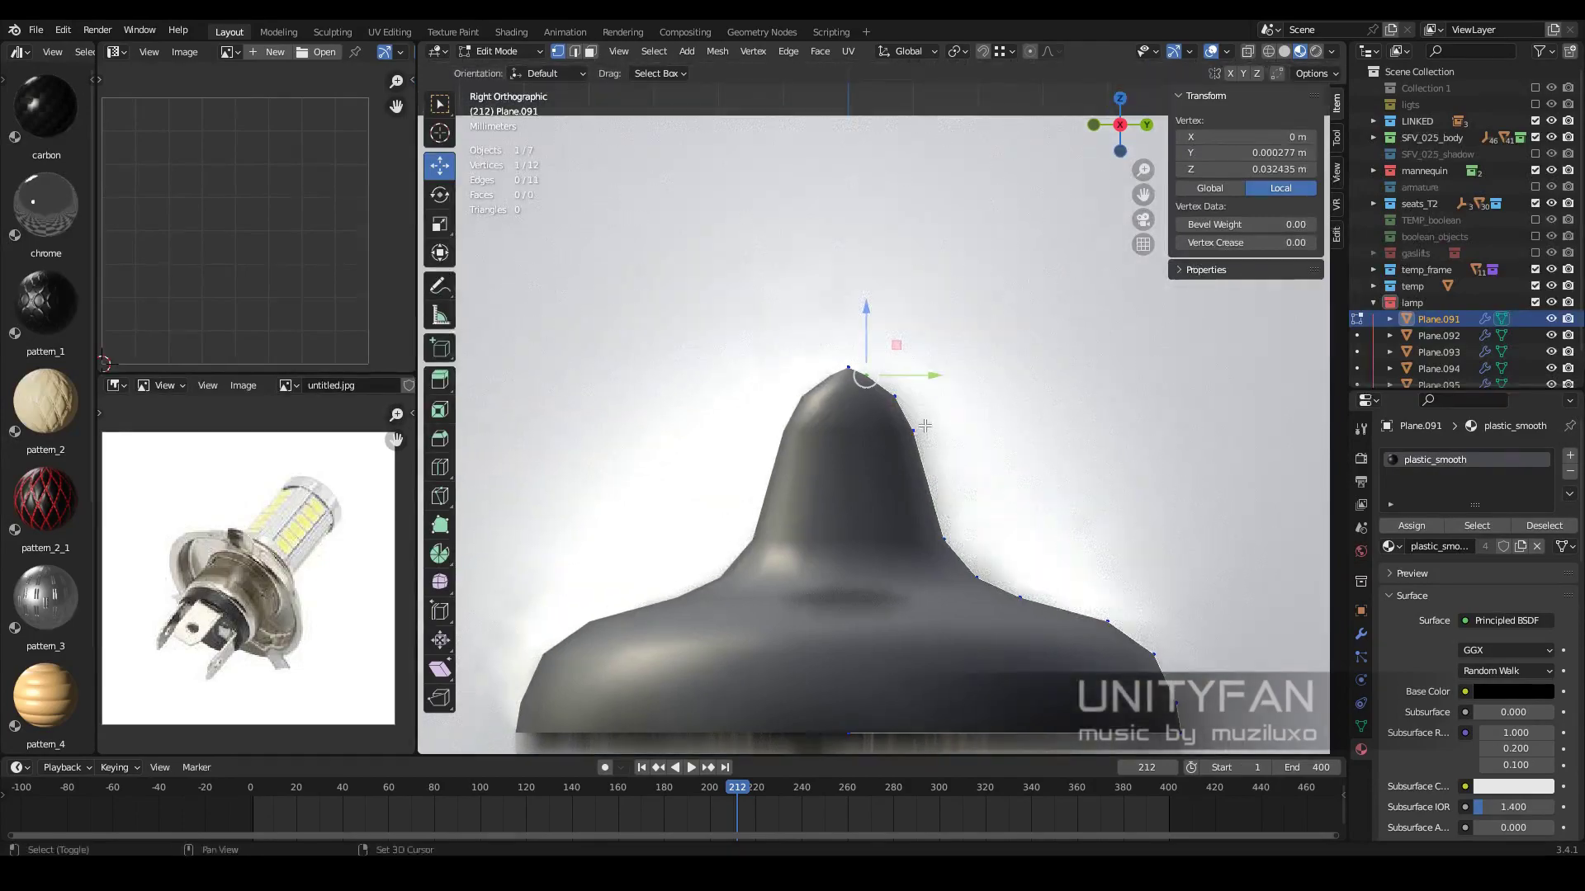
key("Tab")
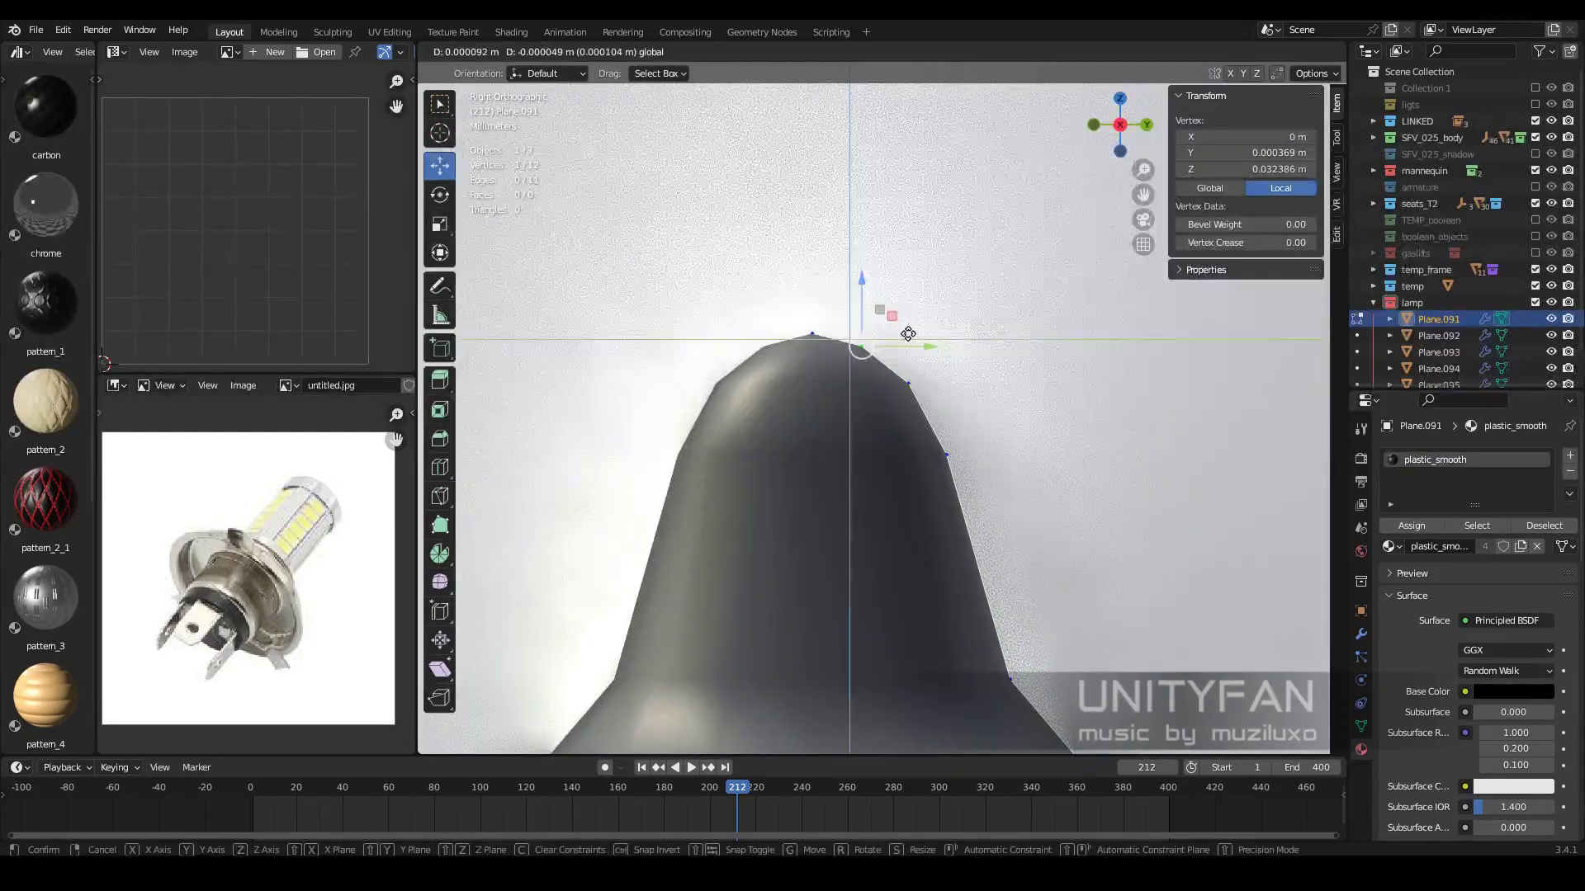
scroll(866, 429, "down", 3)
scroll(862, 495, "down", 4)
Delete faces of Plane.096 in face select mode, leaving only a corner piece
left_click(837, 527)
key("Tab")
middle_click_drag(837, 528, 825, 462)
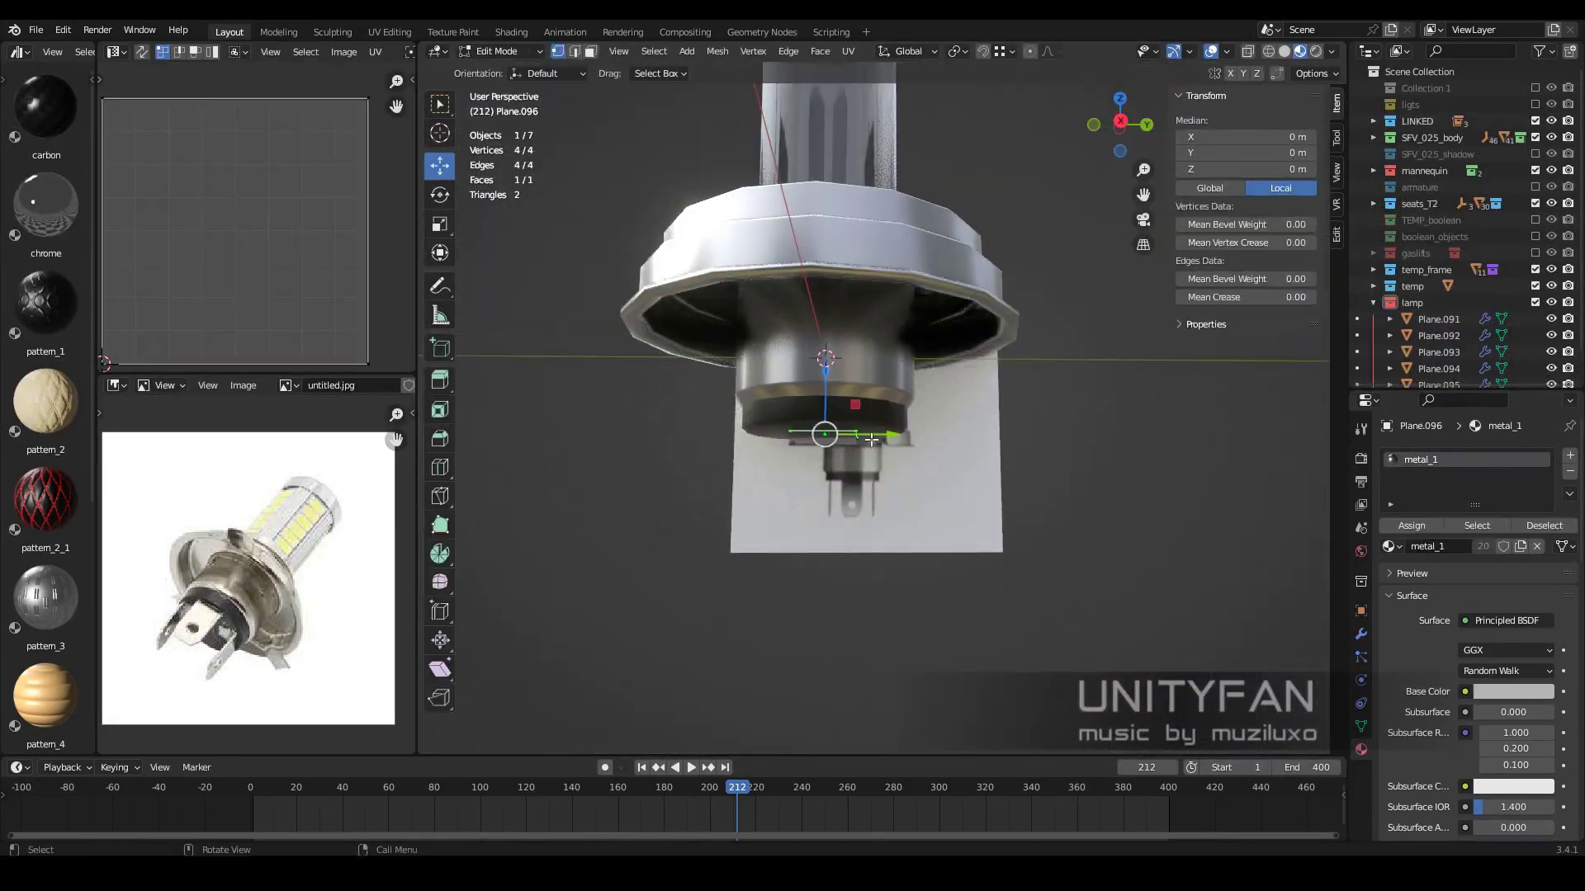
scroll(825, 462, "up", 3)
key("shift+z")
left_click(590, 51)
key("x")
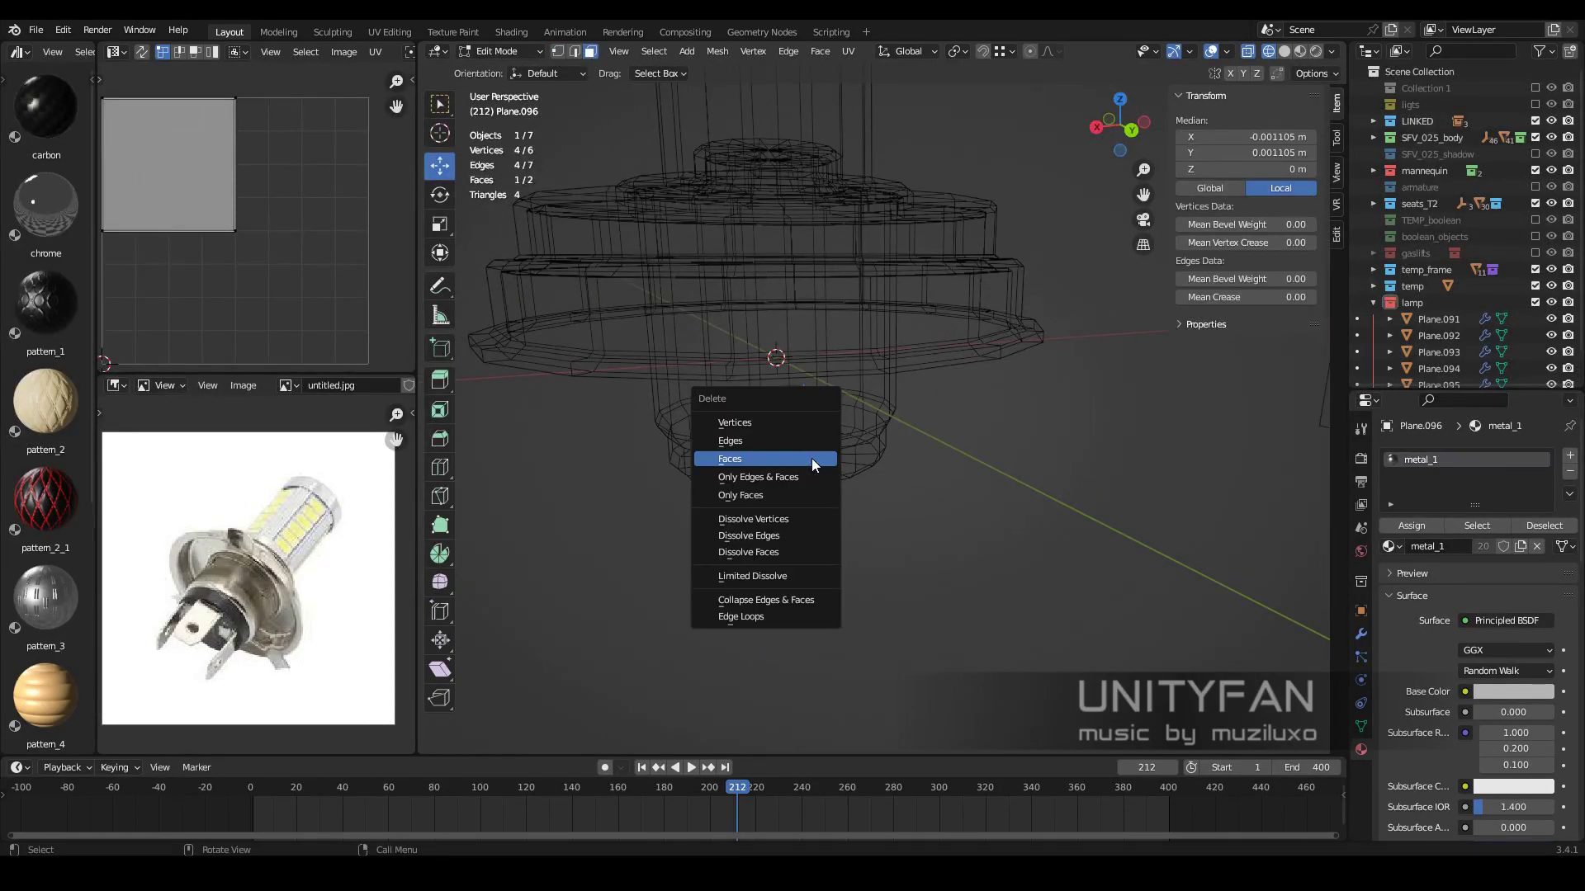
left_click(797, 596)
mouse_move(797, 596)
middle_mouse_down()
mouse_move(831, 479)
mouse_move(743, 512)
middle_mouse_up()
Move the remaining plate corner into position and return to object mode in side view
key("g")
left_click(706, 525)
key("shift+z")
key("Tab")
key("KP_3")
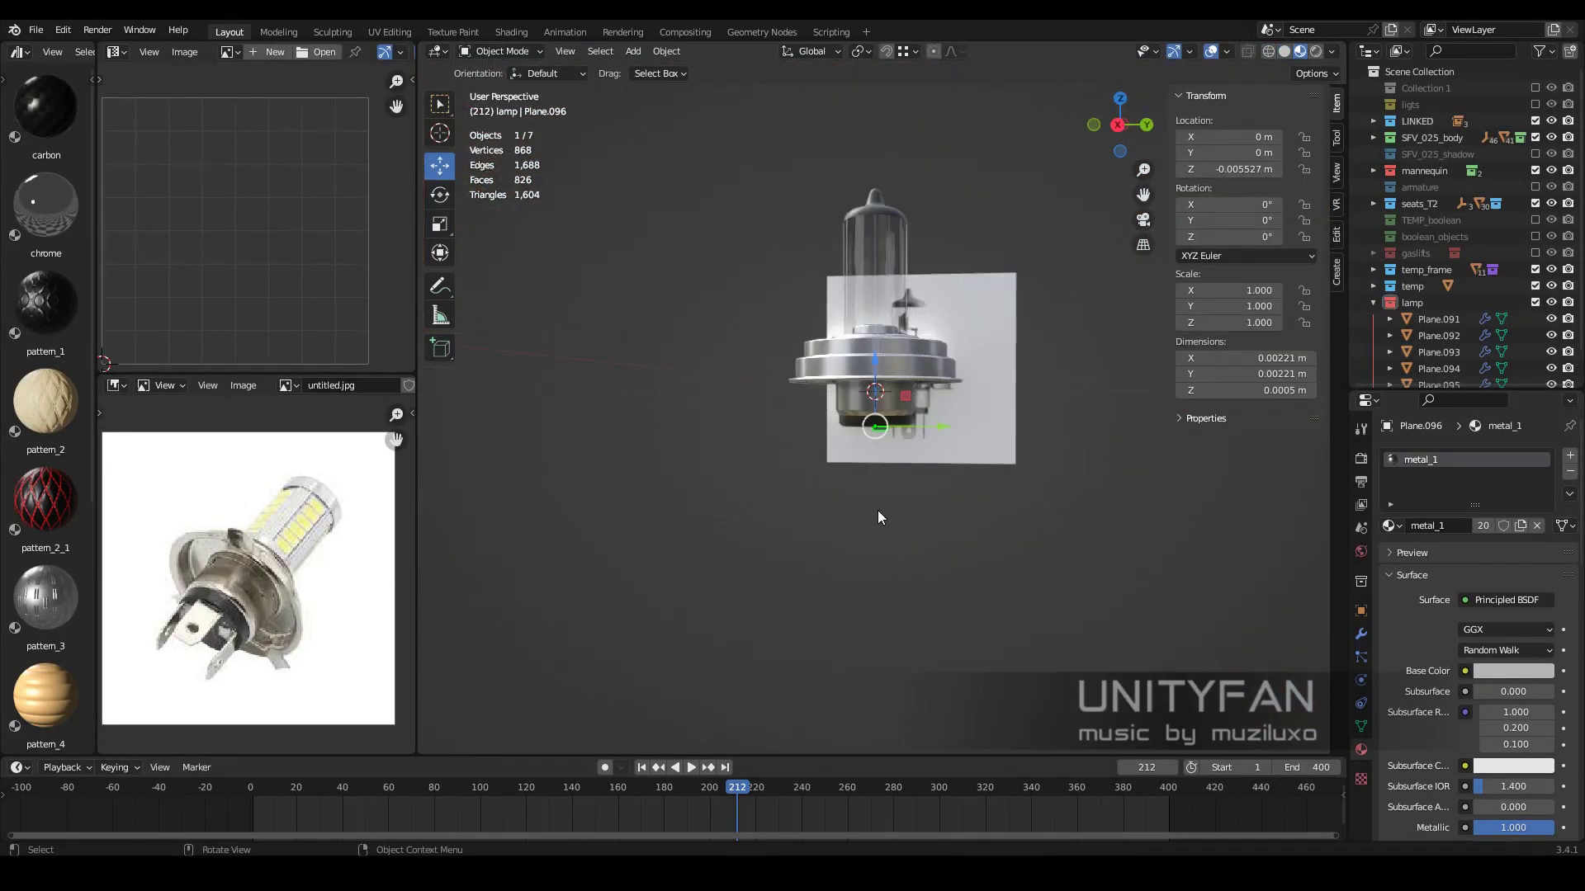
scroll(878, 510, "up", 2)
scroll(884, 580, "up", 2)
scroll(895, 500, "up", 1)
Add a Mirror modifier to the plate, mirroring along the Y axis
left_click(1361, 633)
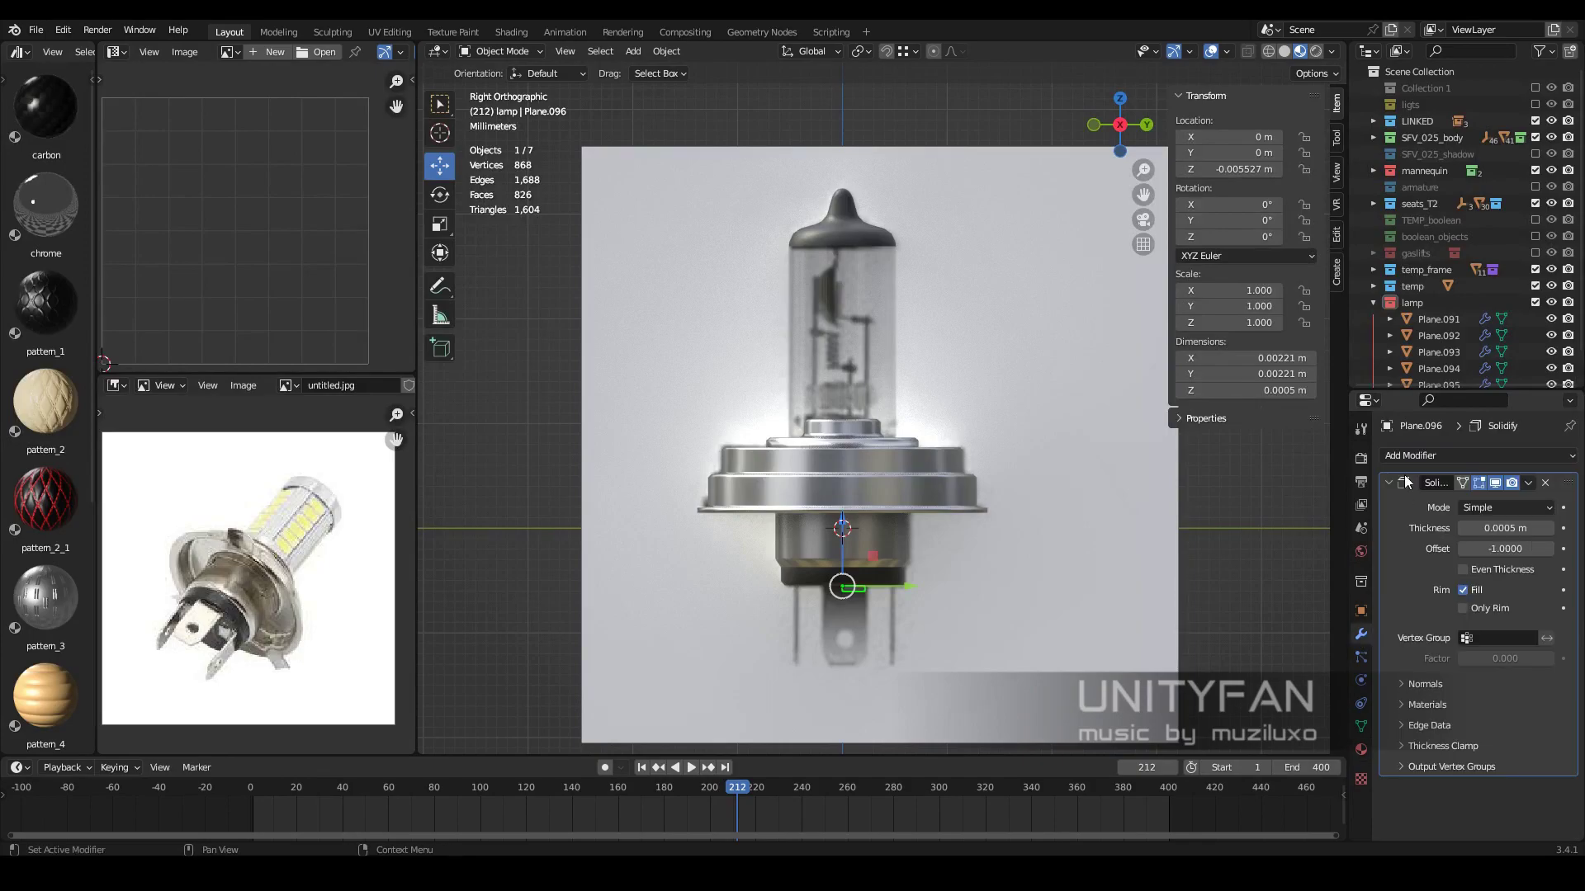
left_click(1477, 456)
left_click(1246, 647)
left_click(1504, 514)
middle_click_drag(842, 578, 859, 599)
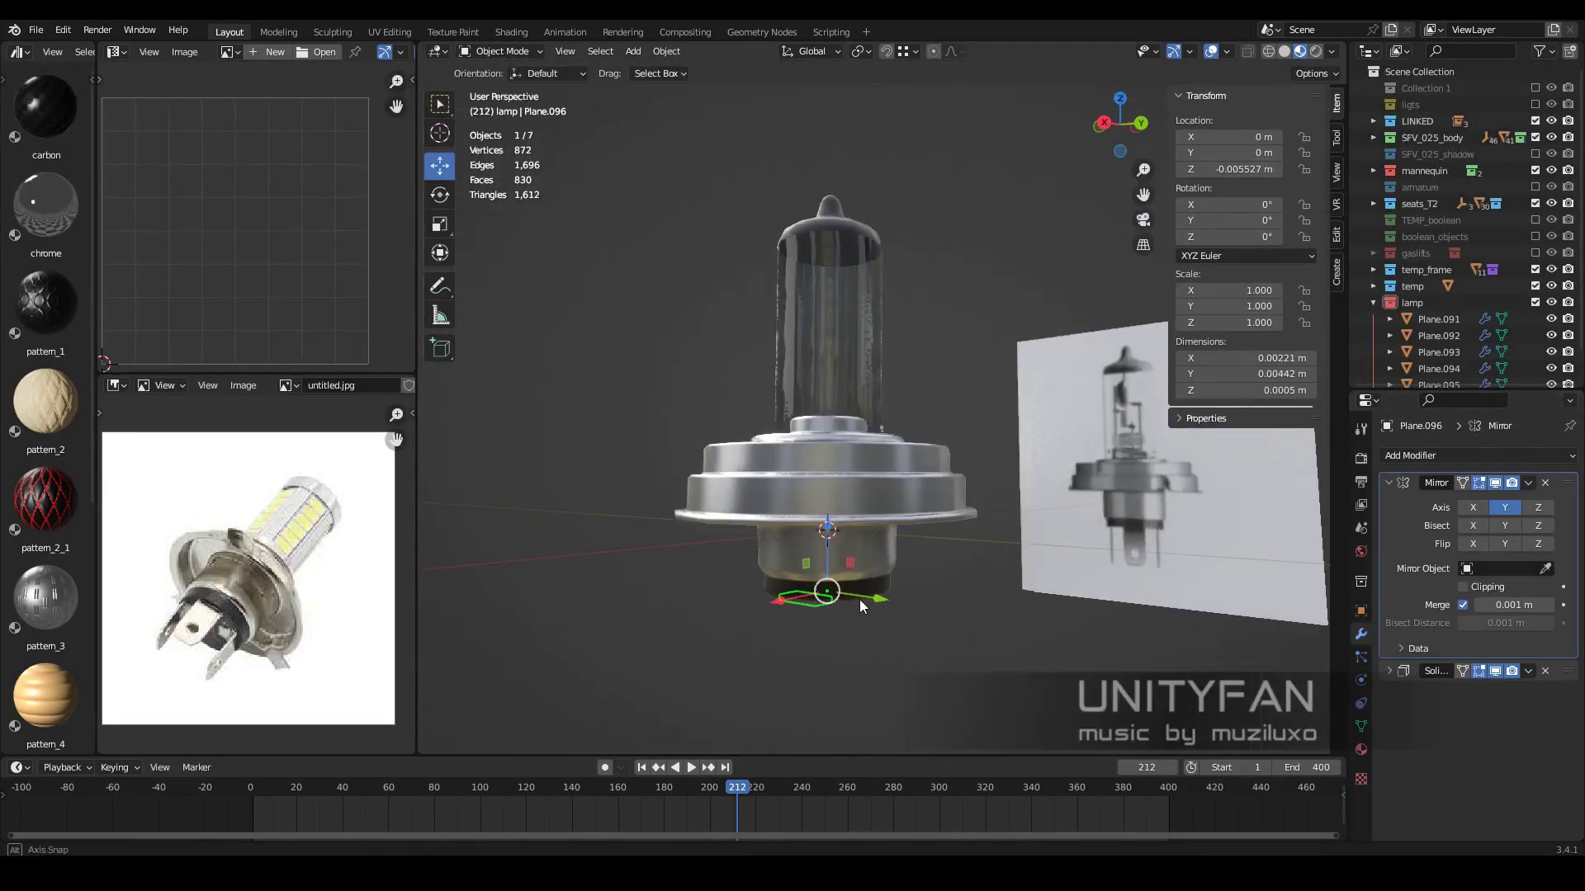
scroll(859, 599, "up", 3)
scroll(875, 499, "up", 2)
key("Tab")
key("shift+z")
Extrude the base plate's outer edge outward and down into a terminal tab below the base
key("KP_1")
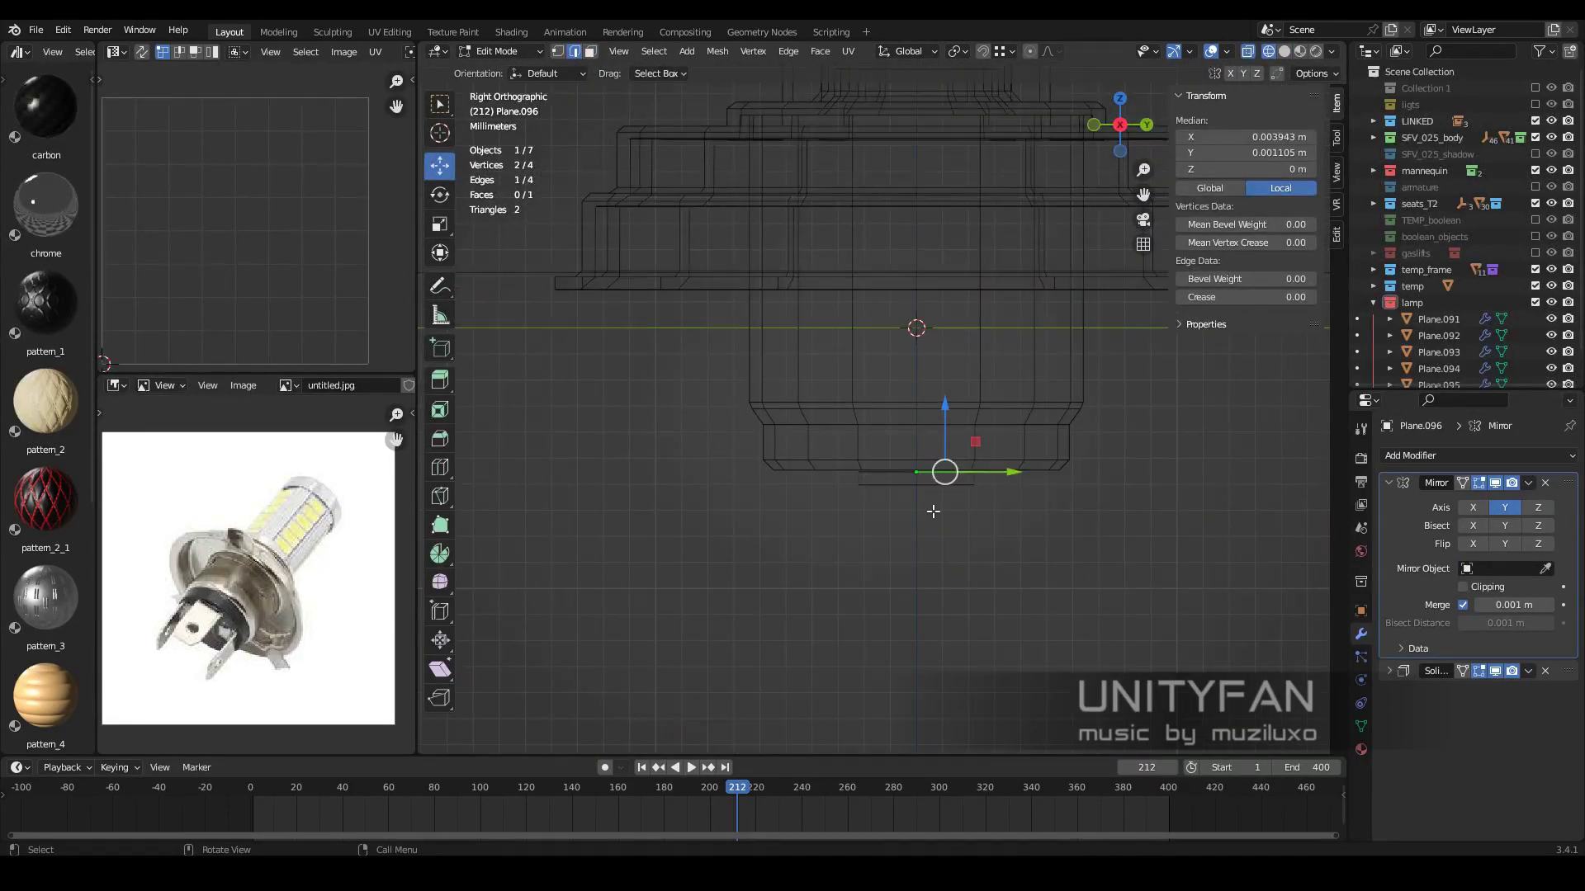
scroll(937, 505, "up", 3)
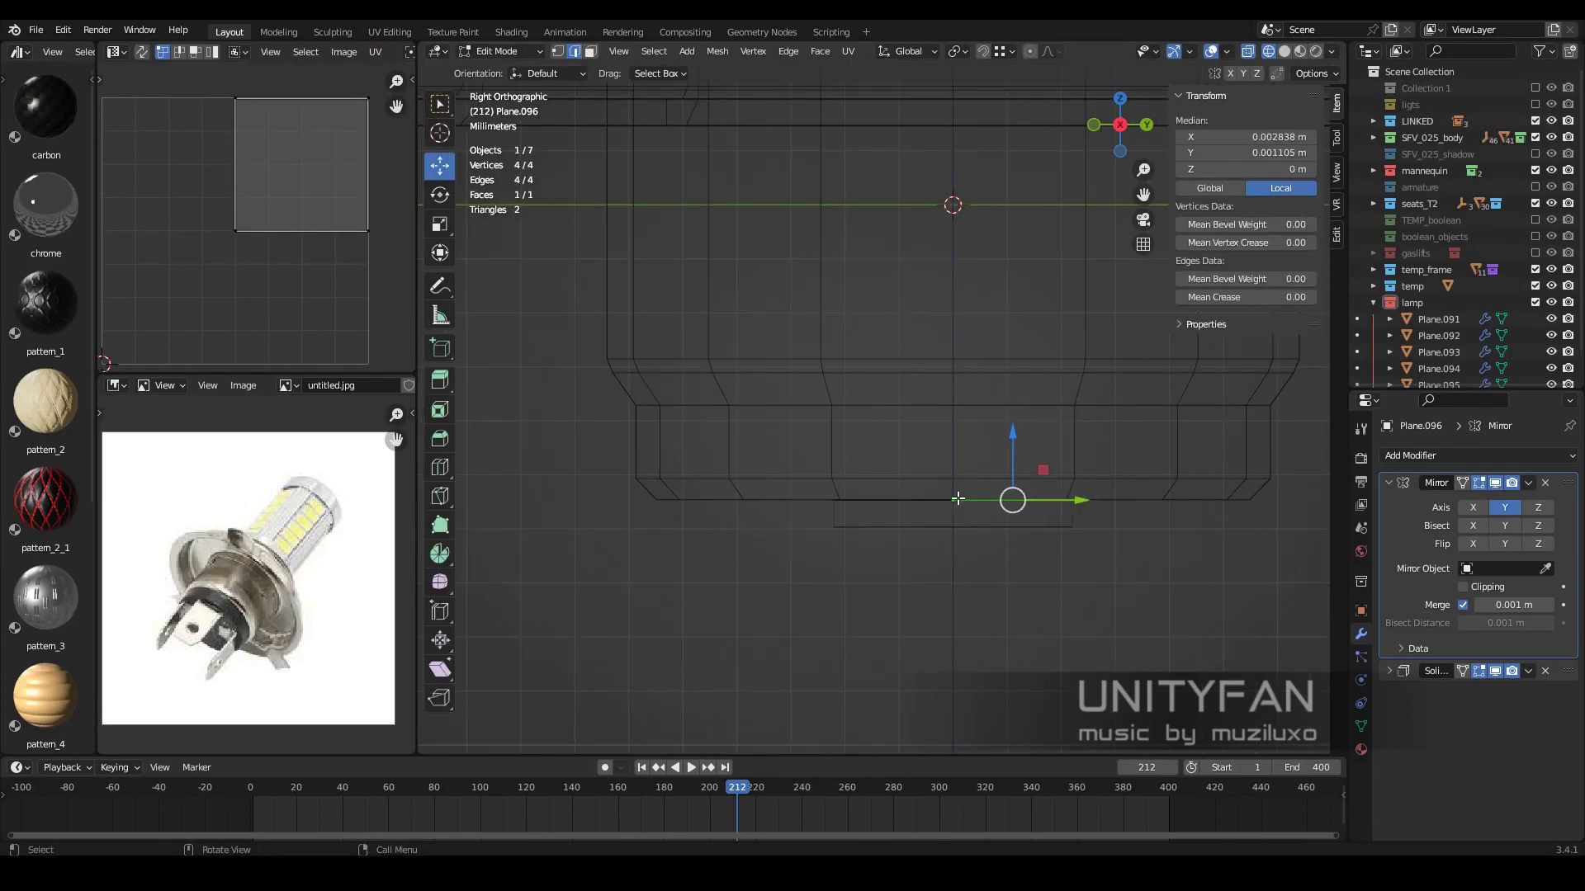
middle_click_drag(949, 568, 924, 495)
left_click(916, 470)
key("KP_1")
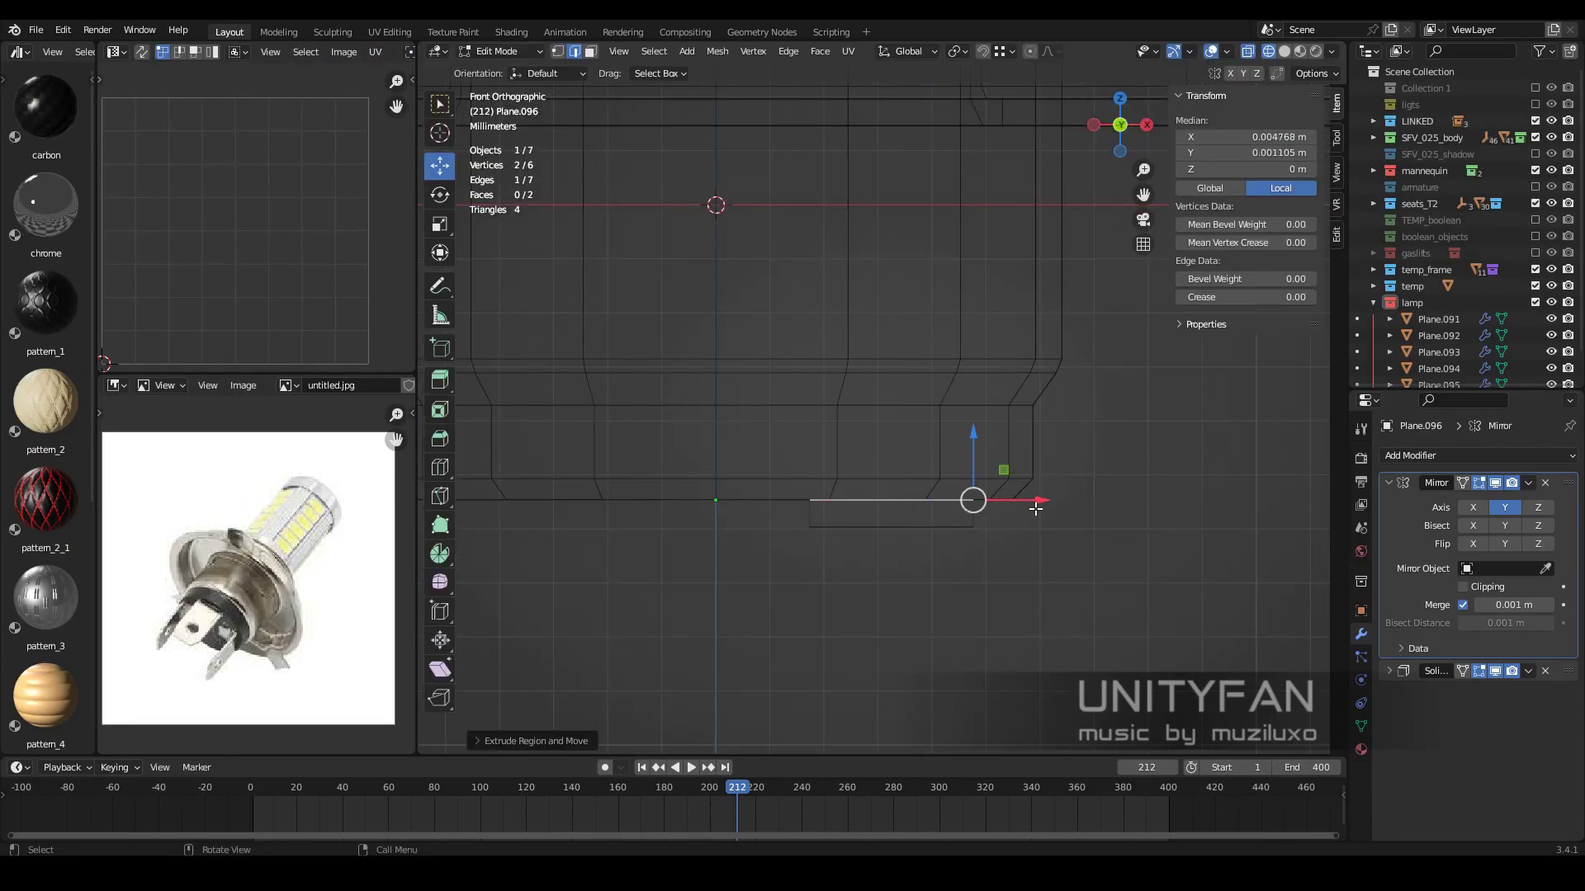
key("KP_3")
key("shift+z")
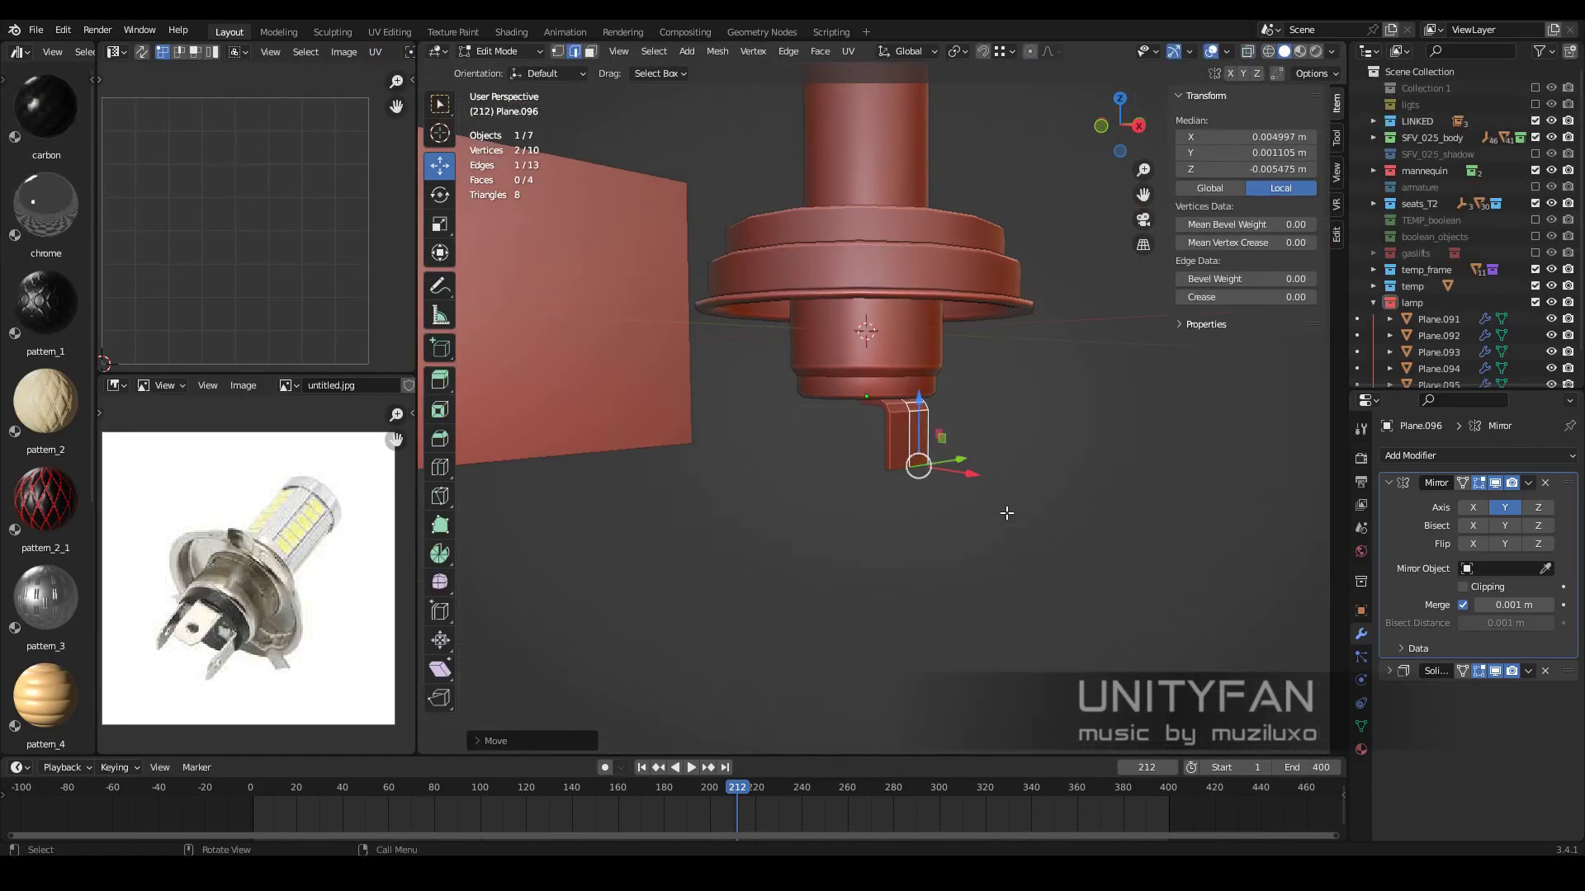
mouse_move(941, 459)
left_mouse_down()
mouse_move(940, 481)
mouse_move(921, 471)
left_mouse_up()
scroll(922, 471, "up", 2)
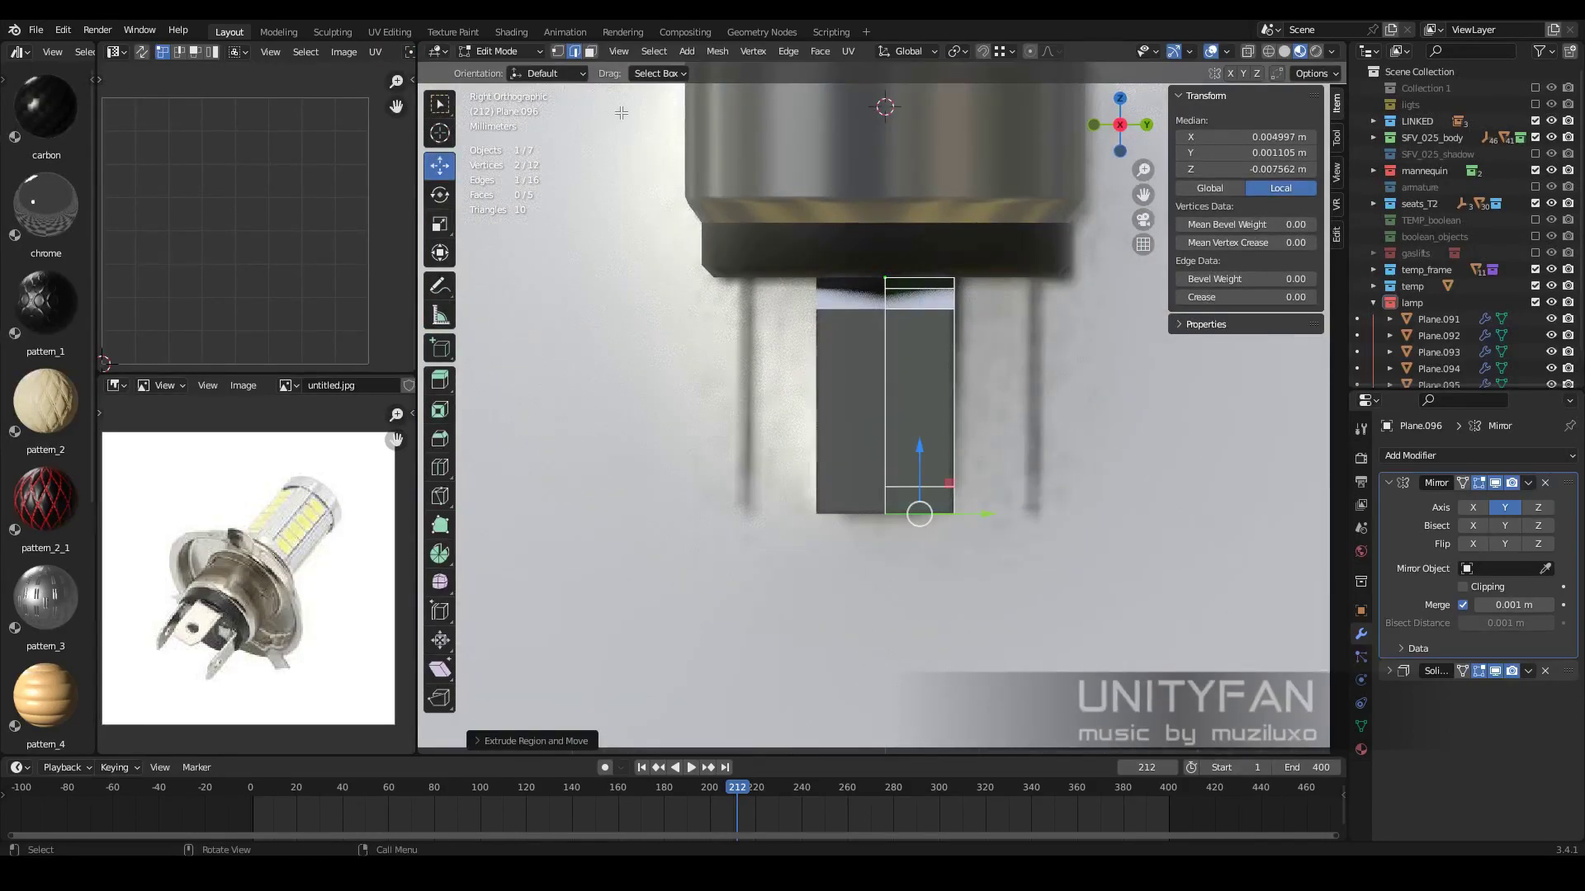
left_click(987, 532)
Bevel the tab's upper corner by moving its two corner vertices
middle_click_drag(987, 532, 963, 472)
right_click(878, 396)
key("Escape")
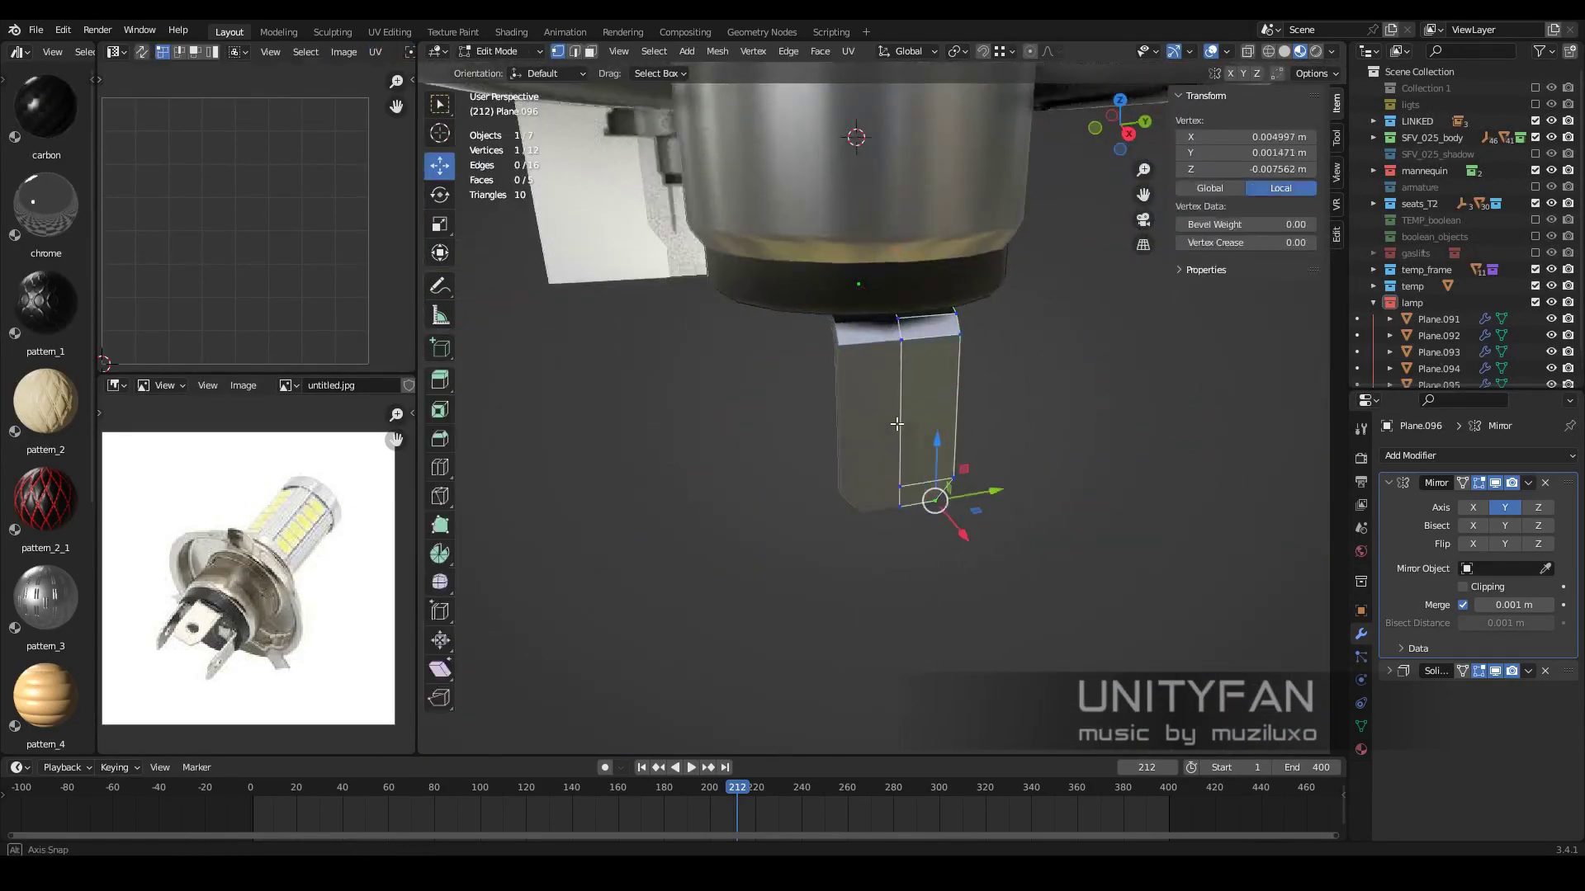
mouse_move(878, 396)
middle_mouse_down()
mouse_move(808, 500)
mouse_move(776, 413)
middle_mouse_up()
left_click(769, 395, "shift")
key("g")
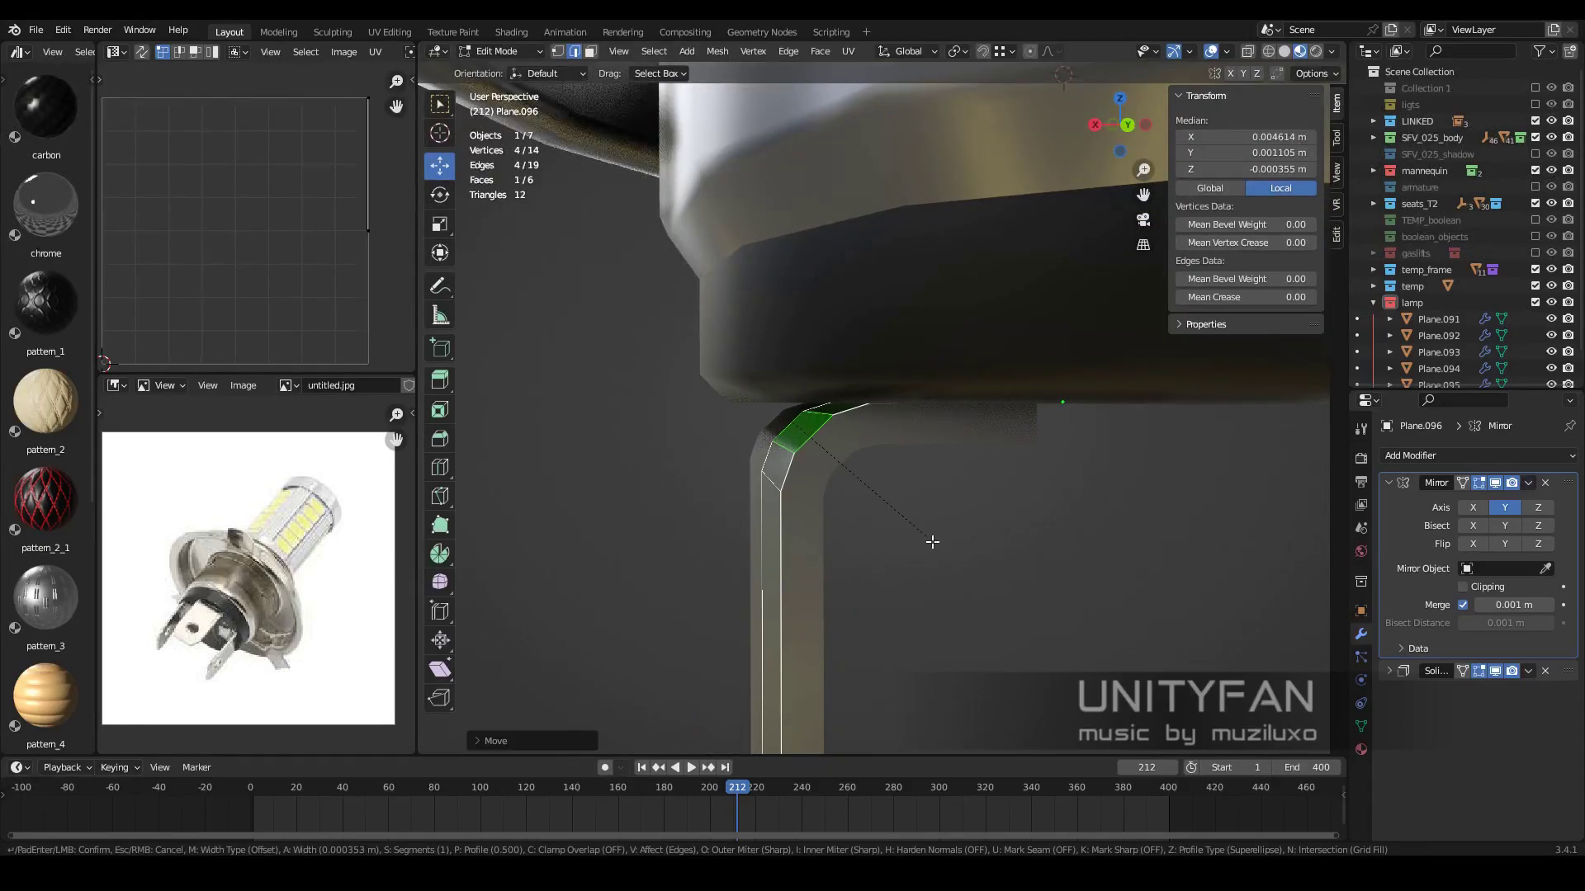
left_click(785, 411)
key("Tab")
In wireframe right view, move the tab's right column of vertices to reshape it
scroll(1048, 522, "down", 5)
mouse_move(1048, 522)
middle_mouse_down()
mouse_move(936, 505)
mouse_move(842, 541)
middle_mouse_up()
scroll(1137, 513, "up", 3)
scroll(921, 467, "down", 5)
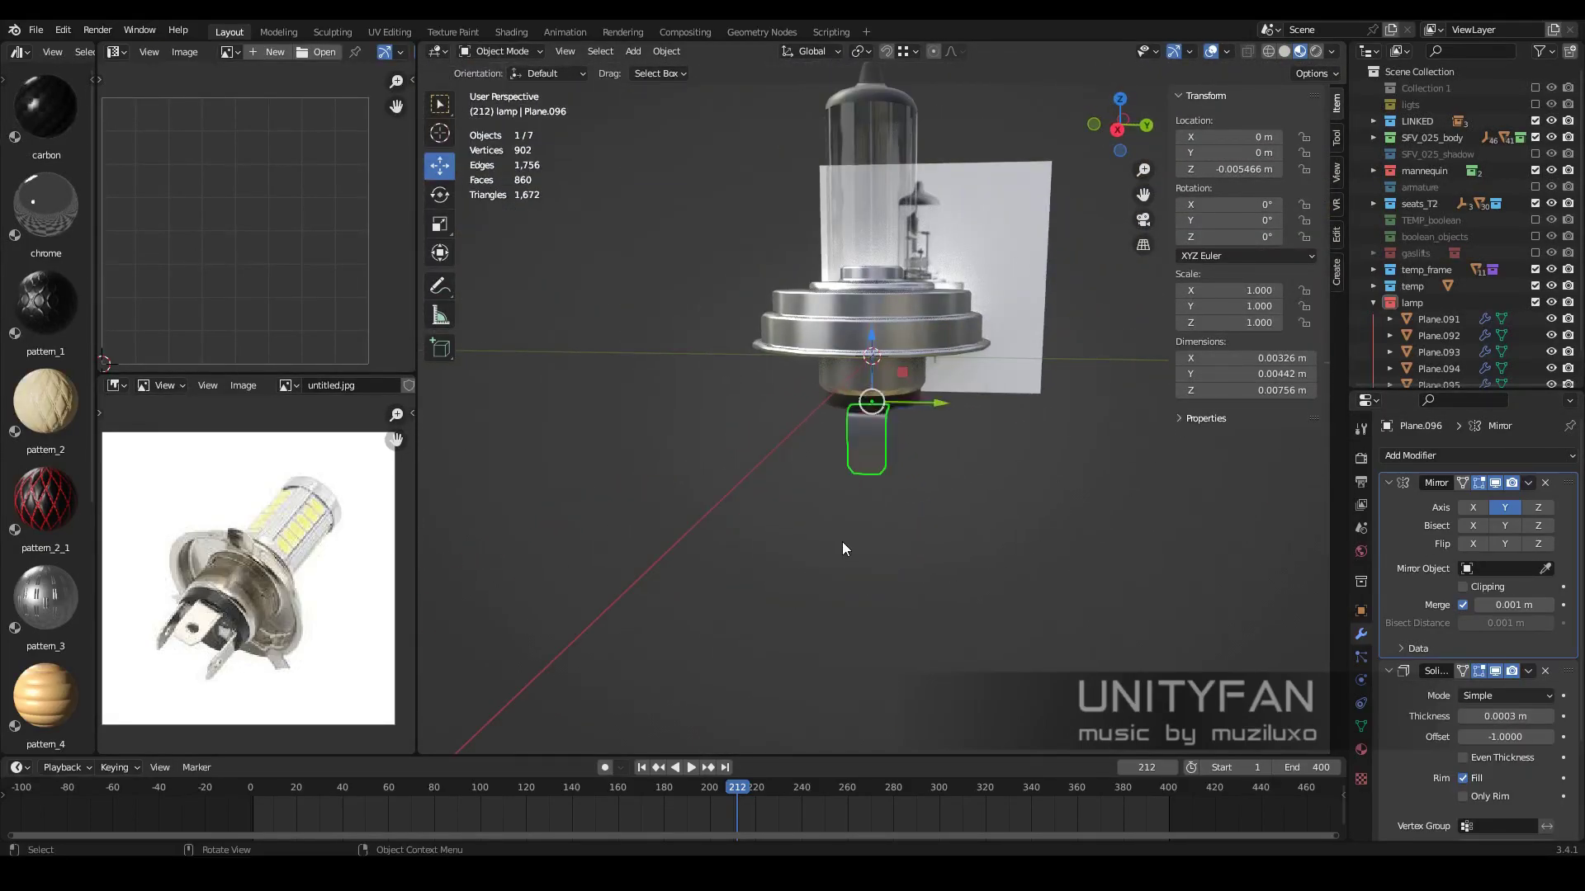
key("KP_3")
key("shift+z")
key("shift+z")
key("Tab")
left_click(896, 588, "alt")
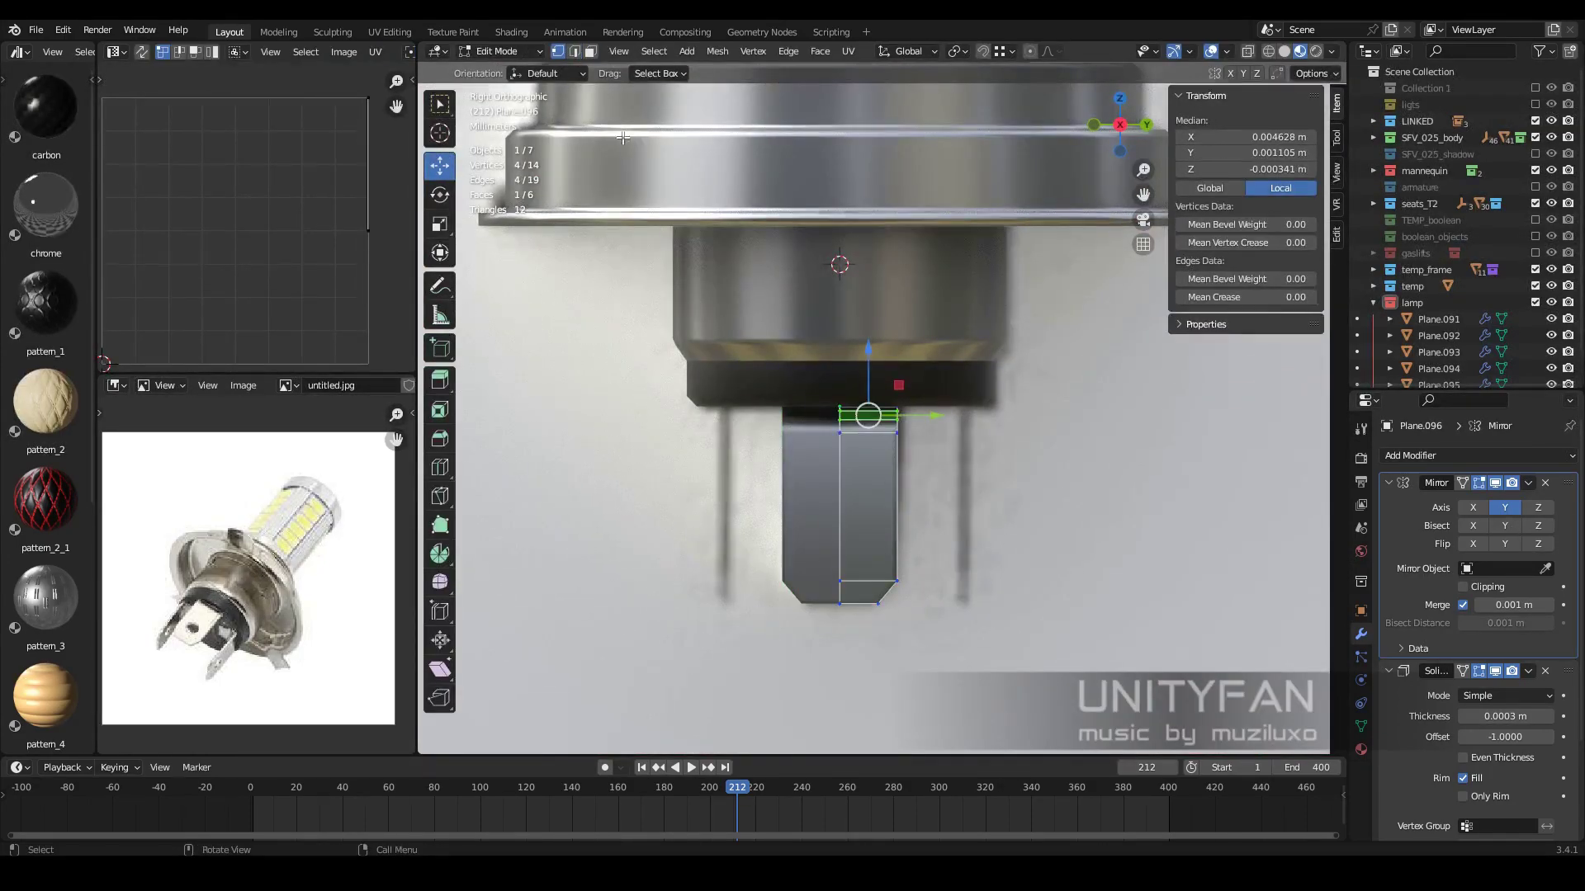
left_click(973, 479)
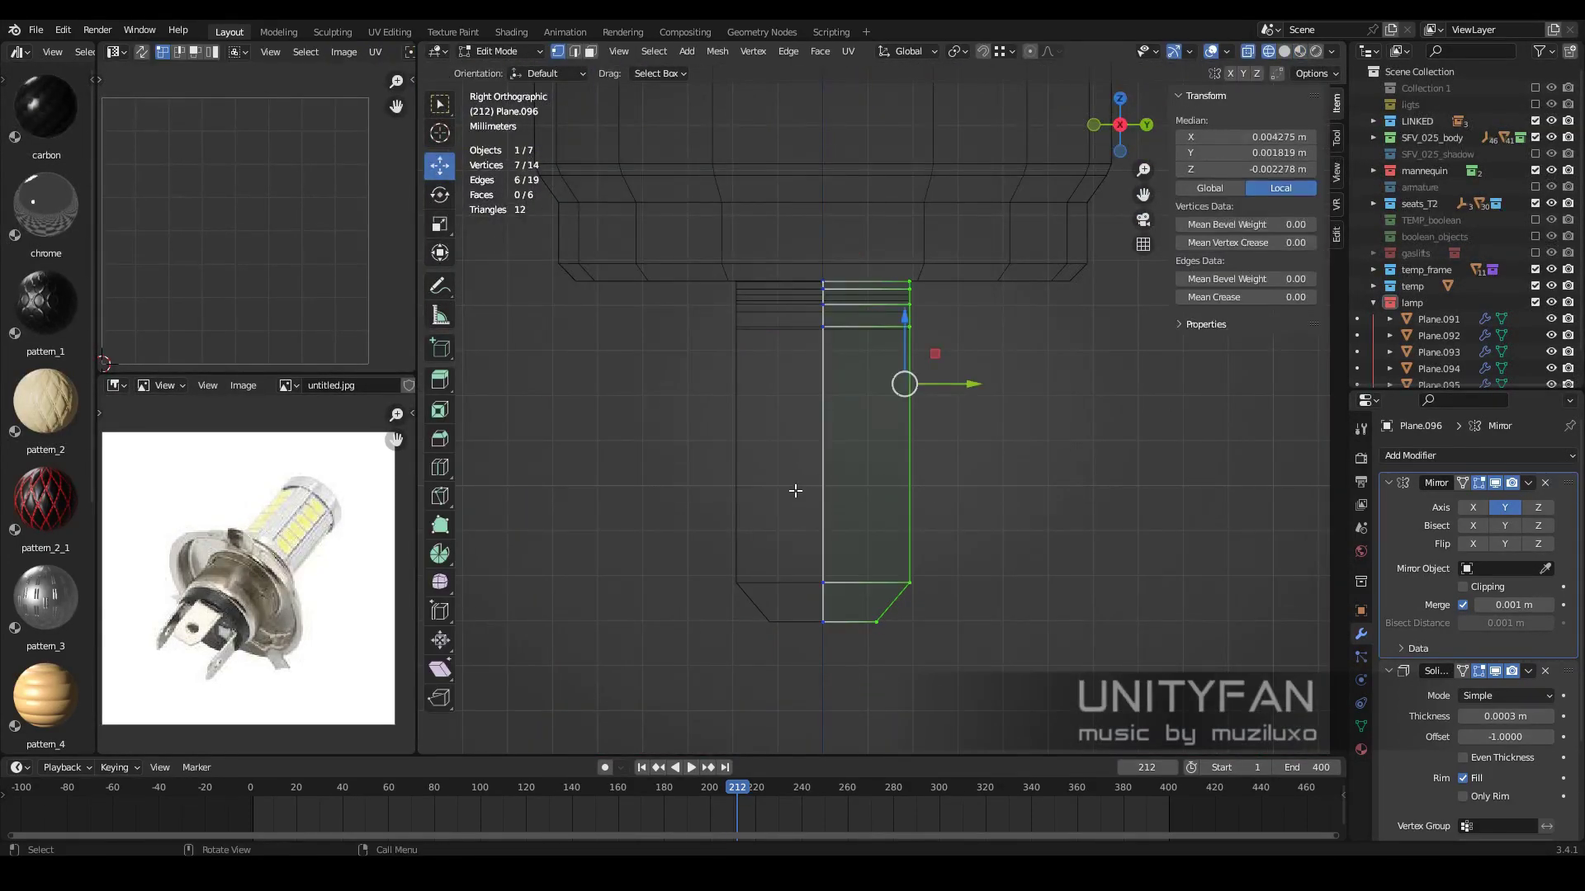
key("Tab")
Move the whole terminal tab along the Y axis to its new position
key("g")
key("y")
left_click(1003, 344)
key("Tab")
scroll(940, 526, "up", 2)
Cut a new edge loop across the tab and add a circle mesh for its hole
left_click(940, 525)
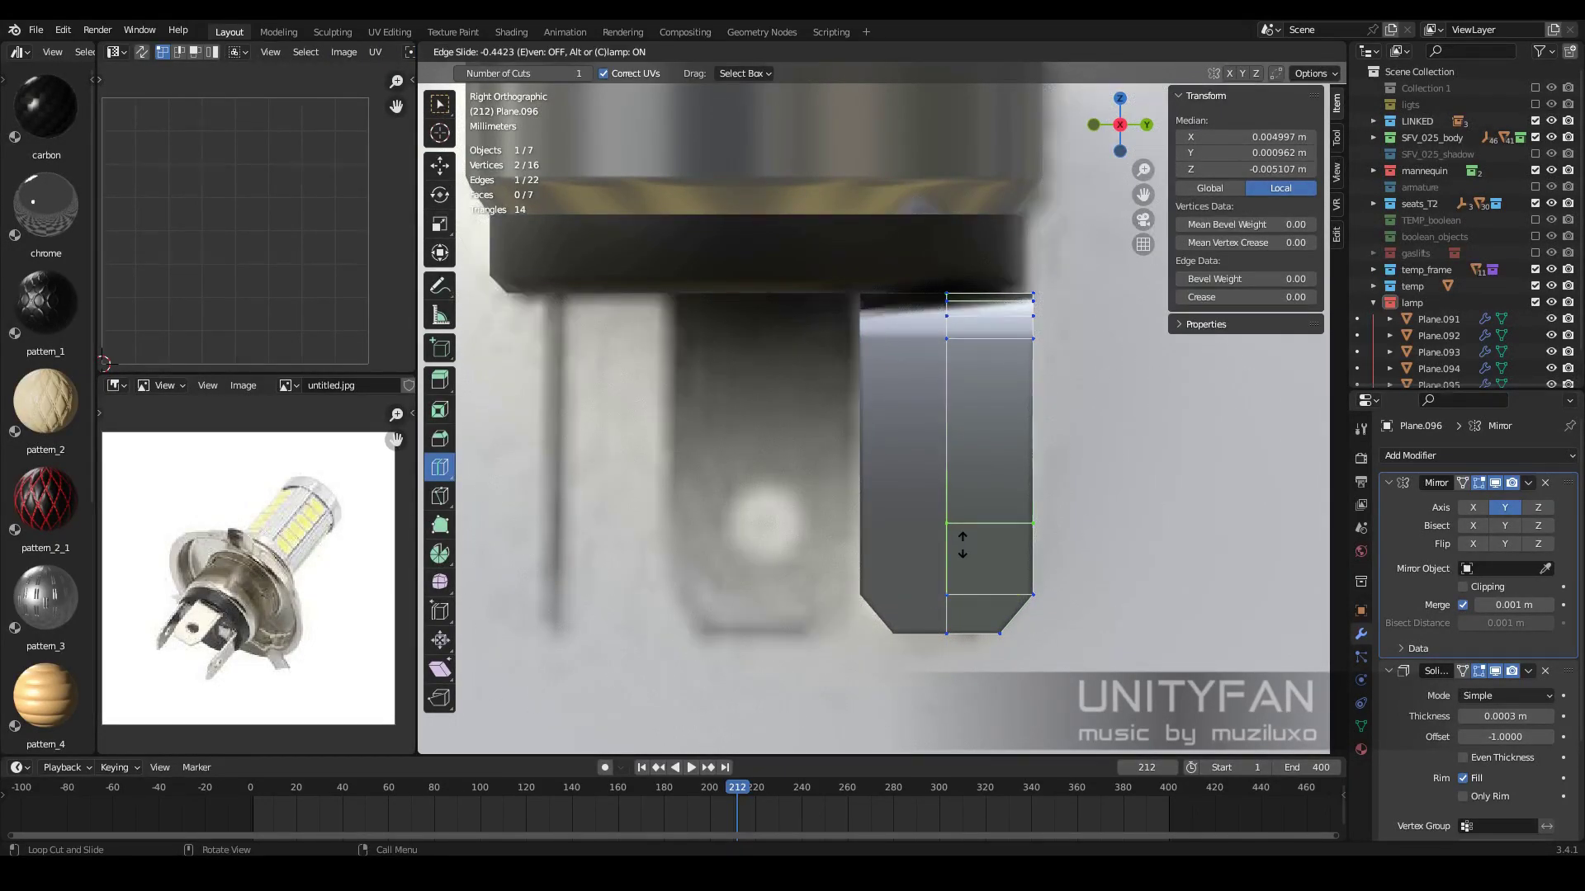
left_click(962, 545)
key("Tab")
key("shift+a")
Add a circle with fewer vertices and rotate it 90° about the Y axis
left_click(1023, 516)
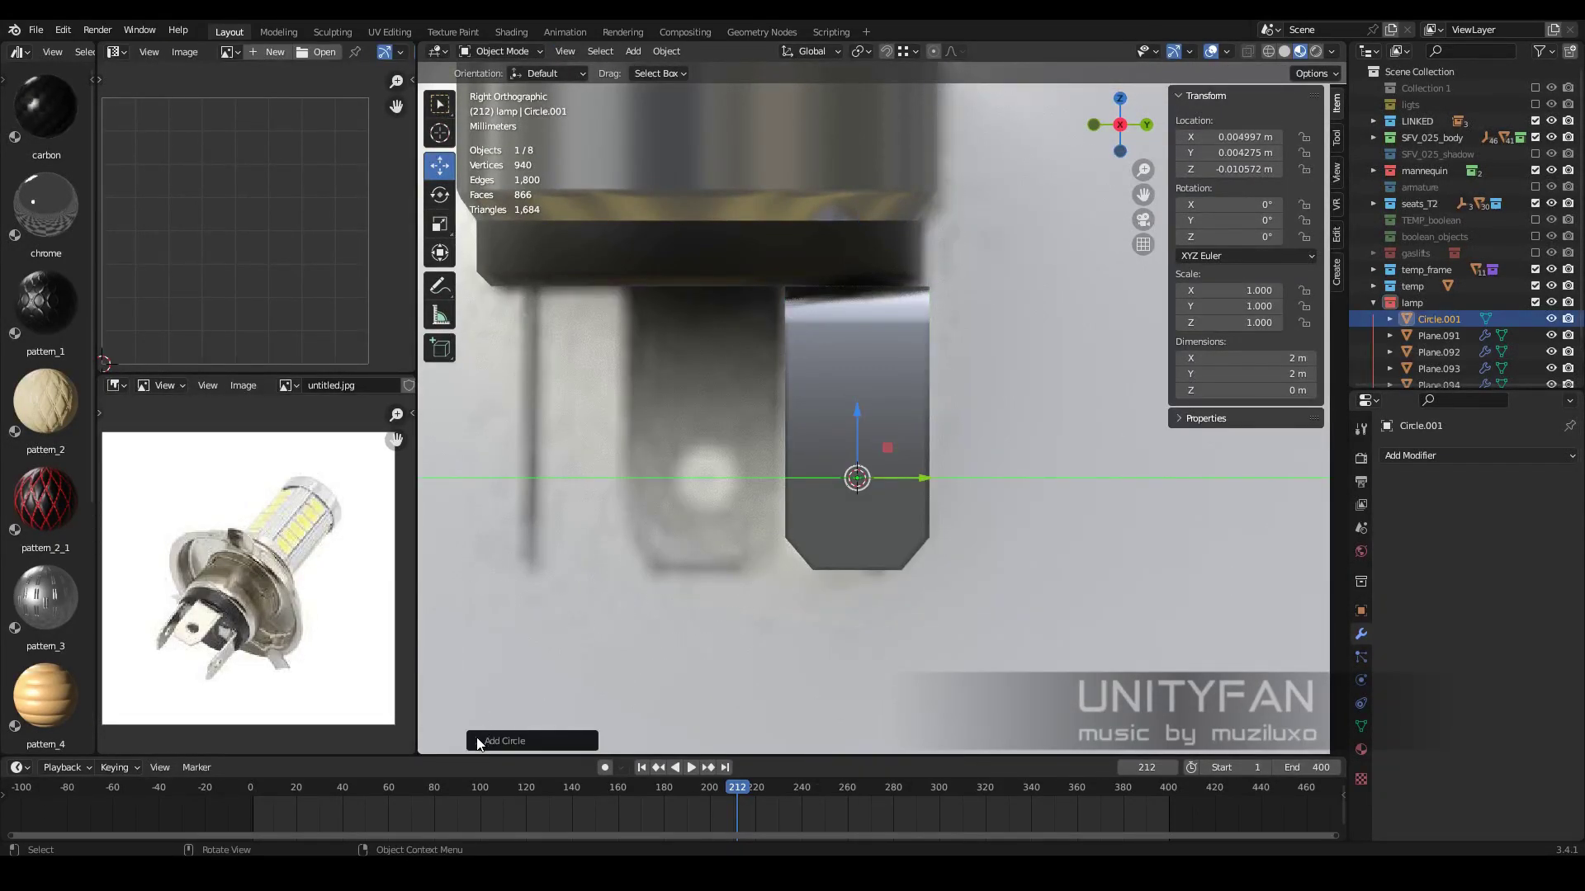
left_click(479, 740)
middle_click_drag(628, 567, 854, 526)
key("KP_1")
key("r")
key("y")
key("9")
key("0")
key("Return")
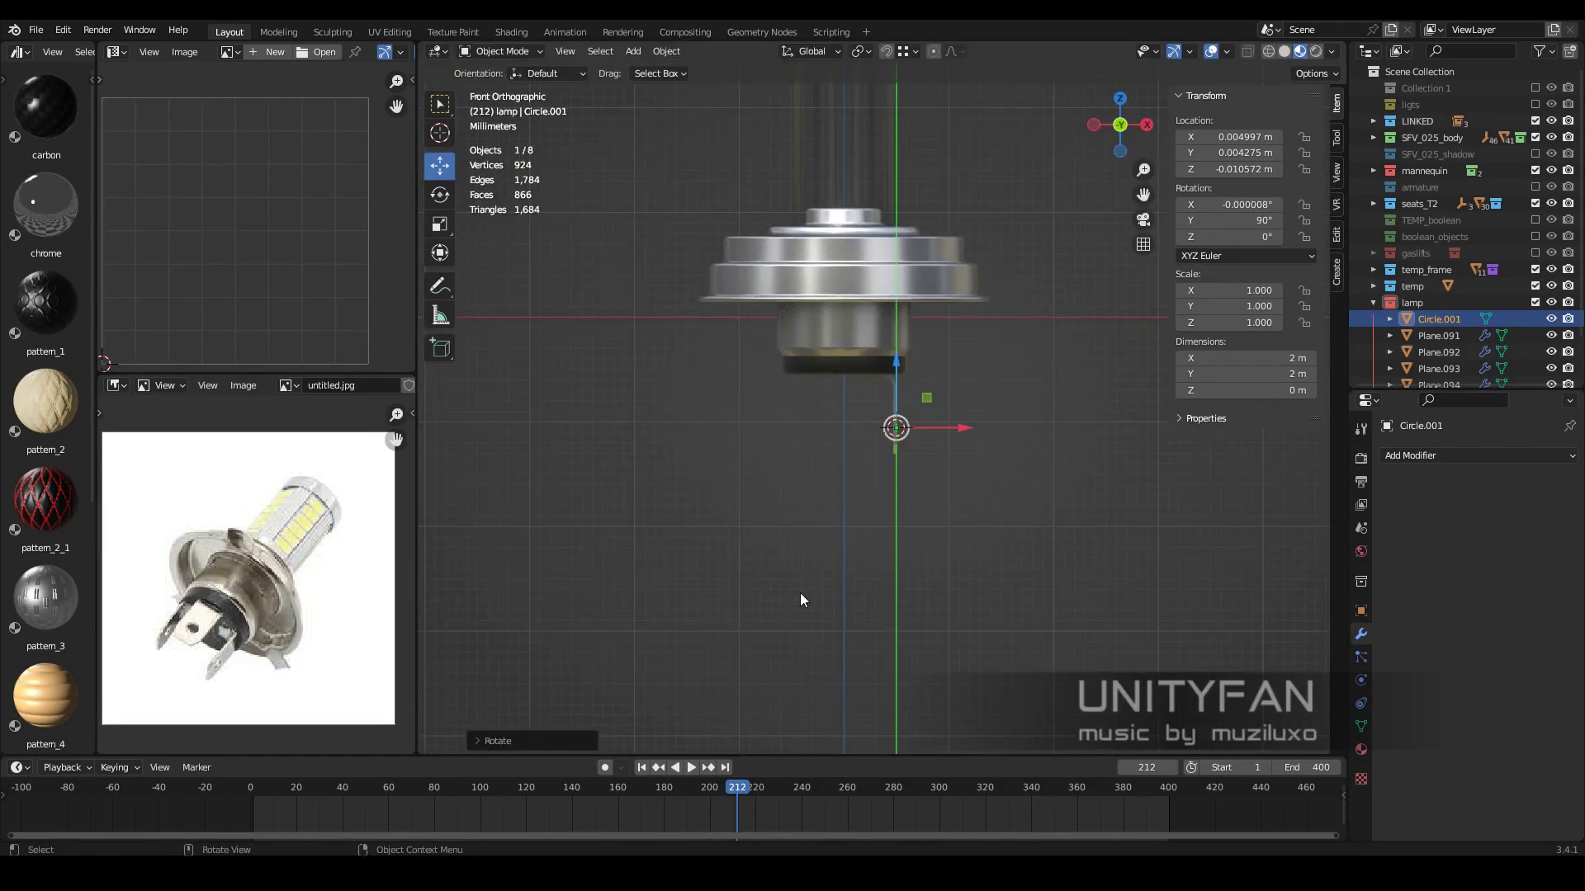
Shrink the circle to hole size in the side view
key("KP_3")
left_click(882, 421)
scroll(883, 409, "up", 8)
scroll(883, 409, "up", 2)
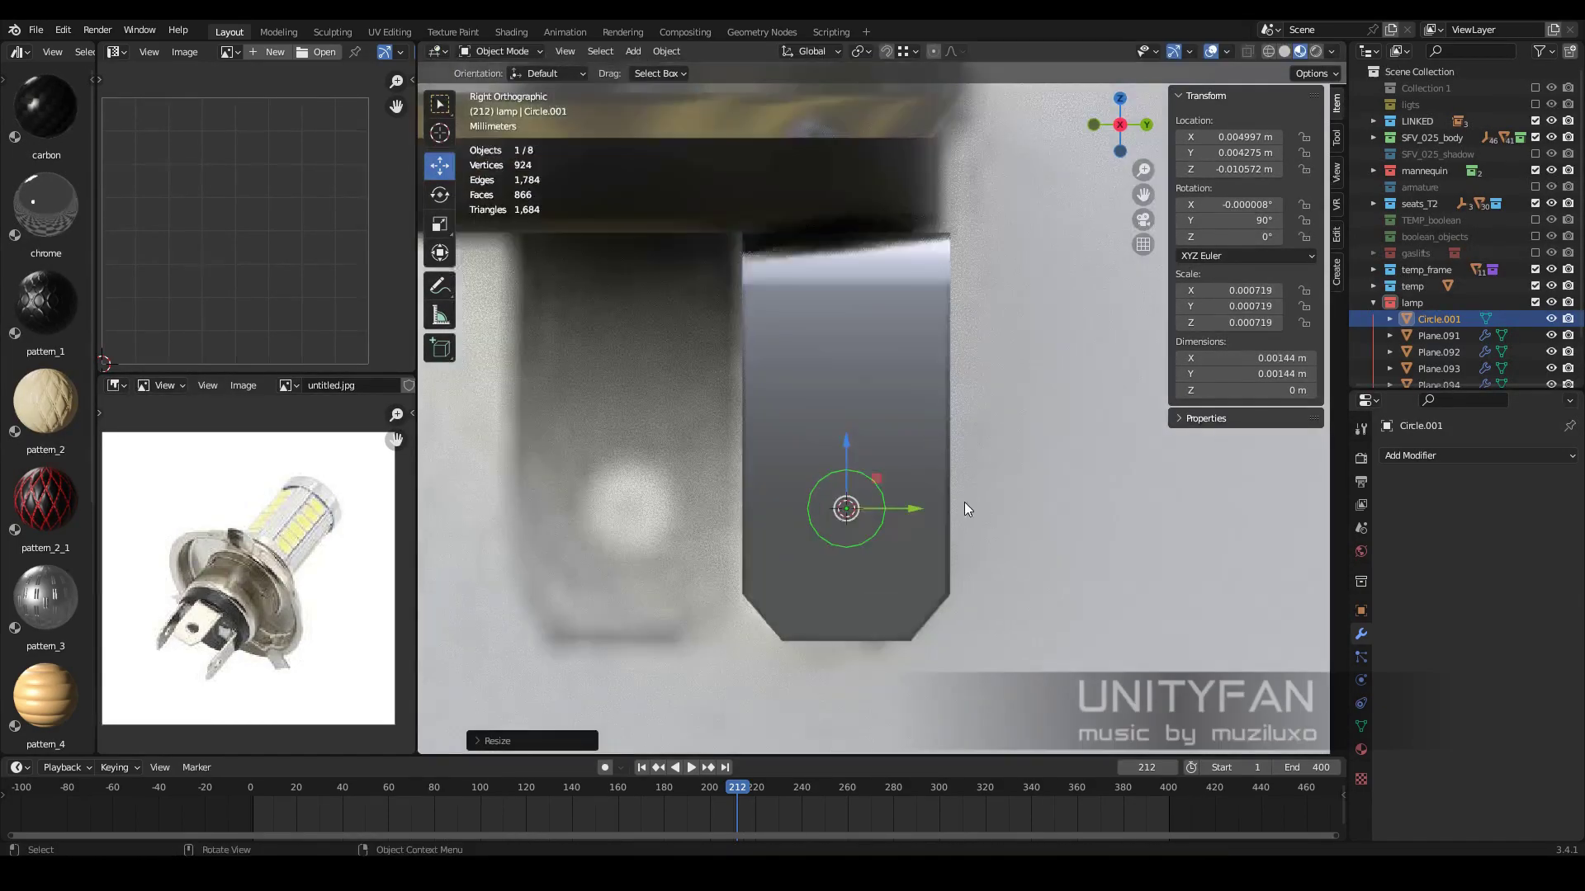
left_click(1055, 580)
Turn on vertex snapping and snap the tab's vertex onto the circle to form the hole
left_click(893, 568)
key("Tab")
scroll(908, 512, "up", 4)
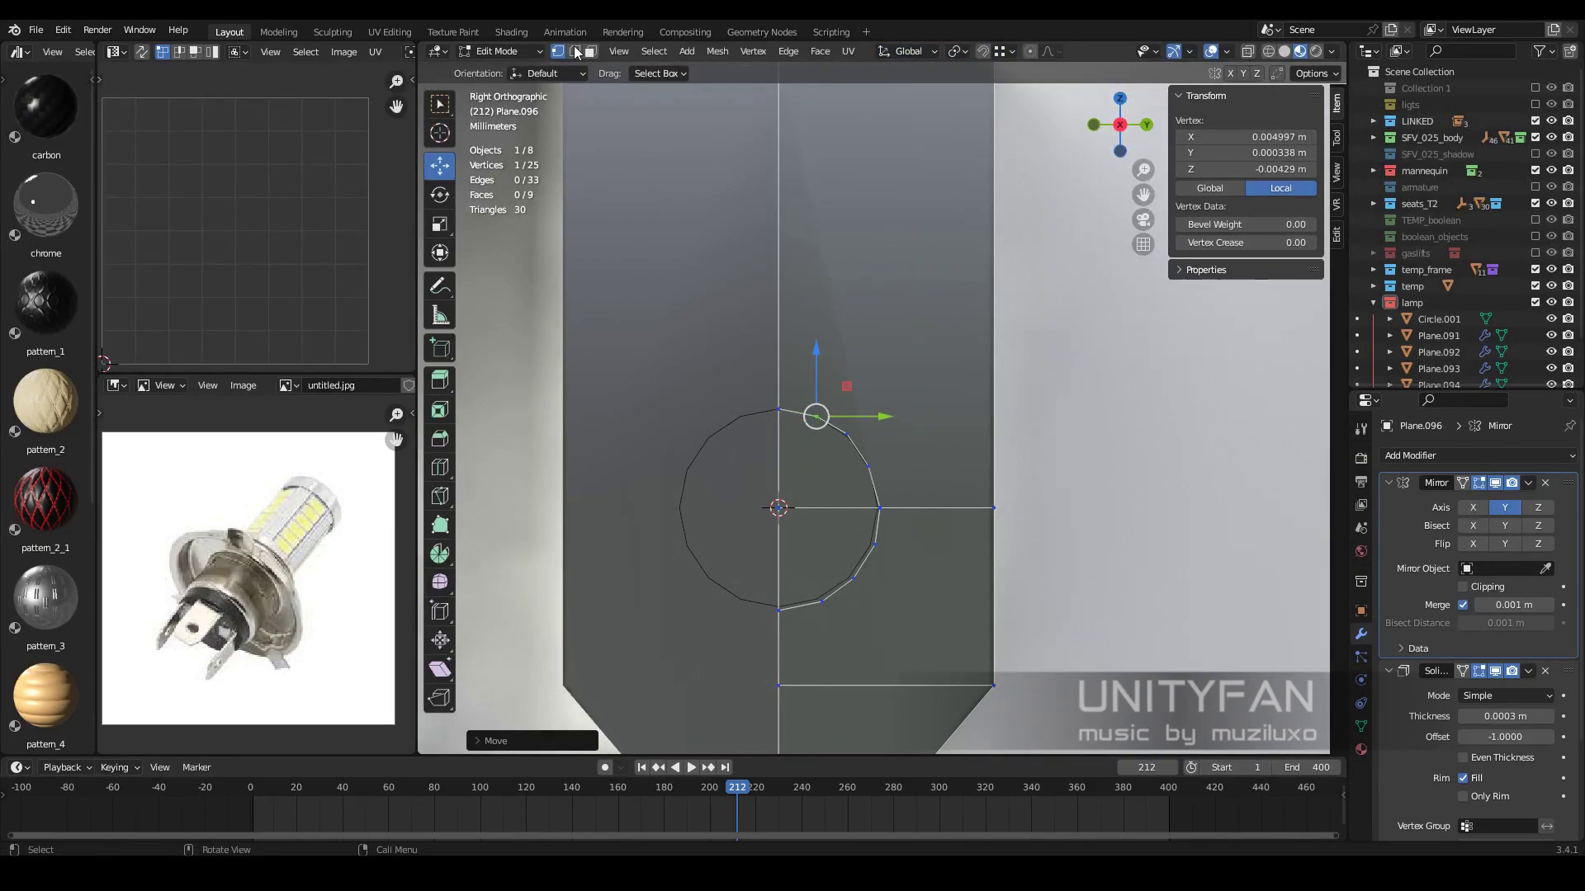
left_click(982, 51)
left_click(1012, 52)
key("g")
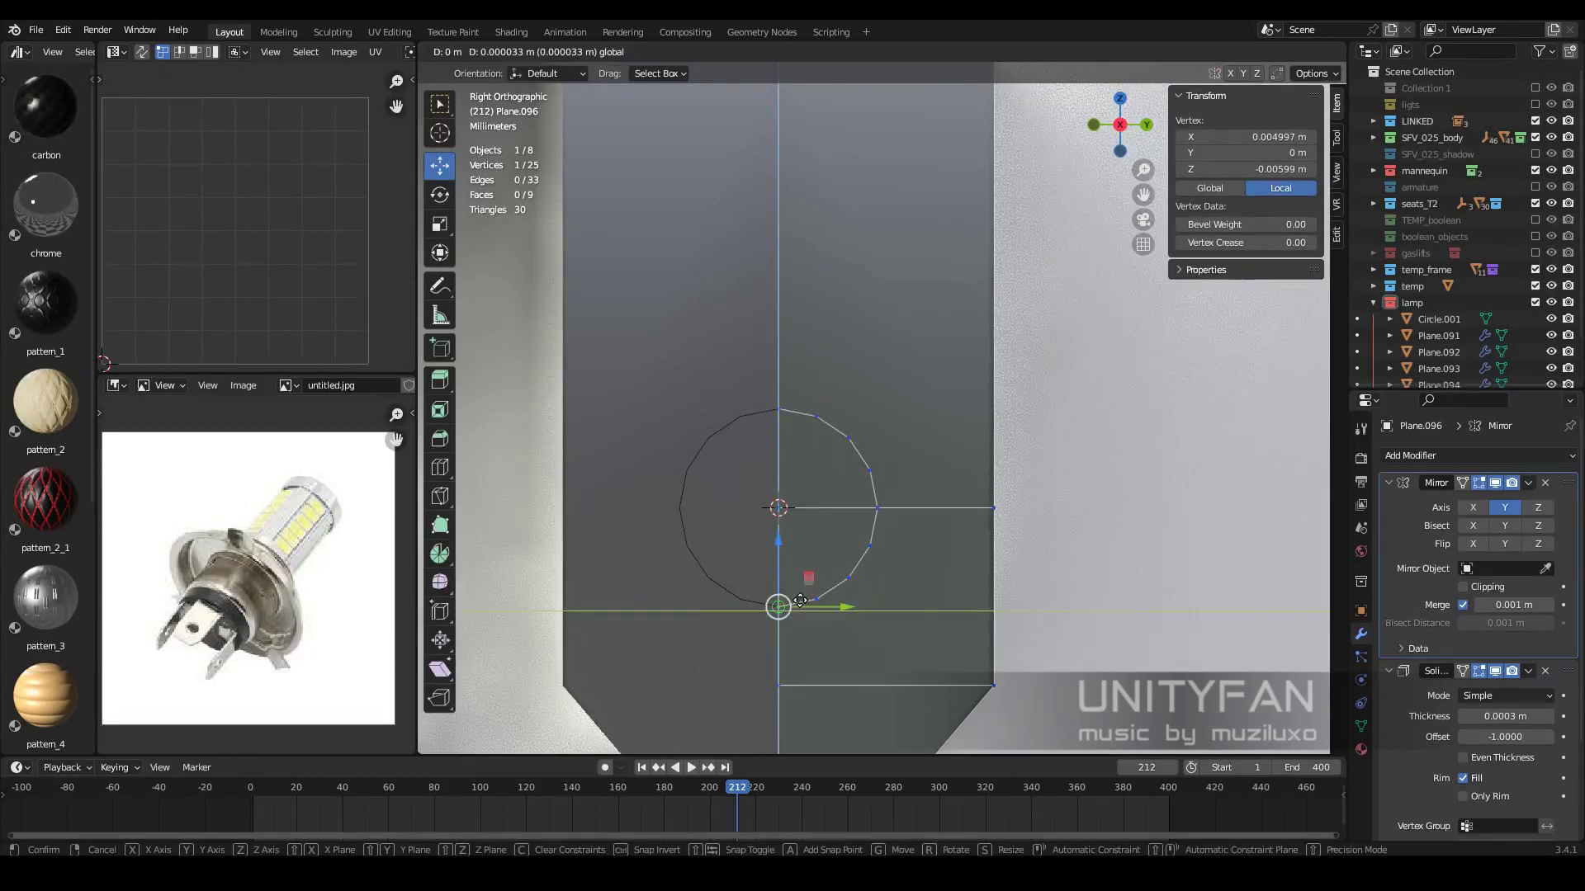
left_click(800, 600)
mouse_move(800, 600)
middle_mouse_down()
mouse_move(893, 511)
mouse_move(761, 512)
mouse_move(772, 528)
middle_mouse_up()
key("Tab")
Add a Weighted Normal modifier to the tab and set Solidify thickness to 0.0004 m
left_click(1403, 483)
left_click(1410, 456)
left_click(1121, 575)
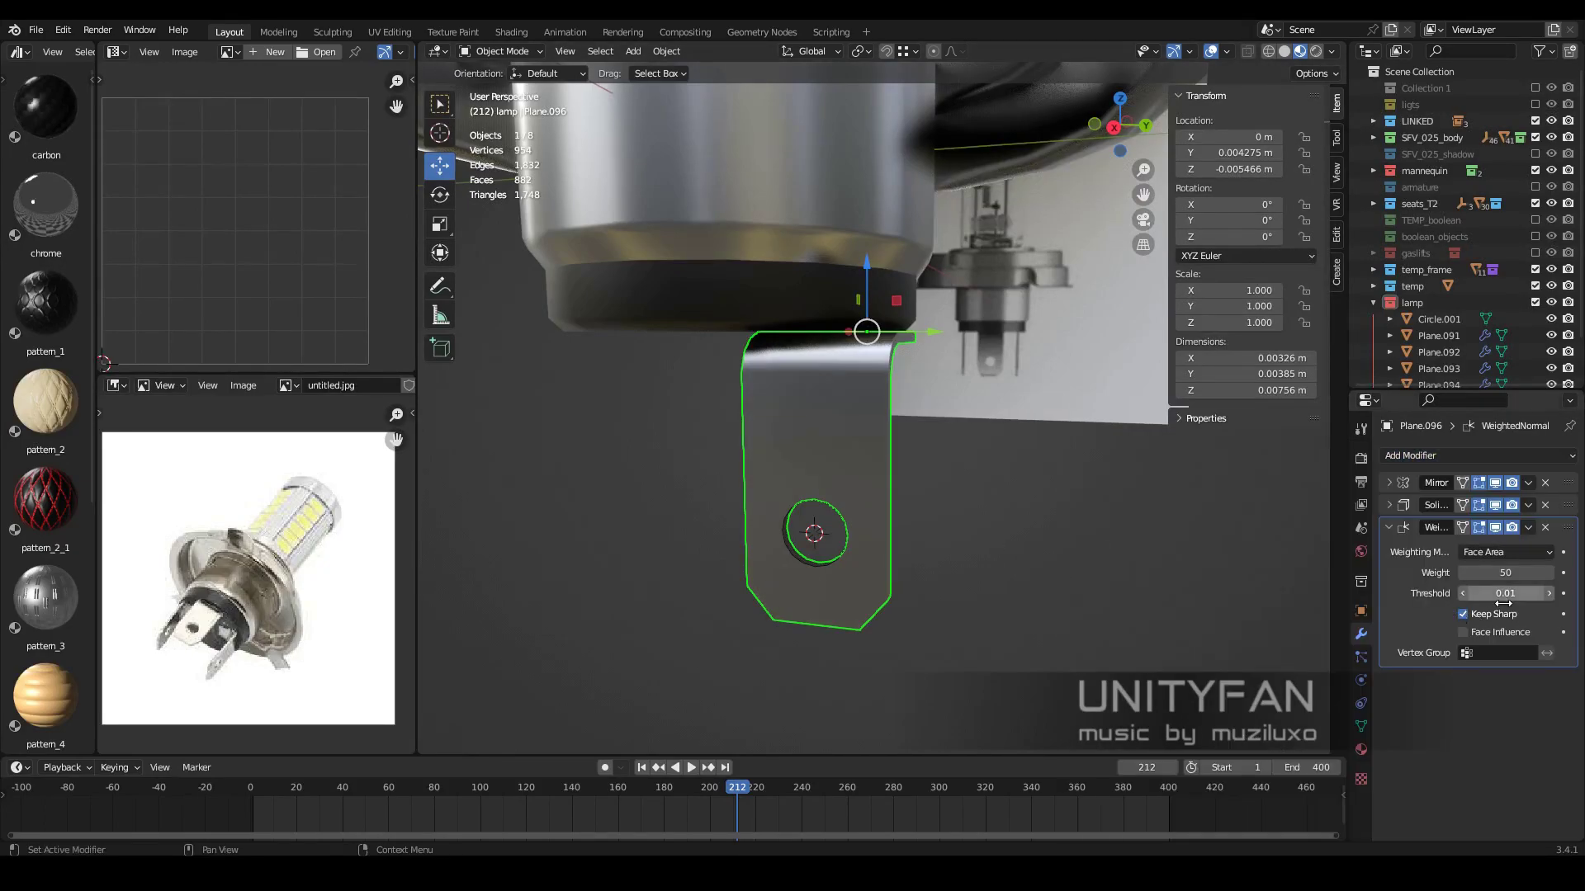
scroll(874, 483, "down", 2)
middle_click_drag(873, 482, 903, 578)
left_click(1389, 505)
left_click(1502, 551)
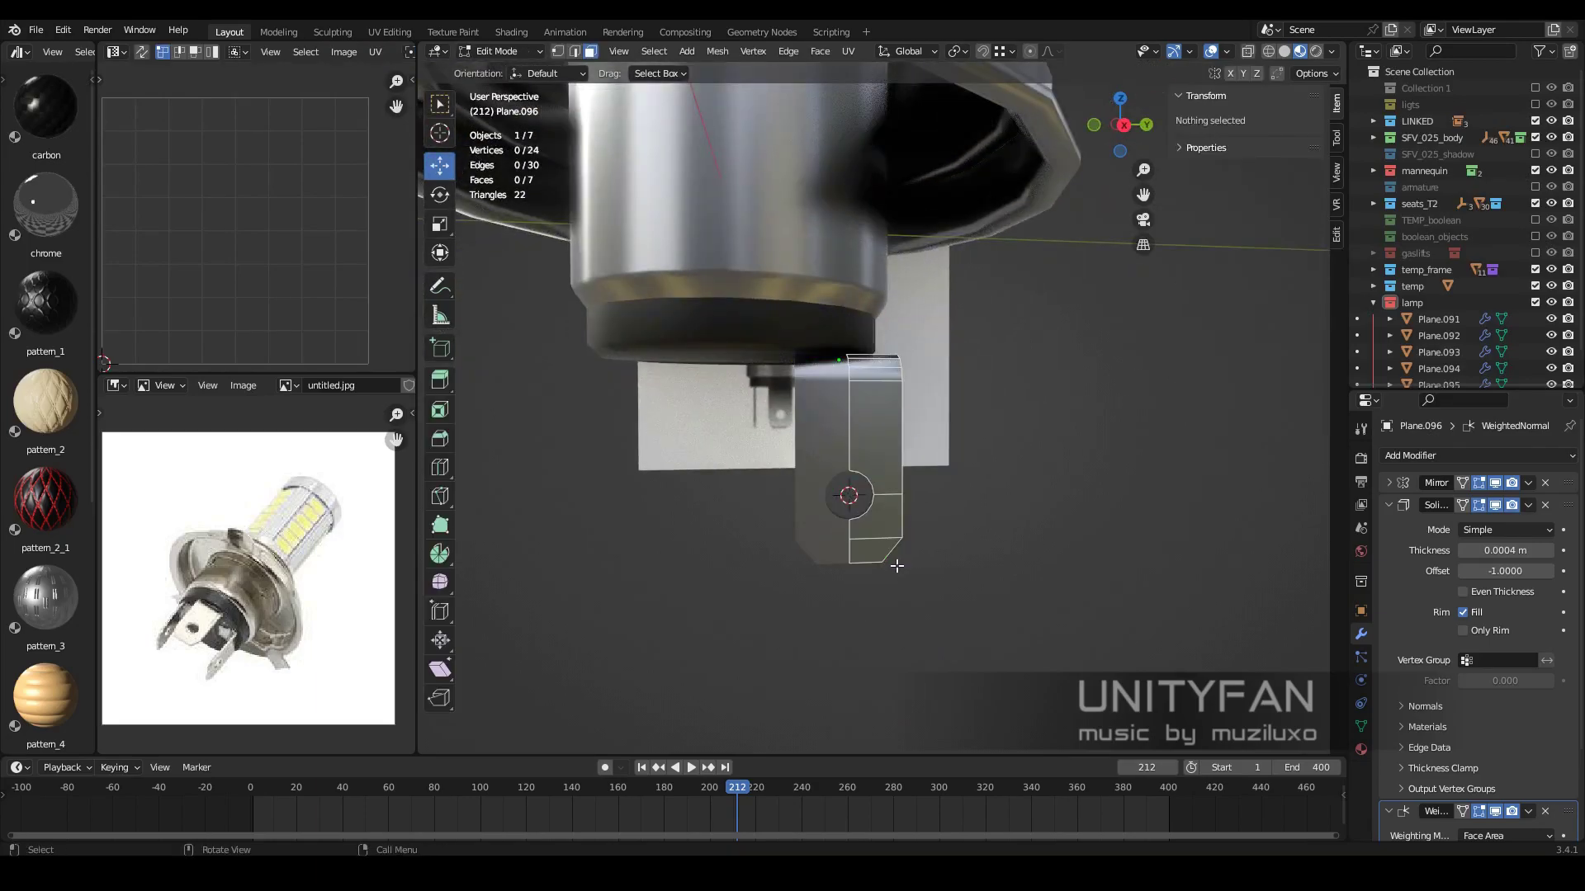
key("Tab")
scroll(895, 581, "down", 3)
In top view, make a linked copy of the terminal tab and rotate it around the base
scroll(984, 348, "down", 3)
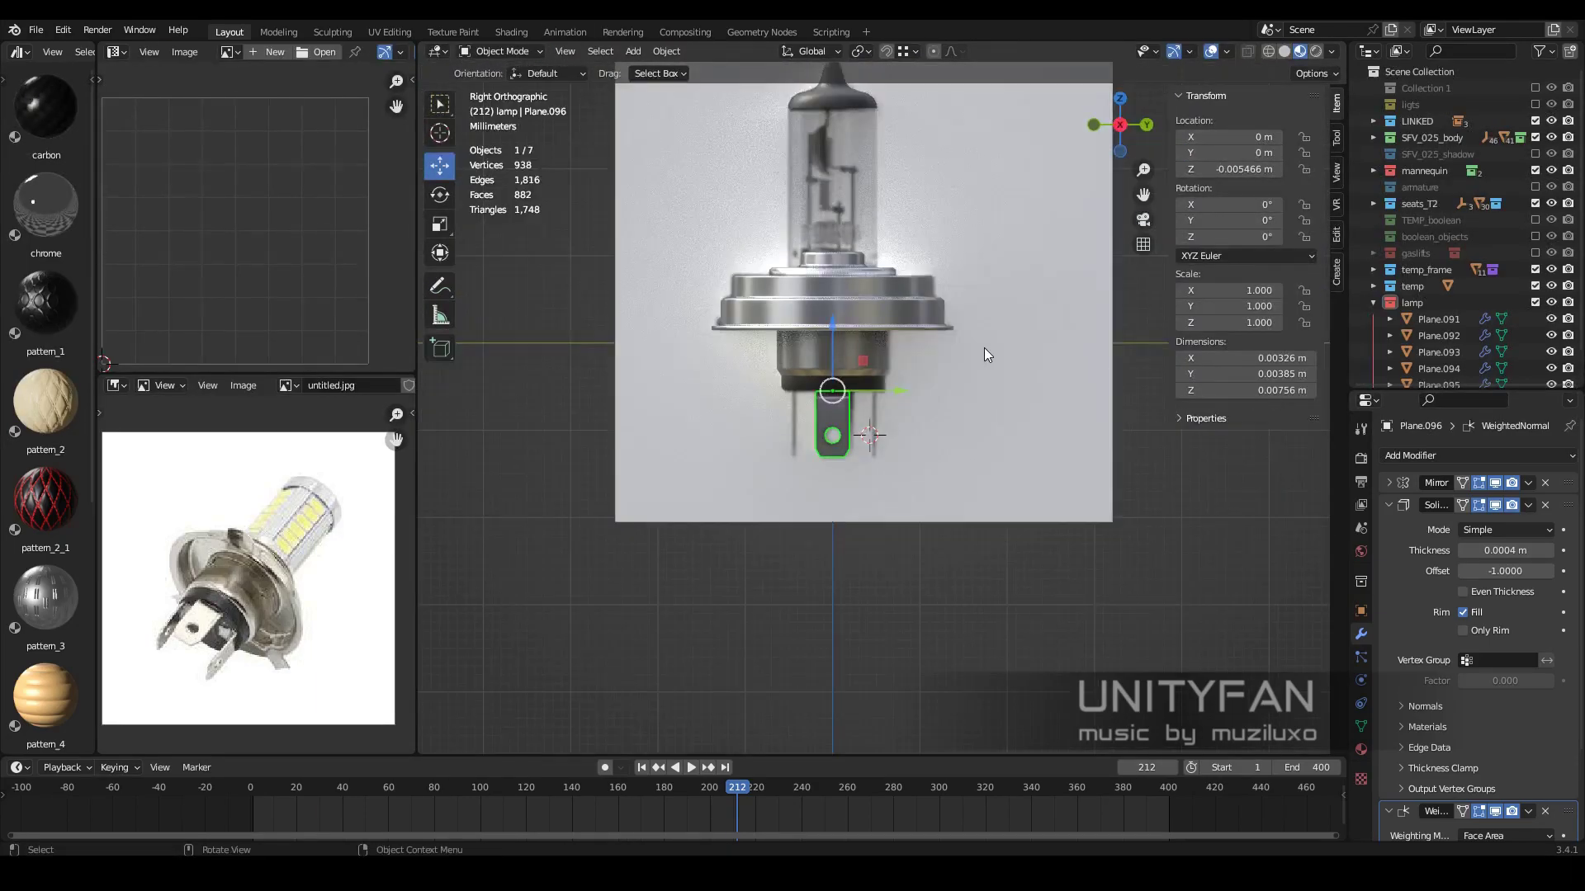
middle_click_drag(984, 348, 967, 410)
key("Tab")
scroll(901, 463, "up", 3)
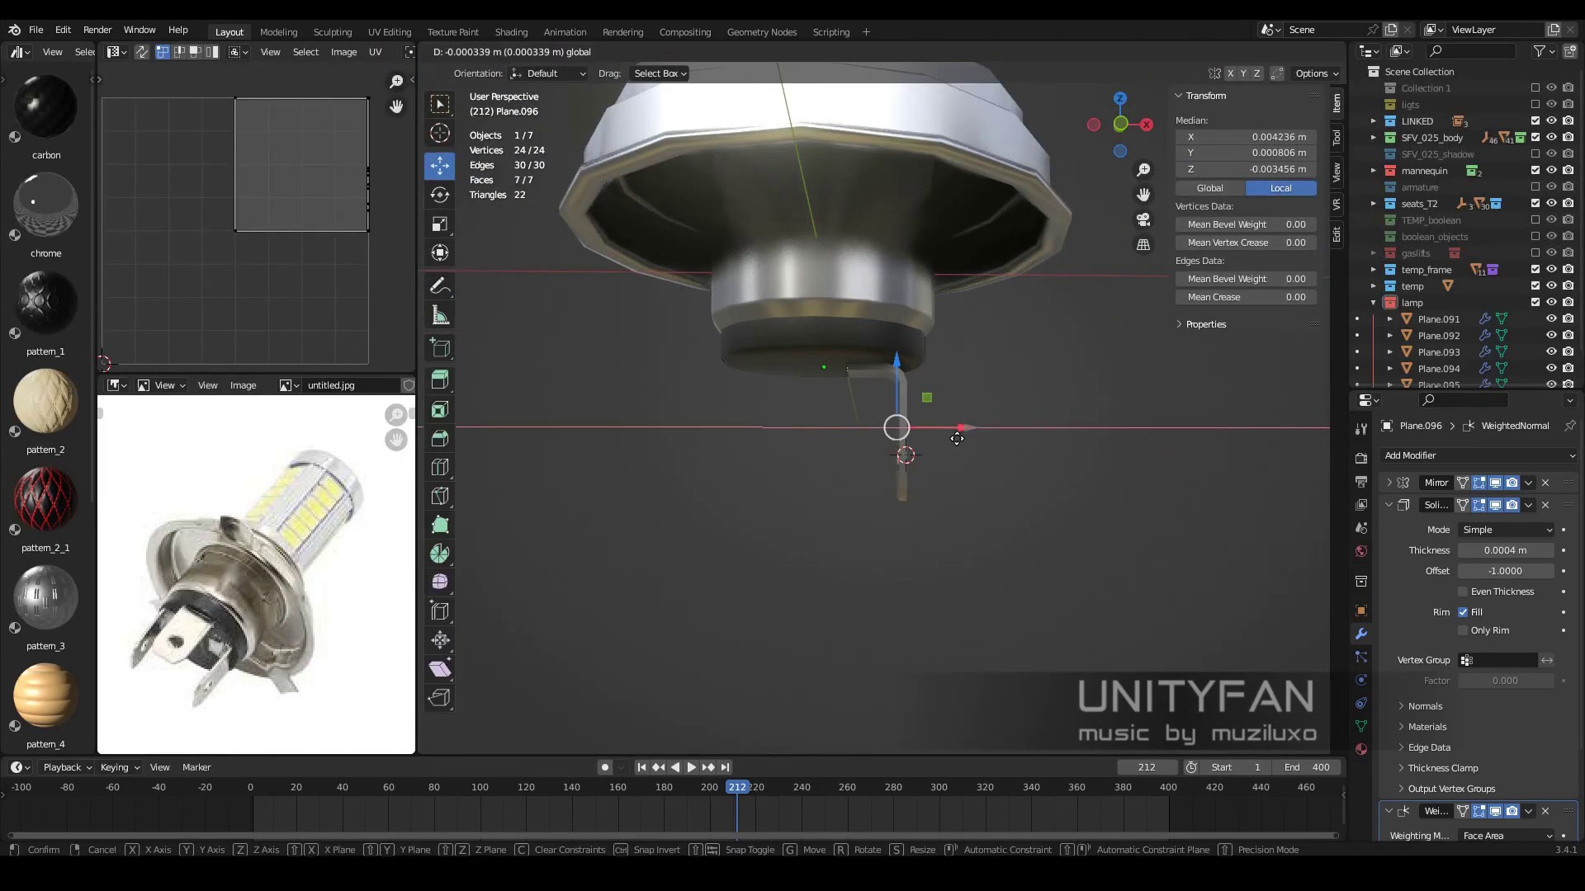
left_click(957, 438)
key("Tab")
key("KP_7")
key("alt+d")
key("r")
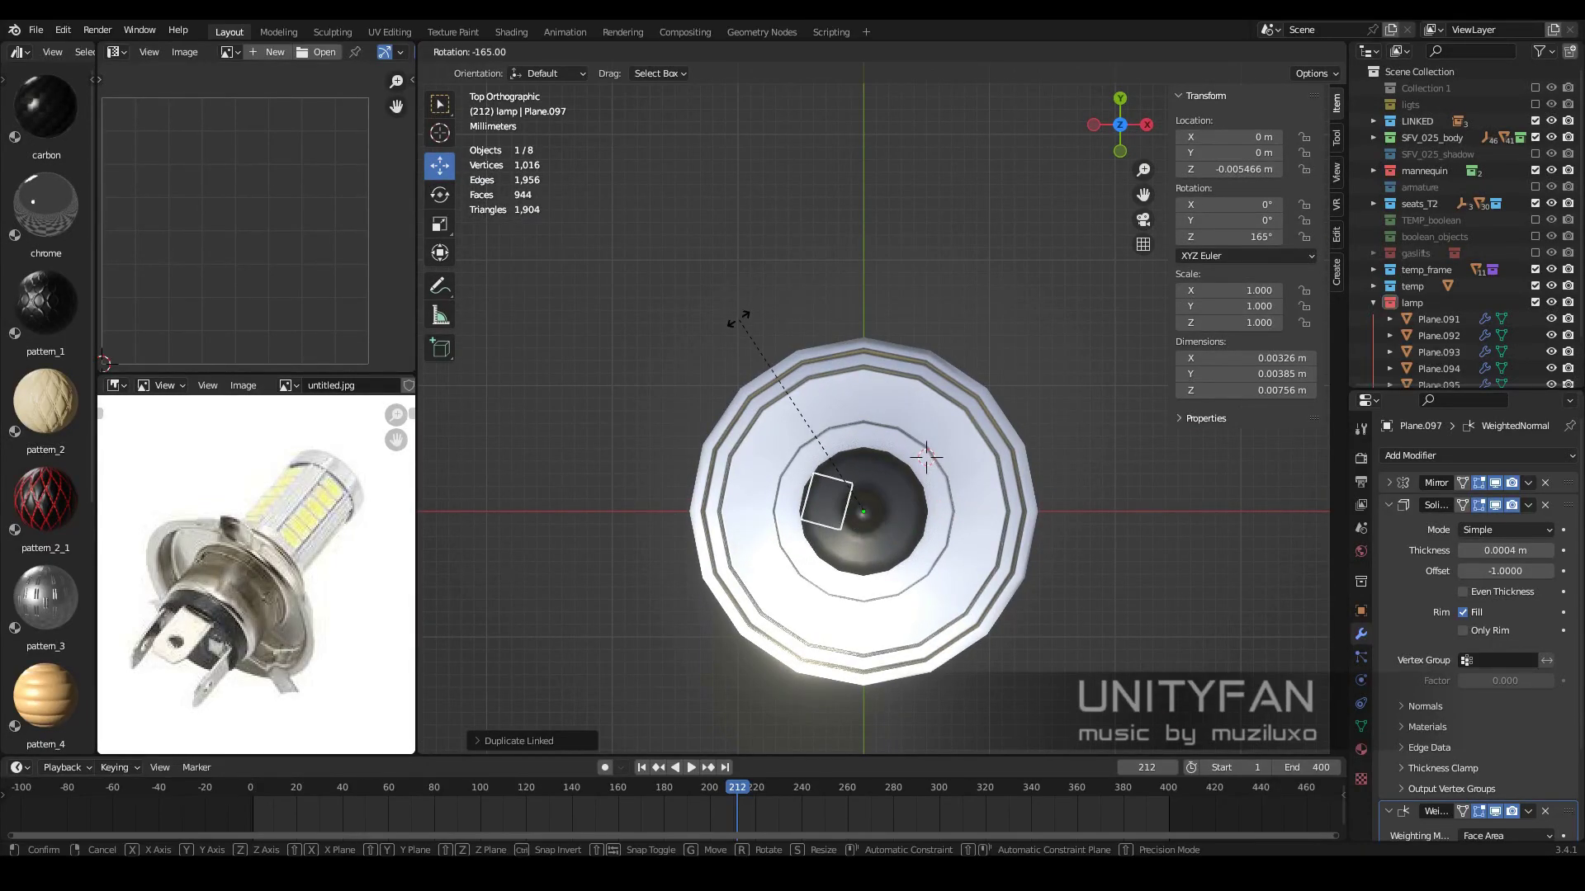
key("shift+z")
scroll(895, 512, "up", 3)
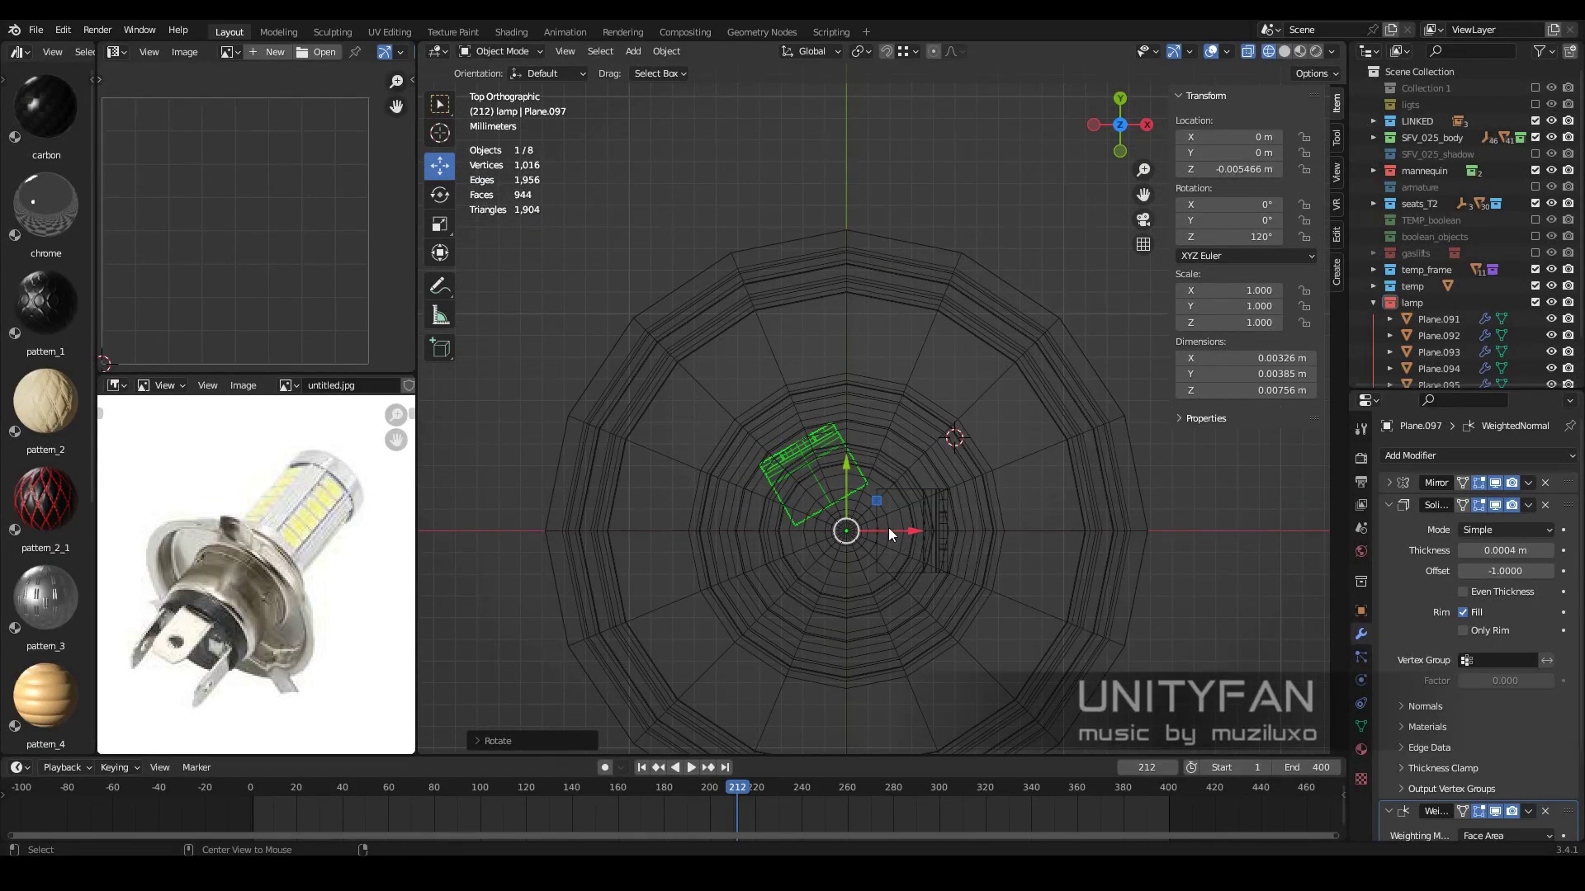
Adjust the original tab's vertices in wireframe view
left_click(916, 553)
key("Tab")
scroll(887, 564, "up", 1)
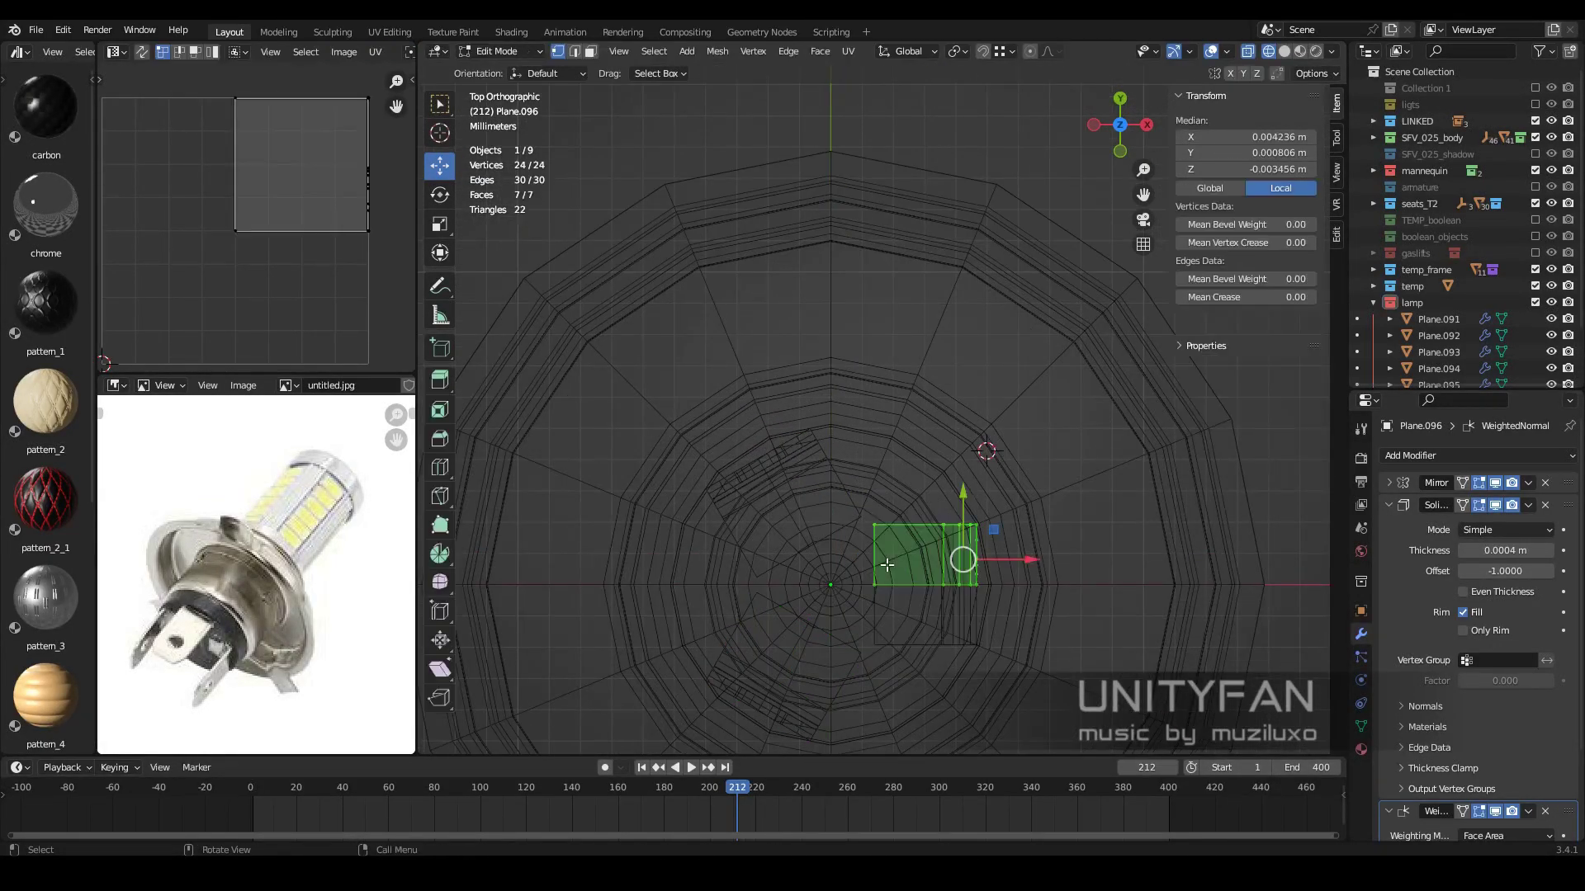
left_click(942, 564)
key("Tab")
scroll(917, 570, "down", 2)
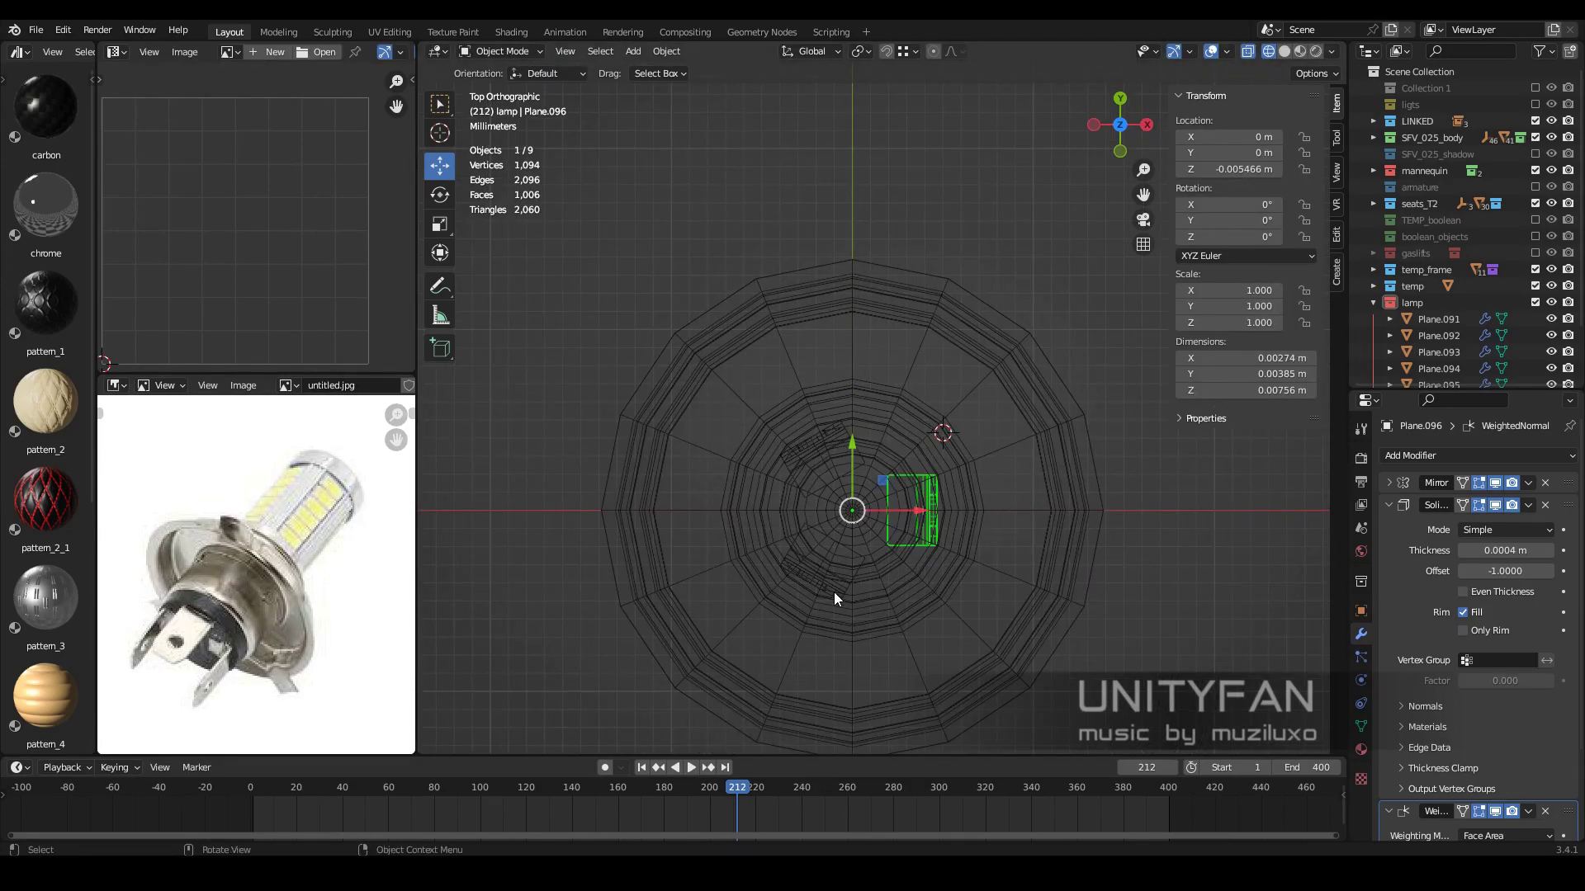
Make another copy of the tab rotated around the lamp centre
key("shift+d")
key("r")
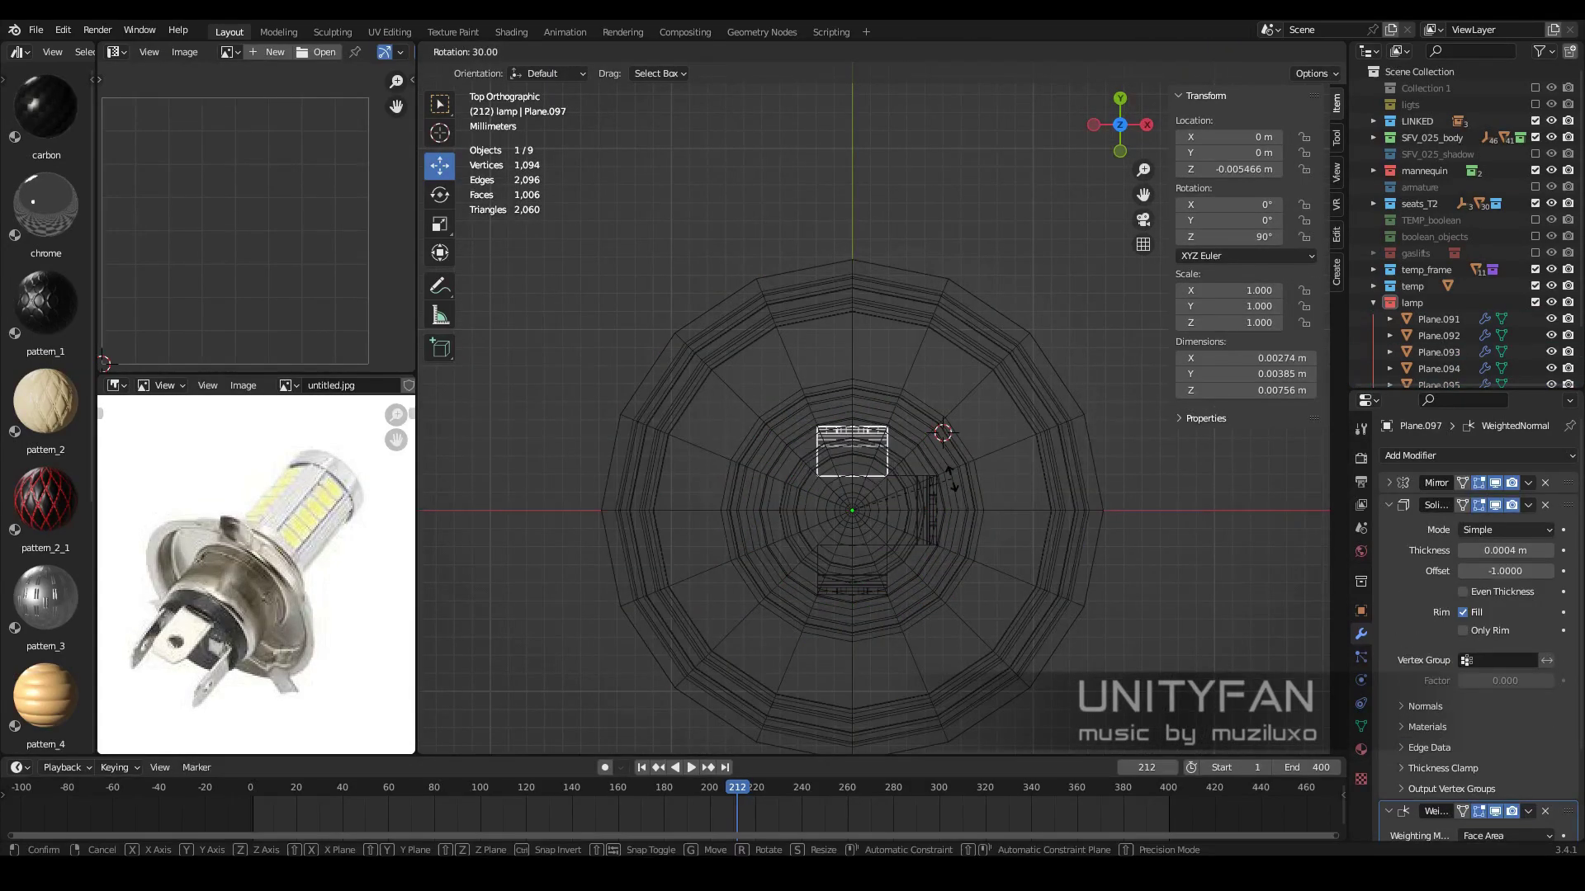
left_click(951, 477)
mouse_move(951, 477)
middle_mouse_down()
mouse_move(1108, 586)
mouse_move(955, 443)
mouse_move(985, 475)
mouse_move(937, 569)
middle_mouse_up()
scroll(956, 443, "up", 3)
Check the copy's mesh in wireframe, then return to material preview and view the bulb from the side
key("Tab")
left_click(915, 481)
key("shift+z")
key("Tab")
key("shift+z")
scroll(859, 531, "up", 2)
mouse_move(859, 532)
middle_mouse_down()
mouse_move(863, 578)
mouse_move(914, 558)
mouse_move(898, 565)
middle_mouse_up()
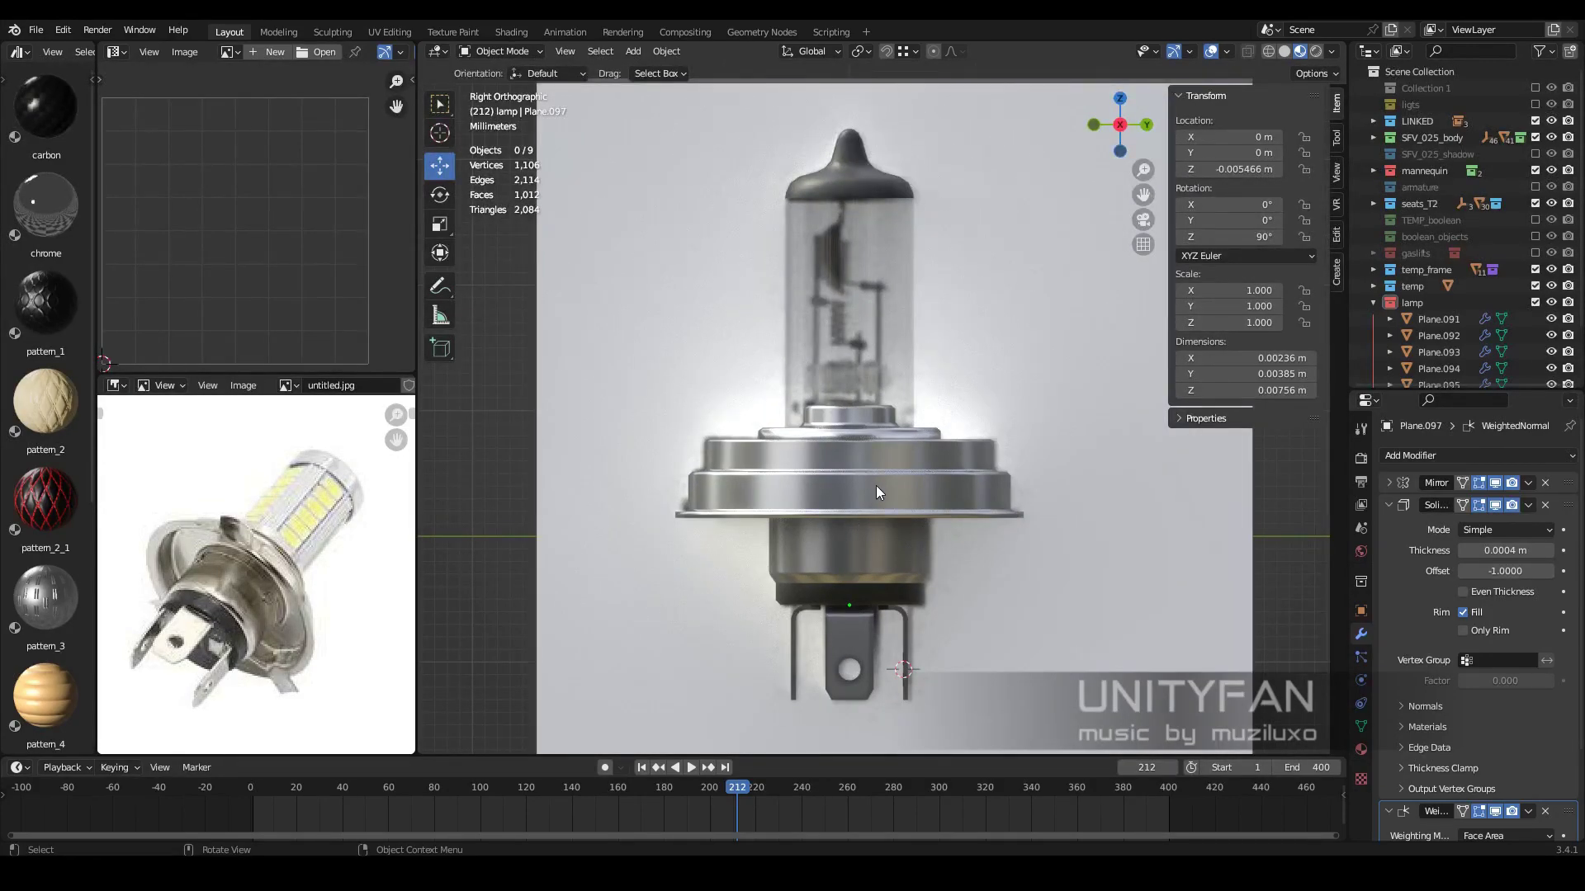
Add a cube and shrink it to sit inside the bulb glass
scroll(915, 444, "down", 4)
middle_click_drag(914, 444, 917, 501)
key("shift+a")
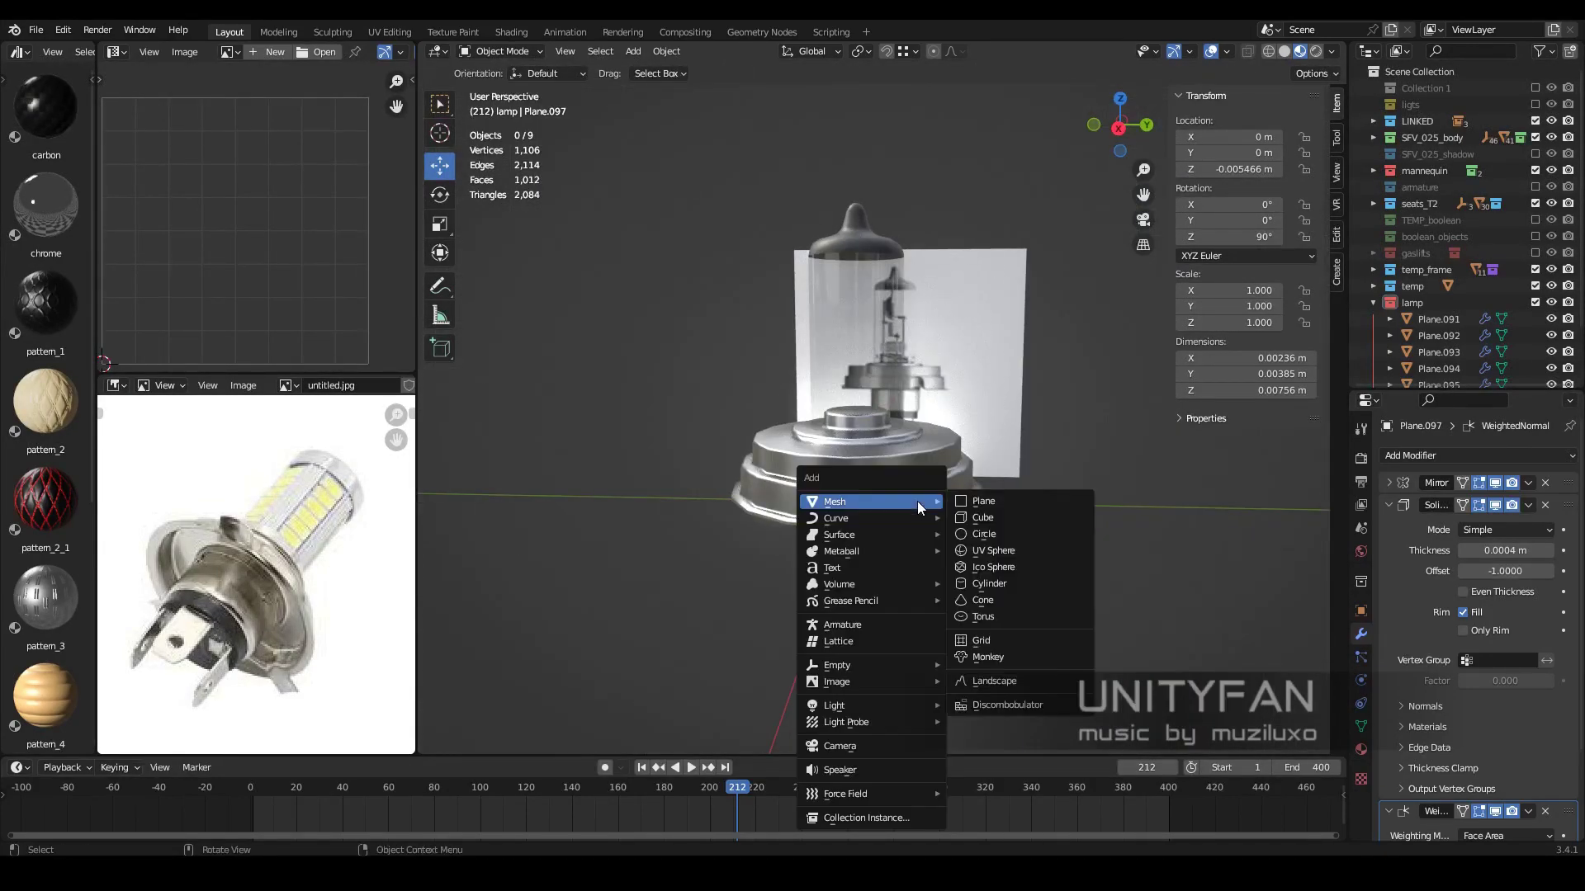
left_click(978, 517)
key("s")
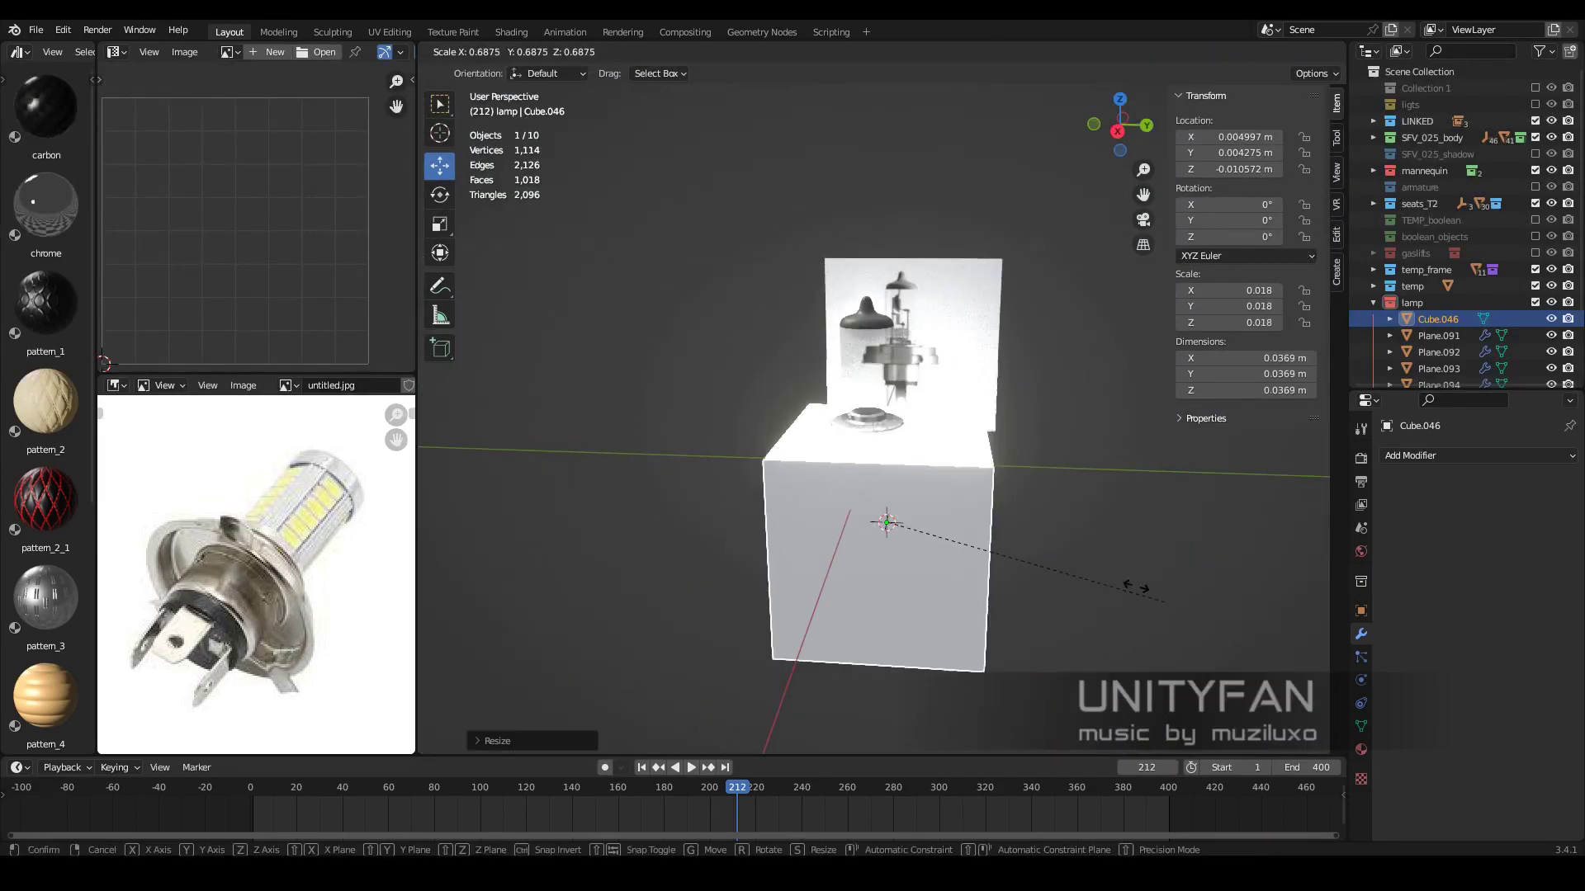
left_click(1078, 560)
scroll(1078, 560, "up", 2)
key("KP_3")
key("s")
left_click(916, 360)
Squash the cube into a thin rod, apply its scale and give it metal_1
scroll(916, 360, "up", 5)
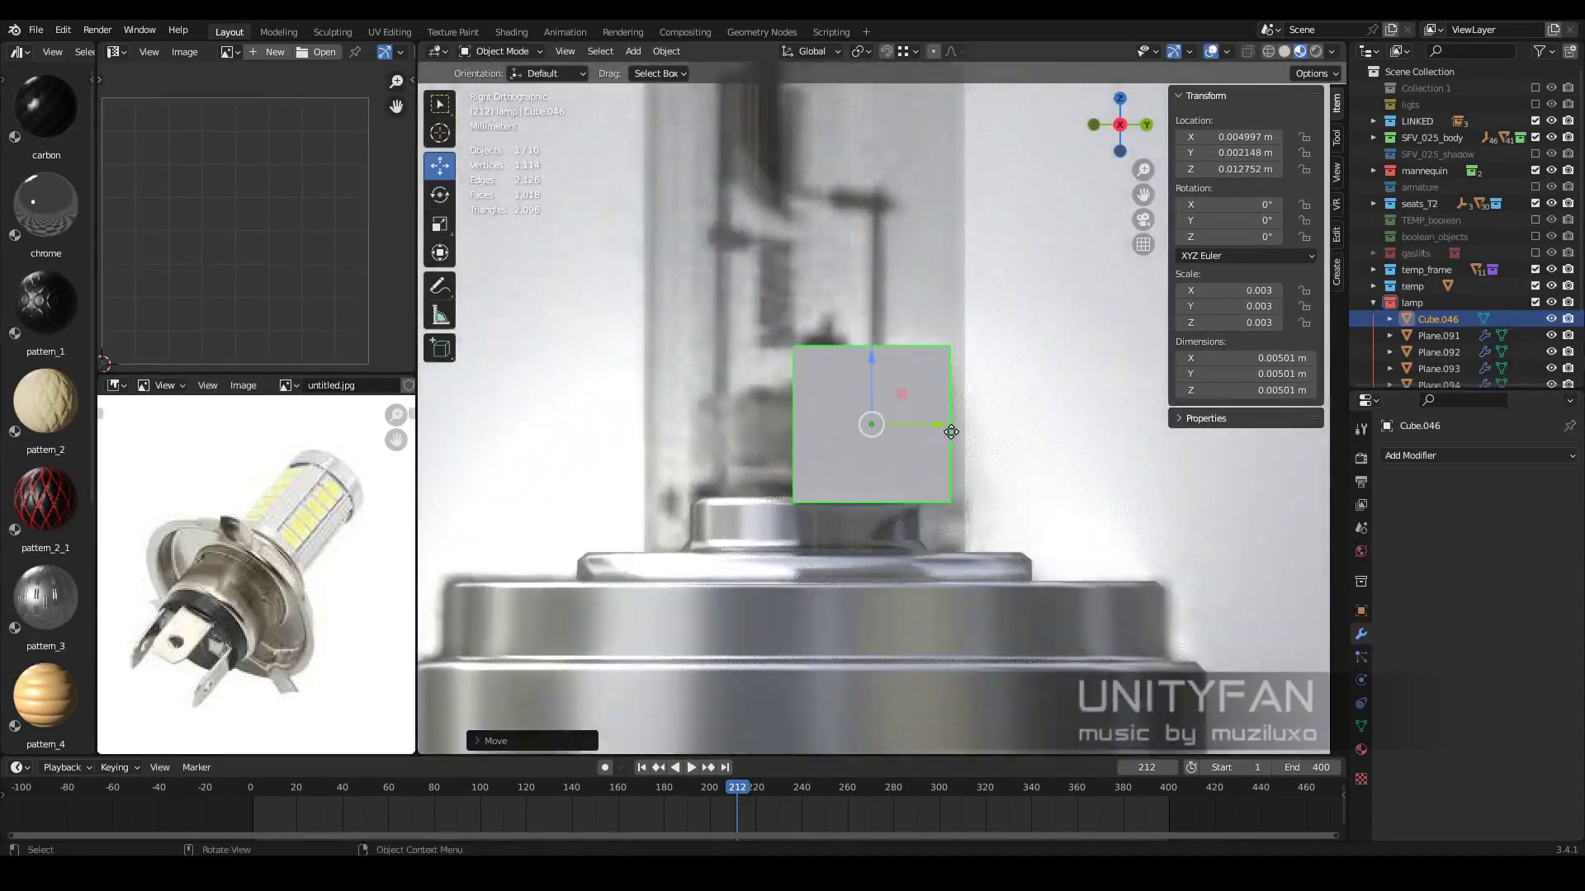
key("s")
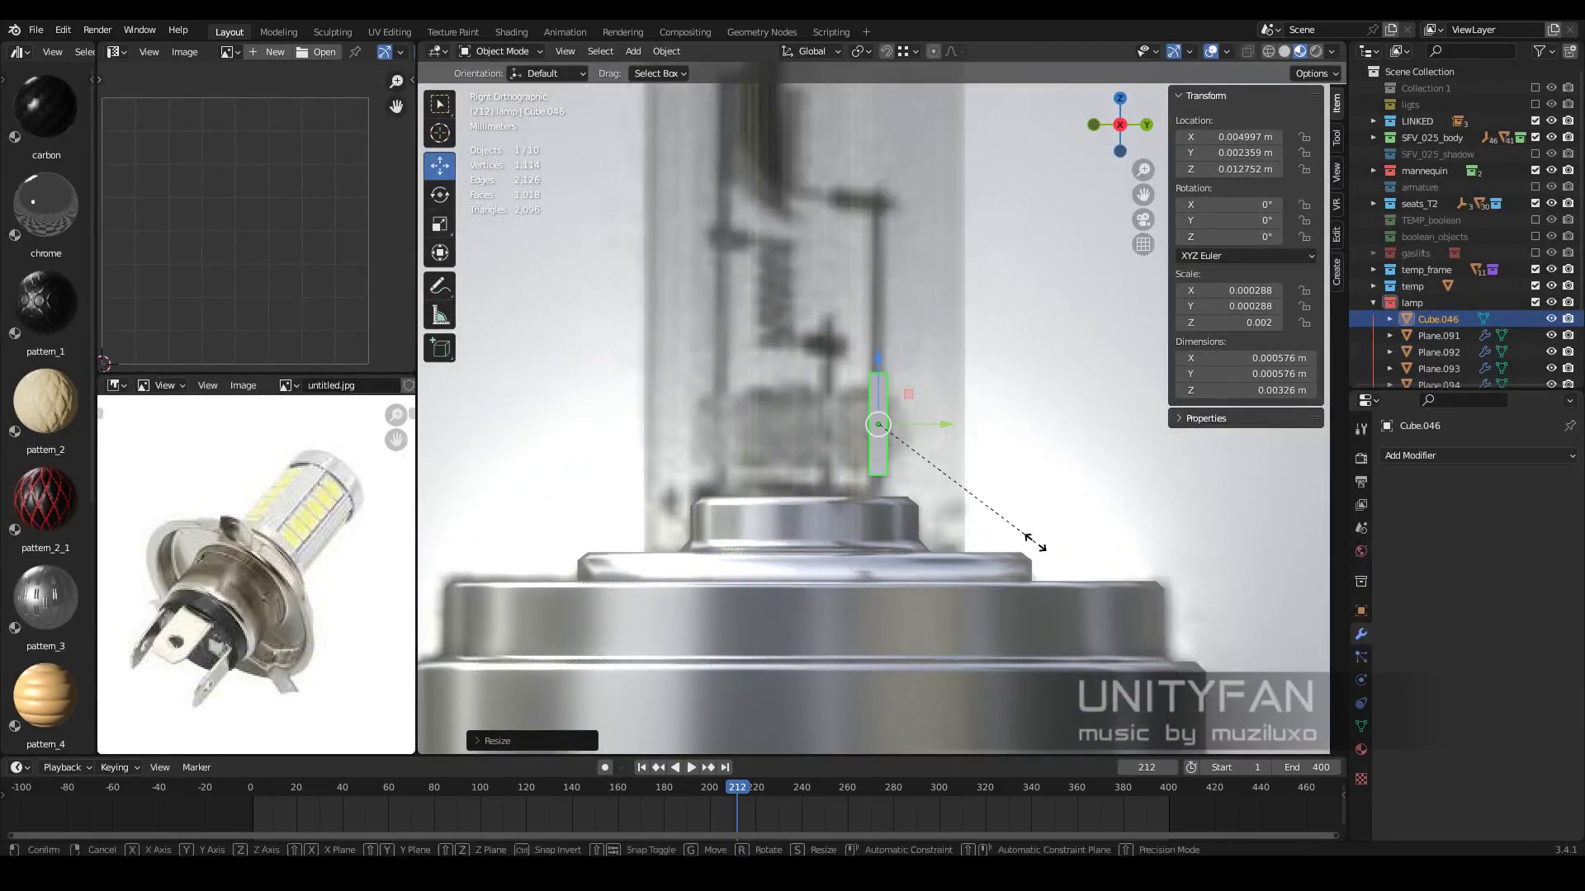
left_click(1023, 511)
key("ctrl+a")
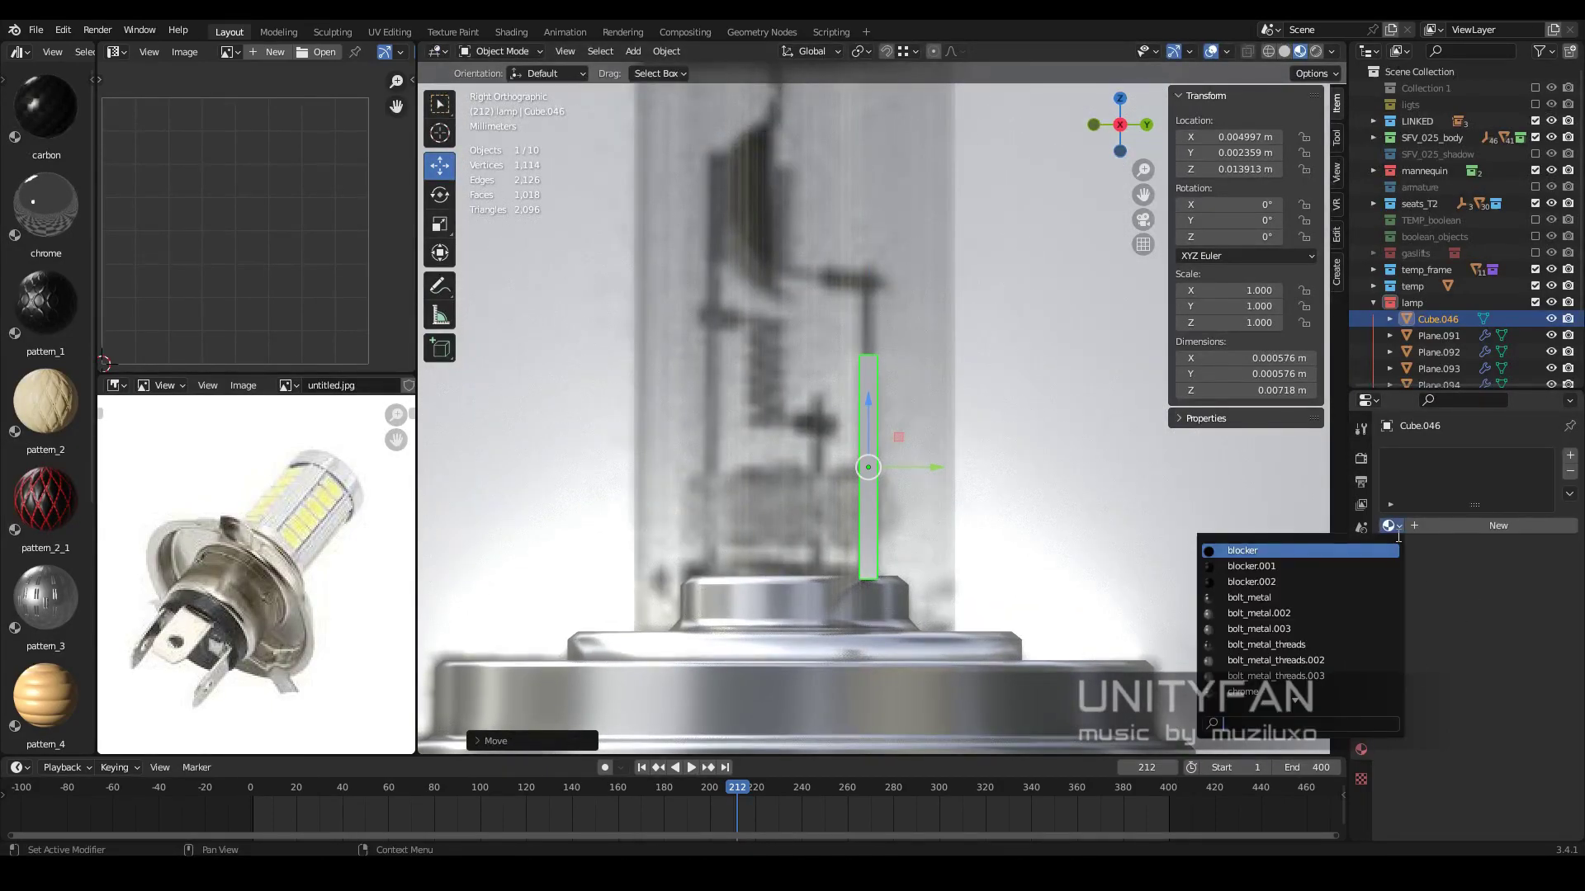
left_click(1280, 551)
mouse_move(815, 458)
middle_mouse_down()
mouse_move(918, 456)
mouse_move(949, 582)
mouse_move(1229, 213)
middle_mouse_up()
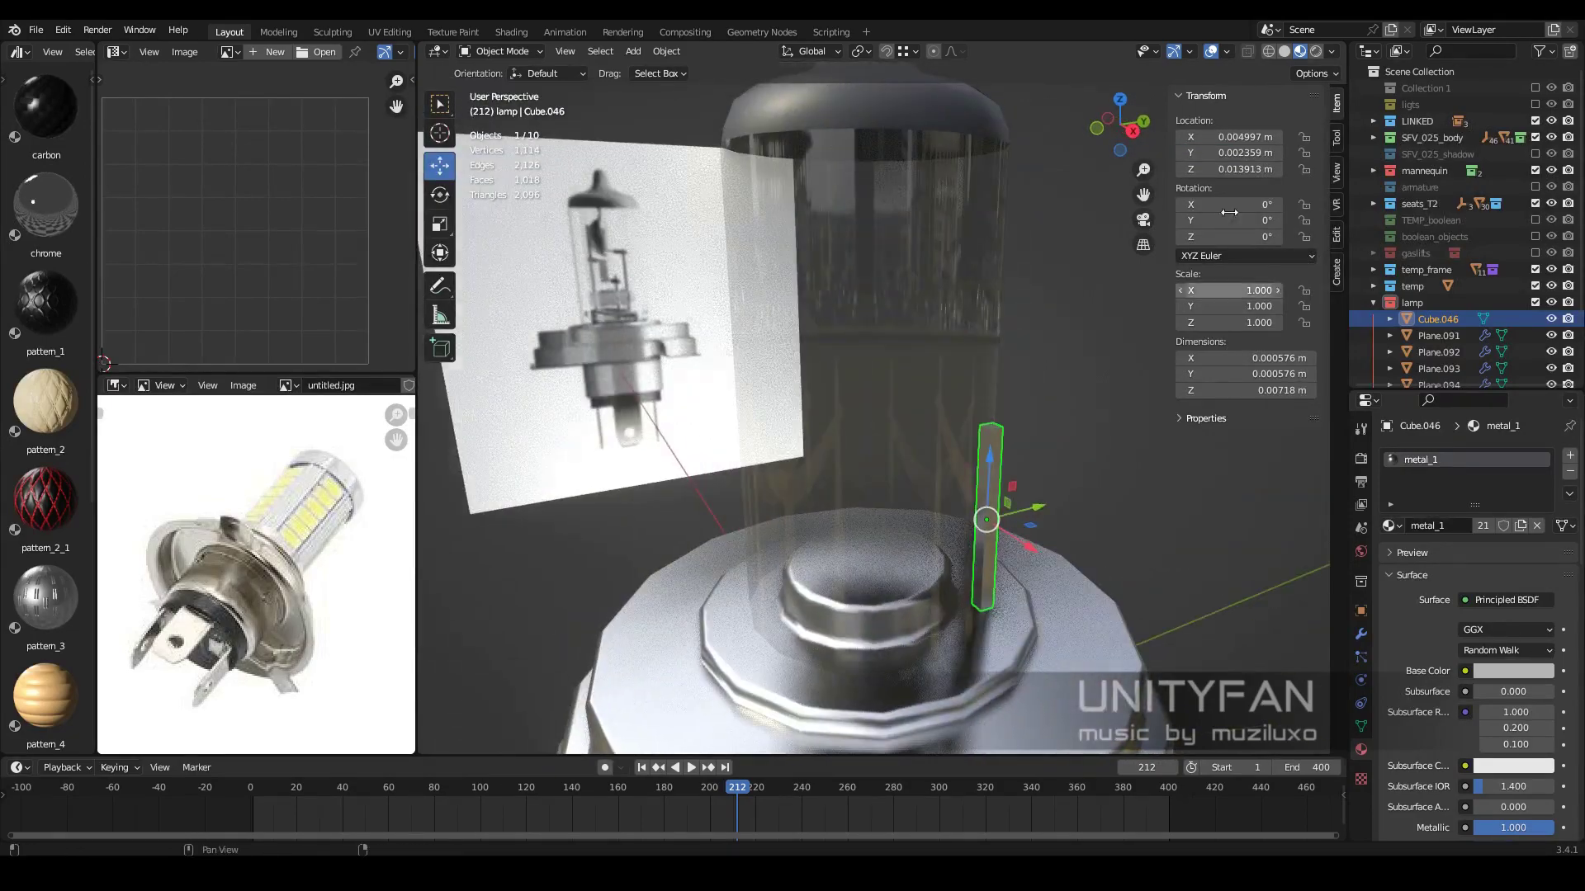
middle_click_drag(928, 504, 941, 481, "alt")
Duplicate the rod twice, placing copies beside and to the left of the first
key("Tab")
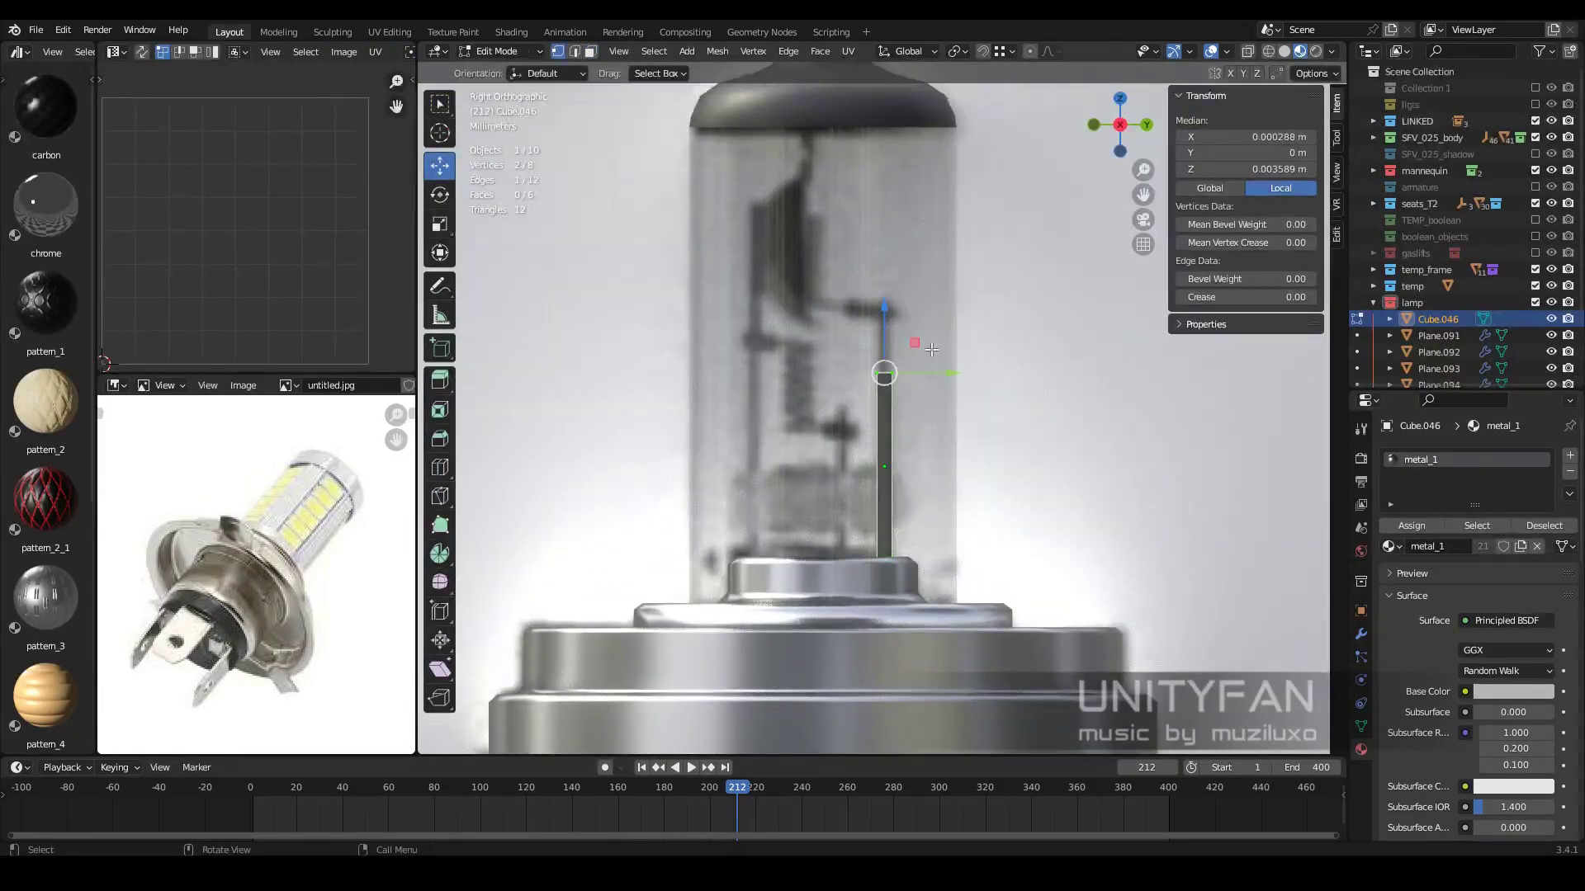
scroll(931, 349, "down", 3)
key("Tab")
scroll(941, 481, "up", 3)
key("shift+d")
key("Tab")
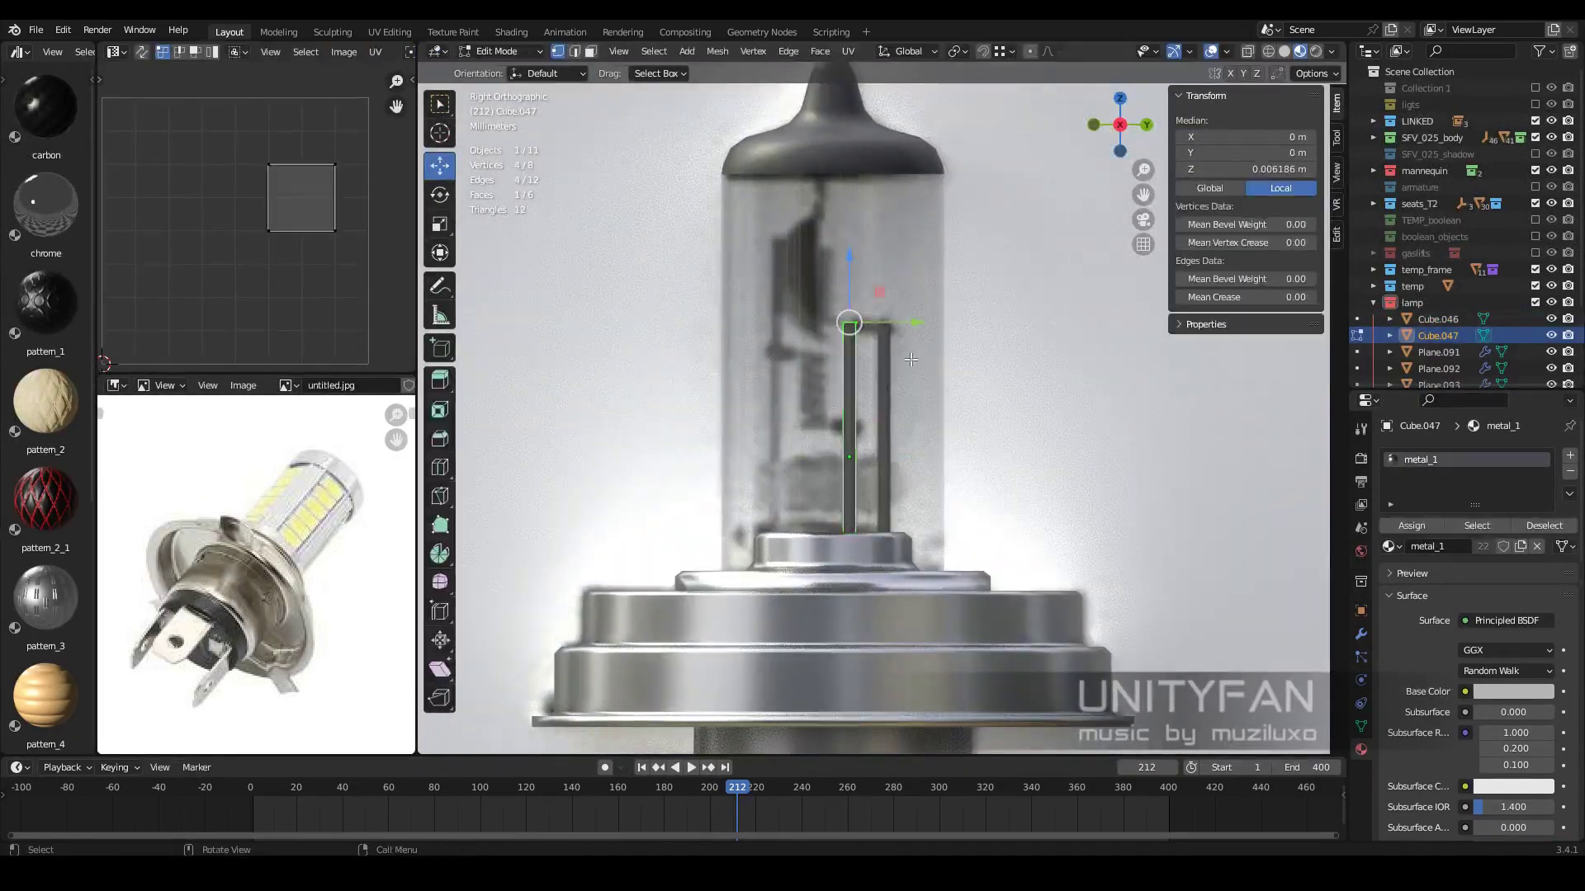
key("Tab")
key("shift+d")
left_click(813, 420)
Lay a copied rod horizontally as a crossbar near the top of the glass
key("Tab")
scroll(813, 419, "up", 2)
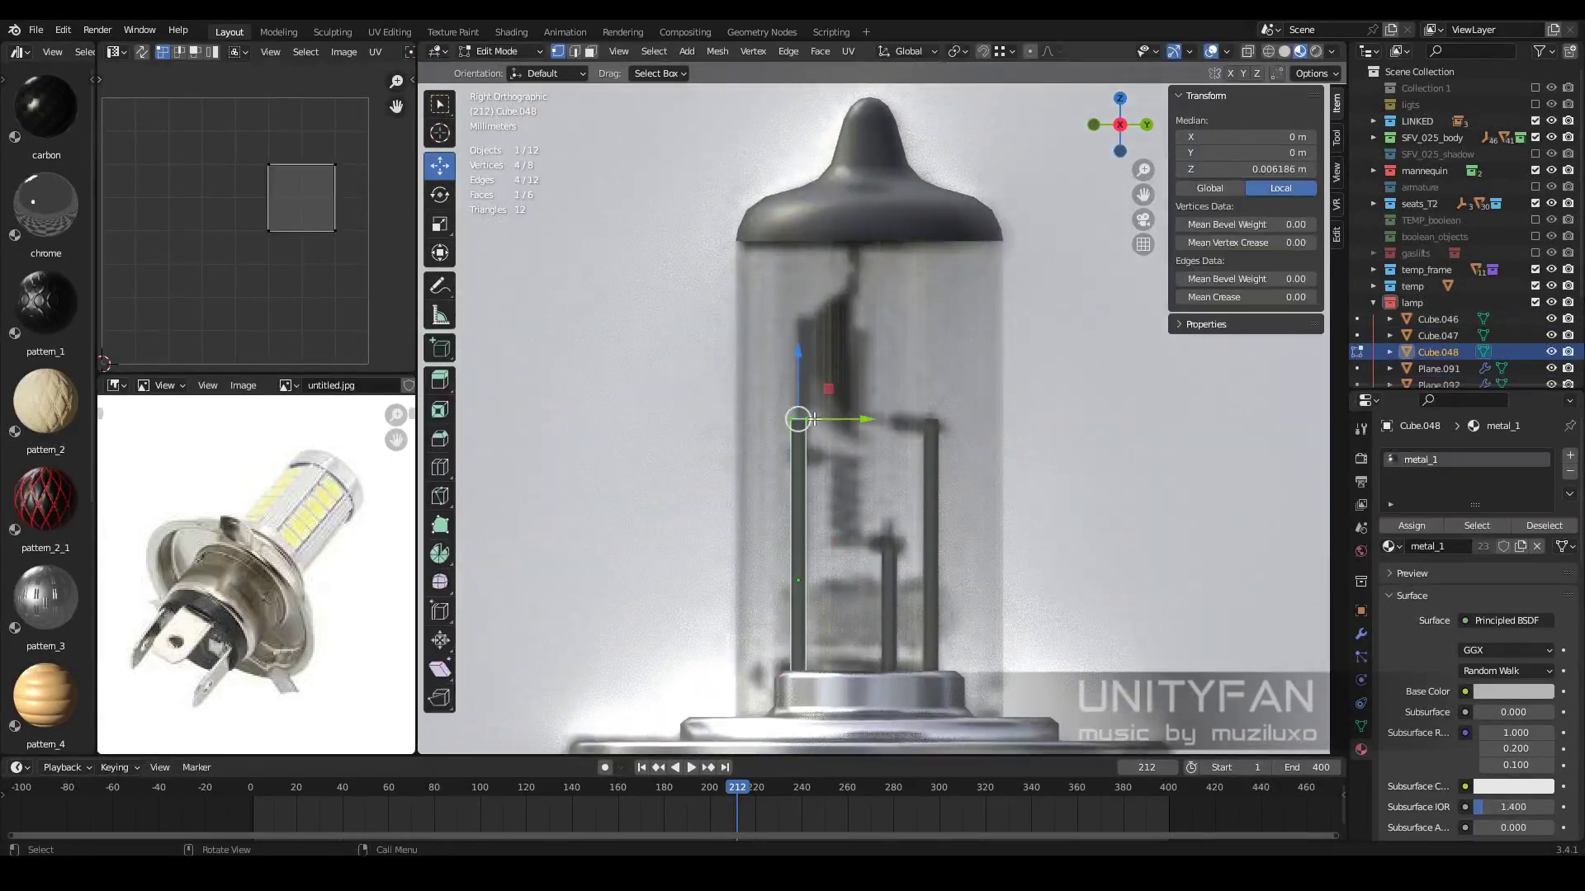
key("Tab")
scroll(906, 465, "down", 2)
left_click(921, 493)
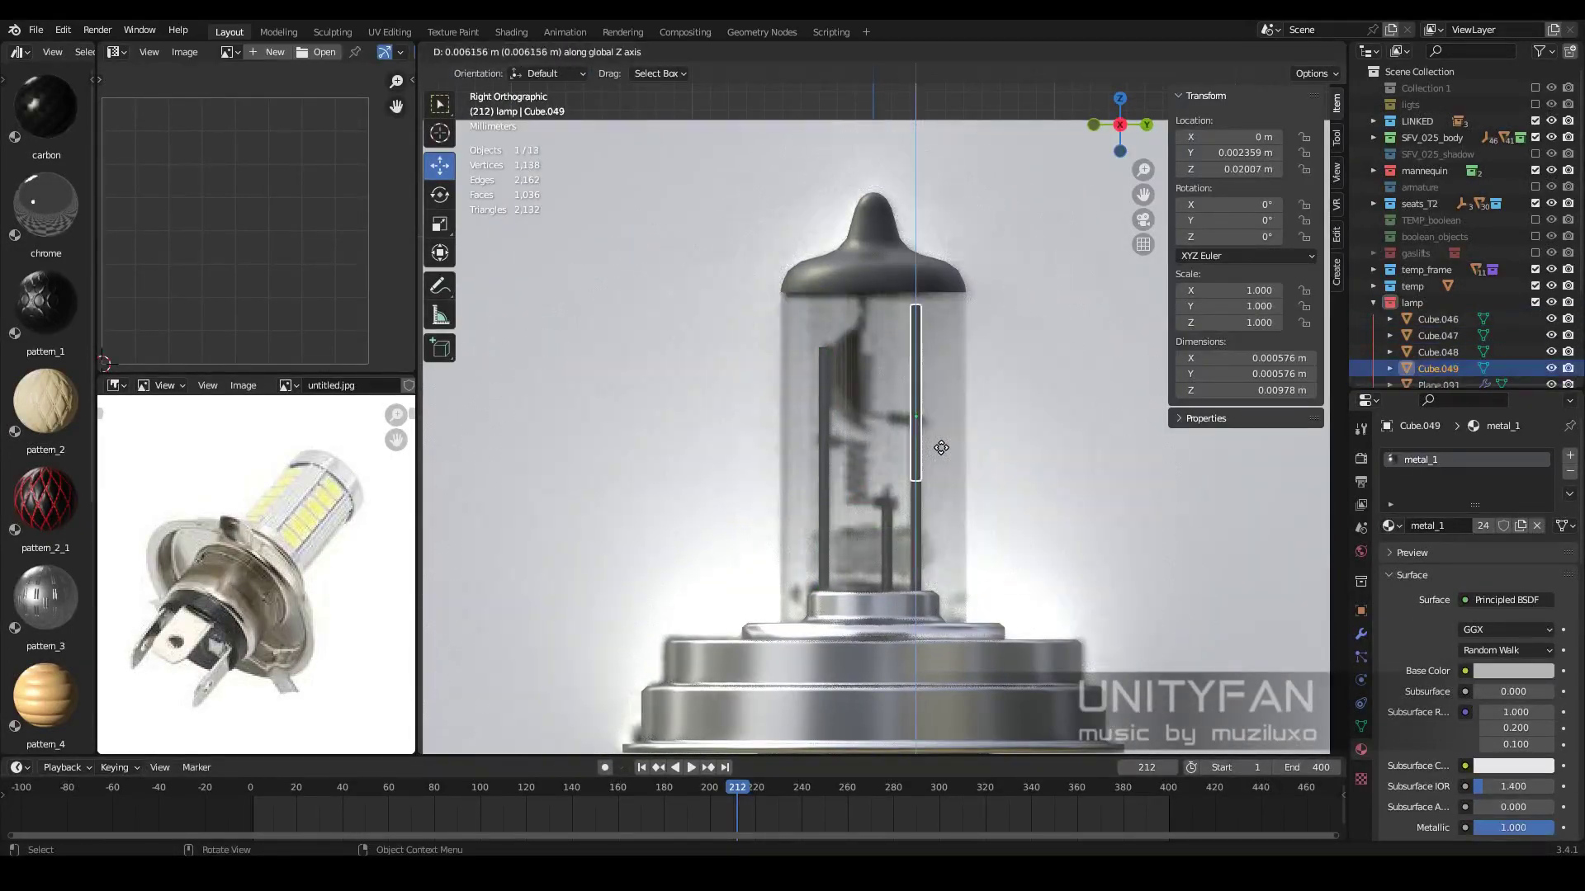
left_click(1023, 384)
scroll(920, 410, "up", 2)
Extend the crossbar's end face in Edit Mode, then return to solid shading
key("Tab")
key("g")
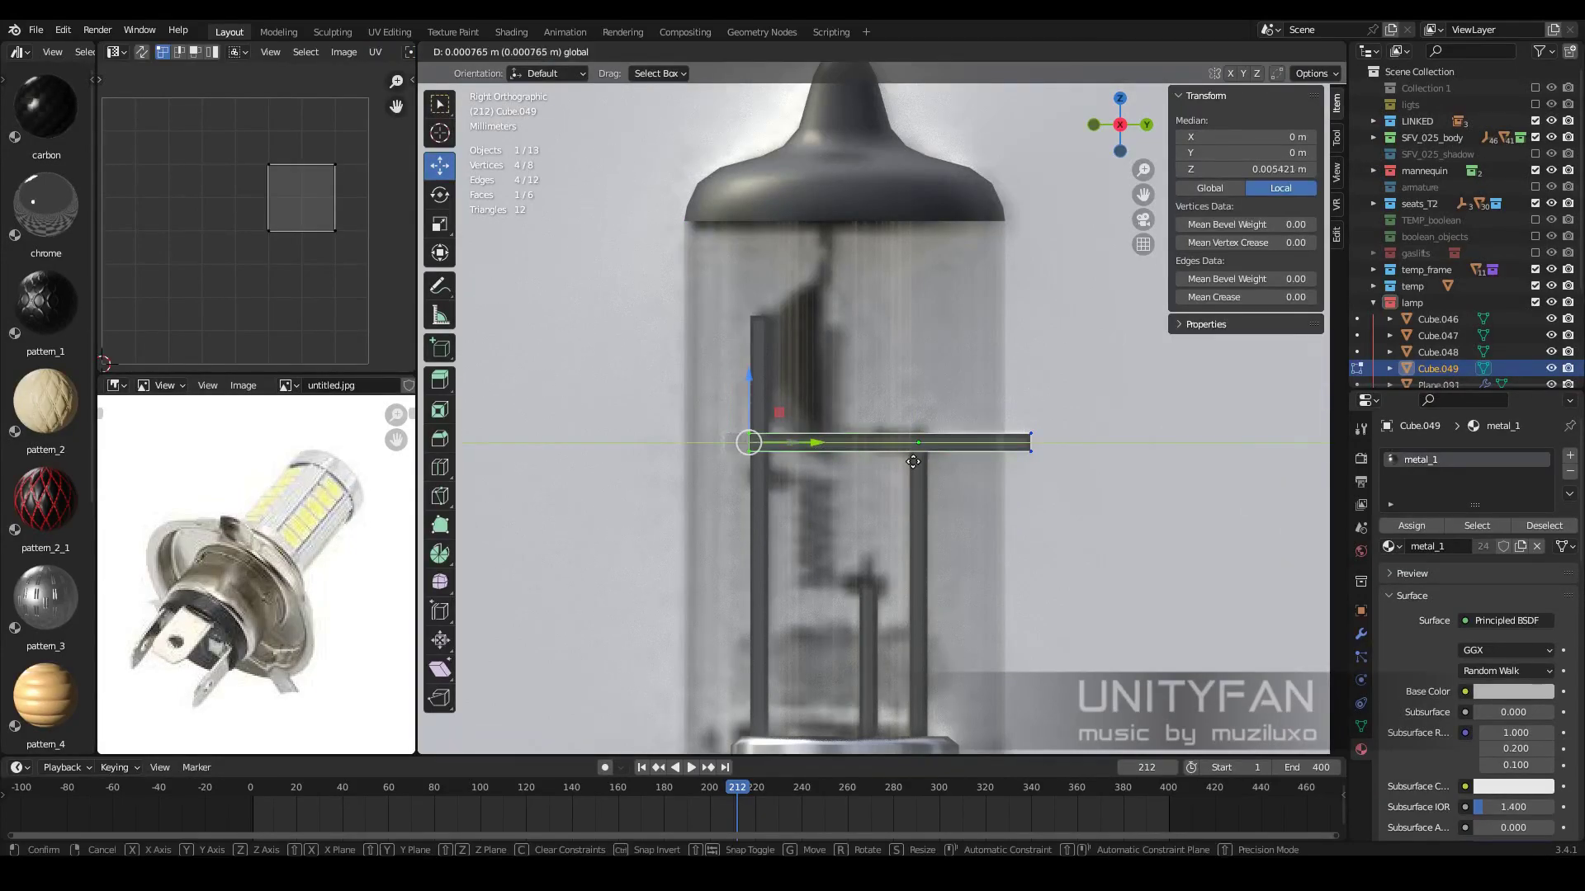
left_click(913, 470)
key("shift+z")
key("Tab")
middle_click_drag(912, 470, 844, 512)
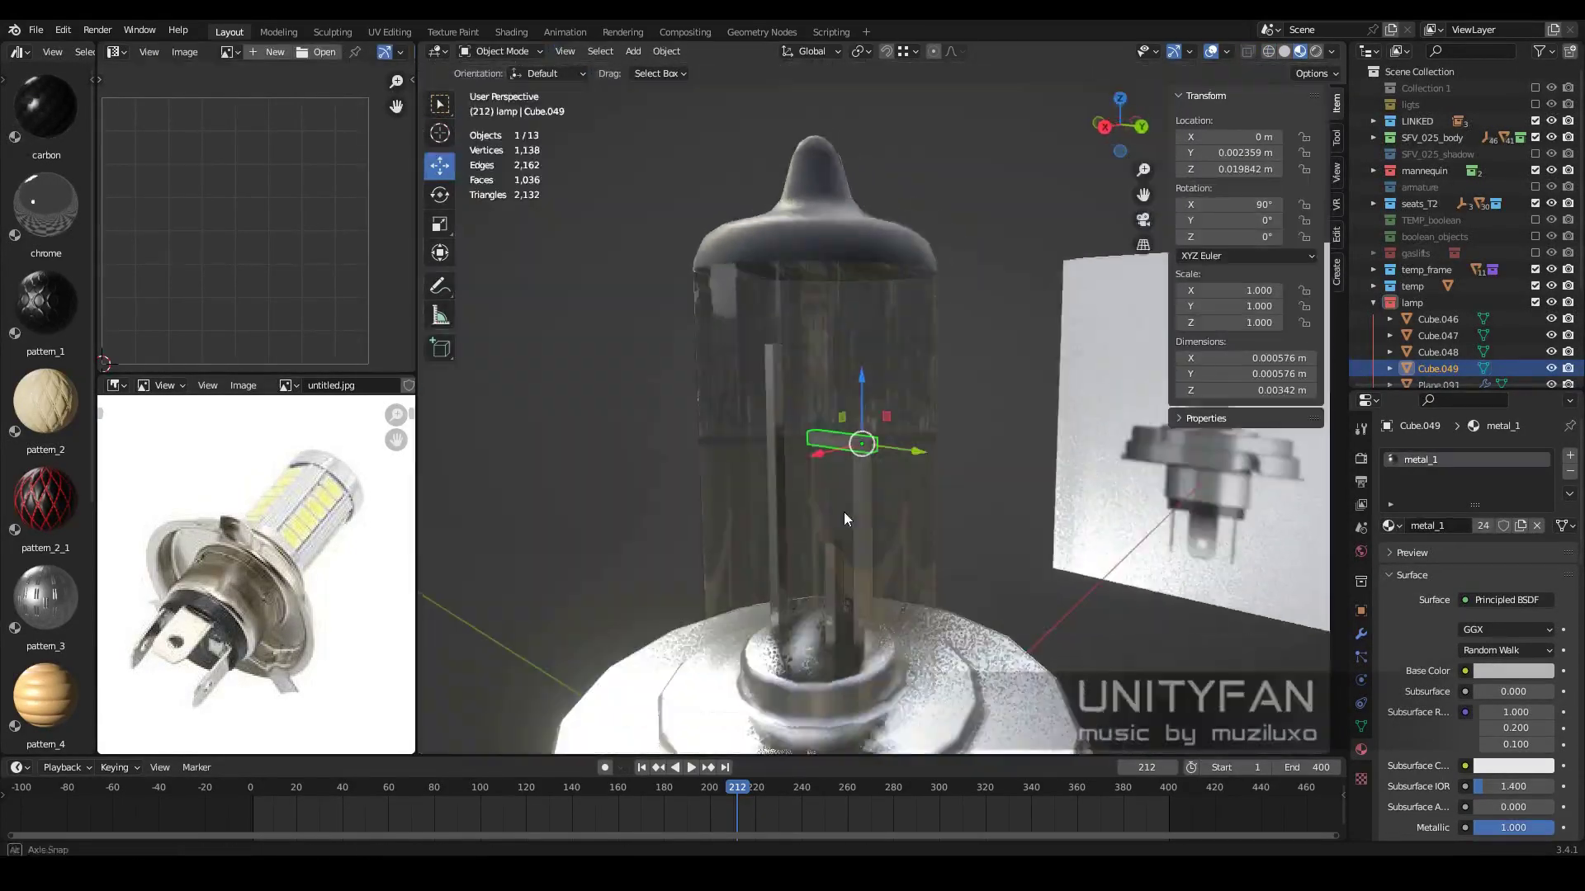
scroll(971, 565, "down", 4)
scroll(972, 565, "down", 5)
In side view, rotate the wire piece so it lies horizontal
middle_click_drag(971, 566, 980, 549)
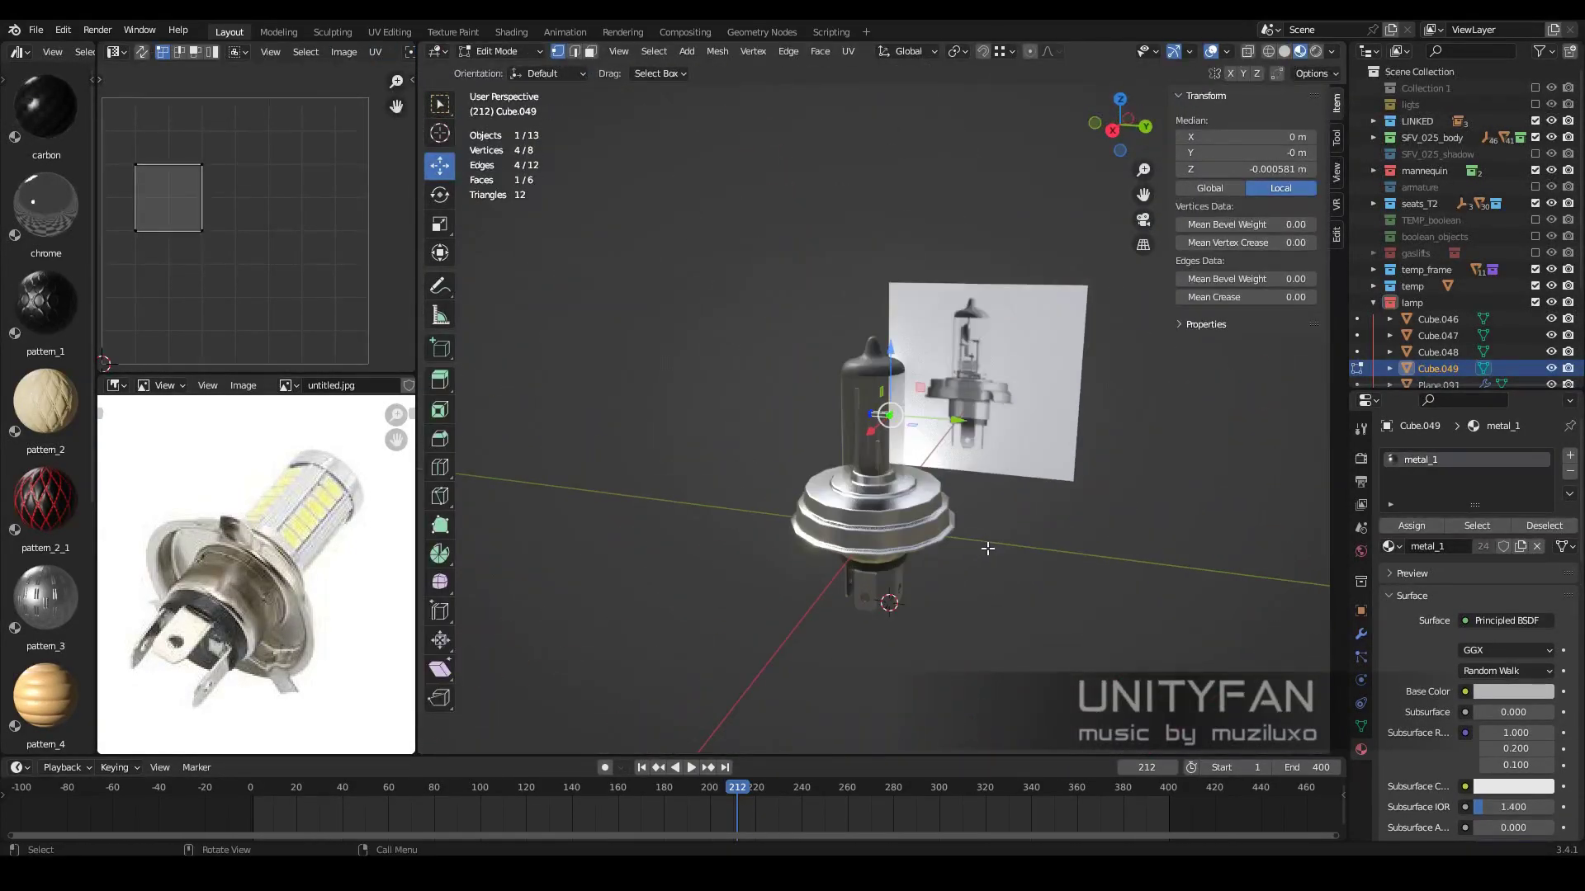
key("KP_3")
key("Tab")
scroll(980, 549, "up", 4)
key("Tab")
scroll(961, 453, "up", 6)
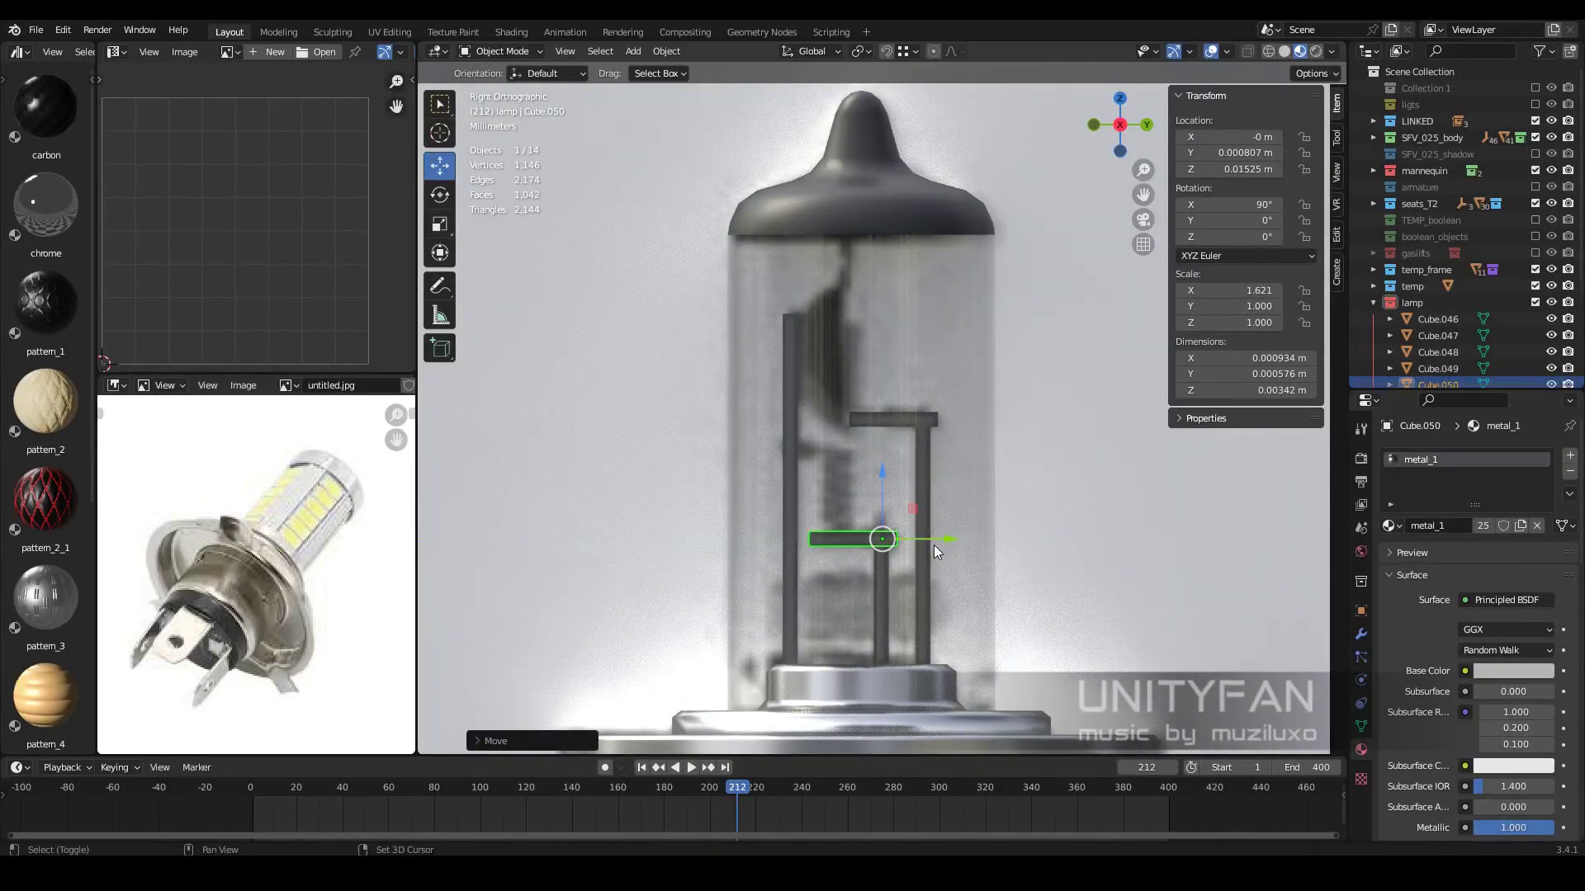
left_click(800, 627)
scroll(875, 473, "down", 3)
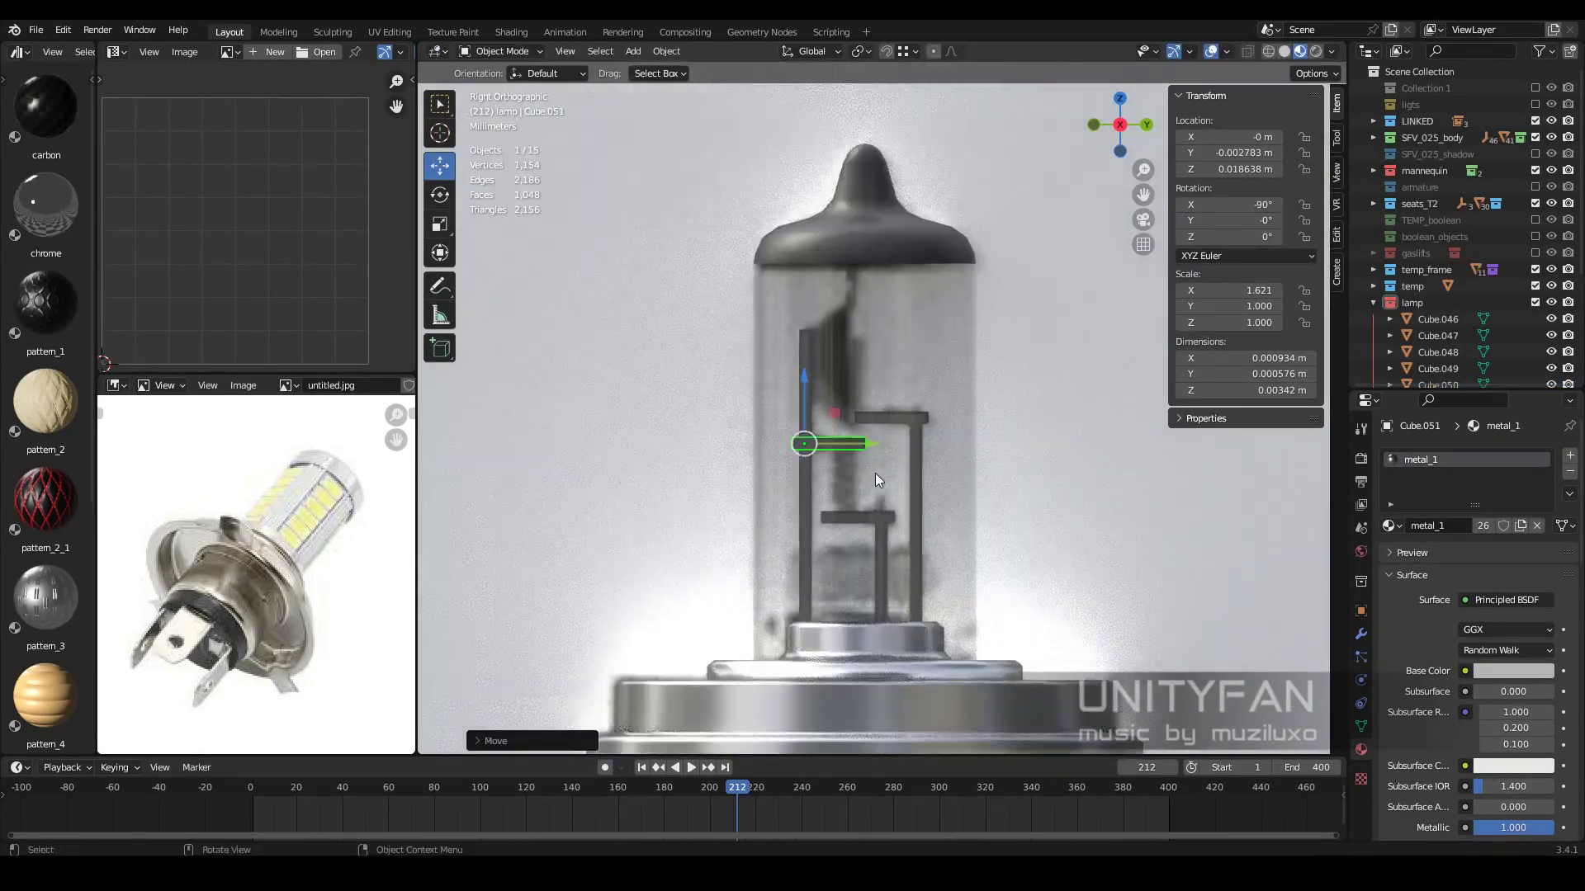
Check the new bar's mesh in Edit Mode and orbit back onto the bulb
key("Tab")
scroll(825, 600, "up", 3)
key("Tab")
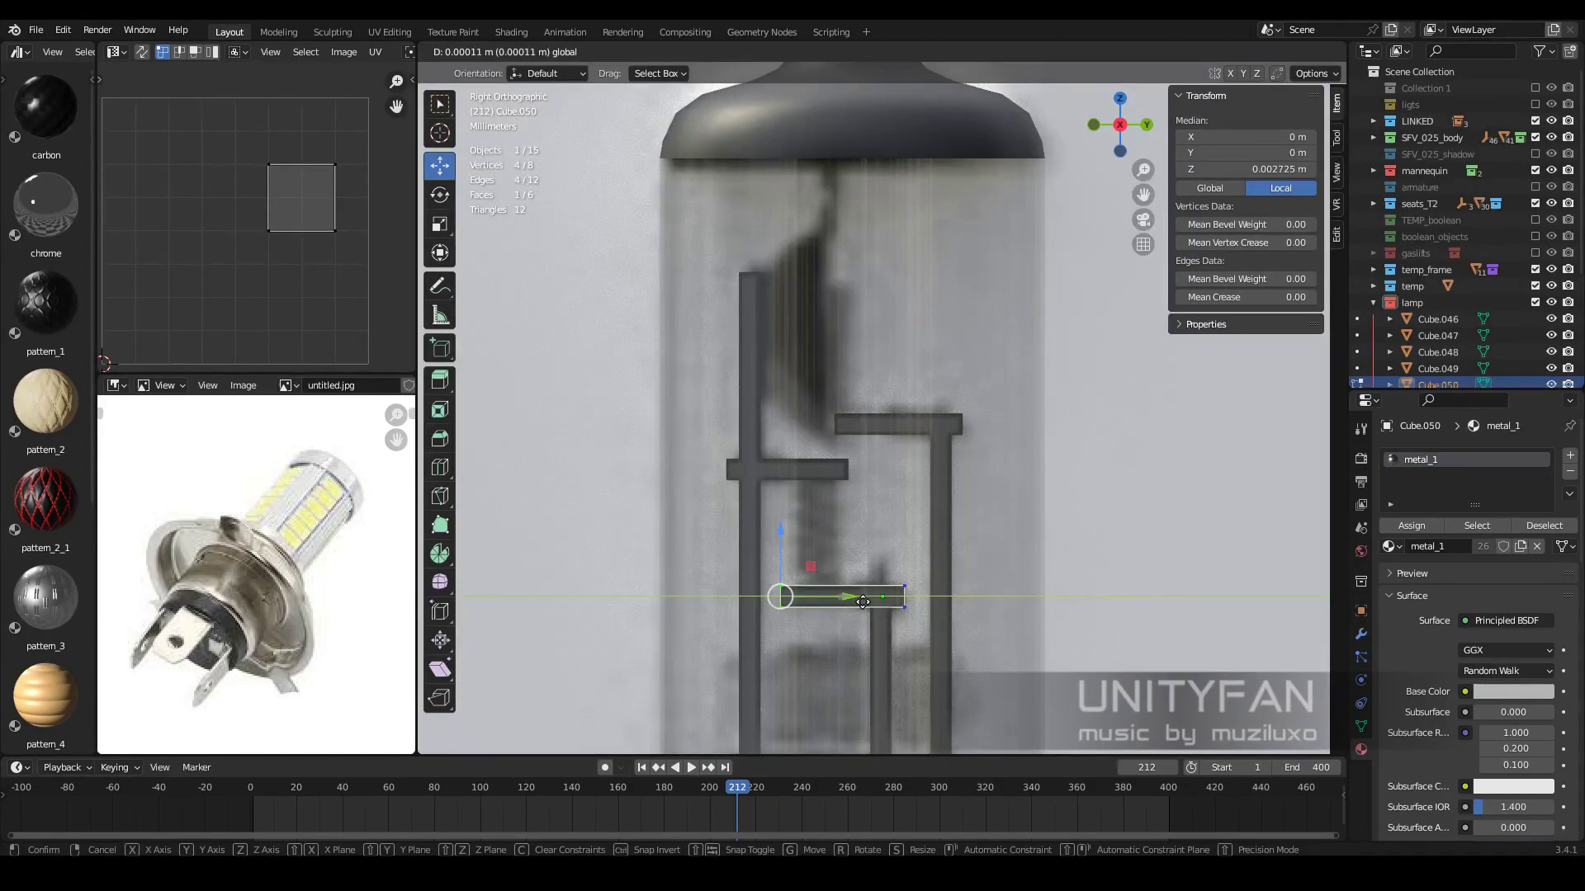
middle_click_drag(826, 600, 948, 561)
scroll(948, 561, "down", 4)
scroll(901, 454, "up", 5)
Duplicate a crossbar inside the bulb and rotate the copy 180 degrees
left_click(902, 456)
key("KP_3")
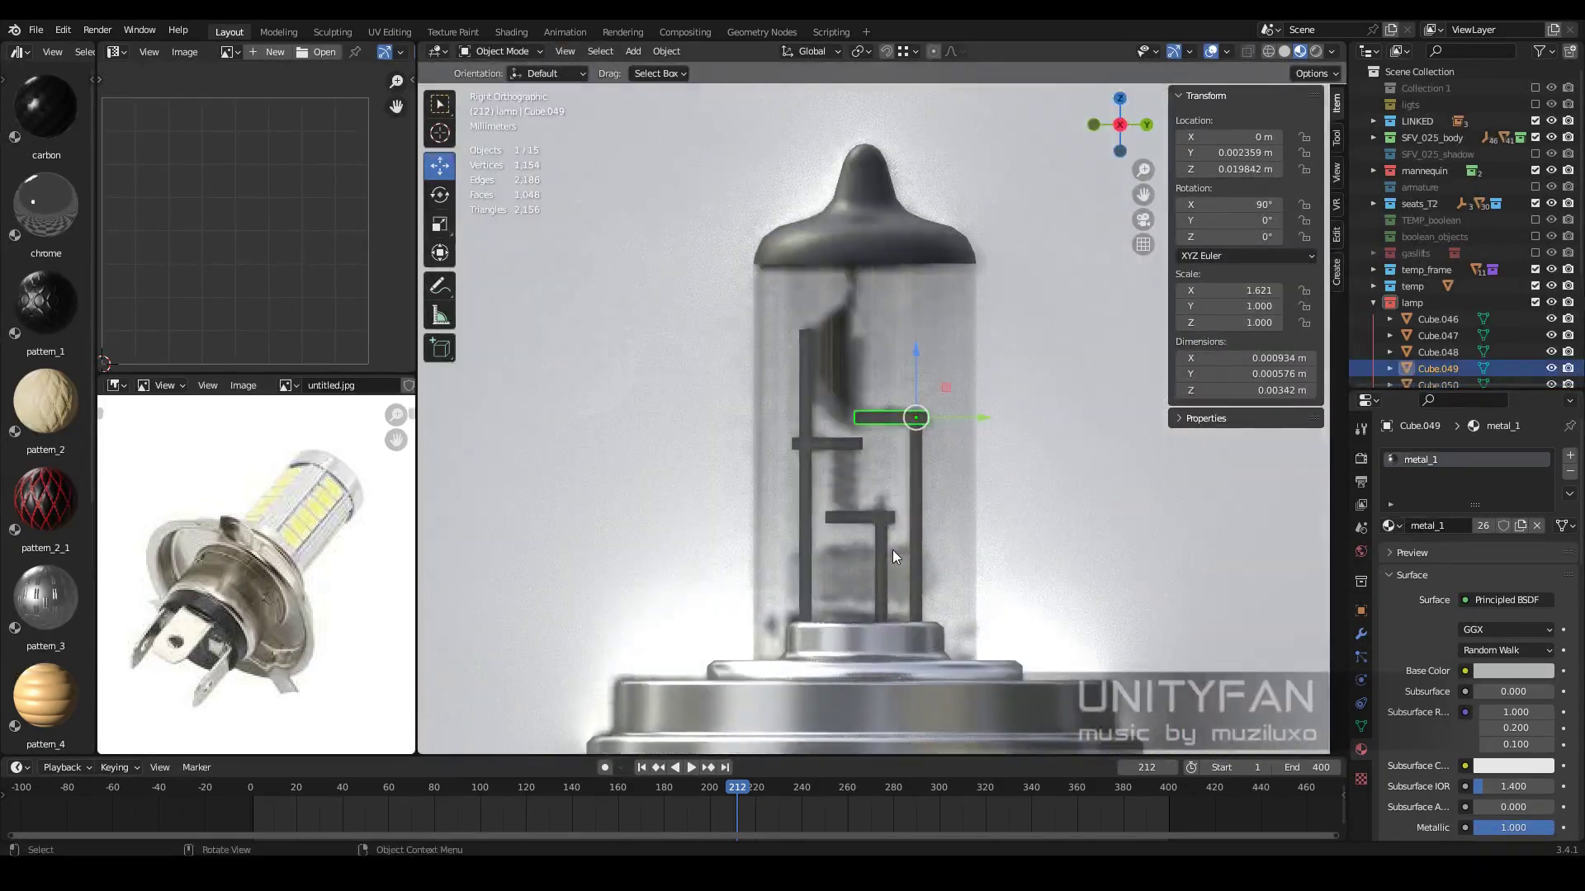
scroll(893, 550, "up", 3)
key("shift+d")
key("r")
key("Escape")
scroll(920, 417, "down", 3)
scroll(979, 503, "down", 2)
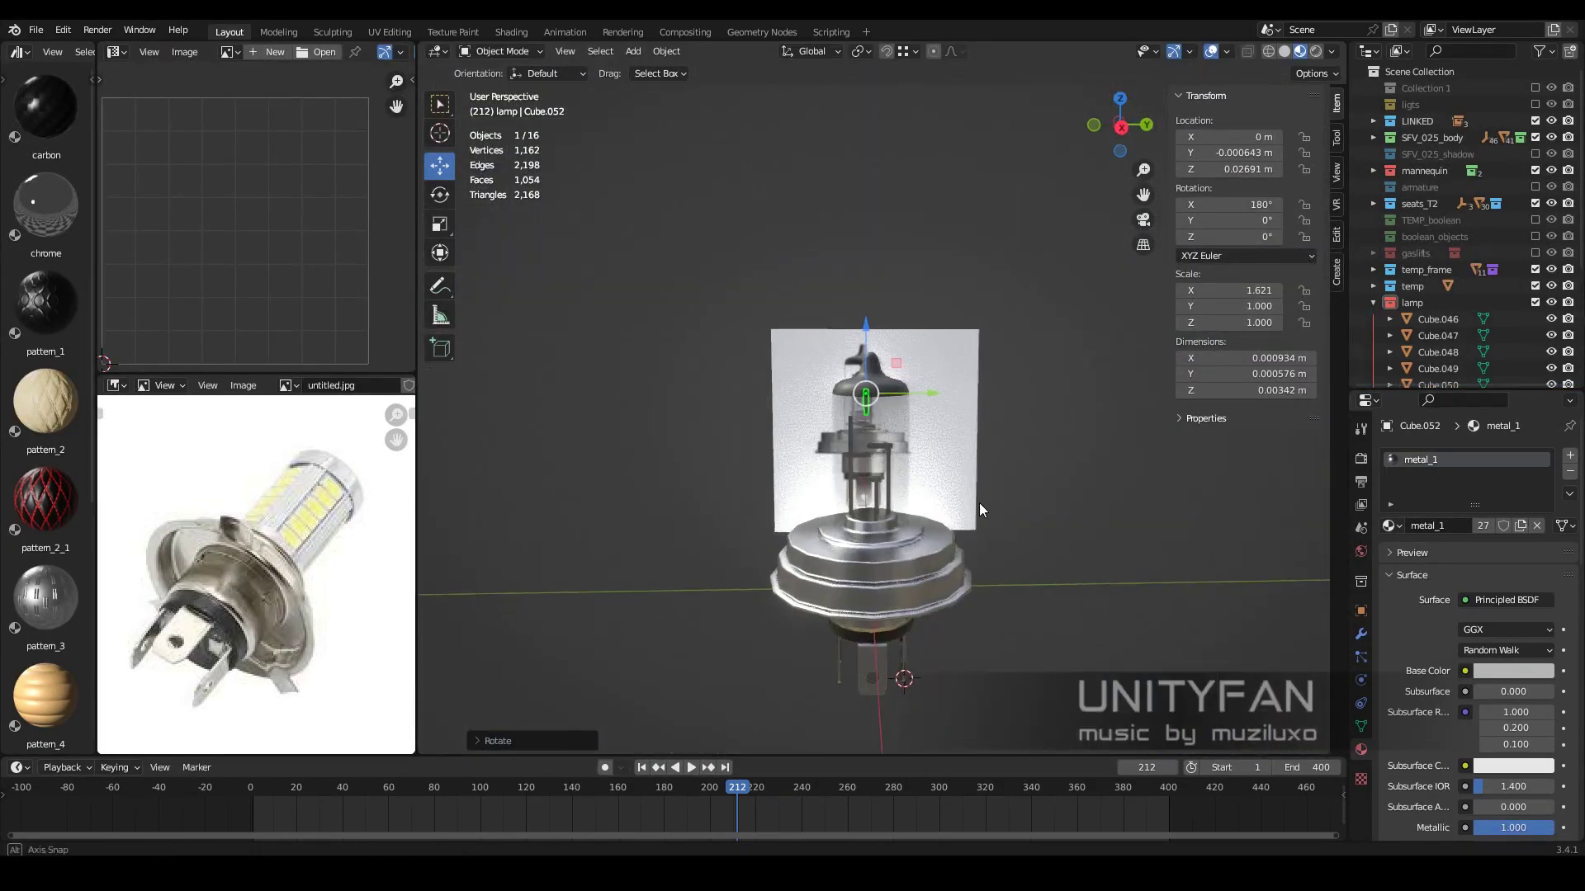
Orbit around the bulb and select another crossbar
middle_click_drag(979, 503, 825, 522)
scroll(992, 494, "up", 2)
scroll(992, 494, "down", 3)
scroll(982, 482, "up", 3)
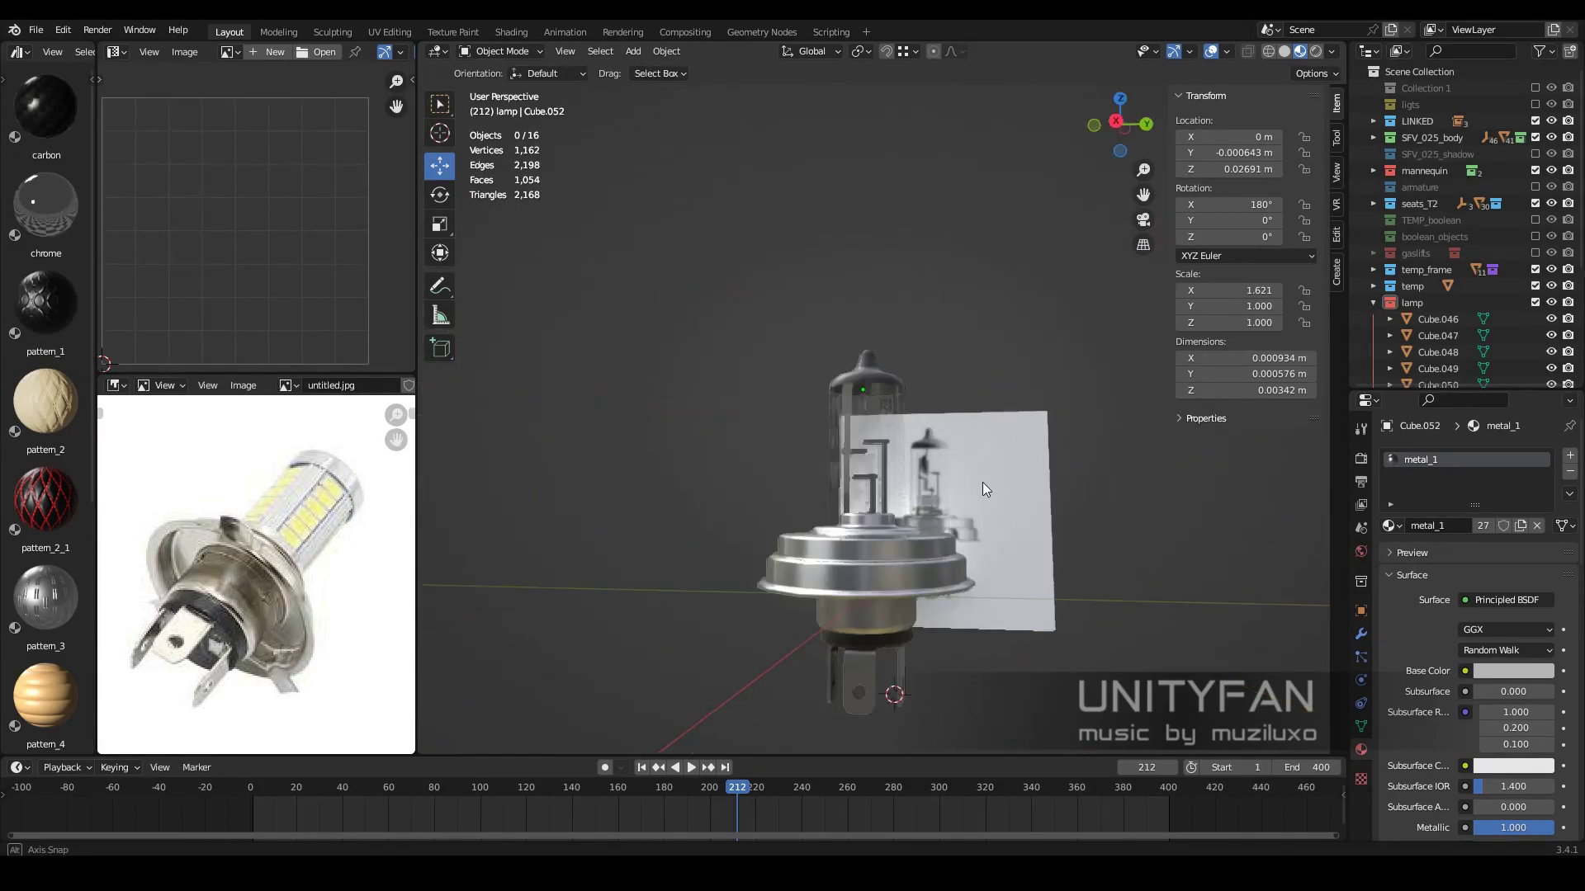
middle_click_drag(982, 482, 959, 448)
scroll(959, 448, "down", 2)
left_click(915, 437)
scroll(884, 442, "up", 1)
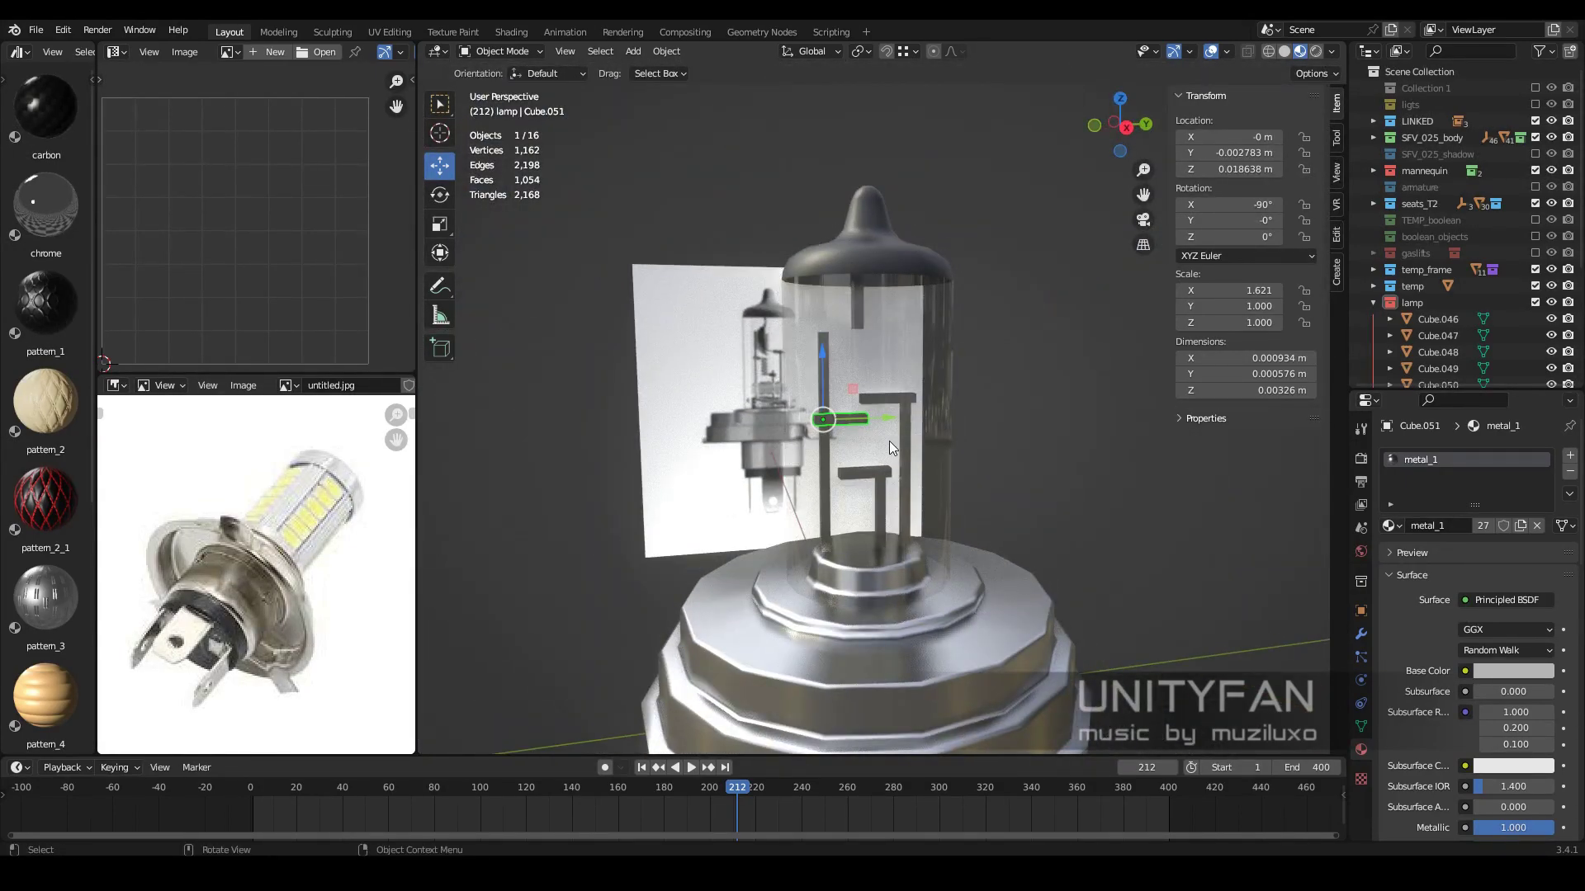
scroll(889, 441, "up", 3)
scroll(864, 488, "up", 2)
Apply Shade Smooth to the selected crossbar pieces
right_click(858, 481)
left_click(858, 480)
scroll(848, 502, "down", 3)
scroll(909, 483, "up", 3)
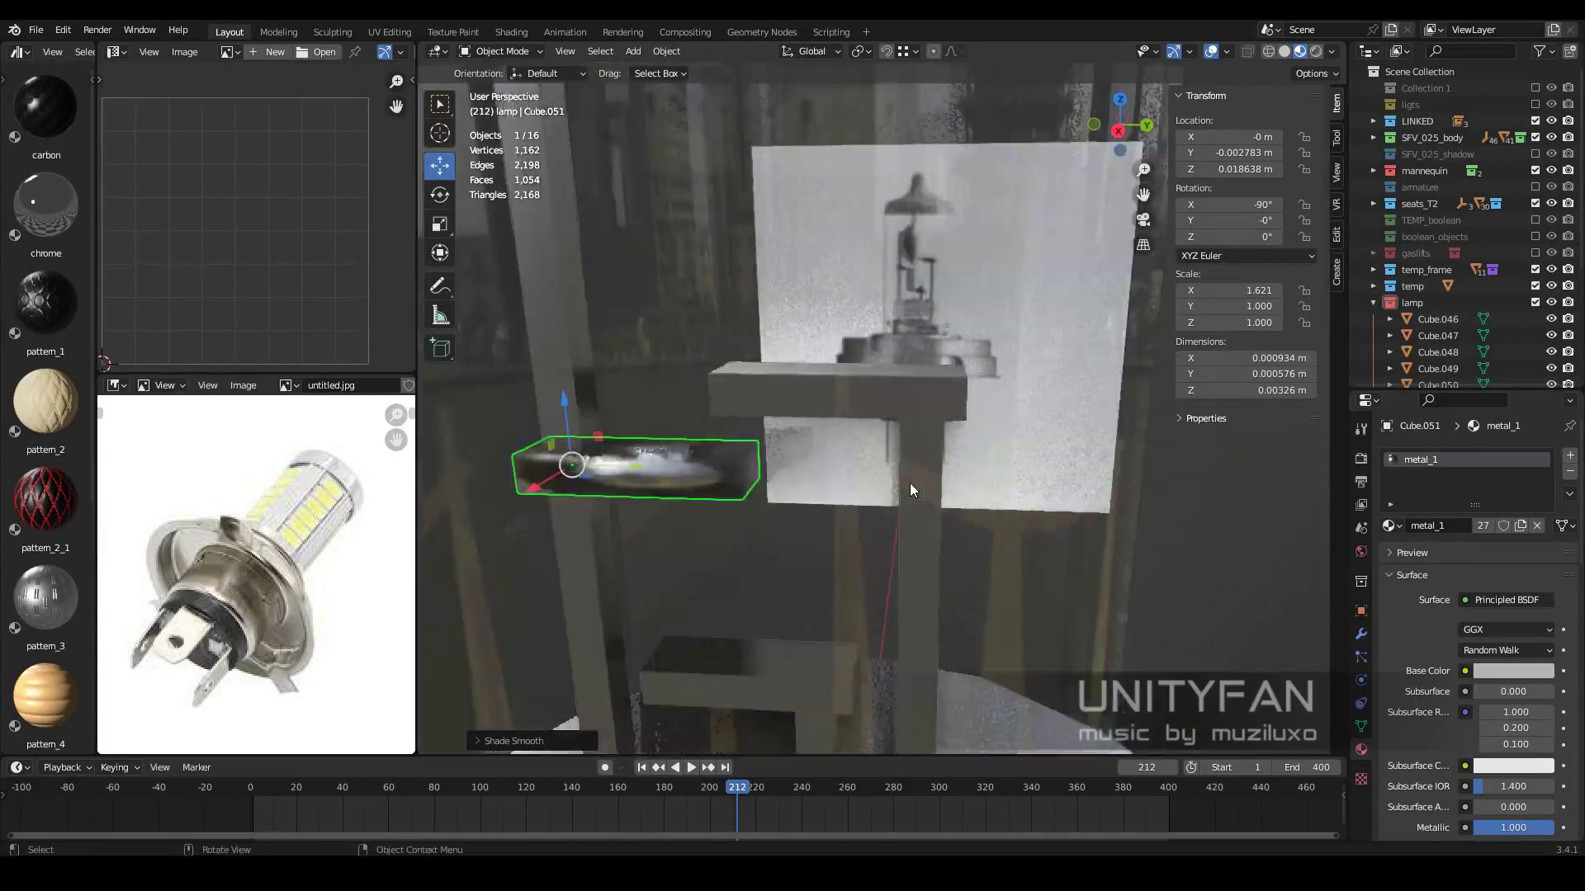
right_click(719, 489)
left_click(720, 489)
middle_click_drag(720, 489, 826, 512)
scroll(825, 512, "down", 2)
Delete the unwanted extra bar and shade the support rod smooth
left_click(859, 442)
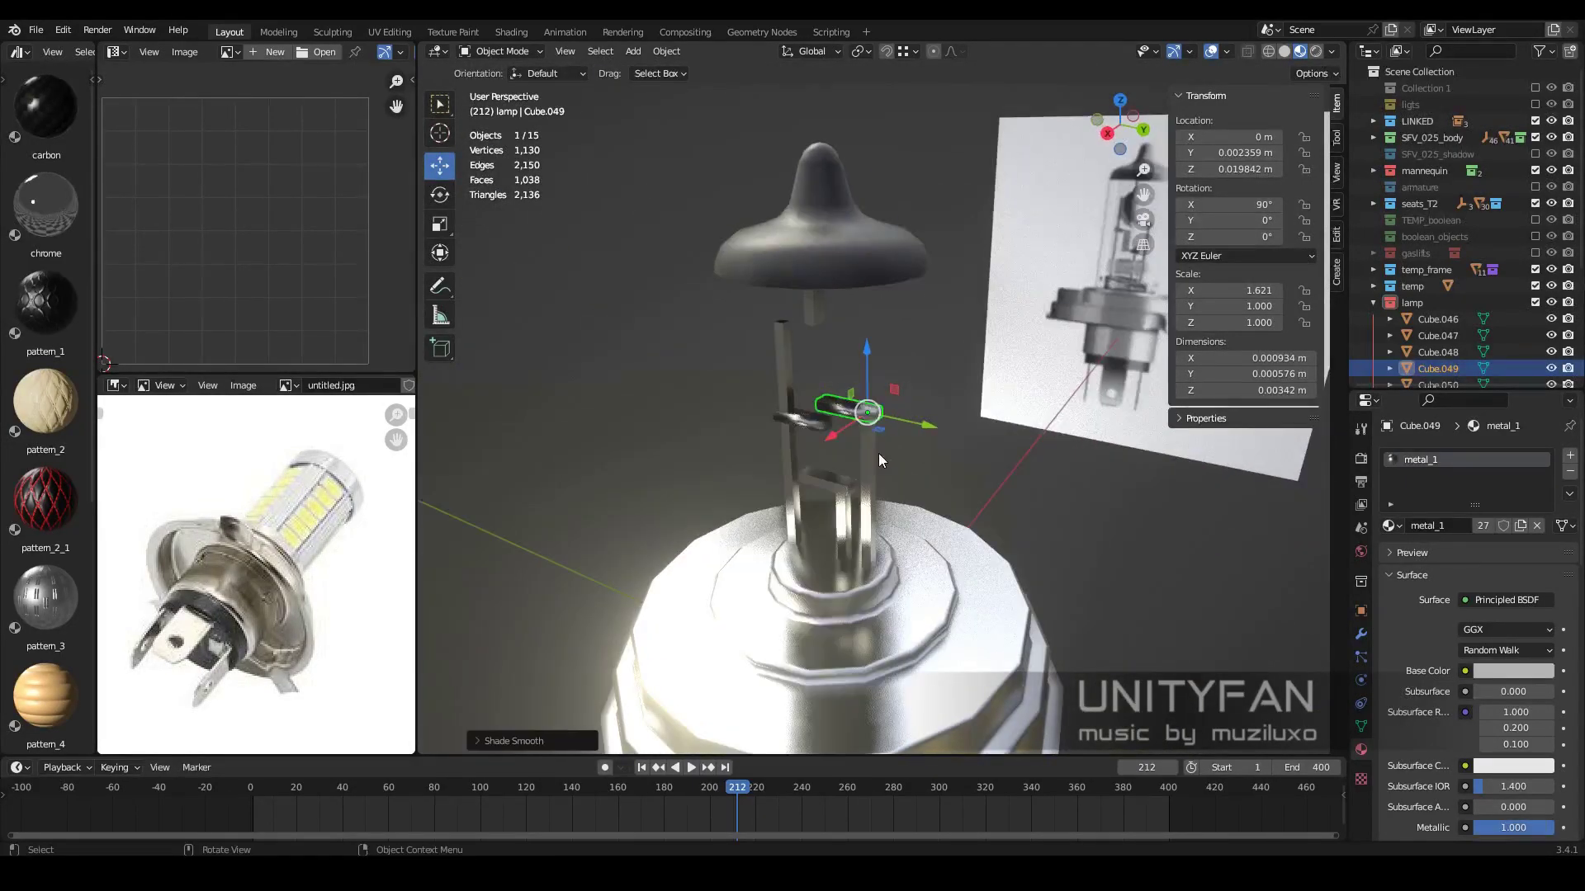
right_click(878, 453)
key("x")
scroll(834, 482, "up", 2)
right_click(840, 513)
left_click(841, 513)
Select the small crossbar near the filament and bring up the Add menu
mouse_move(843, 365)
middle_mouse_down()
mouse_move(1101, 493)
mouse_move(917, 527)
mouse_move(957, 564)
middle_mouse_up()
left_click(918, 527)
scroll(869, 494, "up", 4)
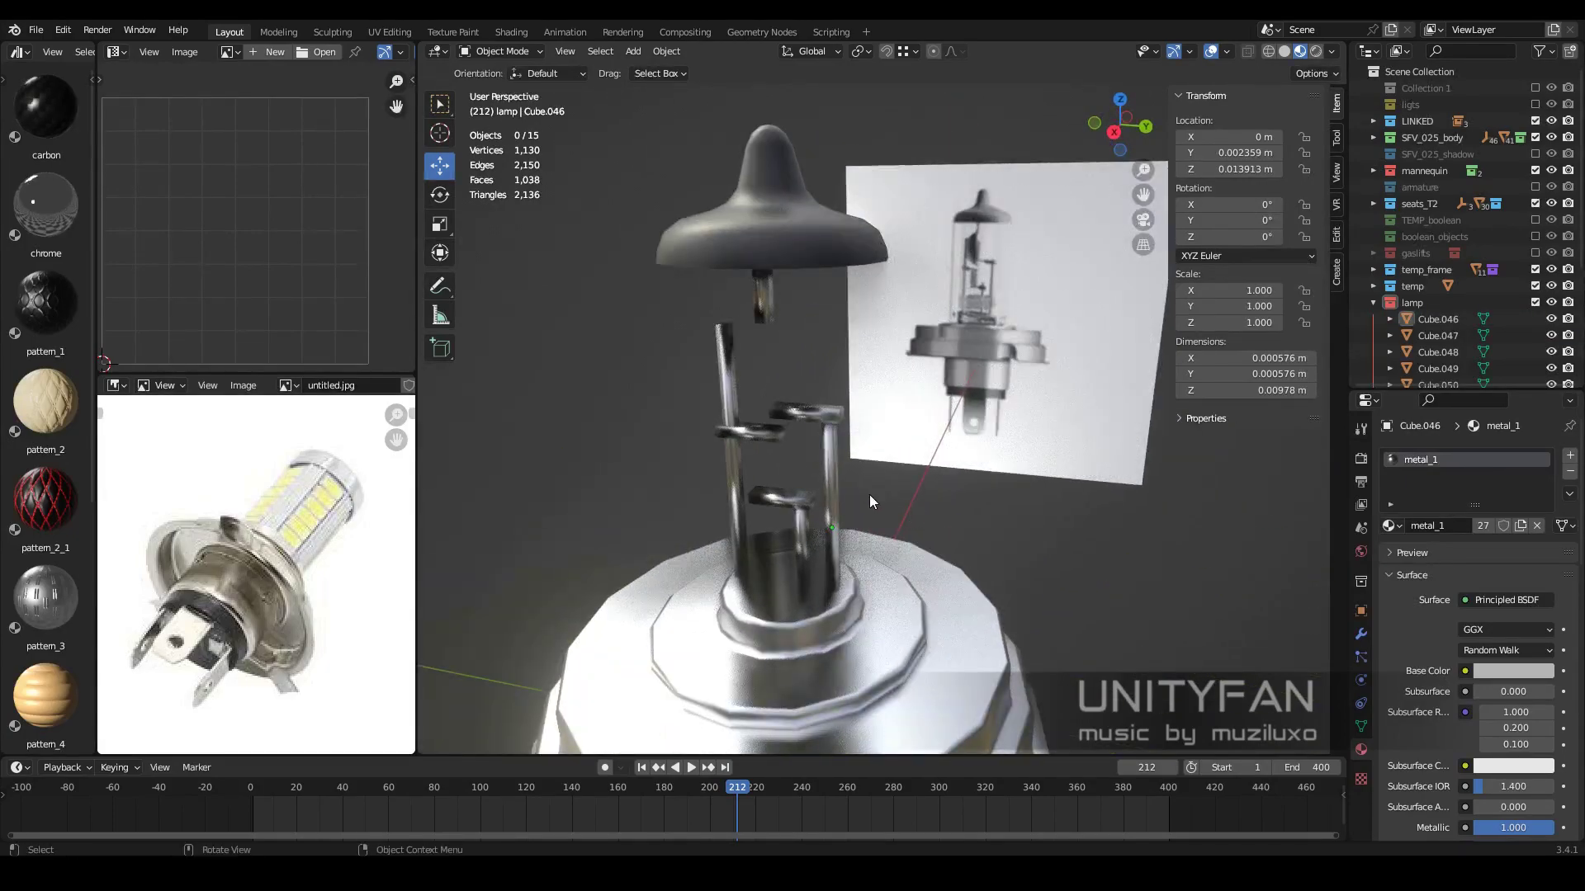
left_click(784, 444)
key("shift+a")
Add a circle mesh and scale it down to a tiny ring in front view
left_click(901, 492)
scroll(825, 495, "down", 3)
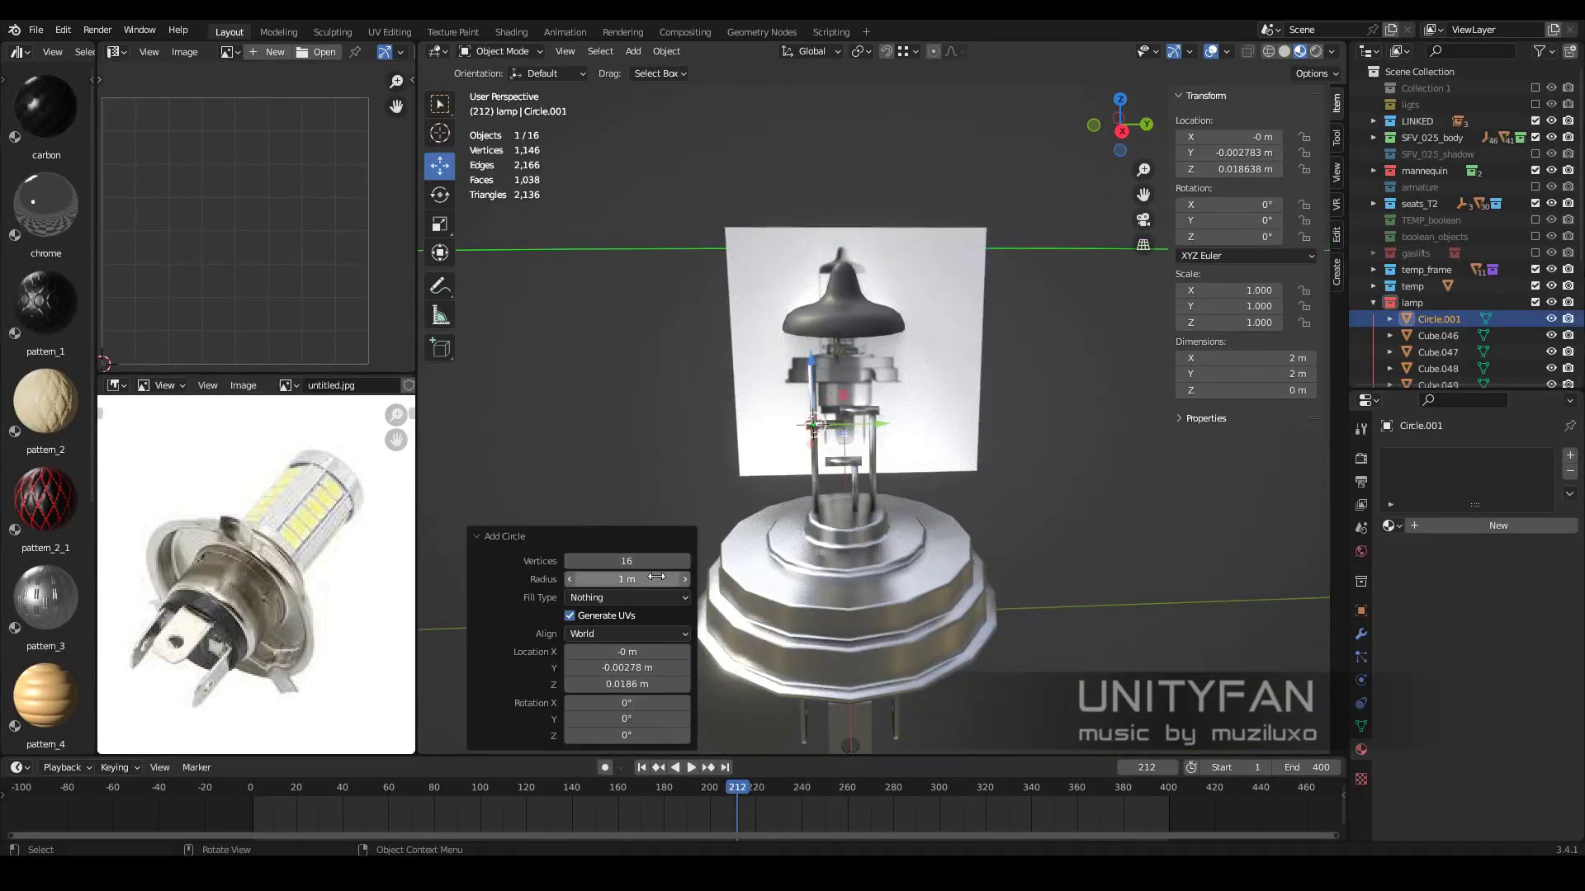
scroll(839, 512, "down", 5)
key("KP_1")
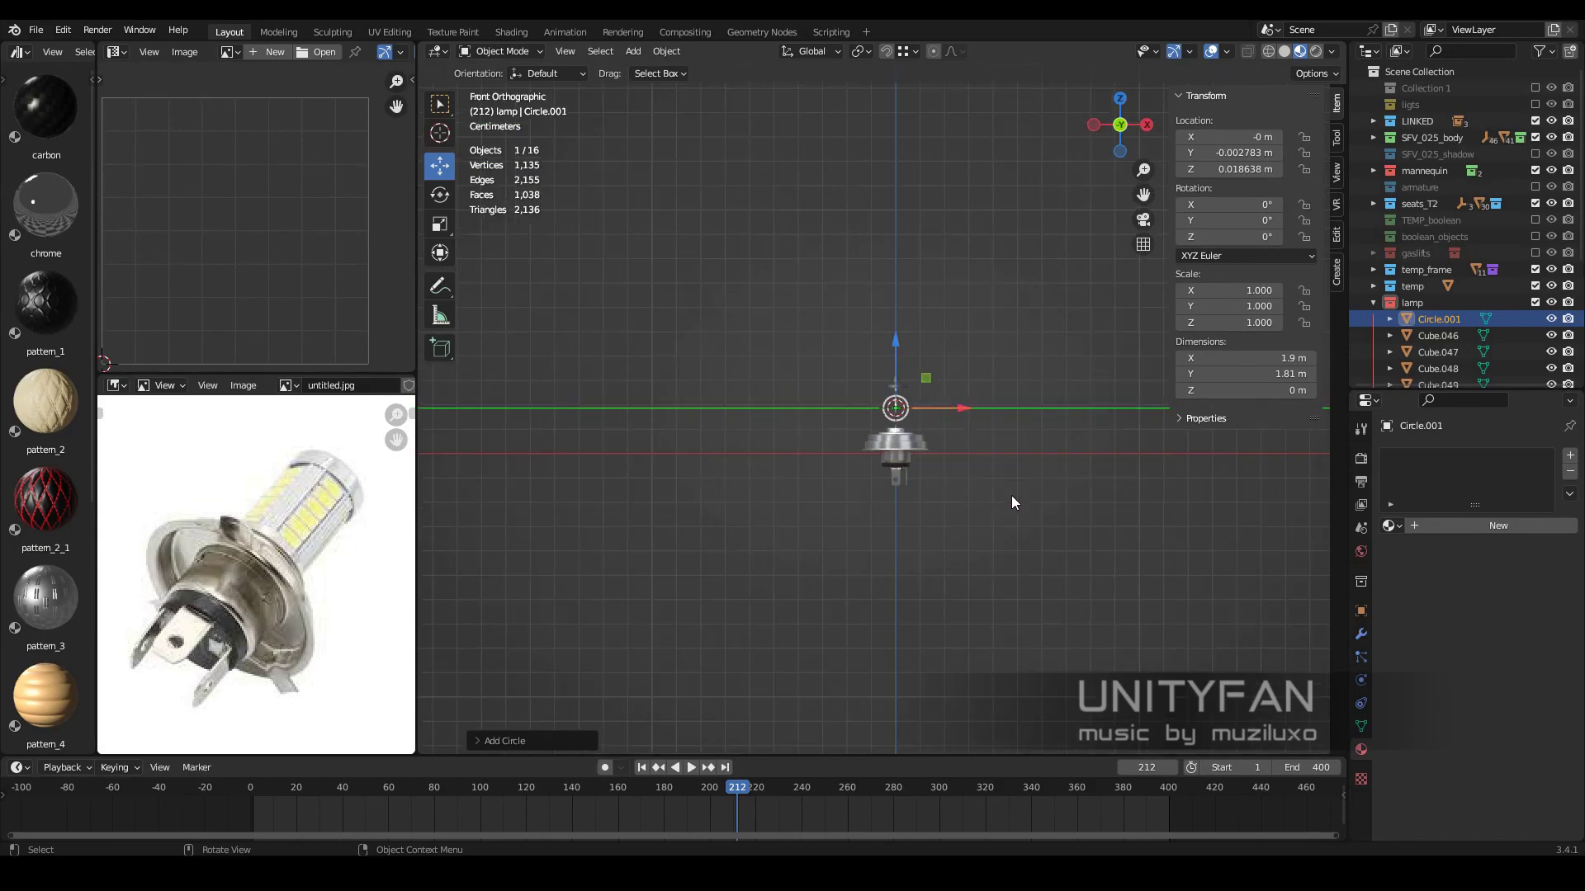
key("s")
left_click(877, 413)
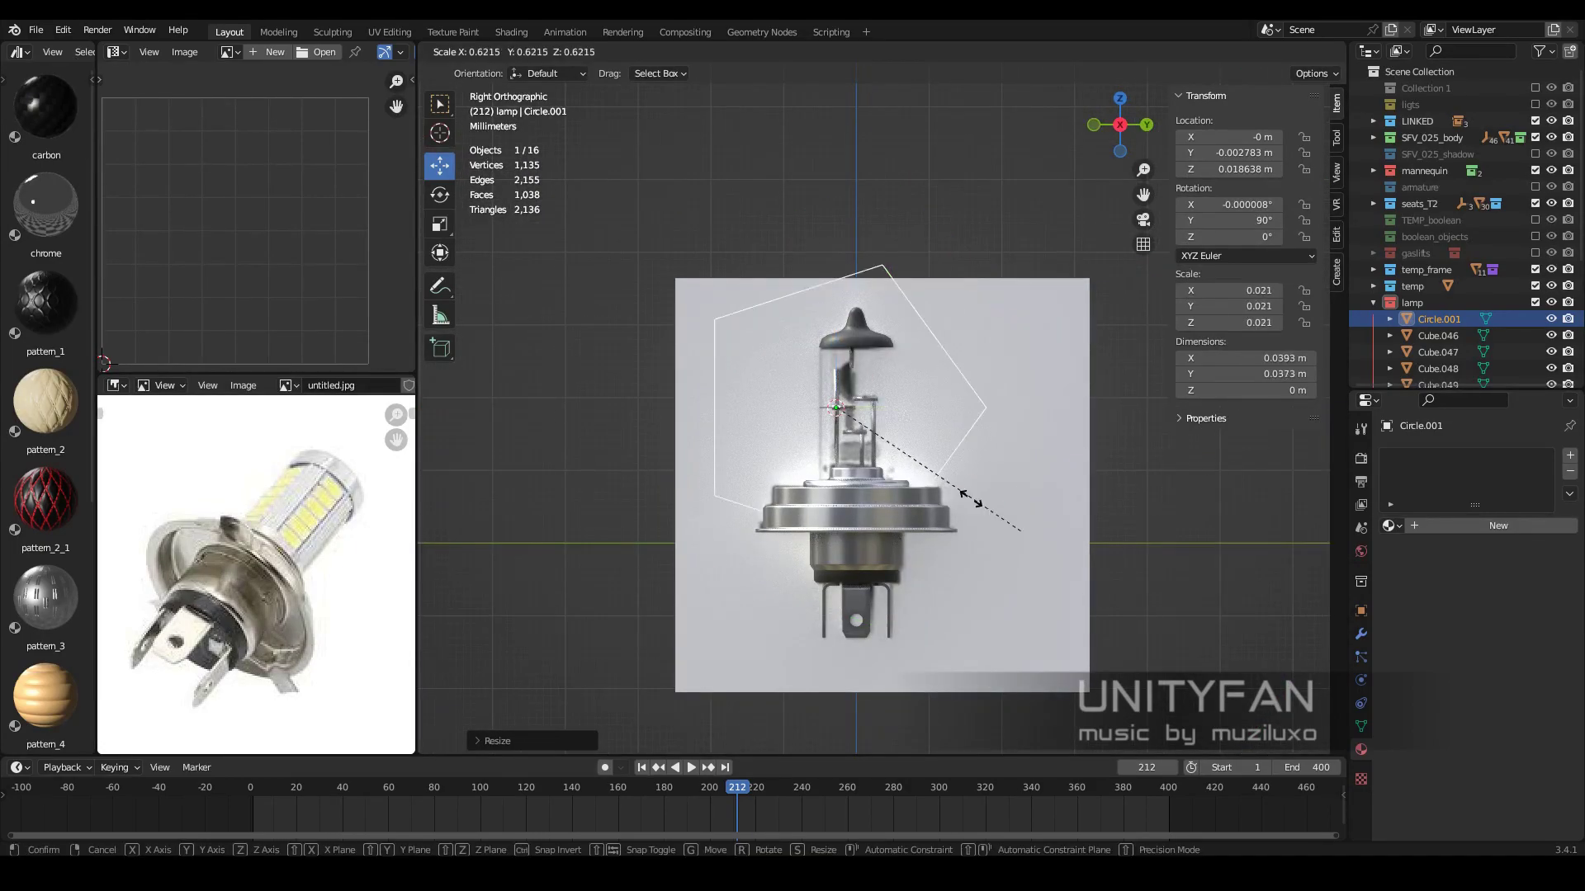
scroll(958, 508, "up", 6)
Move the circle's vertices along Y in Edit Mode to sit between the supports
key("Tab")
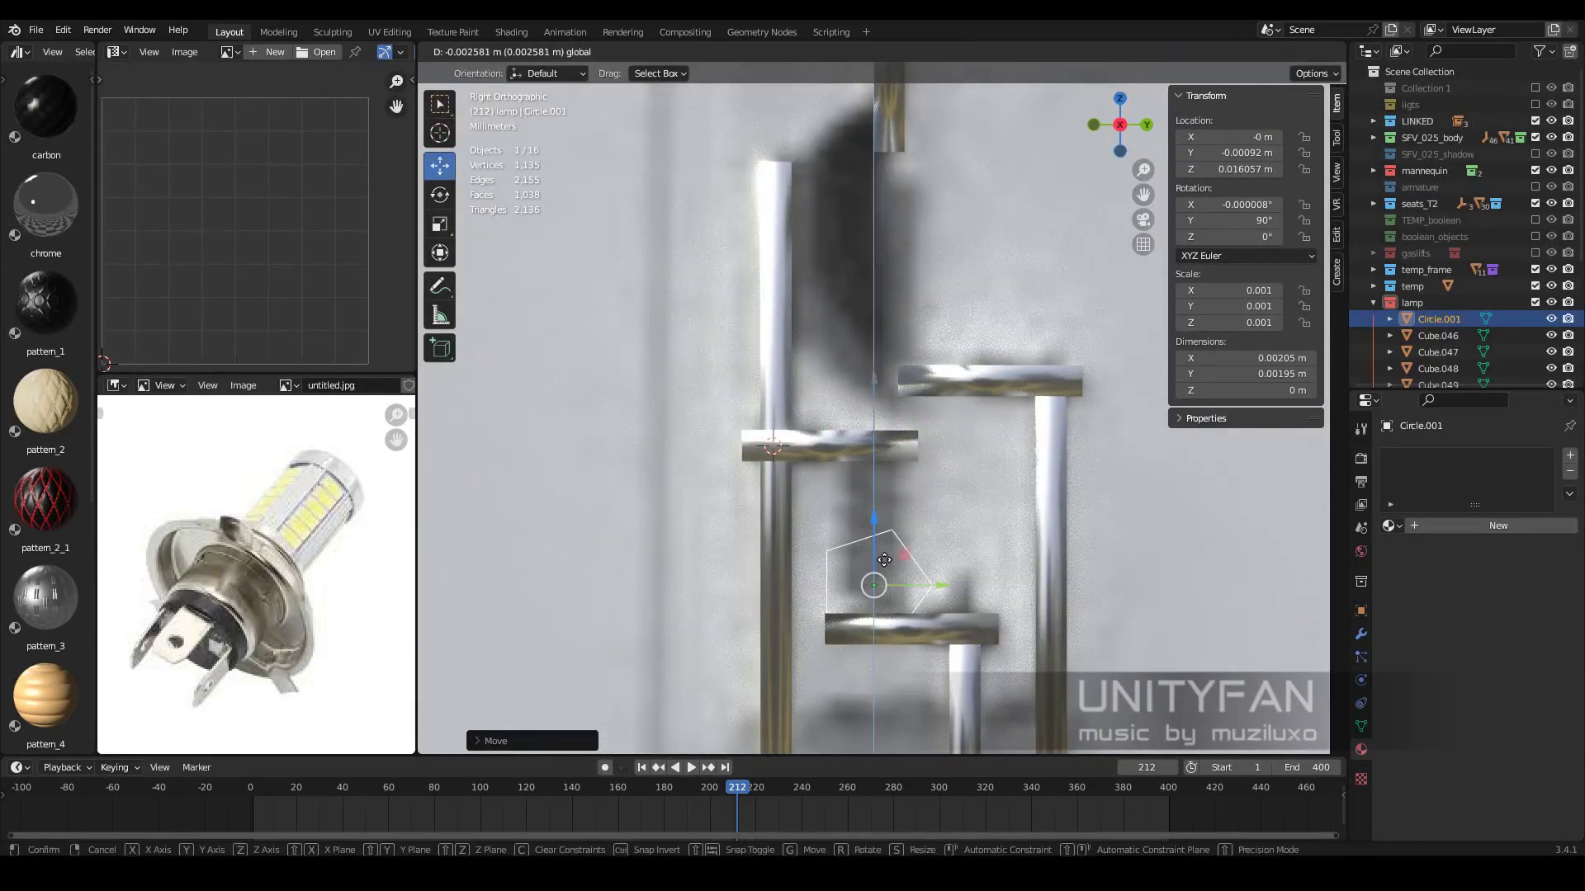
scroll(924, 553, "down", 3)
scroll(879, 567, "up", 4)
key("g")
key("y")
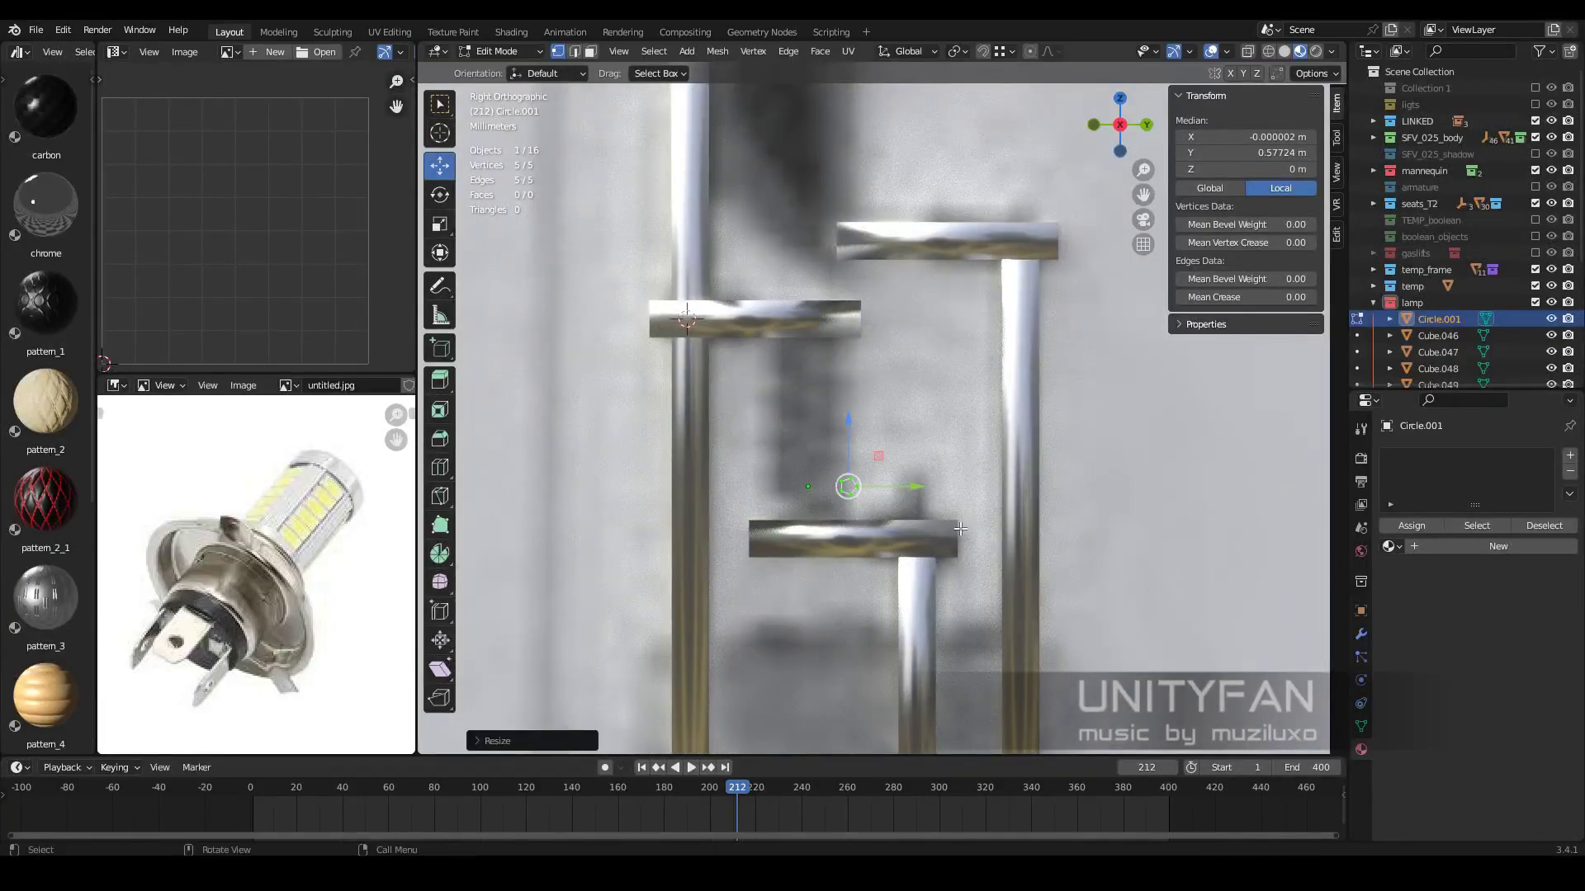
key("Tab")
mouse_move(874, 497)
middle_mouse_down()
mouse_move(891, 487)
mouse_move(1019, 527)
middle_mouse_up()
Add a Screw modifier to the circle with 6 iterations and 12 steps
left_click(1361, 634)
left_click(1477, 456)
left_click(1271, 656)
key("ctrl+a")
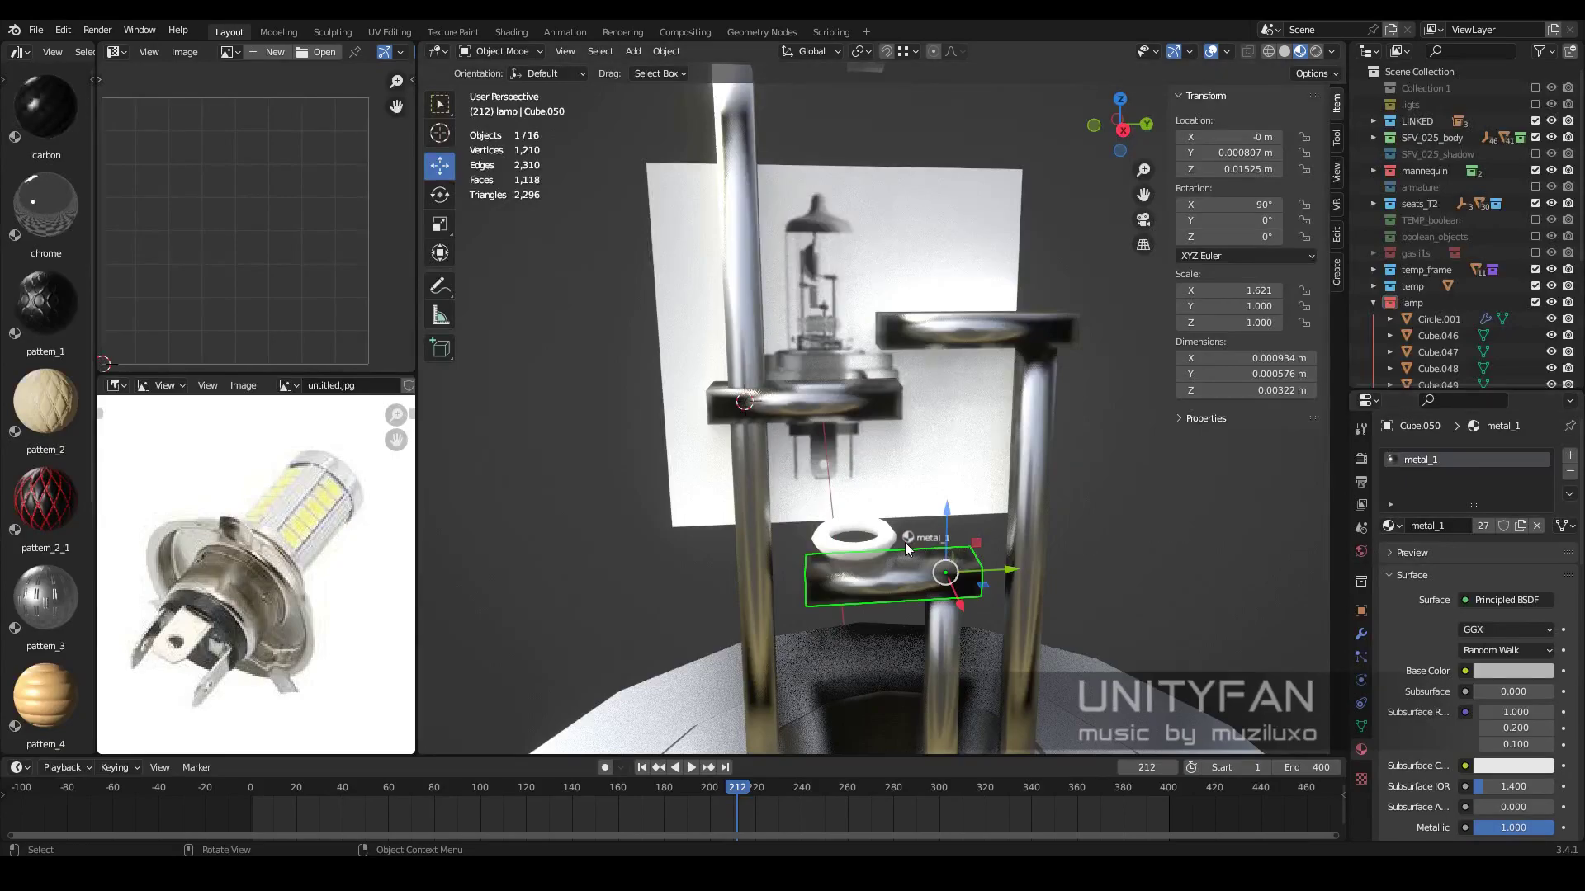
left_click(906, 548)
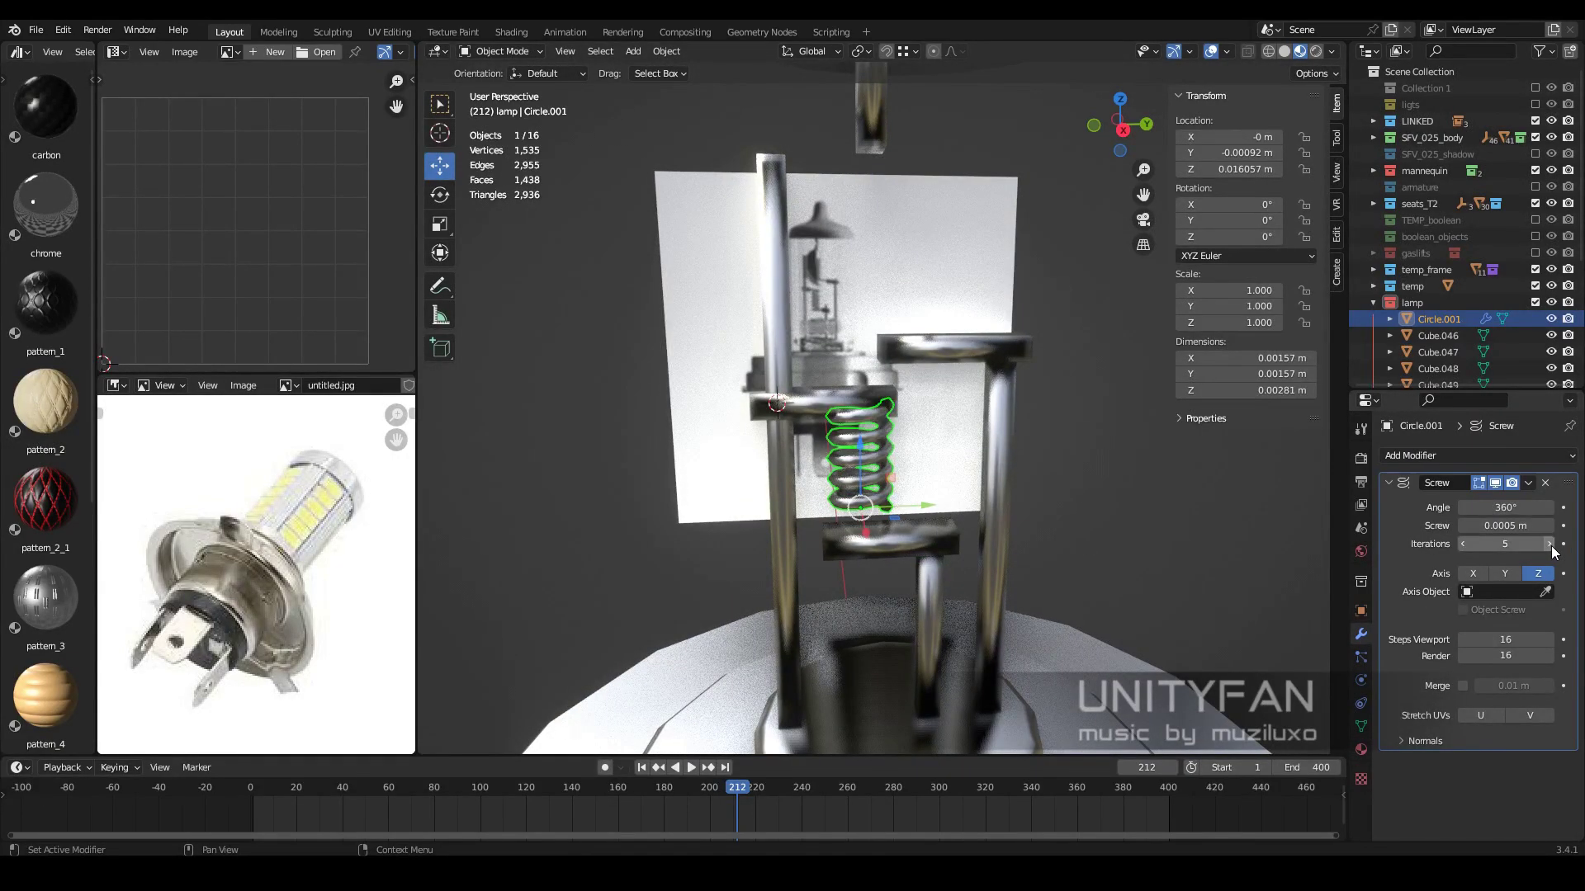
middle_click_drag(892, 446, 840, 390)
mouse_move(884, 452)
middle_mouse_down()
mouse_move(980, 524)
mouse_move(934, 528)
middle_mouse_up()
scroll(933, 528, "up", 3)
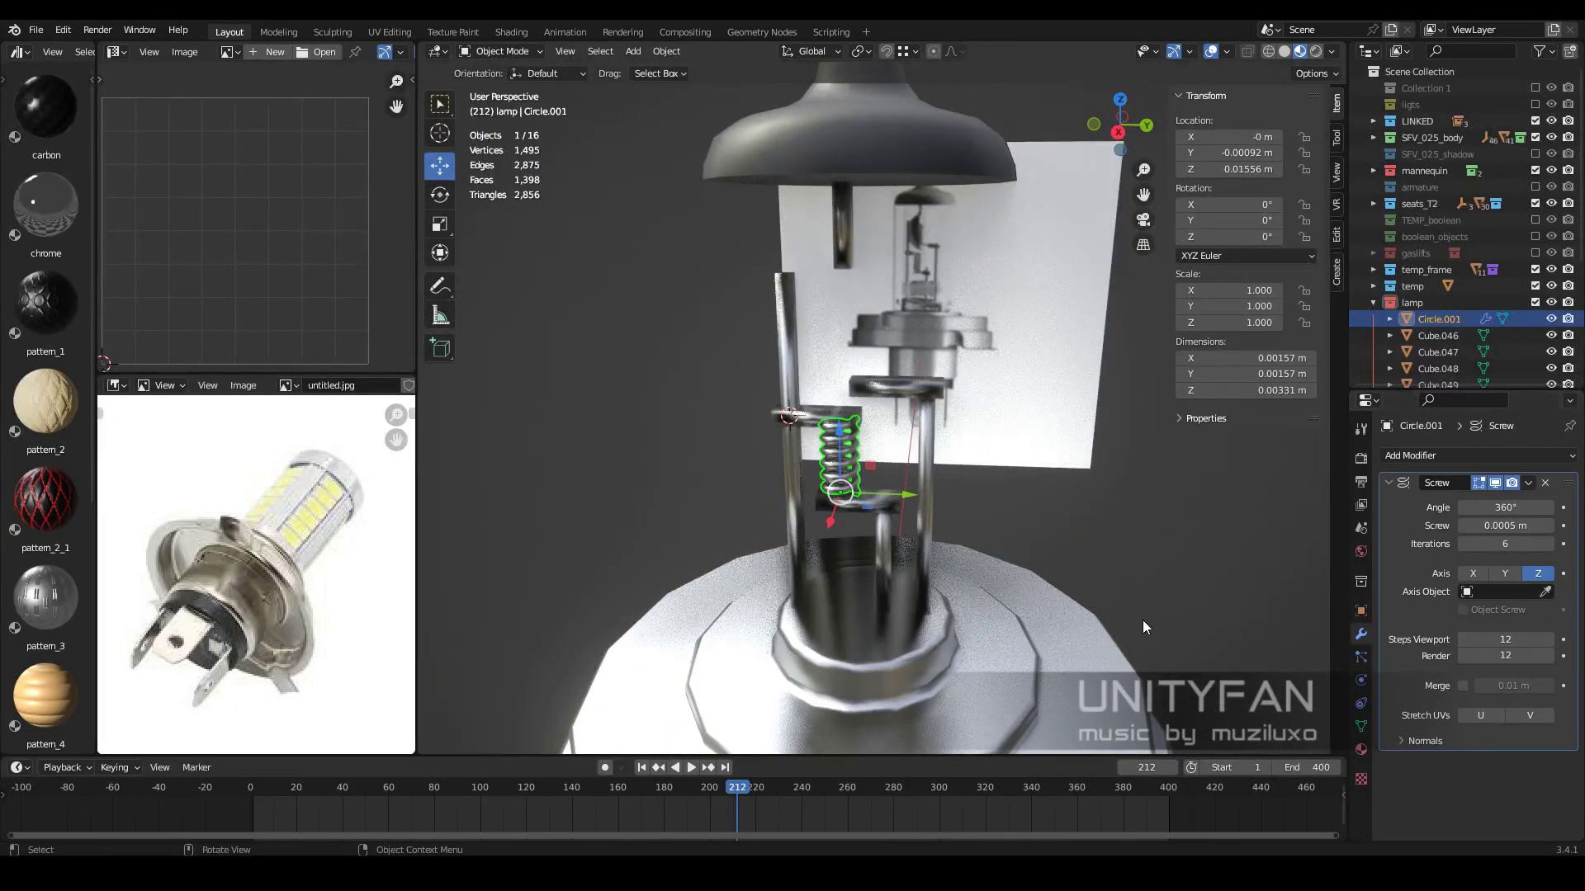
scroll(1142, 627, "down", 5)
scroll(1142, 627, "up", 6)
Try resizing the vertical support rod's faces in Edit Mode, then switch to see-through shading
left_click(905, 570)
key("Tab")
key("s")
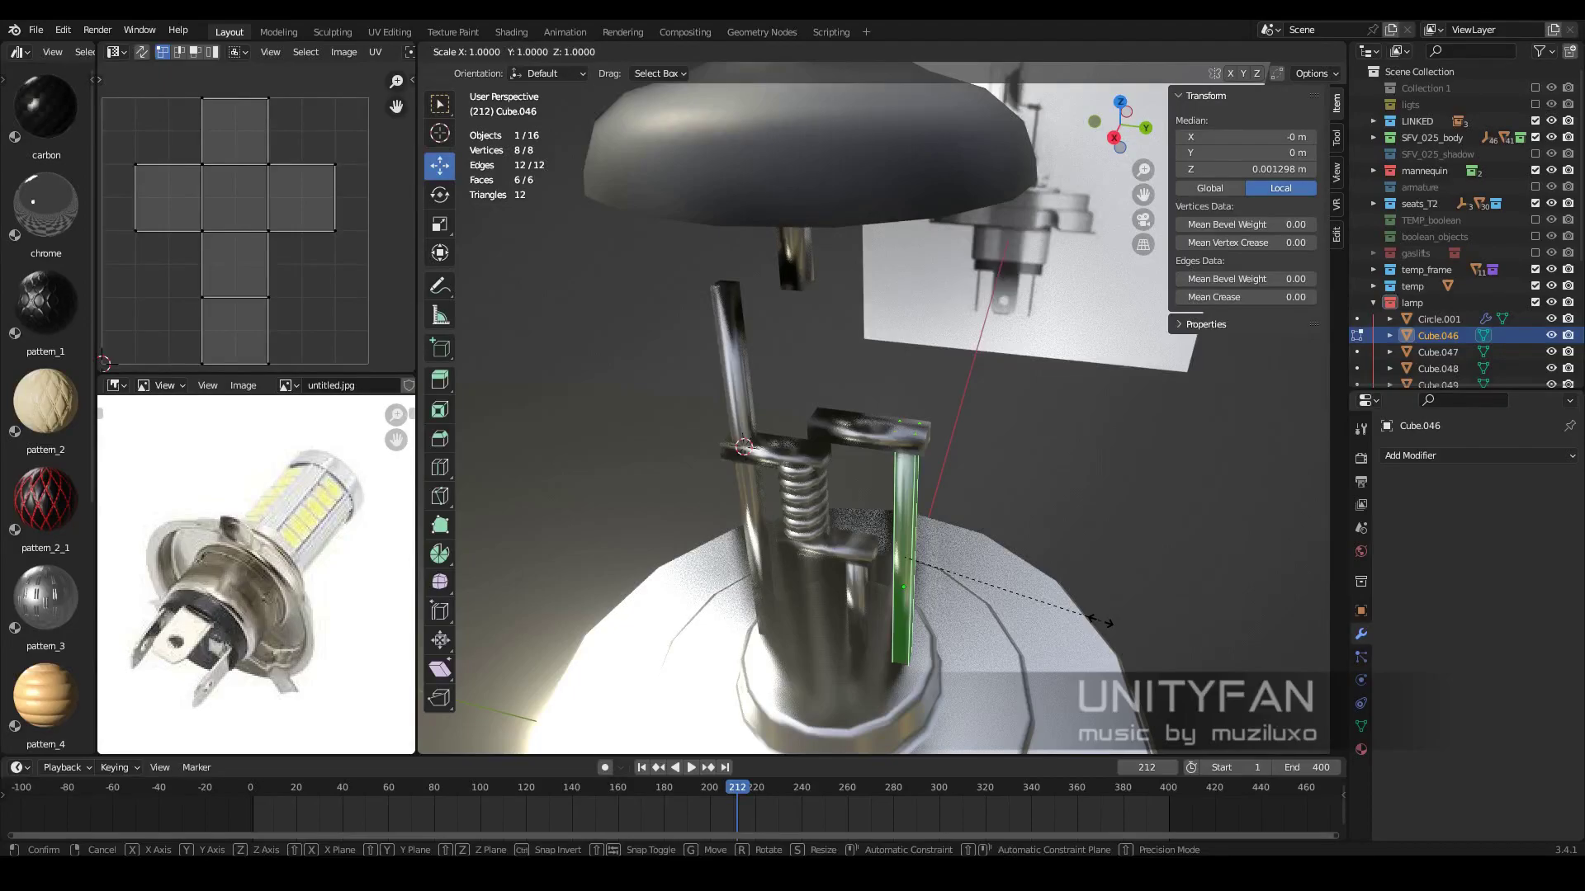
right_click(1051, 613)
left_click(972, 561)
mouse_move(1052, 612)
middle_mouse_down()
mouse_move(973, 562)
mouse_move(1032, 607)
middle_mouse_up()
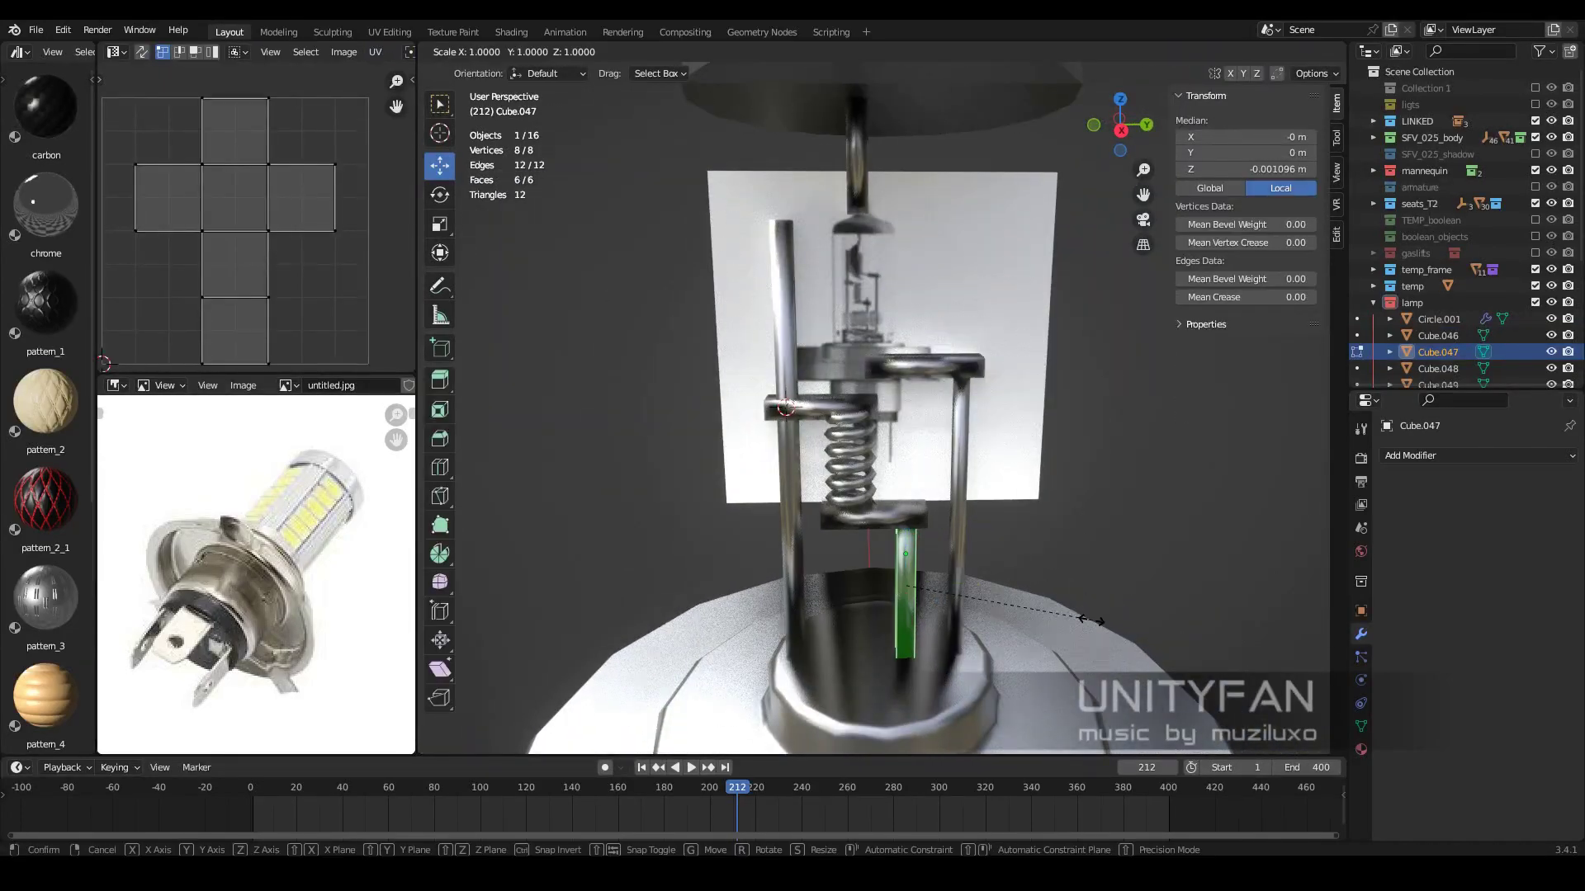
right_click(983, 593)
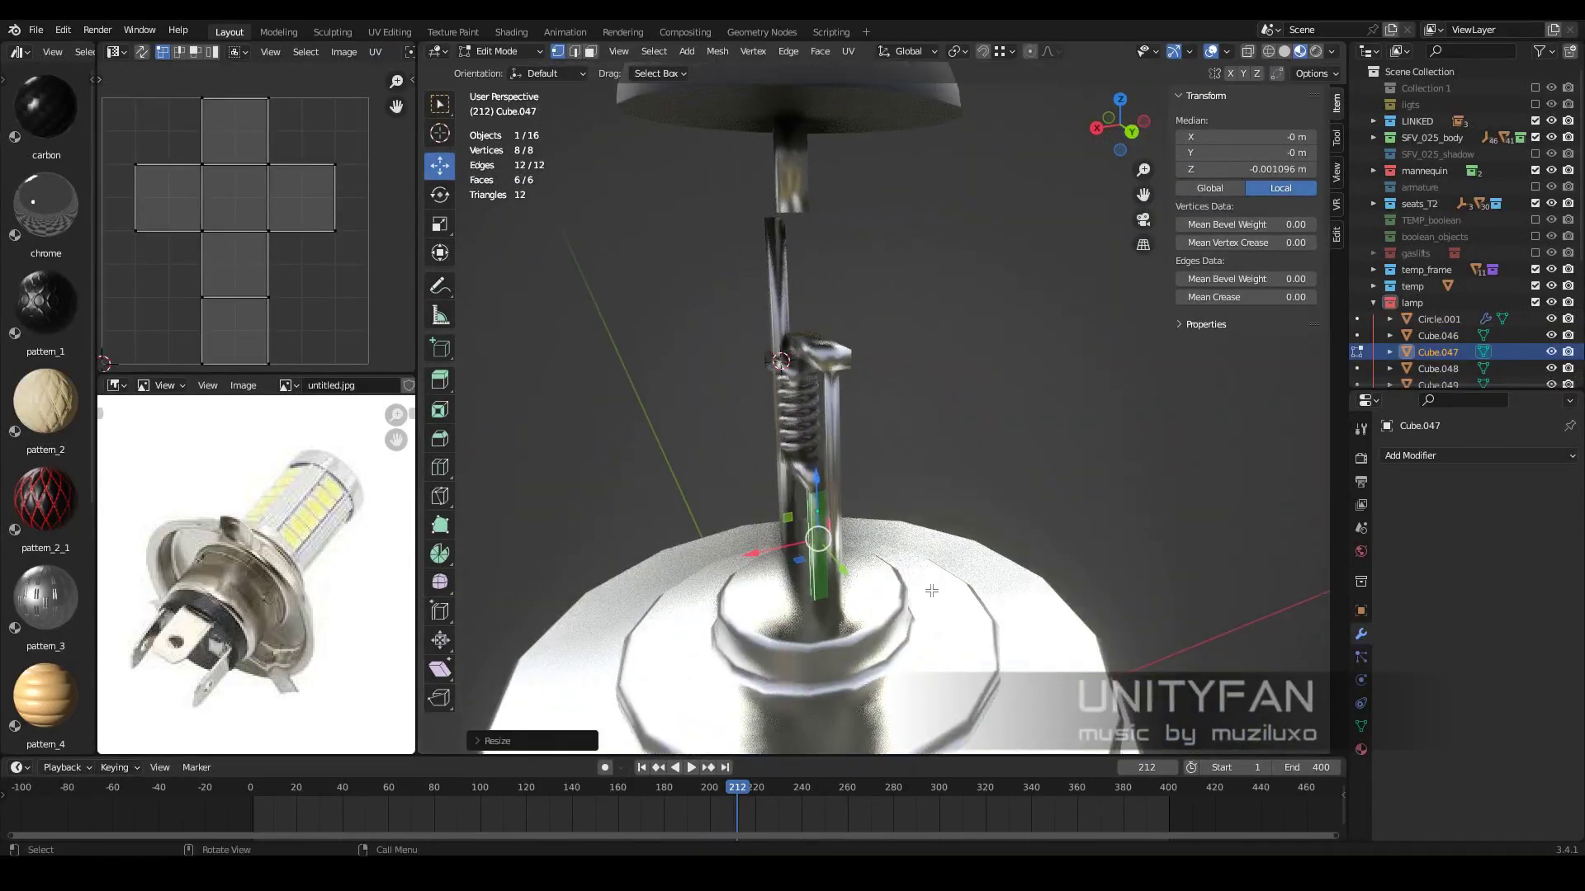
middle_click_drag(982, 593, 864, 373)
key("shift+z")
Select and edit the other support rod, then switch the view to Material Preview shading
left_click(963, 586)
middle_click_drag(962, 586, 938, 539)
key("z")
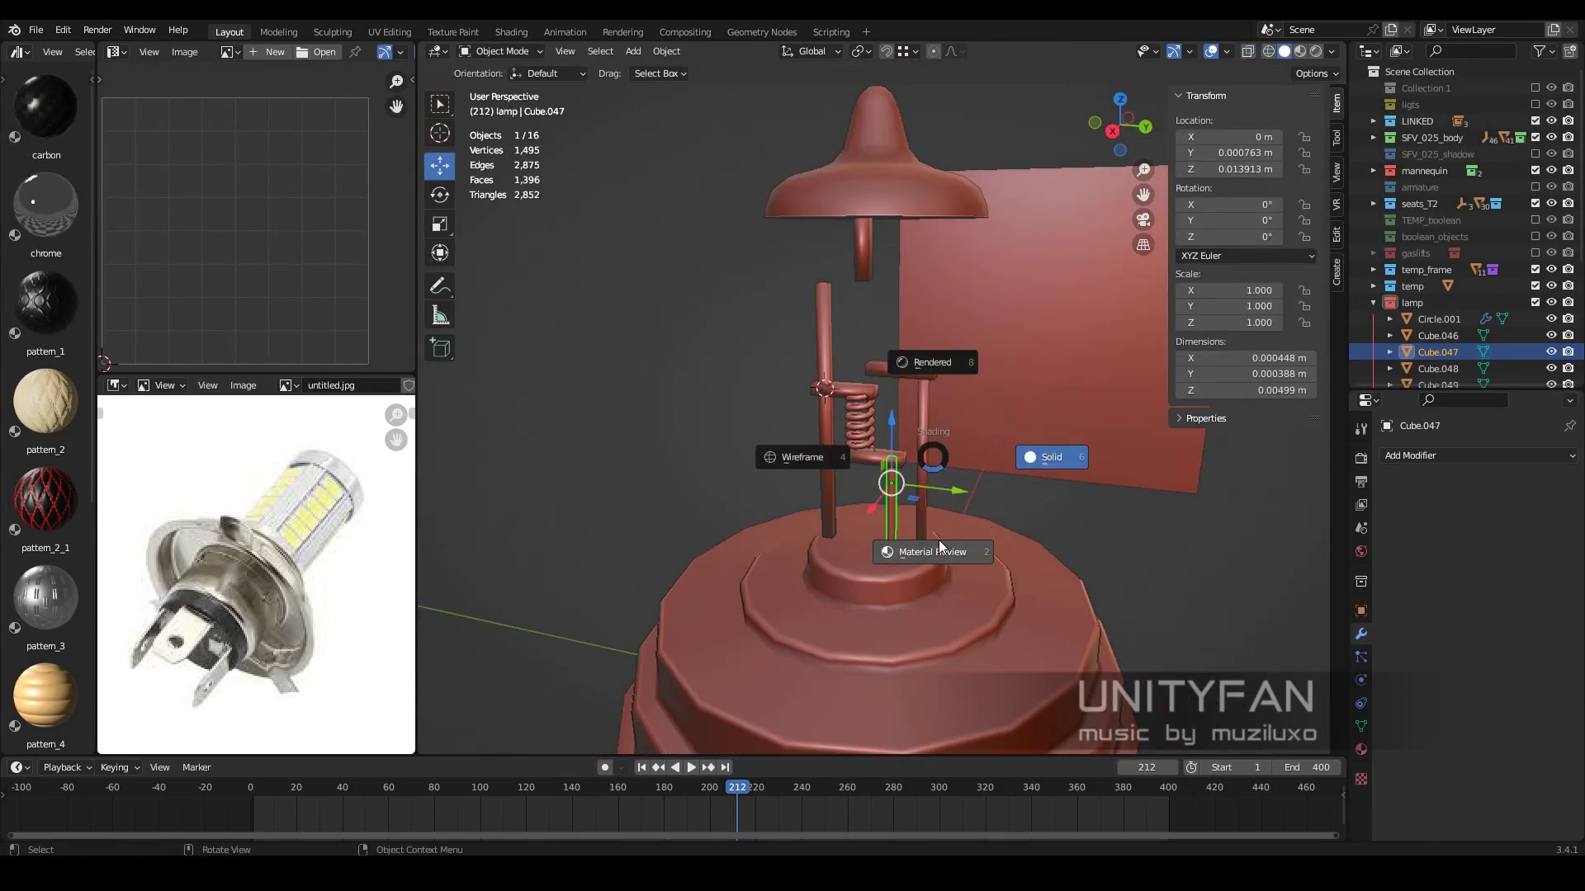
left_click(938, 540)
left_click(923, 462)
key("a")
key("Tab")
key("z")
left_click(971, 557)
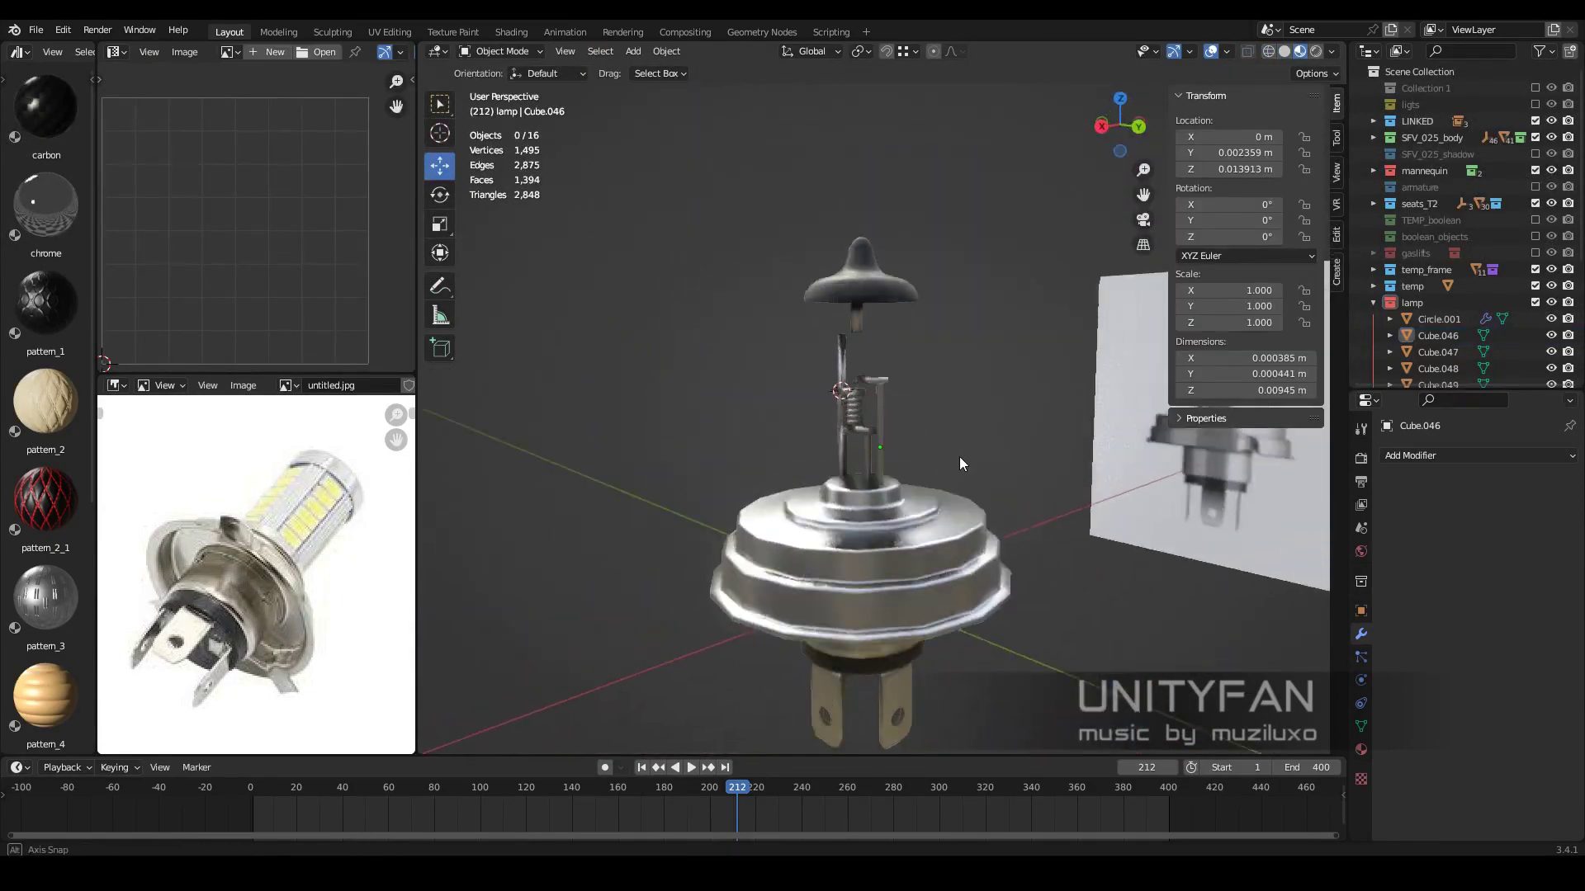
Select every object in the lamp collection and isolate them in the viewport
scroll(893, 400, "up", 5)
right_click(928, 596)
scroll(928, 596, "down", 5)
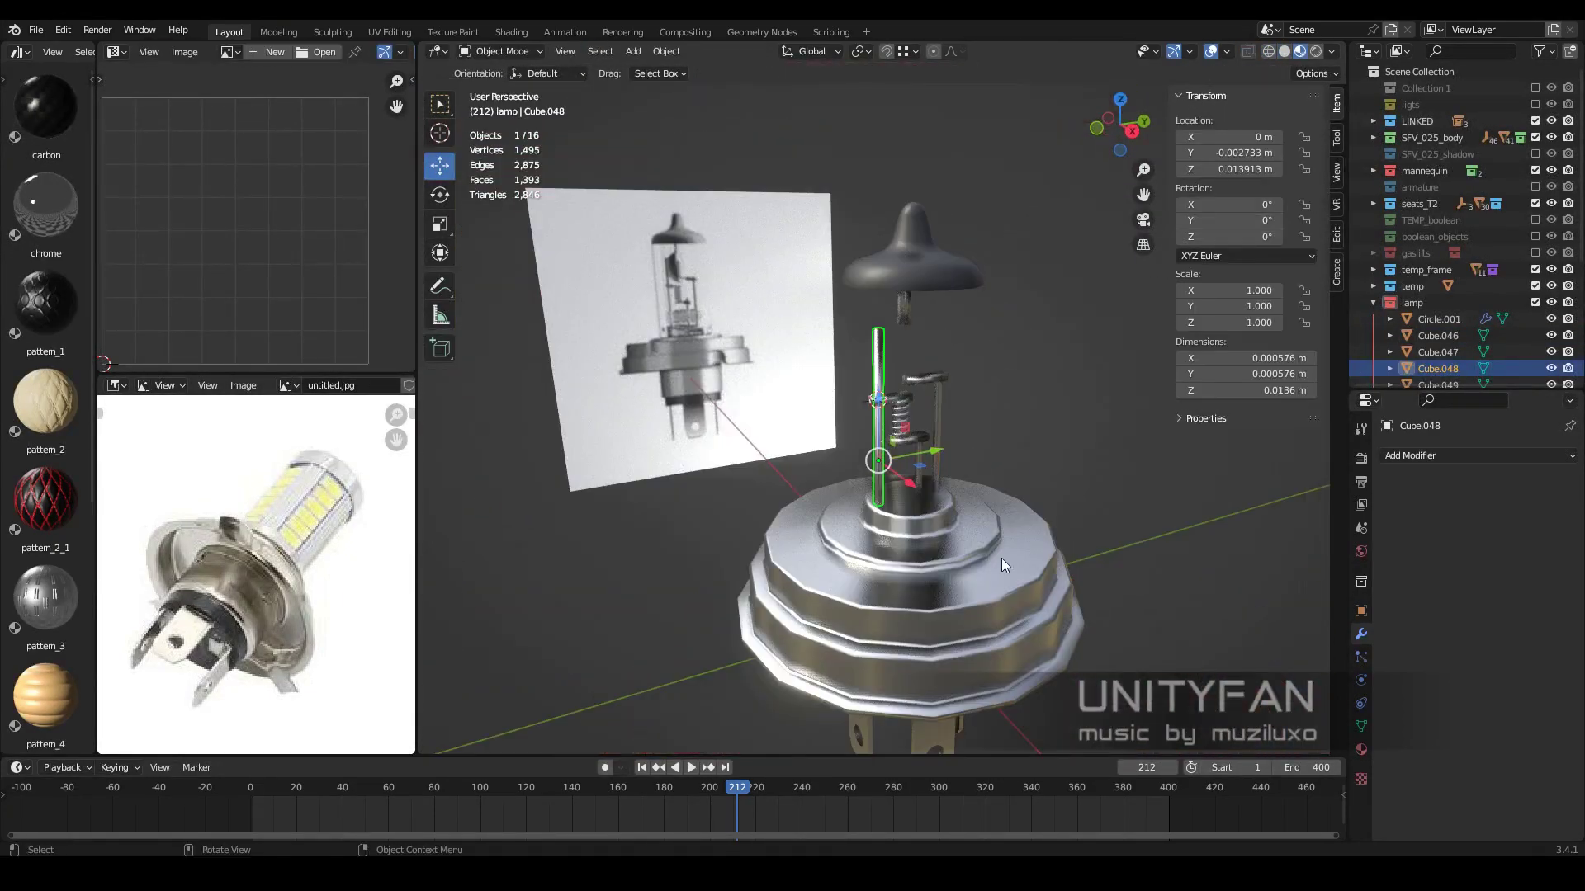
key("alt+a")
key("KP_Divide")
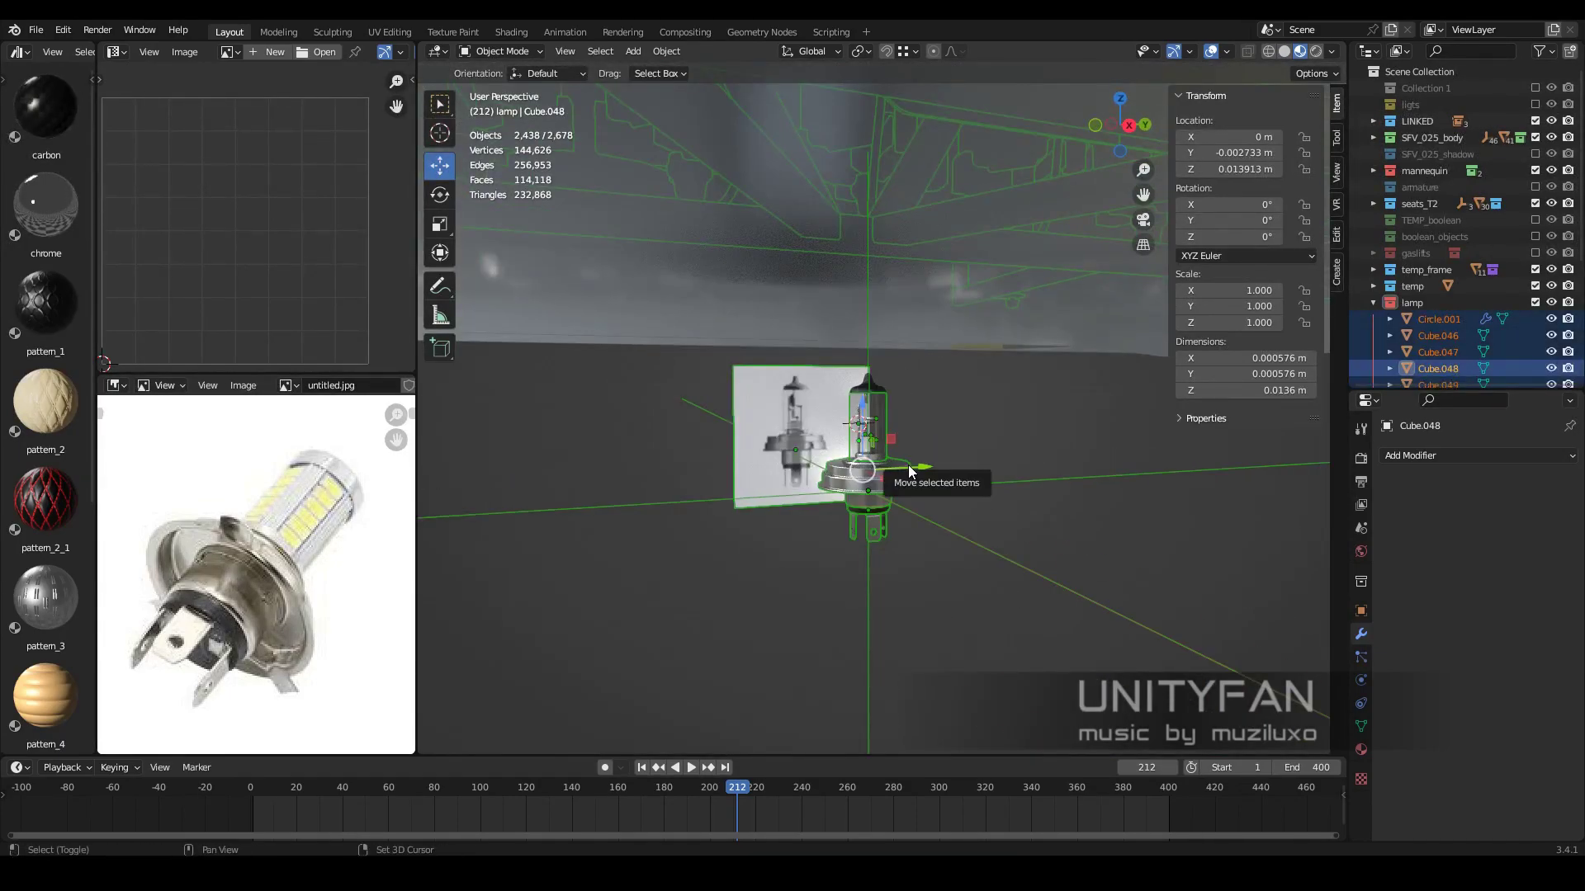
key("alt+a")
scroll(911, 471, "up", 2)
right_click(1416, 302)
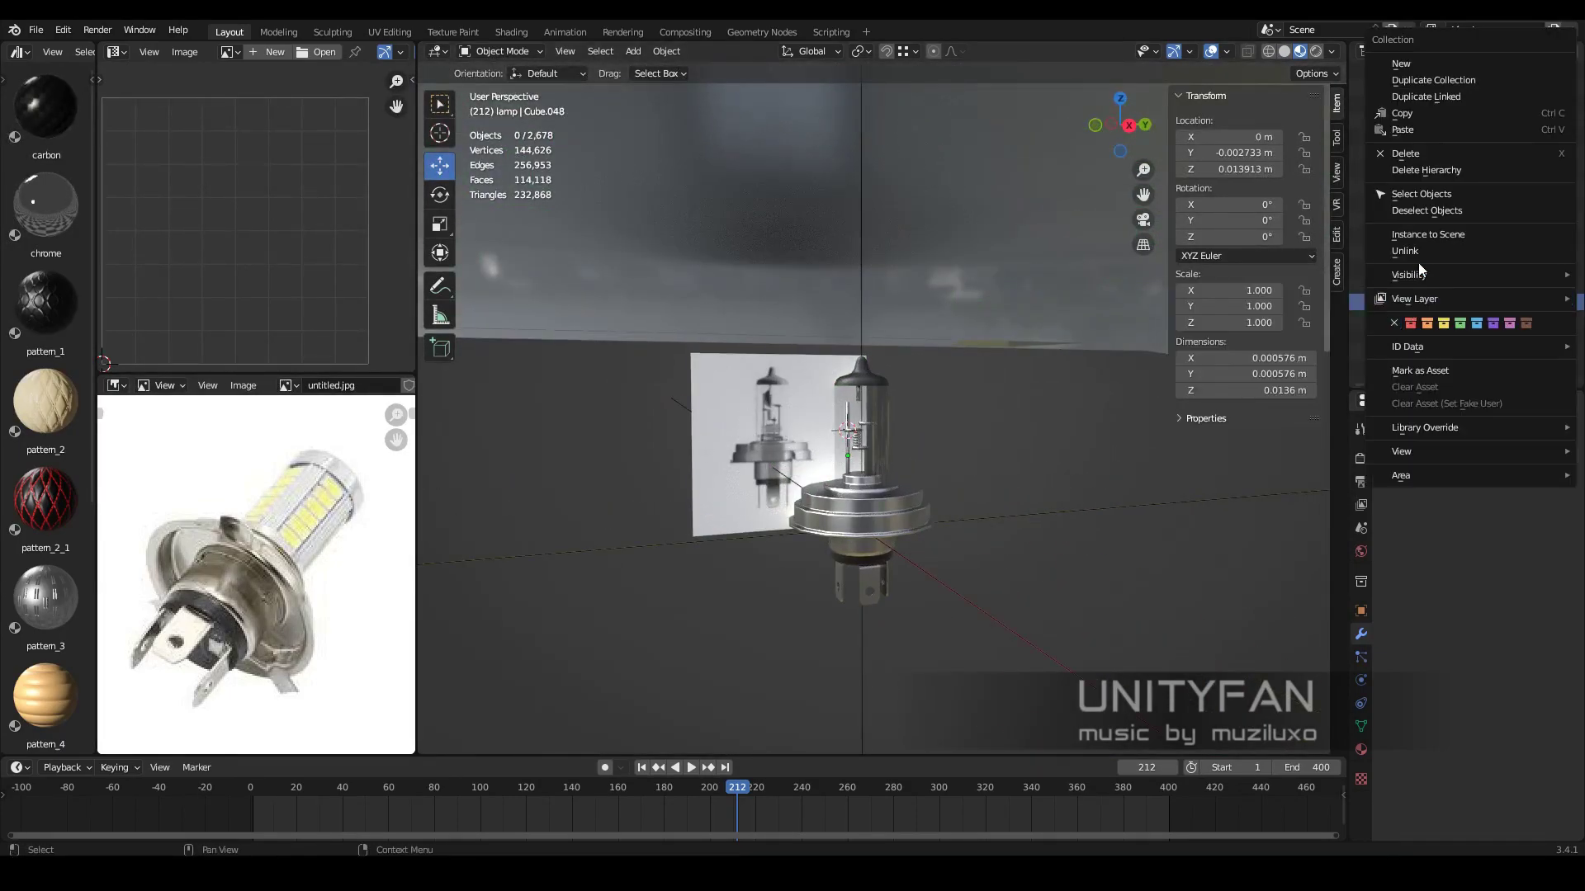
left_click(1419, 193)
key("KP_Divide")
key("alt+a")
Orbit closer to the lamp, picking the flanged base and then the glass envelope
middle_click_drag(923, 555, 797, 576)
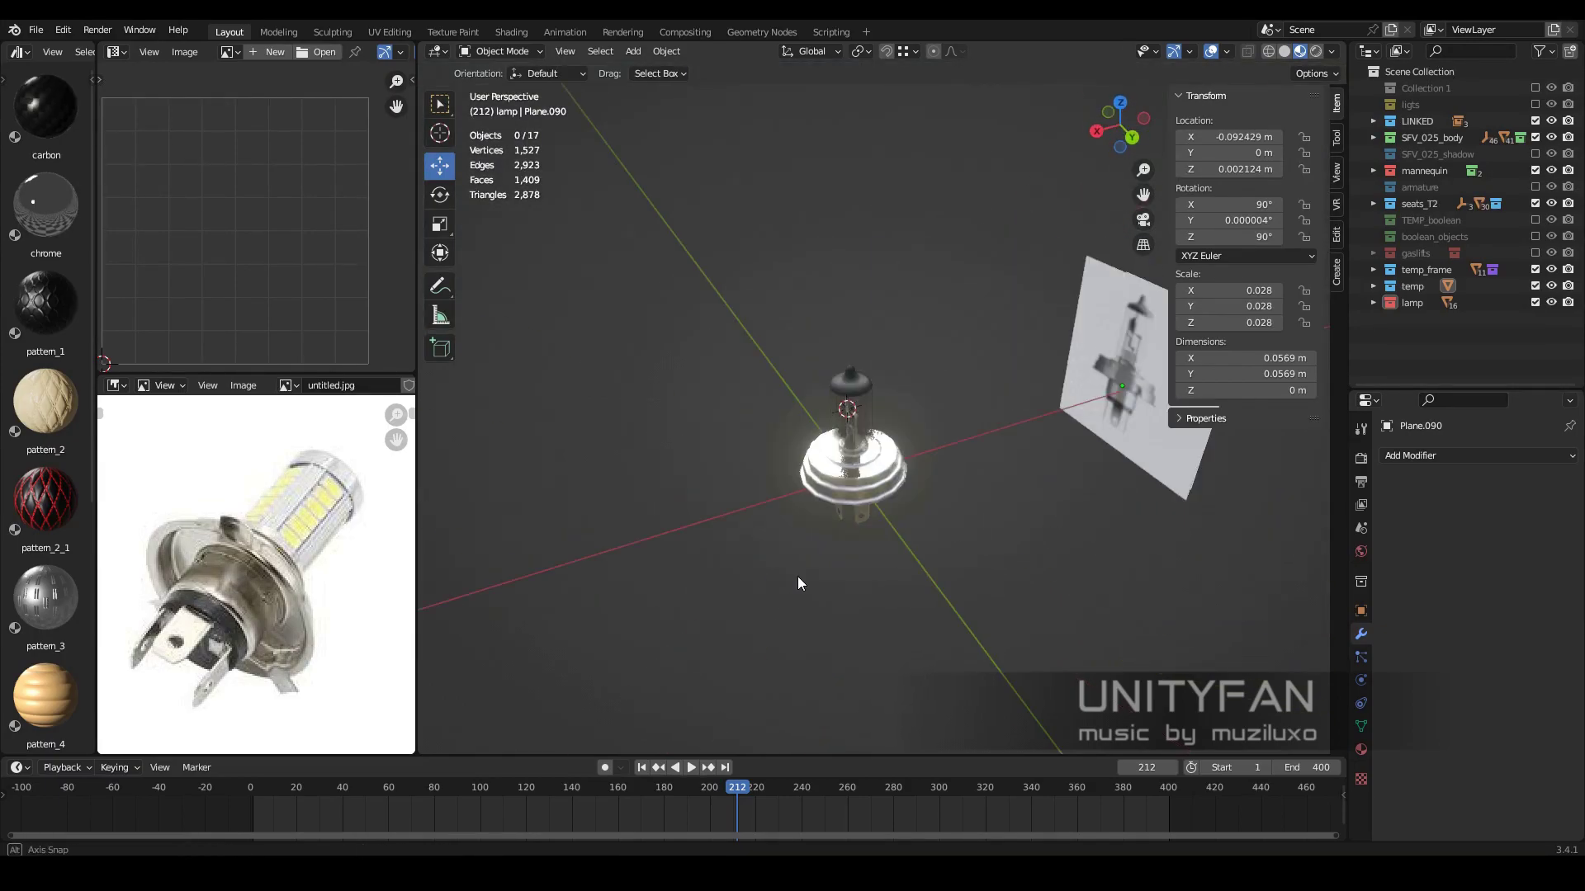
mouse_move(983, 511)
middle_mouse_down()
mouse_move(964, 548)
mouse_move(903, 429)
middle_mouse_up()
scroll(962, 529, "up", 2)
left_click(963, 529)
scroll(992, 502, "down", 2)
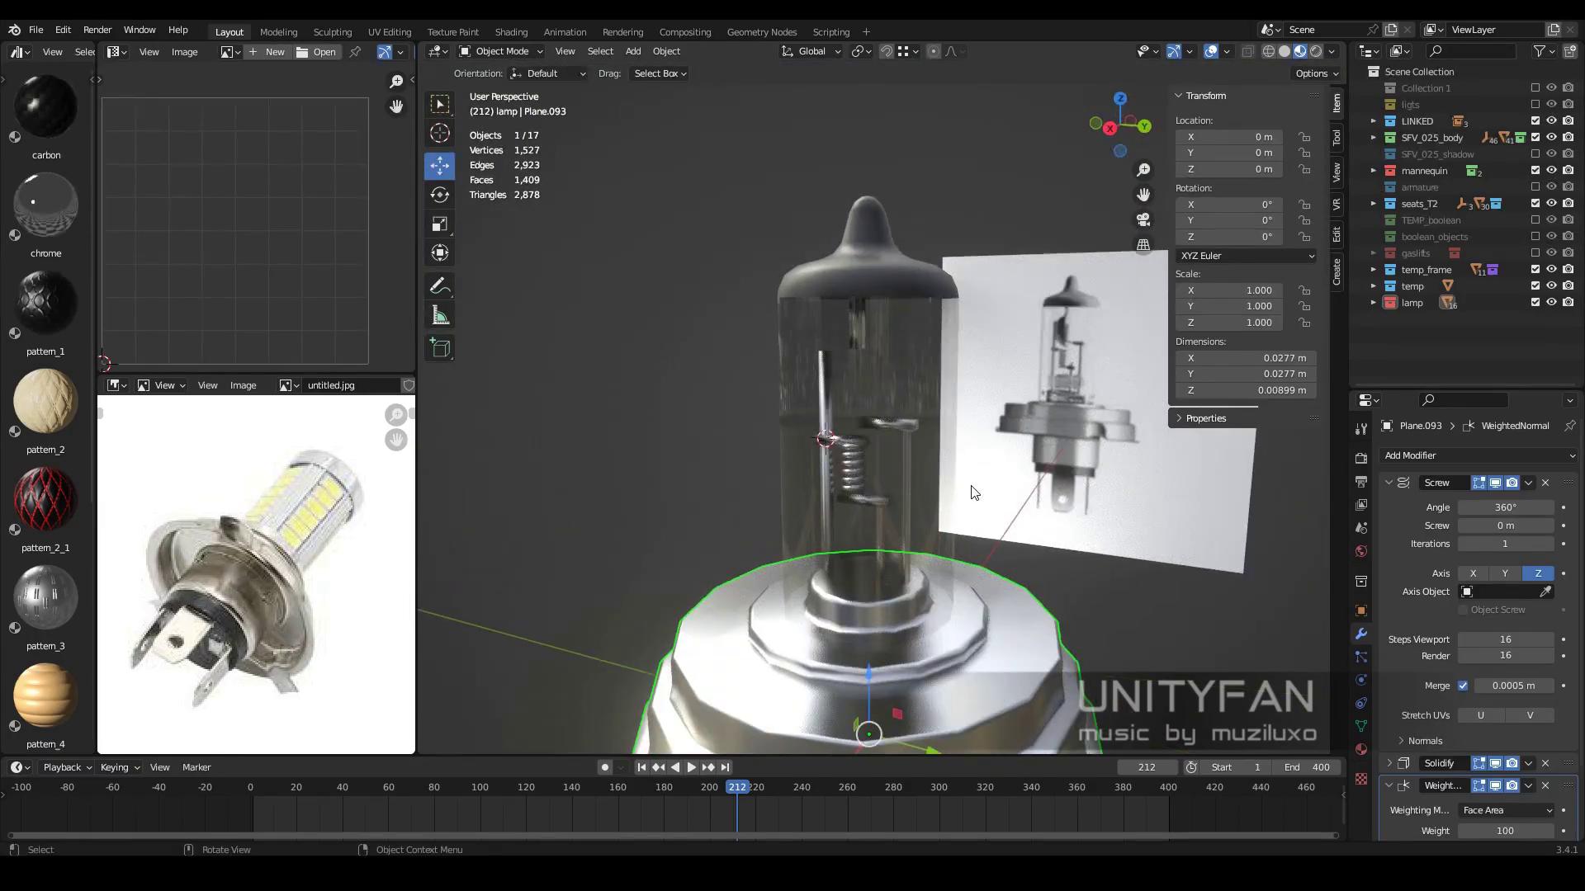
left_click(903, 430)
Duplicate the small support piece inside the bulb, keeping the copy in place
scroll(815, 439, "up", 3)
left_click(815, 439)
scroll(817, 495, "down", 3)
key("KP_3")
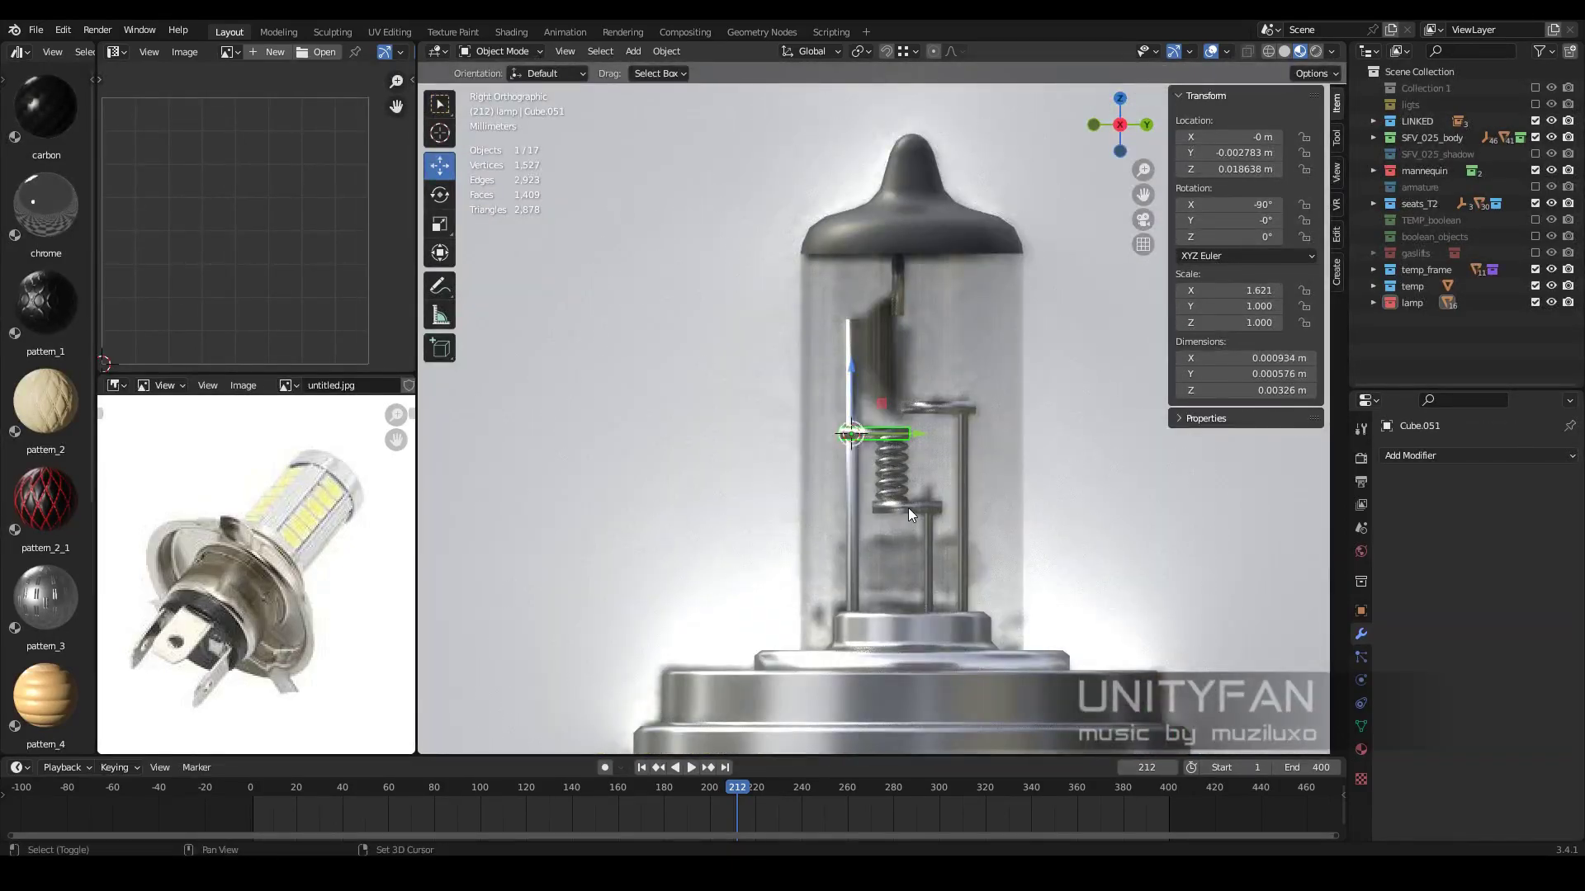
middle_click_drag(934, 453, 905, 469)
right_click(904, 469)
Inspect the duplicated piece's mesh side-on in face select mode
key("Tab")
scroll(904, 469, "up", 3)
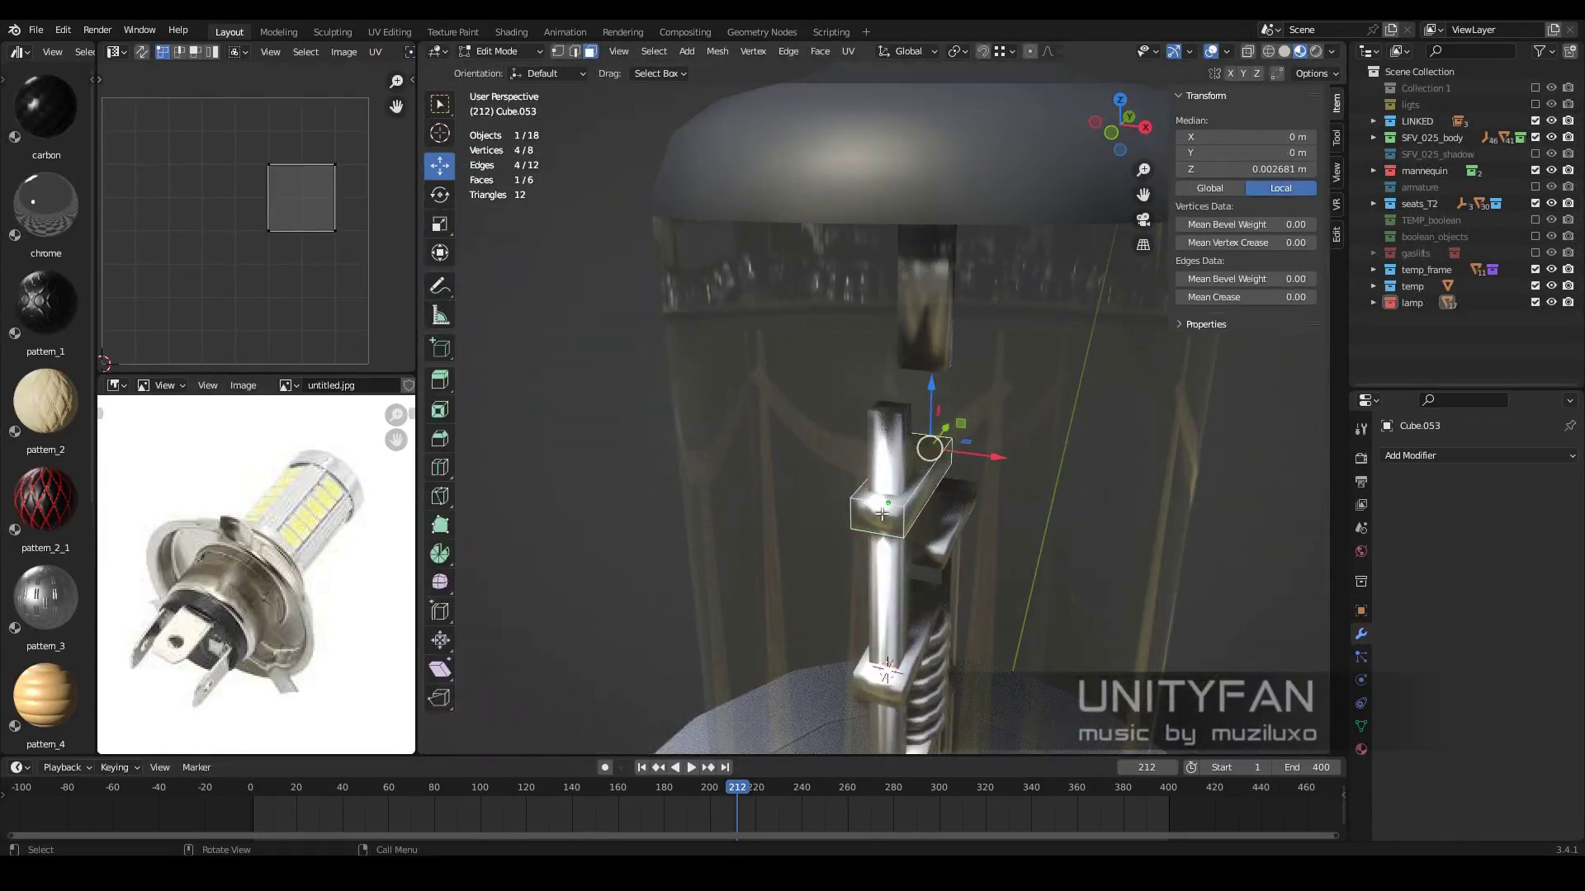
mouse_move(977, 559)
middle_mouse_down()
mouse_move(892, 455)
mouse_move(900, 402)
middle_mouse_up()
left_click(590, 51)
scroll(900, 402, "up", 5)
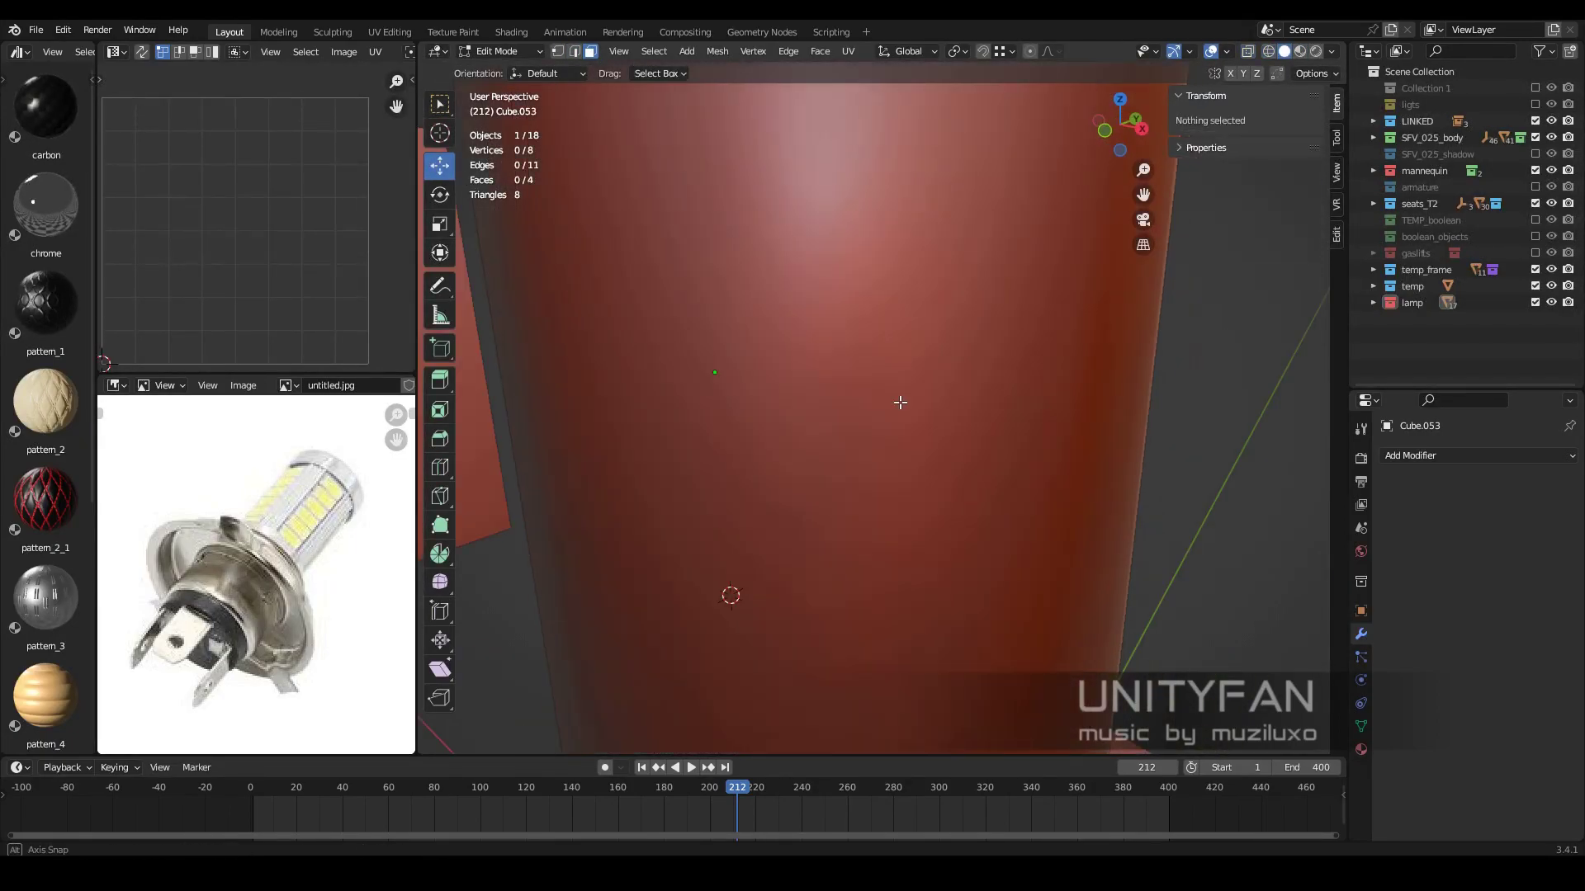
key("Tab")
scroll(832, 375, "down", 5)
Add a Mirror modifier to the copy, mirroring on X and Z instead of Y
left_click(1478, 455)
left_click(1256, 648)
double_click(1515, 605)
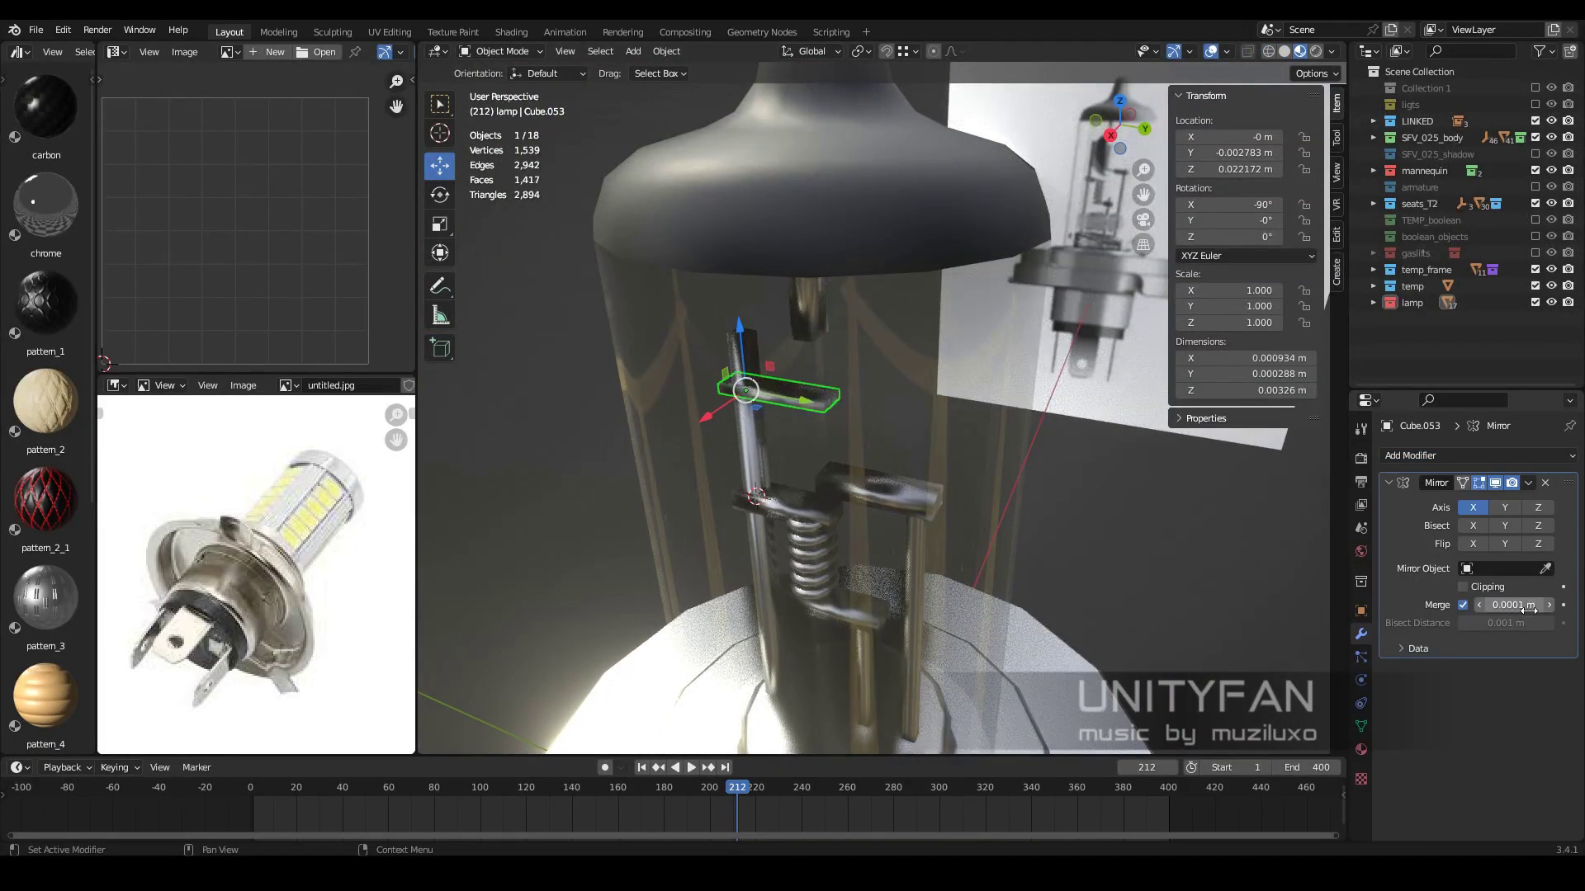
left_click(1505, 507)
left_click(1538, 507)
Select the cross-bar's edge and top vertex in Edit Mode
key("Tab")
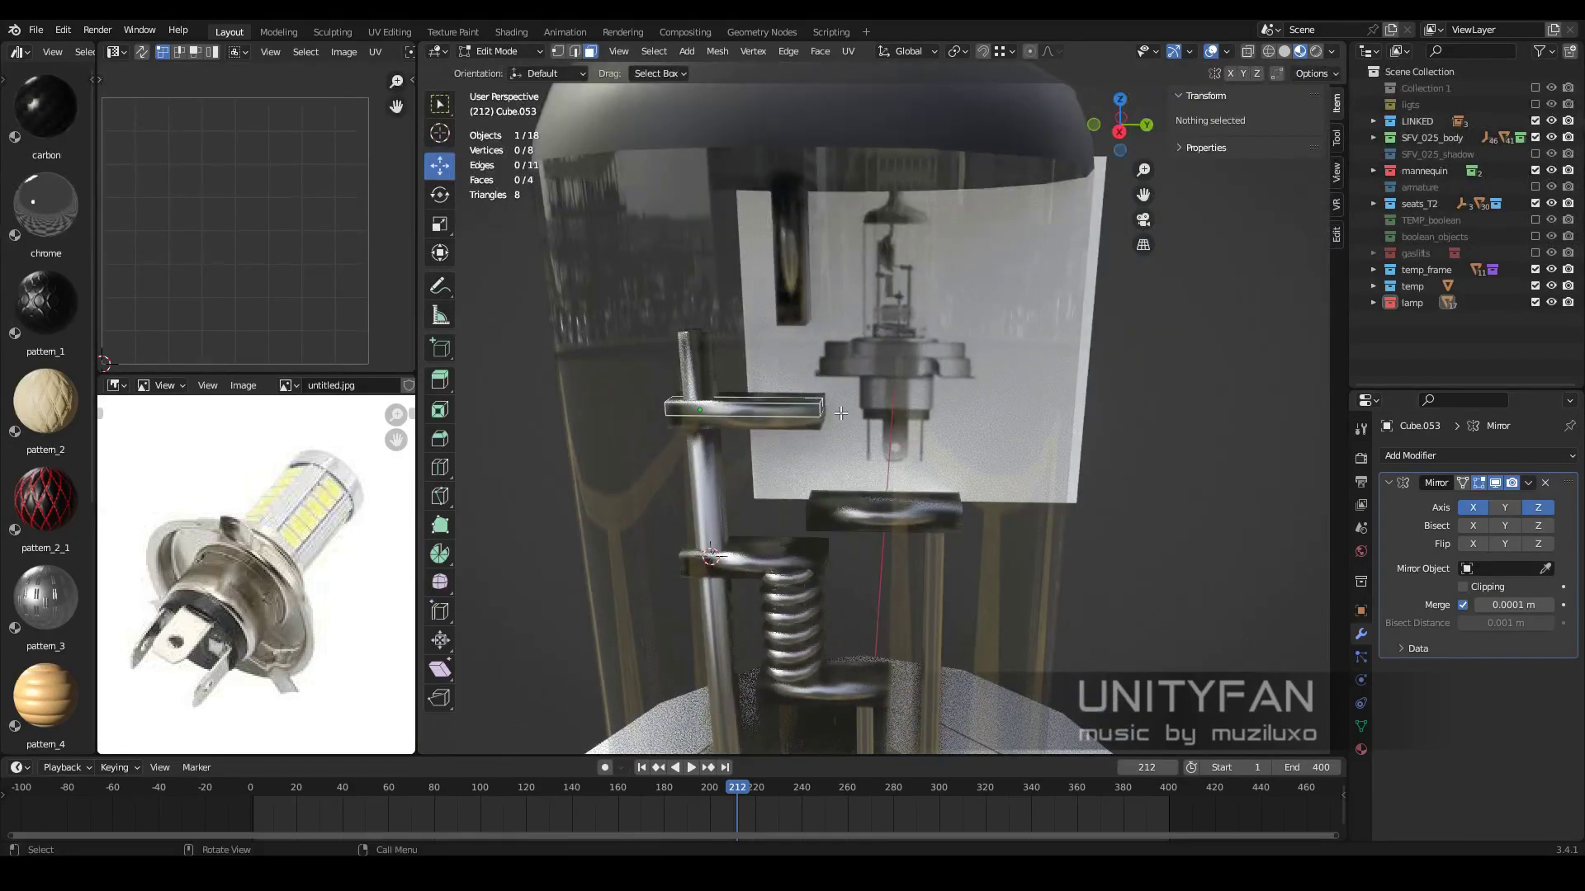
mouse_move(842, 388)
middle_mouse_down()
mouse_move(826, 347)
mouse_move(825, 363)
middle_mouse_up()
left_click(743, 400)
left_click(806, 272)
scroll(805, 272, "down", 4)
Move the piece's end face outward from a straight side view
scroll(828, 371, "up", 4)
key("KP_3")
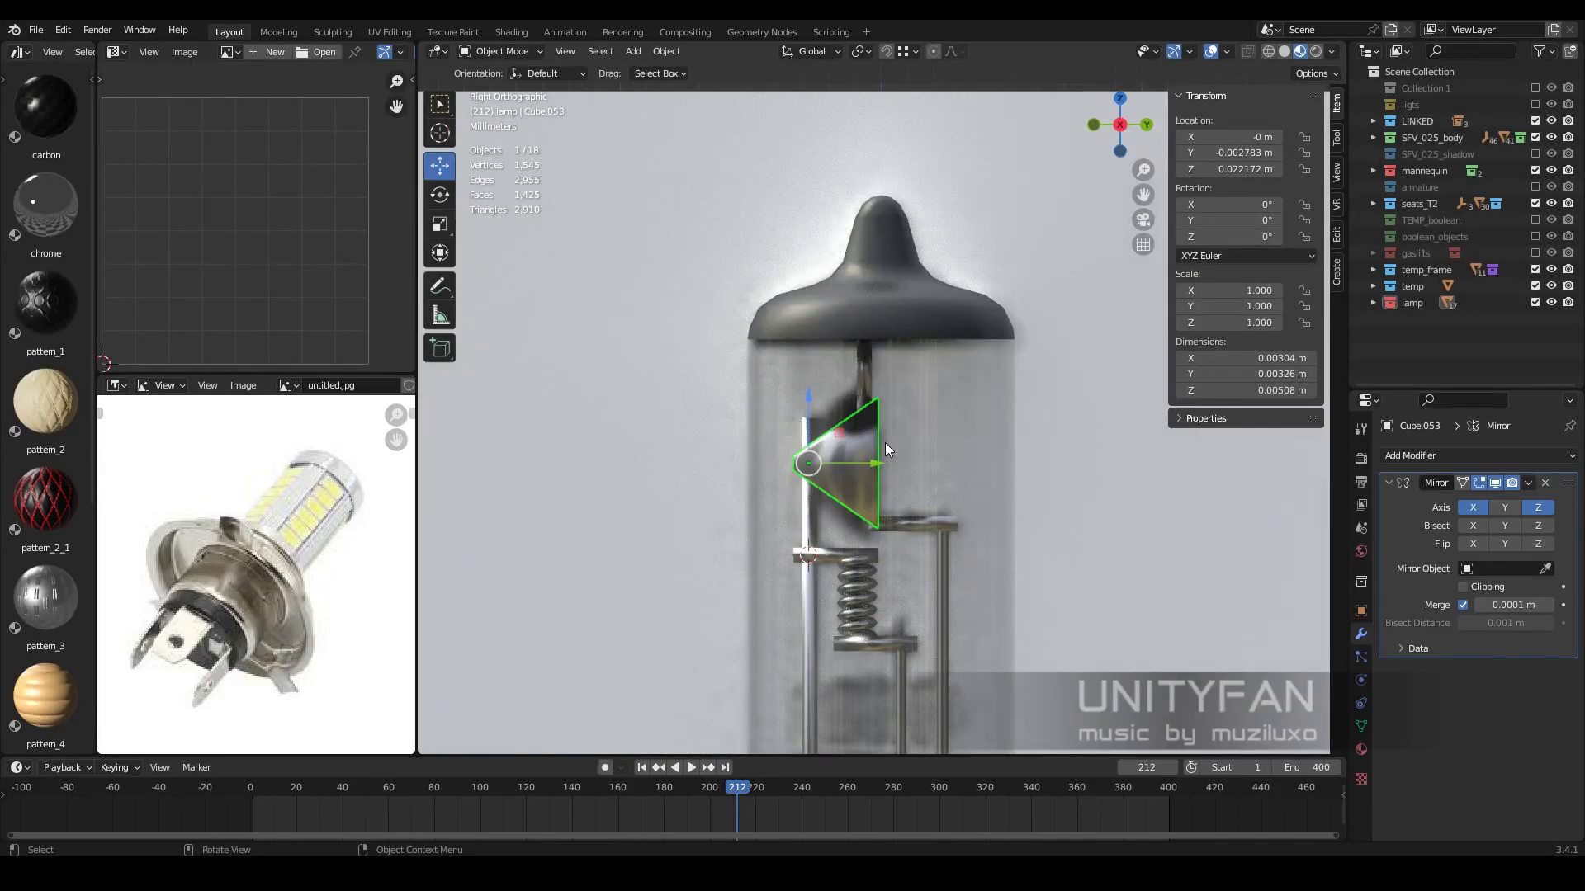
scroll(884, 442, "up", 3)
left_click(882, 554, "shift")
left_click(909, 452)
mouse_move(909, 451)
middle_mouse_down()
mouse_move(772, 469)
mouse_move(860, 444)
mouse_move(817, 482)
middle_mouse_up()
Reposition the shield's end face around the support wire using see-through wireframe display
left_click(725, 513, "shift")
key("shift+z")
left_click(793, 470, "shift")
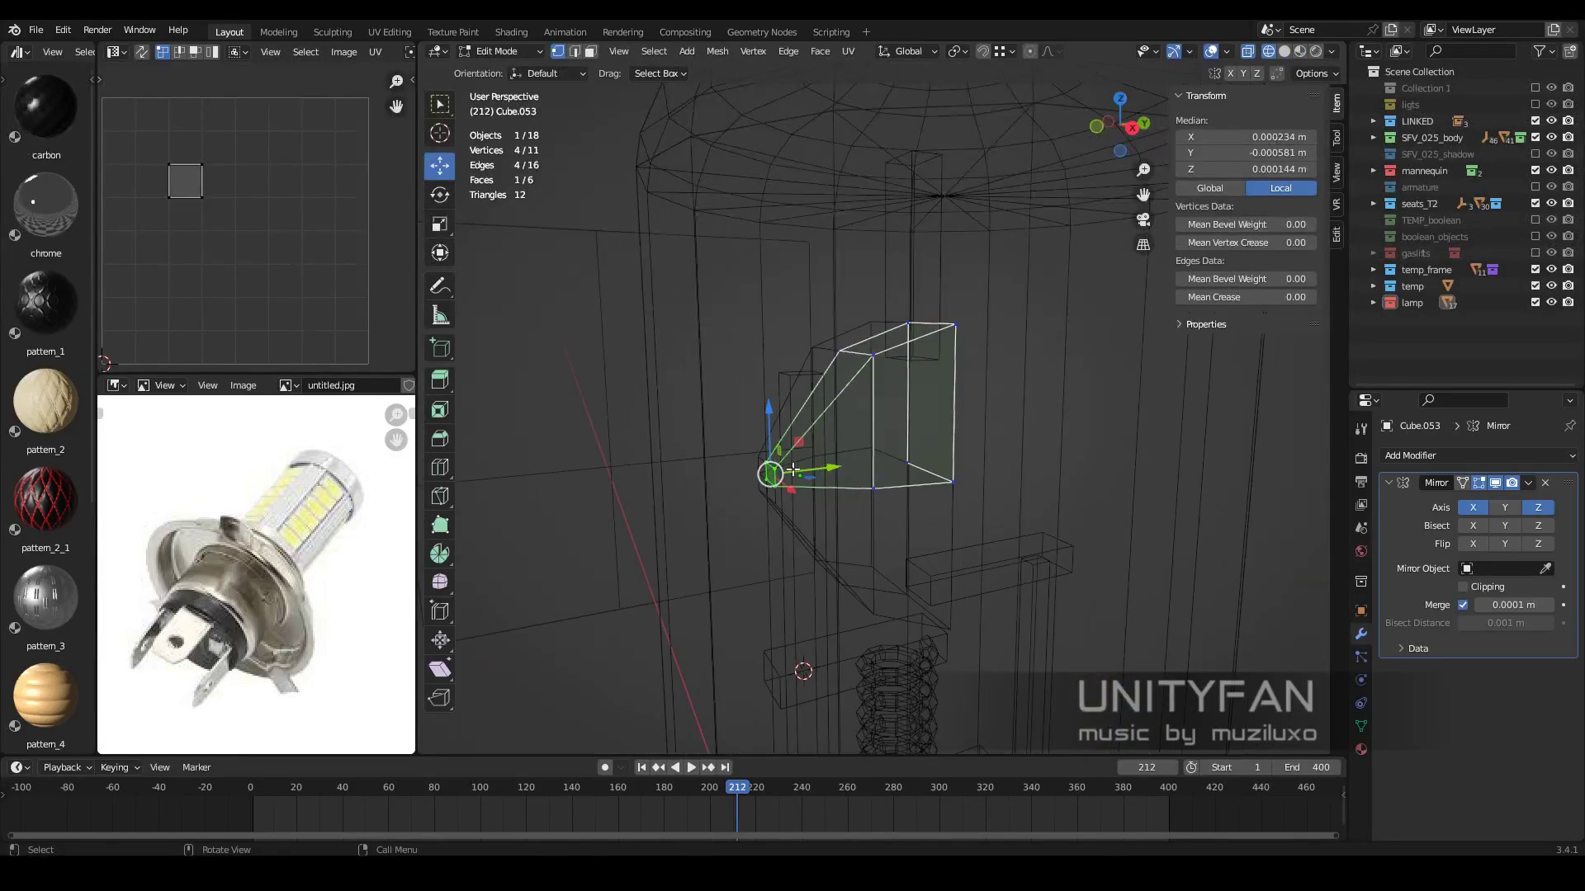
left_click(963, 528)
key("shift+z")
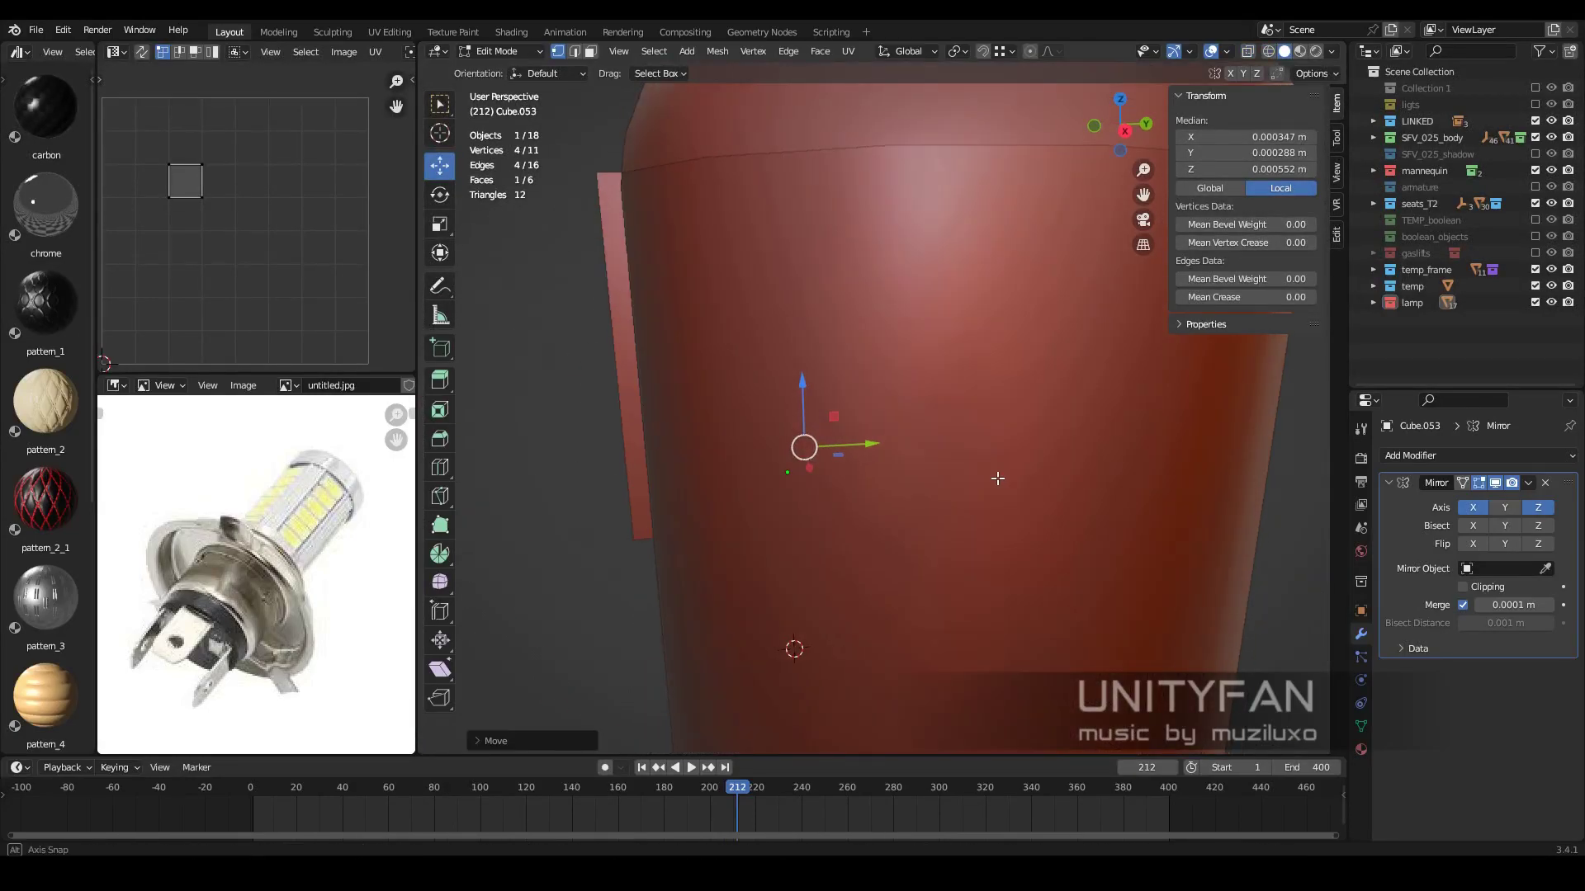
mouse_move(908, 536)
middle_mouse_down()
mouse_move(955, 580)
mouse_move(908, 561)
mouse_move(882, 473)
middle_mouse_up()
key("shift+z")
left_click(1023, 512)
key("shift+z")
Reselect the shield piece and add an edge loop to its mesh
key("Tab")
scroll(1024, 493, "down", 5)
scroll(923, 440, "up", 5)
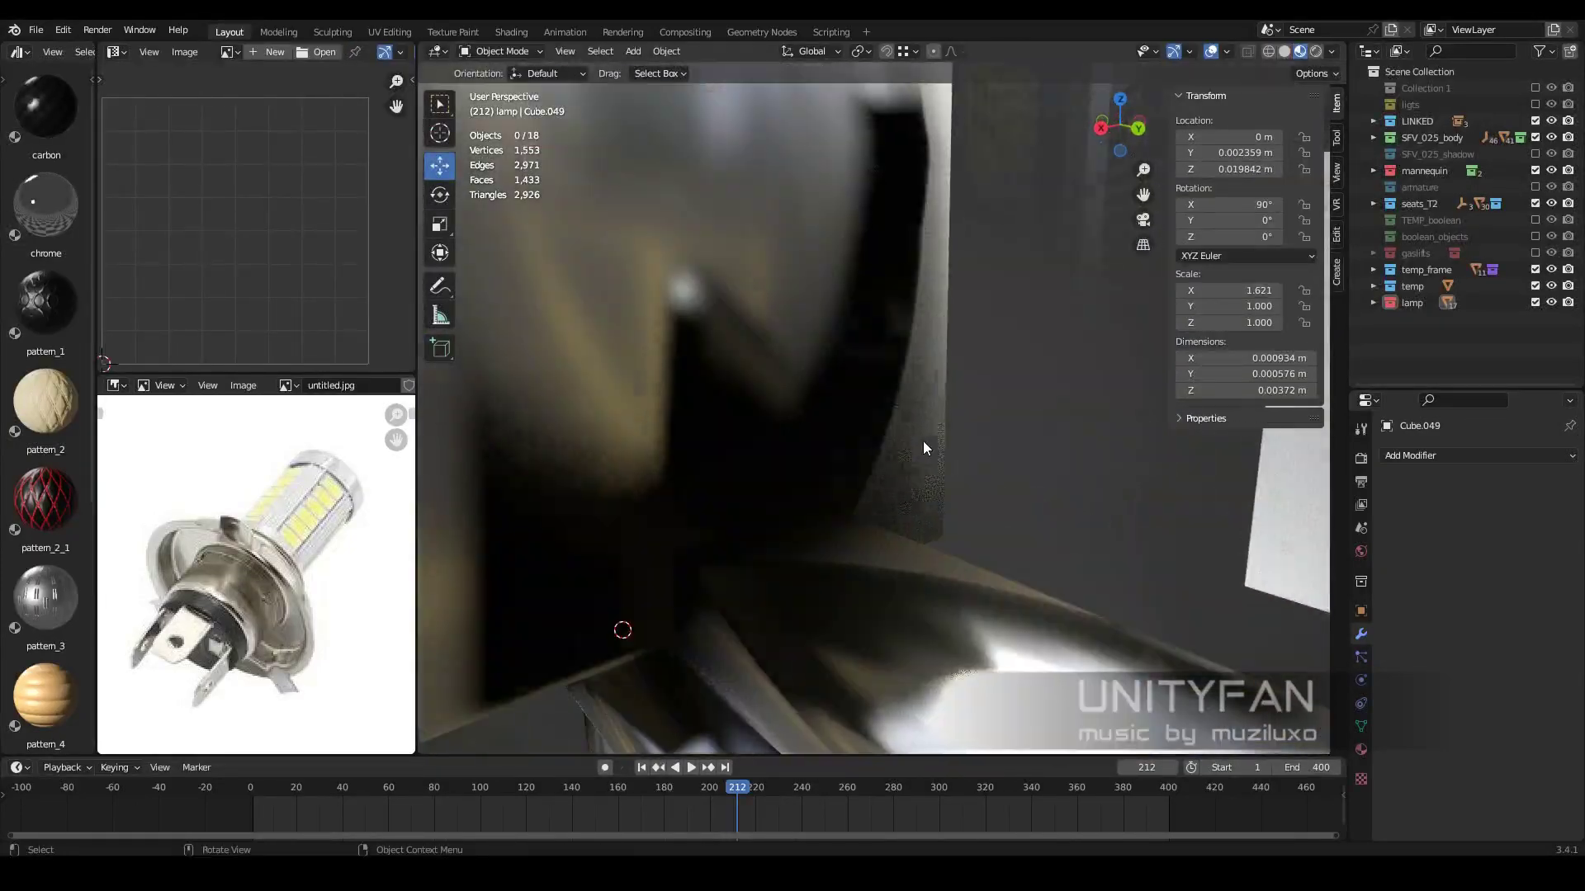
left_click(923, 441)
scroll(924, 458, "down", 5)
key("Tab")
key("KP_Decimal")
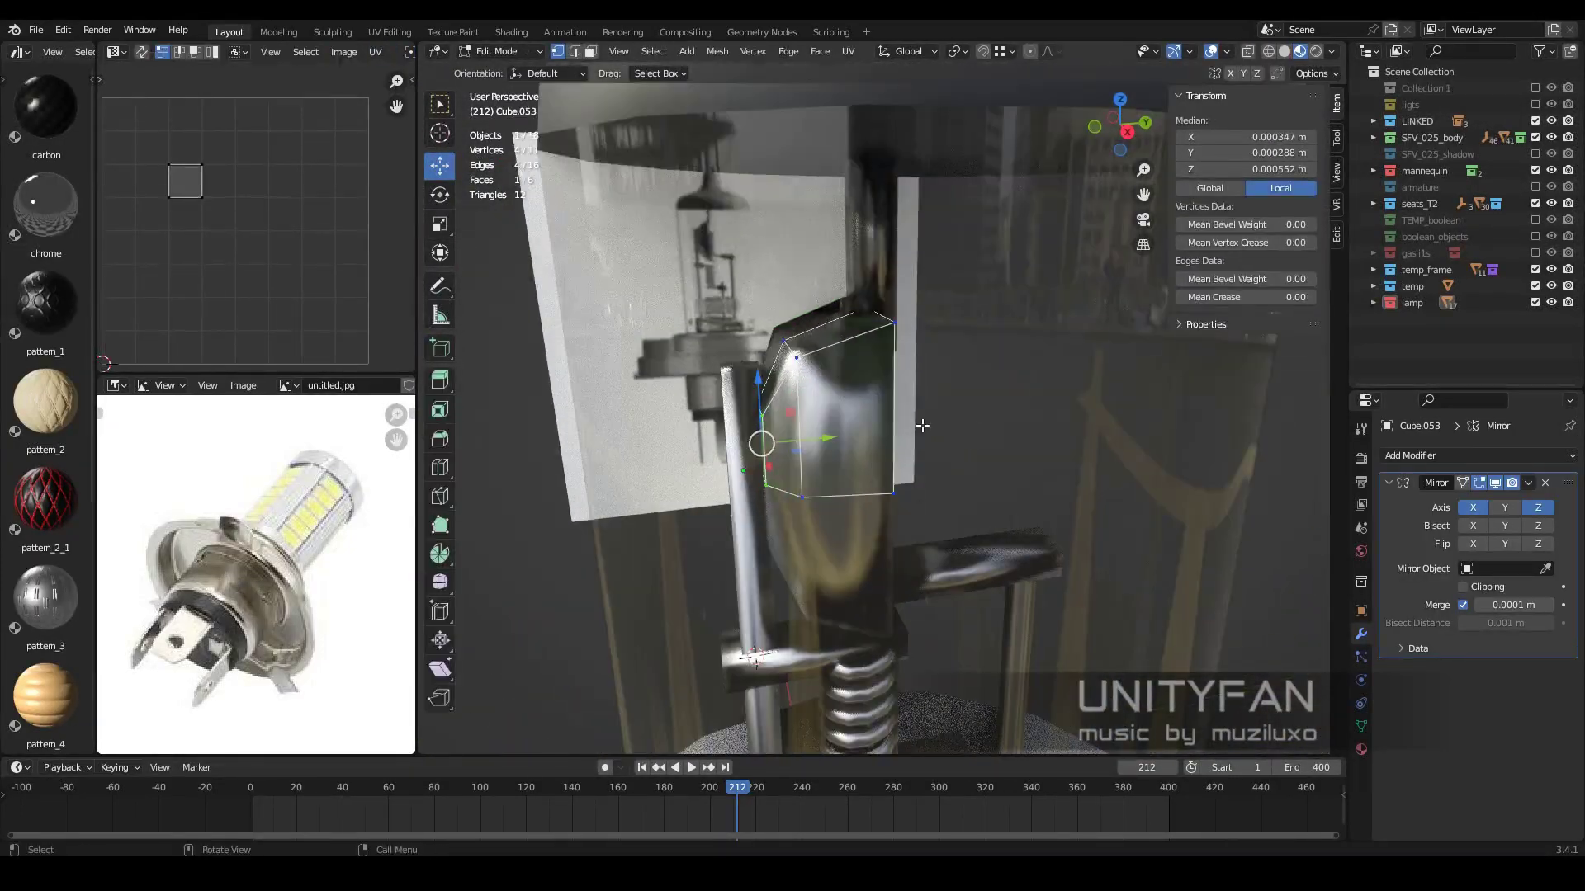
left_click(896, 330)
Move the selected edge to angle the shield cup, then return to Object Mode
key("shift+space")
key("g")
middle_click_drag(896, 330, 850, 378)
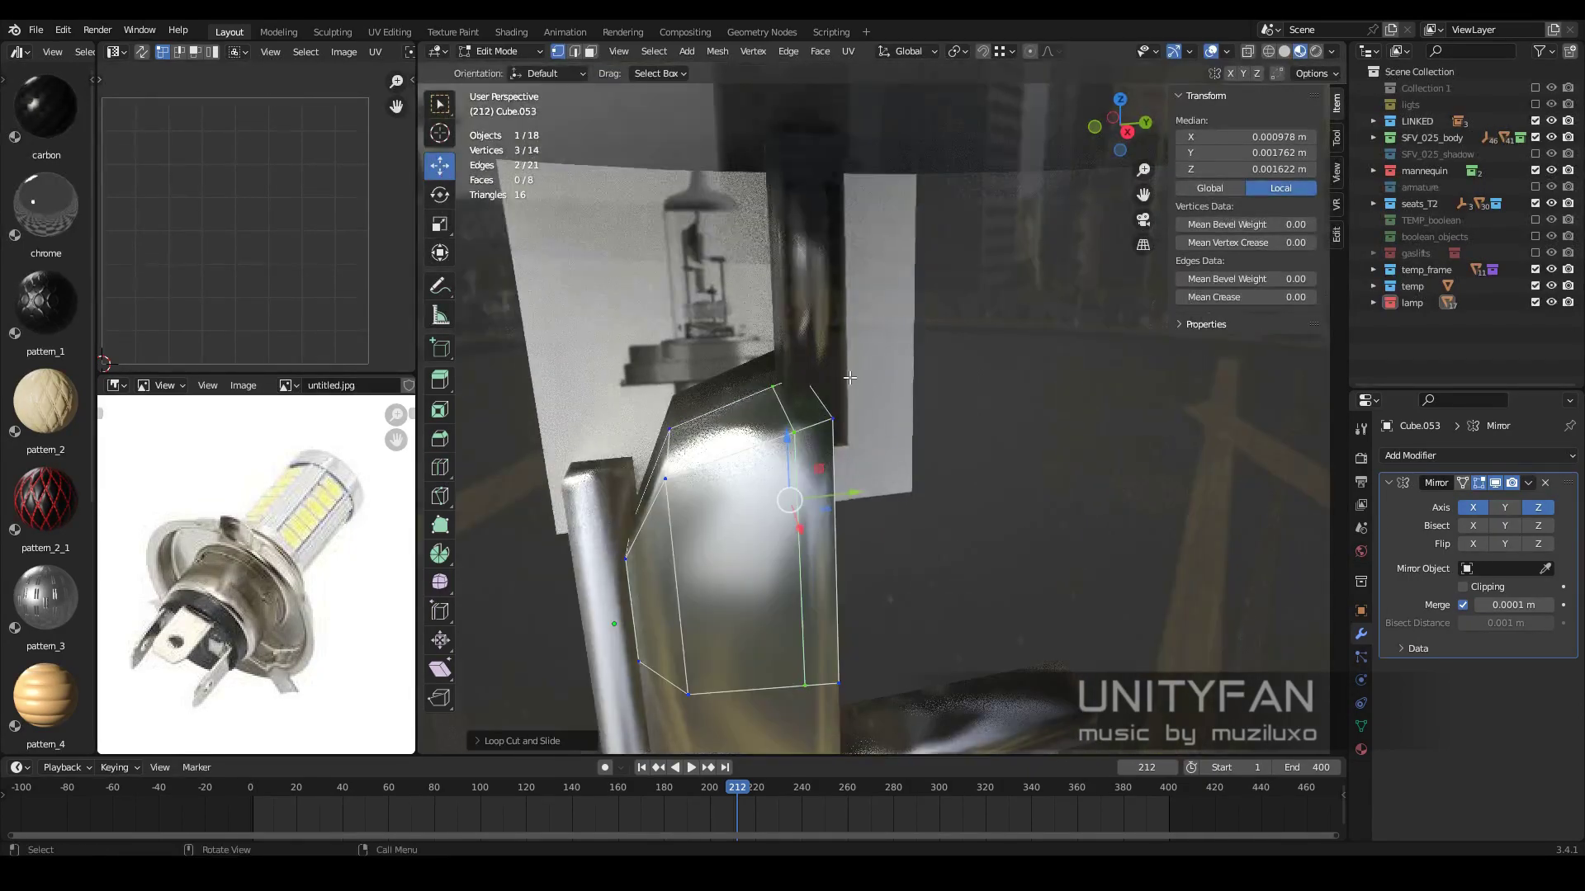
left_click(792, 354)
scroll(793, 354, "down", 5)
key("Tab")
scroll(947, 374, "down", 3)
mouse_move(948, 374)
middle_mouse_down()
mouse_move(879, 474)
mouse_move(1018, 537)
middle_mouse_up()
scroll(1018, 537, "up", 1)
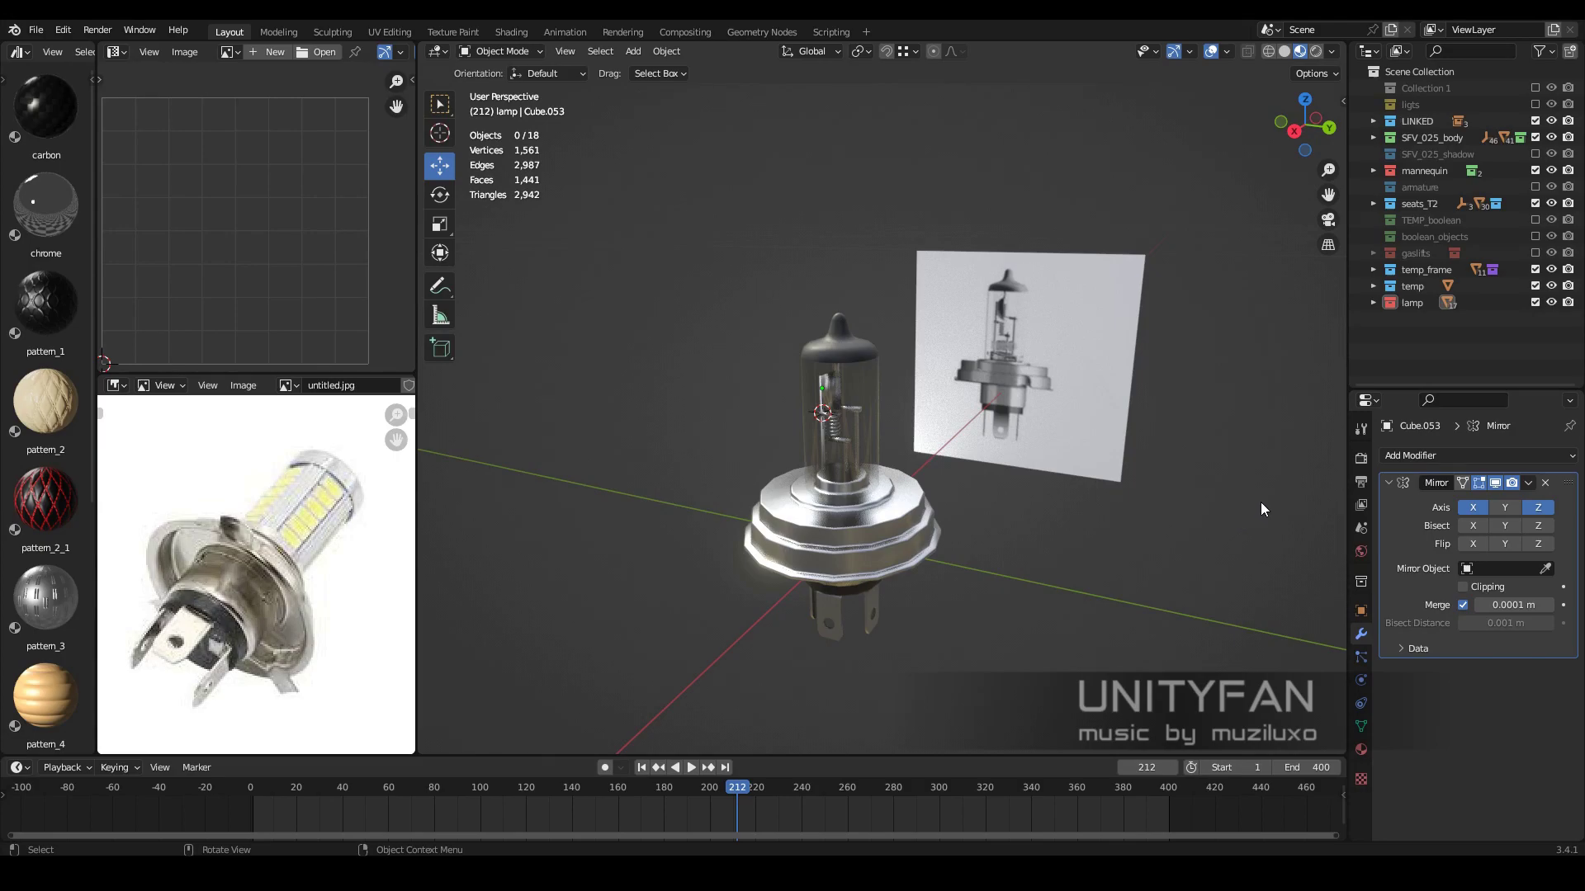
Save the file with the finished bulb and select the headlight panel's socket inserts
middle_click_drag(974, 517, 921, 484)
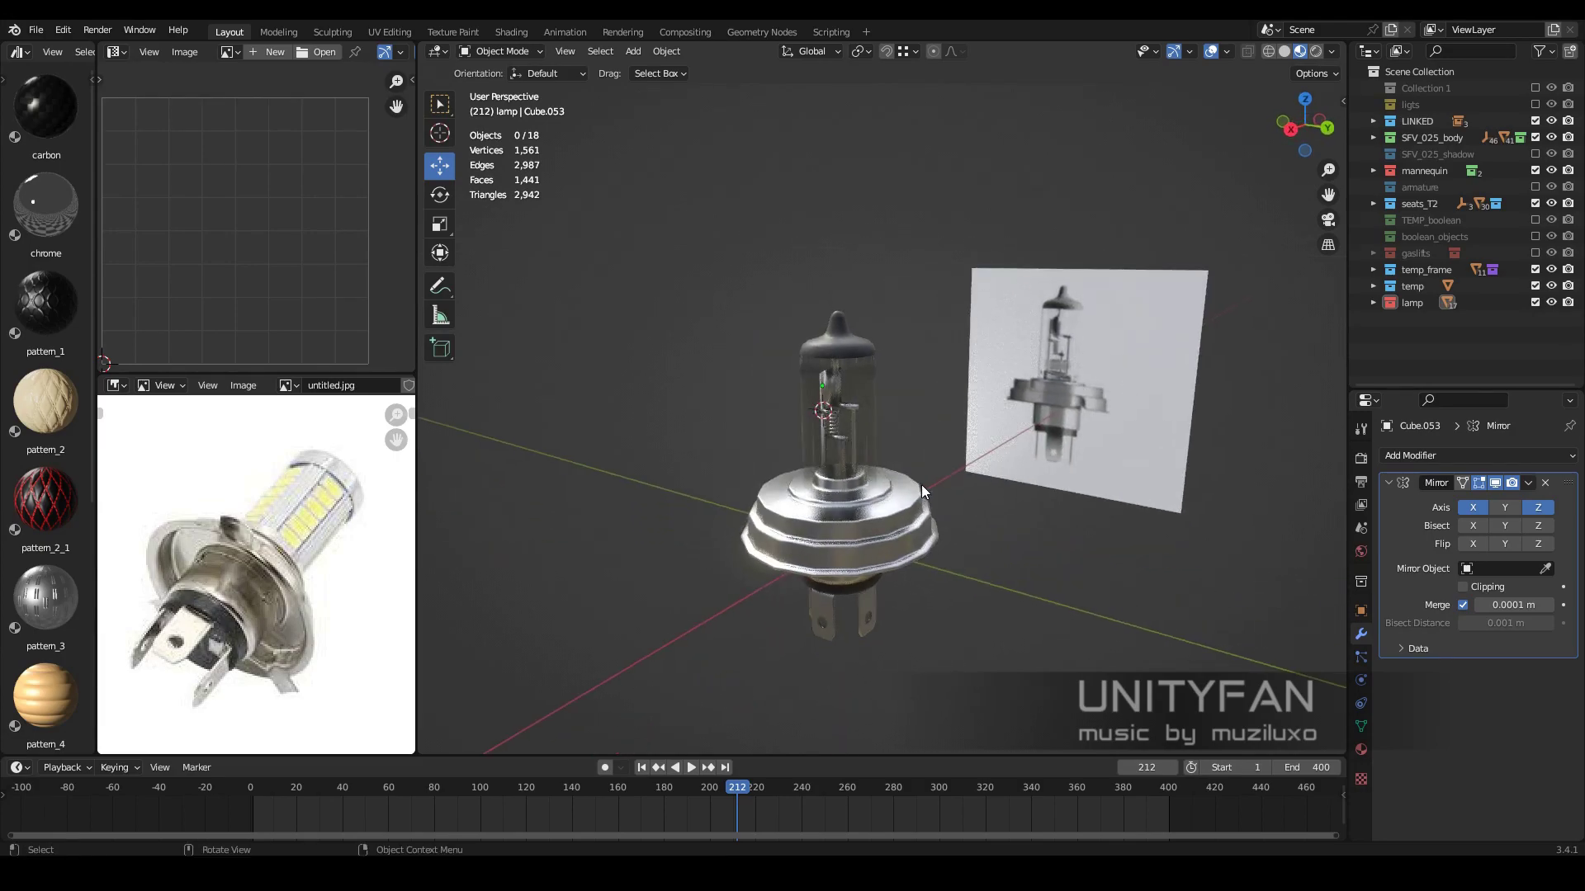
scroll(921, 484, "up", 1)
scroll(953, 468, "up", 1)
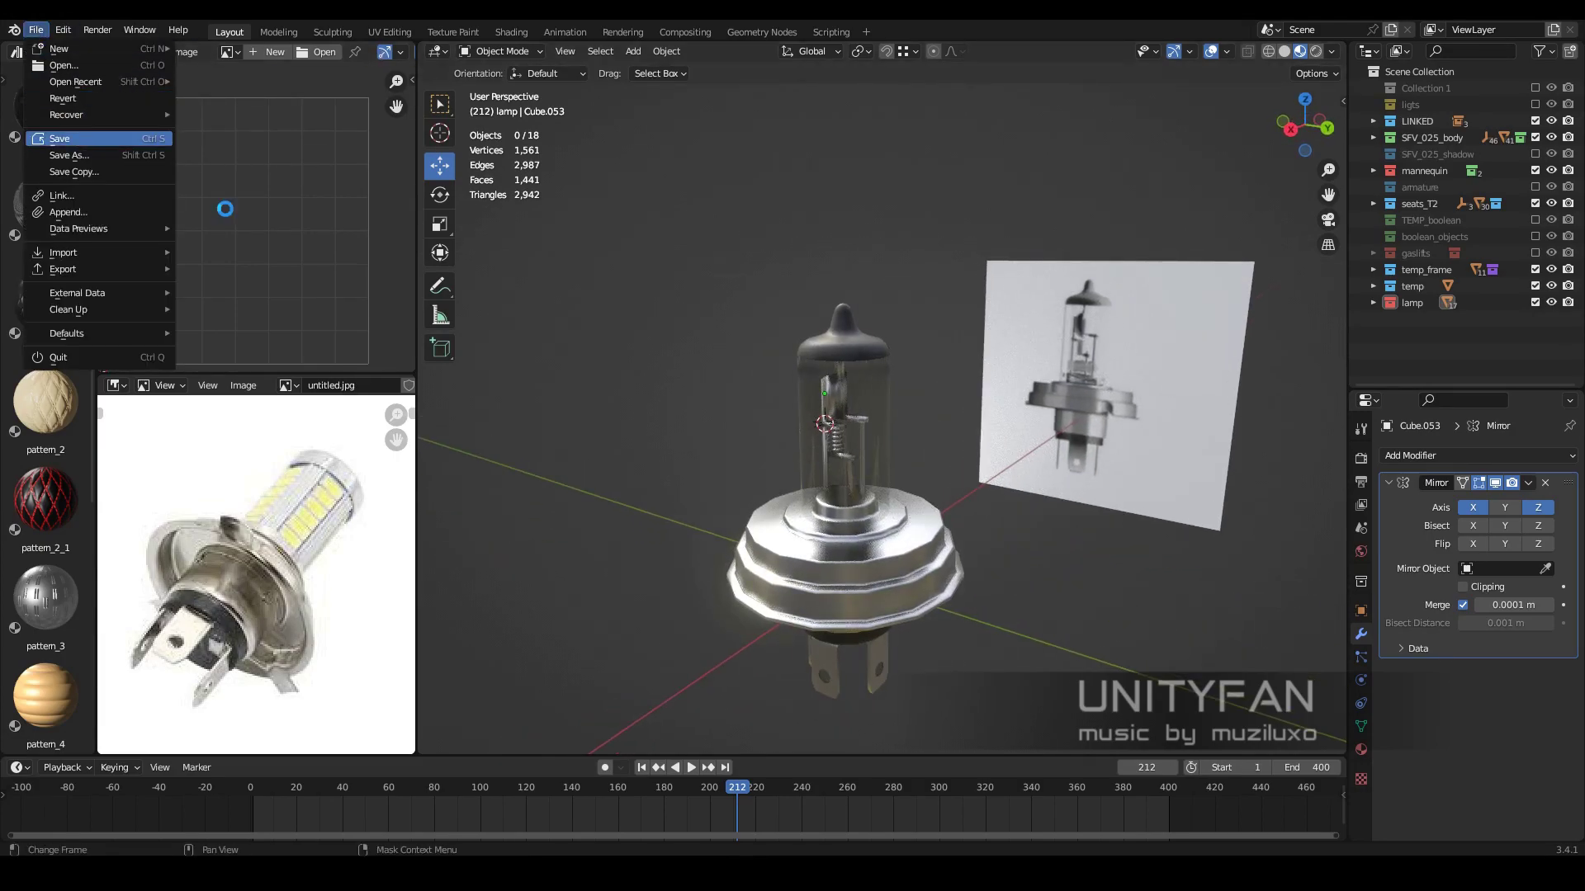
left_click(1536, 302)
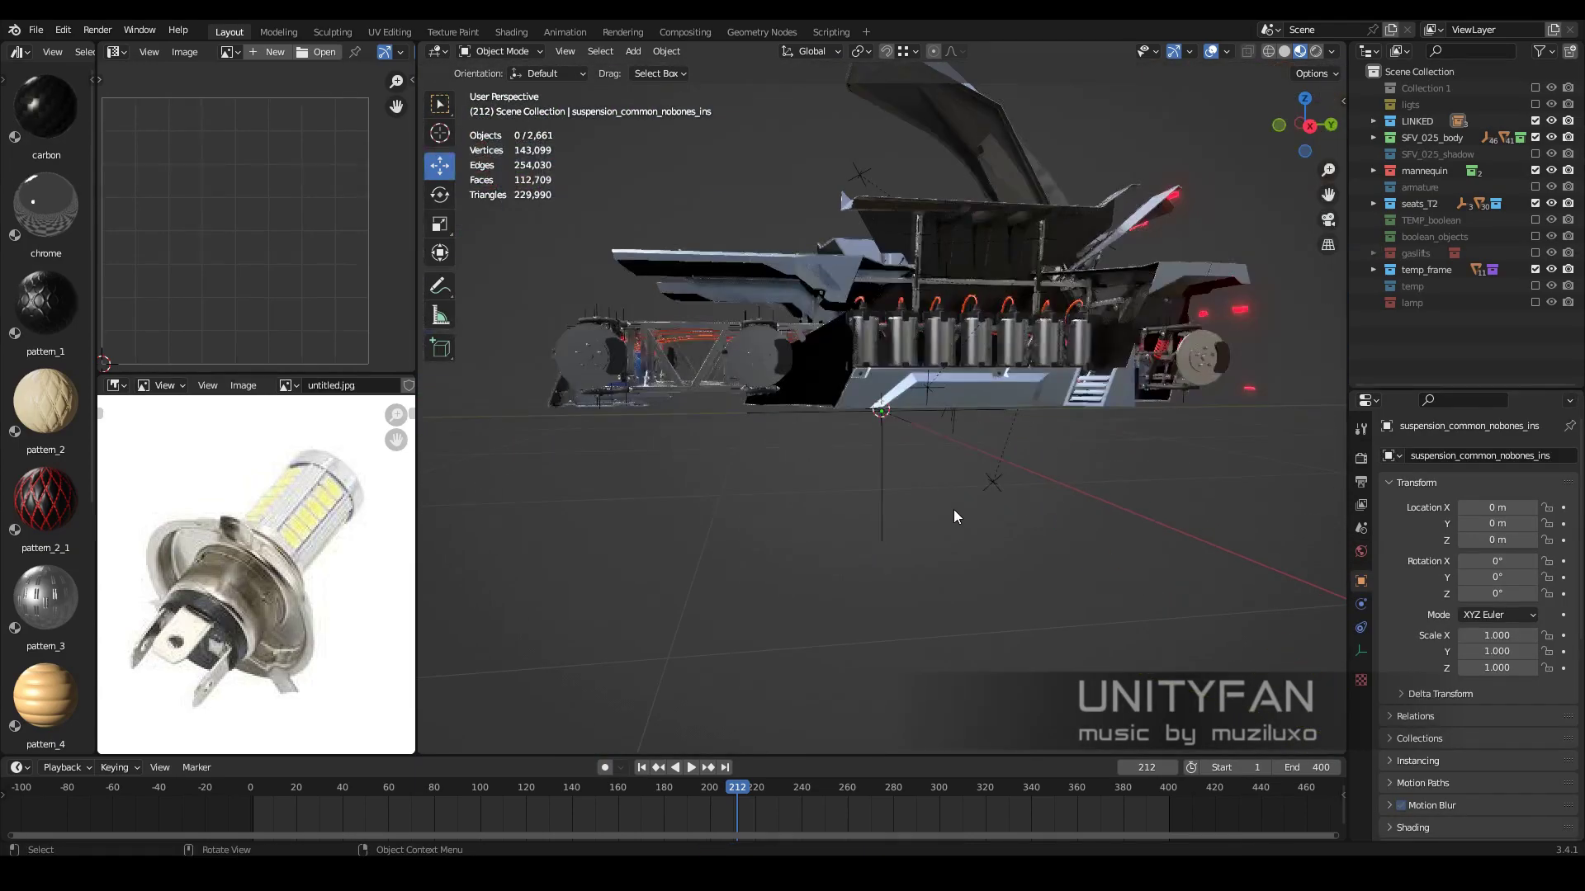
left_click(1011, 398)
type("lamps_ins")
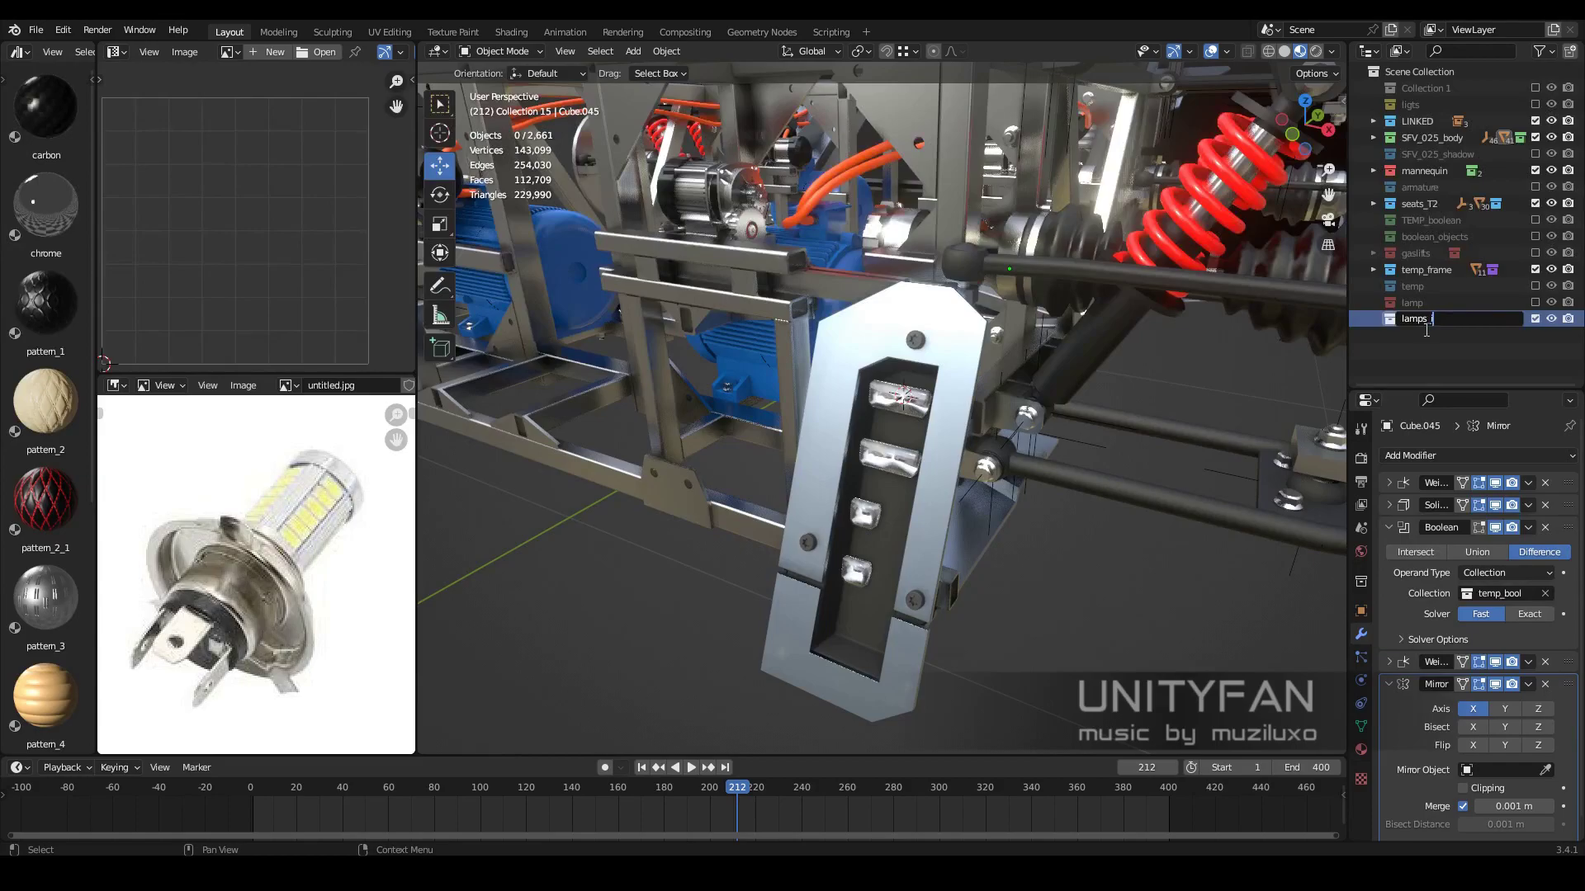
Add a lamp collection instance to lamps_ins with a 0.03 m display size
left_click(1398, 325)
key("shift+a")
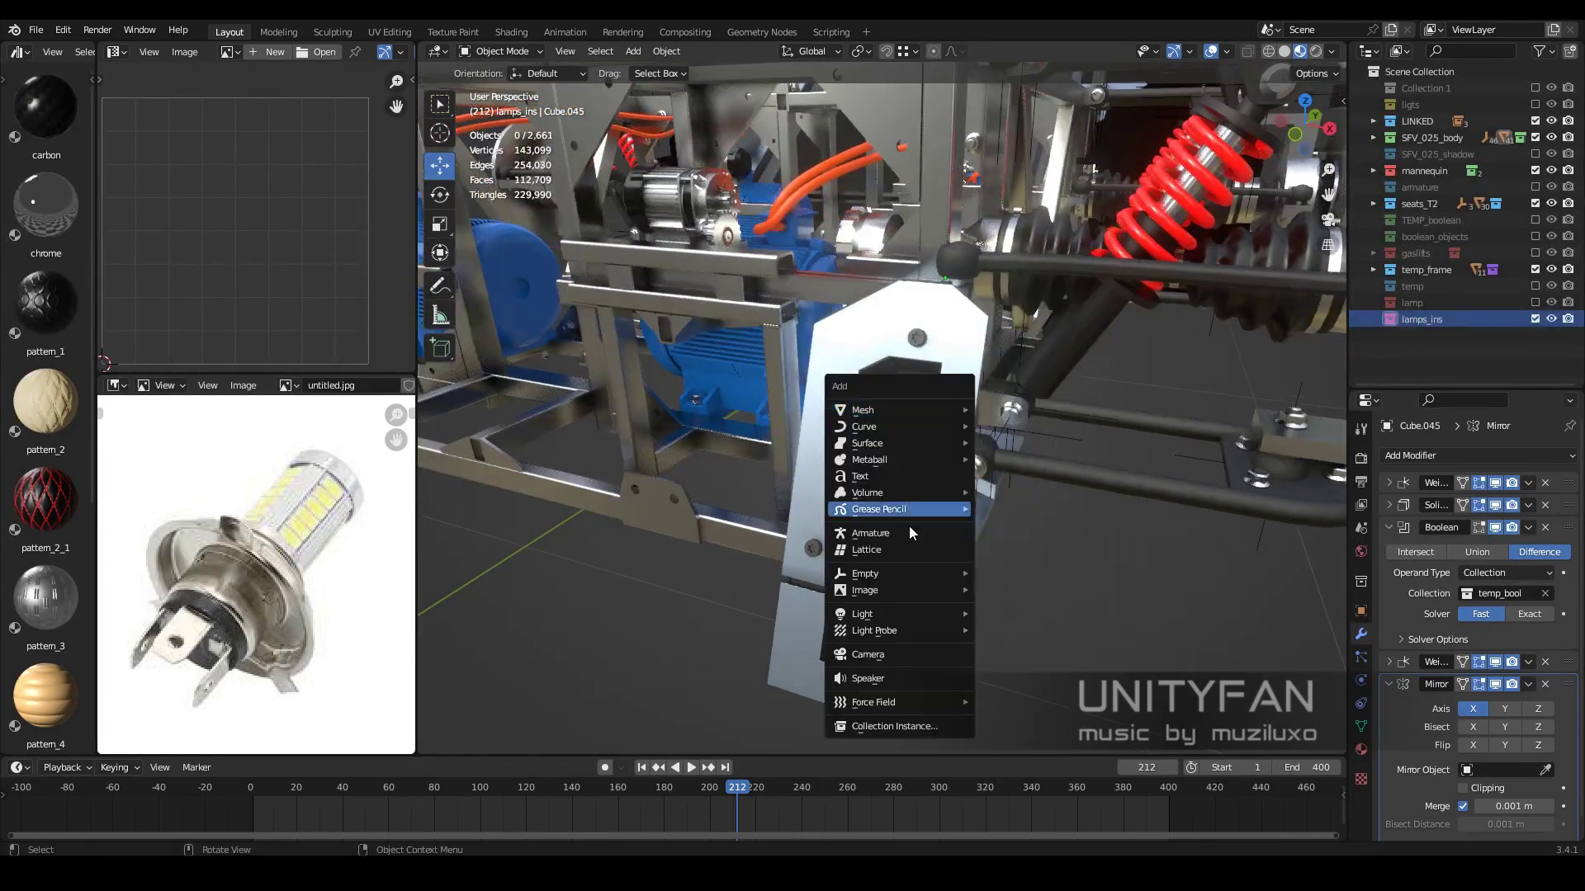
left_click(924, 687)
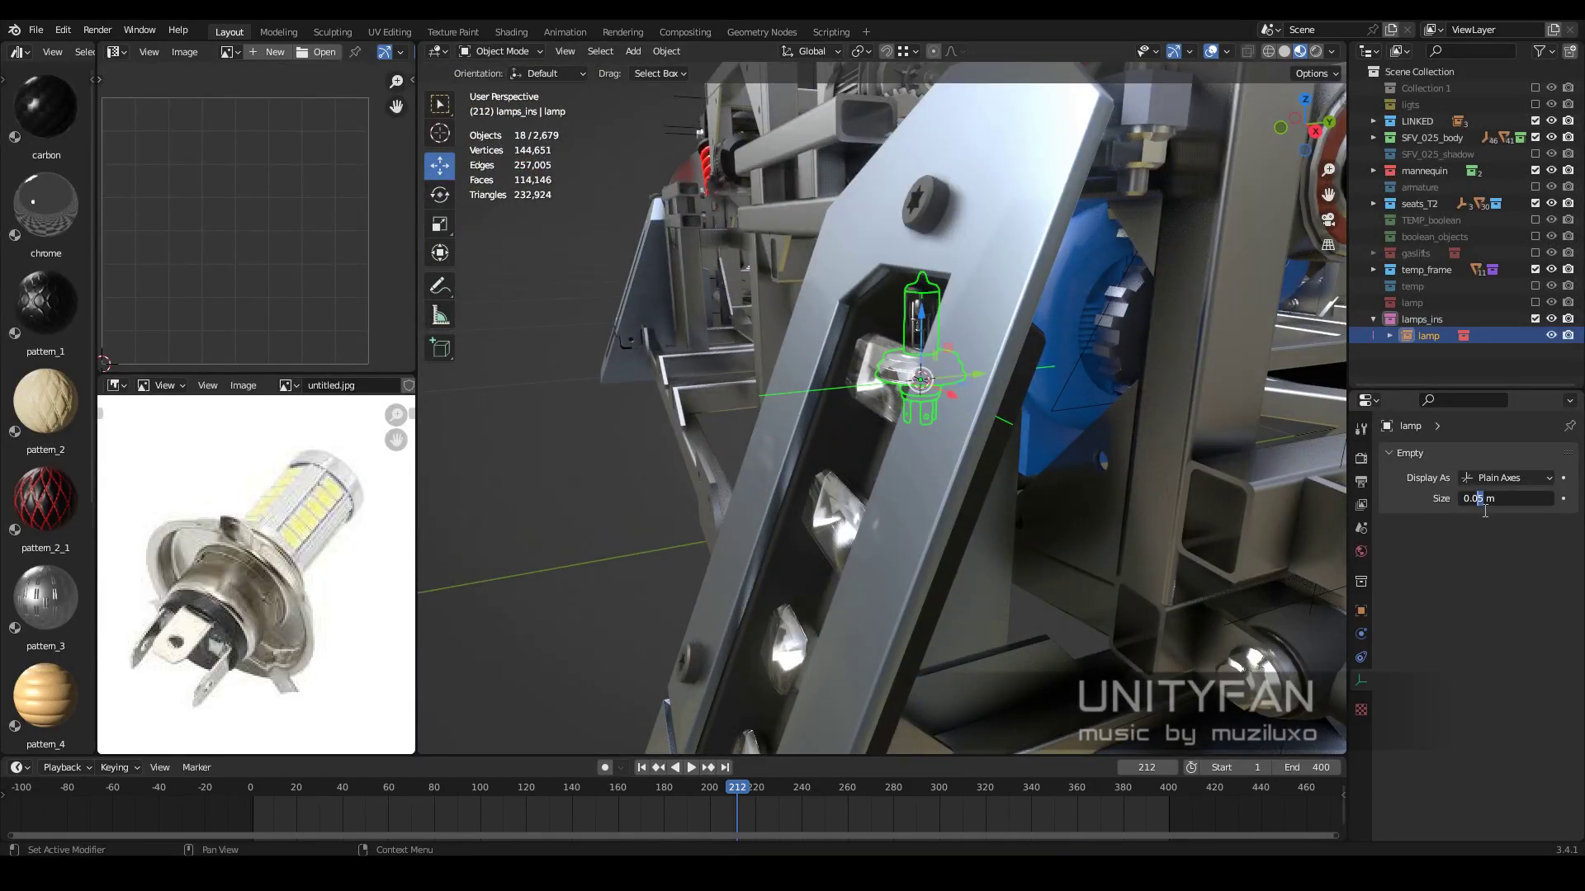
key("Delete")
type("3")
key("Return")
key("KP_3")
Rotate the lamp instance 90° and seat it in the panel's top socket
key("r")
left_click(867, 379)
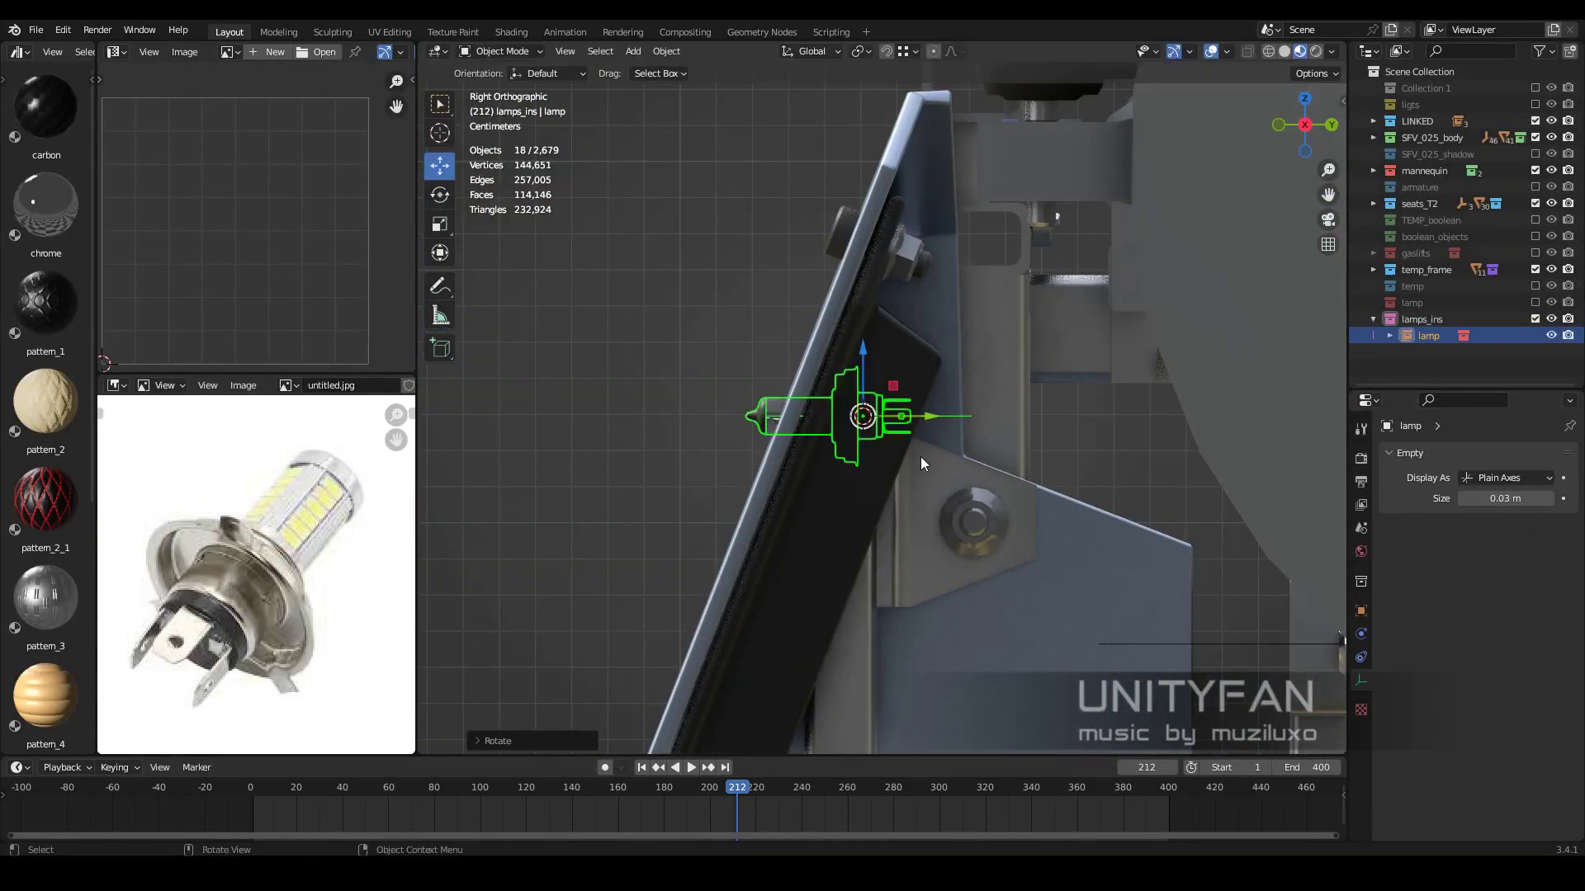
key("KP_1")
key("shift+z")
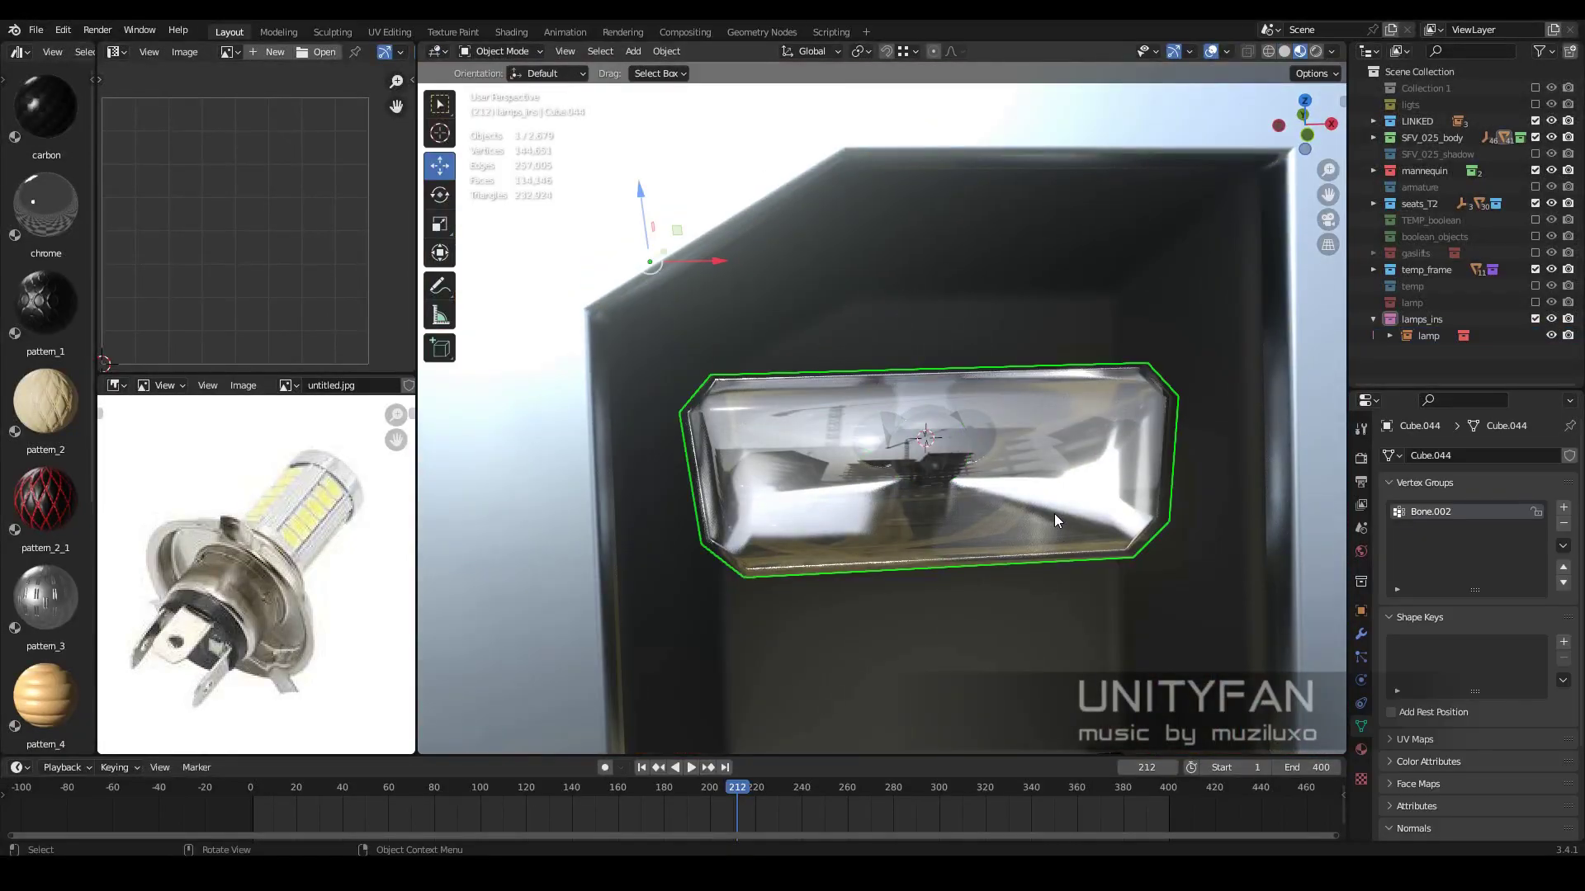
middle_click_drag(1056, 548, 974, 410)
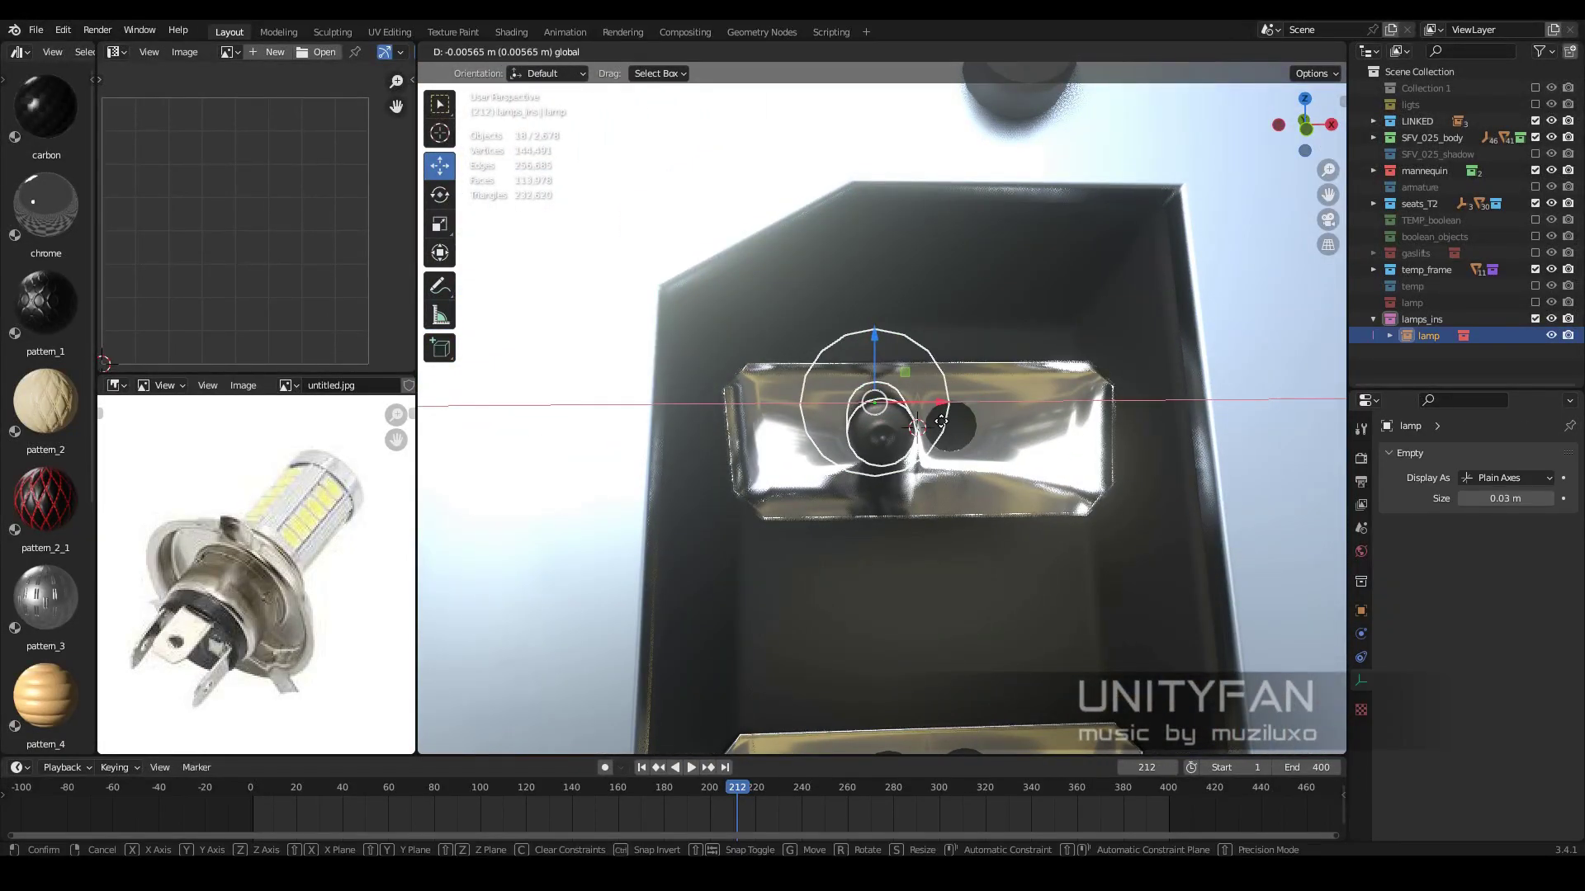
key("KP_1")
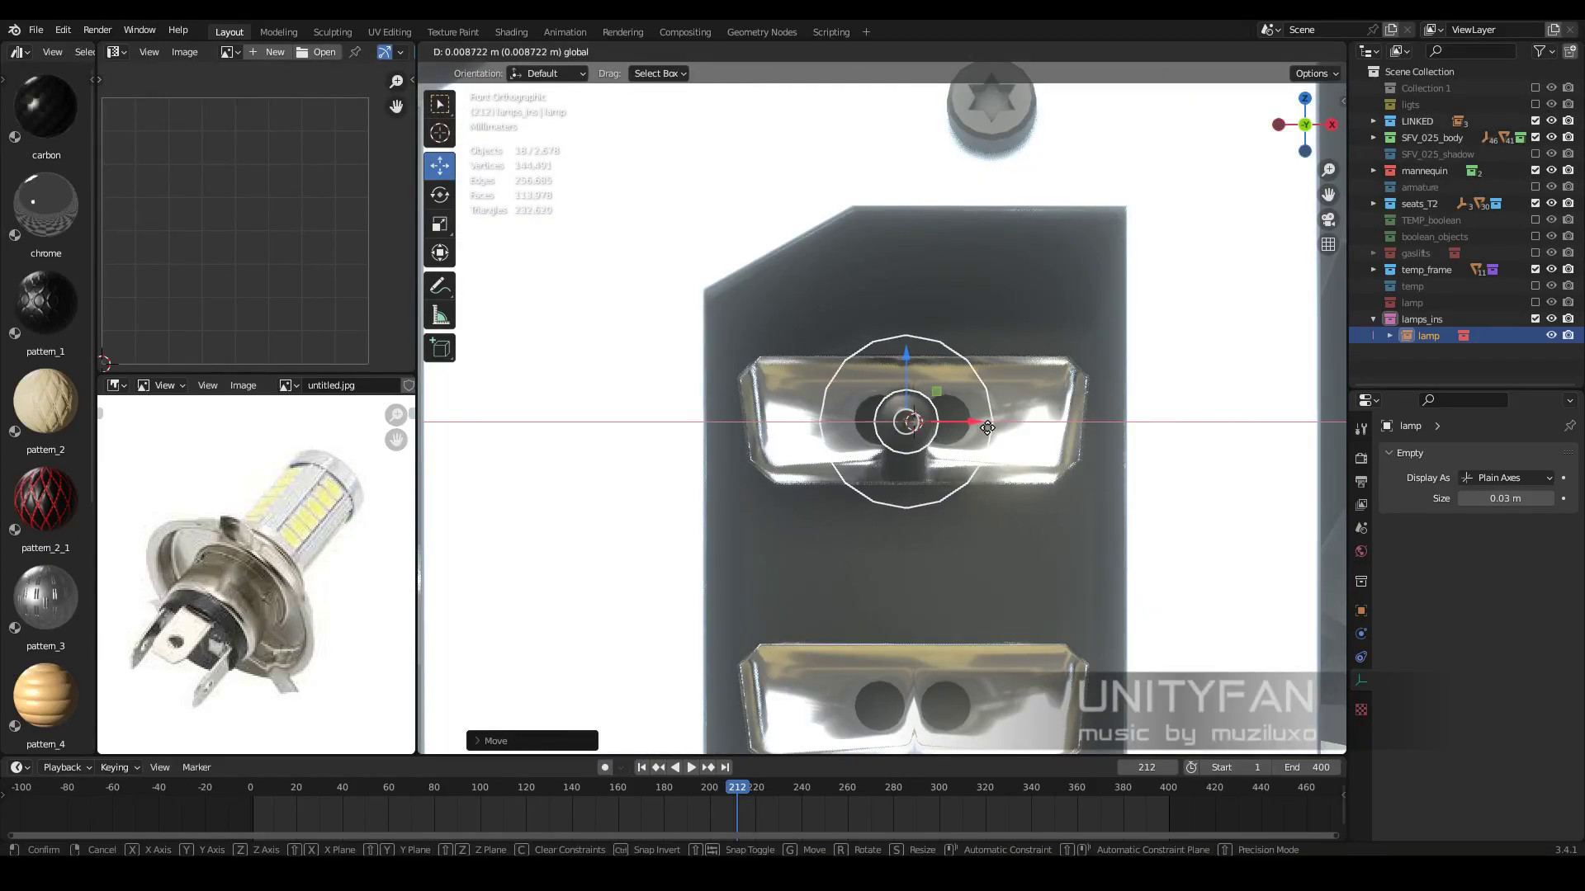
left_click(987, 427)
Orbit around the panel to check the bulb's placement in the top socket
middle_click_drag(987, 426, 1089, 463)
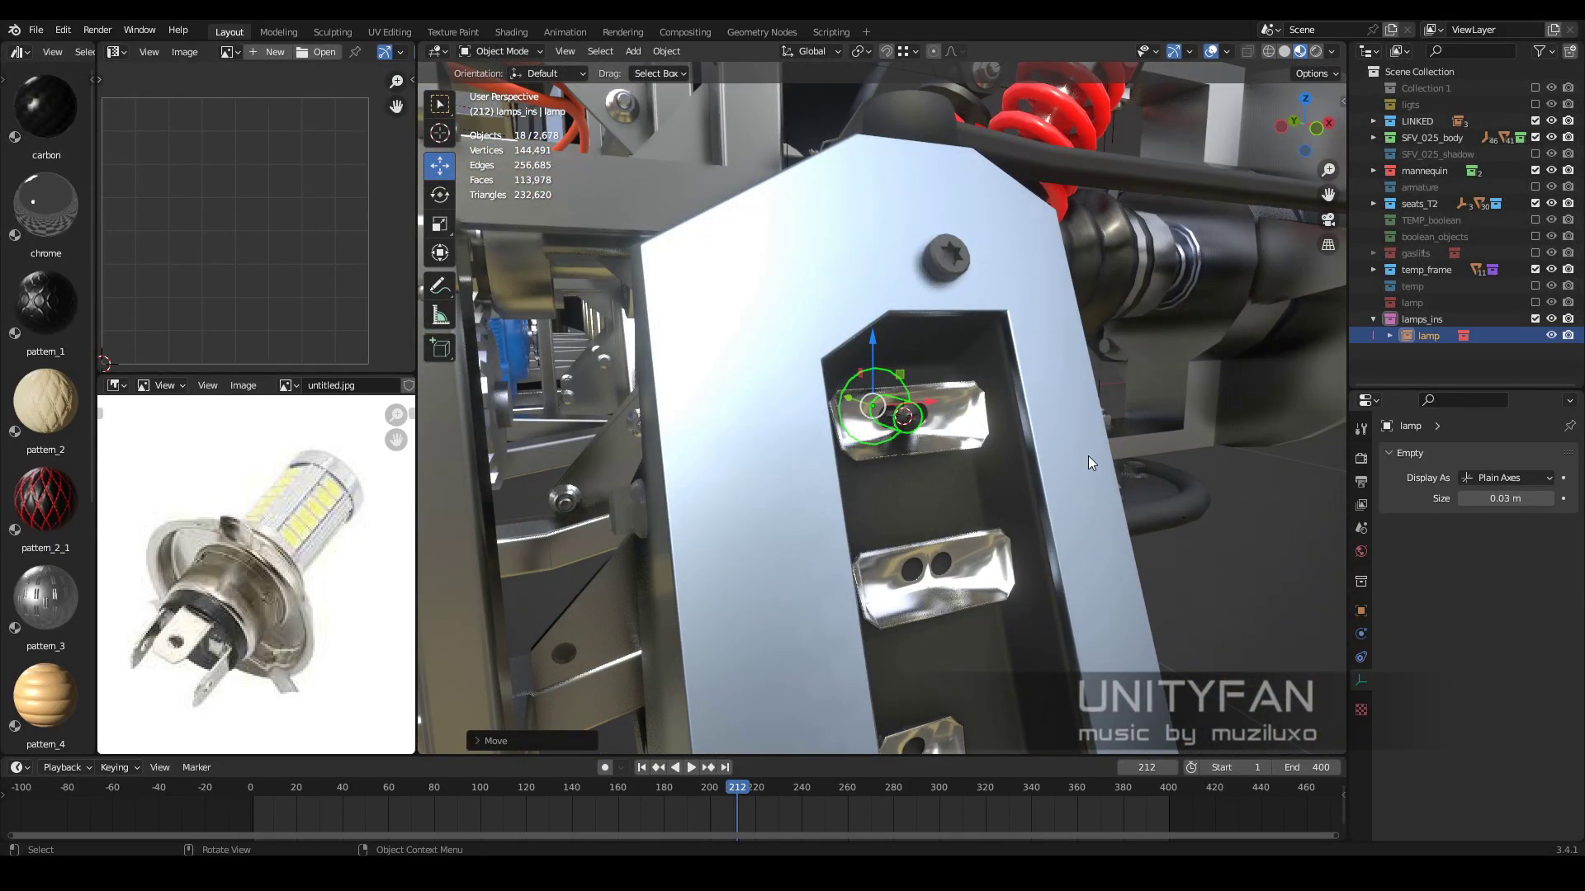
middle_click_drag(1087, 455, 980, 481)
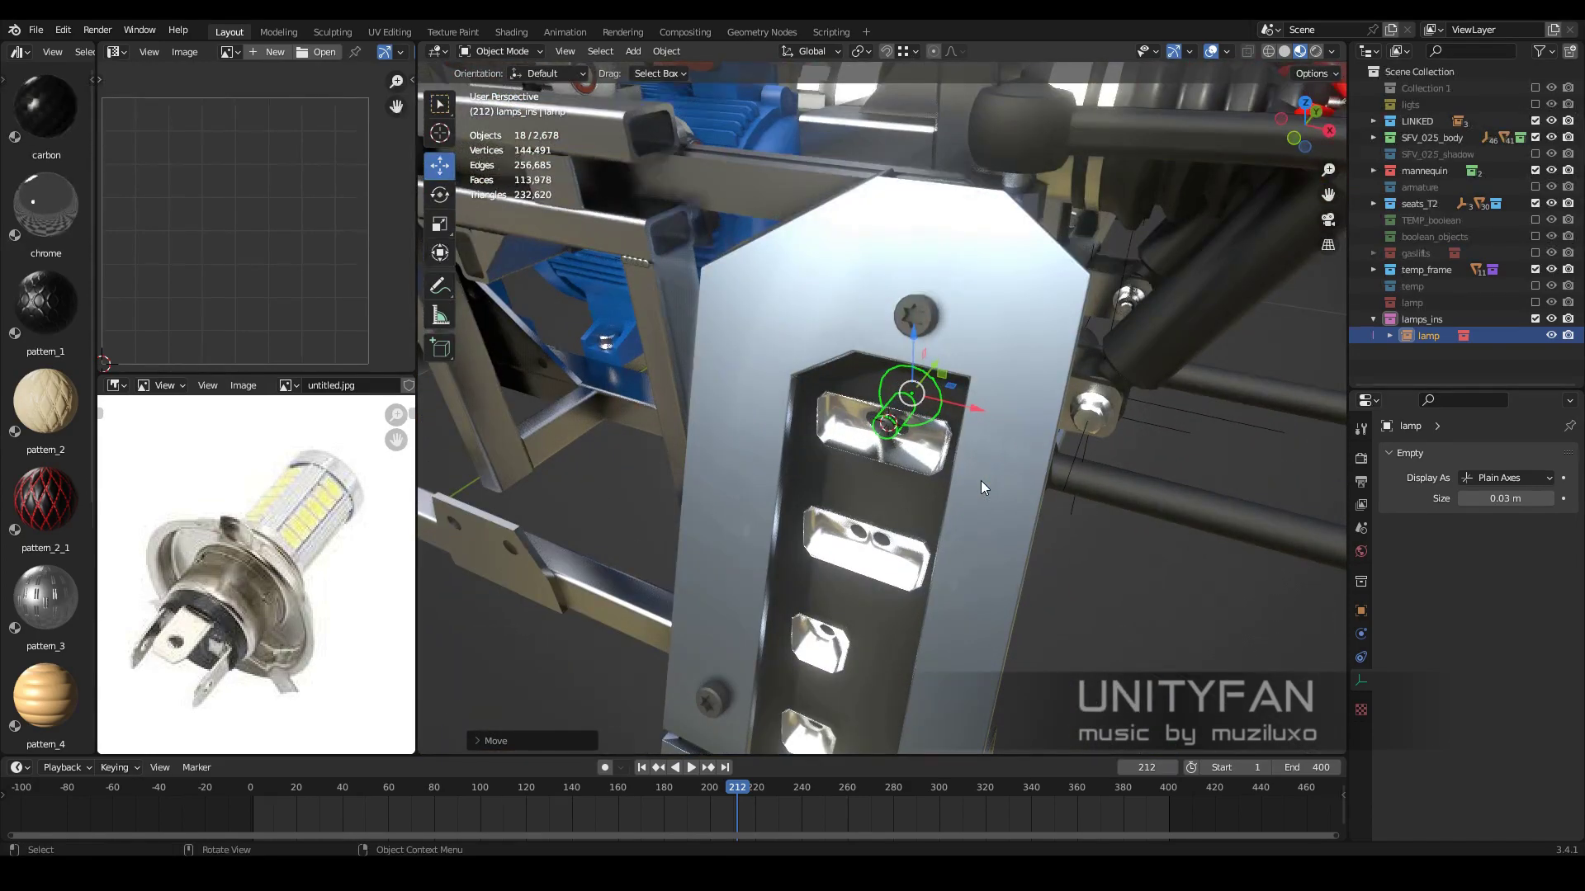
scroll(1010, 414, "up", 3)
key("KP_3")
Place a duplicate bulb in the second socket using the front view
key("shift+d")
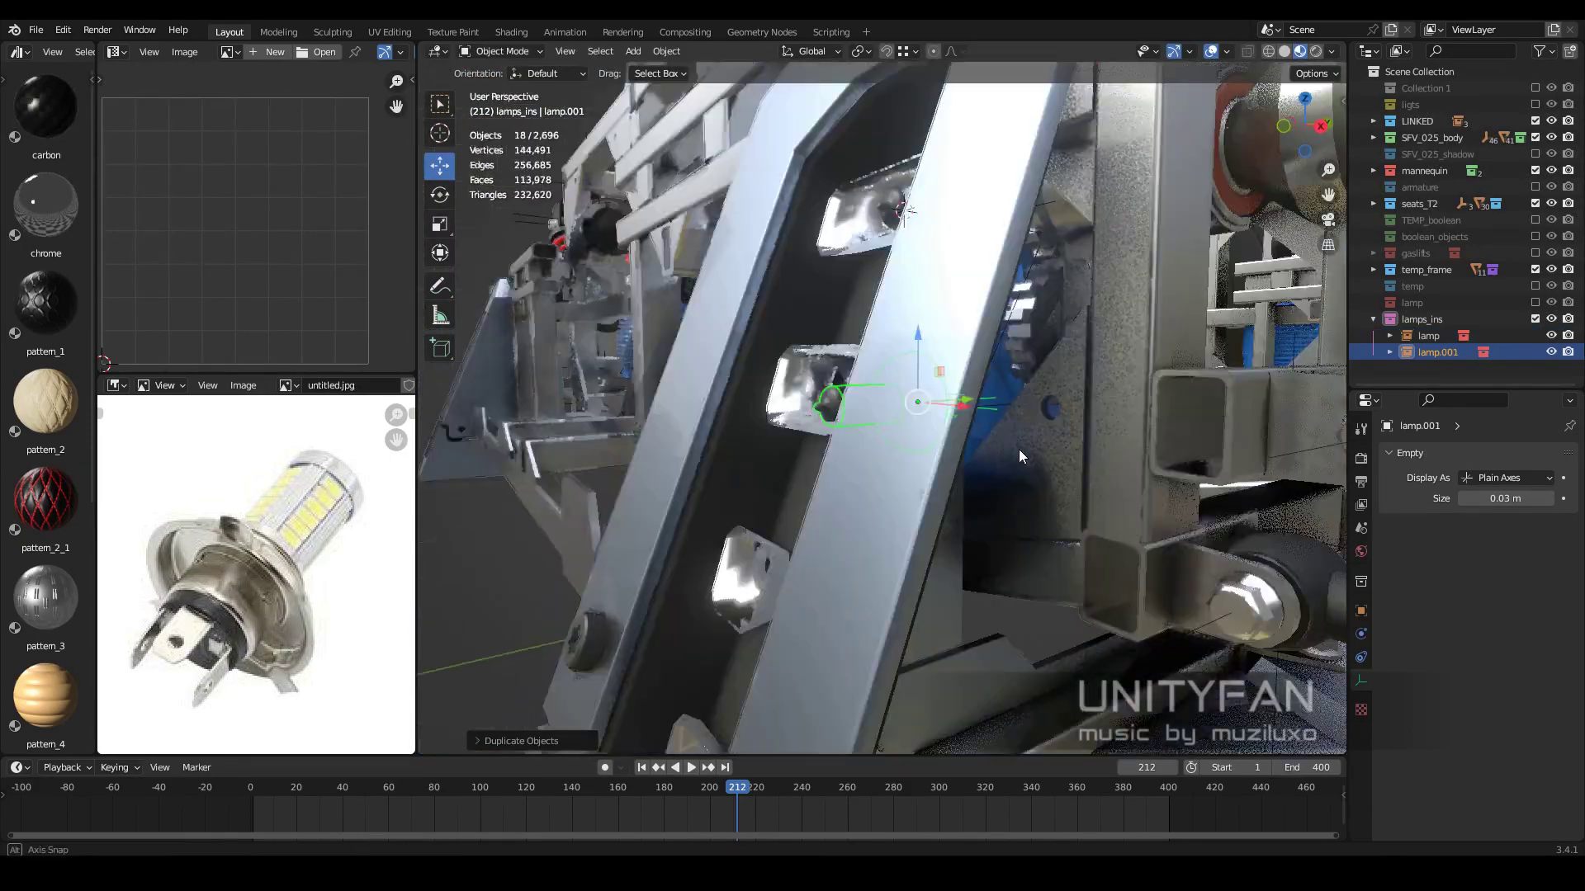
key("KP_1")
left_click(888, 355)
mouse_move(888, 355)
middle_mouse_down()
mouse_move(810, 379)
mouse_move(864, 438)
mouse_move(815, 471)
mouse_move(1000, 244)
mouse_move(984, 388)
mouse_move(1088, 432)
mouse_move(824, 468)
mouse_move(1067, 457)
mouse_move(976, 484)
middle_mouse_up()
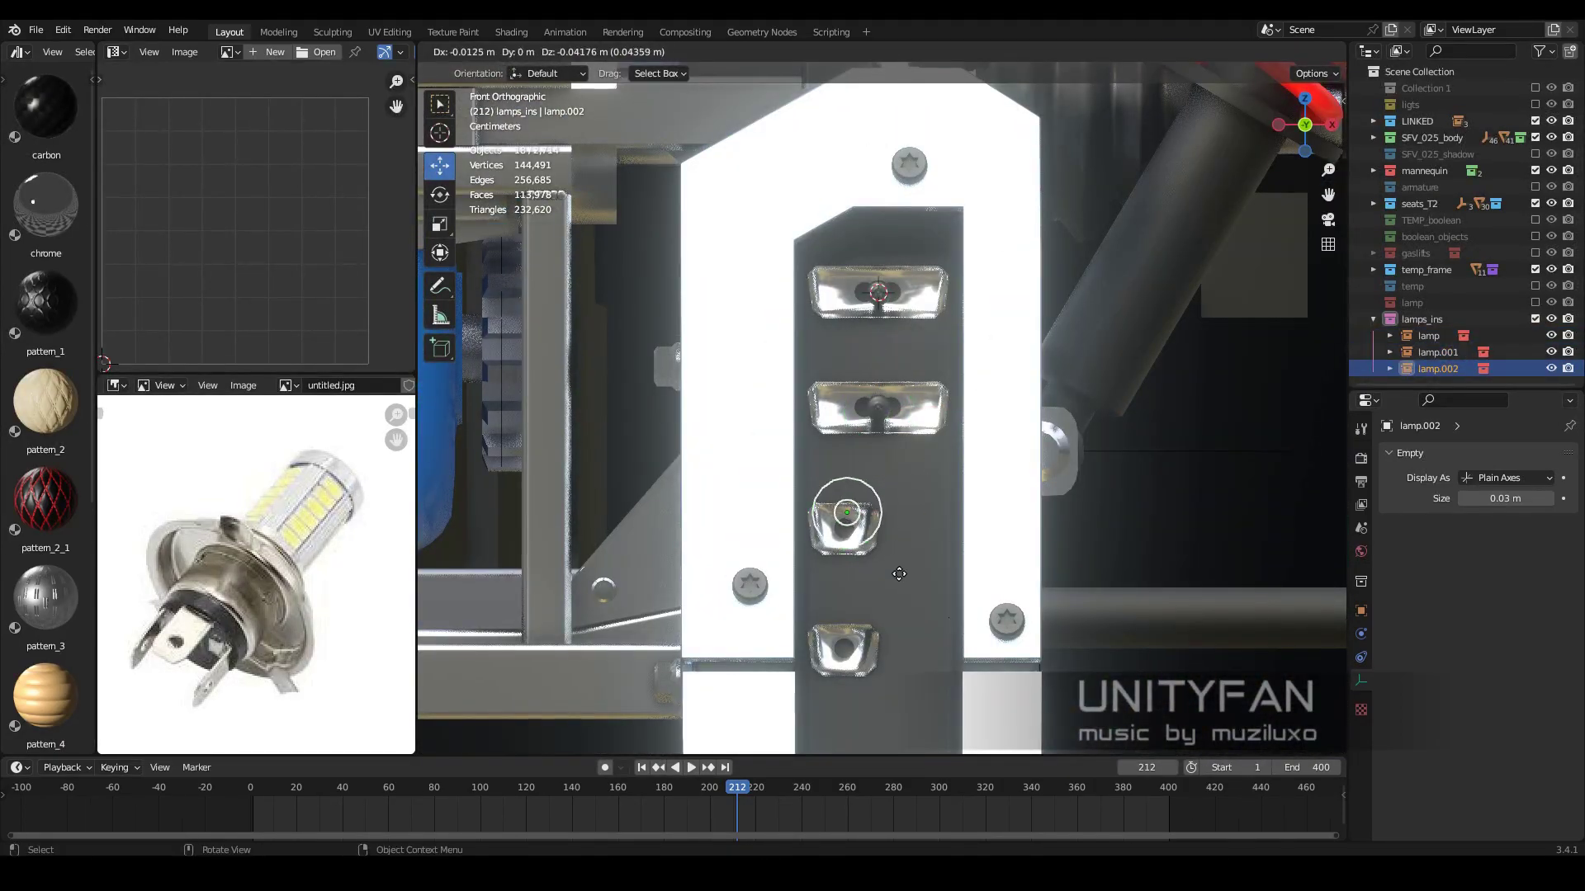
Place bulb copies in the third and fourth sockets
left_click(899, 573)
key("KP_Decimal")
left_click(867, 477)
mouse_move(866, 477)
middle_mouse_down()
mouse_move(1093, 458)
mouse_move(884, 413)
mouse_move(792, 462)
mouse_move(805, 373)
mouse_move(948, 401)
mouse_move(958, 366)
mouse_move(865, 458)
mouse_move(907, 429)
mouse_move(1050, 461)
mouse_move(966, 494)
middle_mouse_up()
key("shift+z")
key("shift+d")
left_click(991, 449)
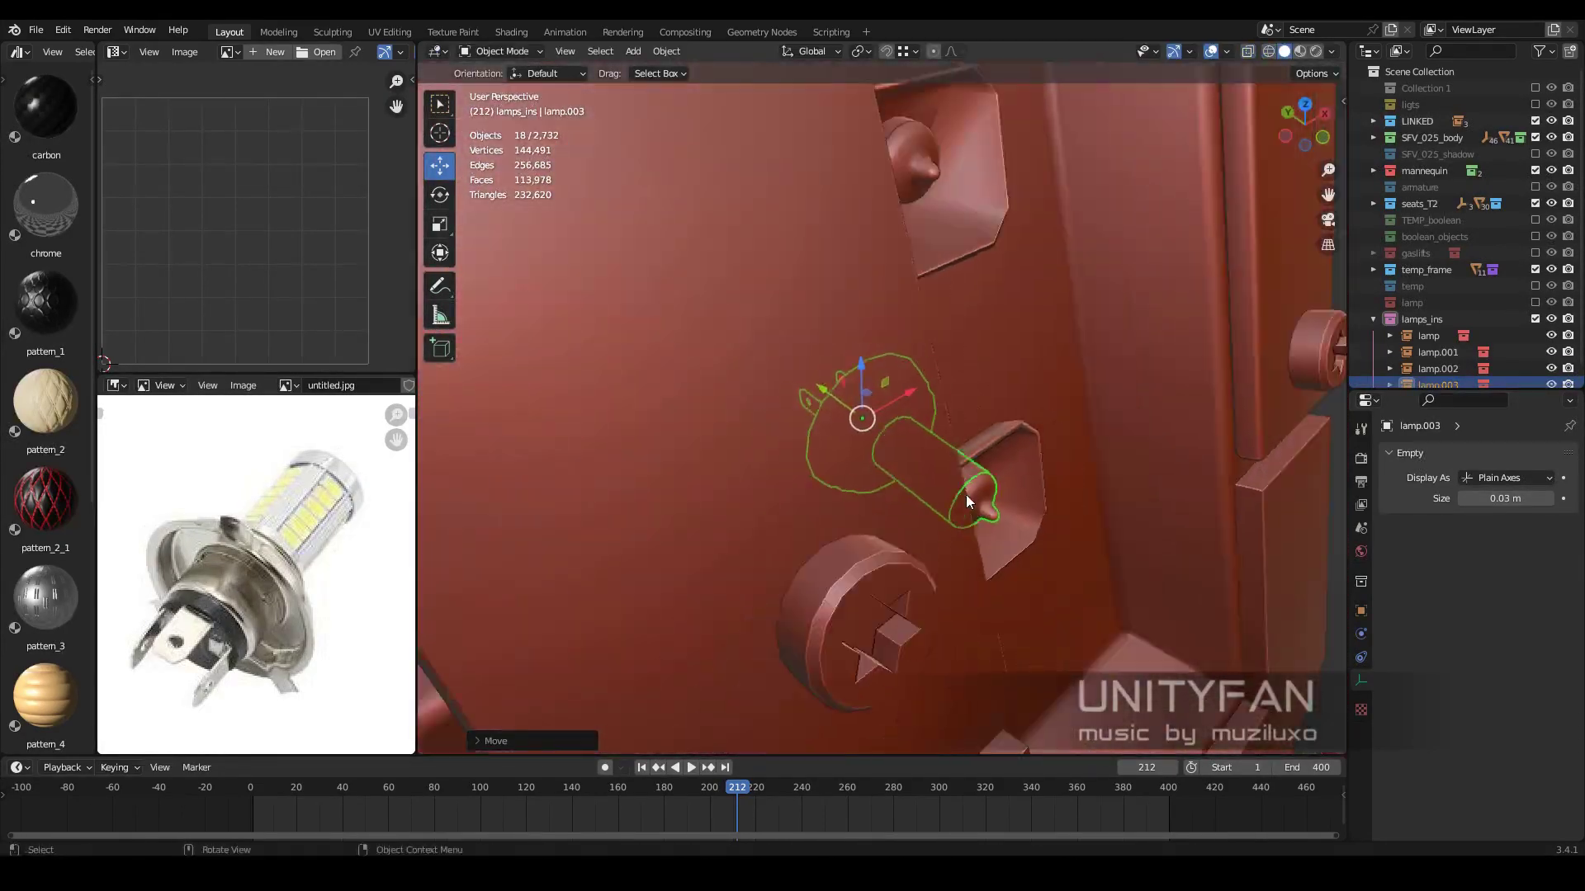
Switch to material preview to check the four bulbs, then select the panel and socket housing
key("z")
left_click(934, 556)
mouse_move(935, 556)
middle_mouse_down()
mouse_move(1011, 547)
mouse_move(889, 474)
mouse_move(974, 509)
mouse_move(772, 512)
mouse_move(1033, 470)
mouse_move(842, 425)
mouse_move(1021, 485)
middle_mouse_up()
left_click(842, 424)
key("Tab")
key("Tab")
left_click(1007, 420)
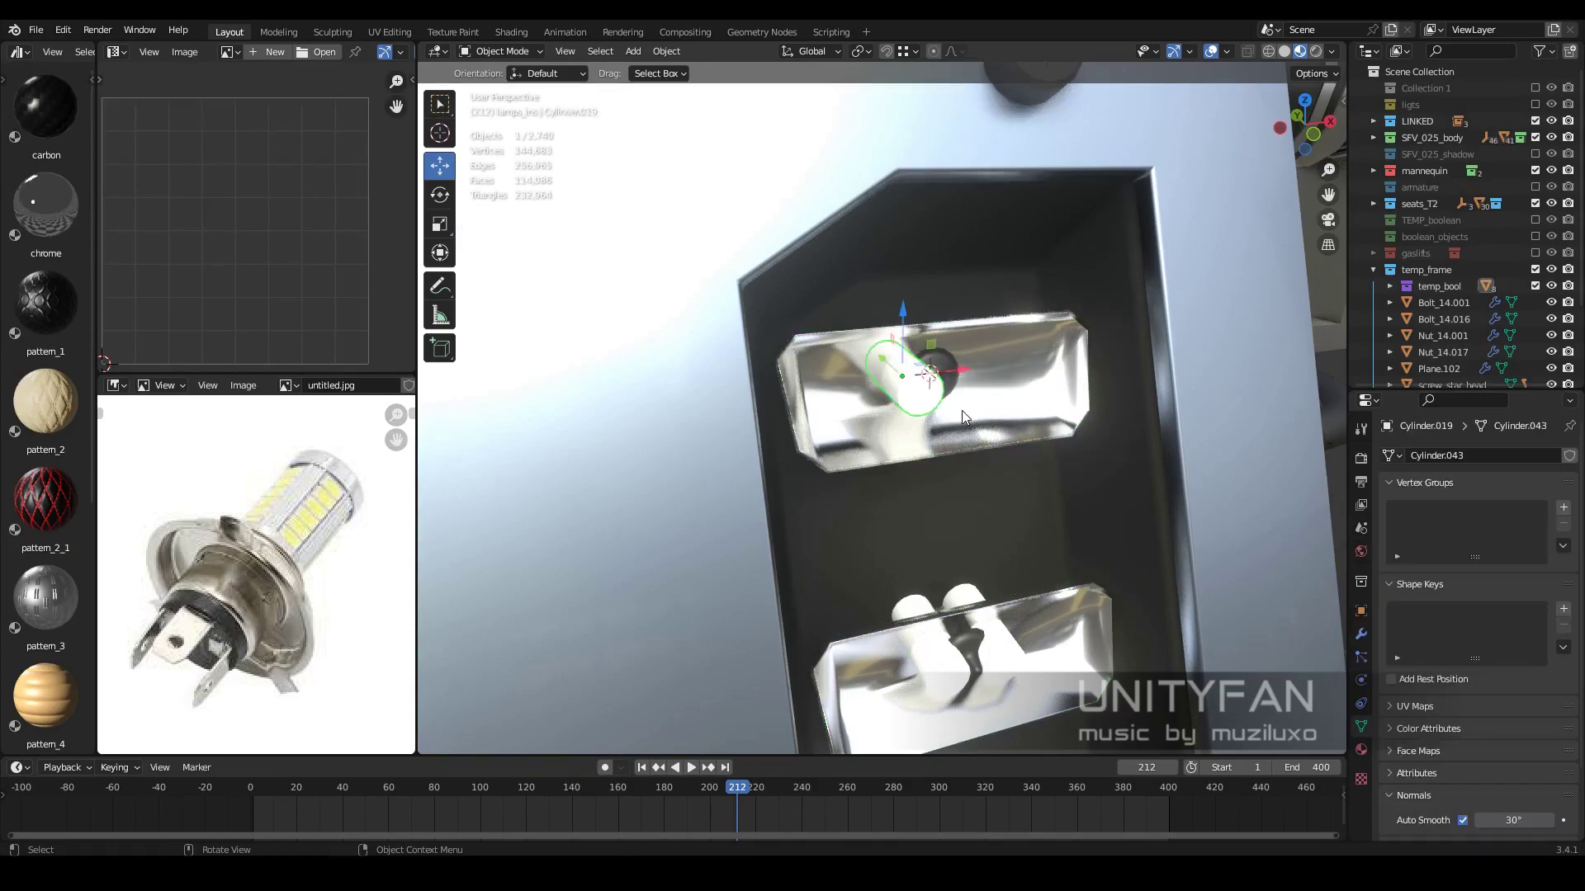
Shift the socket cylinder along X and confirm its new size
key("KP_Decimal")
key("KP_1")
key("g")
key("x")
left_click(1066, 387)
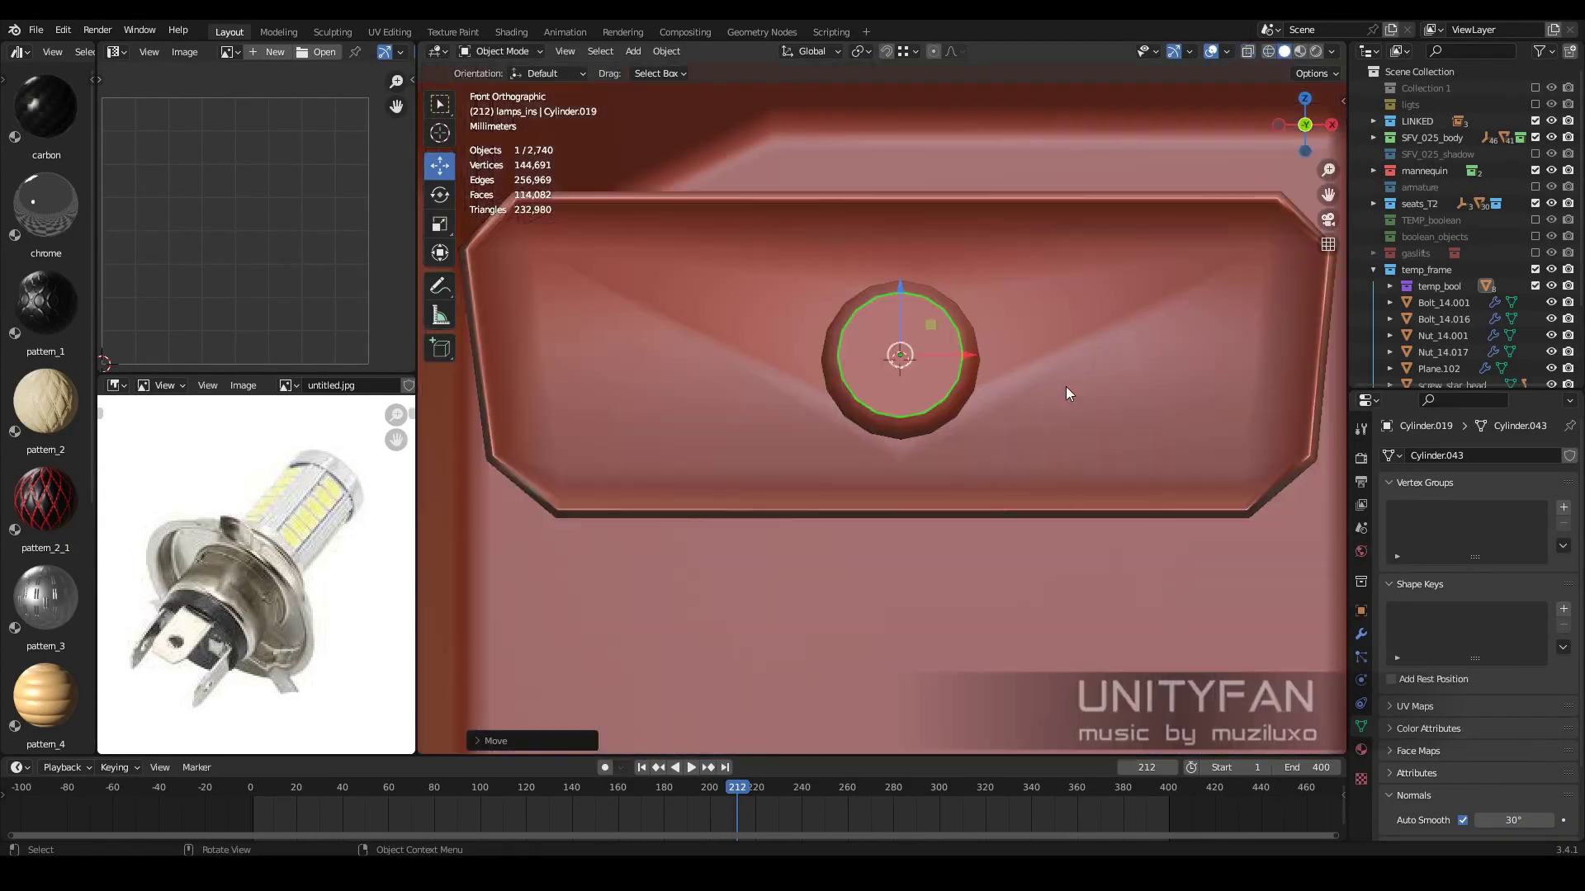
left_click(1092, 409)
mouse_move(1092, 409)
middle_mouse_down()
mouse_move(1022, 449)
mouse_move(1077, 533)
middle_mouse_up()
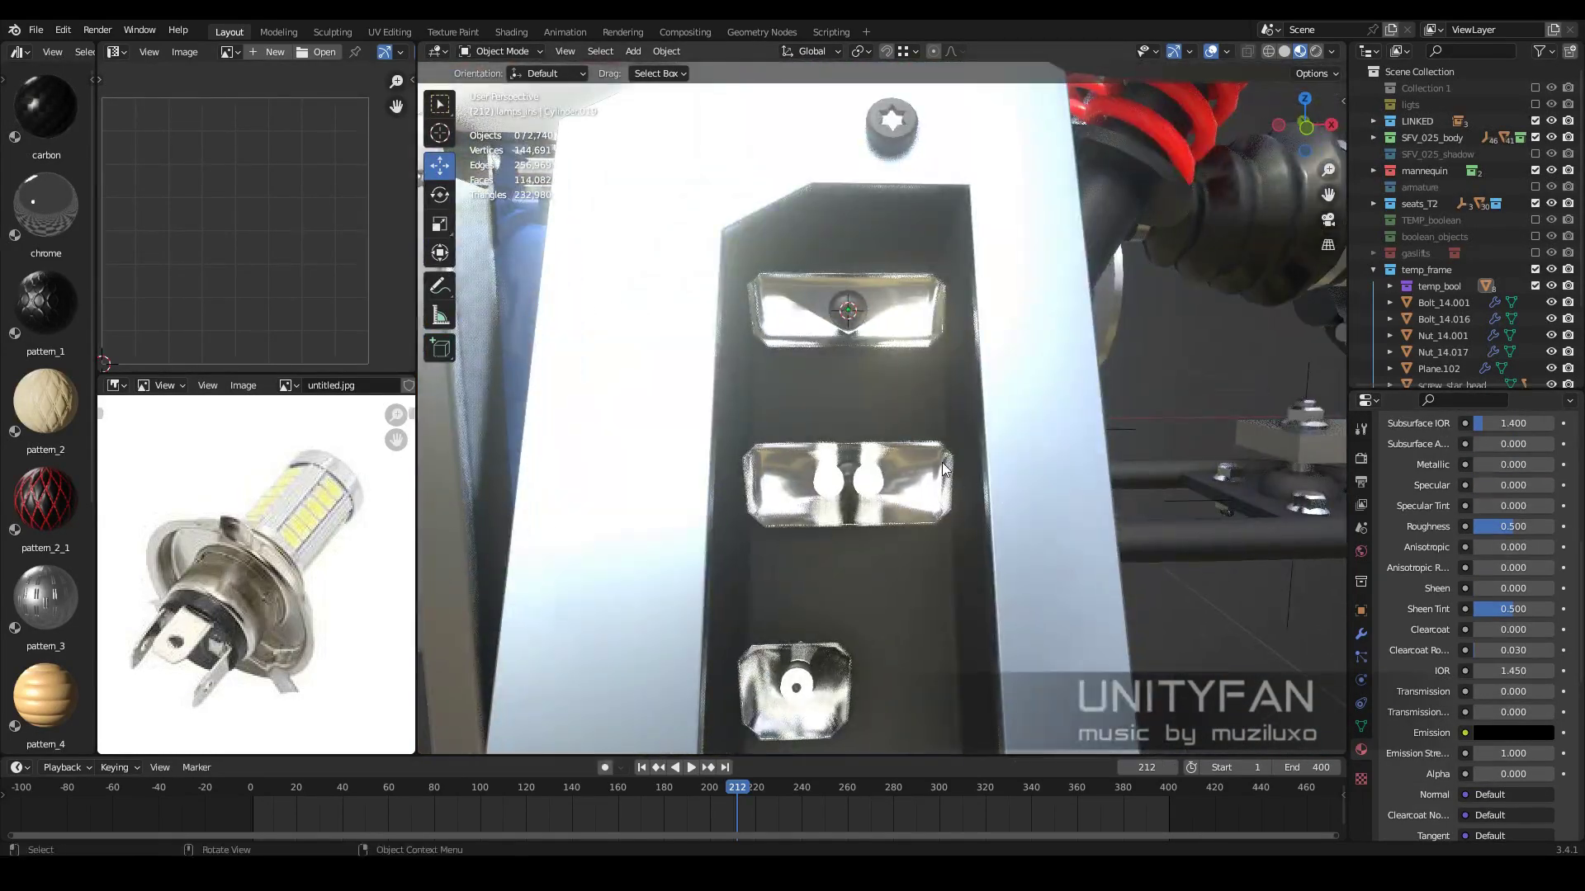
mouse_move(942, 462)
middle_mouse_down()
mouse_move(1053, 582)
mouse_move(973, 520)
middle_mouse_up()
Assign the inv material to the next socket cylinder and preview it
left_click(875, 528)
key("KP_1")
key("shift+z")
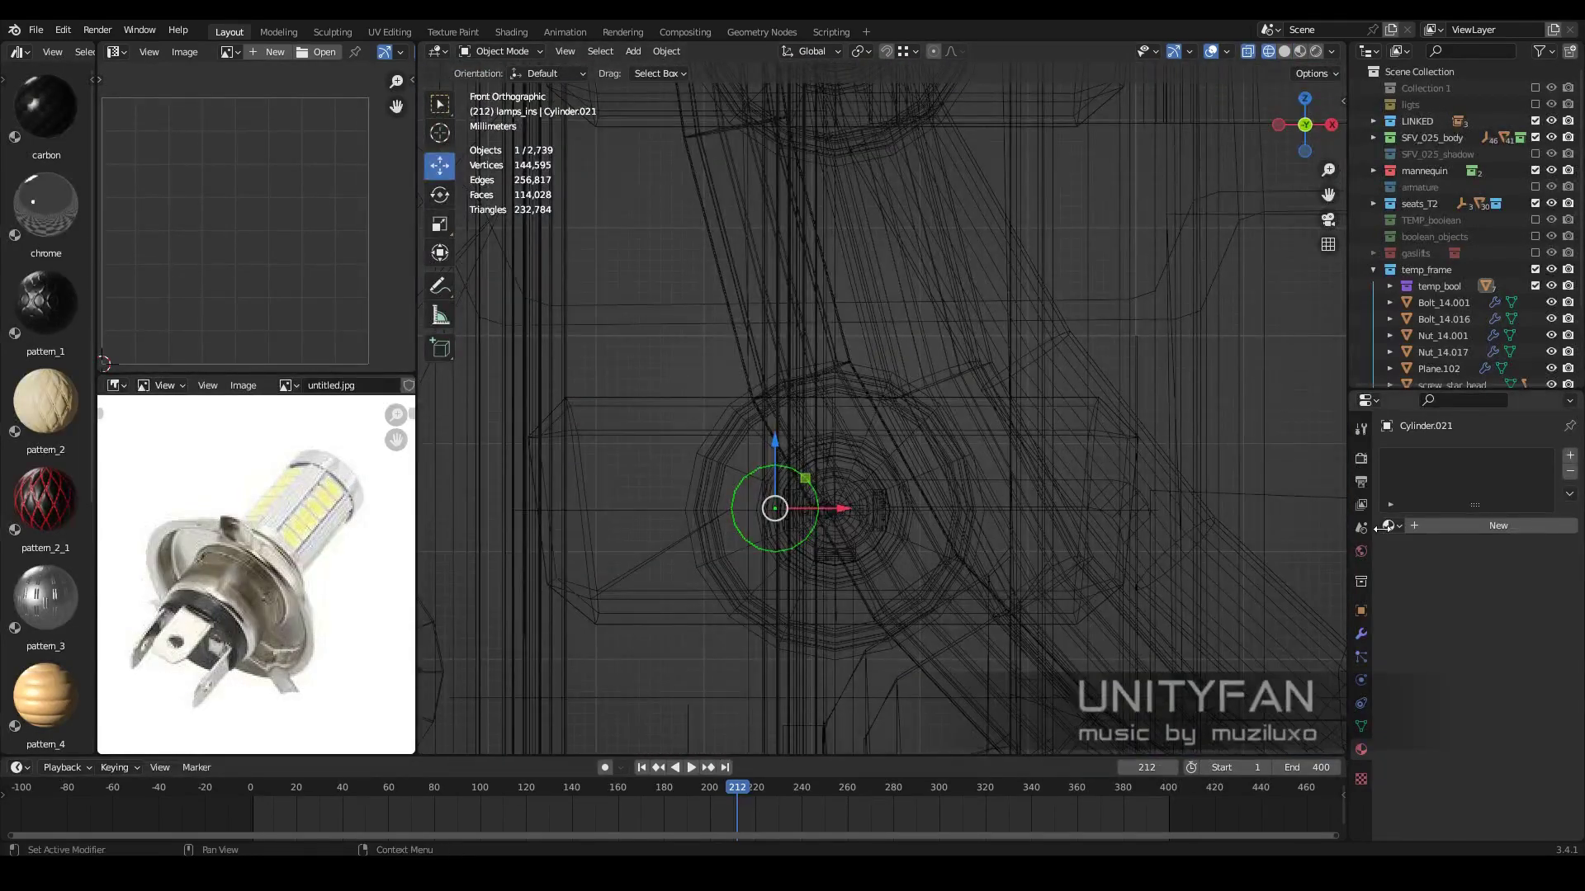
left_click(1320, 550)
key("shift+z")
scroll(1037, 529, "down", 3)
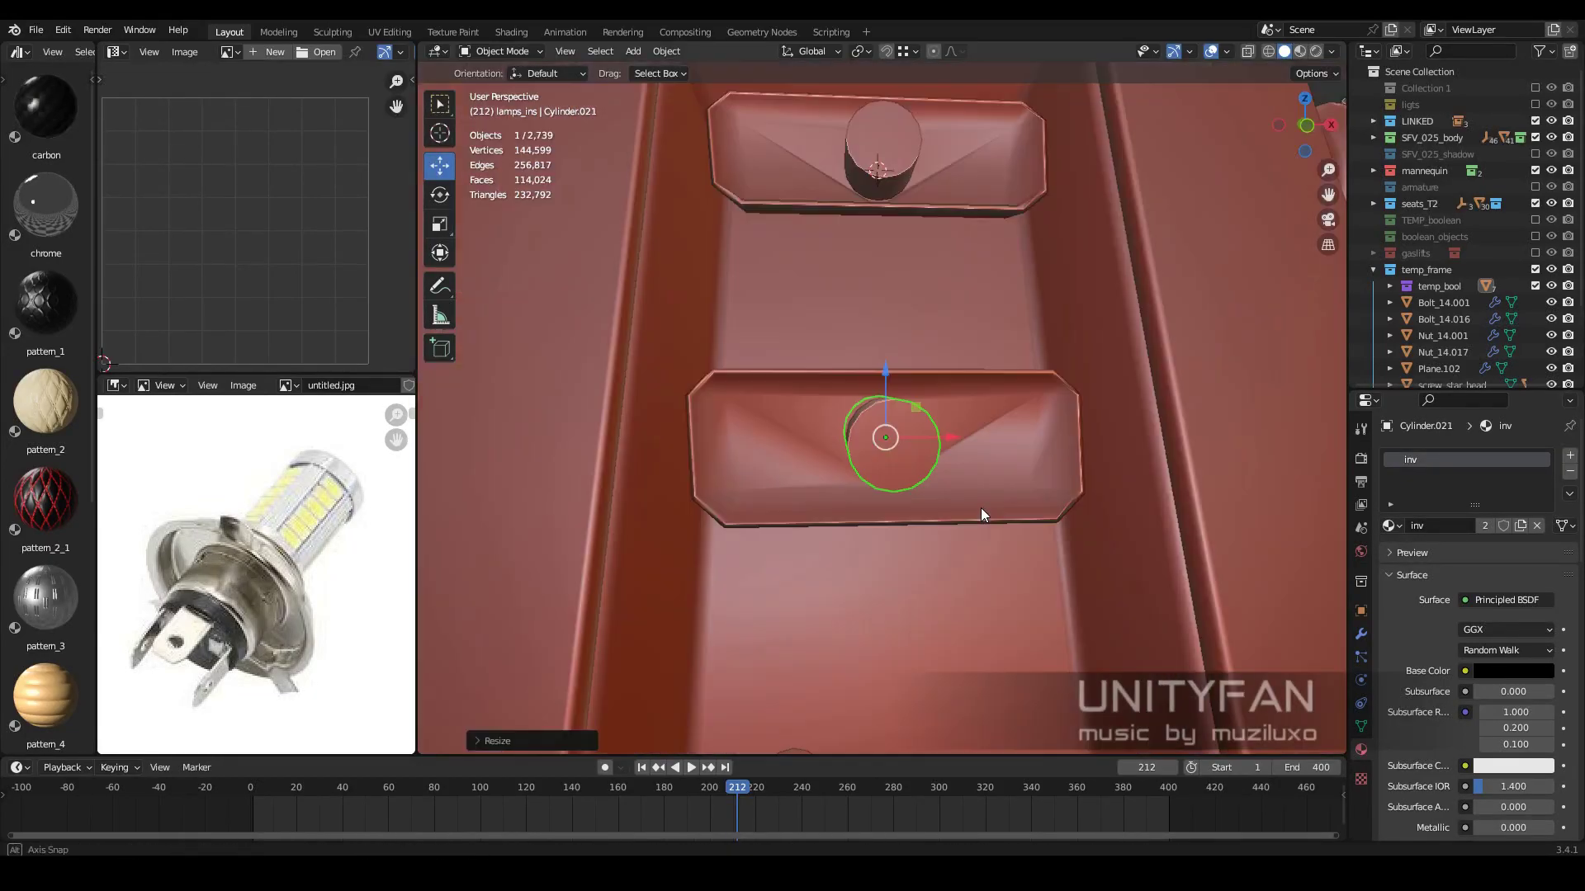
key("shift+z")
mouse_move(980, 507)
middle_mouse_down()
mouse_move(1121, 572)
mouse_move(930, 495)
mouse_move(949, 502)
mouse_move(839, 572)
mouse_move(948, 489)
middle_mouse_up()
scroll(1121, 572, "up", 3)
scroll(1102, 561, "down", 3)
scroll(947, 489, "up", 3)
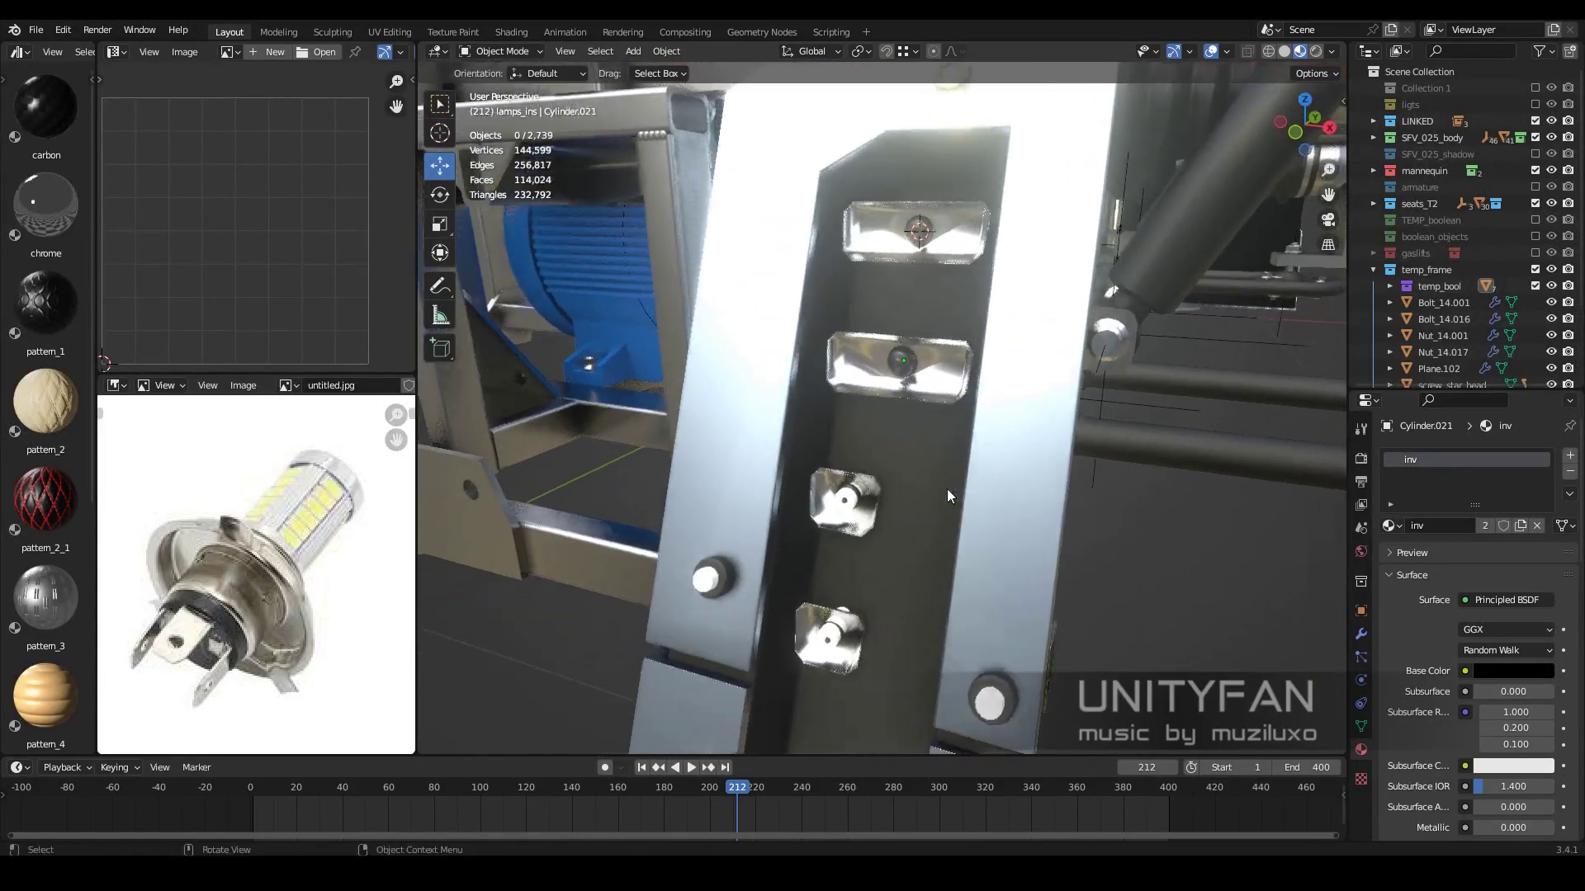
scroll(825, 586, "up", 2)
Resize the socket cylinder, then select and frame the lower socket cylinder
key("Return")
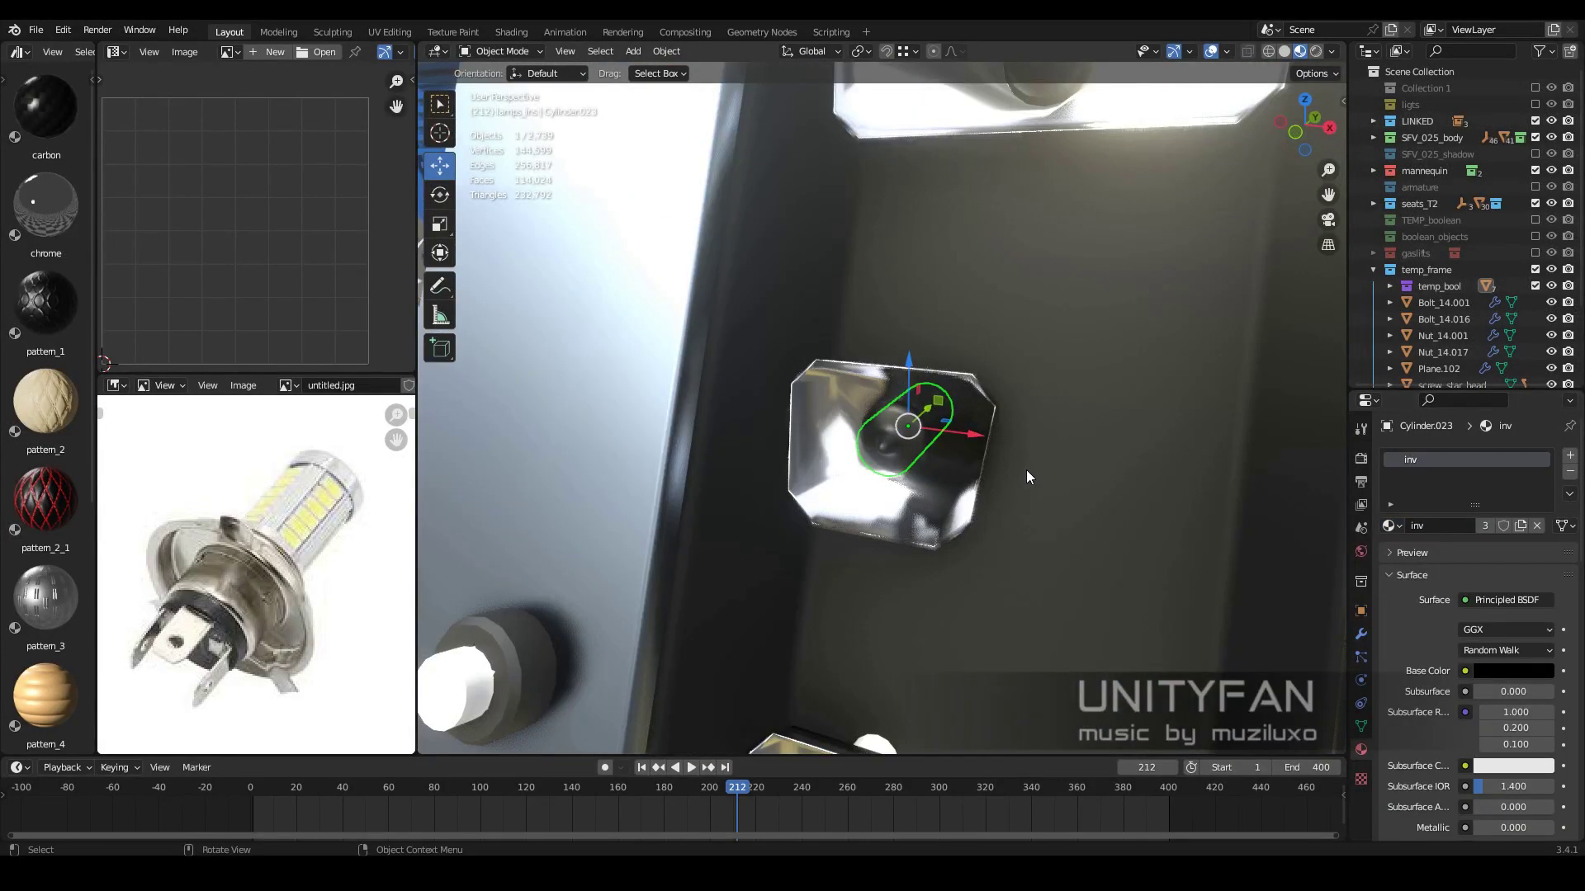
key("KP_1")
key("shift+z")
key("s")
left_click(948, 551)
scroll(948, 551, "down", 2)
left_click(904, 660)
key("KP_Decimal")
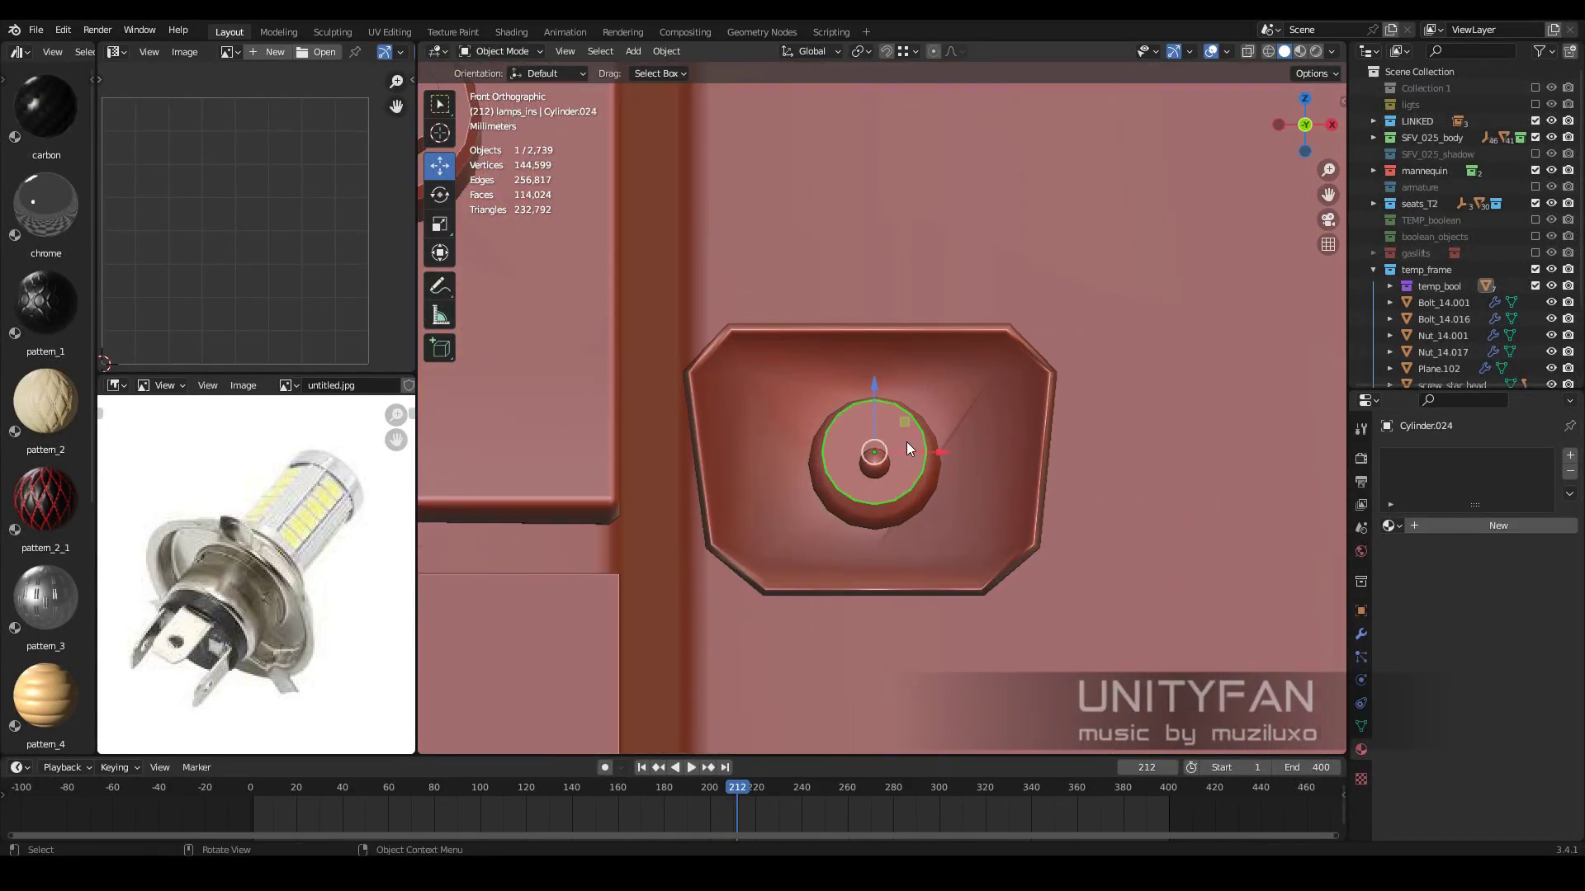
scroll(923, 459, "down", 3)
middle_click_drag(923, 459, 854, 399)
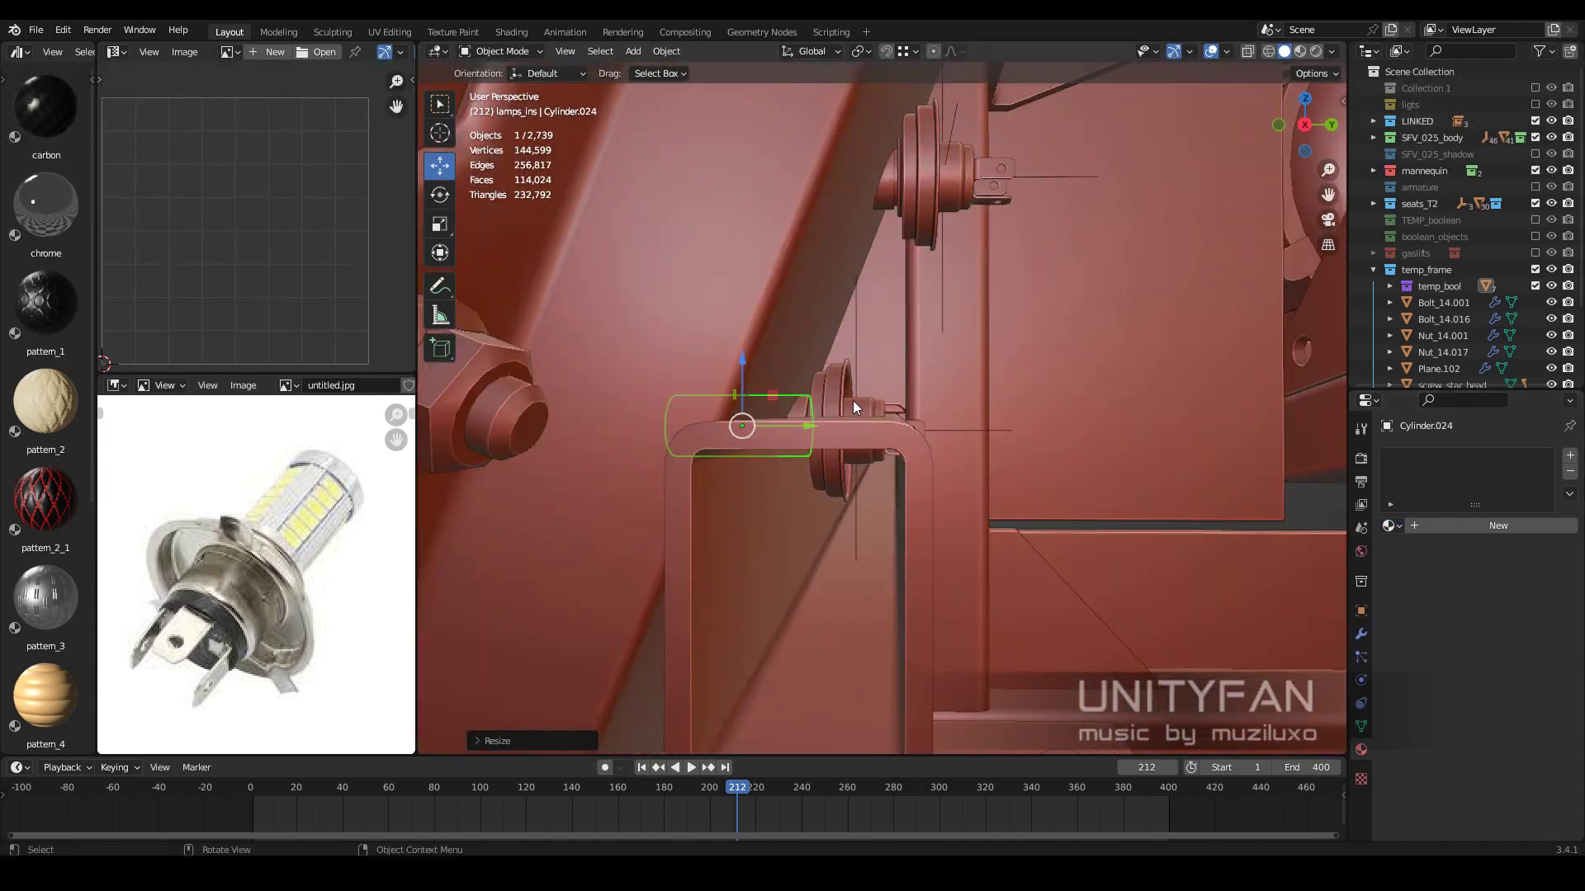
Reposition the lamp within the lower socket and assign it the chosen material
left_click(900, 418)
key("z")
mouse_move(1027, 566)
middle_mouse_down()
mouse_move(947, 495)
mouse_move(770, 493)
middle_mouse_up()
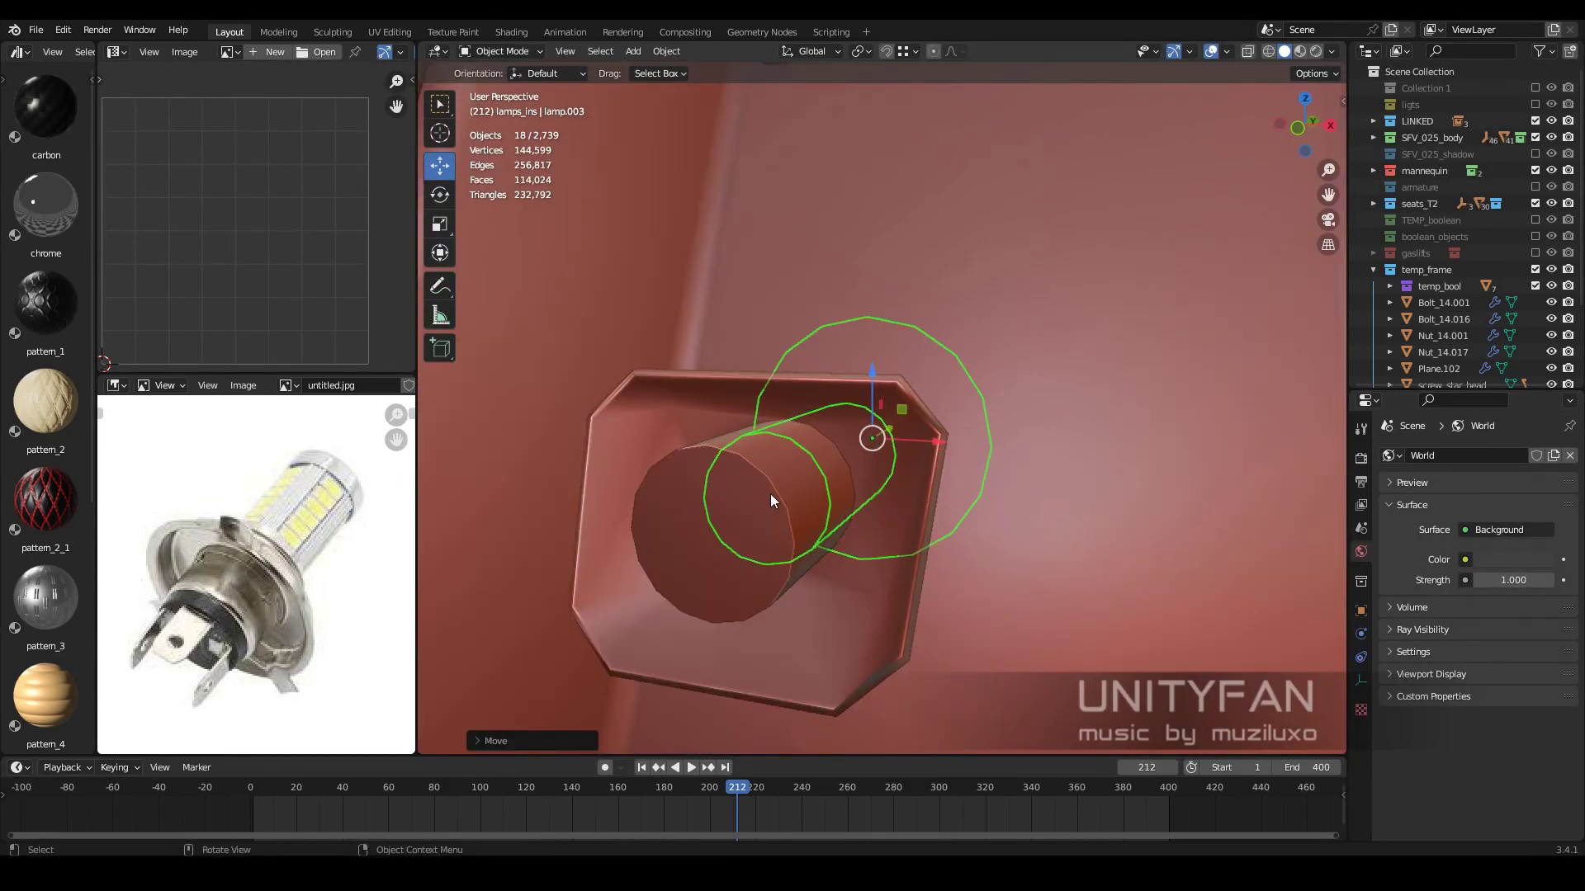
left_click(1258, 629)
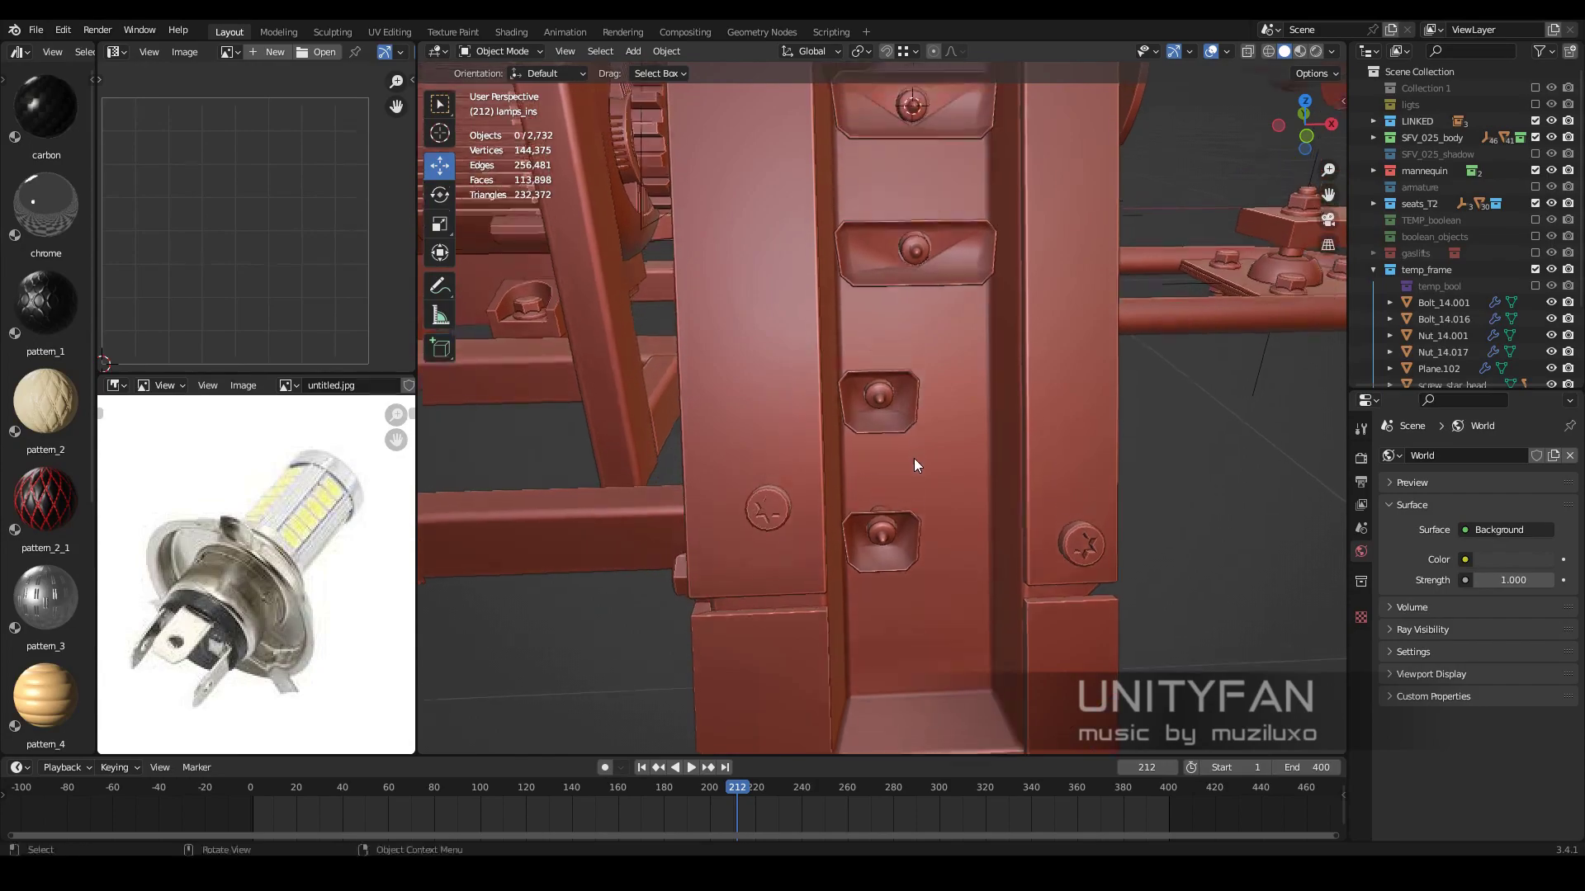
Inspect the headlight bracket and whole vehicle, selecting the frame object
mouse_move(960, 517)
middle_mouse_down()
mouse_move(884, 462)
mouse_move(902, 429)
middle_mouse_up()
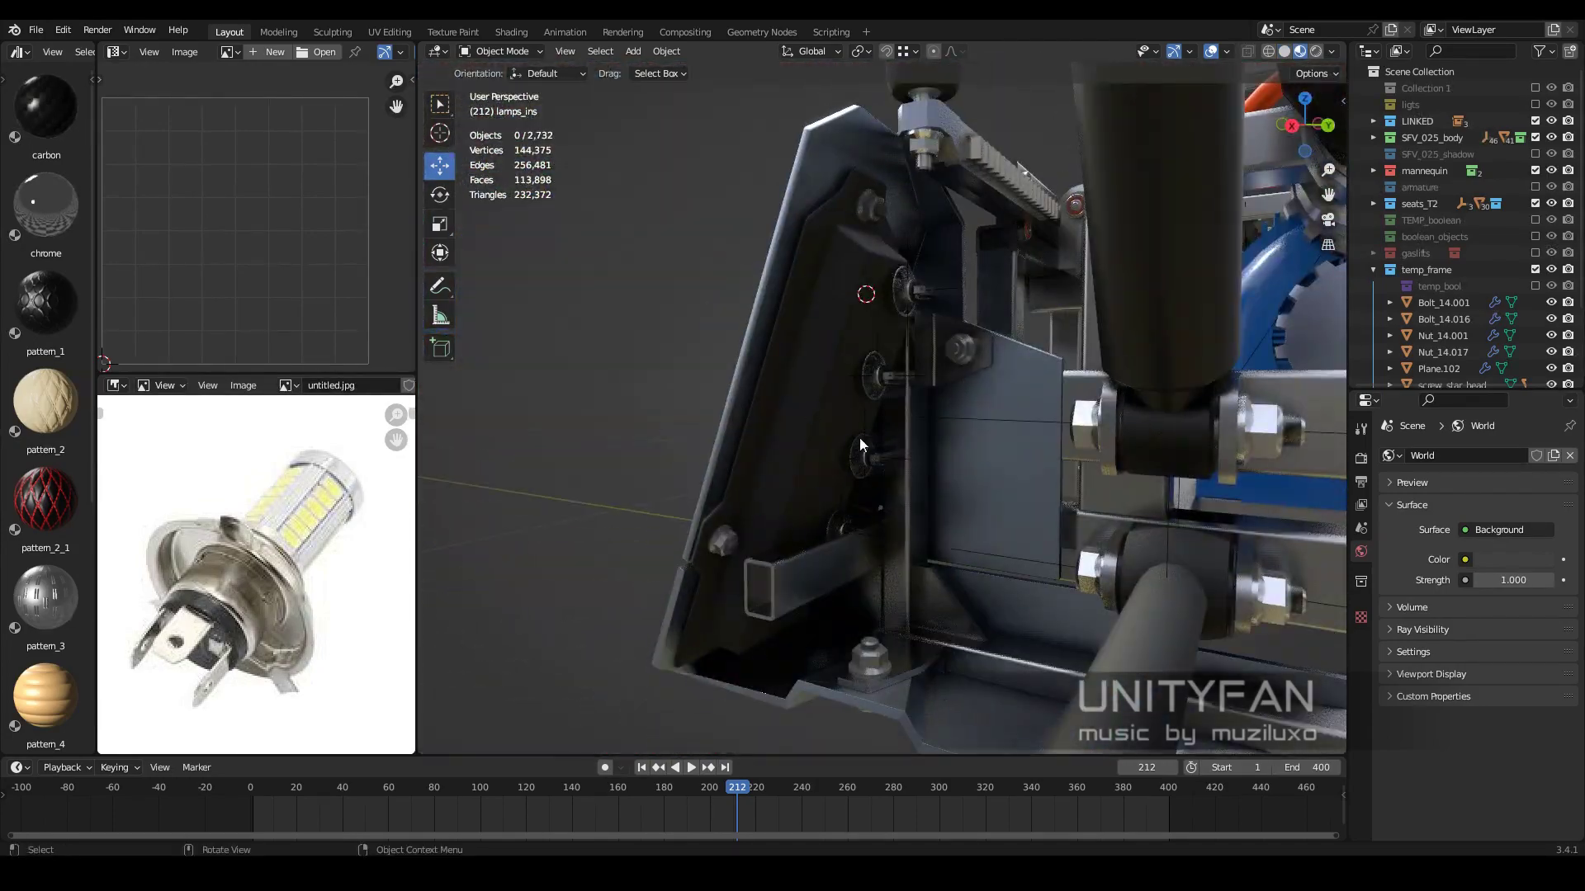
mouse_move(964, 373)
middle_mouse_down()
mouse_move(950, 449)
mouse_move(825, 517)
mouse_move(775, 576)
mouse_move(985, 611)
middle_mouse_up()
left_click(801, 547)
scroll(985, 611, "down", 8)
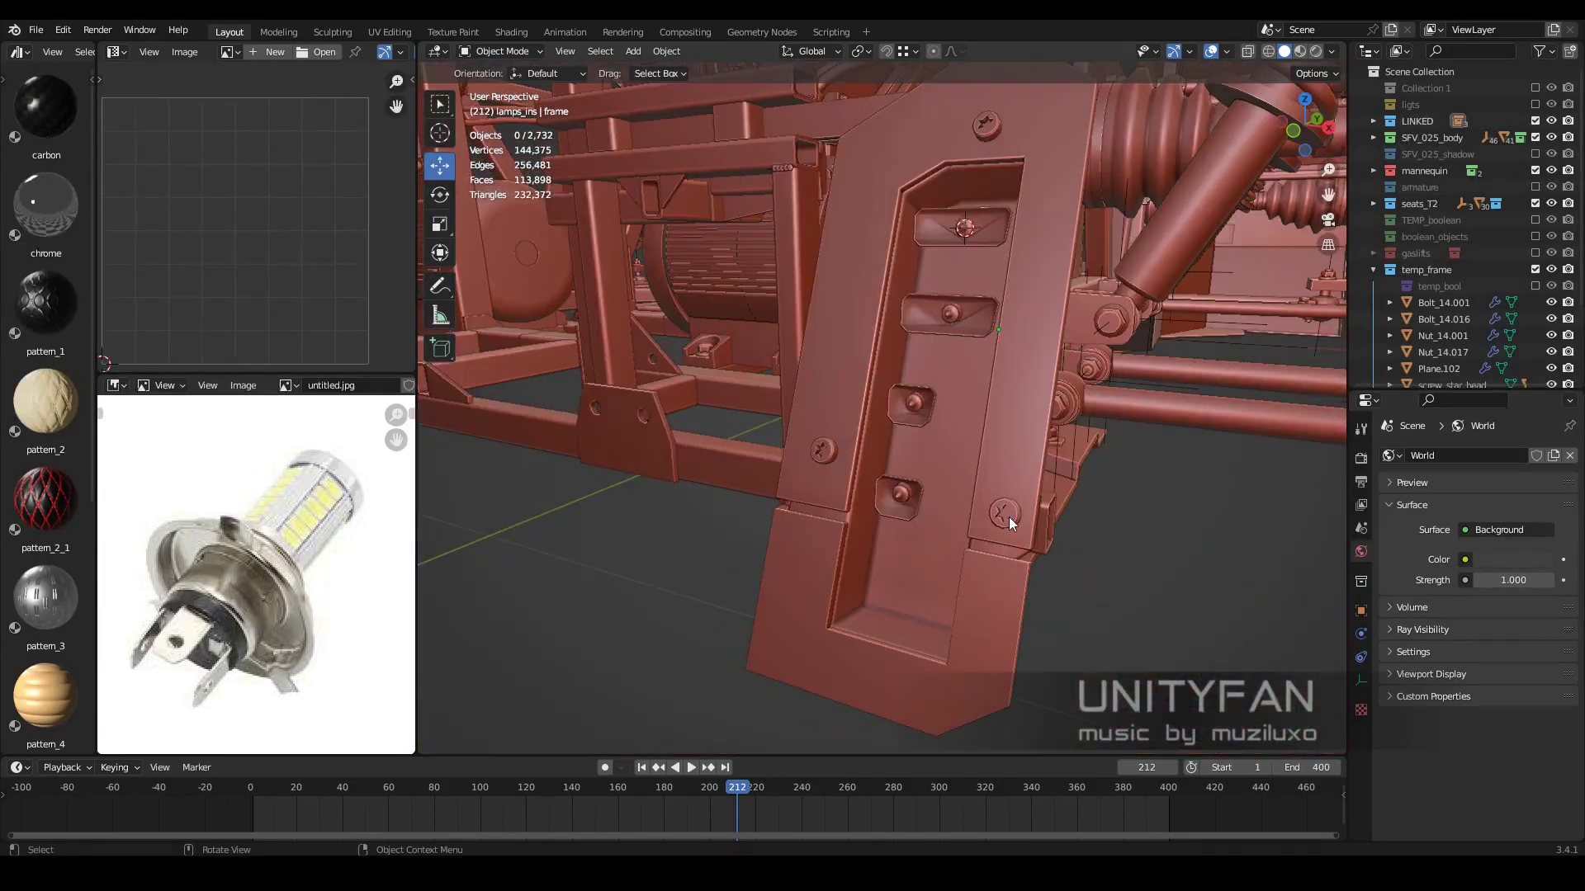
mouse_move(1008, 516)
middle_mouse_down()
mouse_move(1120, 526)
mouse_move(1043, 537)
middle_mouse_up()
scroll(869, 504, "up", 10)
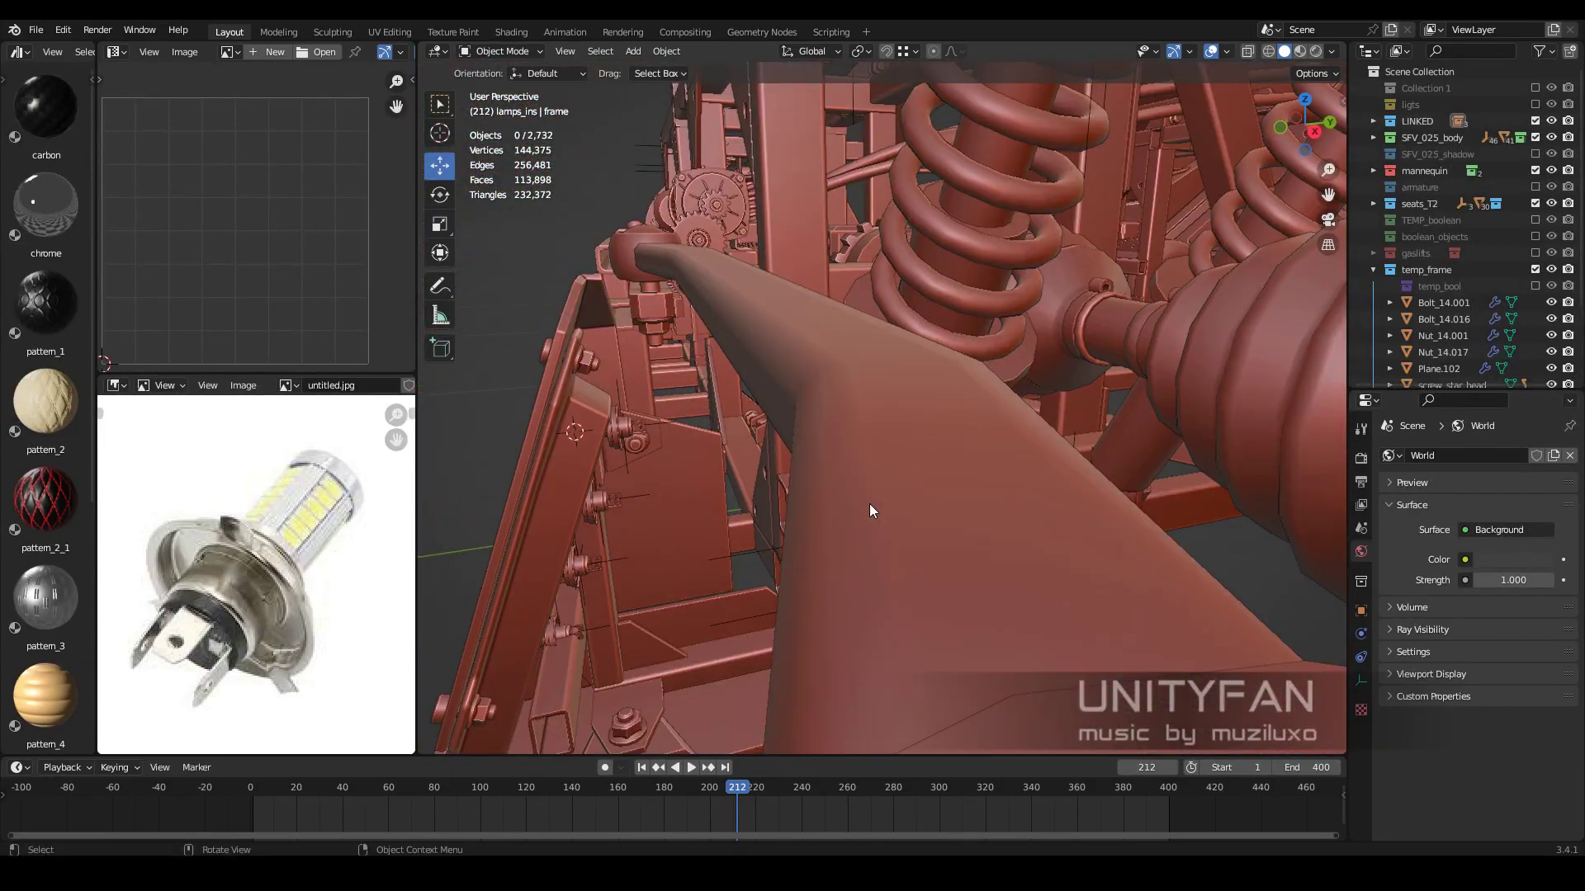
mouse_move(869, 503)
middle_mouse_down()
mouse_move(999, 461)
mouse_move(948, 443)
mouse_move(1020, 444)
middle_mouse_up()
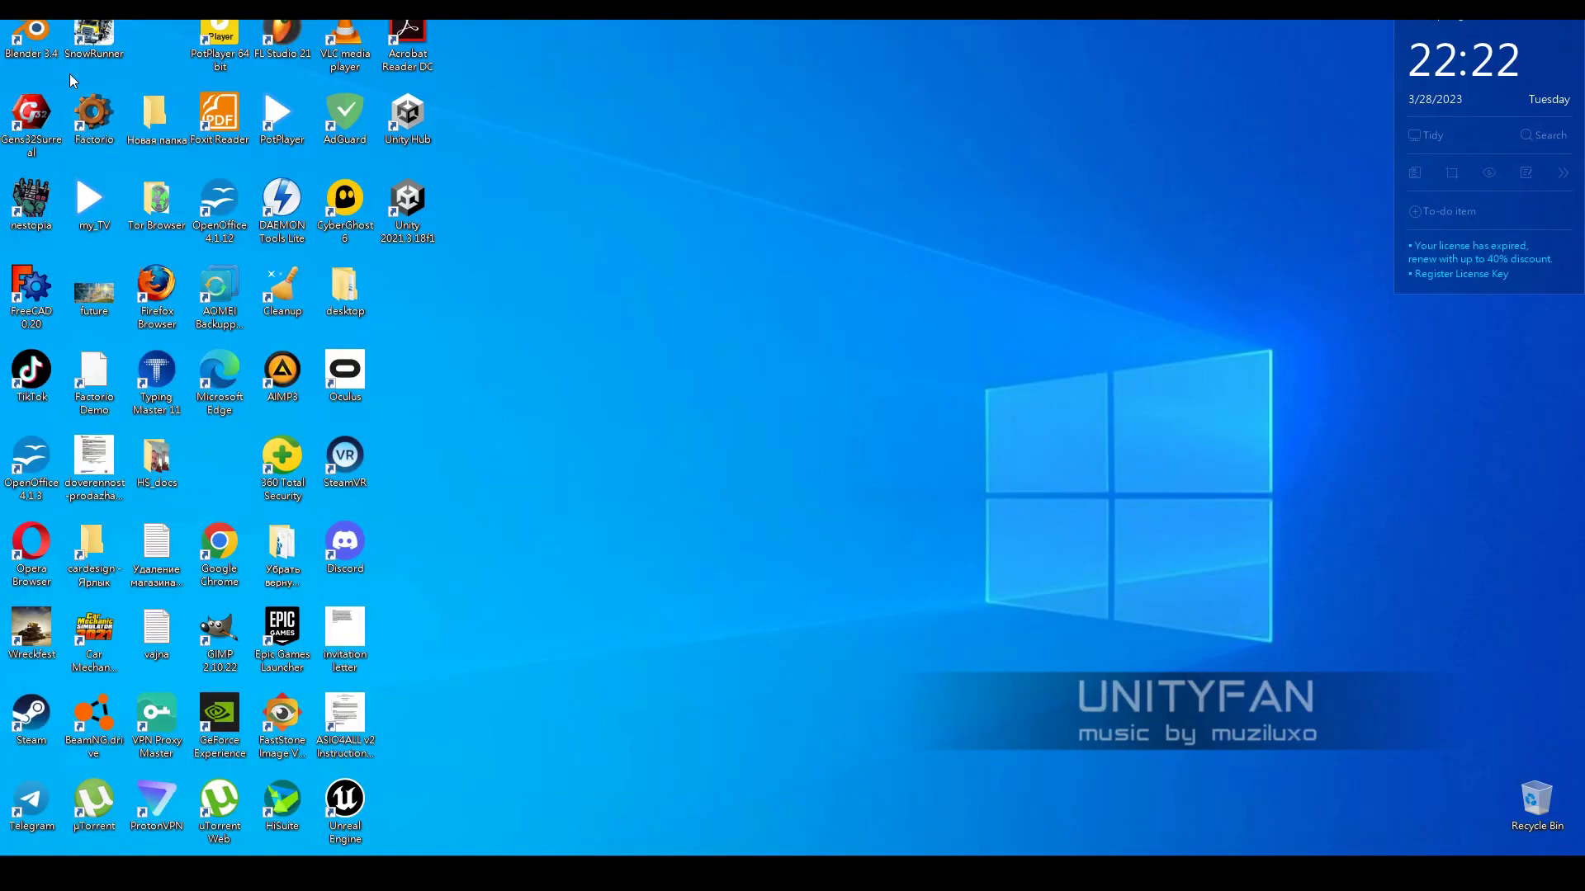
Launch a second Blender session and open frame.blend
double_click(36, 54)
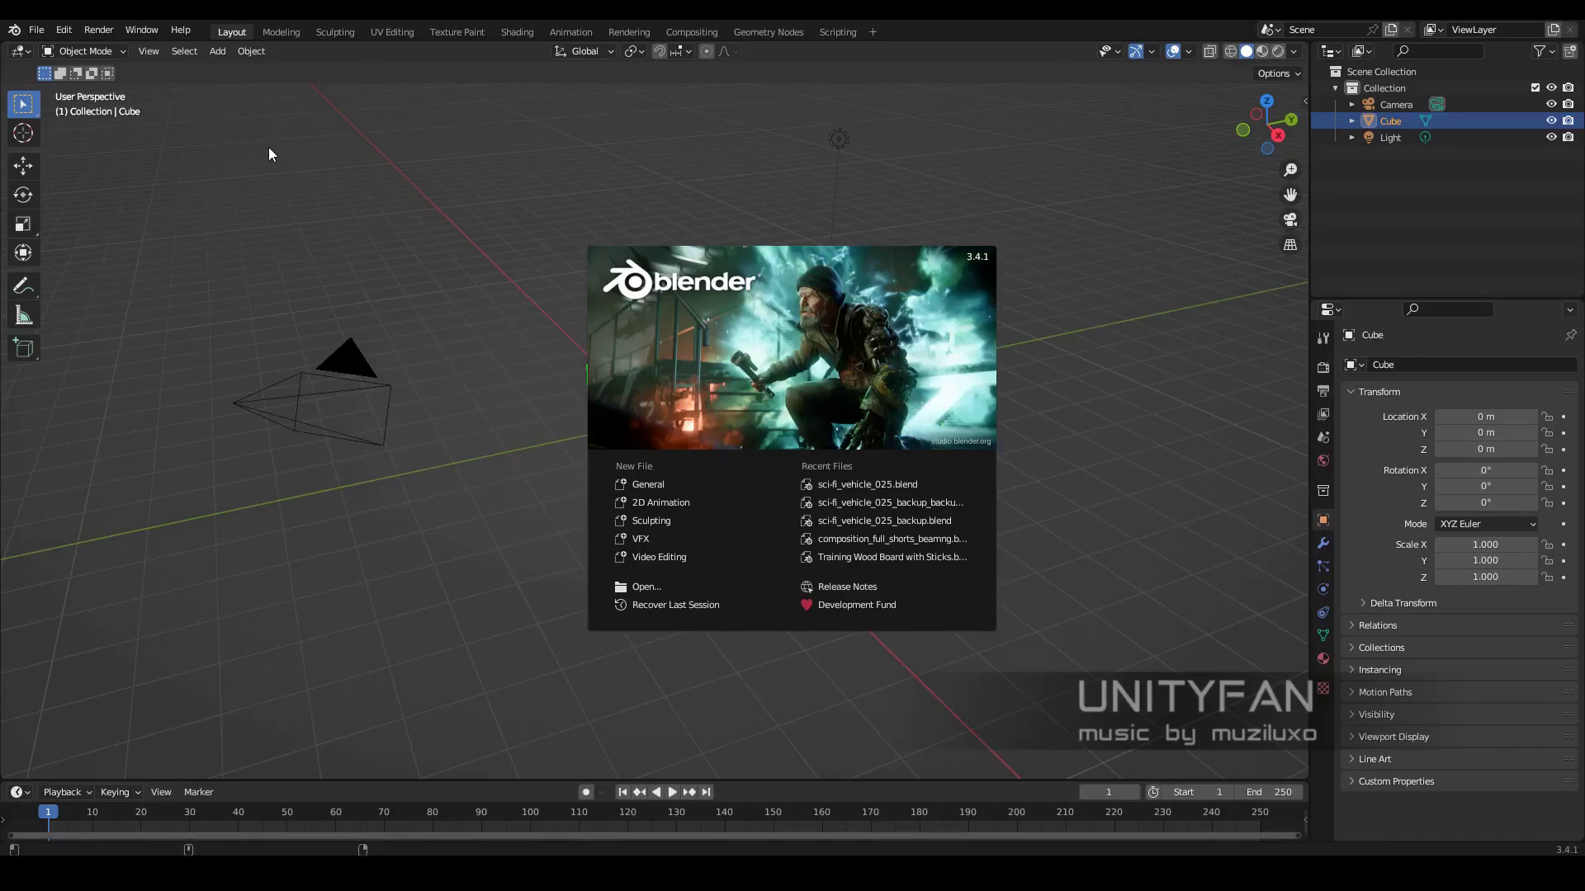
left_click(33, 29)
left_click(49, 69)
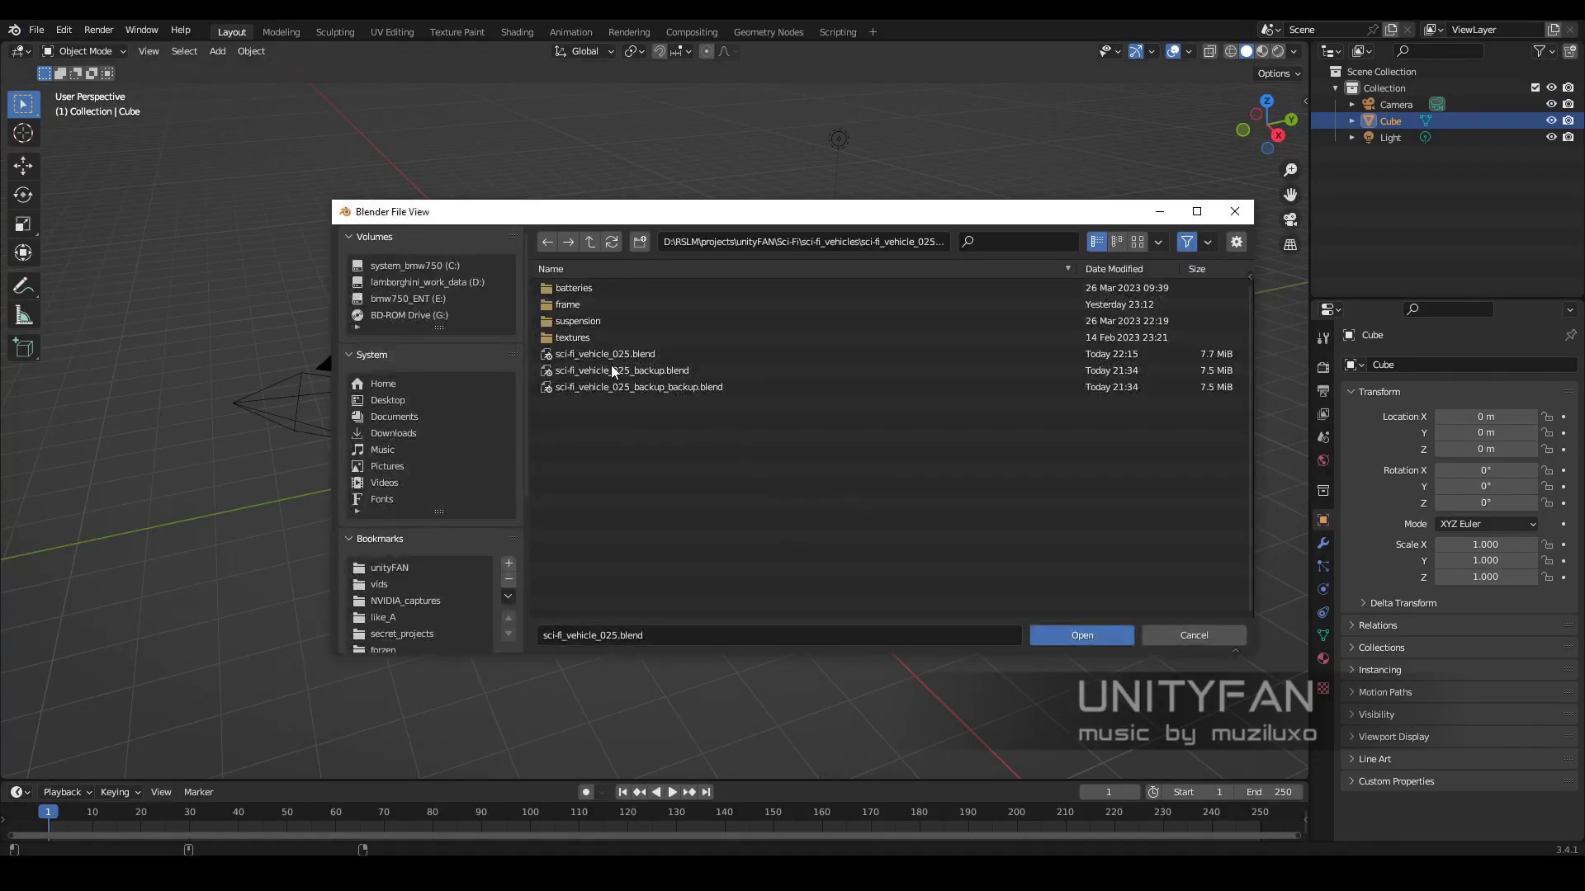
left_click(1096, 635)
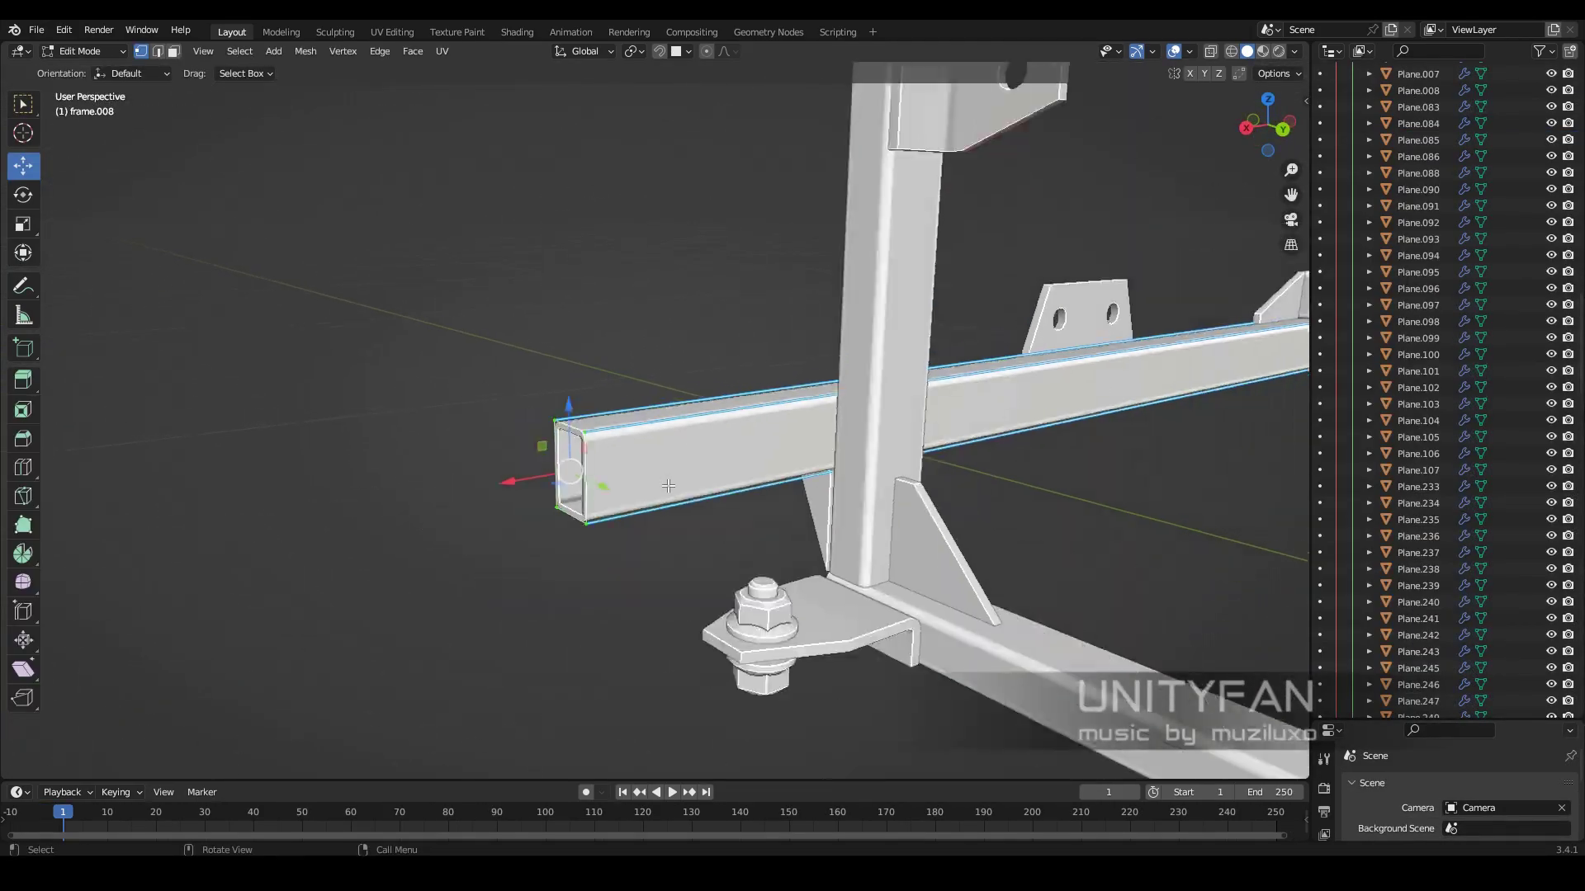
middle_click_drag(667, 486, 583, 317)
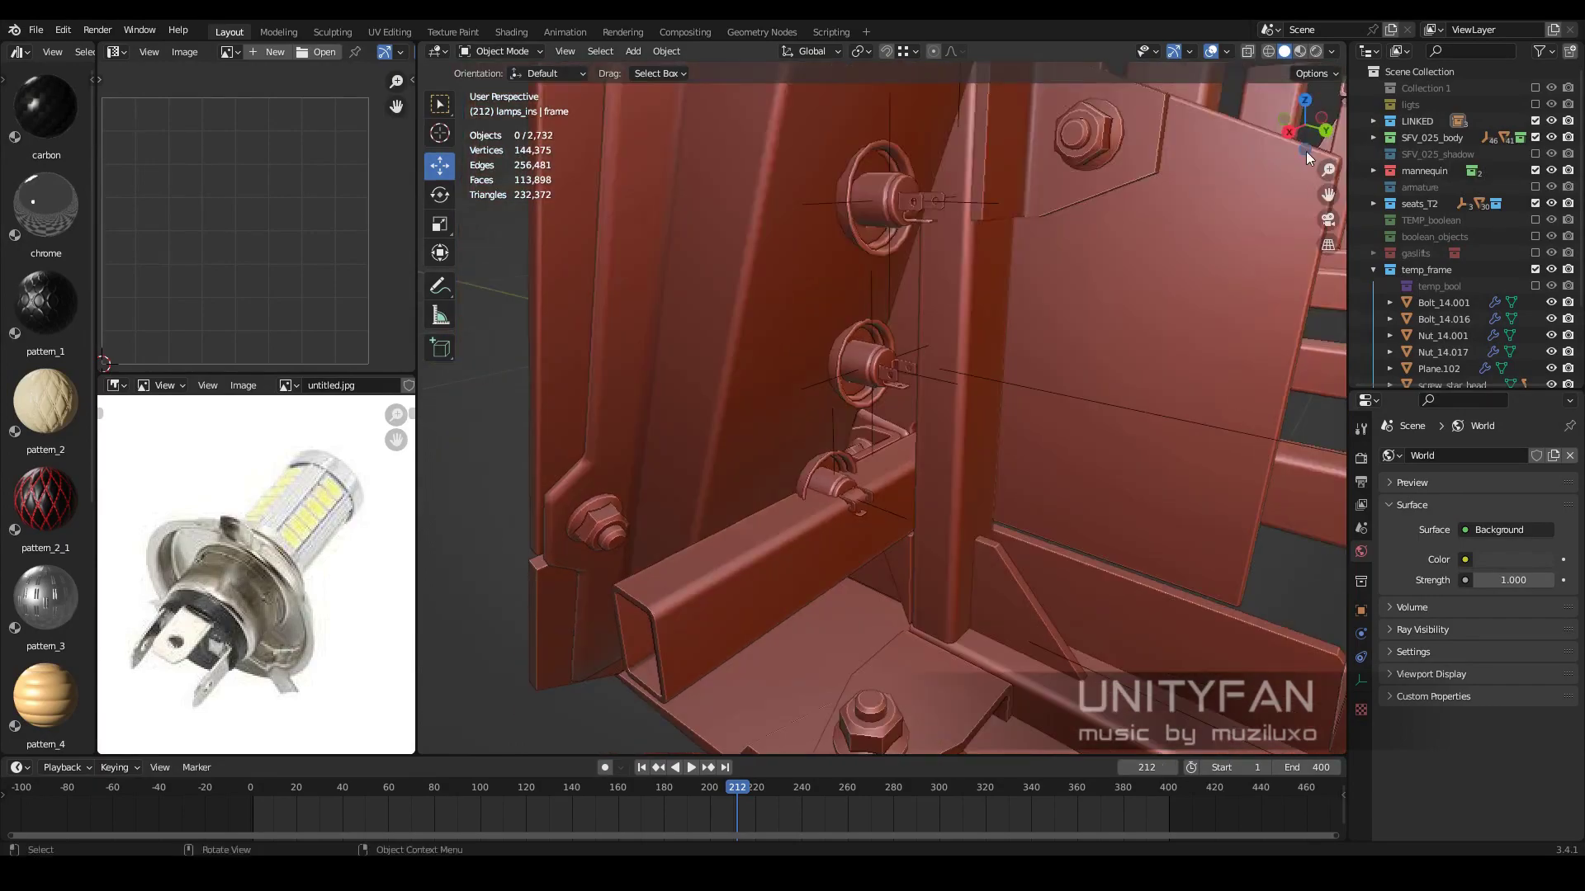
Set viewport shading to a grey MatCap with Studio lighting
left_click(1331, 51)
left_click(1316, 171)
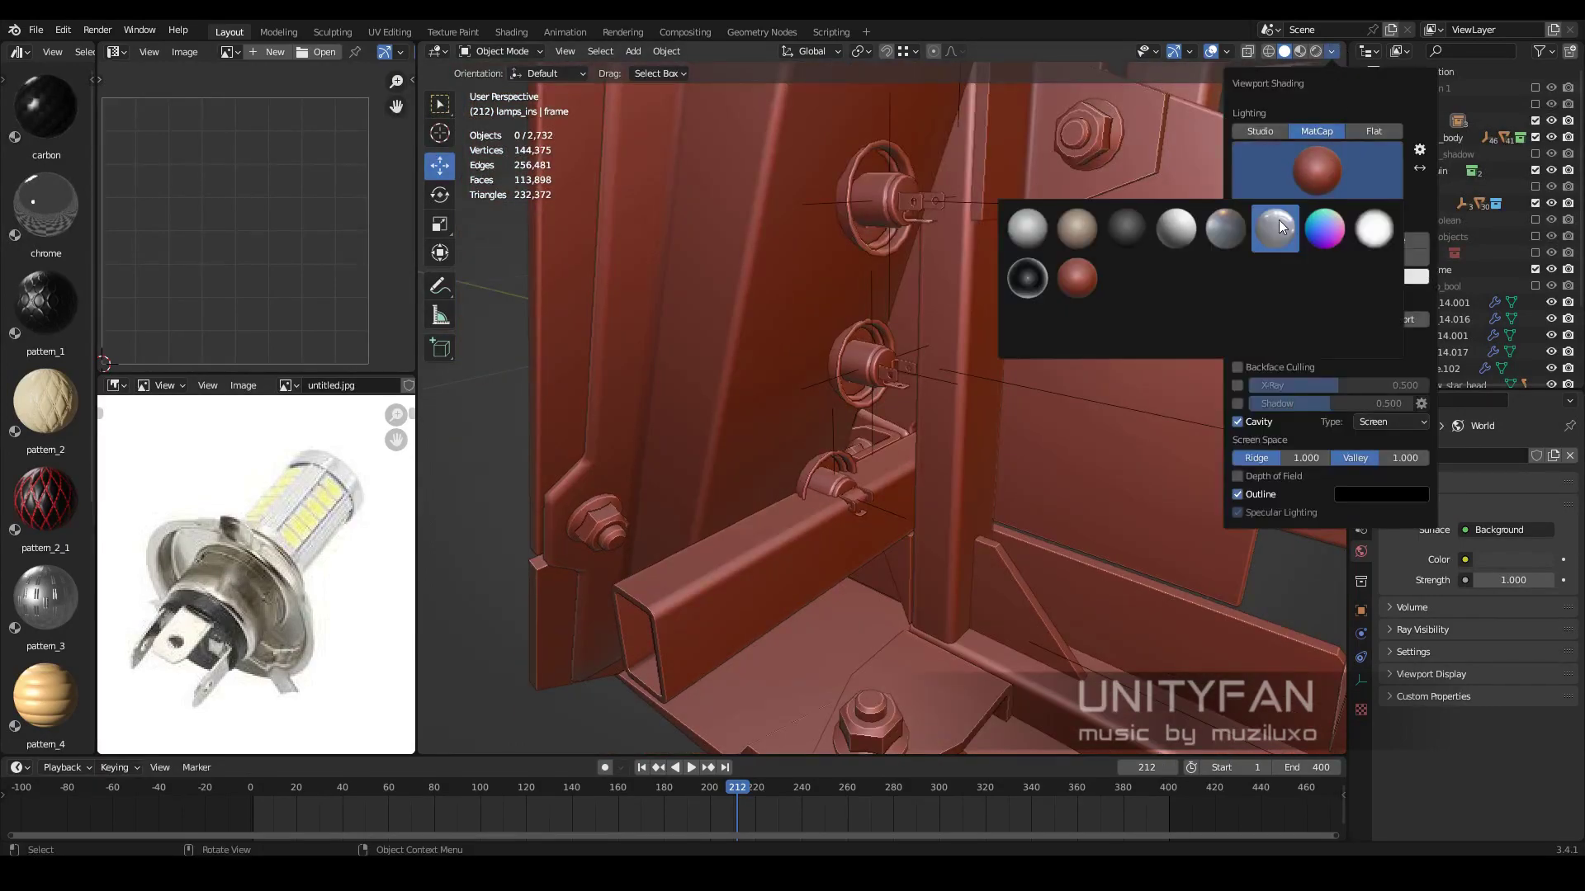
left_click(1260, 227)
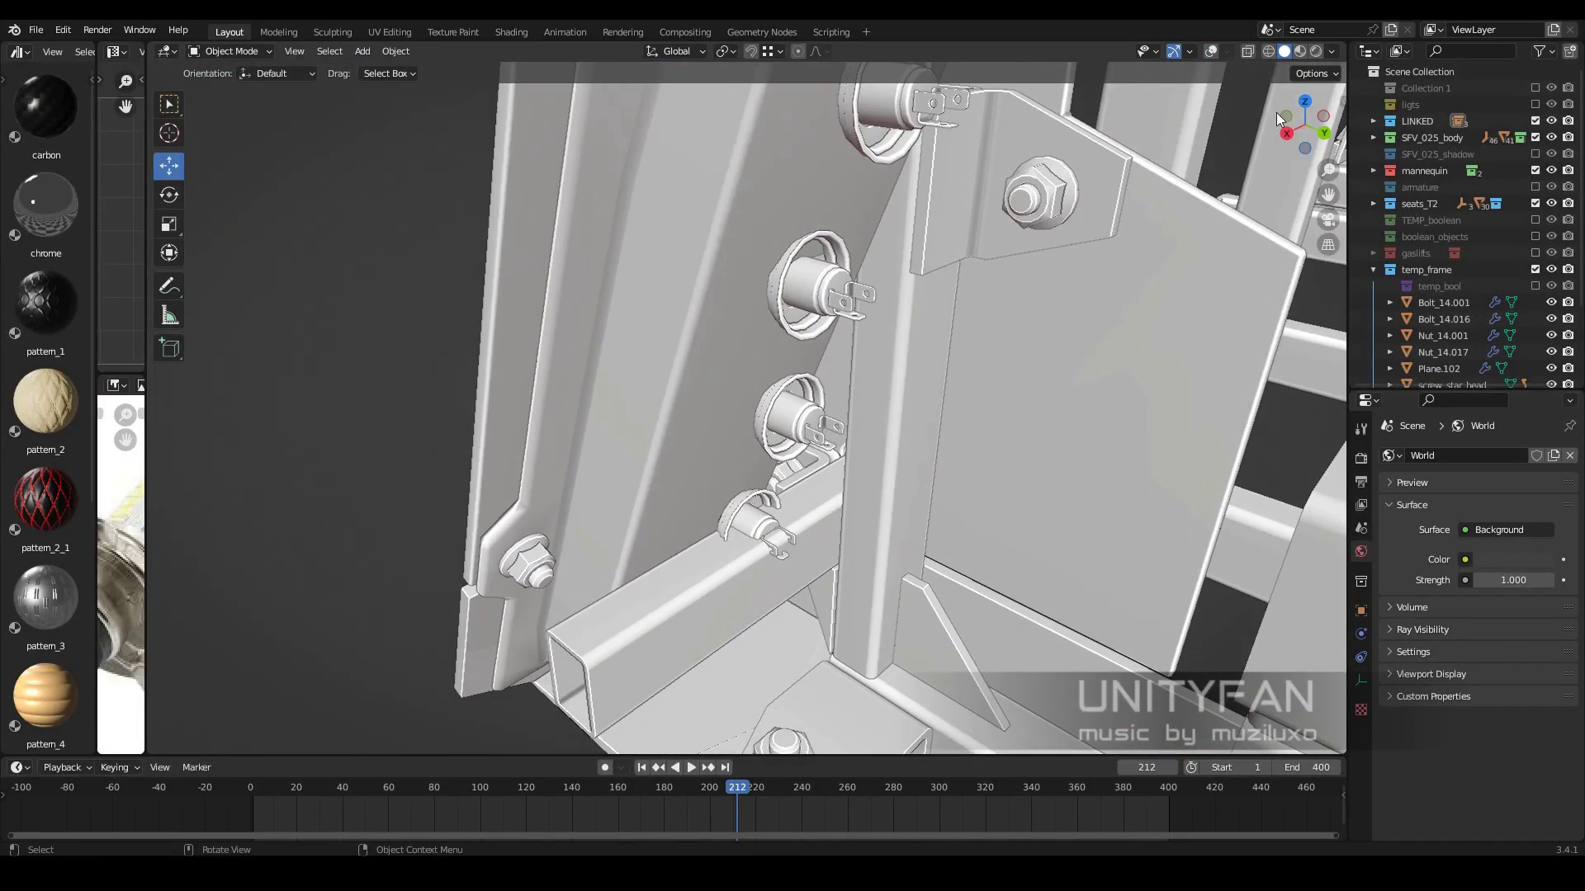
left_click(1331, 51)
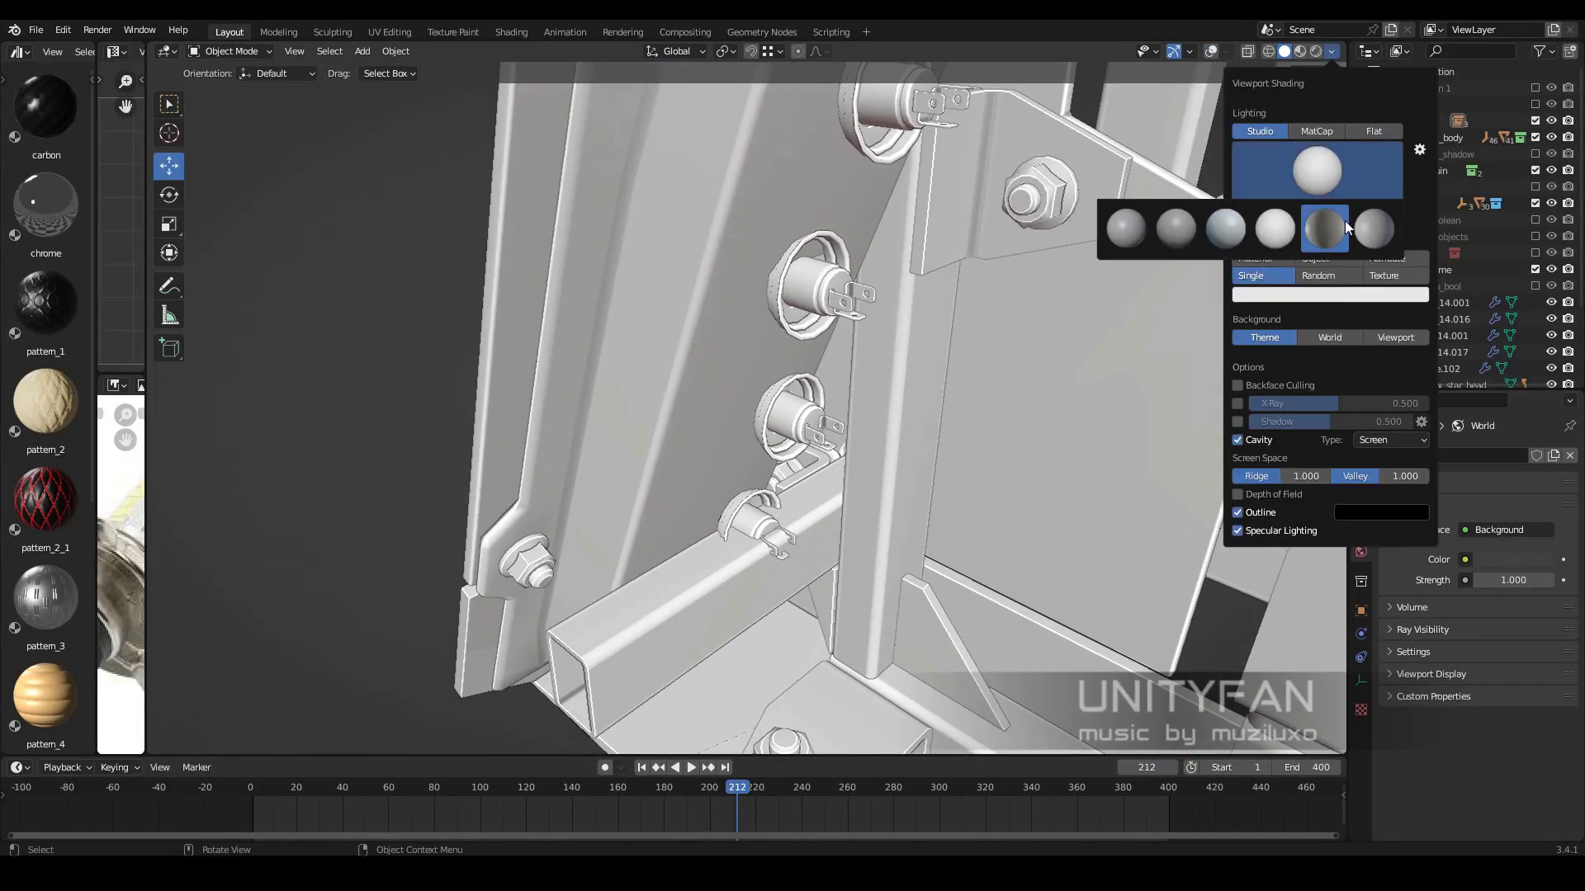
left_click(1259, 131)
Save sci-fi_vehicle_025.blend and reload the linked library file
key("ctrl+s")
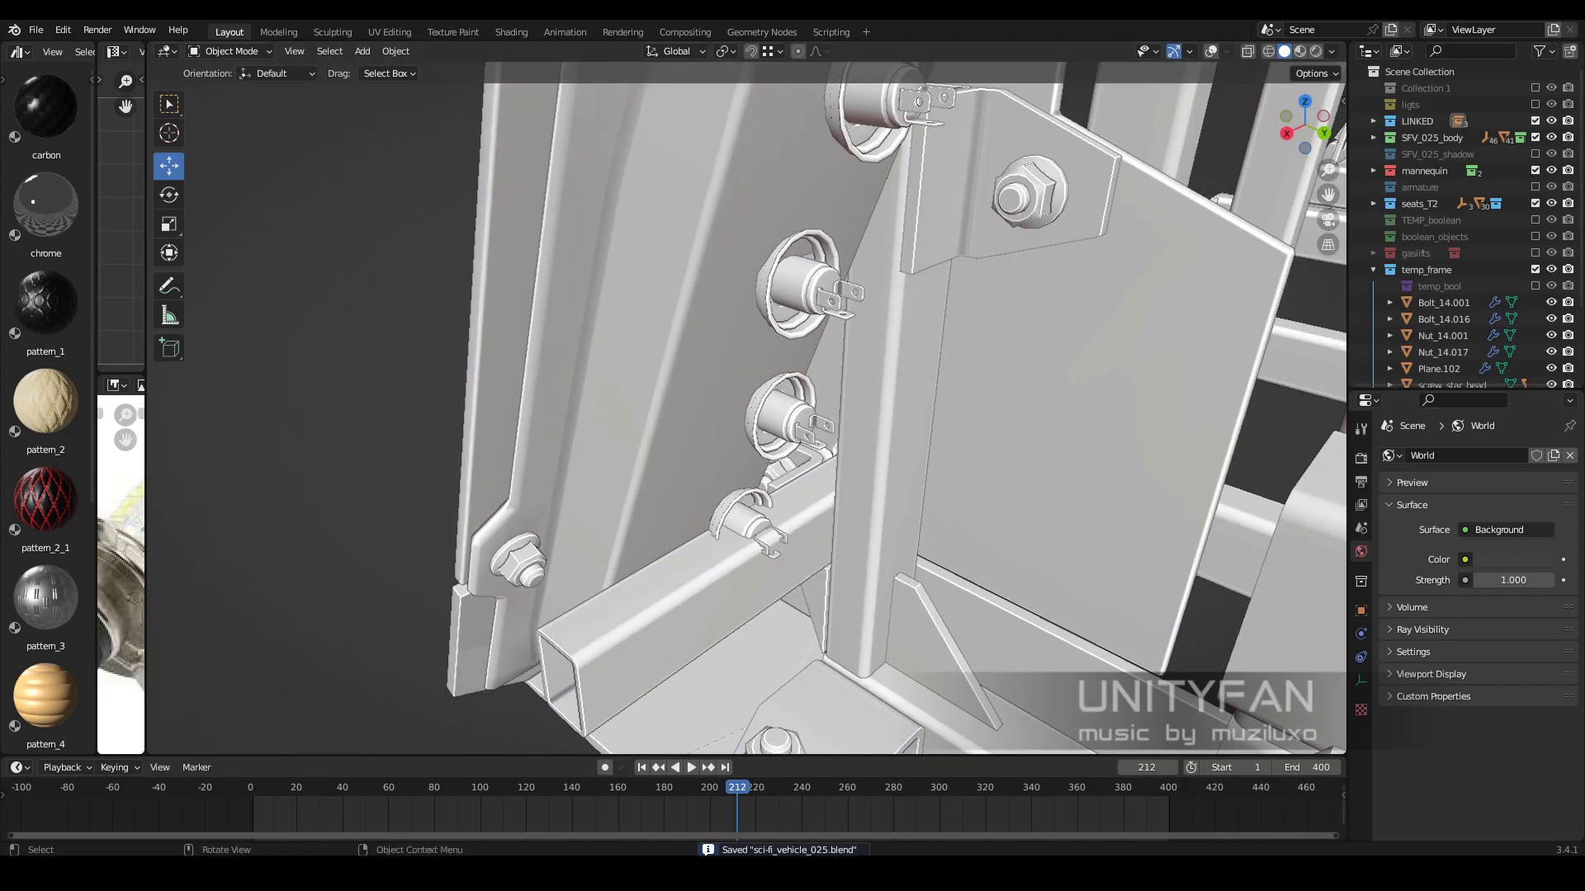
left_click(36, 30)
left_click(280, 80)
Inspect the headlight bracket's mesh in Edit Mode with a linked selection
mouse_move(880, 503)
middle_mouse_down()
mouse_move(888, 443)
mouse_move(836, 406)
mouse_move(1000, 477)
mouse_move(972, 480)
mouse_move(959, 448)
mouse_move(692, 435)
middle_mouse_up()
scroll(854, 423, "down", 5)
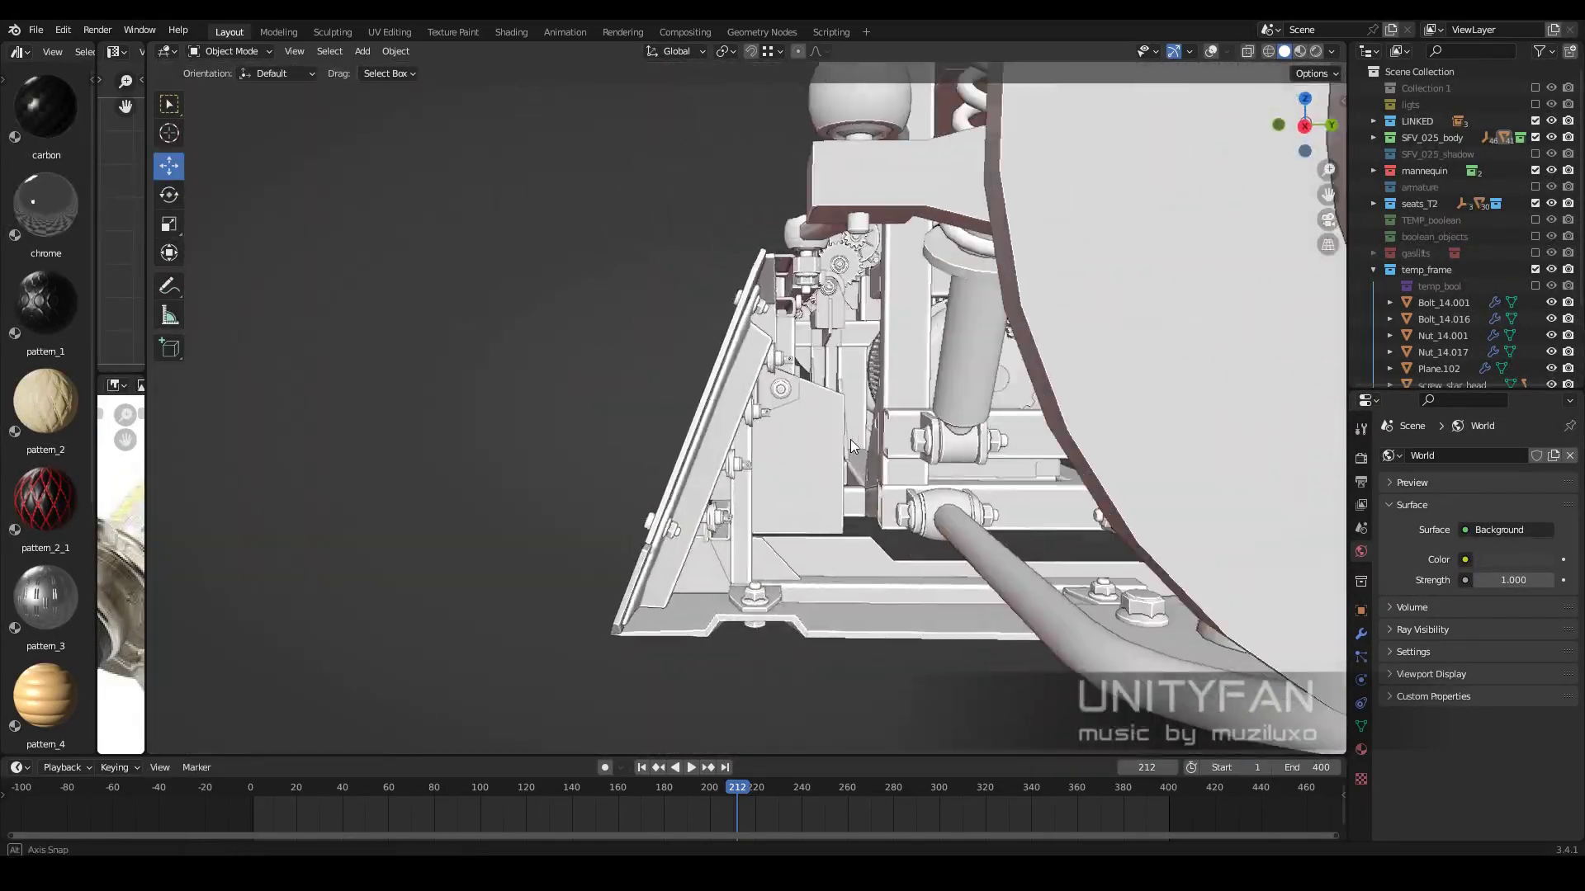
middle_click_drag(850, 440, 739, 393)
key("Tab")
scroll(933, 404, "up", 3)
scroll(932, 405, "down", 5)
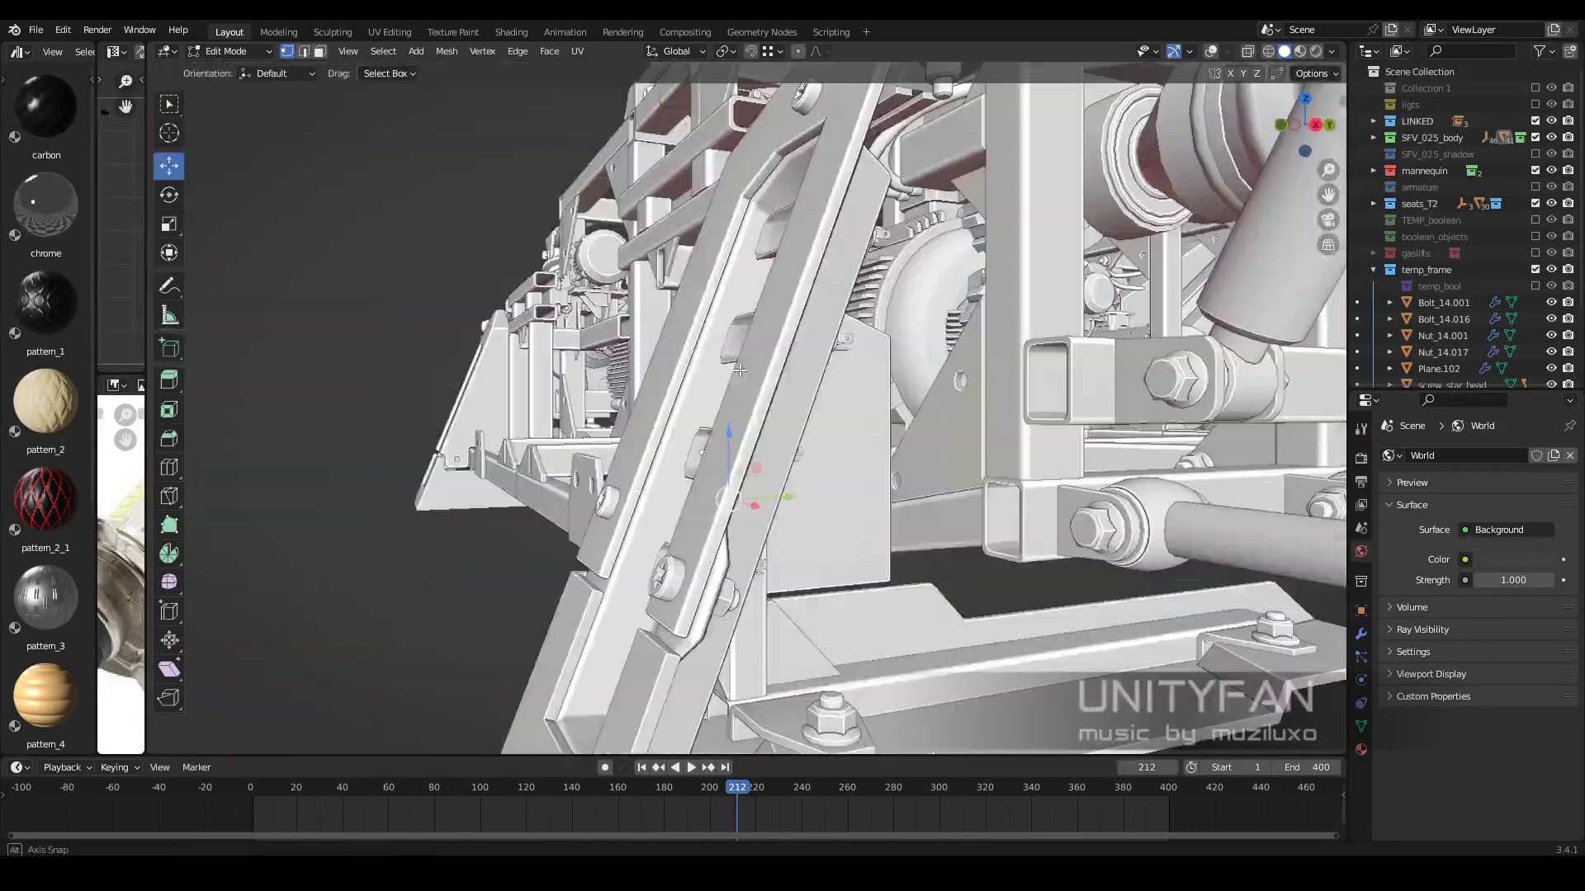
key("l")
mouse_move(933, 404)
middle_mouse_down()
mouse_move(867, 430)
mouse_move(838, 476)
mouse_move(743, 372)
middle_mouse_up()
scroll(866, 429, "up", 4)
scroll(838, 477, "down", 4)
scroll(743, 372, "up", 4)
key("Tab")
Select the lamp in the bracket, then deselect it for a wider vehicle view
left_click(822, 388)
scroll(820, 445, "down", 4)
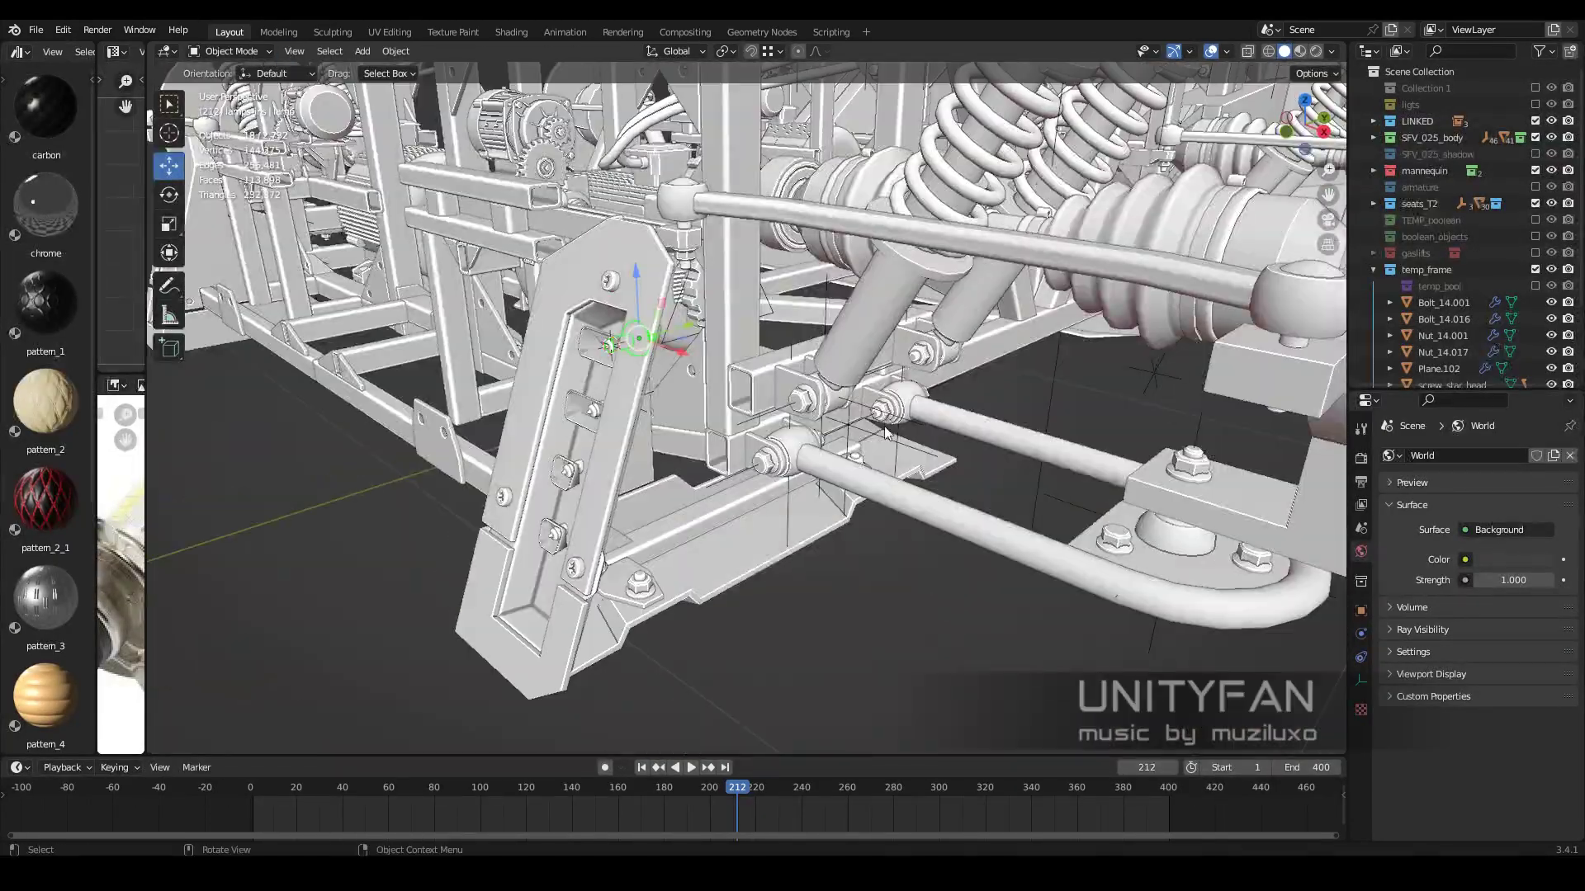
scroll(884, 426, "down", 3)
left_click_drag(145, 413, 439, 413)
left_click(836, 568)
middle_click_drag(835, 568, 990, 495, "shift")
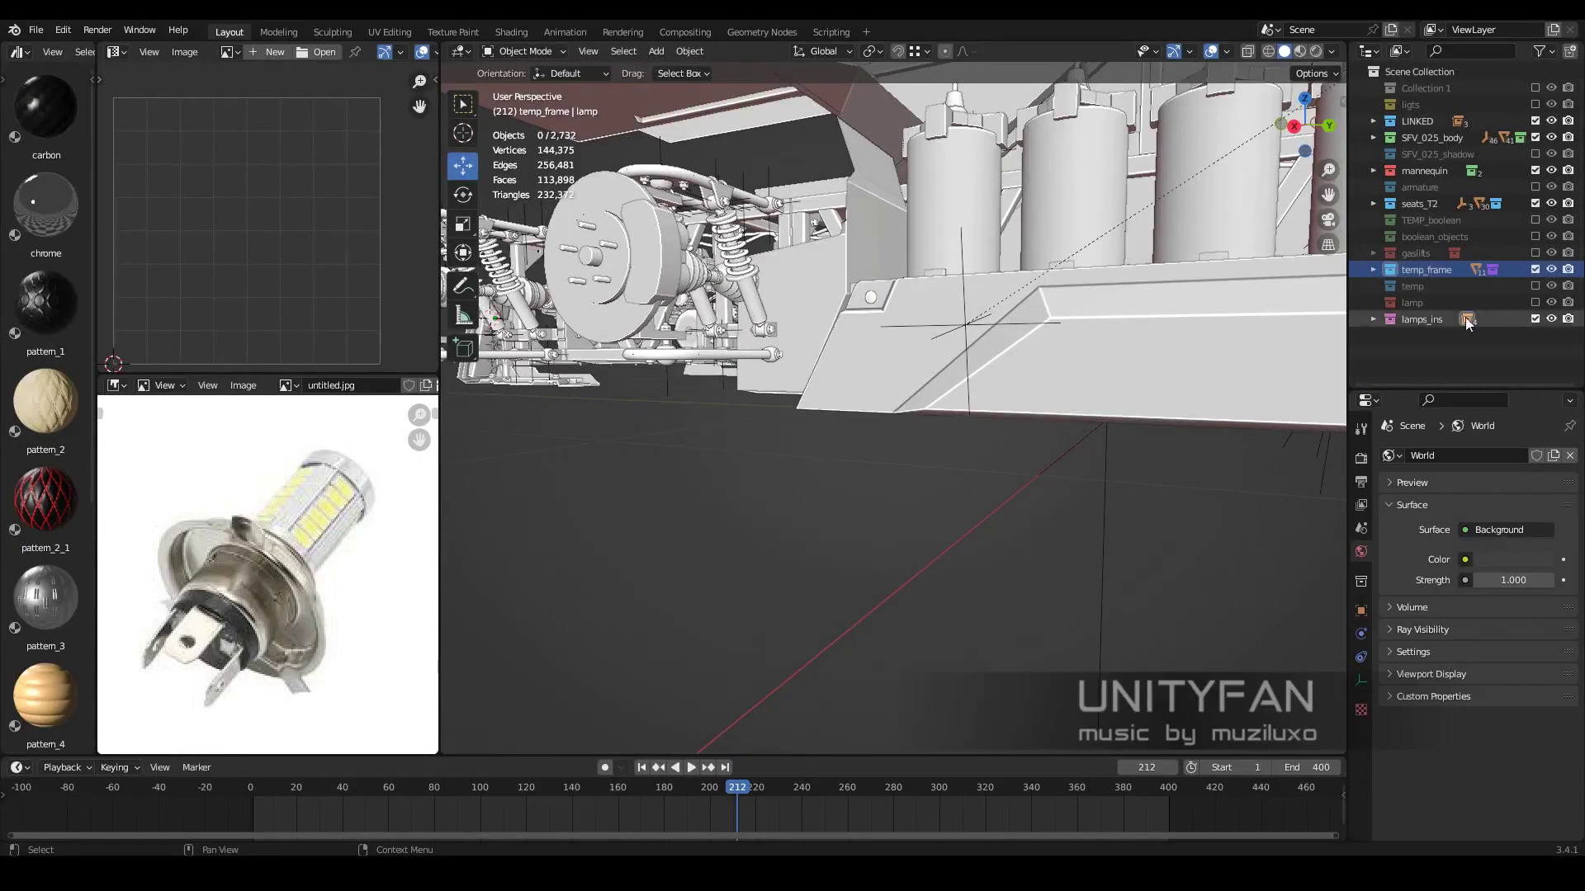
Select the lamp collection's objects and isolate the bulb in local view
right_click(1399, 299)
mouse_move(1414, 299)
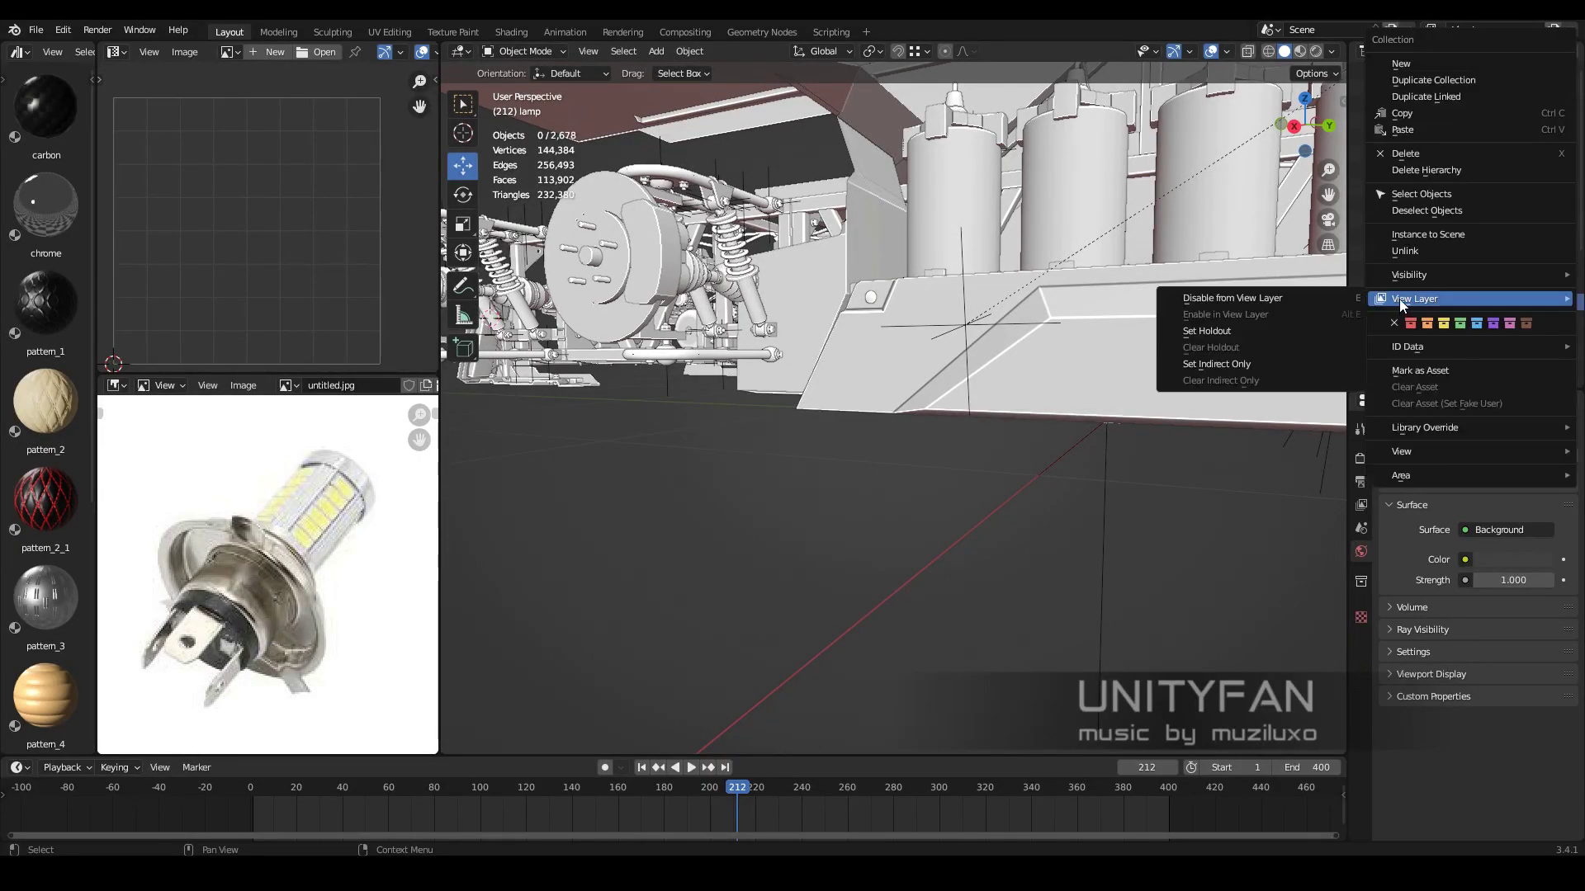
left_click(1421, 193)
key("KP_Divide")
left_click(1113, 484)
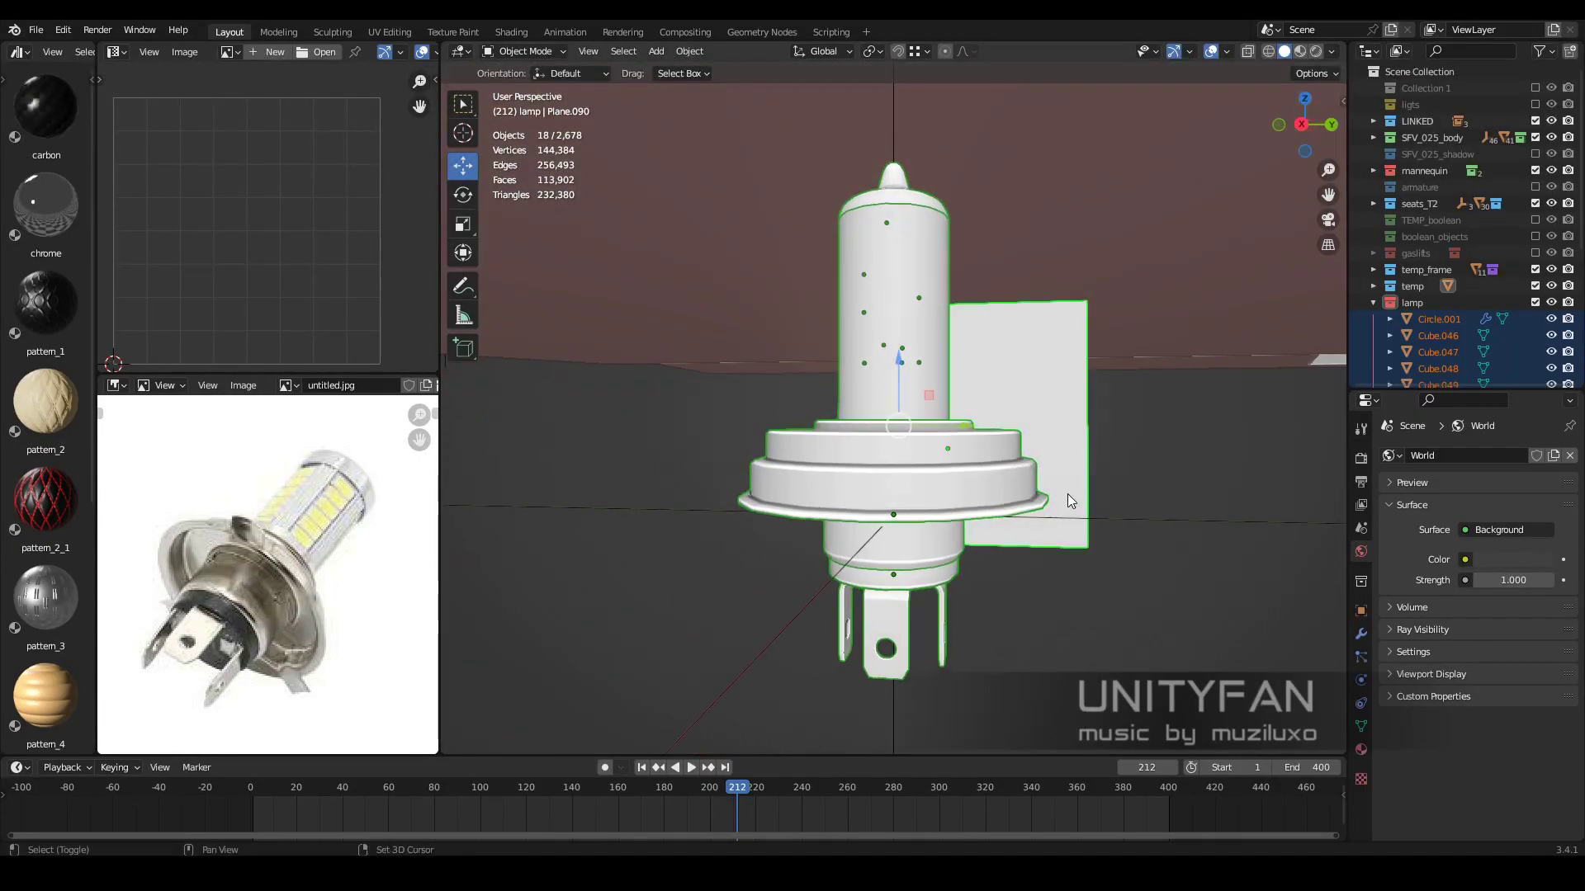
mouse_move(1067, 493)
middle_mouse_down()
mouse_move(1030, 394)
mouse_move(949, 512)
mouse_move(1010, 584)
mouse_move(913, 540)
middle_mouse_up()
key("z")
Separate a prong face into its own tab piece, Plane.099
left_click(944, 543)
key("Tab")
key("3")
key("shift+z")
left_click(928, 559)
key("shift+z")
mouse_move(993, 403)
middle_mouse_down()
mouse_move(1067, 512)
mouse_move(980, 576)
middle_mouse_up()
left_click(1065, 515)
Add a rotated linked duplicate of the tab from the top view
key("Tab")
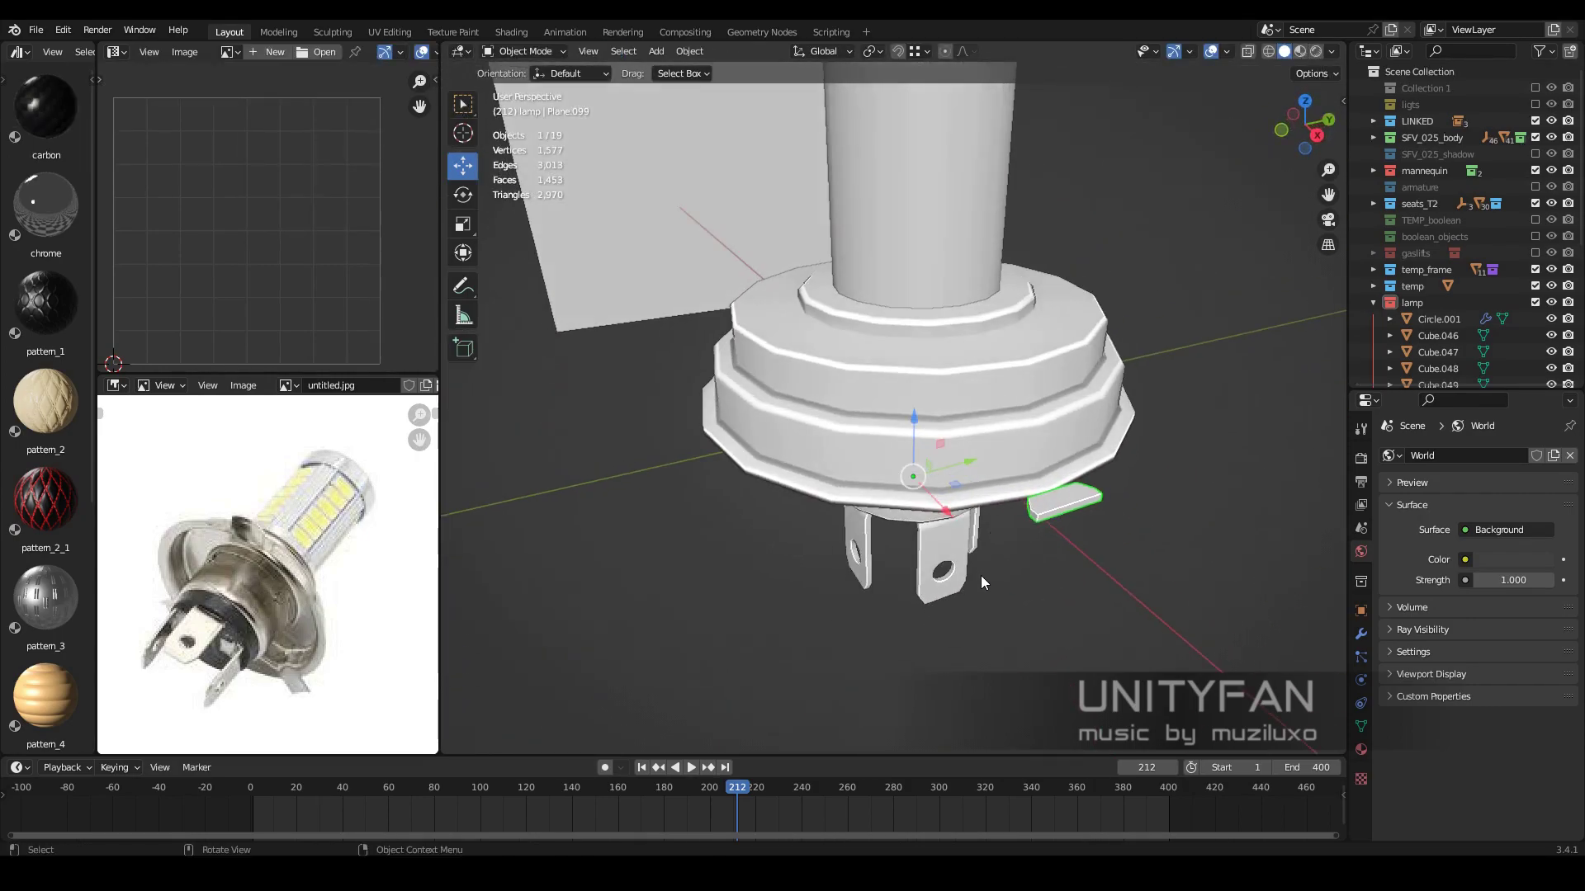
key("KP_7")
key("alt+d")
right_click(1030, 591)
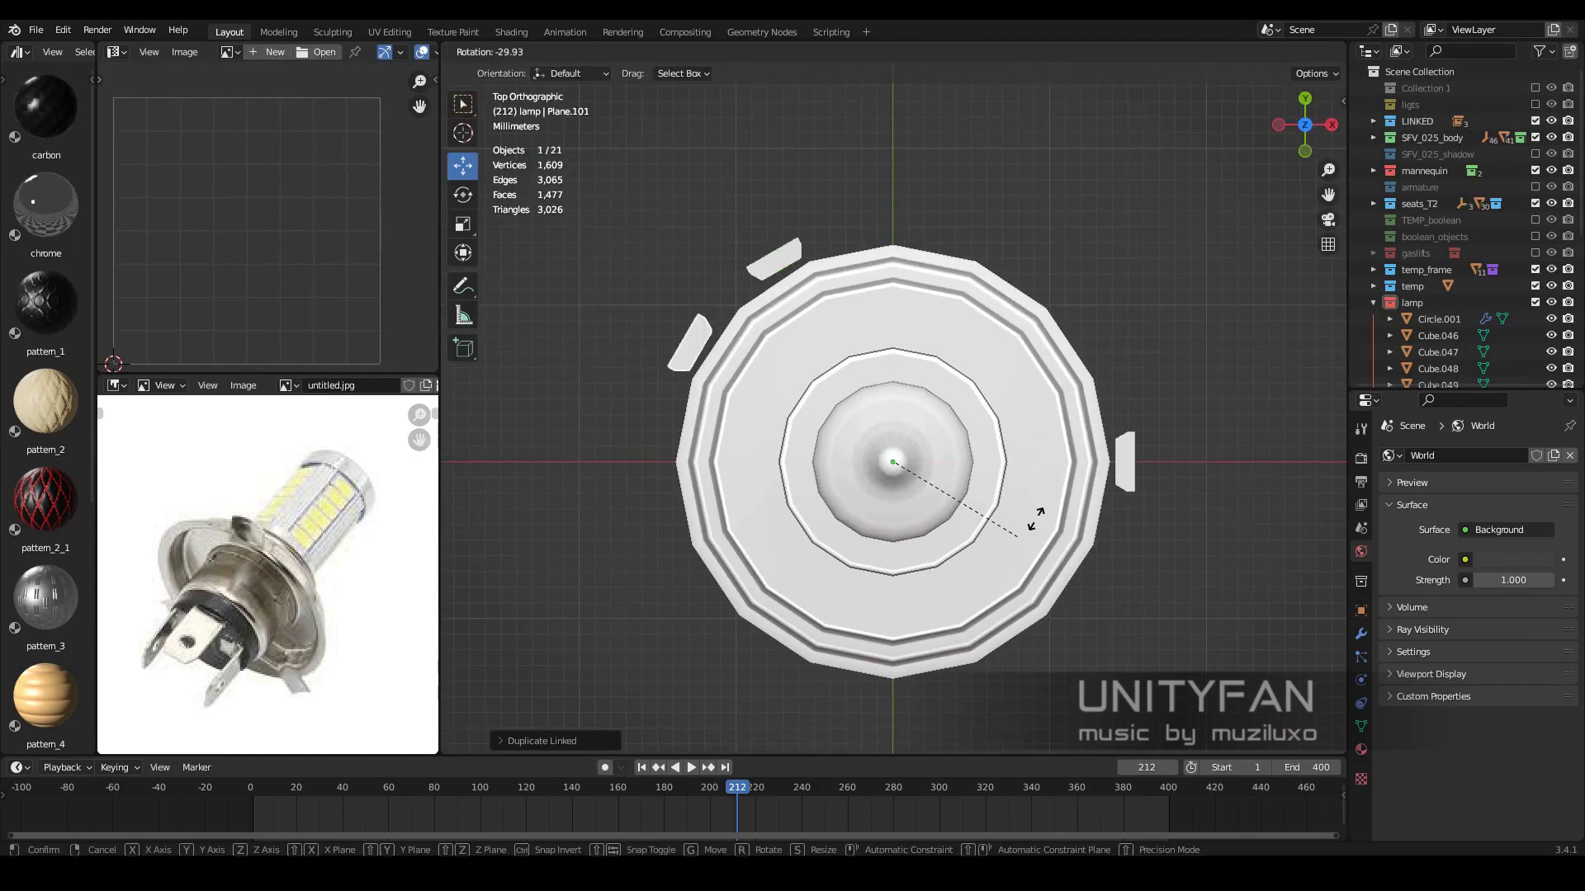
left_click(999, 303)
middle_click_drag(999, 302, 1007, 513)
scroll(1007, 513, "up", 3)
Taper the tab by moving its corner vertex in vertex select mode
key("Tab")
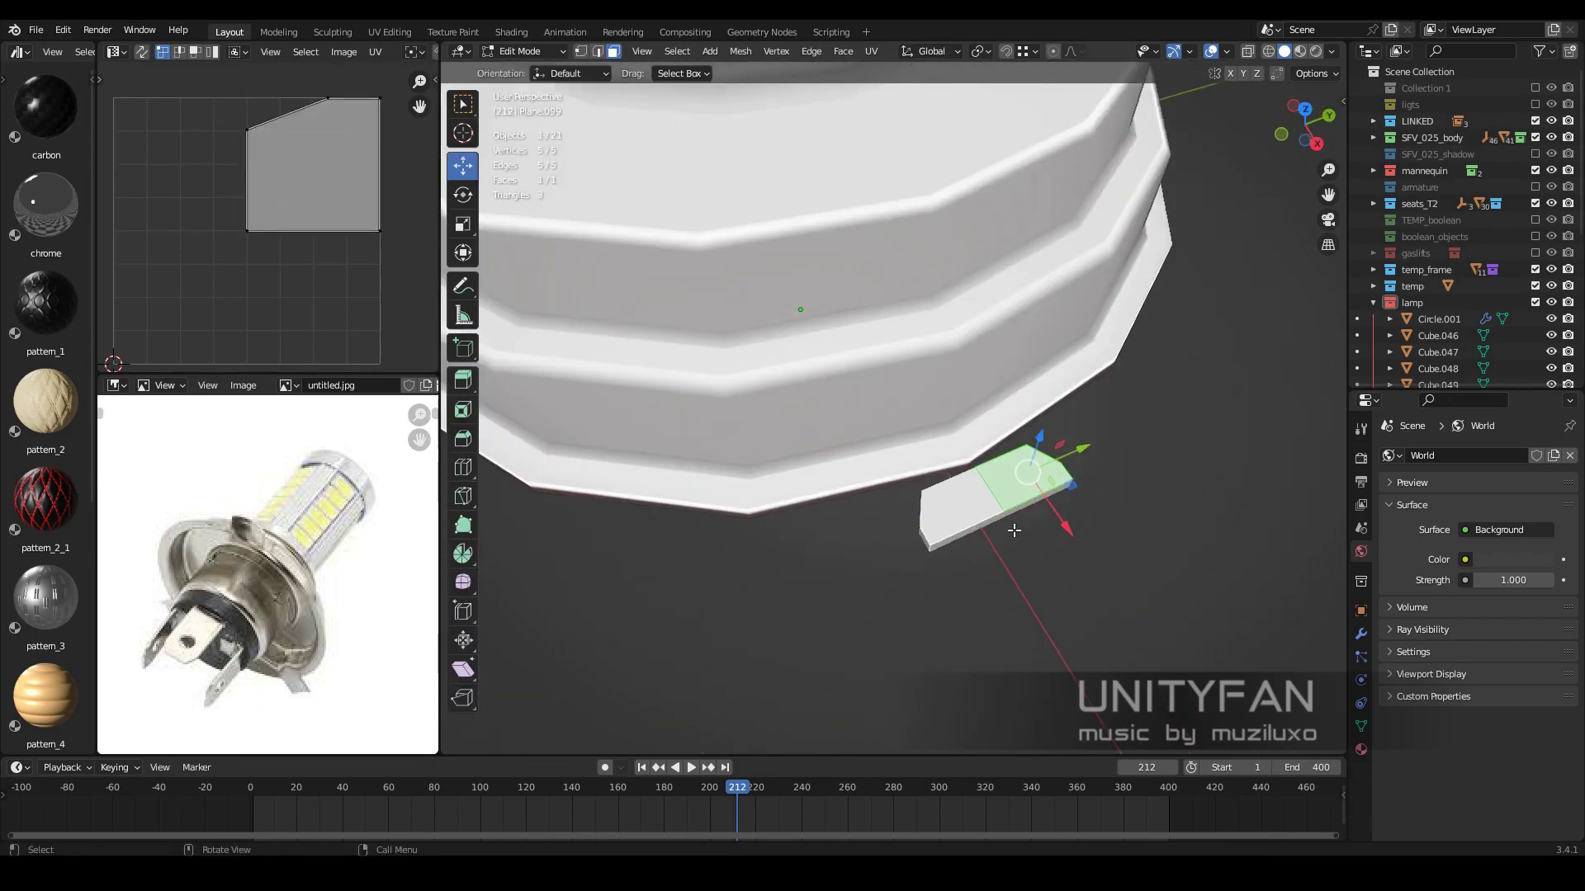
key("1")
mouse_move(630, 93)
middle_mouse_down()
mouse_move(1078, 388)
mouse_move(993, 144)
middle_mouse_up()
middle_click_drag(855, 326, 952, 566)
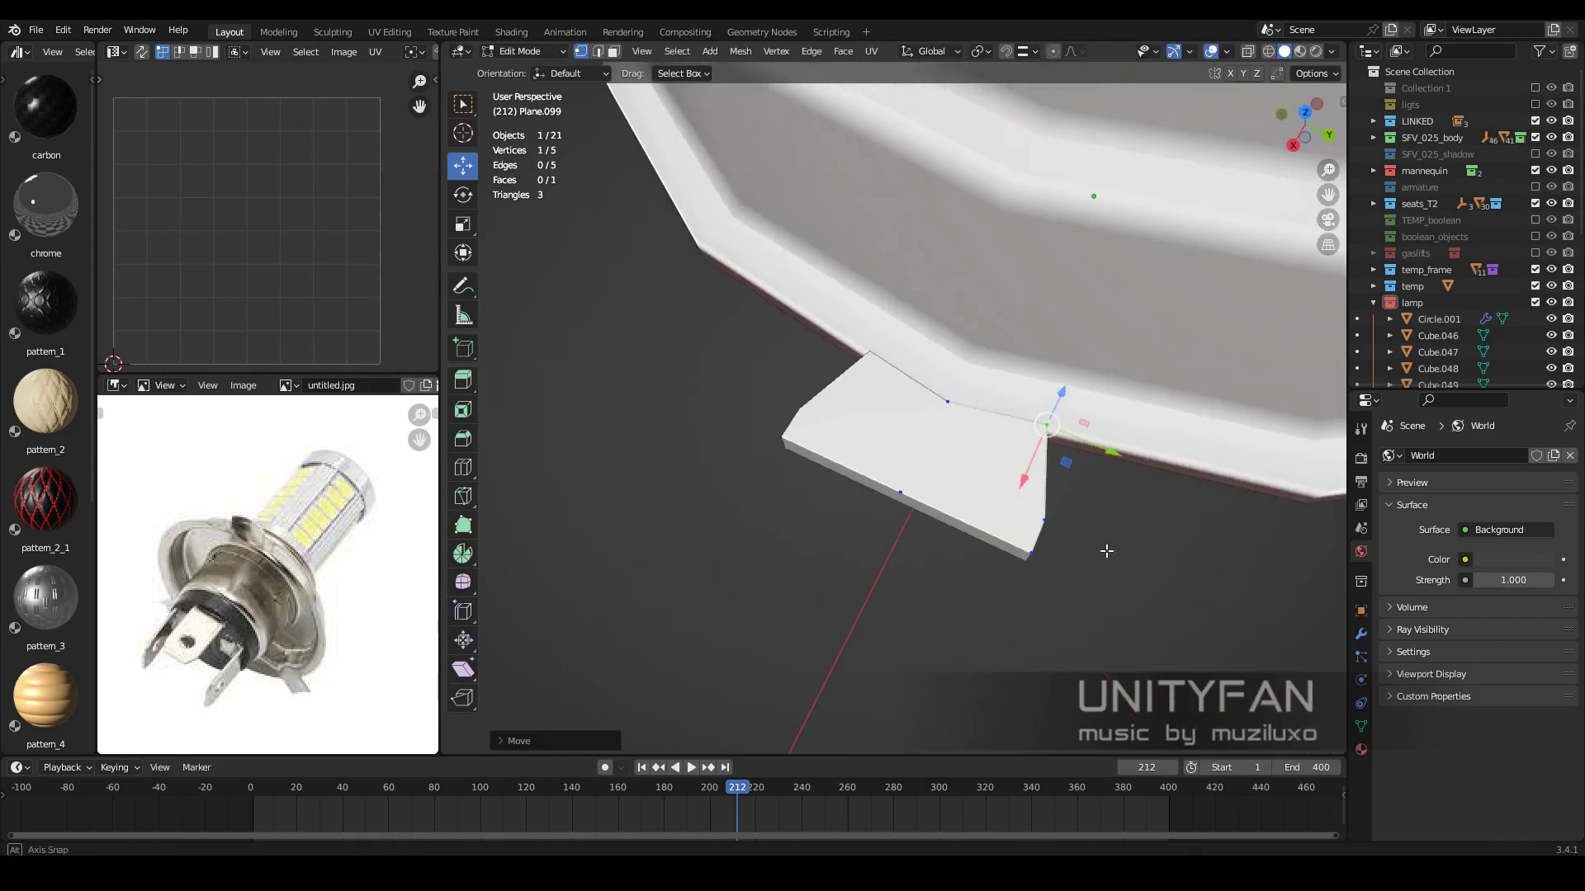
key("Tab")
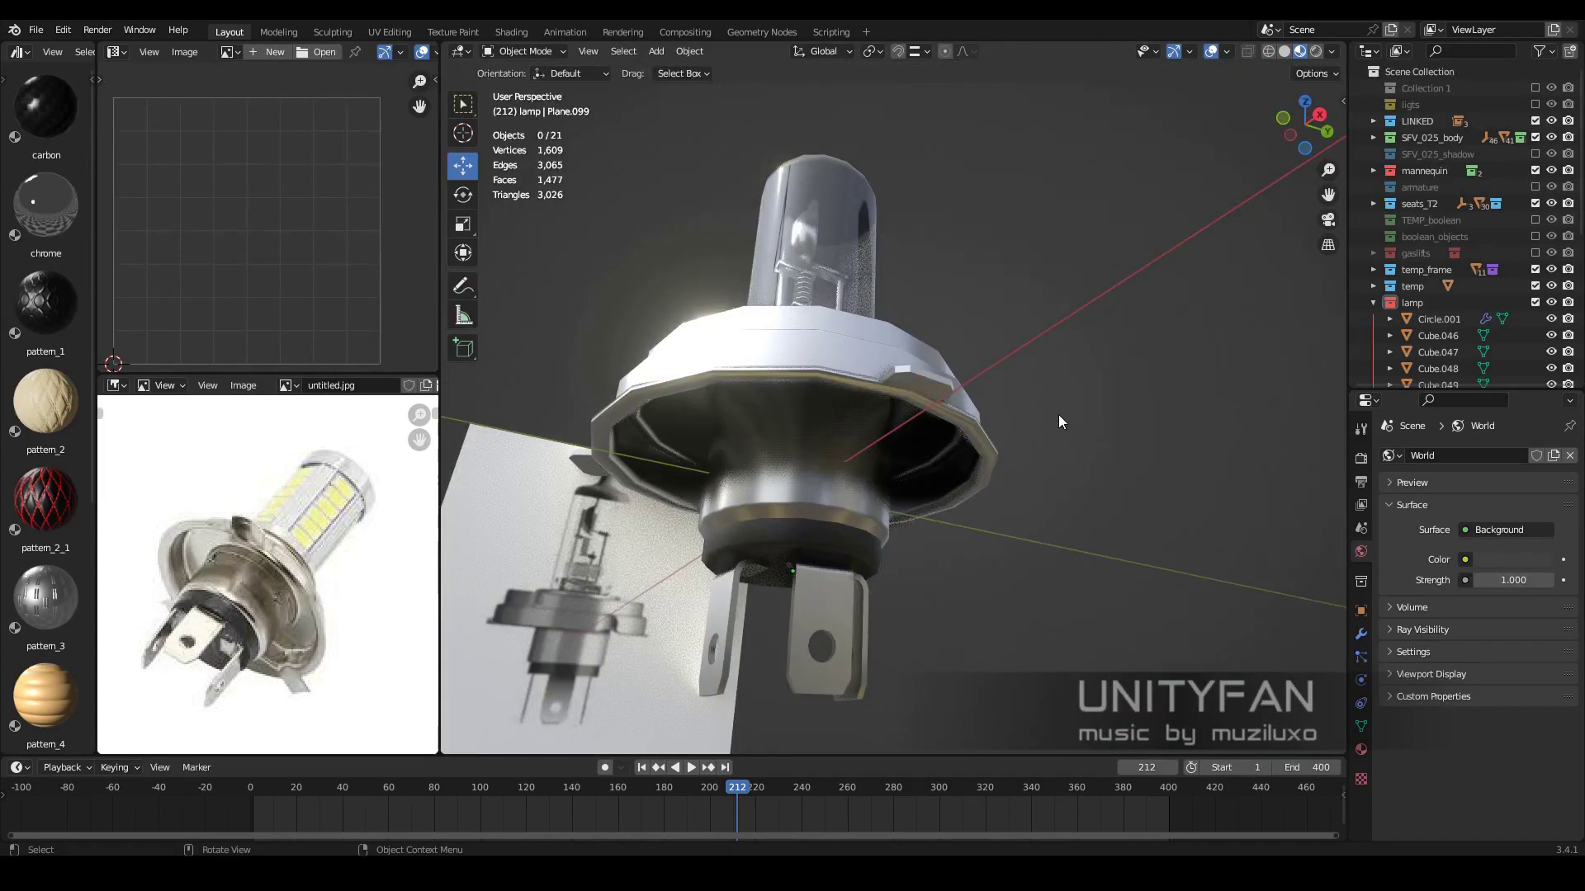
Select the flanged base and a second tab vertex, then leave mesh editing
mouse_move(1058, 414)
middle_mouse_down()
mouse_move(884, 527)
mouse_move(840, 502)
mouse_move(1031, 533)
mouse_move(1032, 474)
mouse_move(1057, 497)
mouse_move(849, 390)
mouse_move(915, 518)
mouse_move(715, 558)
middle_mouse_up()
left_click(1032, 474)
scroll(936, 520, "up", 3)
left_click(958, 542, "shift")
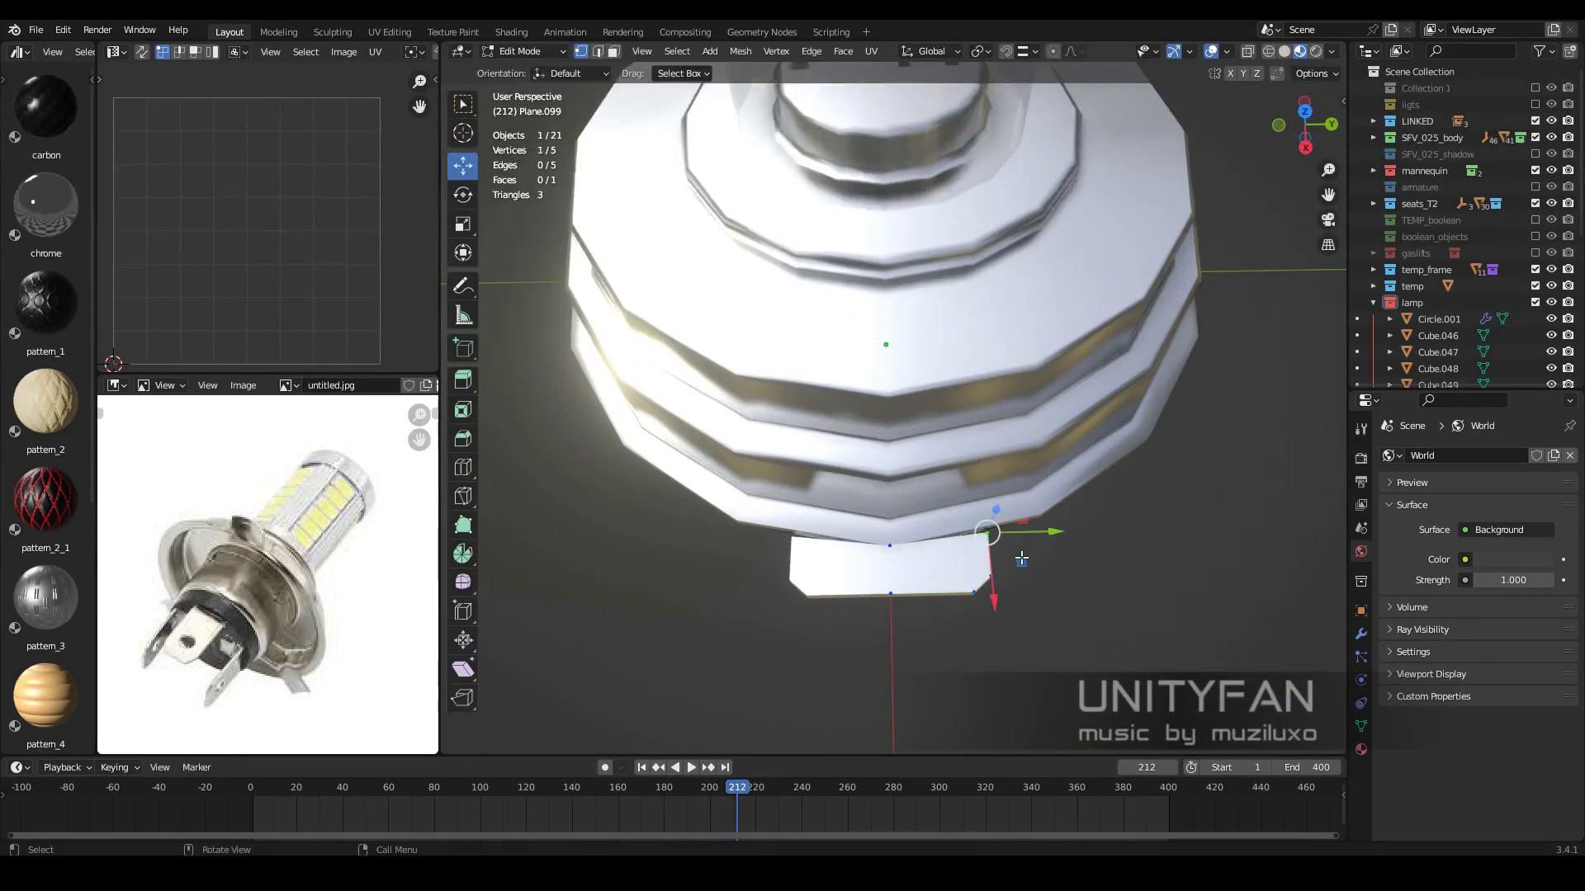
mouse_move(1022, 558)
middle_mouse_down()
mouse_move(959, 483)
mouse_move(825, 539)
mouse_move(1159, 485)
middle_mouse_up()
key("alt+q")
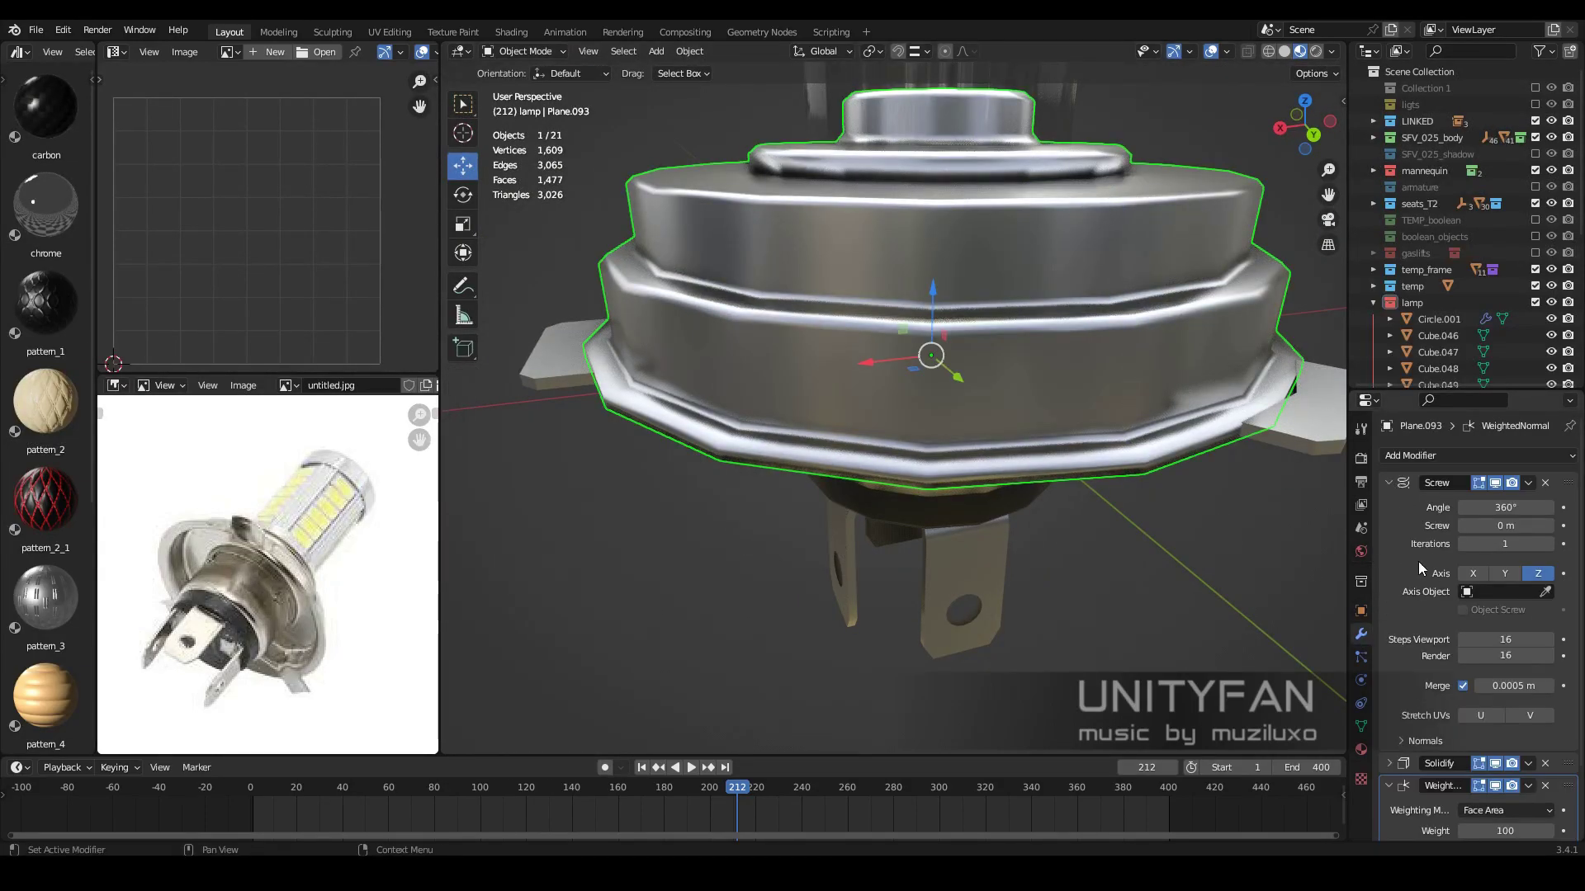
Slide the tab's outer vertices along Y, then return to Object Mode
scroll(1421, 569, "down", 2)
scroll(984, 485, "down", 5)
mouse_move(983, 485)
middle_mouse_down()
mouse_move(1191, 540)
mouse_move(1384, 701)
middle_mouse_up()
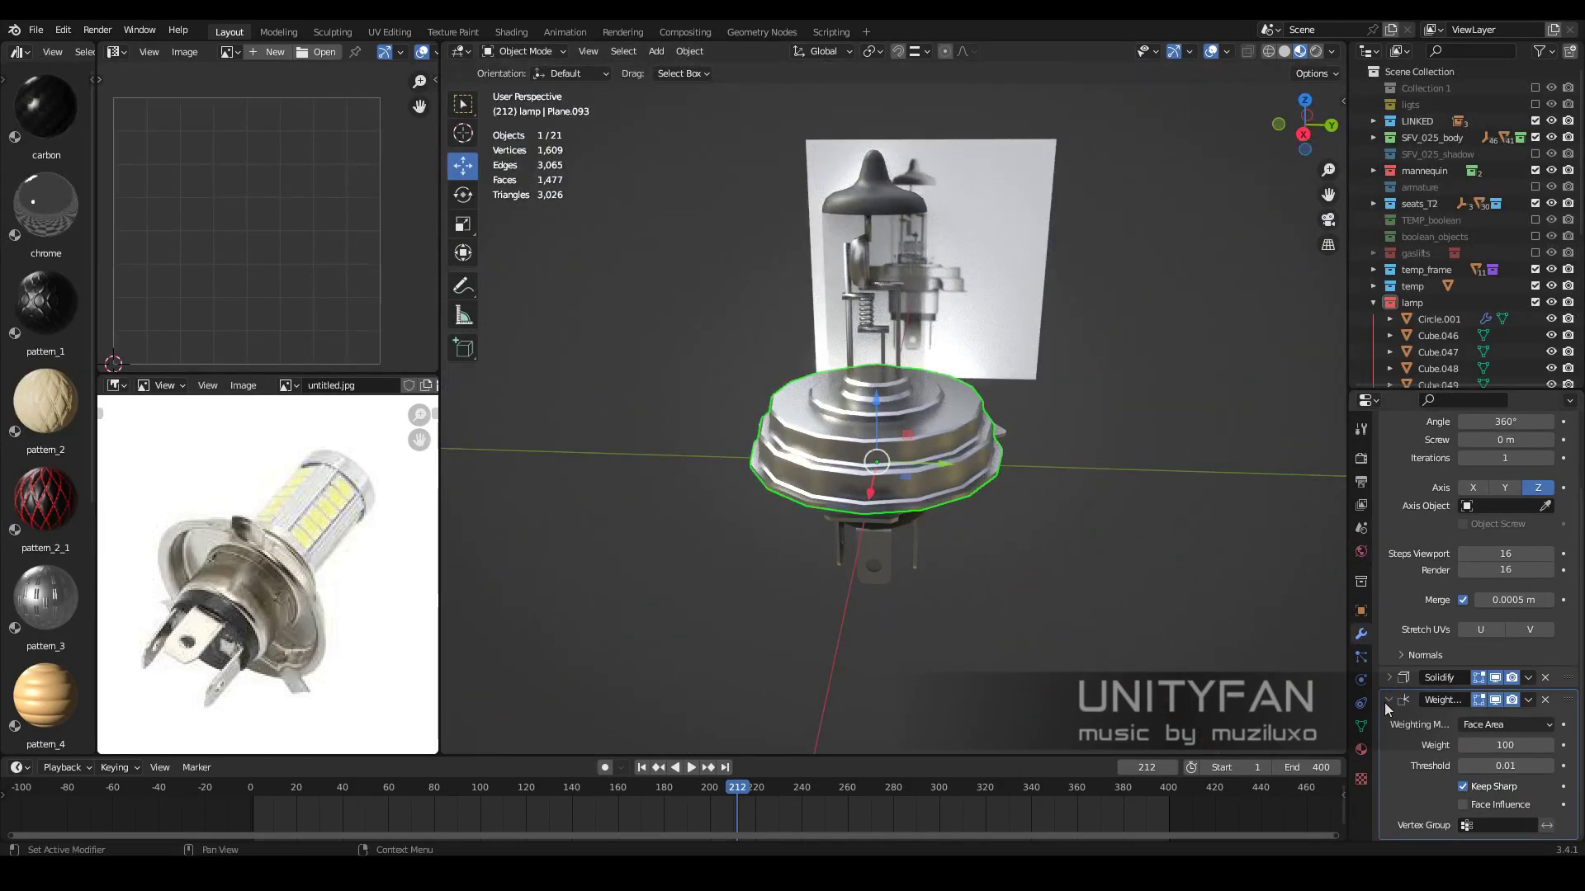
middle_click_drag(1197, 677, 1011, 632)
scroll(1010, 632, "up", 3)
left_click(937, 538)
key("Tab")
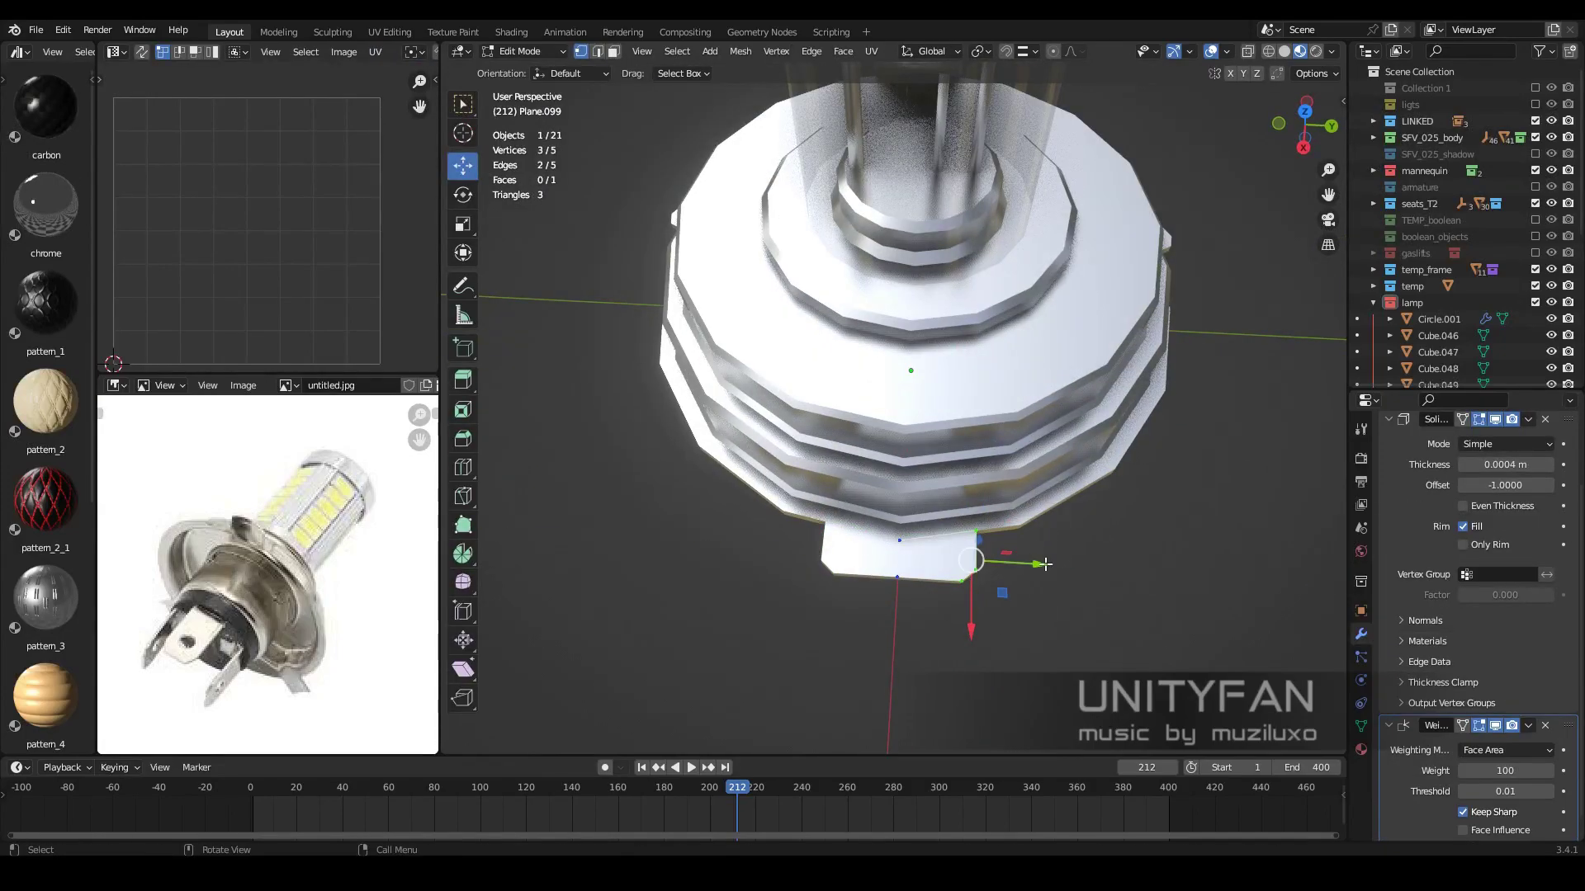
left_click_drag(1045, 564, 964, 558)
scroll(900, 665, "down", 3)
middle_click_drag(900, 665, 914, 554)
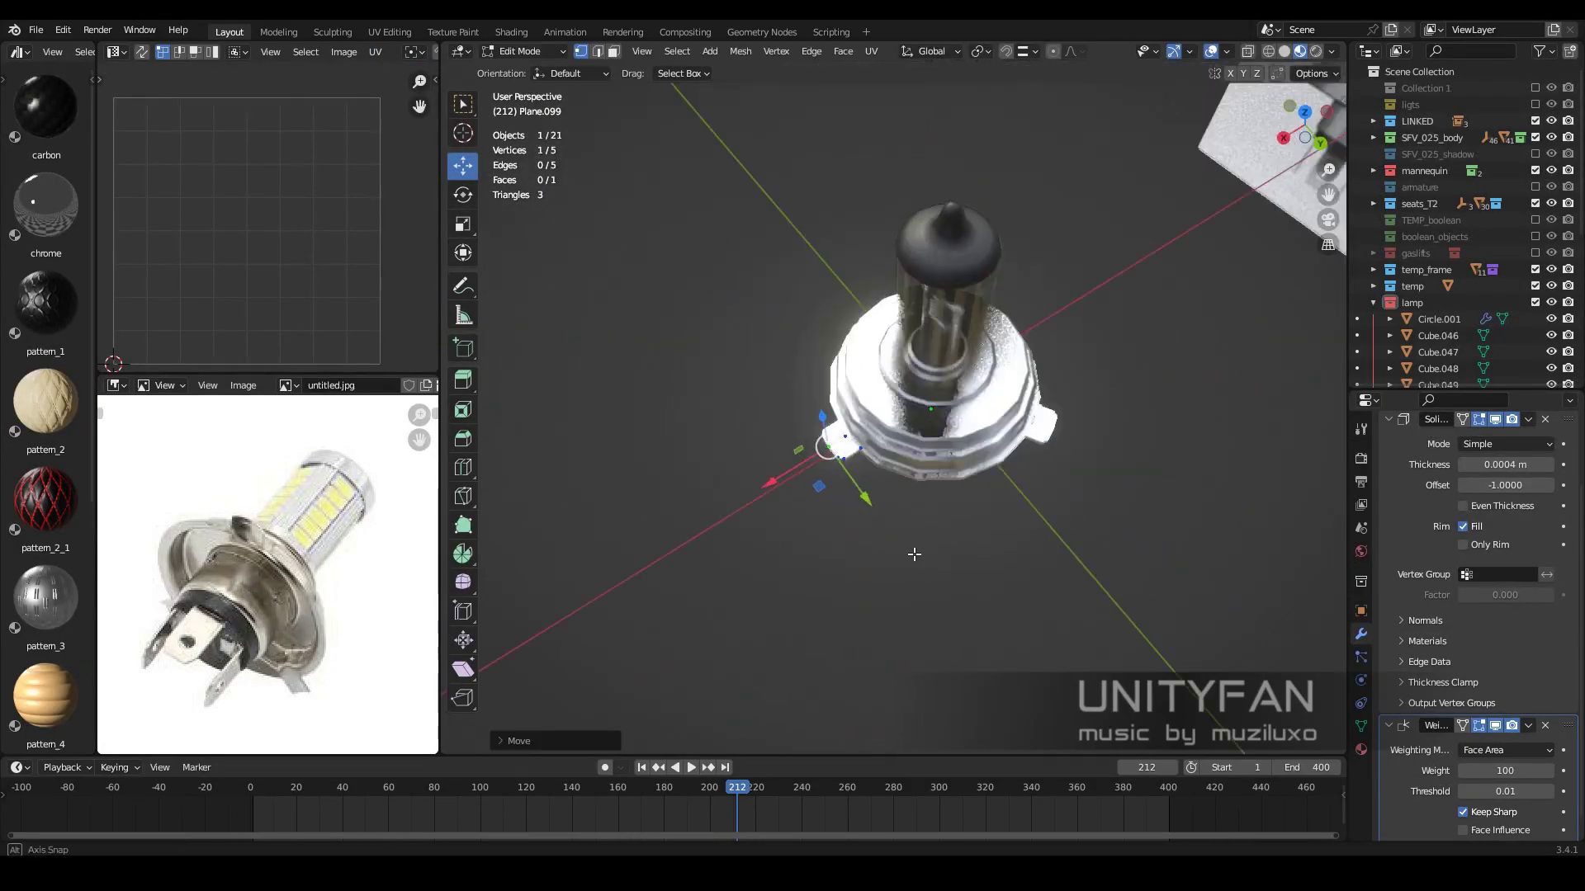
scroll(975, 556, "up", 4)
key("Tab")
Select Plane.093 and apply its Screw modifier to make the flange real mesh
scroll(912, 622, "down", 1)
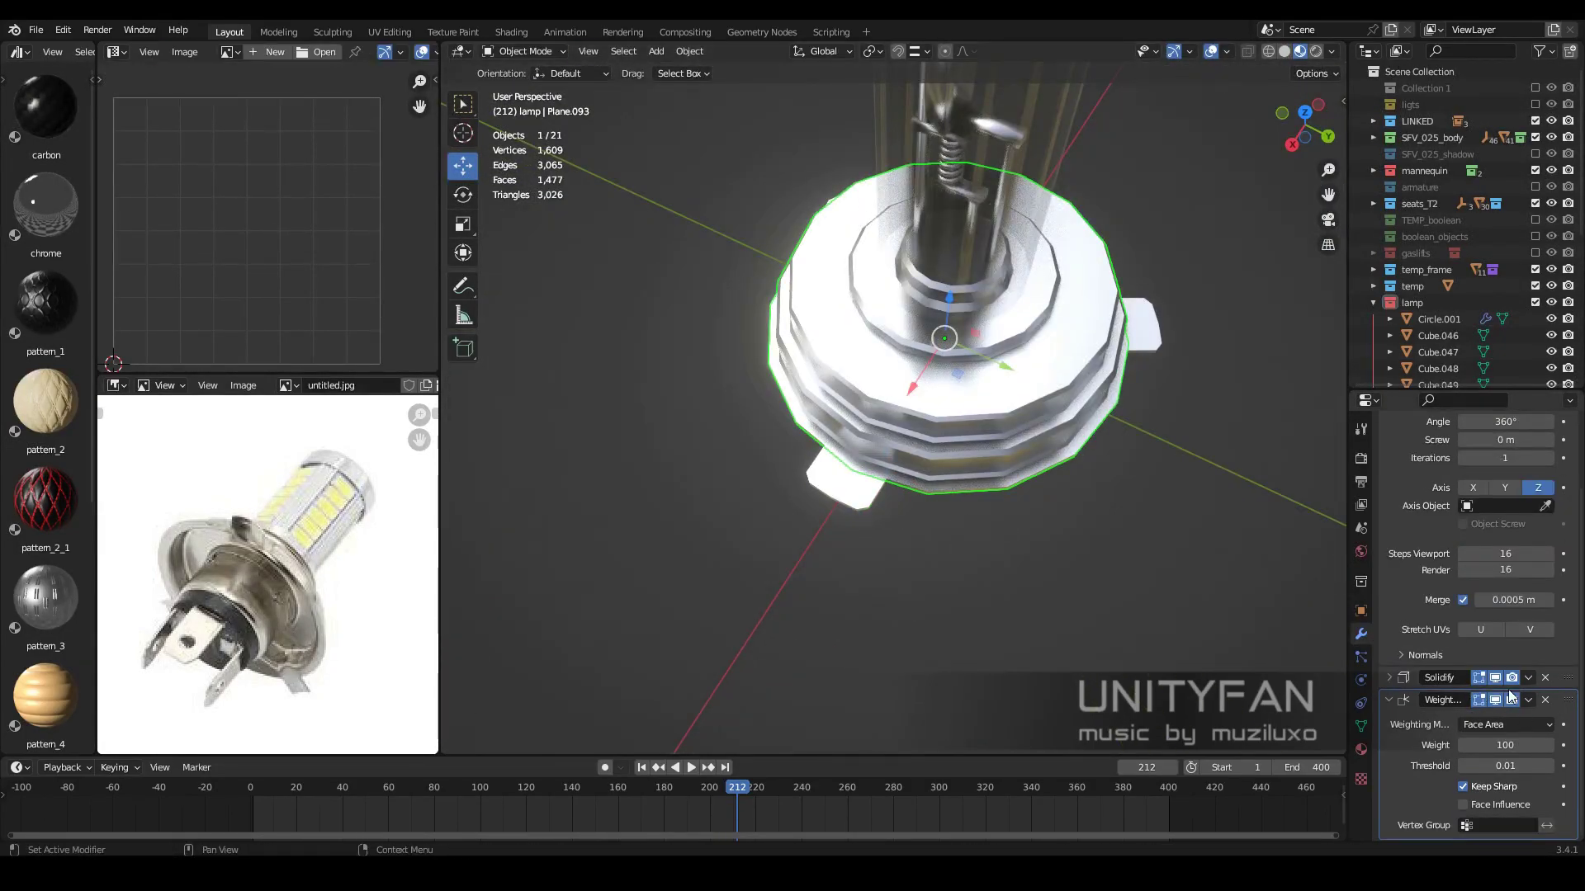
scroll(1510, 695, "up", 3)
scroll(1136, 518, "down", 3)
mouse_move(1136, 519)
middle_mouse_down()
mouse_move(1039, 493)
mouse_move(1007, 556)
mouse_move(967, 473)
mouse_move(982, 547)
mouse_move(1024, 561)
mouse_move(961, 593)
mouse_move(1050, 618)
mouse_move(1055, 601)
mouse_move(1007, 595)
mouse_move(1062, 572)
mouse_move(1015, 541)
mouse_move(957, 617)
mouse_move(1091, 593)
mouse_move(1106, 551)
mouse_move(953, 513)
middle_mouse_up()
left_click(1038, 494)
left_click(961, 593)
left_click(1006, 588)
left_click(1529, 483)
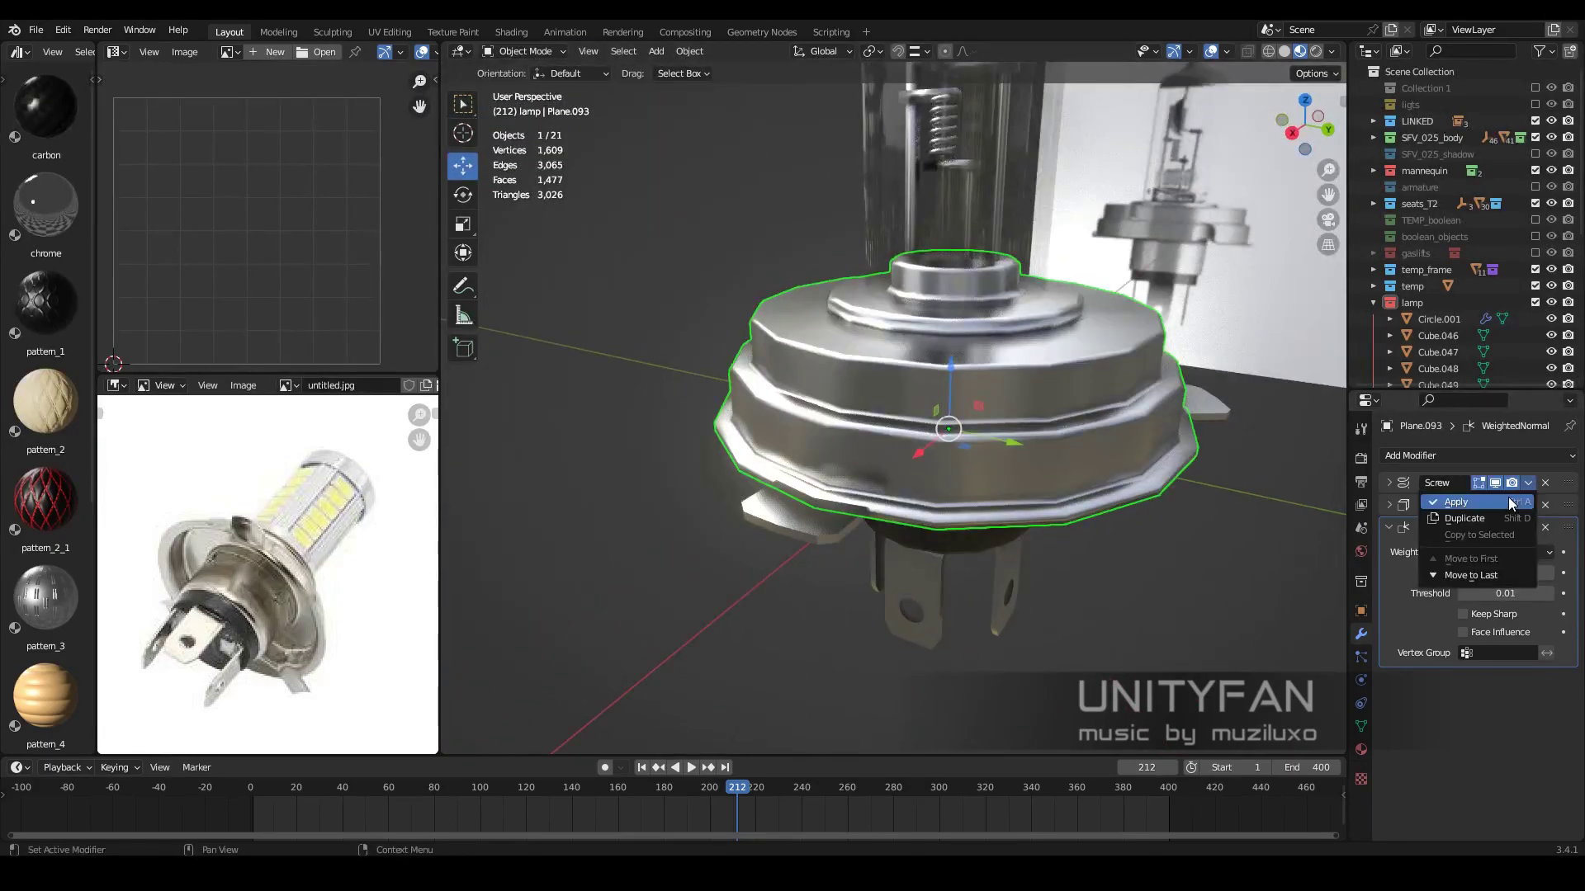
key("Tab")
scroll(974, 511, "up", 3)
scroll(974, 511, "up", 3)
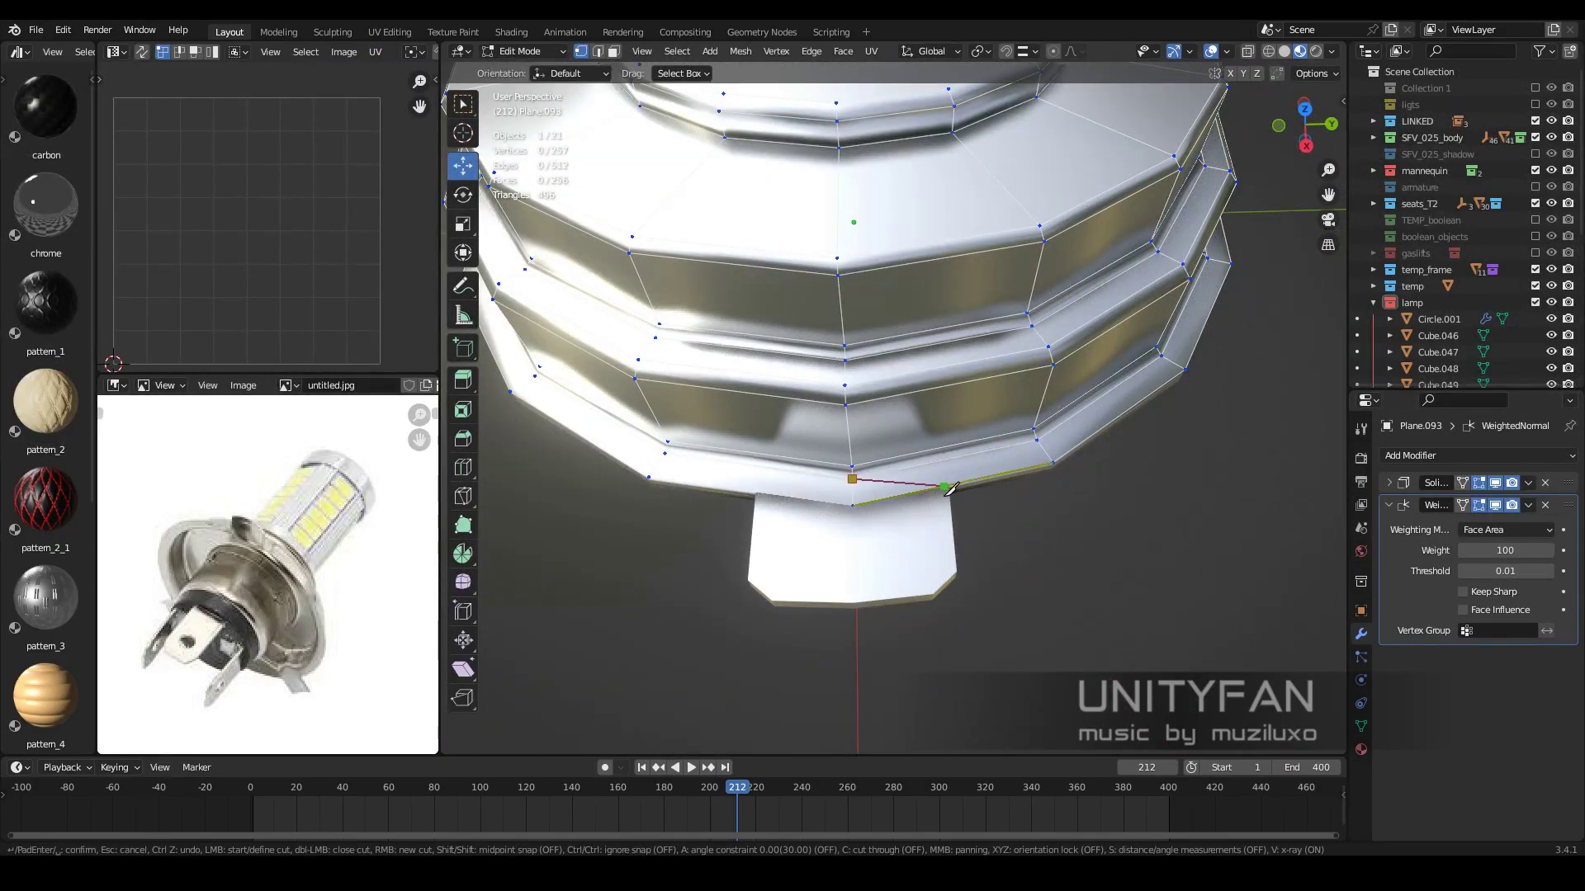
Extrude the selected base rim edges along X to form a tab
middle_click_drag(764, 493, 912, 484)
key("e")
key("x")
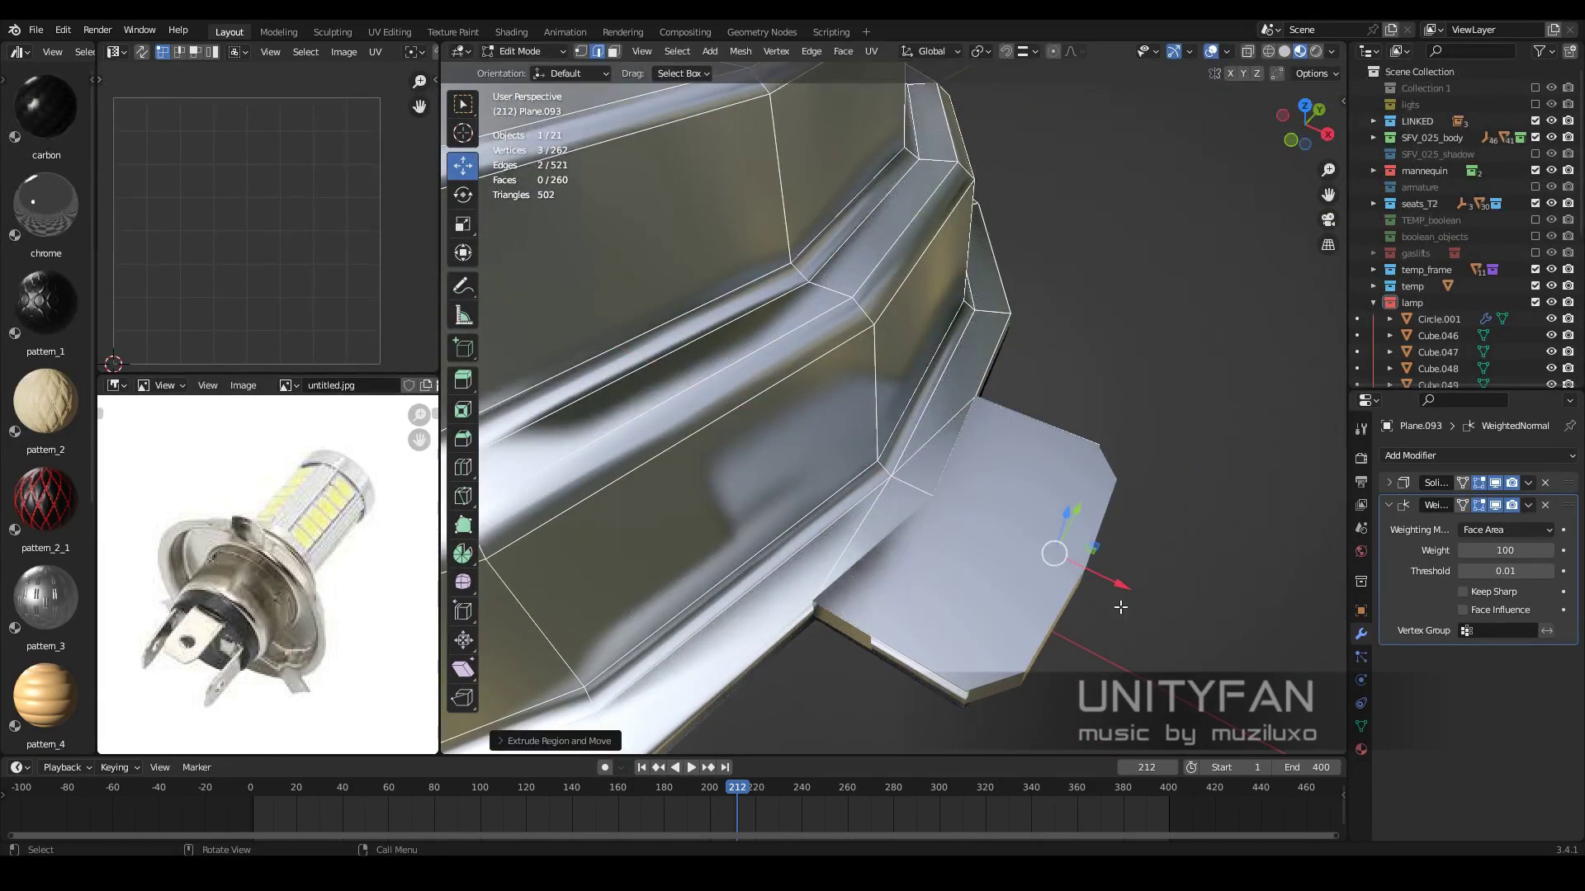
scroll(1120, 607, "down", 5)
key("Tab")
Delete one half of the base's faces using X-ray face selection
mouse_move(982, 502)
middle_mouse_down()
mouse_move(954, 551)
mouse_move(976, 588)
mouse_move(1061, 586)
middle_mouse_up()
key("z")
left_click(797, 577)
left_click(1048, 577)
key("Tab")
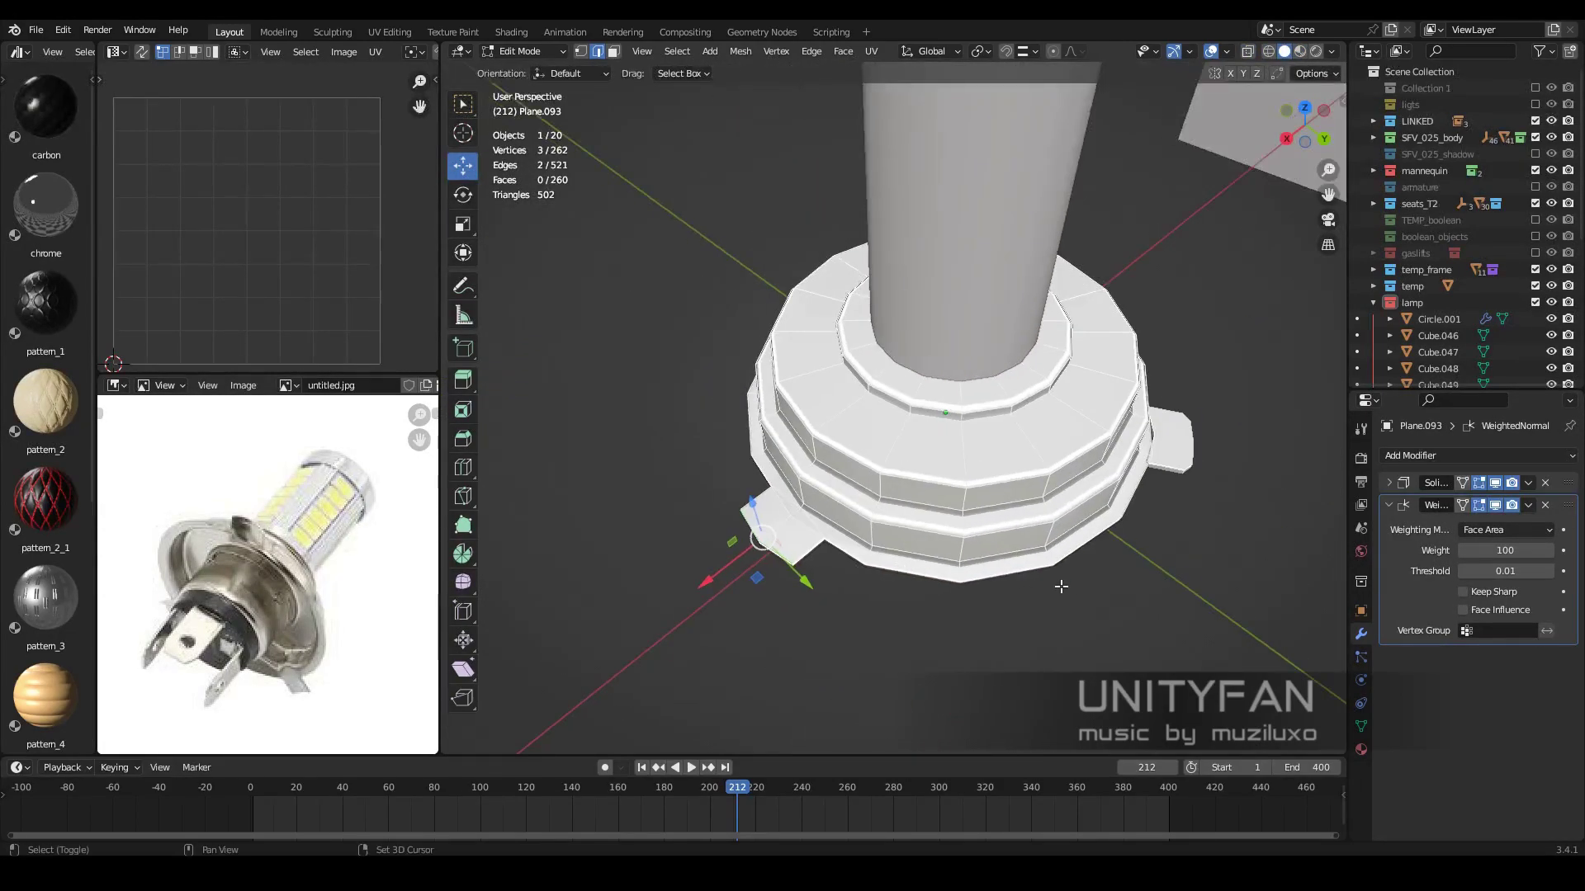
key("shift+z")
key("3")
left_click_drag(904, 189, 1097, 636)
key("x")
left_click(863, 257)
middle_click_drag(864, 257, 865, 535)
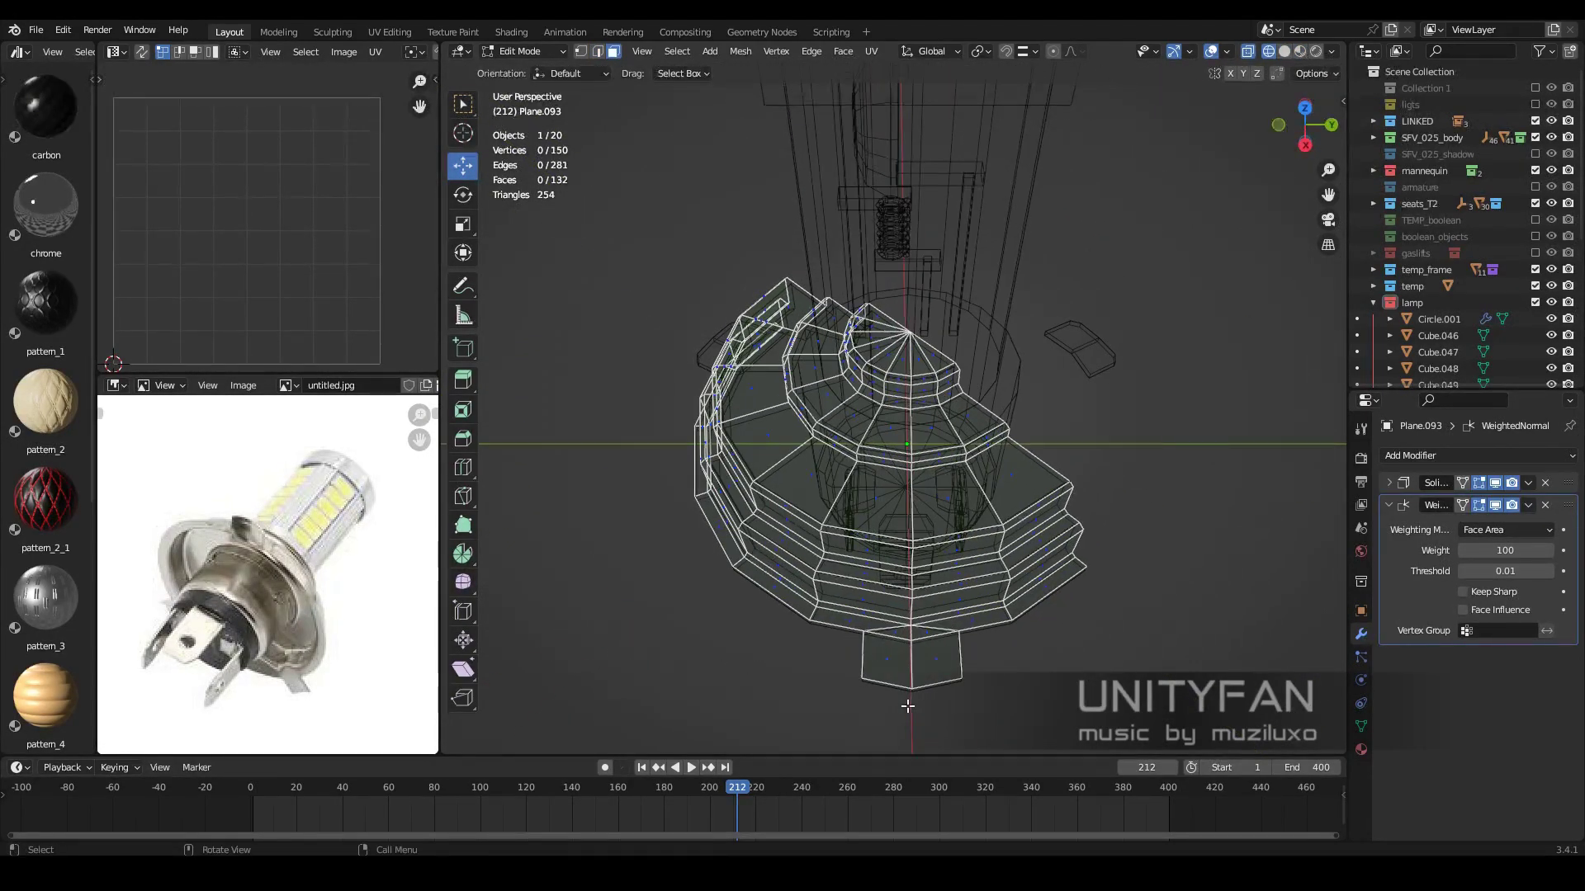
Add a Mirror modifier to the remaining half of the base and adjust its axis
key("shift+z")
key("Tab")
left_click(1468, 456)
left_click(1238, 775)
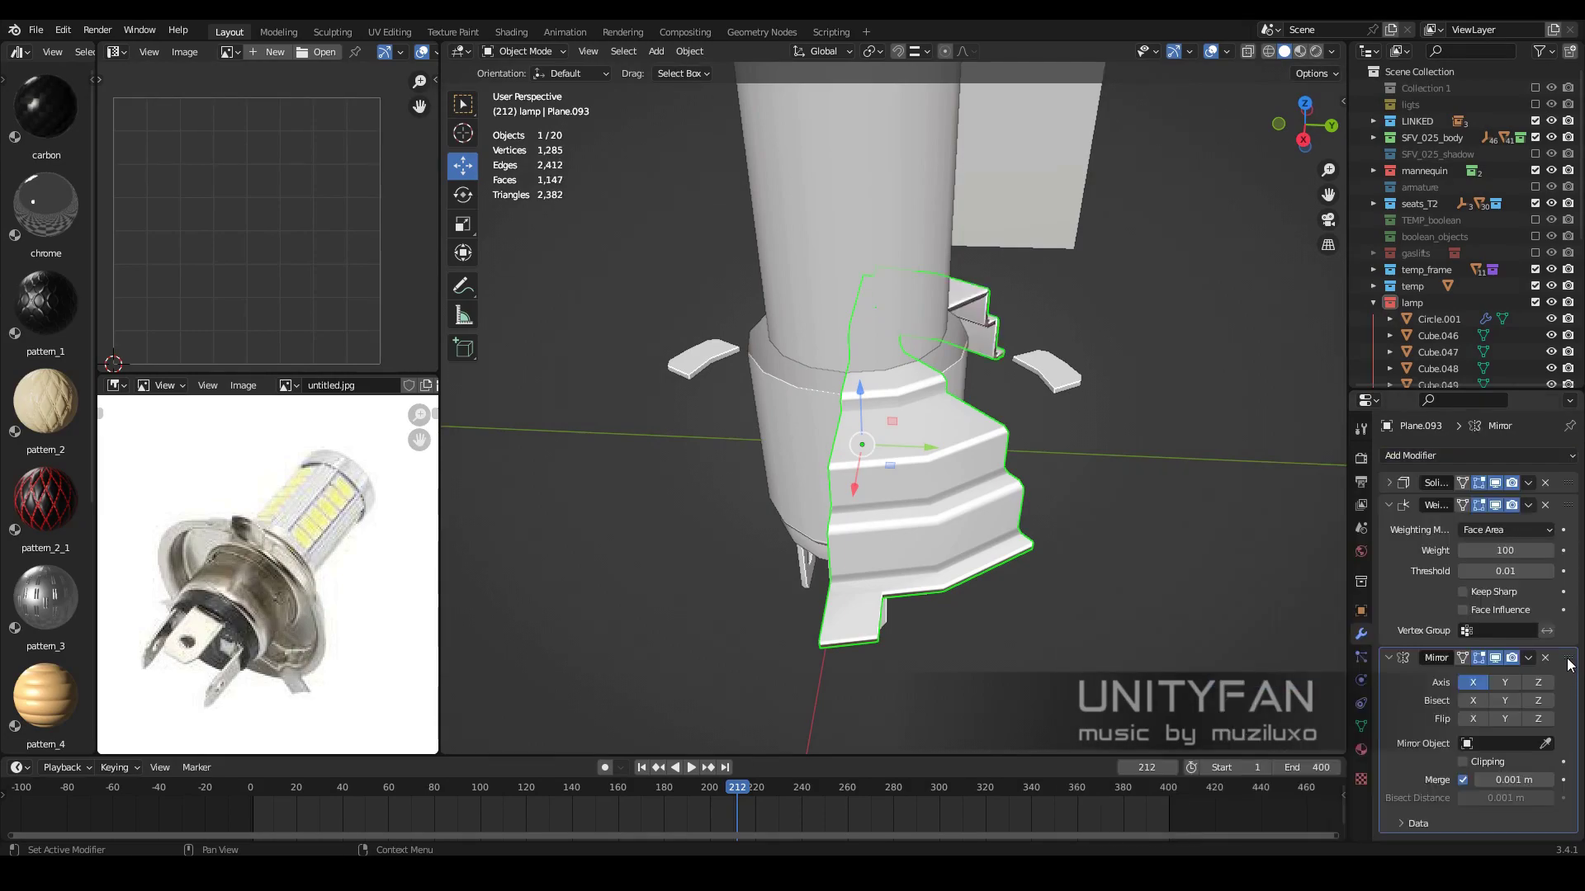
left_click(1474, 510)
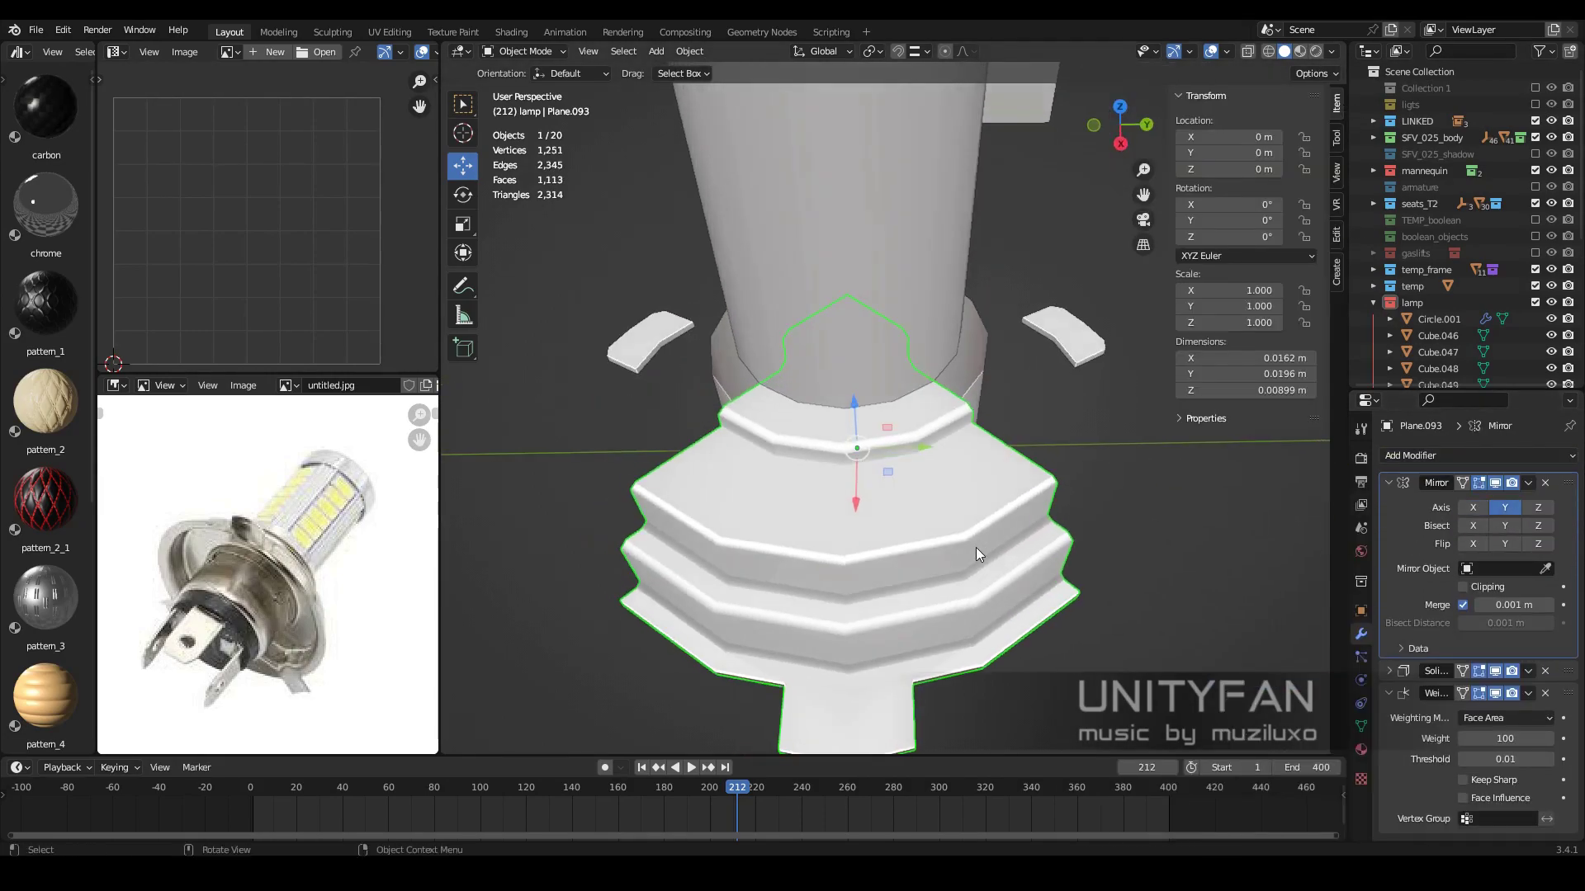
Make a linked copy of the base piece and rotate it in top view
key("KP_7")
key("alt+d")
key("r")
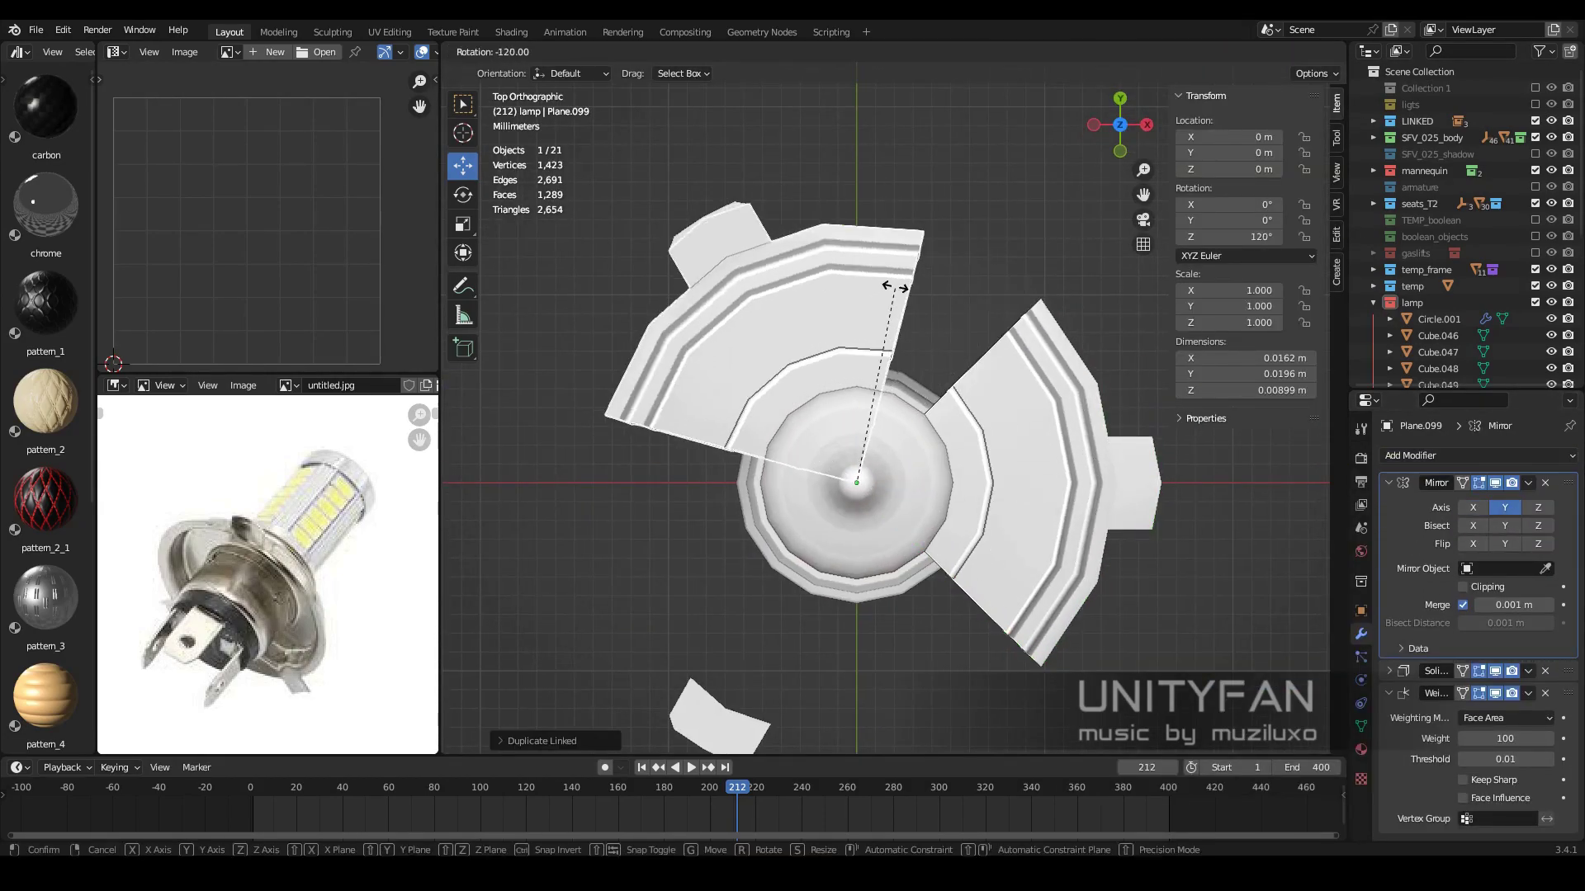
middle_click_drag(988, 438, 811, 404)
Box-select and delete the unwanted half of the base faces again
left_click(890, 428)
key("Tab")
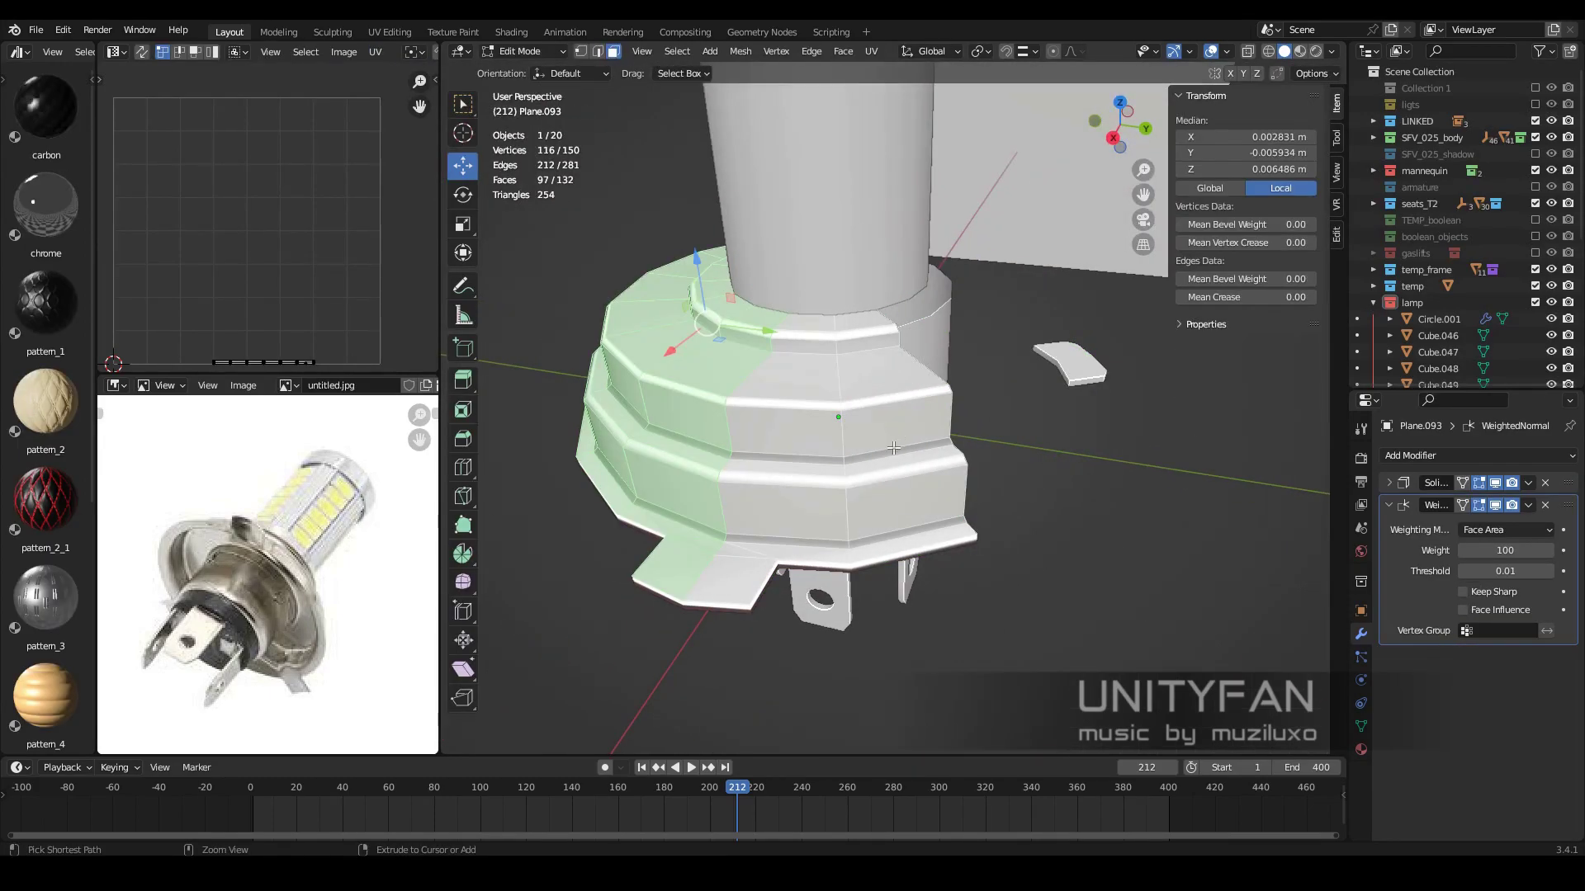
key("shift+z")
key("alt+a")
left_click_drag(807, 195, 1127, 637)
middle_click_drag(1126, 637, 949, 495)
key("shift+z")
key("x")
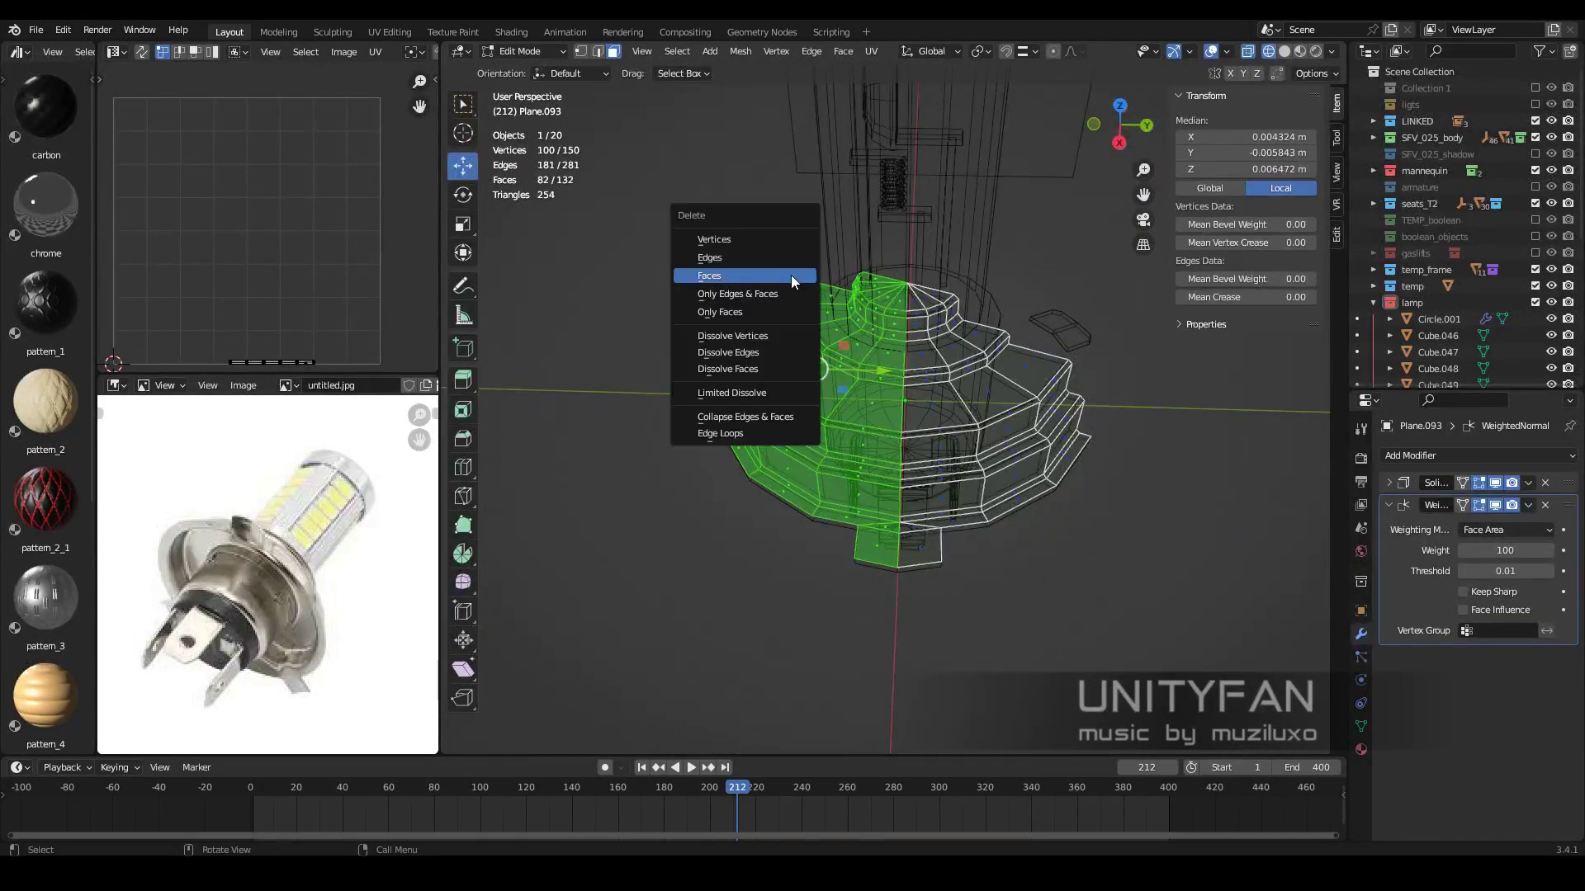
left_click(791, 275)
key("Tab")
left_click(1450, 457)
Try a Mirror modifier and rotated copy, then undo back to the full Screw-revolved ring
left_click(1256, 647)
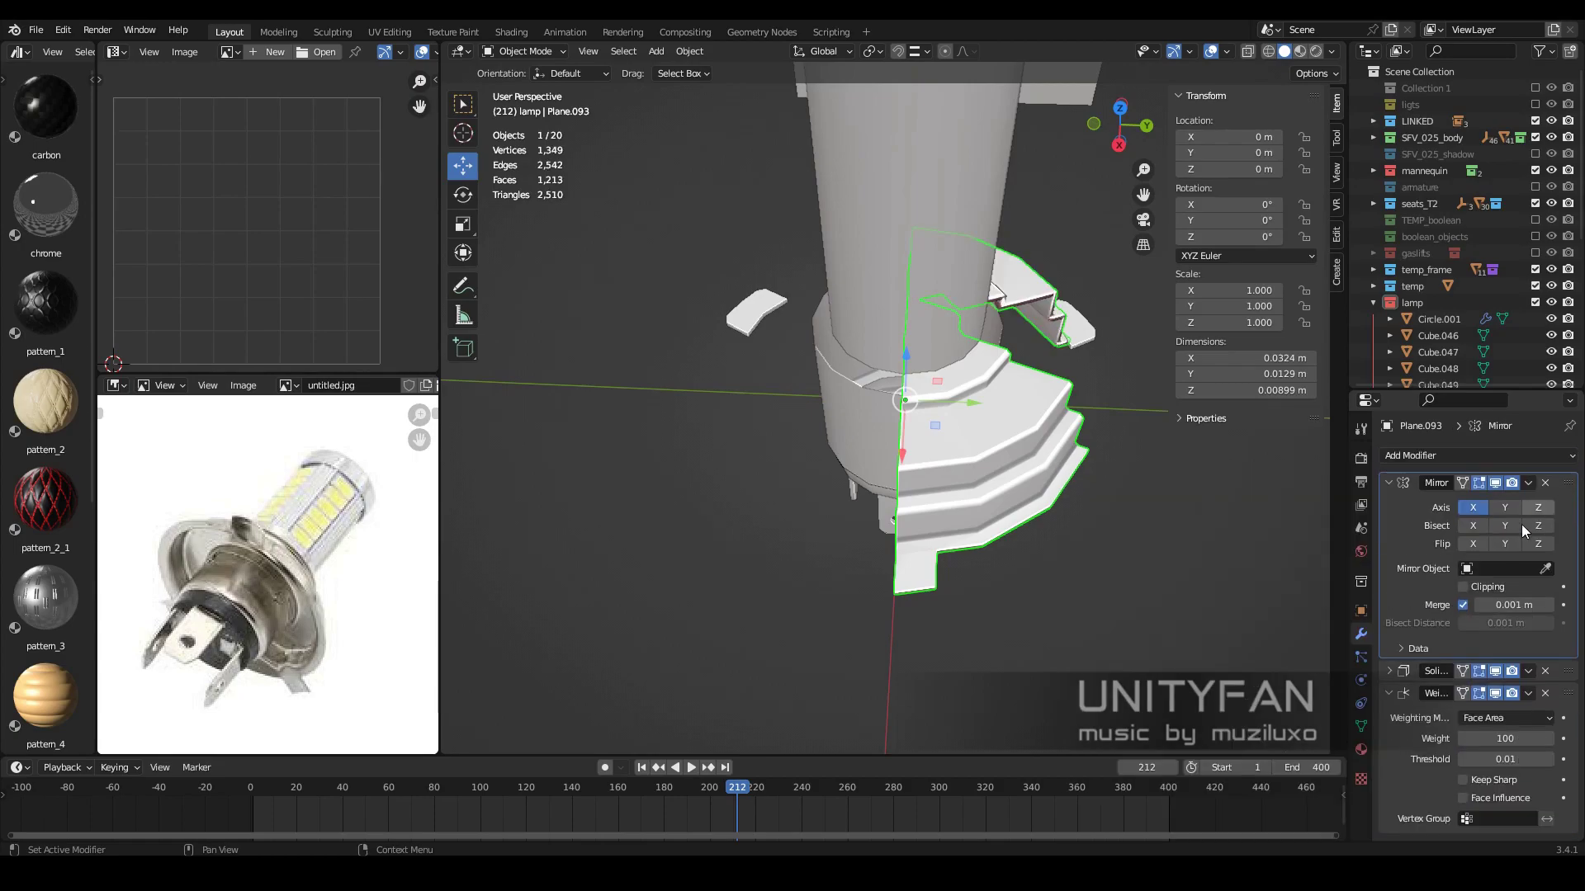
key("KP_7")
key("shift+d")
key("r")
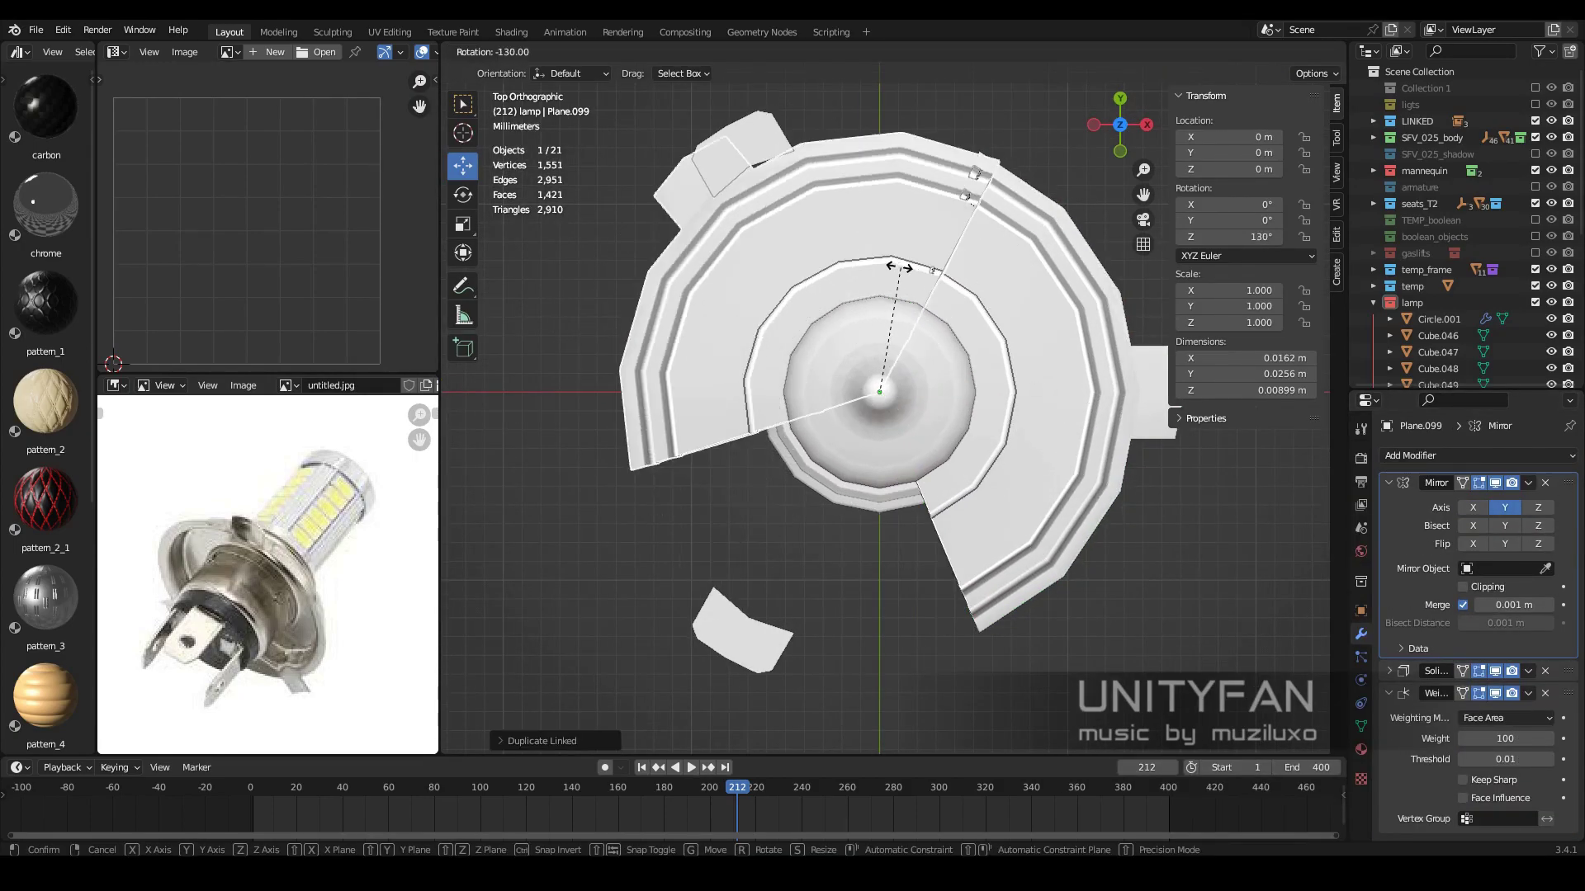
left_click(873, 393)
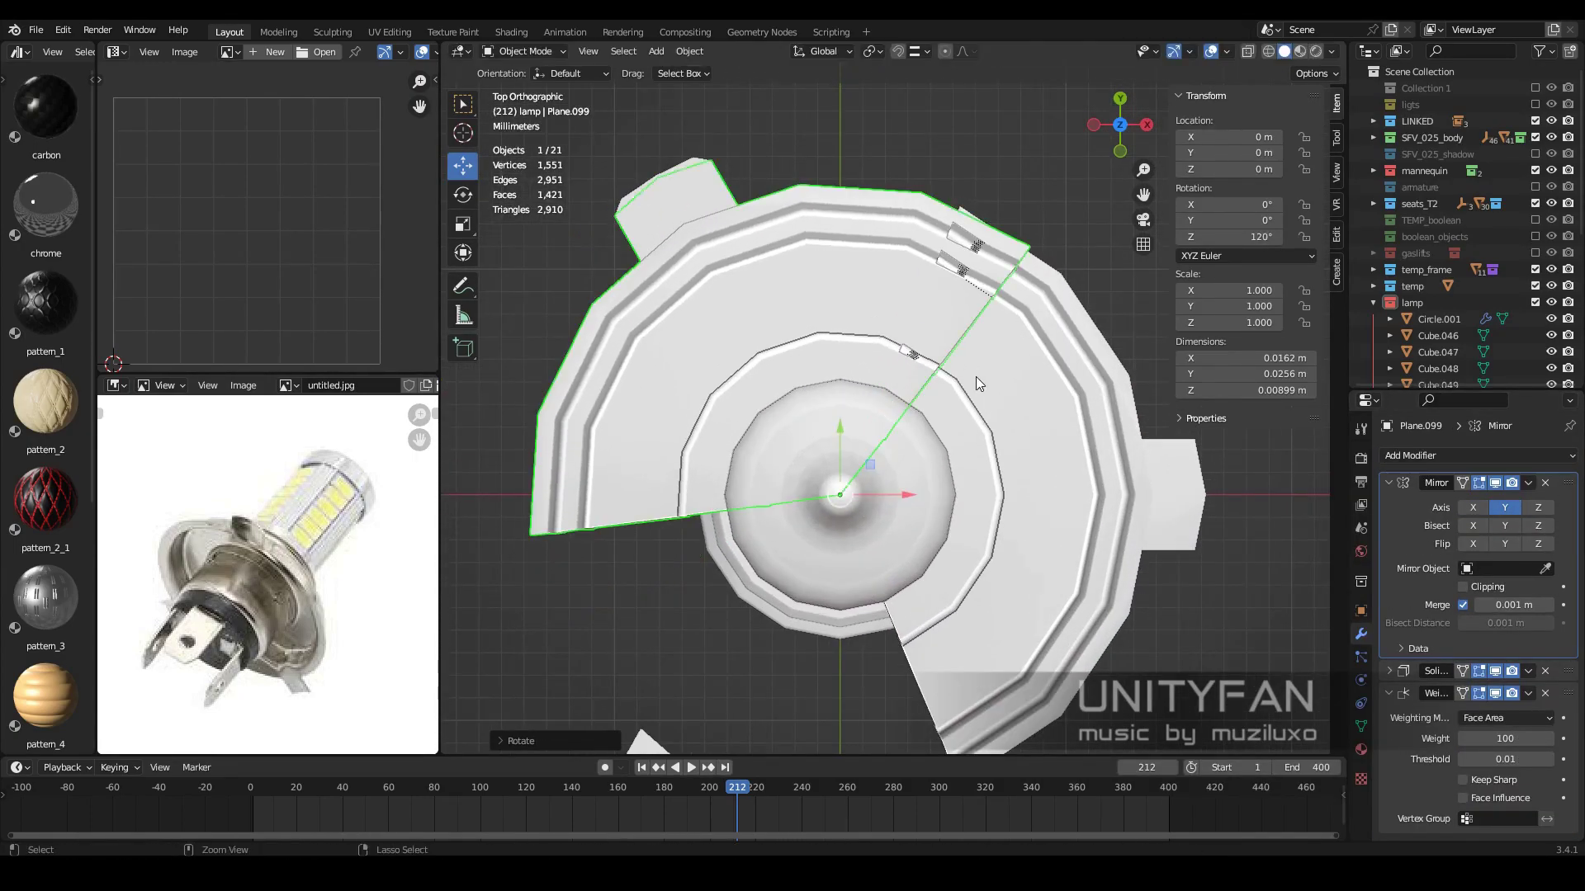
mouse_move(976, 377)
middle_mouse_down()
mouse_move(923, 418)
mouse_move(989, 443)
mouse_move(953, 452)
mouse_move(1028, 459)
mouse_move(943, 508)
mouse_move(953, 381)
mouse_move(1058, 334)
mouse_move(1063, 514)
mouse_move(1072, 410)
mouse_move(969, 532)
mouse_move(1134, 573)
mouse_move(1143, 561)
middle_mouse_up()
key("ctrl+z")
key("ctrl+z")
key("ctrl+z")
key("ctrl+z")
key("ctrl+z")
key("ctrl+z")
Raise the base's Screw modifier to 18 viewport steps and enter Edit Mode
left_click(1389, 485)
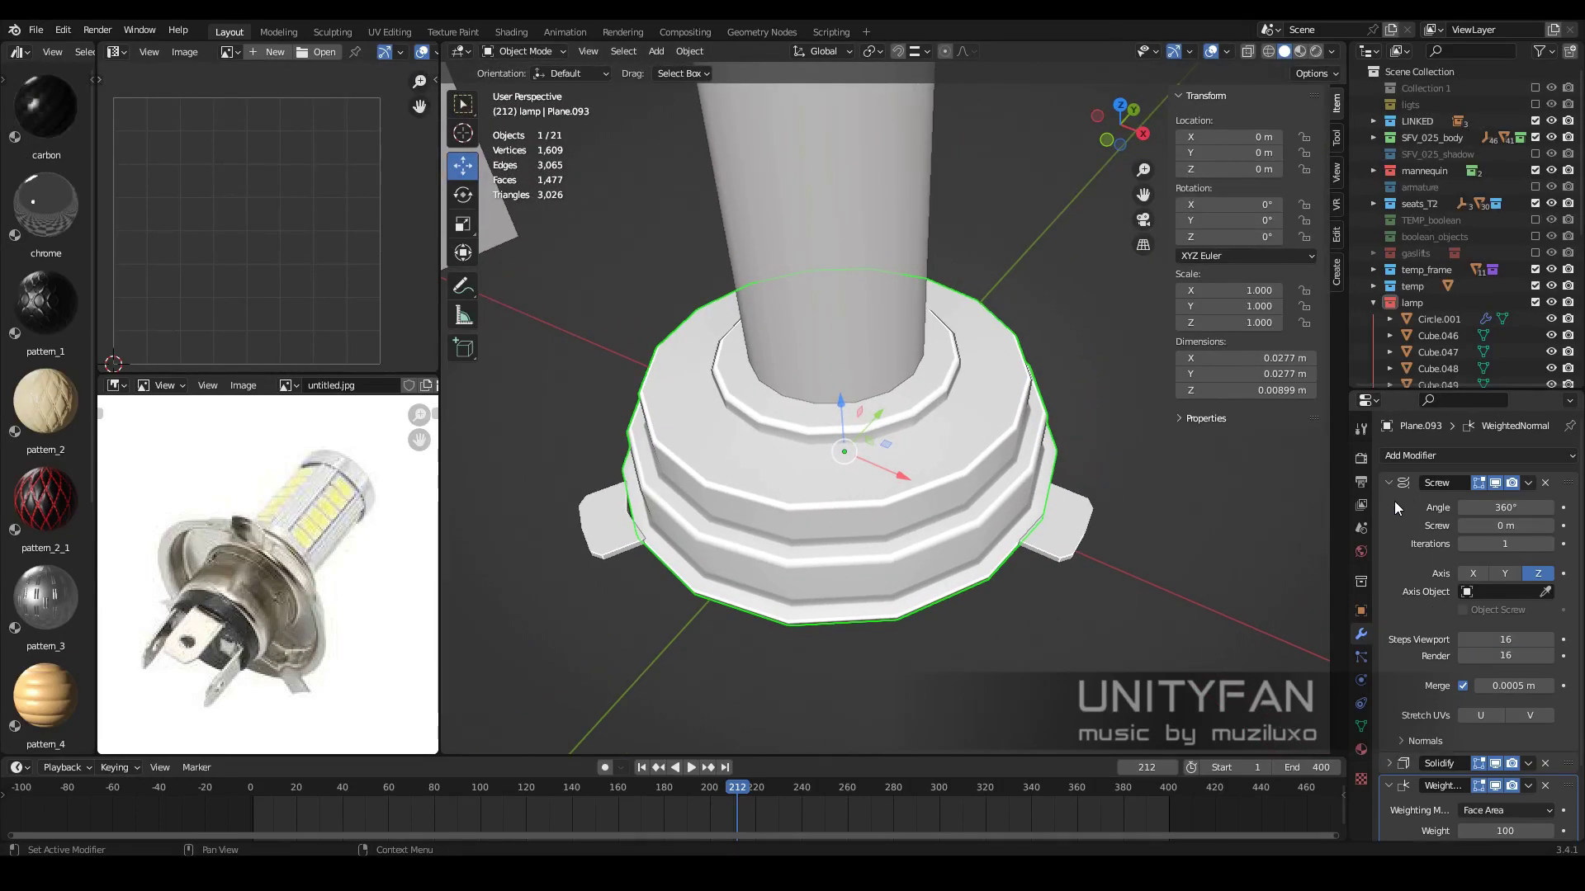
middle_click_drag(1180, 508, 1141, 535)
left_click(1509, 642)
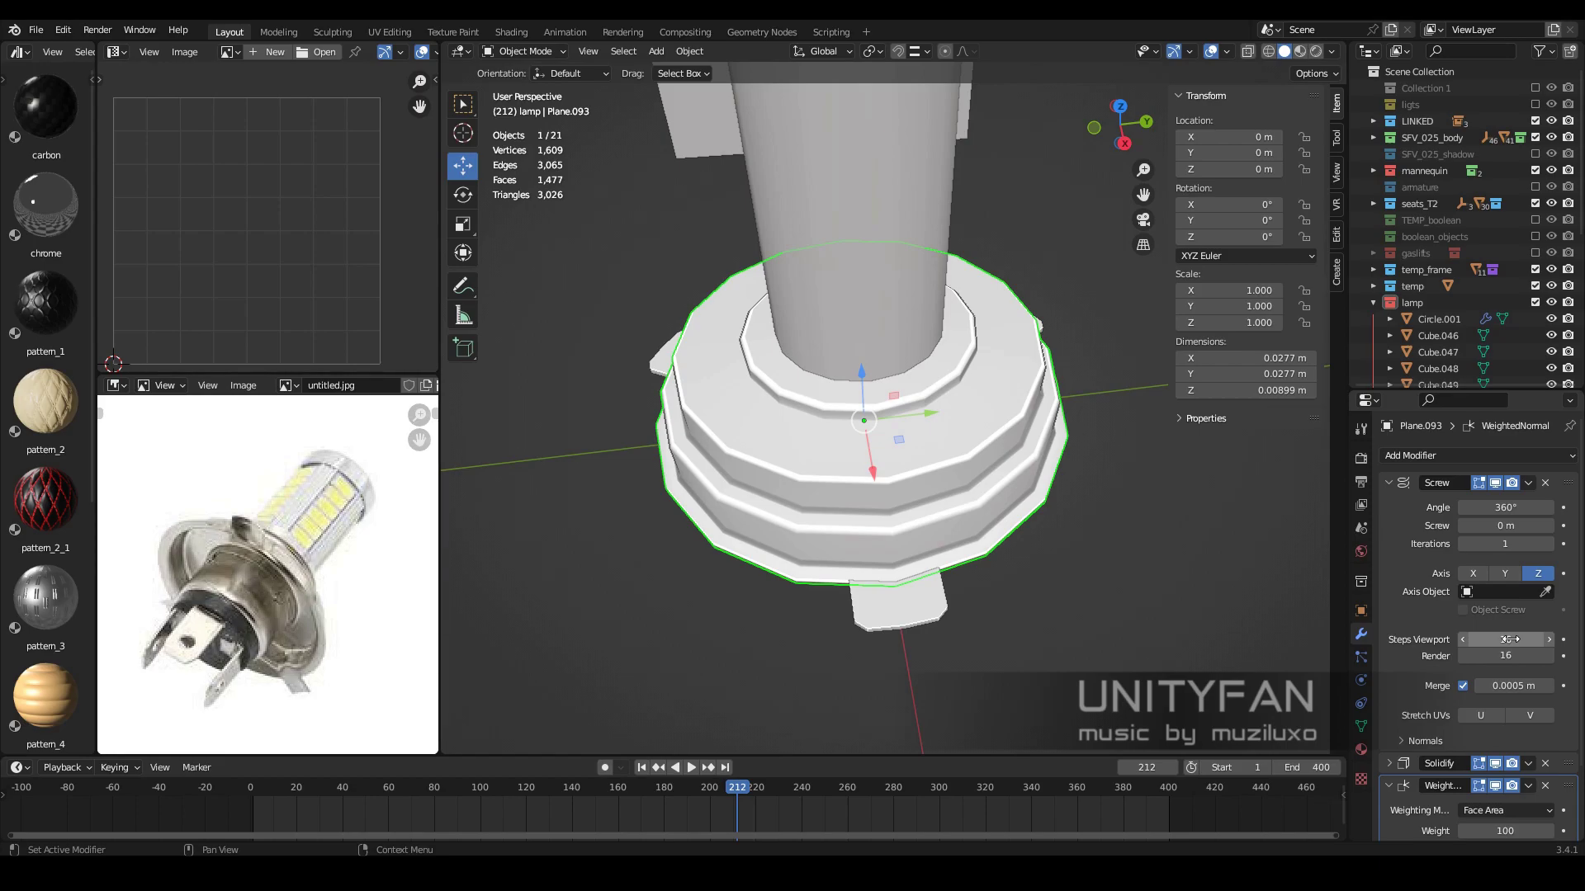
type("18")
key("Return")
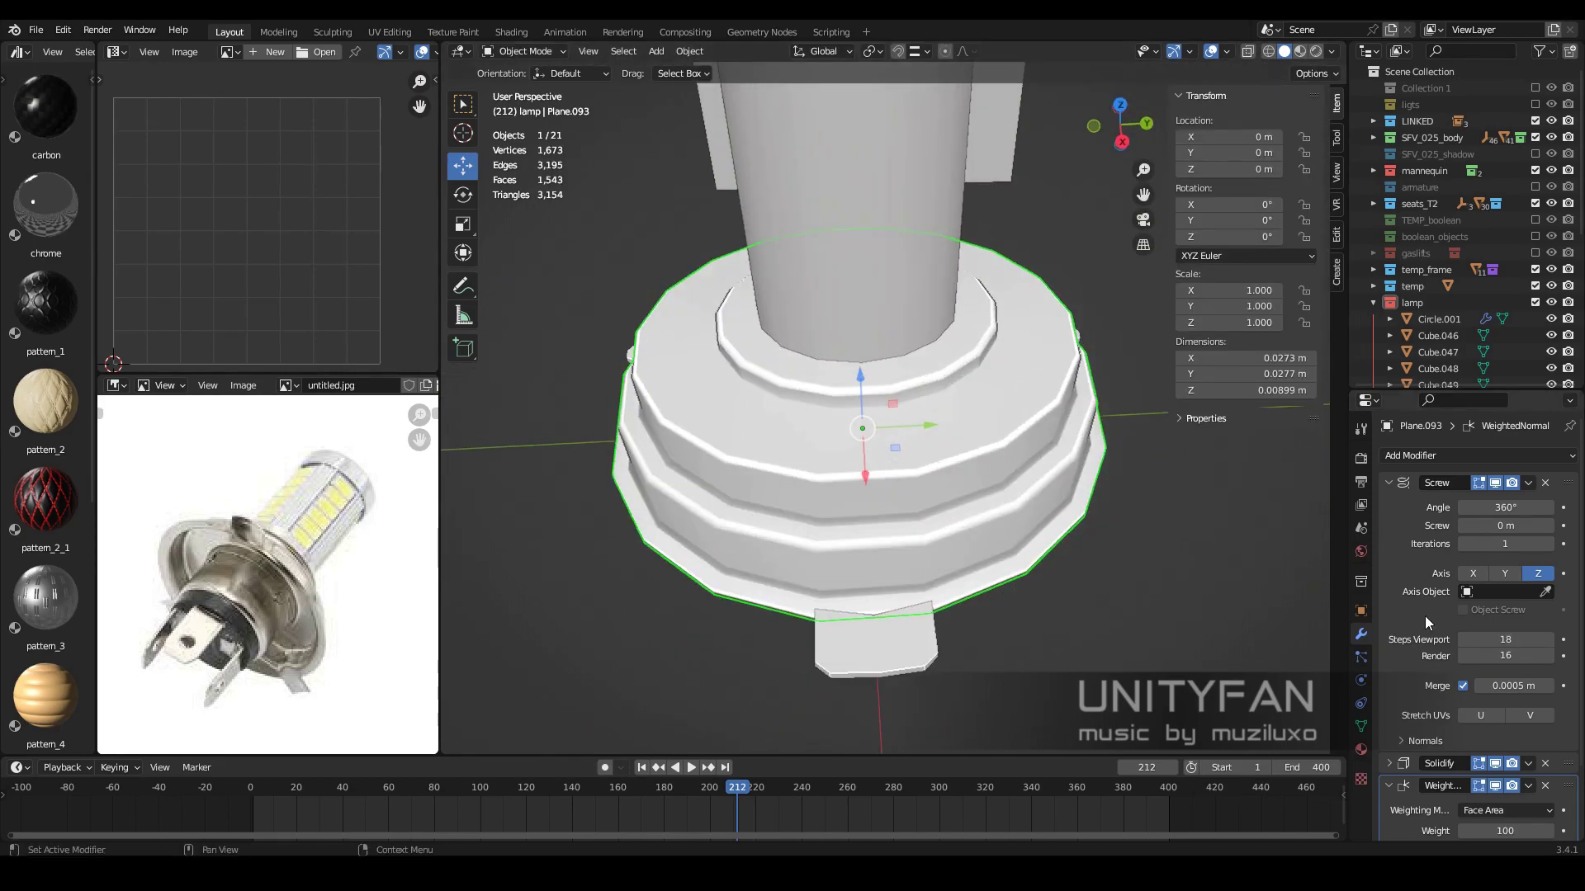
key("Tab")
Box-select and remove faces in X-ray top view, trimming the base ring to a wedge
key("KP_7")
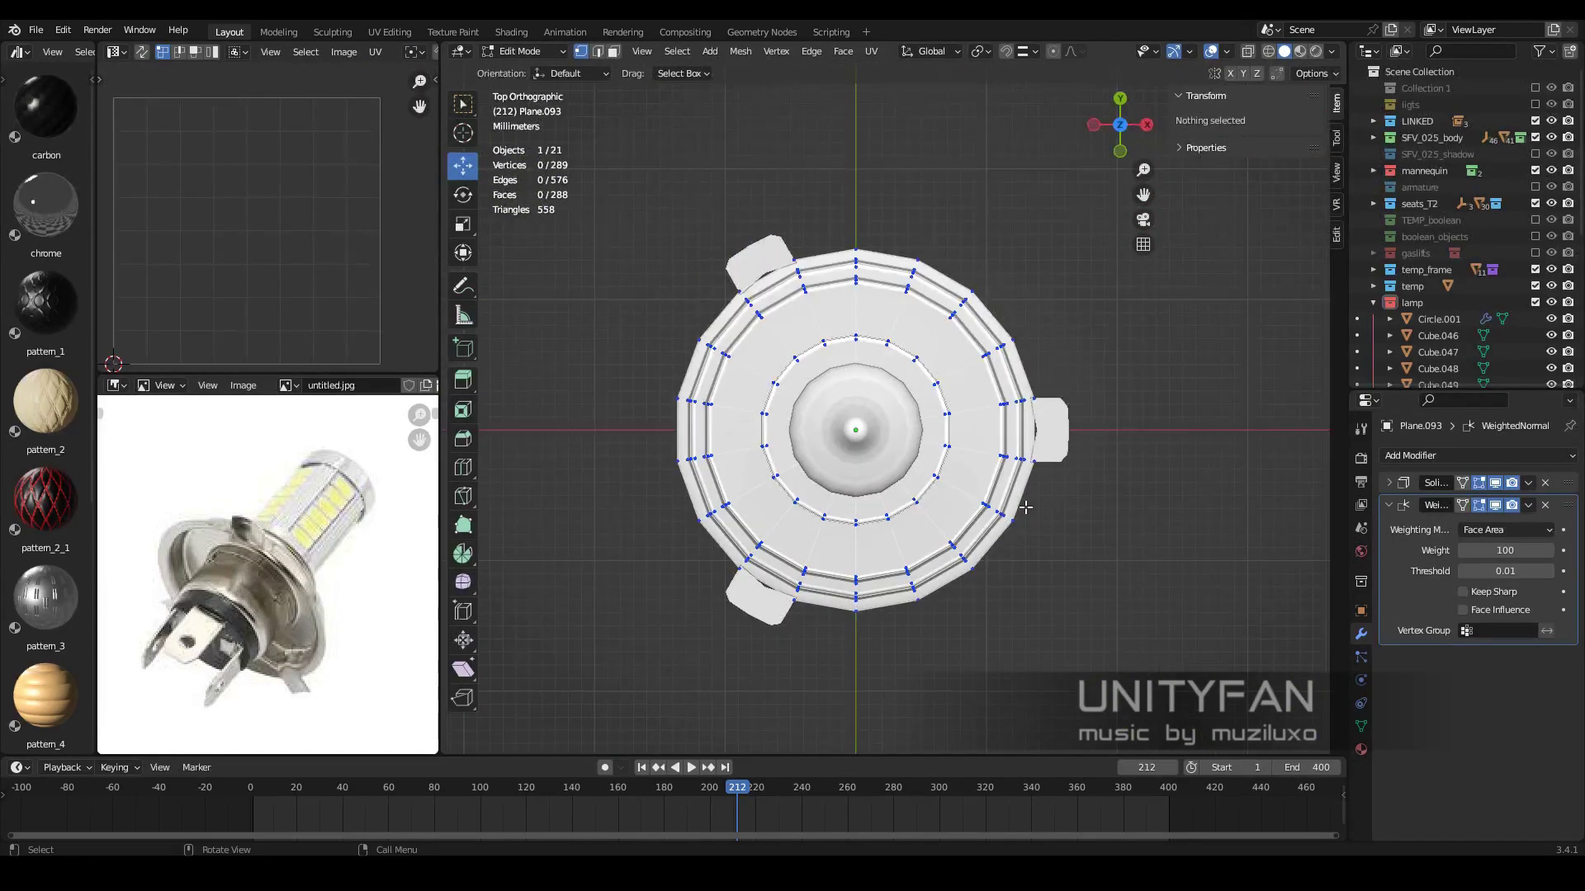
middle_click_drag(903, 424, 949, 347)
key("shift+z")
key("3")
left_click_drag(1106, 602, 897, 215)
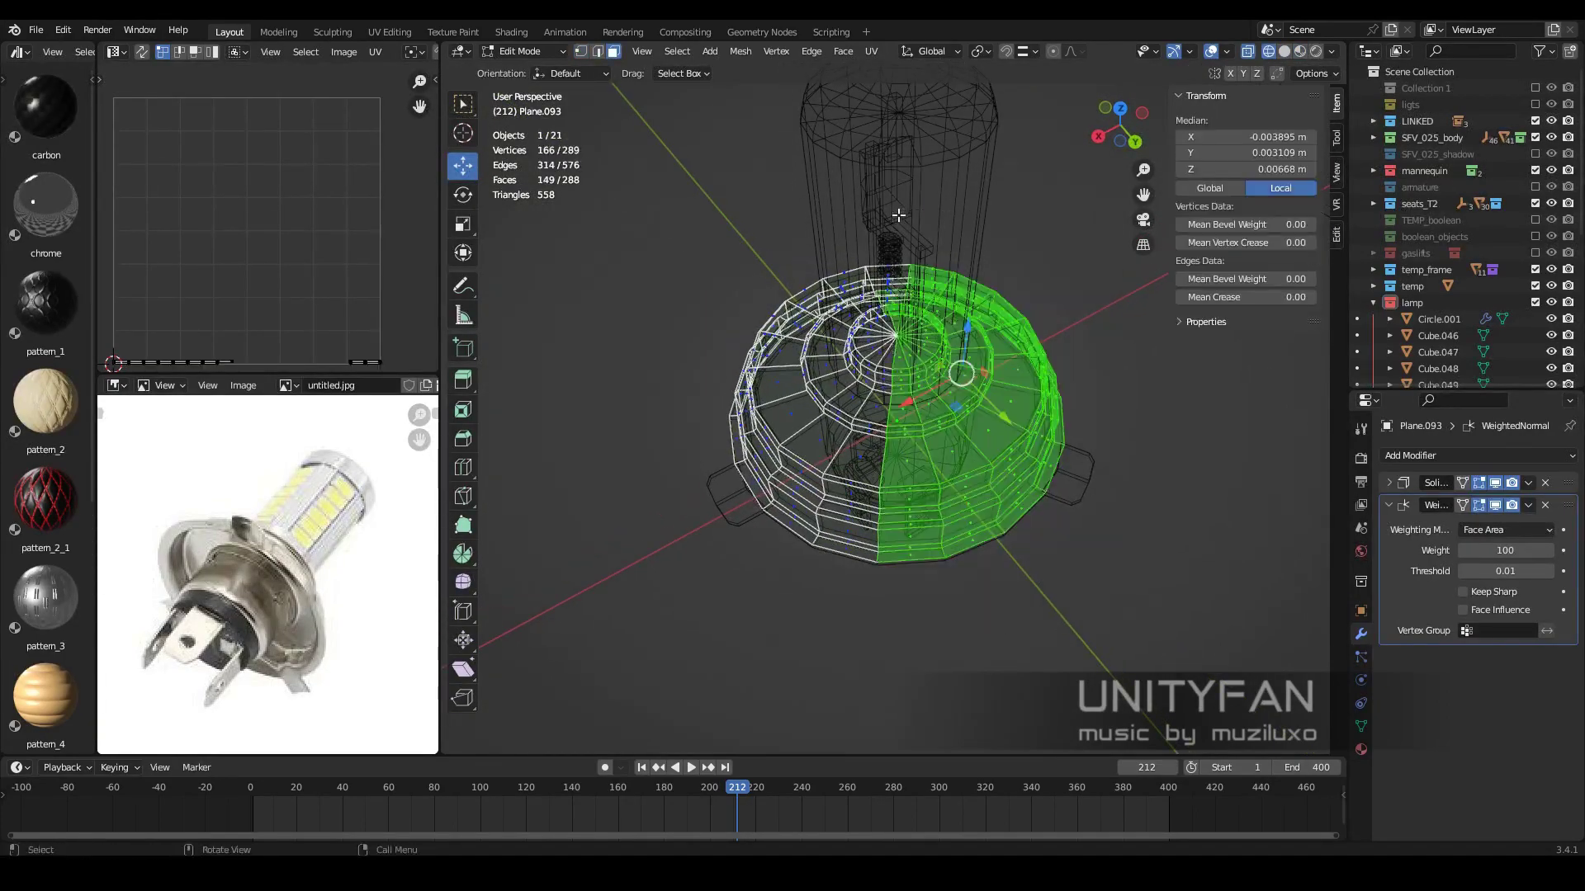
left_click_drag(912, 619, 709, 297)
mouse_move(838, 449)
middle_mouse_down()
mouse_move(850, 528)
mouse_move(908, 429)
middle_mouse_up()
key("h")
key("Tab")
Duplicate the wedge section and rotate the copy 120° around the bulb
key("shift+z")
key("KP_7")
key("shift+d")
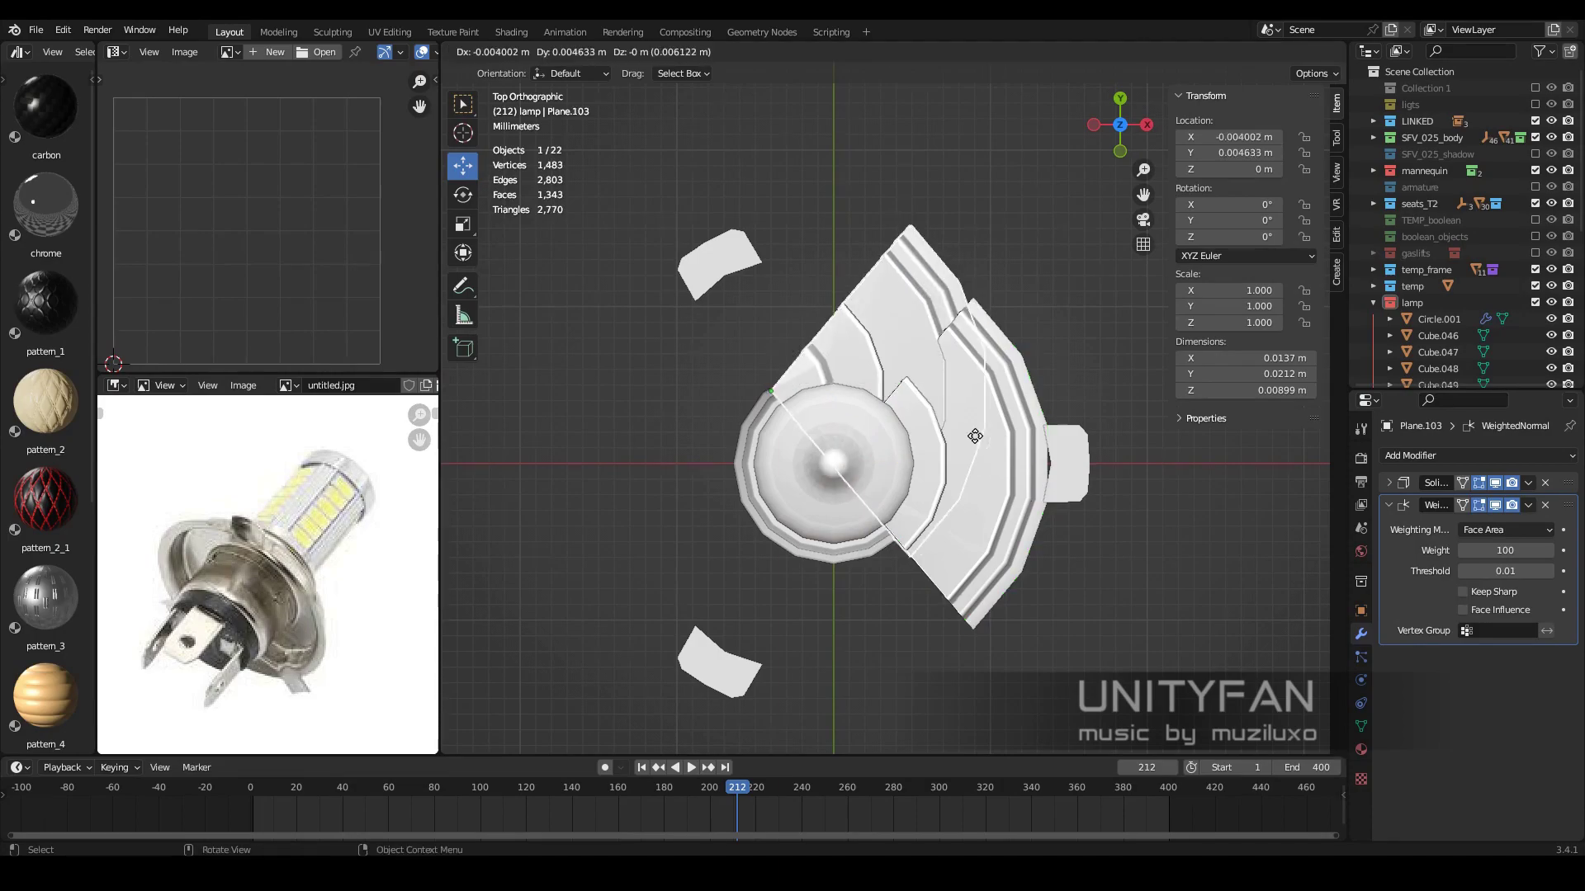
mouse_move(1007, 422)
middle_mouse_down()
mouse_move(867, 413)
mouse_move(912, 549)
mouse_move(825, 548)
middle_mouse_up()
left_click(841, 419)
key("Tab")
Select a flange seam edge and adjust the viewport overlay and shading options
key("2")
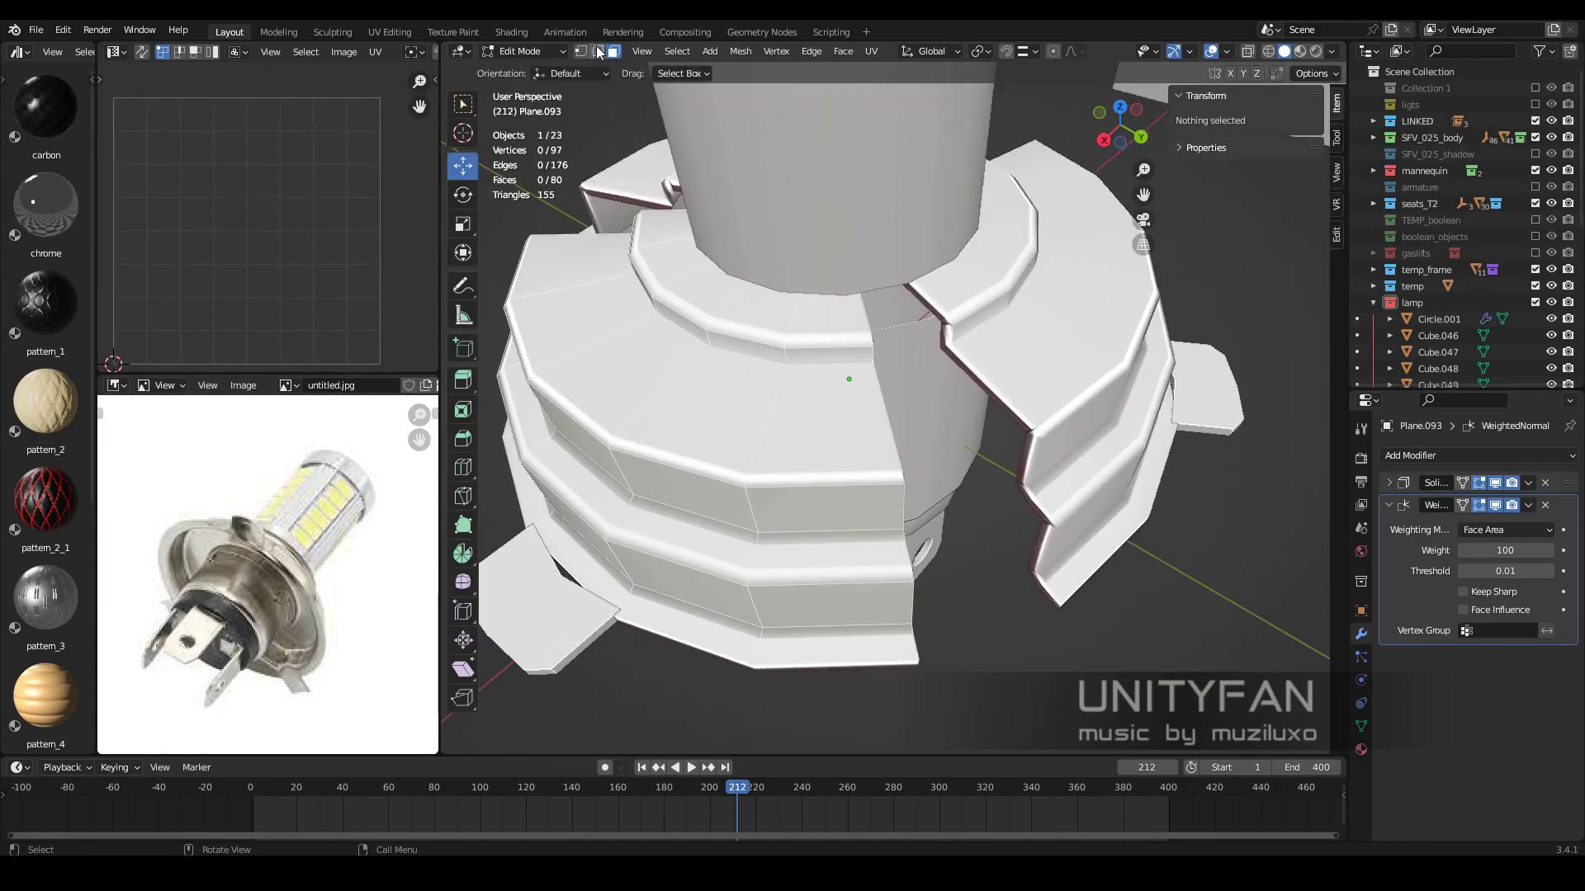
left_click(825, 551)
scroll(825, 551, "up", 3)
left_click(1225, 52)
key("Tab")
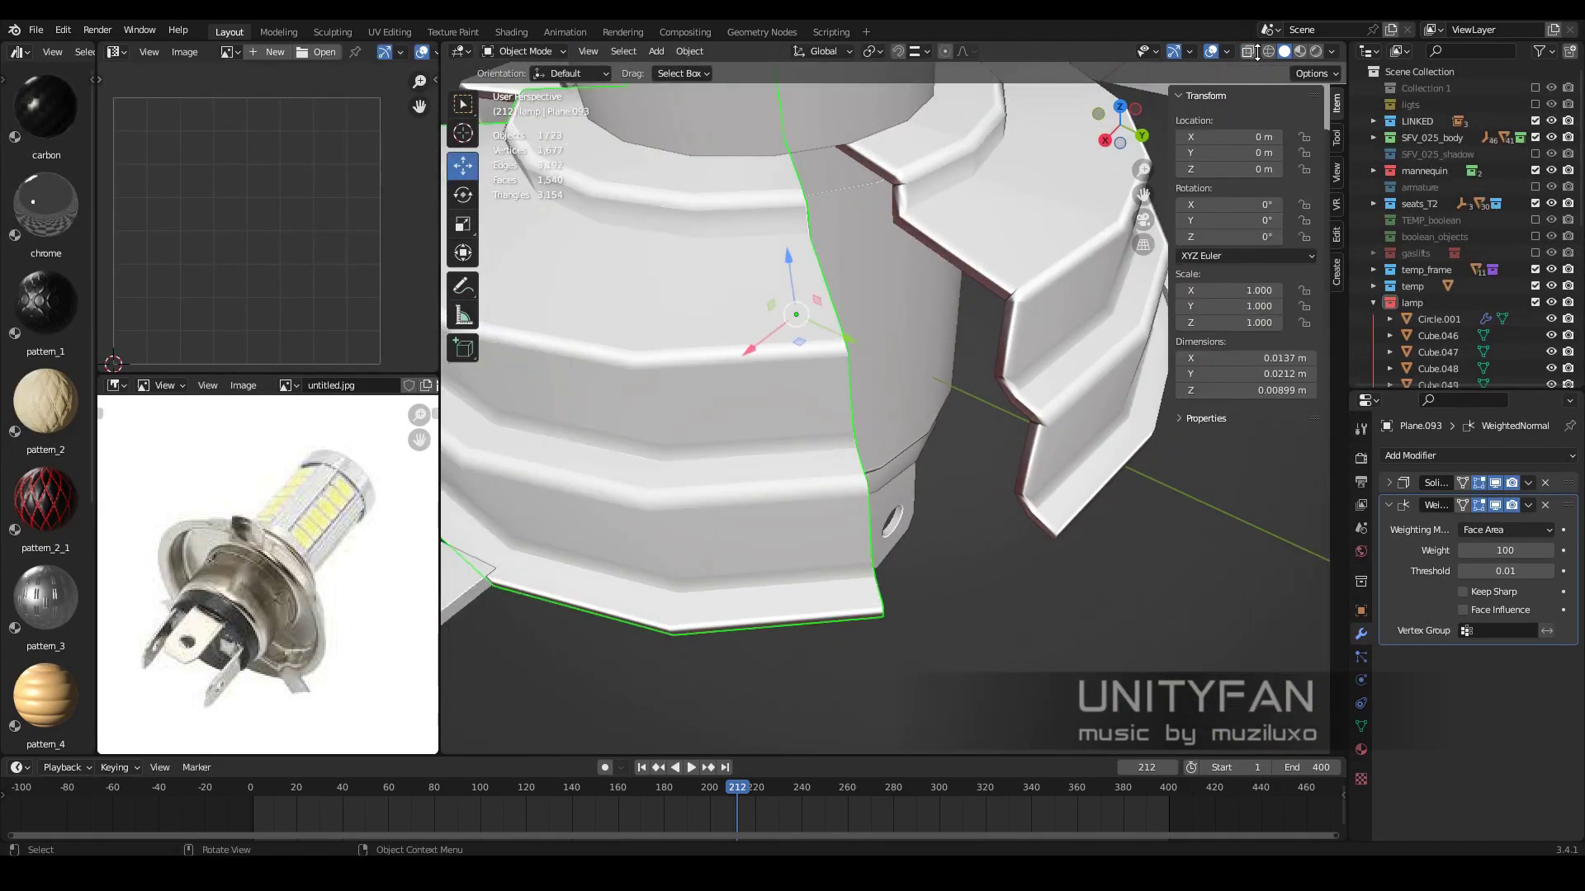
left_click(1338, 52)
key("Tab")
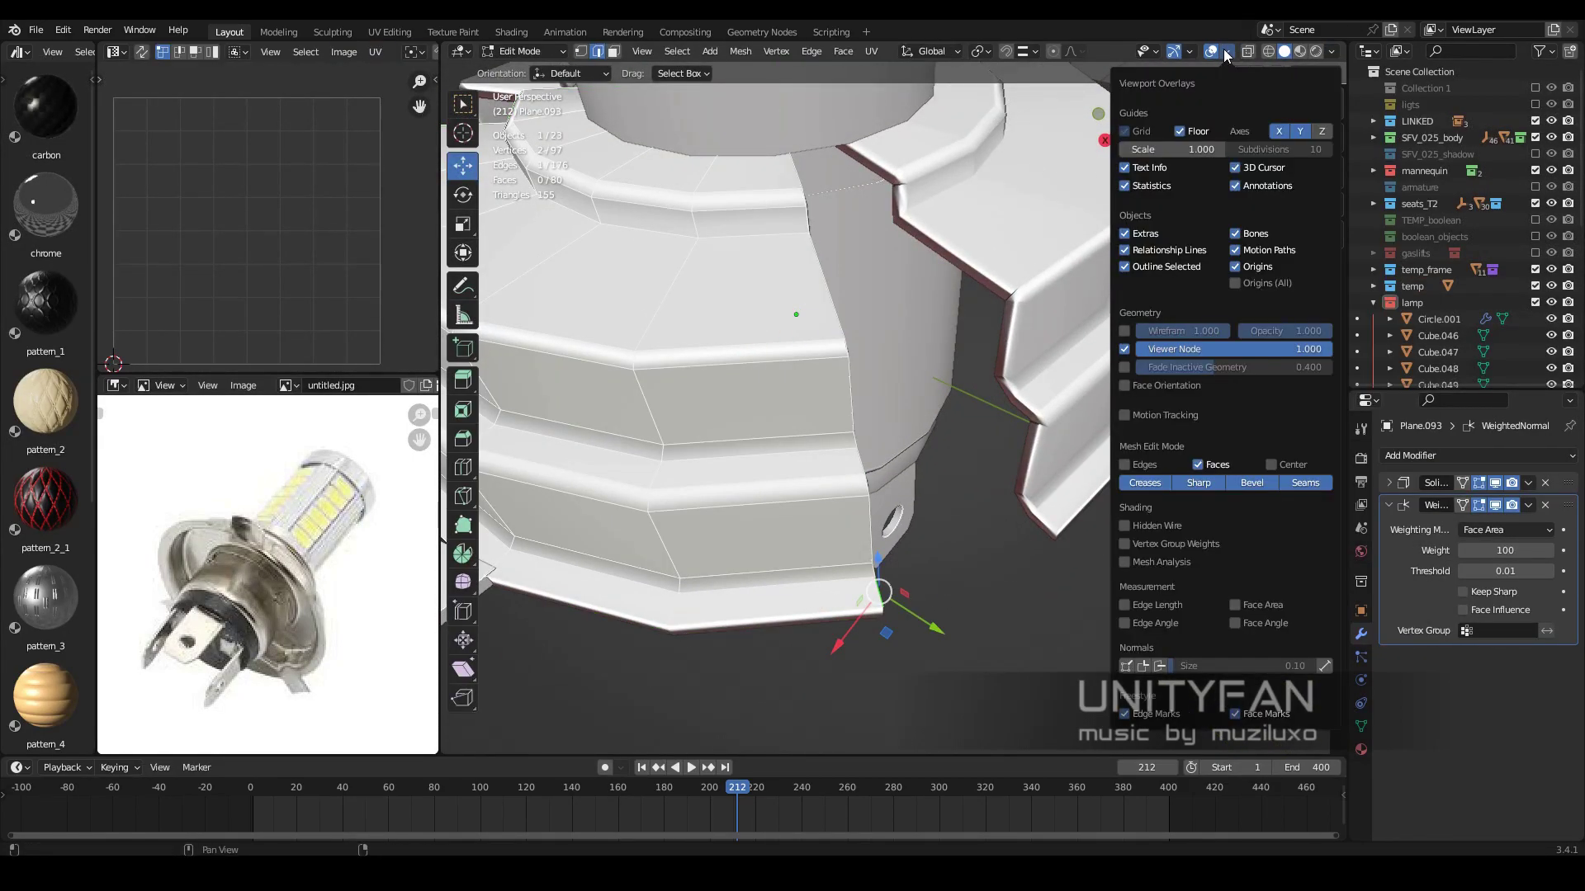
Extrude the seam's vertical edge path and dissolve the extra vertex
mouse_move(826, 412)
middle_mouse_down()
mouse_move(859, 443)
mouse_move(823, 379)
mouse_move(972, 583)
mouse_move(938, 555)
middle_mouse_up()
key("shift+z")
left_click(972, 583, "ctrl")
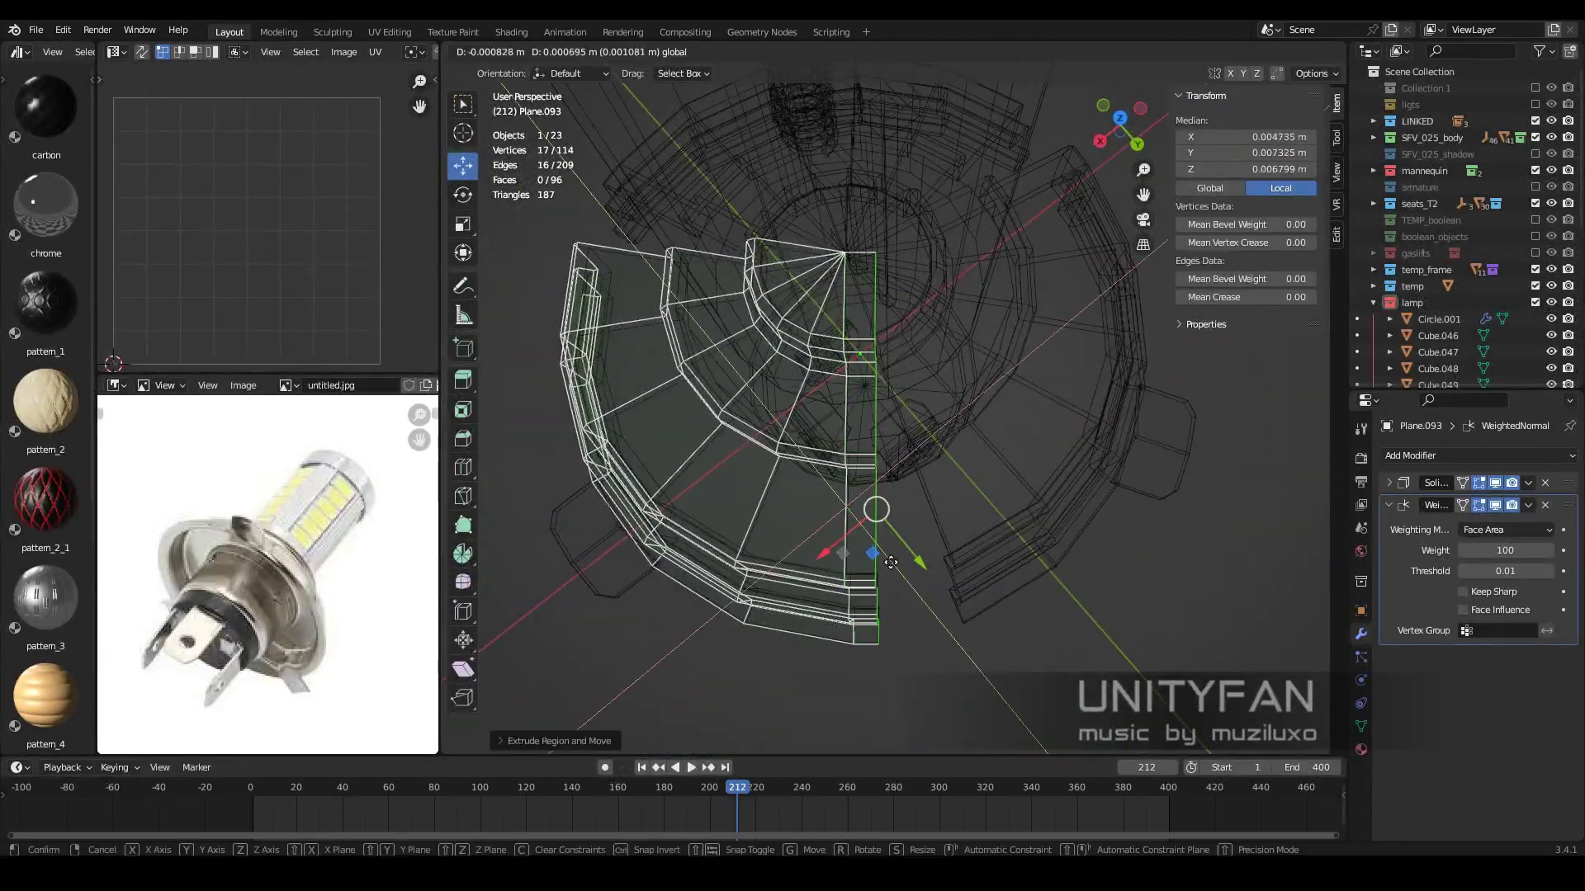
left_click(891, 562)
scroll(897, 213, "up", 2)
left_click(906, 356)
scroll(949, 372, "up", 3)
key("shift+z")
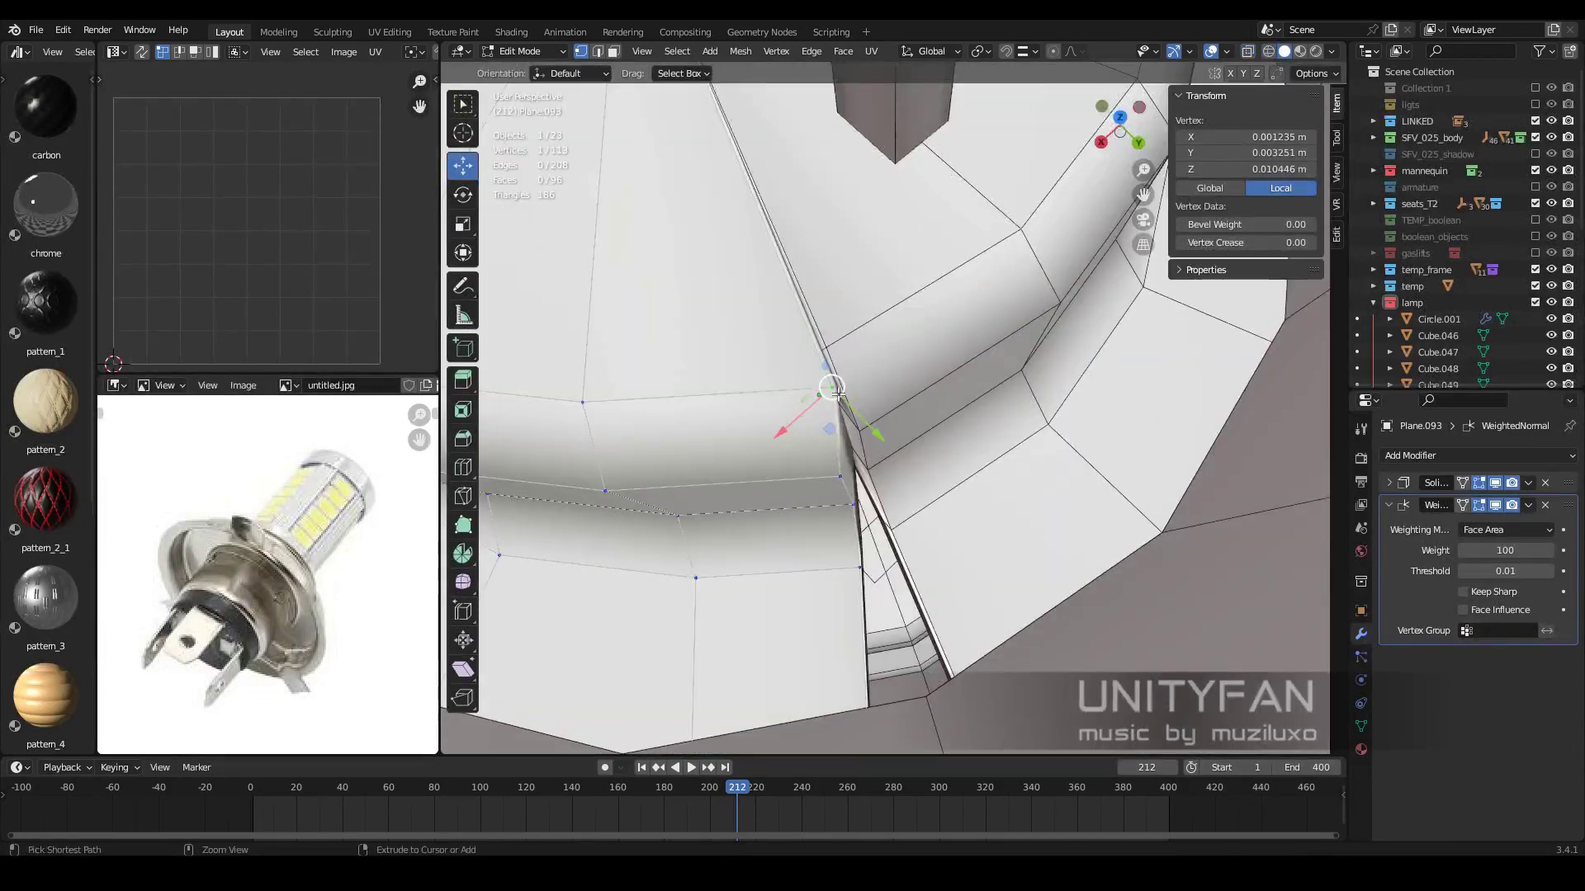
With vertex snapping, move the stray vertex onto the step's corner
left_click(1024, 51)
middle_click_drag(908, 413, 866, 429)
key("shift+z")
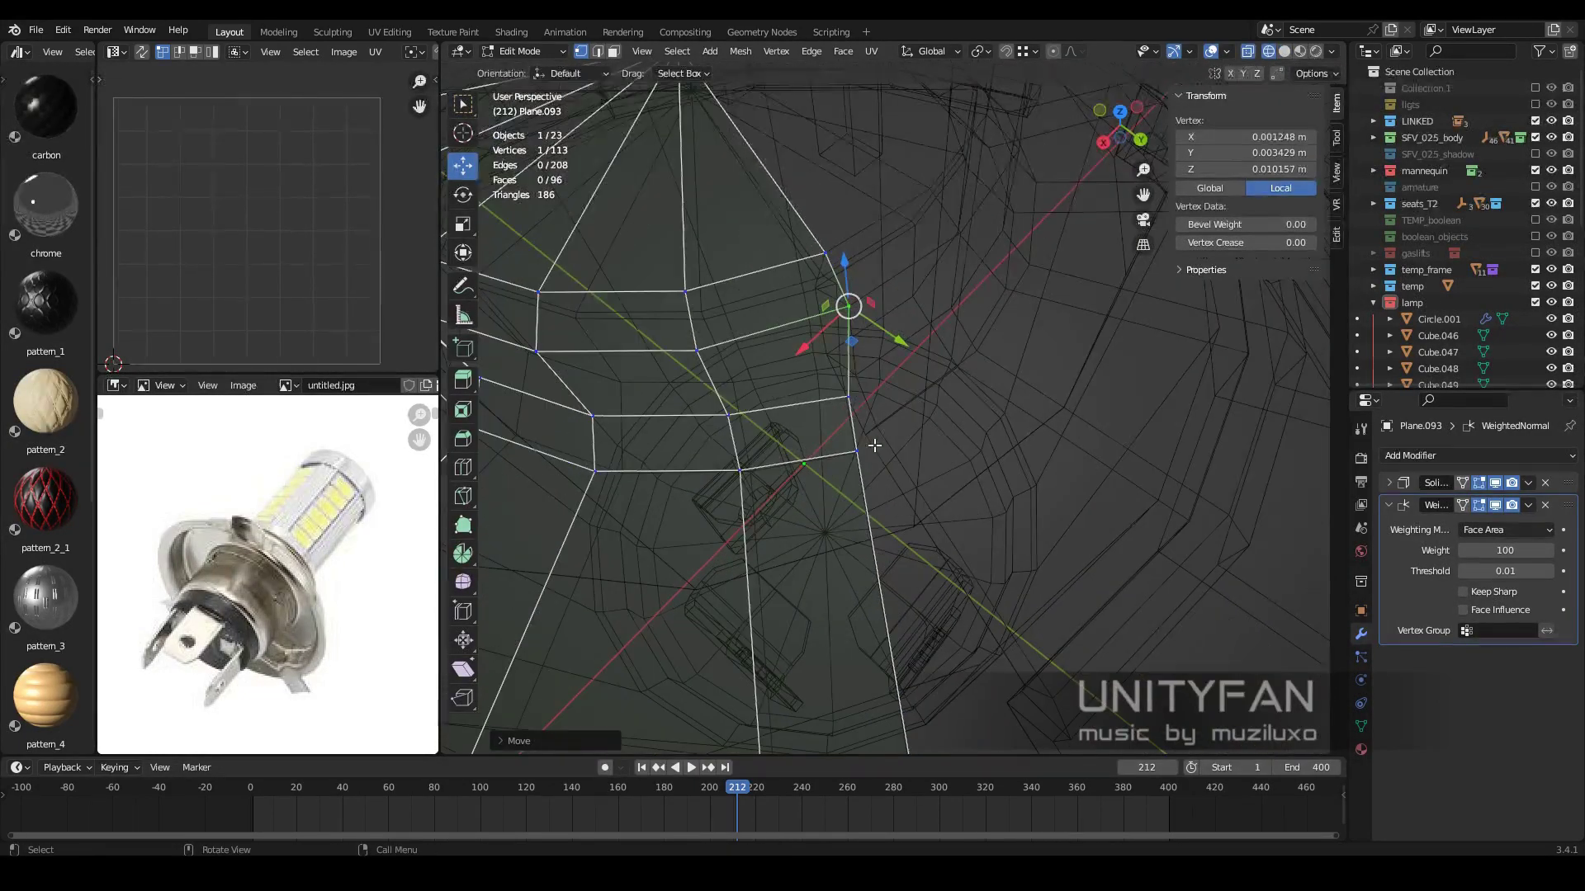
key("g")
left_click(849, 453)
key("shift+z")
scroll(866, 473, "up", 3)
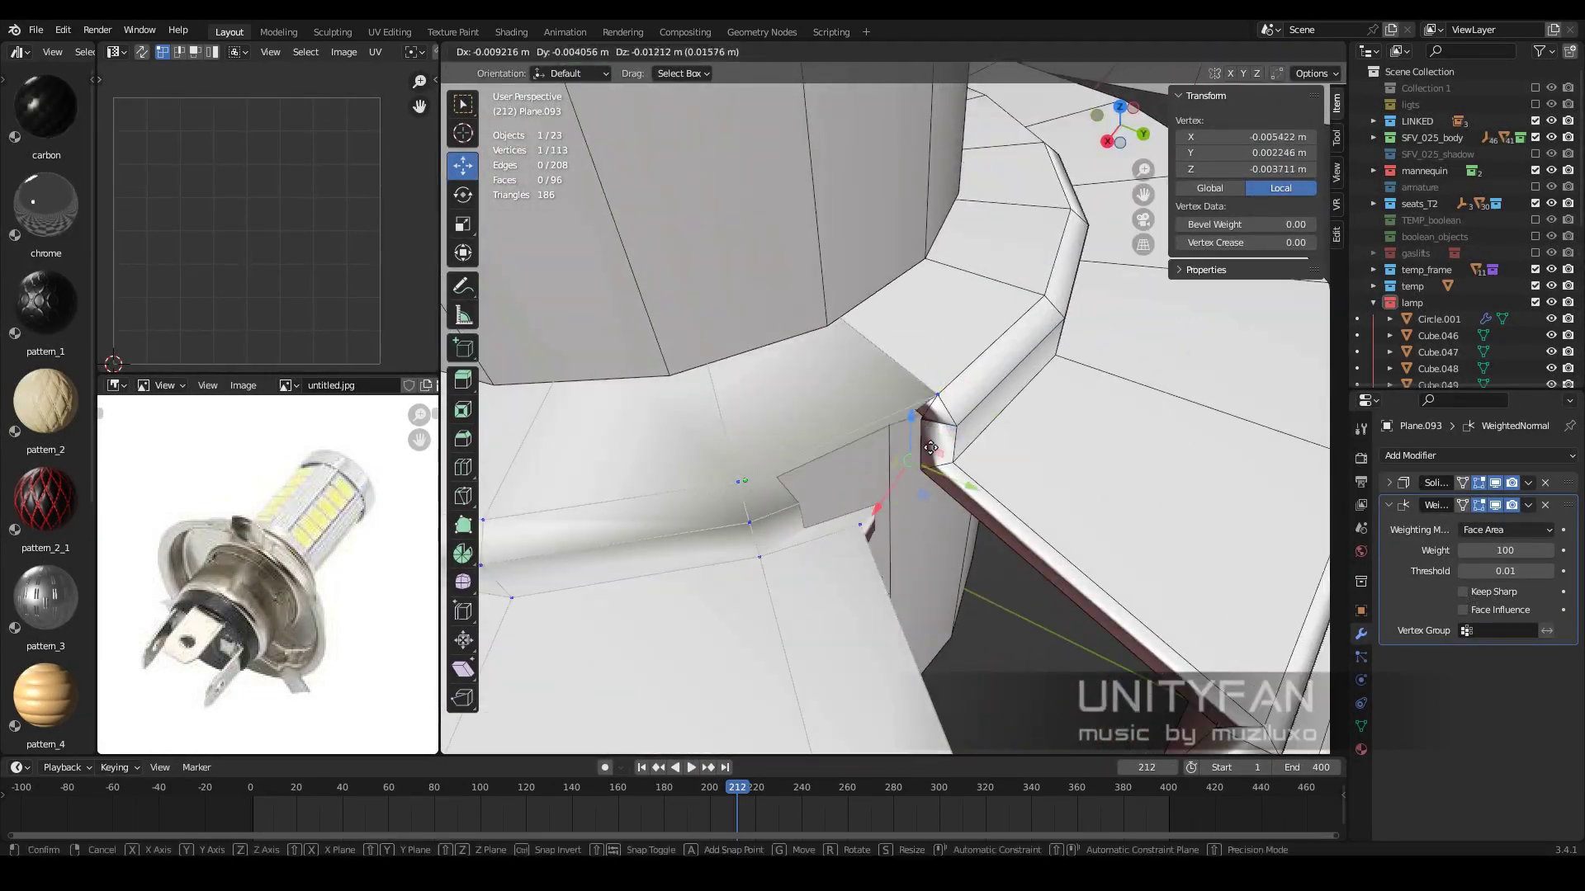
left_click(930, 449)
scroll(930, 448, "down", 3)
mouse_move(930, 448)
middle_mouse_down()
mouse_move(877, 465)
mouse_move(798, 444)
middle_mouse_up()
left_click(817, 518)
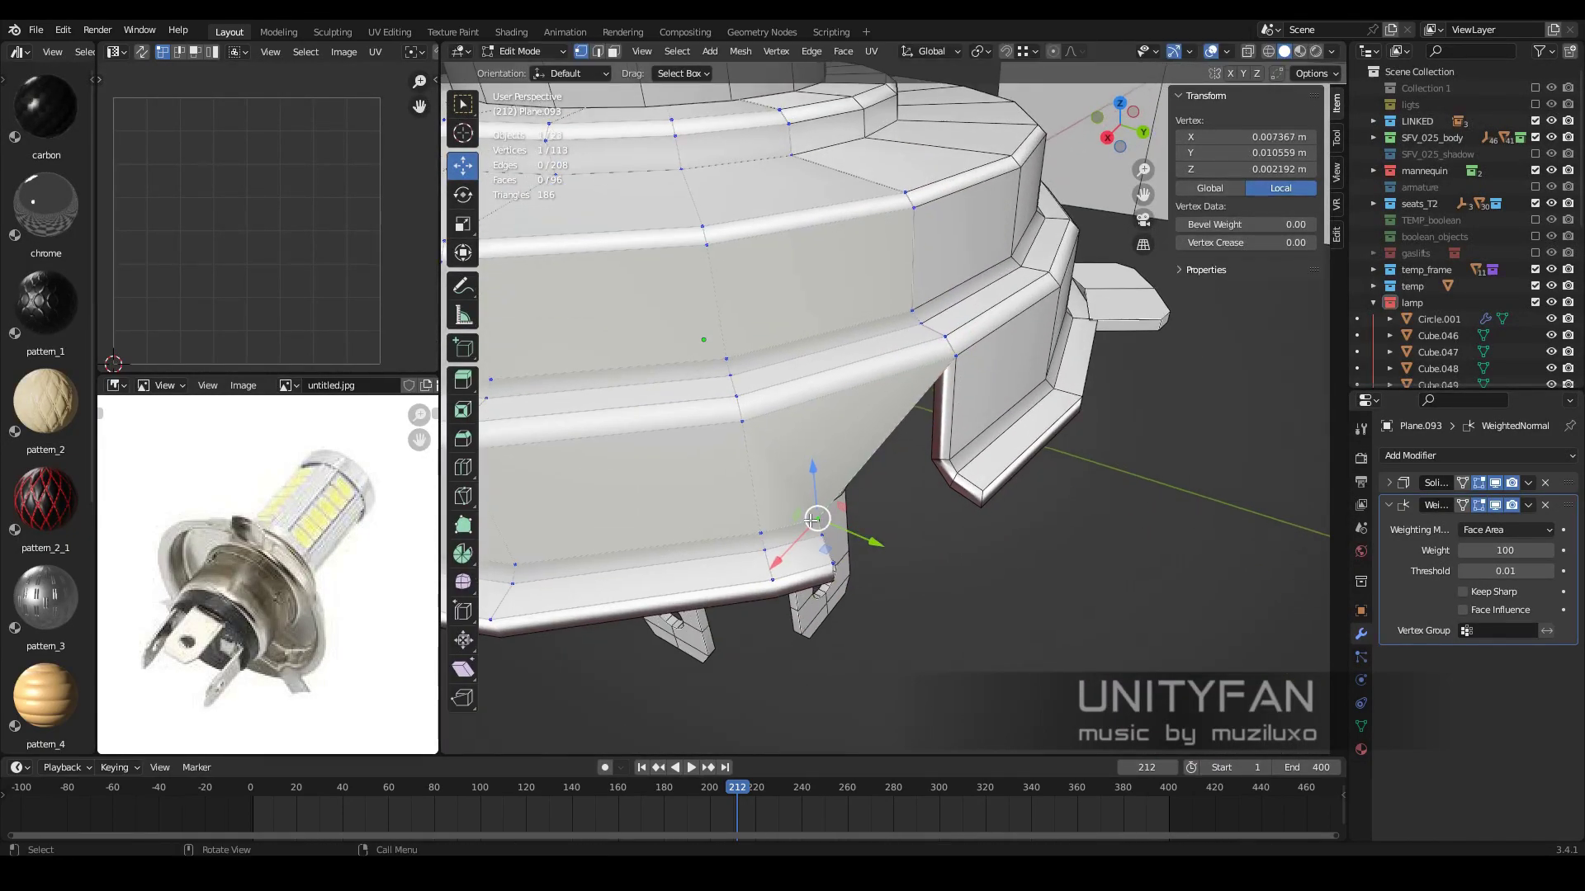
Extrude the tab's outer edge along X to lengthen the tab
middle_click_drag(983, 493, 826, 372)
scroll(741, 317, "up", 3)
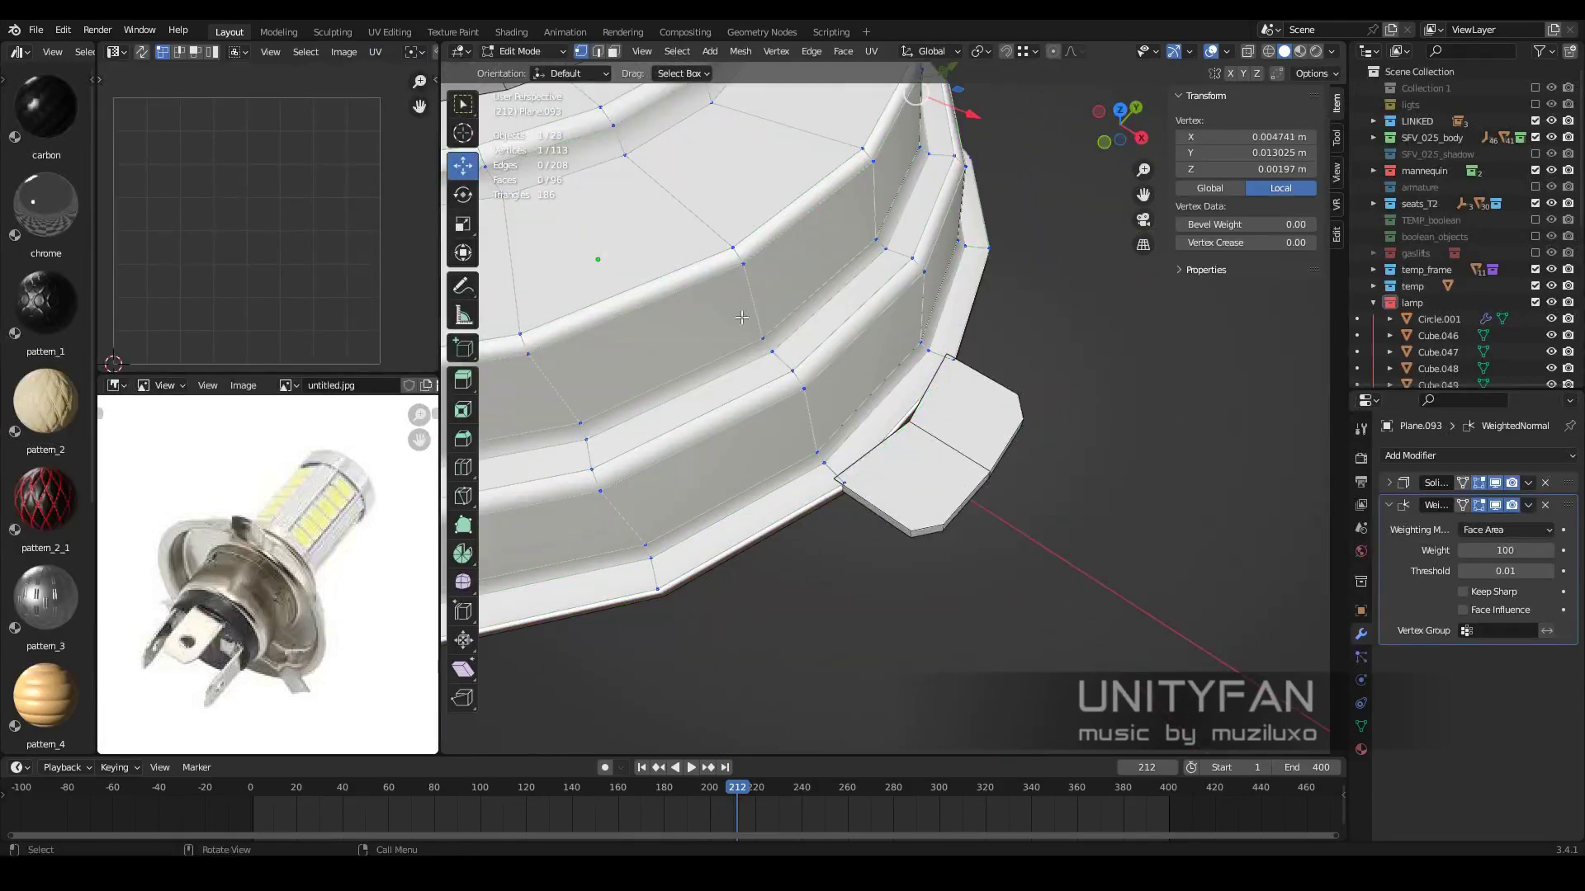
scroll(888, 429, "up", 2)
key("e")
key("x")
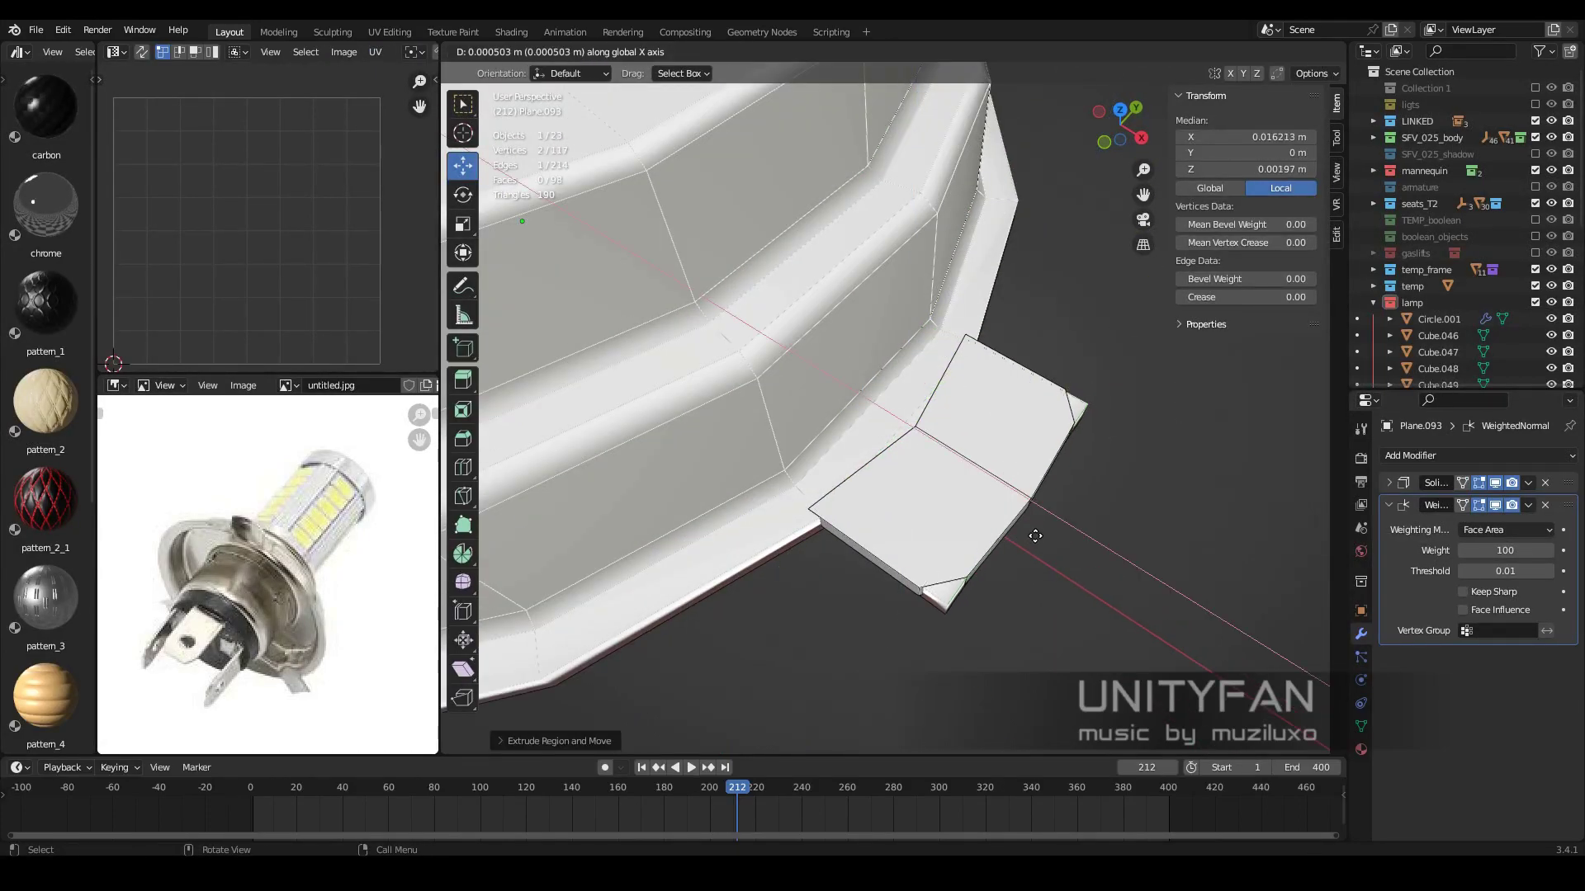
left_click(1151, 619)
scroll(944, 478, "down", 3)
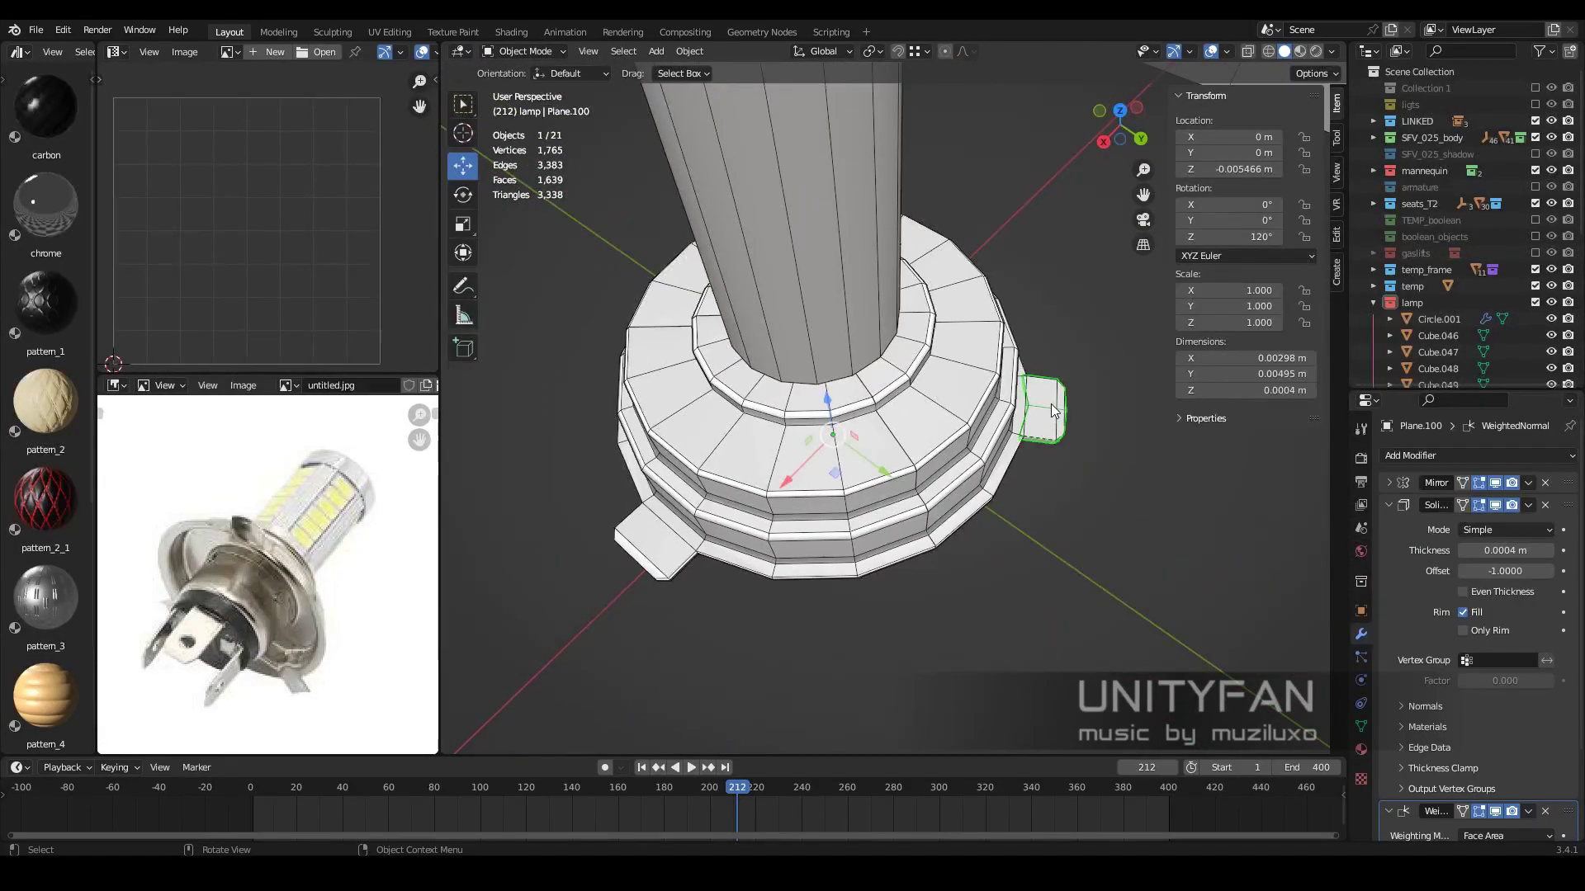
Turn off the wireframe overlay, select the flange half and apply its Solidify modifier
key("Tab")
left_click(1227, 51)
left_click(1207, 155)
left_click(982, 482)
mouse_move(1061, 504)
middle_mouse_down()
mouse_move(901, 466)
mouse_move(1079, 339)
mouse_move(1023, 533)
mouse_move(1073, 512)
middle_mouse_up()
left_click(1528, 482)
key("Tab")
Delete the surplus faces from the solidified flange piece in wireframe Edit Mode
key("shift+z")
scroll(892, 458, "up", 3)
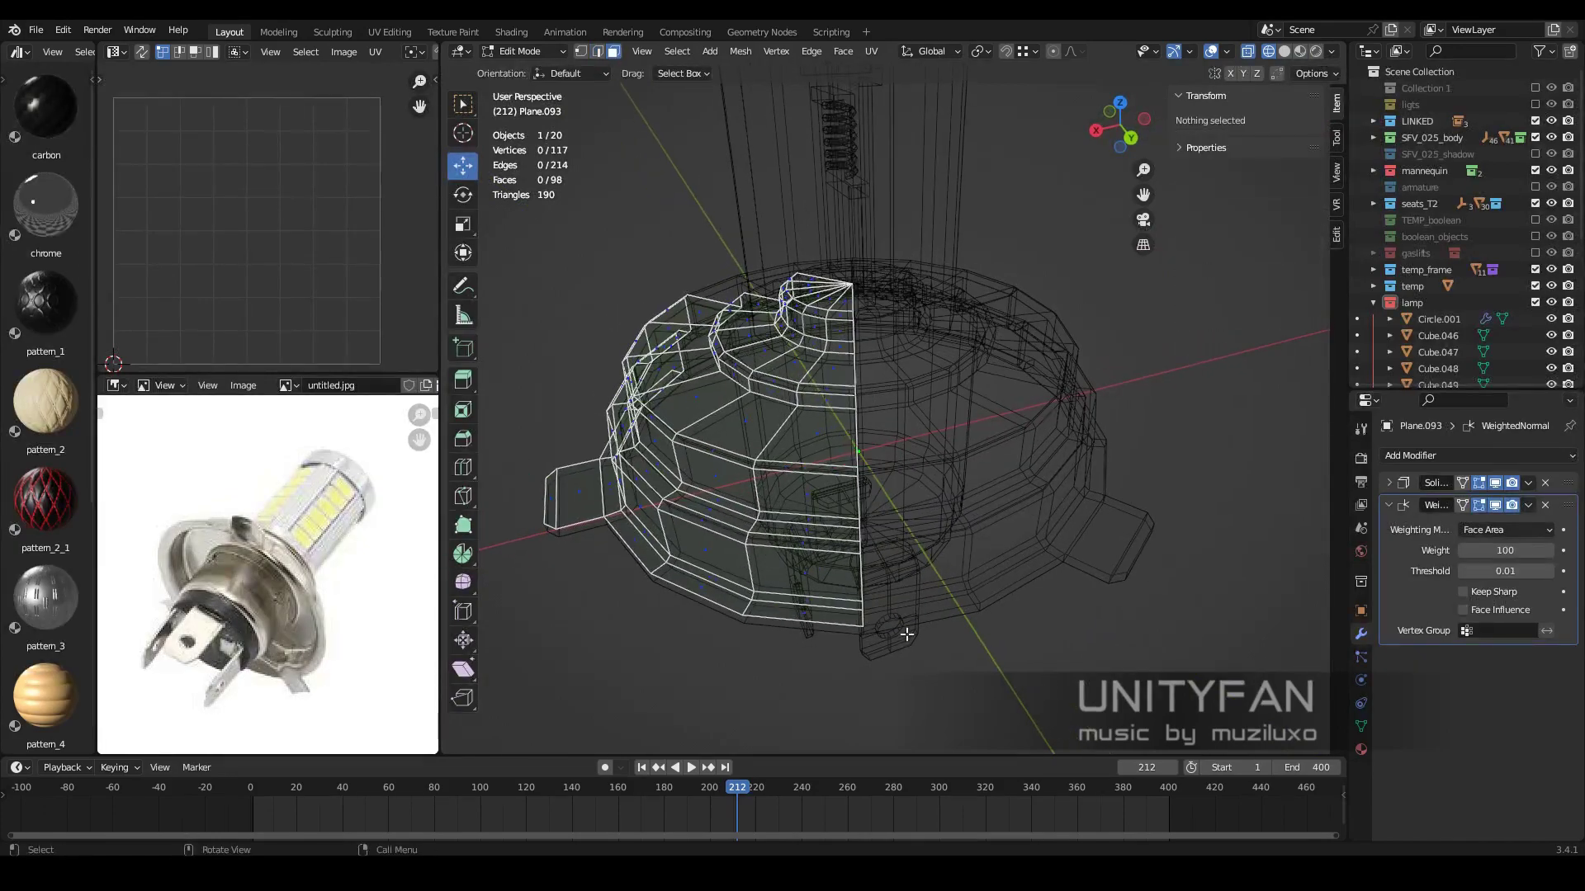
mouse_move(902, 637)
middle_mouse_down()
mouse_move(865, 442)
mouse_move(905, 466)
middle_mouse_up()
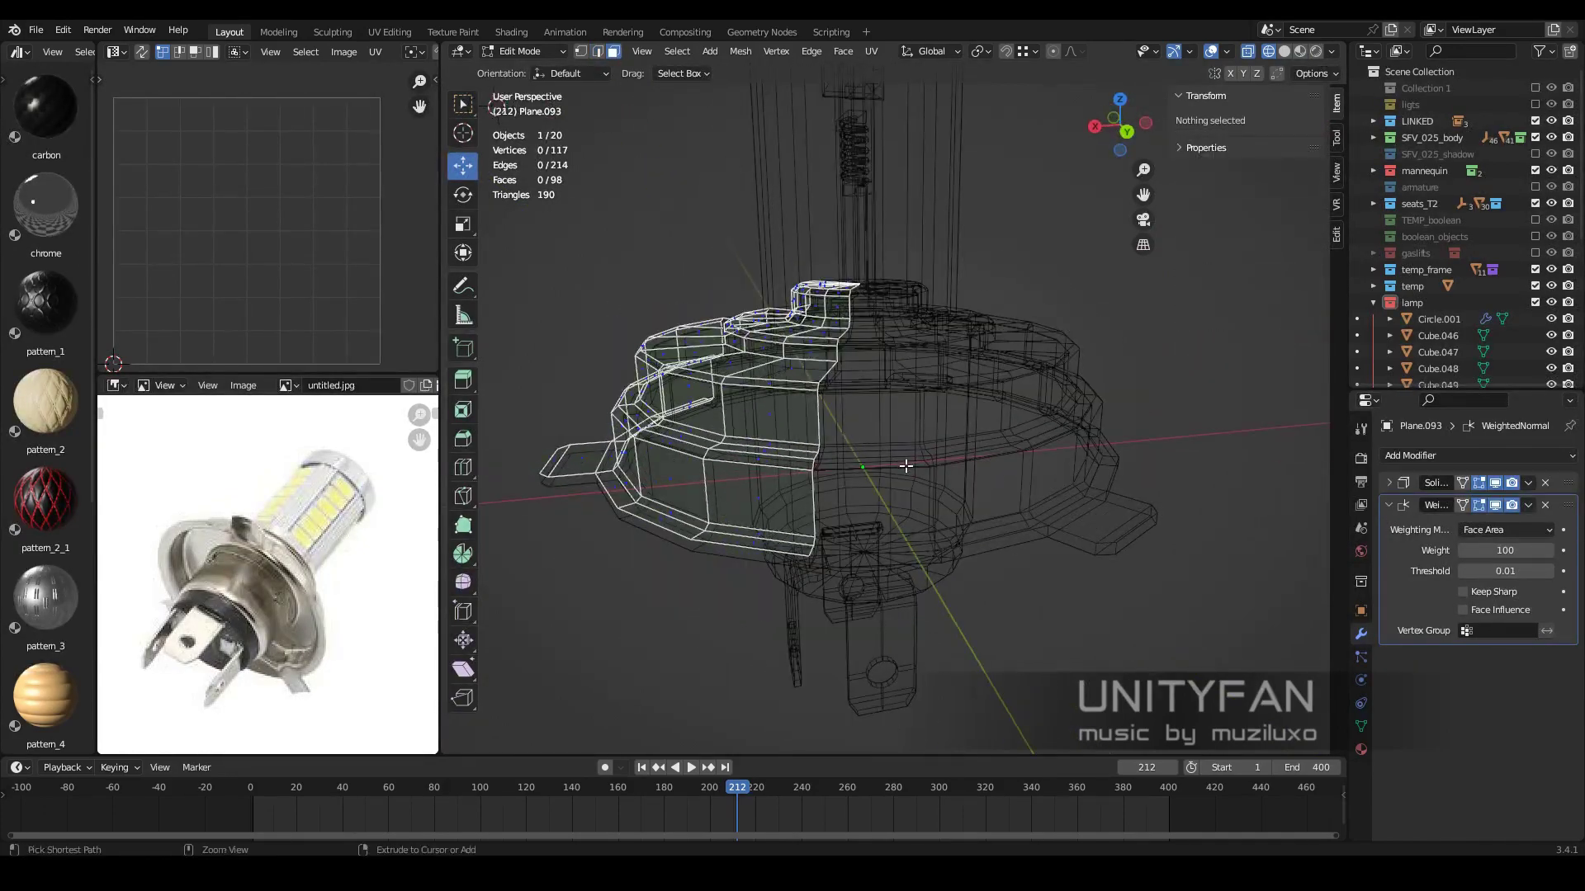
left_click(914, 515)
key("z")
left_click(1008, 506)
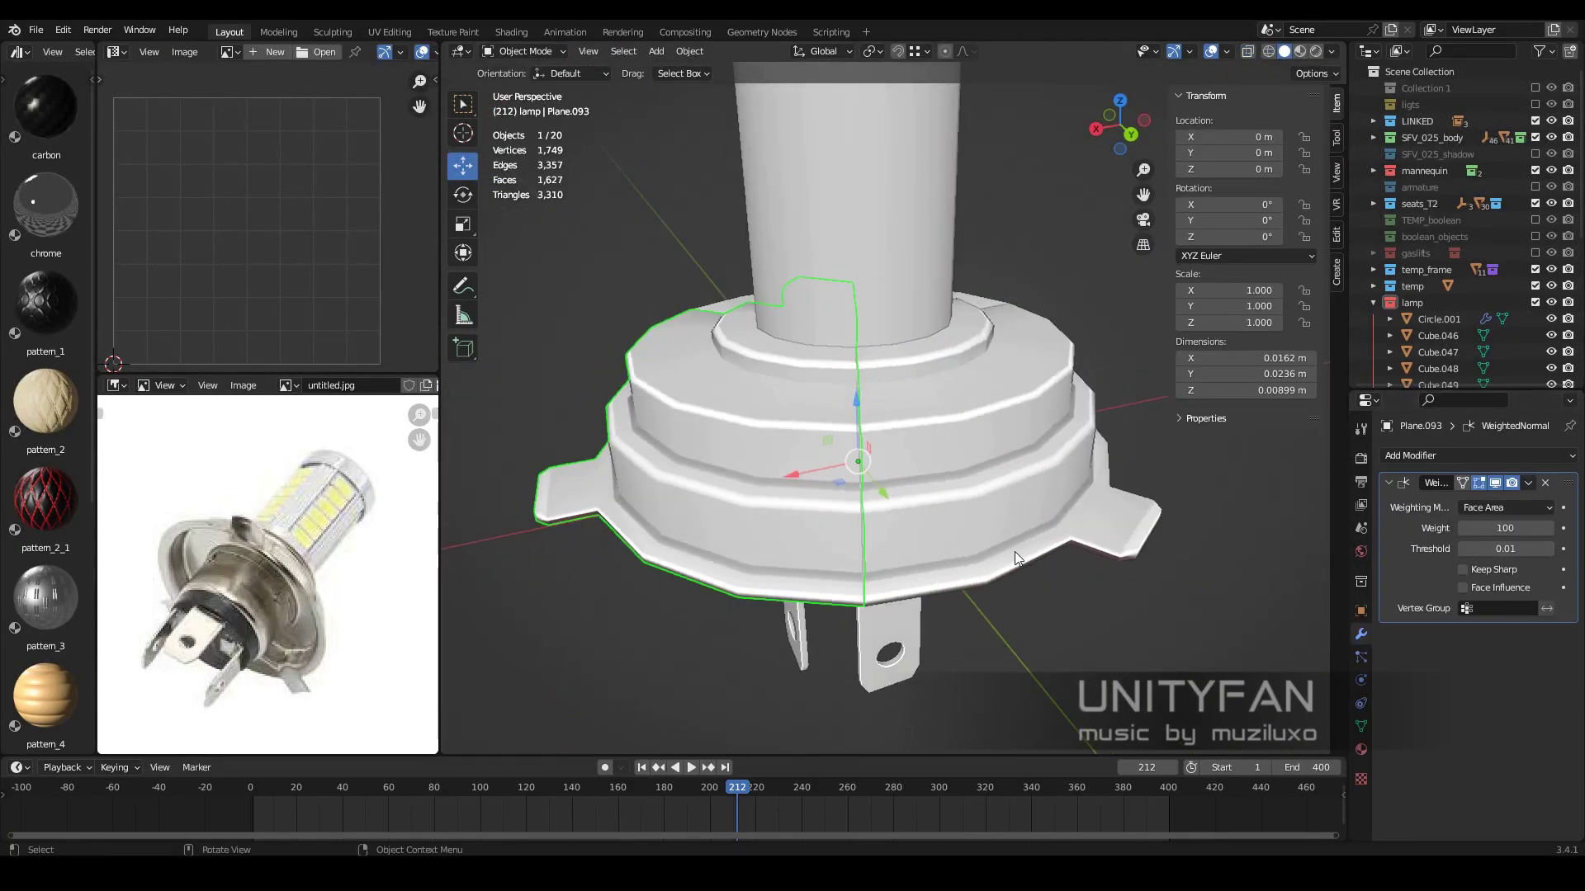
key("Tab")
key("shift+z")
left_click(598, 52)
left_click(848, 270)
mouse_move(848, 270)
middle_mouse_down()
mouse_move(868, 505)
mouse_move(908, 487)
mouse_move(1007, 374)
middle_mouse_up()
key("Tab")
key("shift+z")
Delete the leftover duplicate and rotate a flange piece 120° around the bulb axis
key("Delete")
left_click(952, 538)
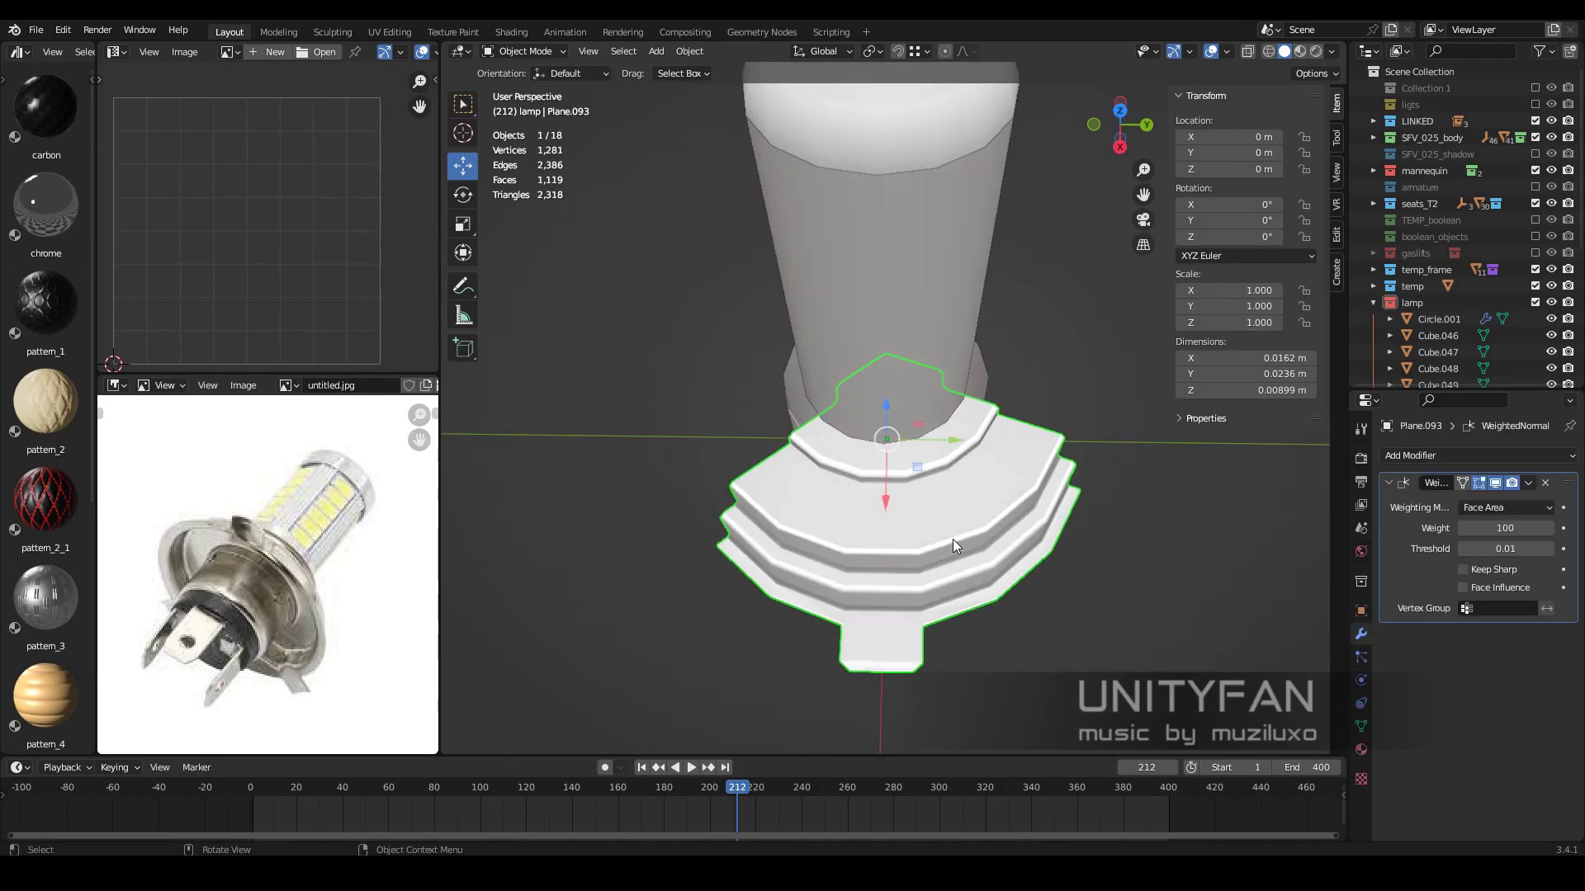
key("KP_7")
key("r")
left_click(959, 409)
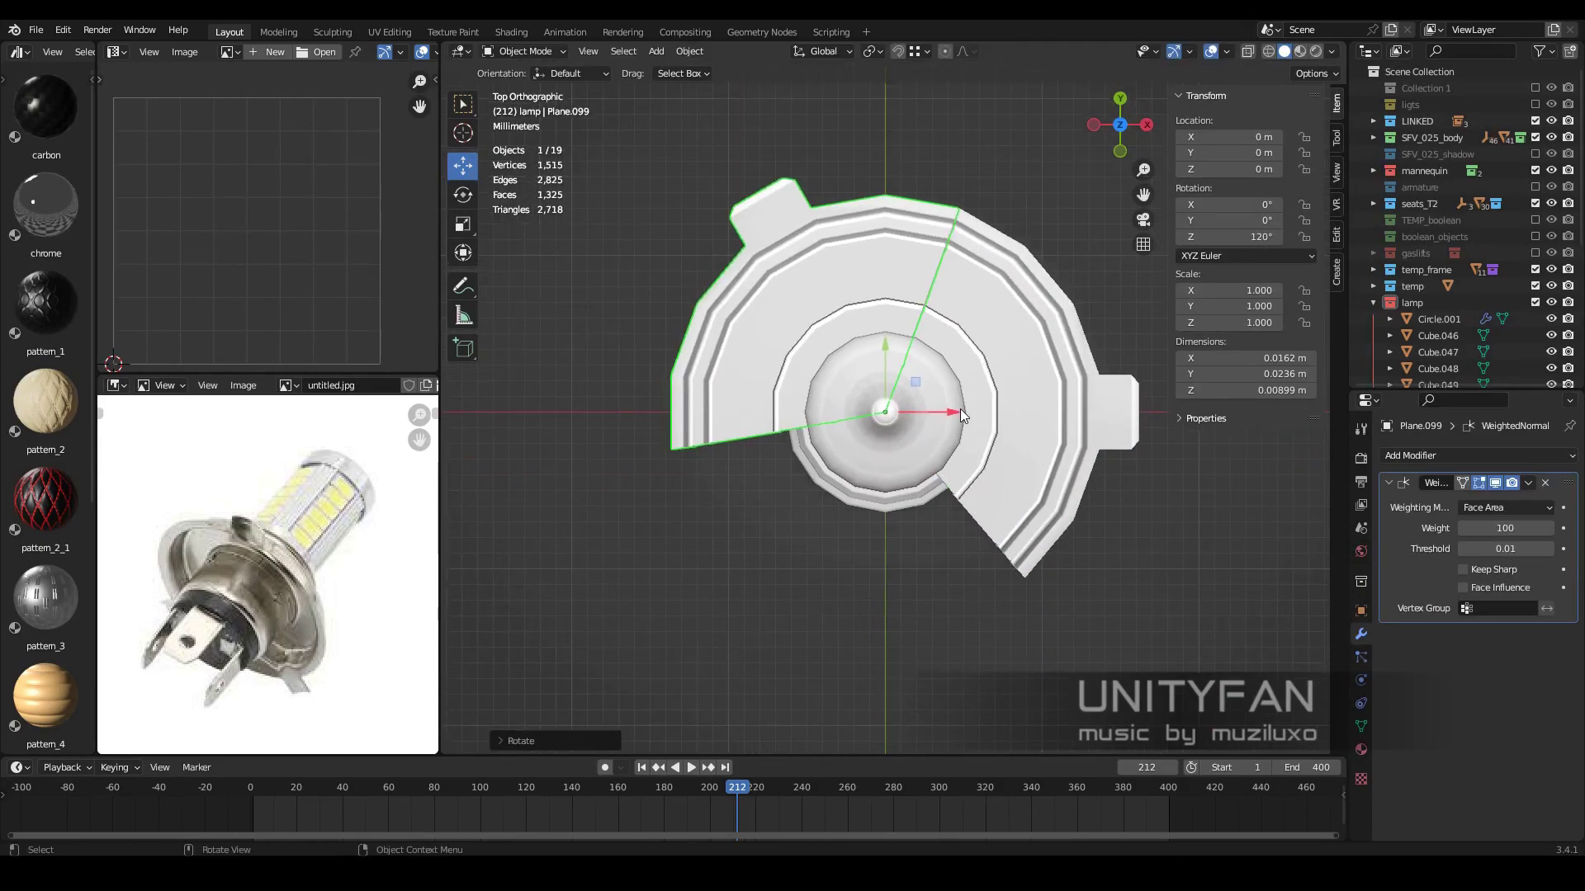
left_click(868, 237)
middle_click_drag(868, 238, 1028, 485)
left_click(1028, 485, "shift")
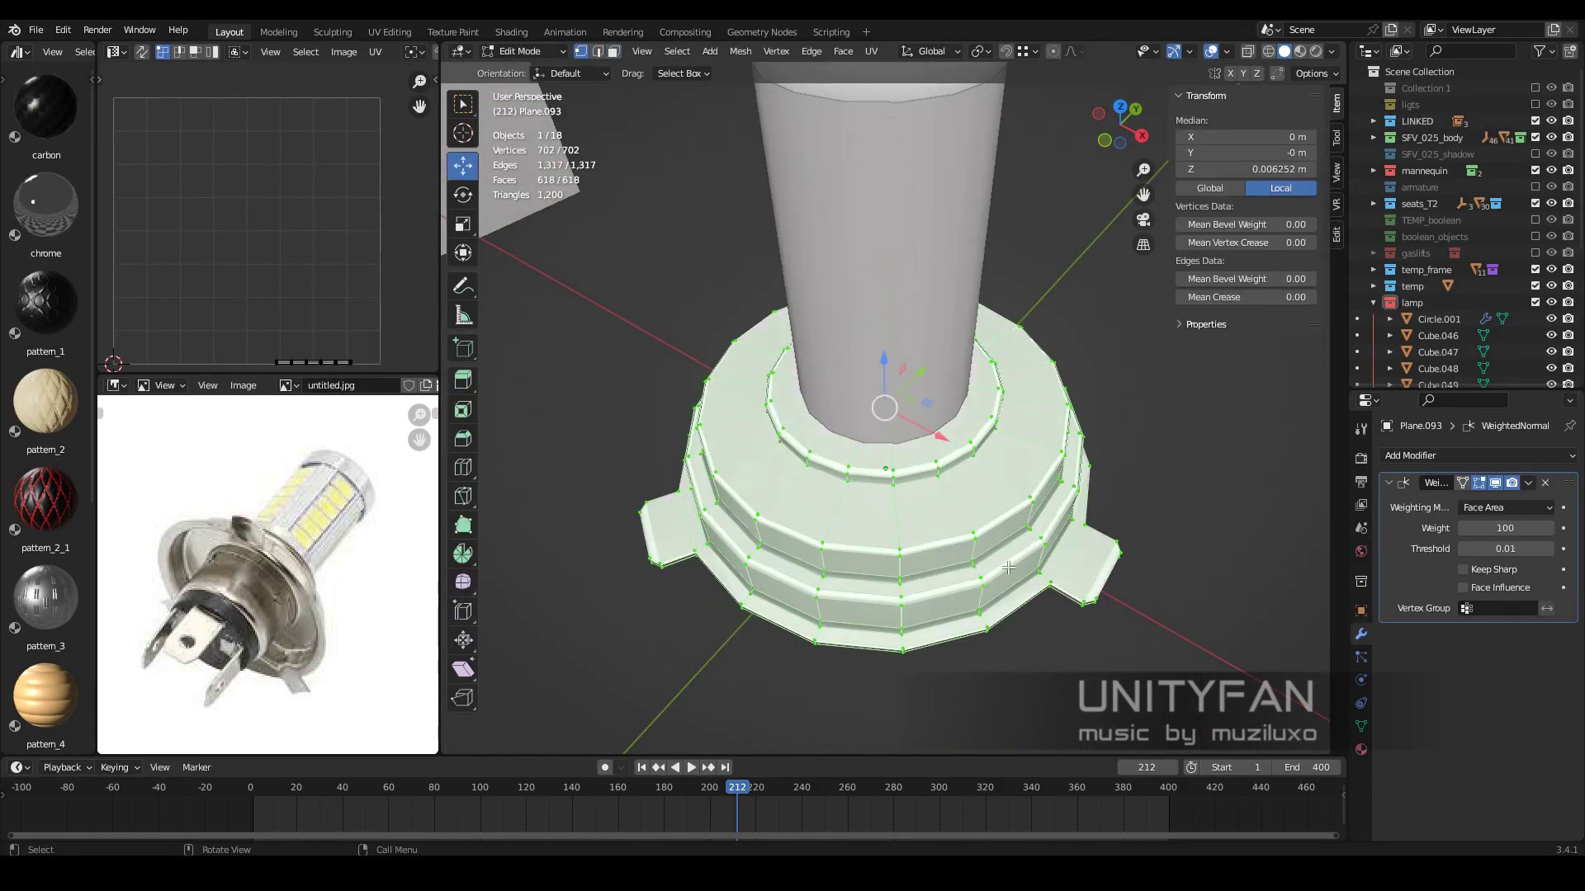
Delete the inner ring of faces on the base's underside
middle_click_drag(1009, 568, 743, 372)
key("3")
left_click(607, 413, "alt")
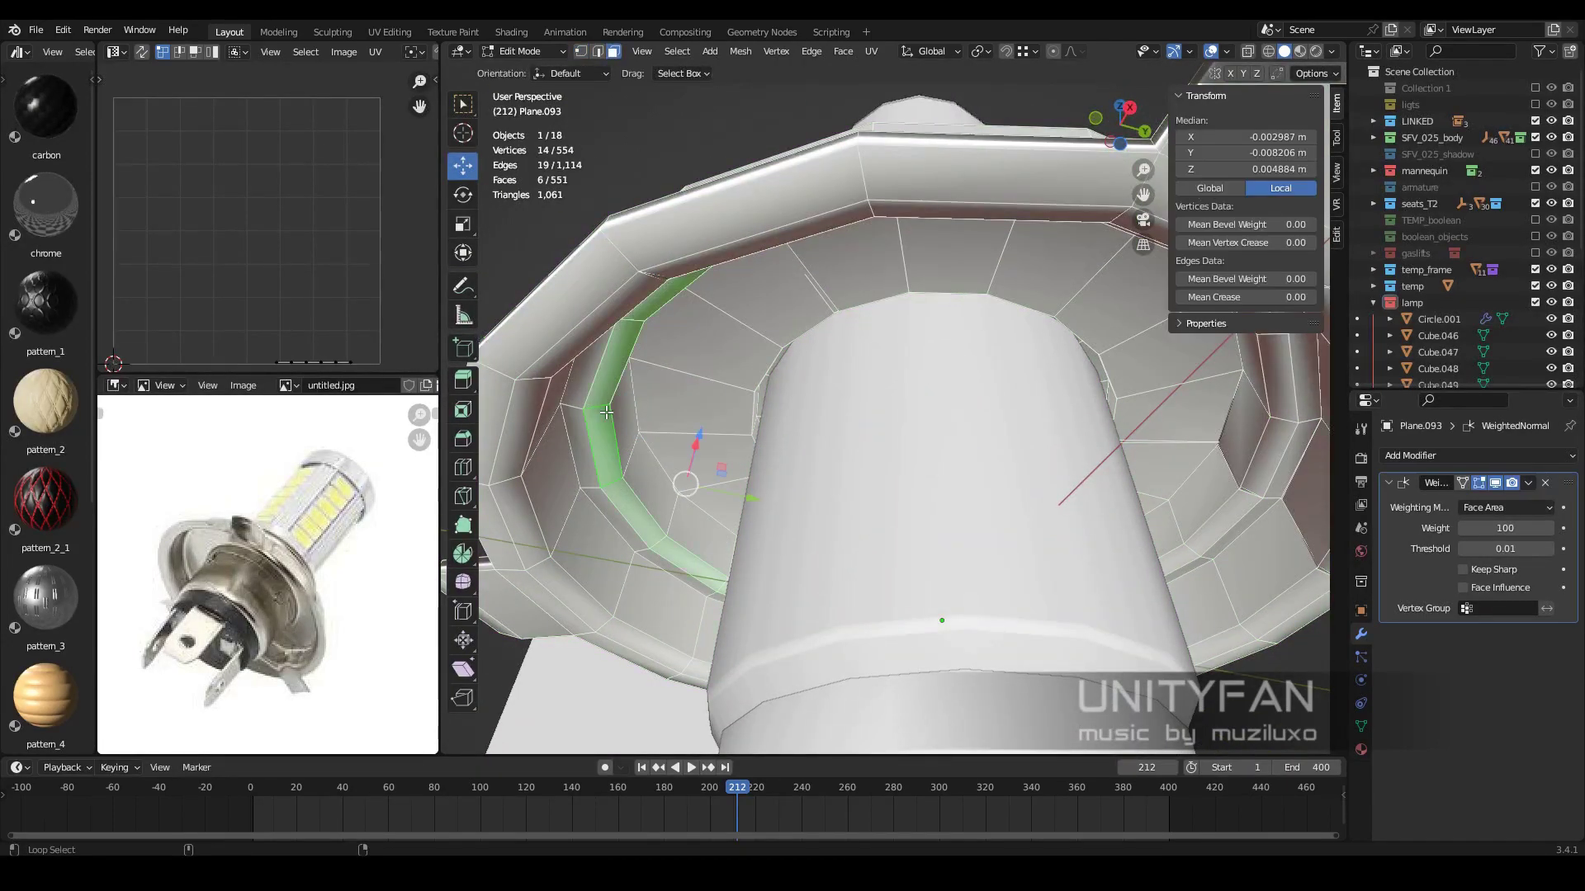
mouse_move(624, 416)
middle_mouse_down()
mouse_move(951, 458)
mouse_move(871, 424)
middle_mouse_up()
key("Delete")
key("Delete")
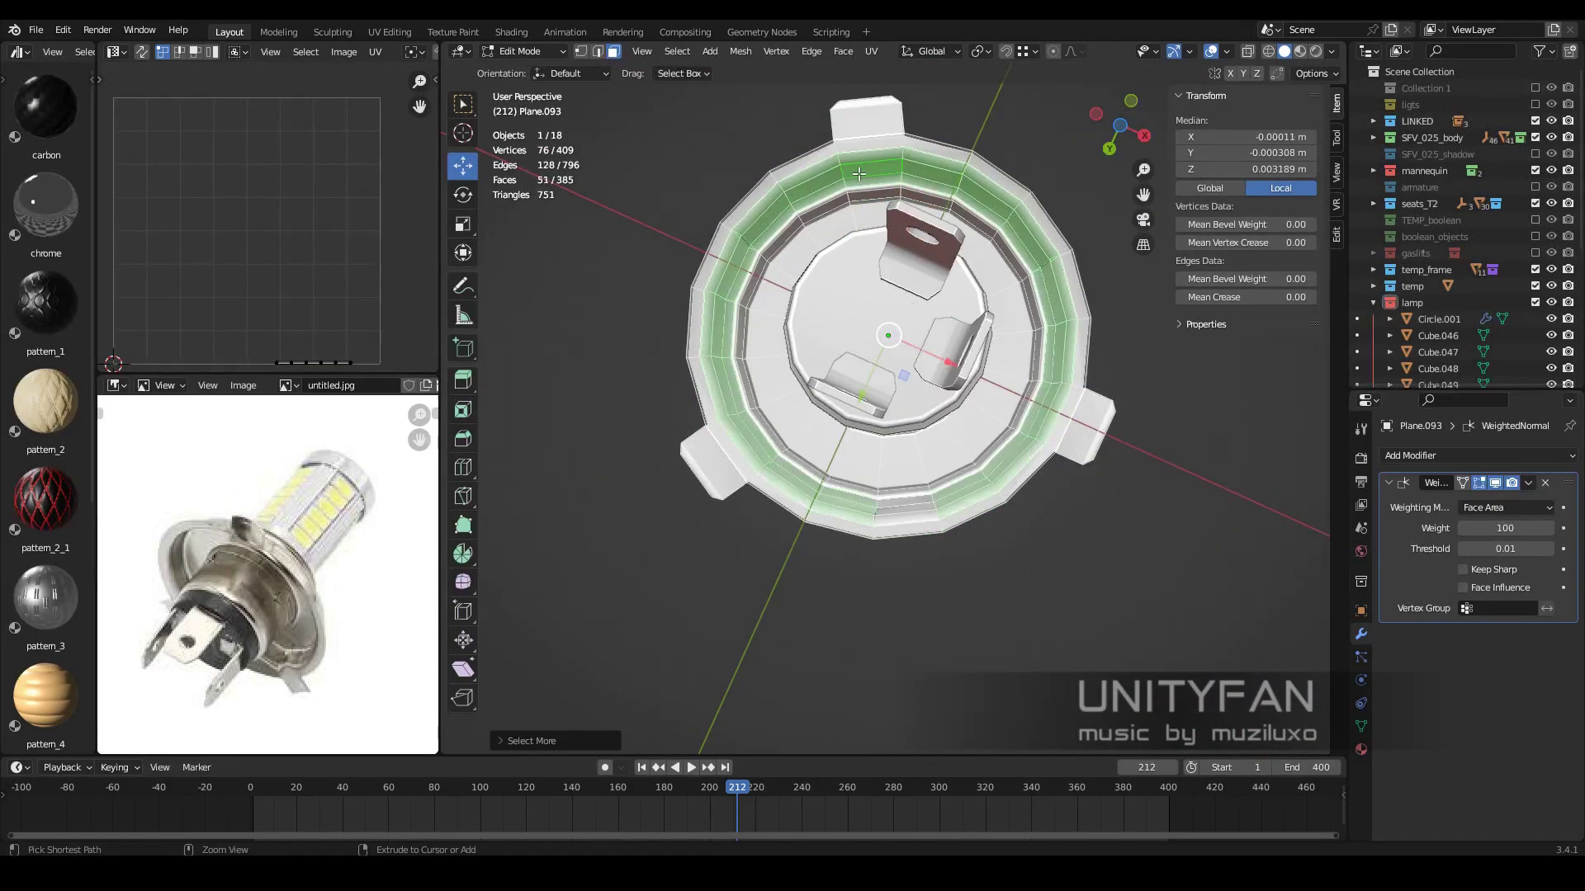
key("Delete")
middle_click_drag(859, 173, 609, 54)
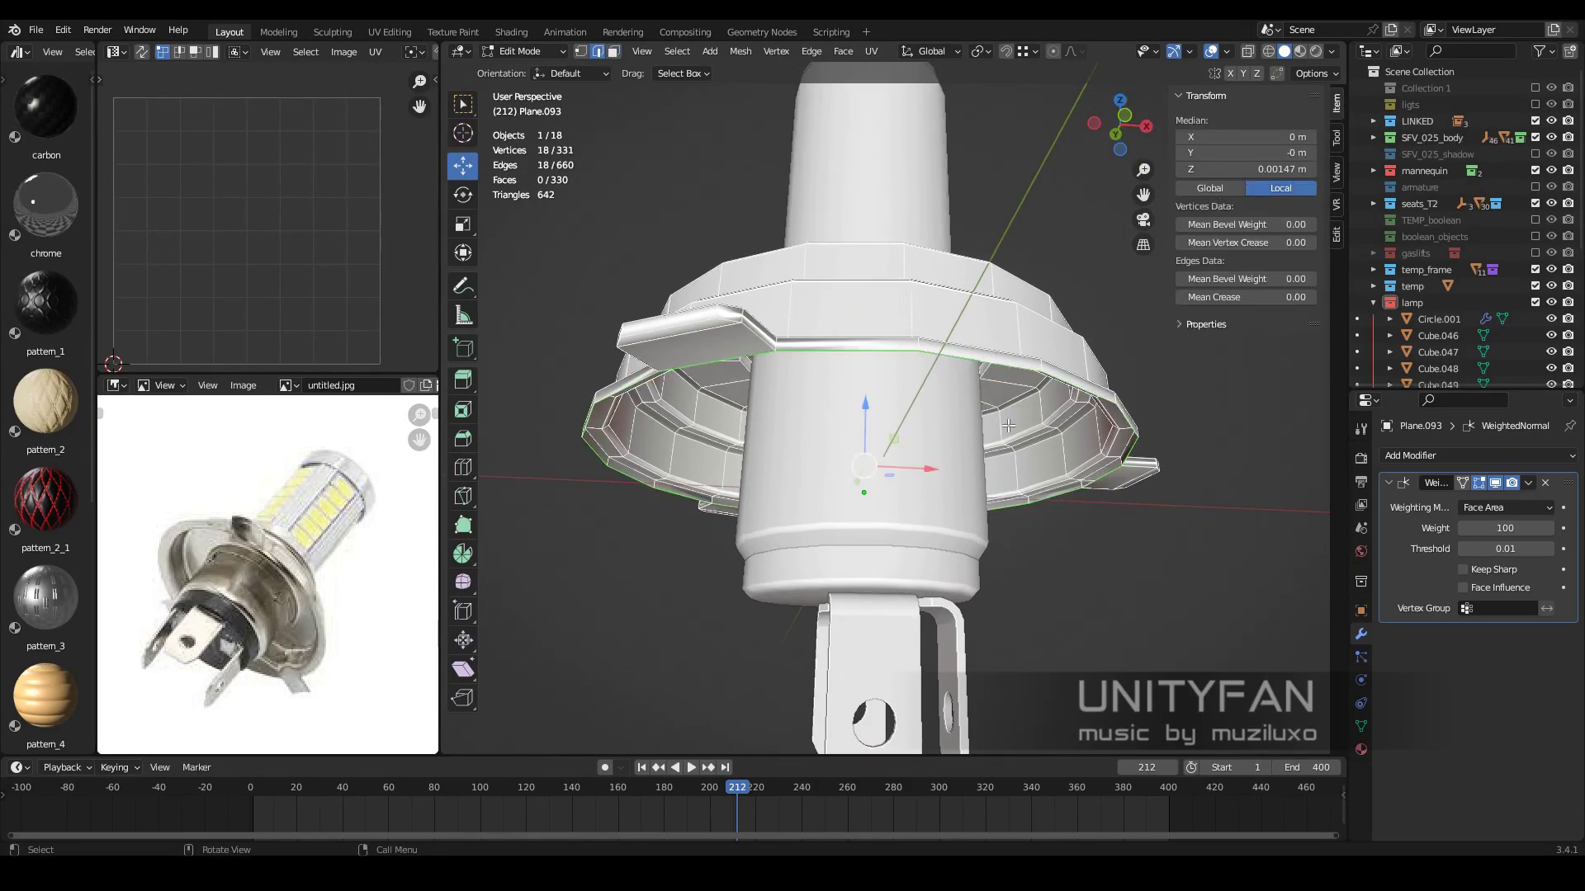
Fill the open bottom ring of the base with a face and inset the cap
key("f")
middle_click_drag(1008, 426, 949, 372)
left_click(1177, 582)
mouse_move(1177, 581)
middle_mouse_down()
mouse_move(991, 511)
mouse_move(838, 484)
mouse_move(771, 307)
middle_mouse_up()
Bevel the base loops and apply Weighted Normal weight 50 with Keep Sharp
key("Tab")
key("Tab")
left_click(1069, 624)
mouse_move(1070, 625)
middle_mouse_down()
mouse_move(843, 512)
mouse_move(913, 600)
middle_mouse_up()
left_click(943, 657, "alt")
middle_click_drag(943, 656, 852, 553)
left_click(858, 558, "alt+shift")
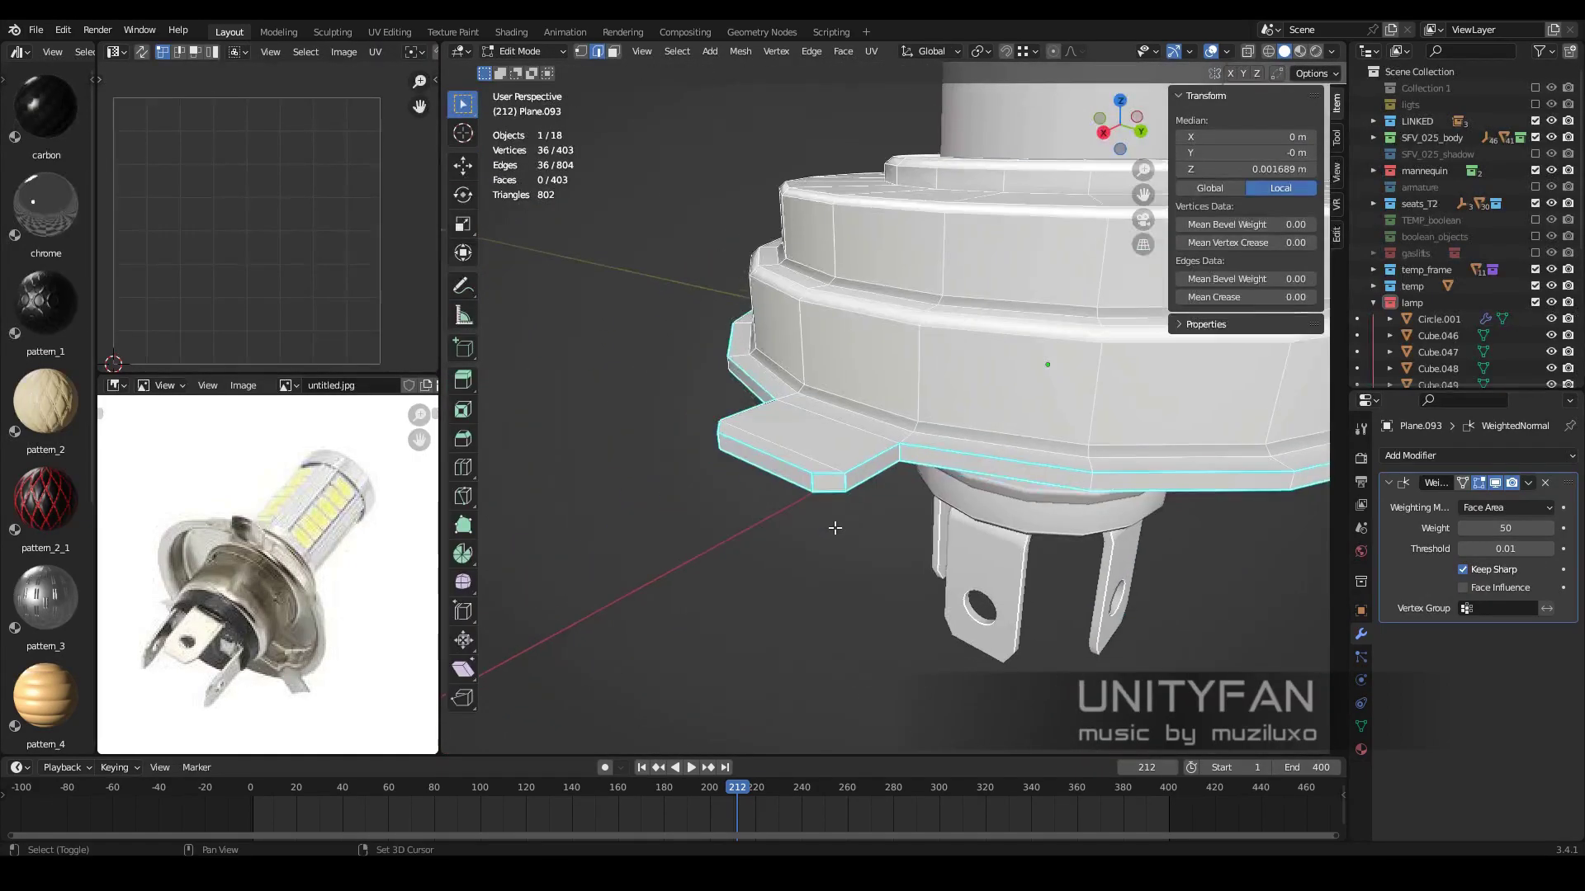
mouse_move(916, 517)
middle_mouse_down()
mouse_move(789, 446)
mouse_move(1042, 495)
mouse_move(1007, 587)
mouse_move(1092, 563)
mouse_move(938, 591)
mouse_move(916, 568)
mouse_move(978, 513)
mouse_move(1000, 616)
middle_mouse_up()
Deselect everything, save sci-fi_vehicle_025.blend, and hide the lamp collection
key("Tab")
key("Tab")
key("z")
key("alt+a")
key("ctrl+s")
left_click(1536, 301)
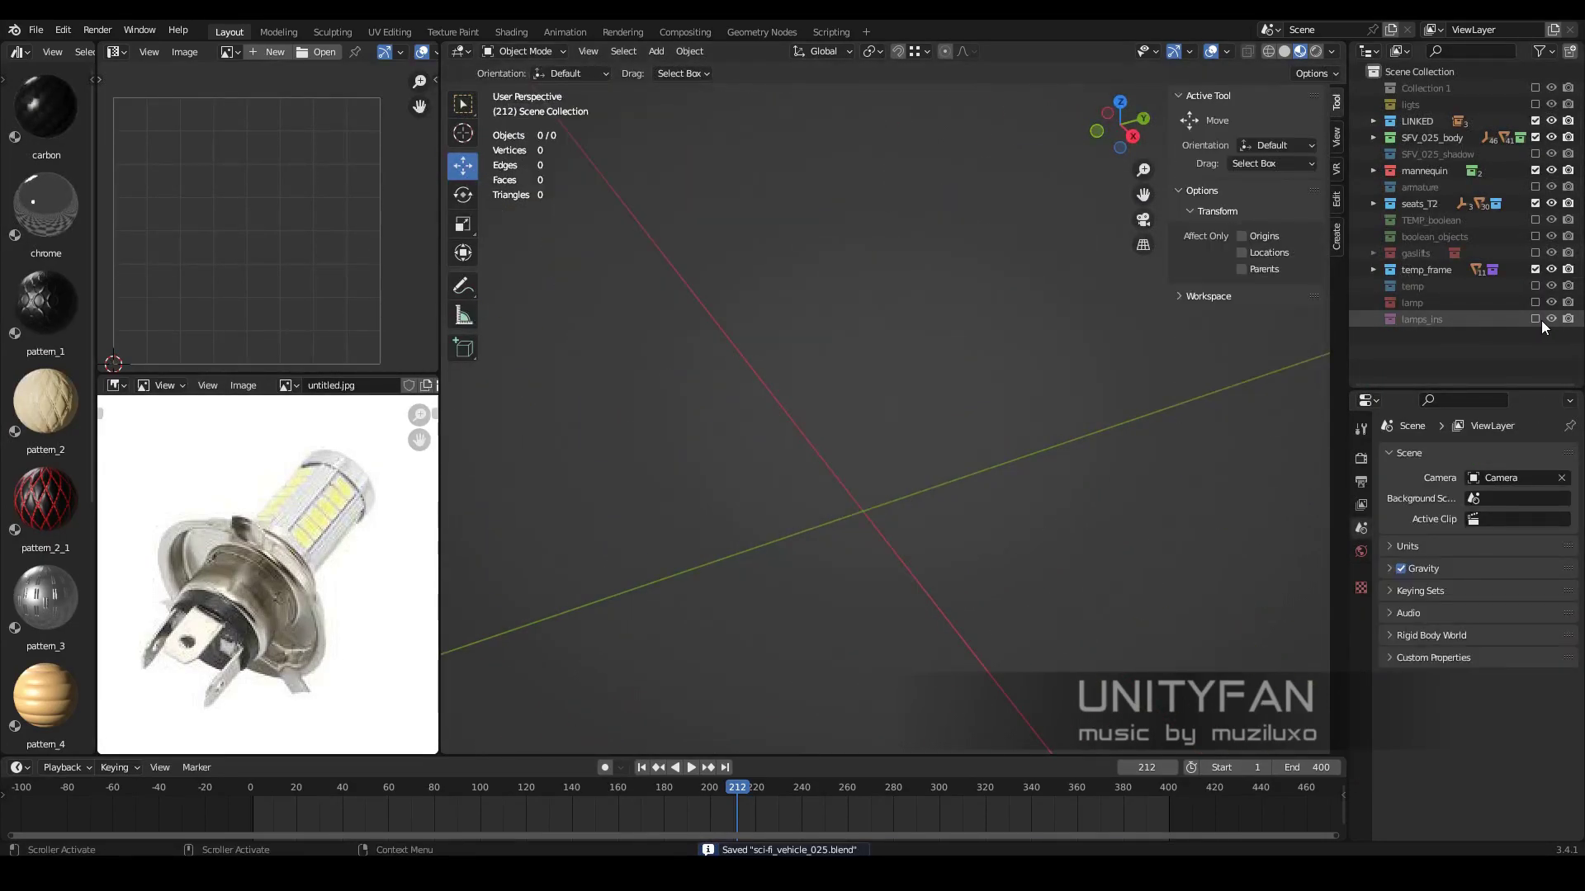
Zoom in on the headlight panel and select an instanced bulb in its socket
left_click(972, 442)
mouse_move(884, 513)
middle_mouse_down()
mouse_move(895, 480)
mouse_move(825, 495)
middle_mouse_up()
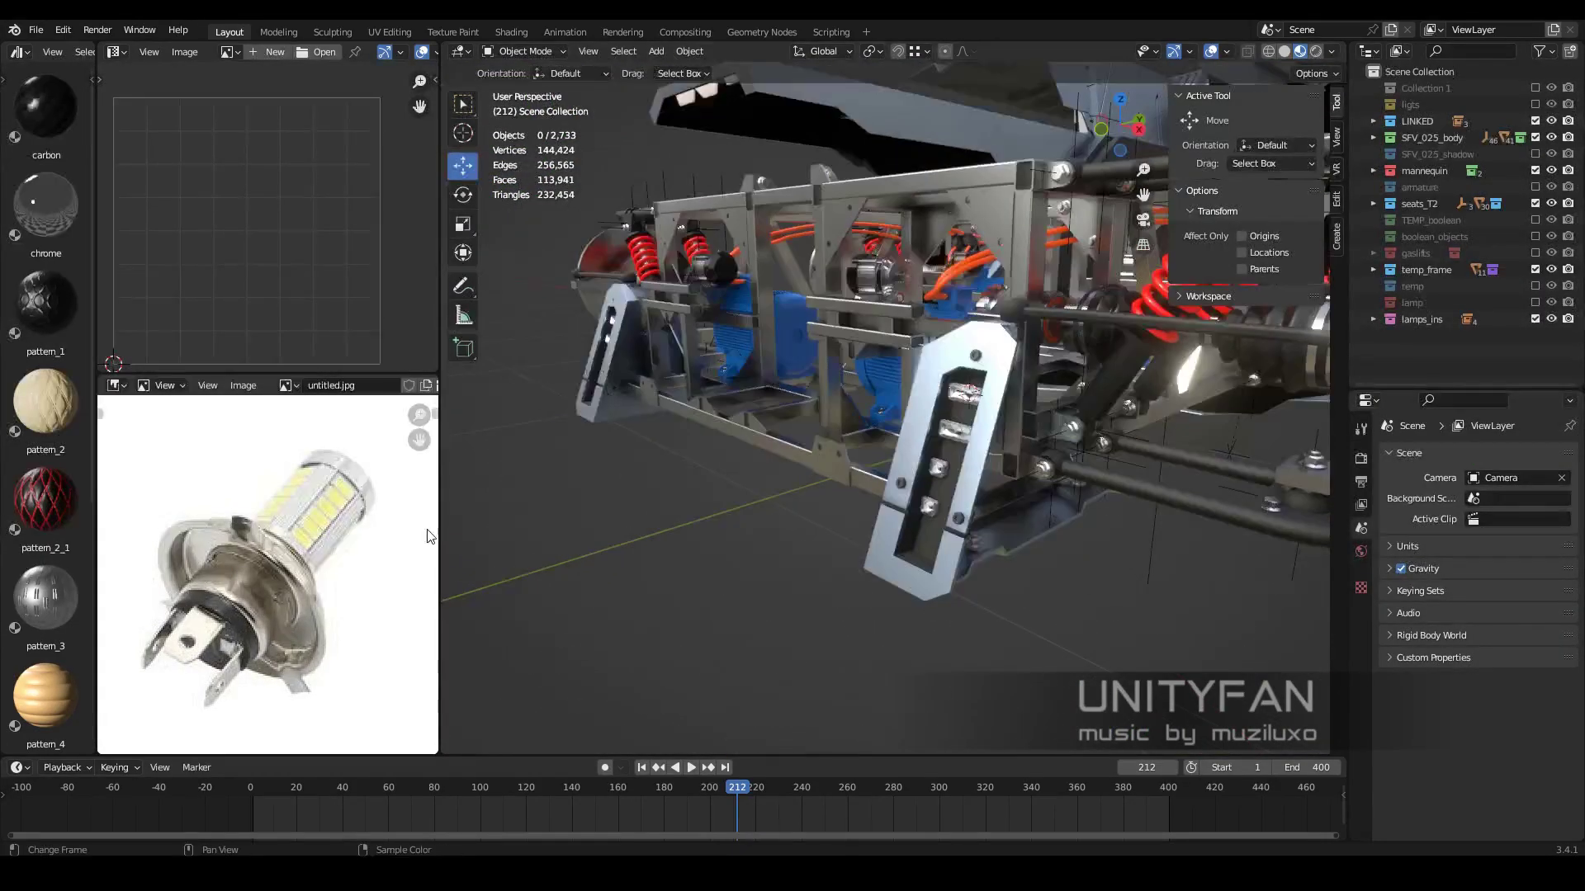
left_click_drag(440, 578, 154, 578)
mouse_move(155, 578)
middle_mouse_down()
mouse_move(591, 543)
mouse_move(767, 484)
mouse_move(1111, 471)
mouse_move(779, 459)
middle_mouse_up()
left_click(1111, 470)
key("z")
Orbit around the headlight bracket and inspect the frame Cube.043's mesh in edit mode
left_click(908, 556)
middle_click_drag(908, 556, 898, 523)
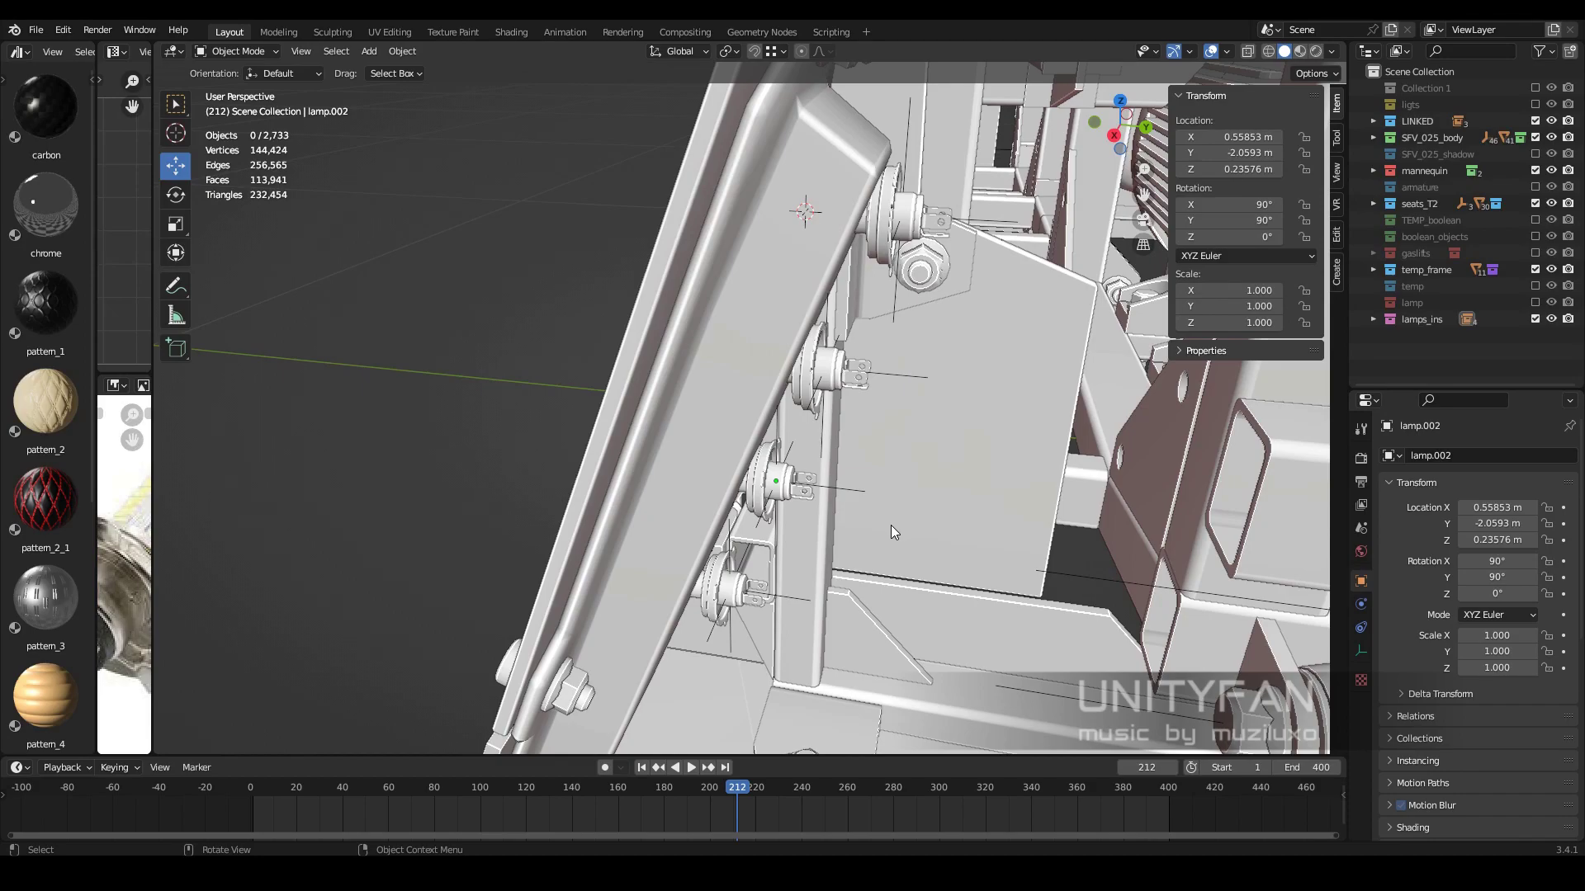
mouse_move(890, 525)
middle_mouse_down()
mouse_move(944, 462)
mouse_move(959, 384)
mouse_move(854, 483)
mouse_move(888, 477)
mouse_move(777, 369)
middle_mouse_up()
left_click(778, 370)
key("Tab")
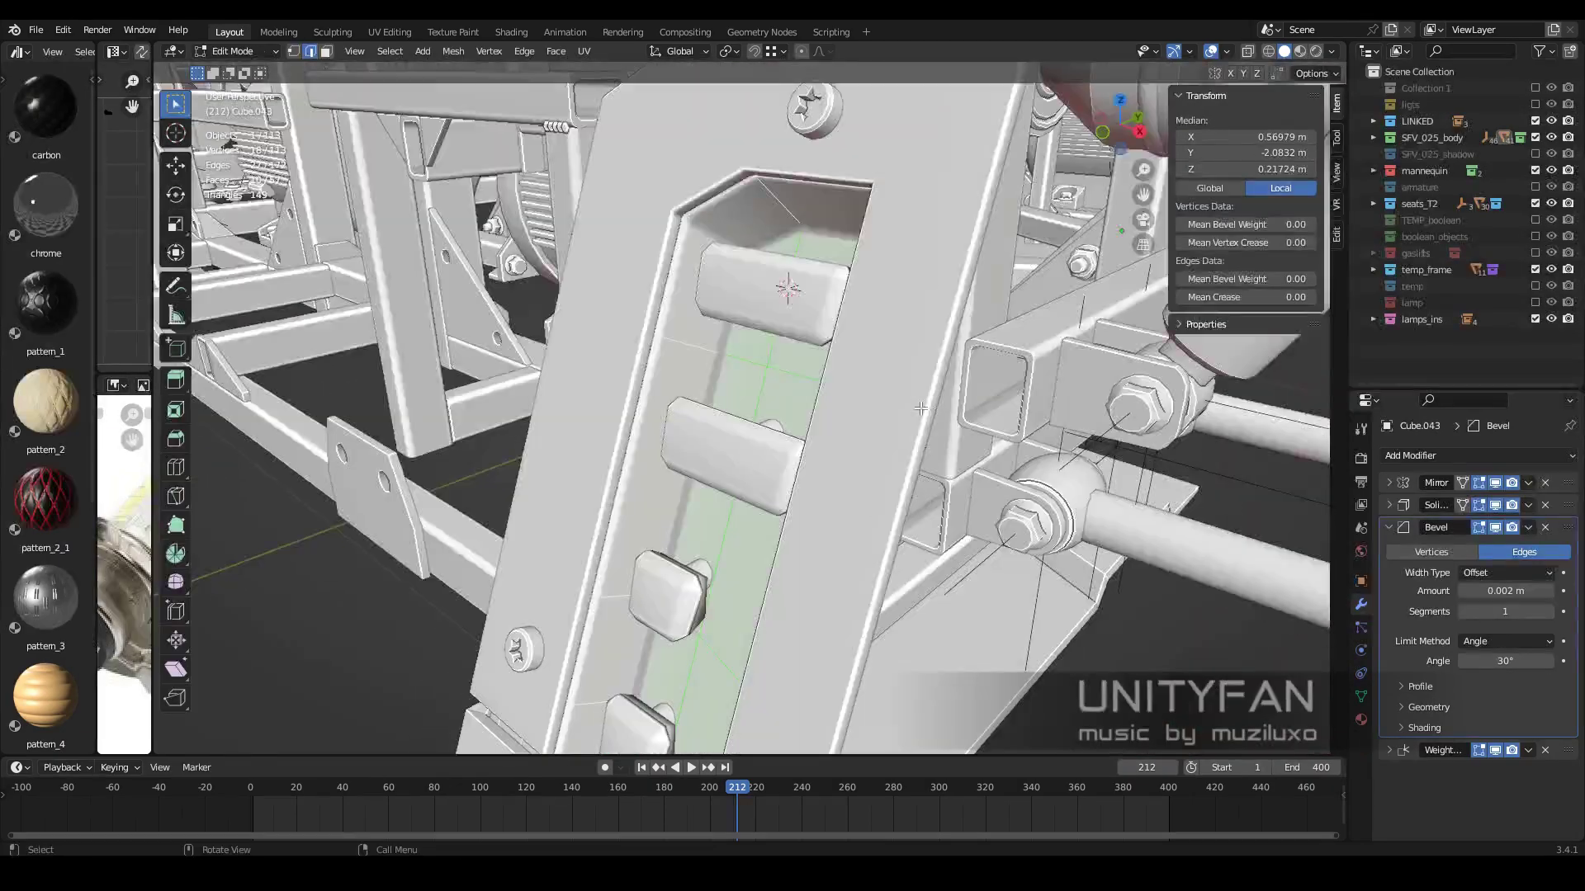
key("Tab")
Look over the whole chassis, then show only the lamp collection
mouse_move(920, 408)
middle_mouse_down()
mouse_move(741, 528)
mouse_move(943, 566)
middle_mouse_up()
scroll(944, 567, "down", 5)
mouse_move(815, 438)
middle_mouse_down()
mouse_move(853, 584)
mouse_move(848, 565)
mouse_move(911, 548)
mouse_move(899, 523)
mouse_move(1031, 495)
middle_mouse_up()
left_click(1422, 304)
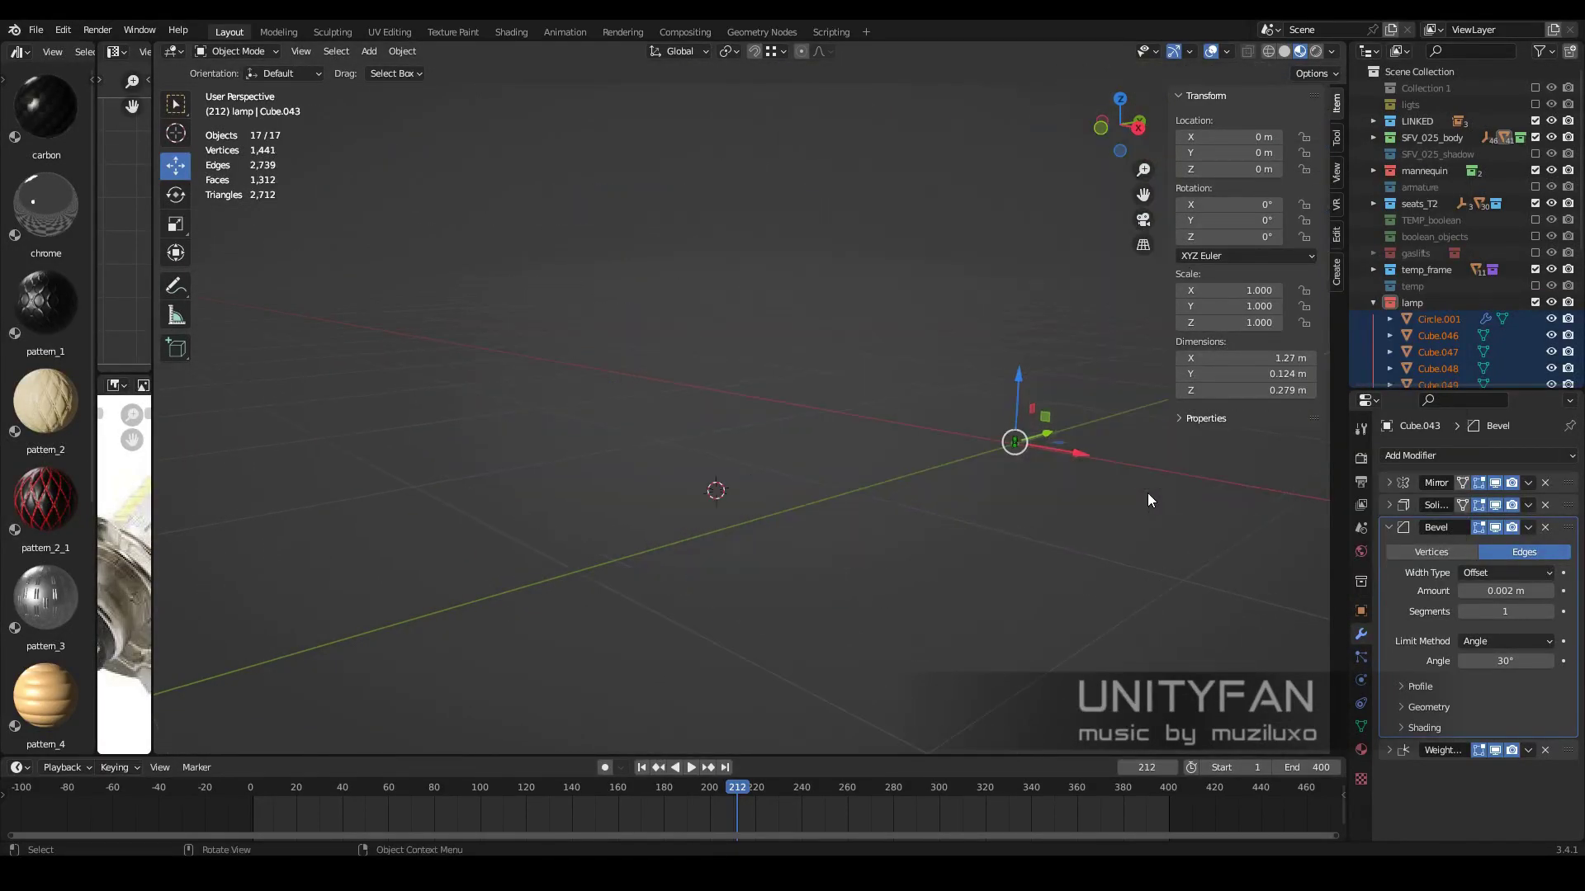
Show the temp collection's reference photo plane and frame it beside the isolated bulb
scroll(949, 462, "down", 3)
left_click(1535, 286)
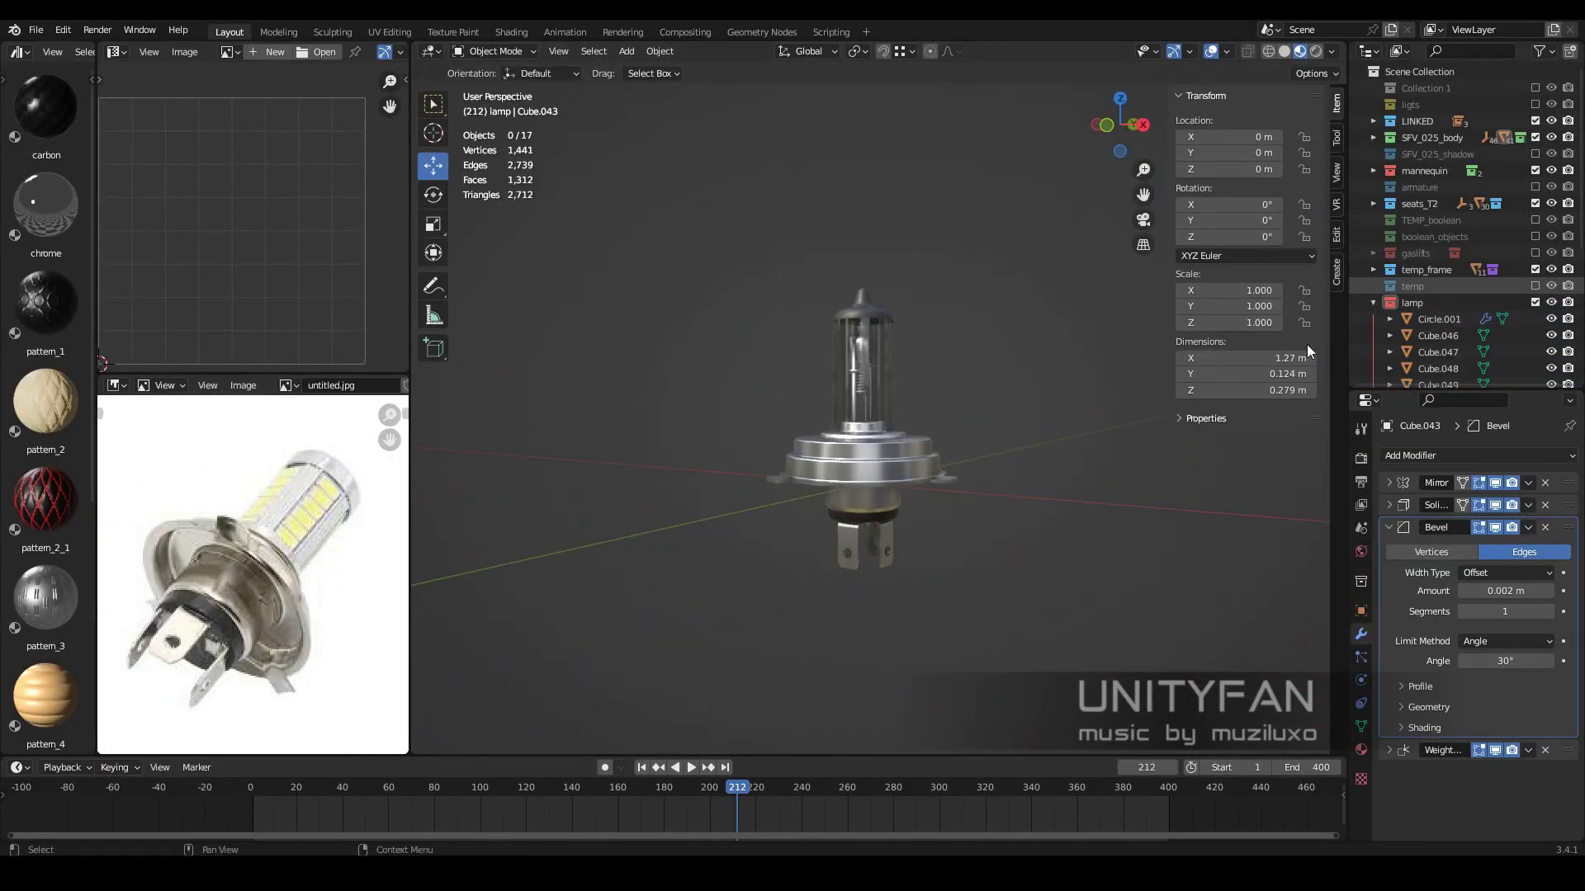
mouse_move(1073, 413)
middle_mouse_down()
mouse_move(1152, 482)
mouse_move(1203, 325)
middle_mouse_up()
key("n")
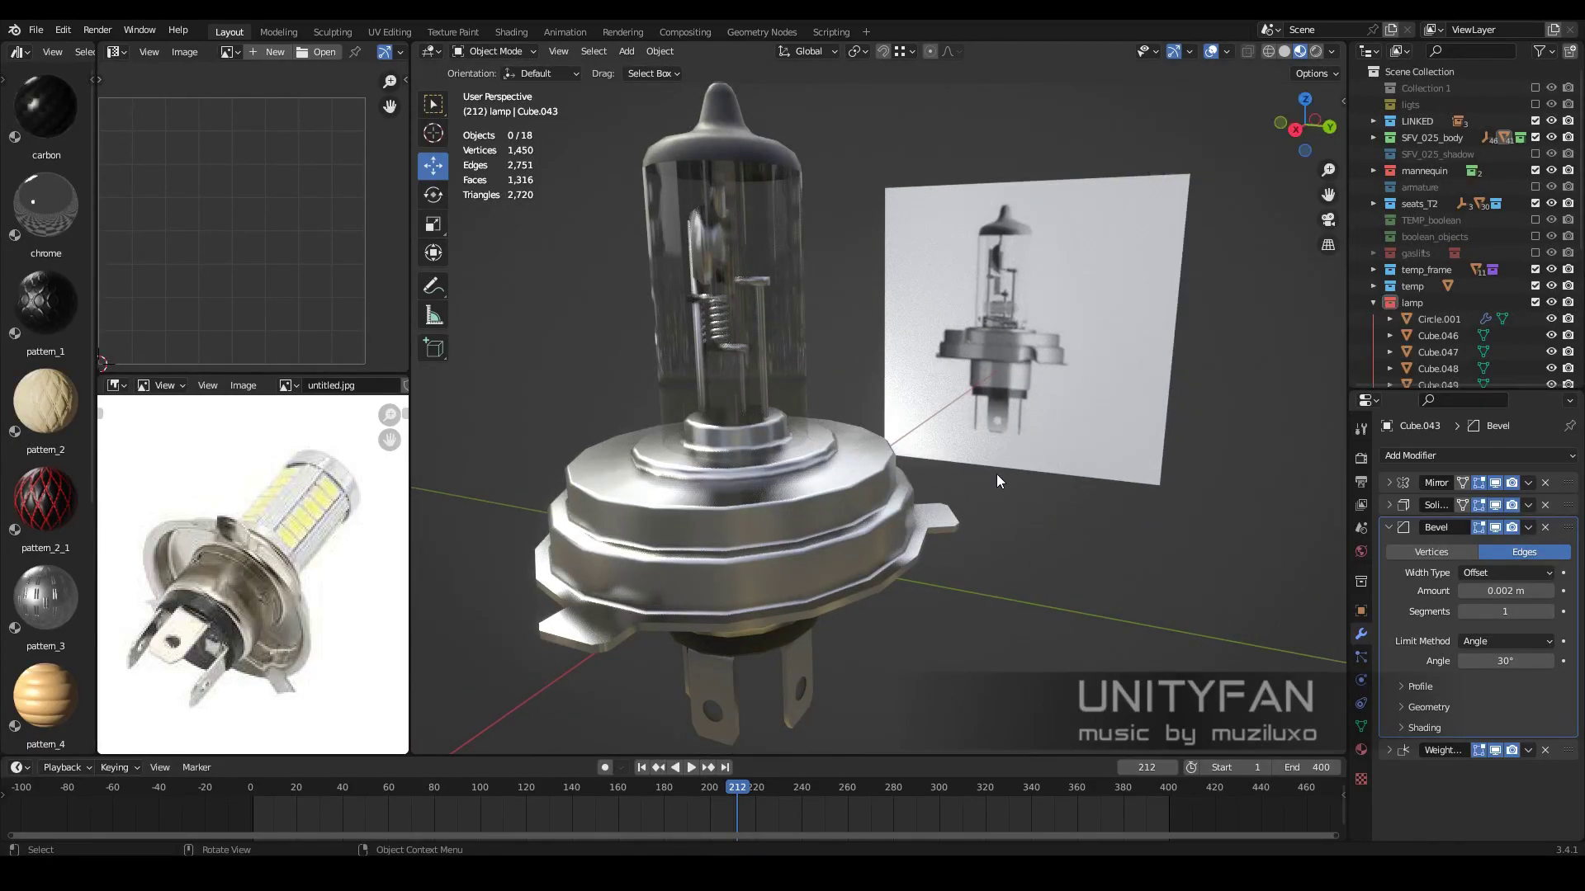
mouse_move(997, 474)
middle_mouse_down("shift")
mouse_move(997, 502)
mouse_move(1205, 661)
middle_mouse_up("shift")
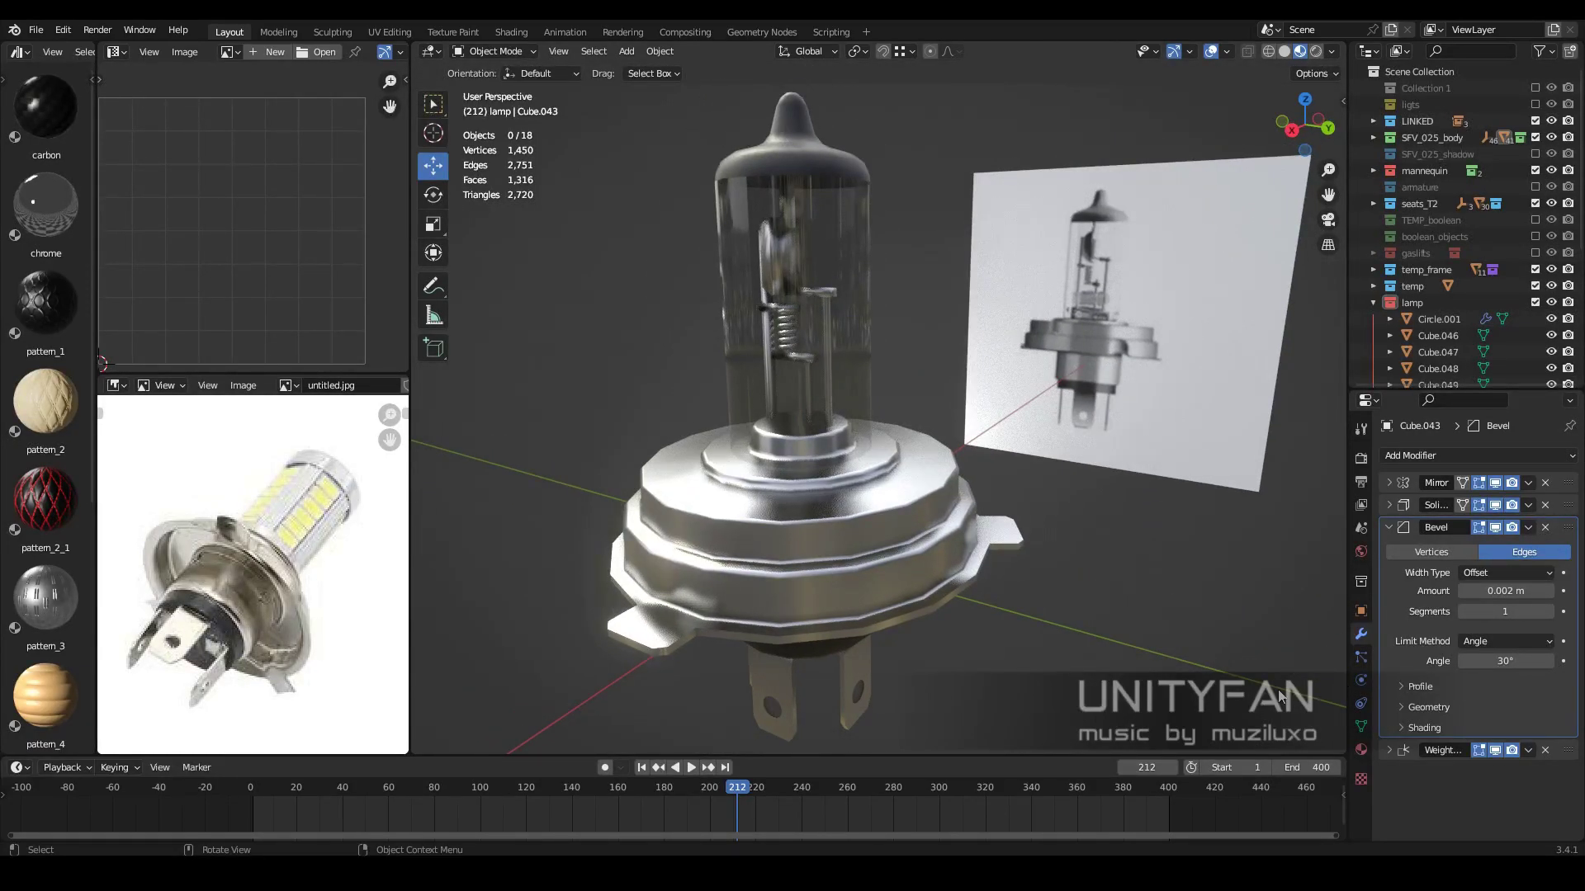